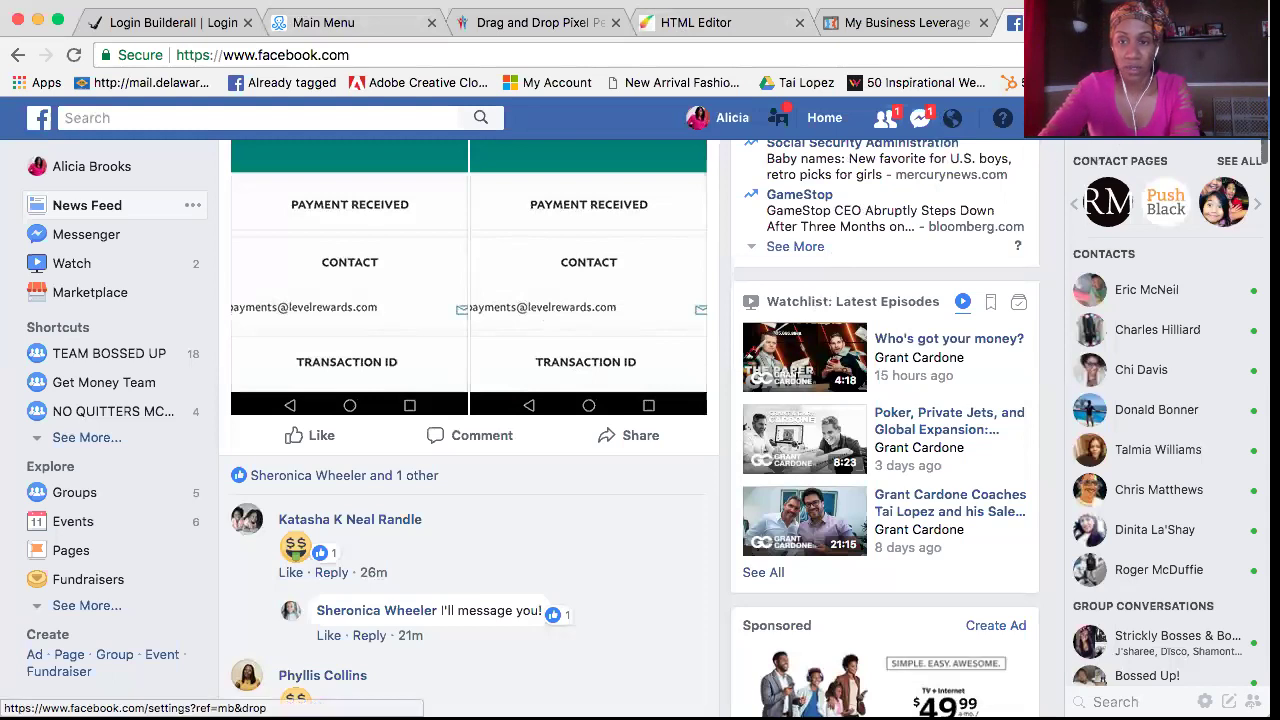
# Open the Focused Creative & Thinking business in Business Manager and review its ad accounts and Pages
pyautogui.click(1033, 118)
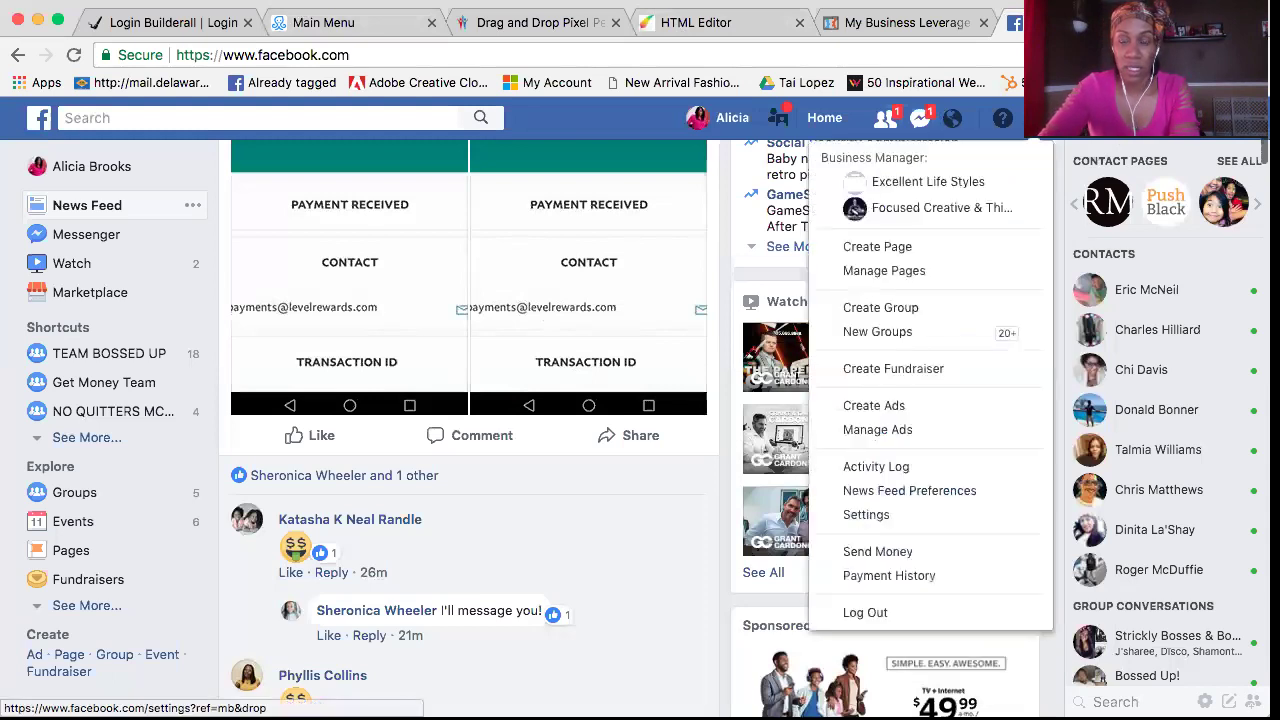
pyautogui.click(921, 208)
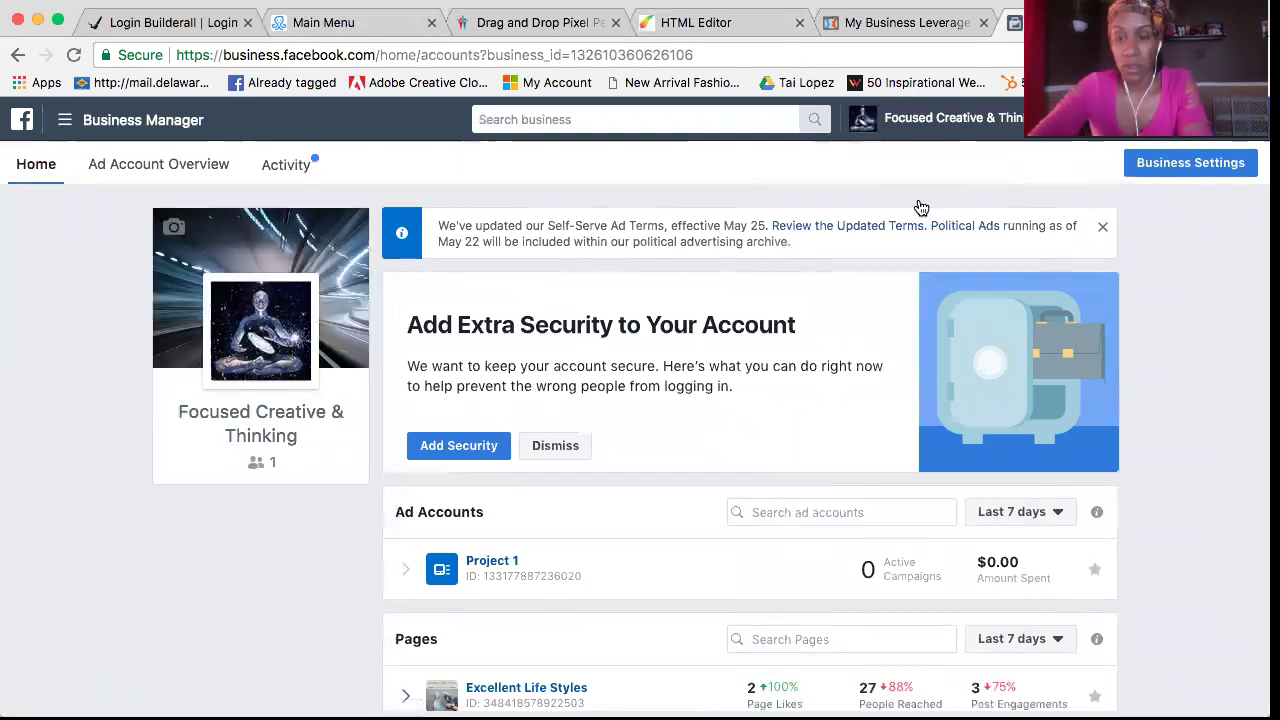
pyautogui.scroll(-1, 780, 422)
pyautogui.scroll(-4, 781, 416)
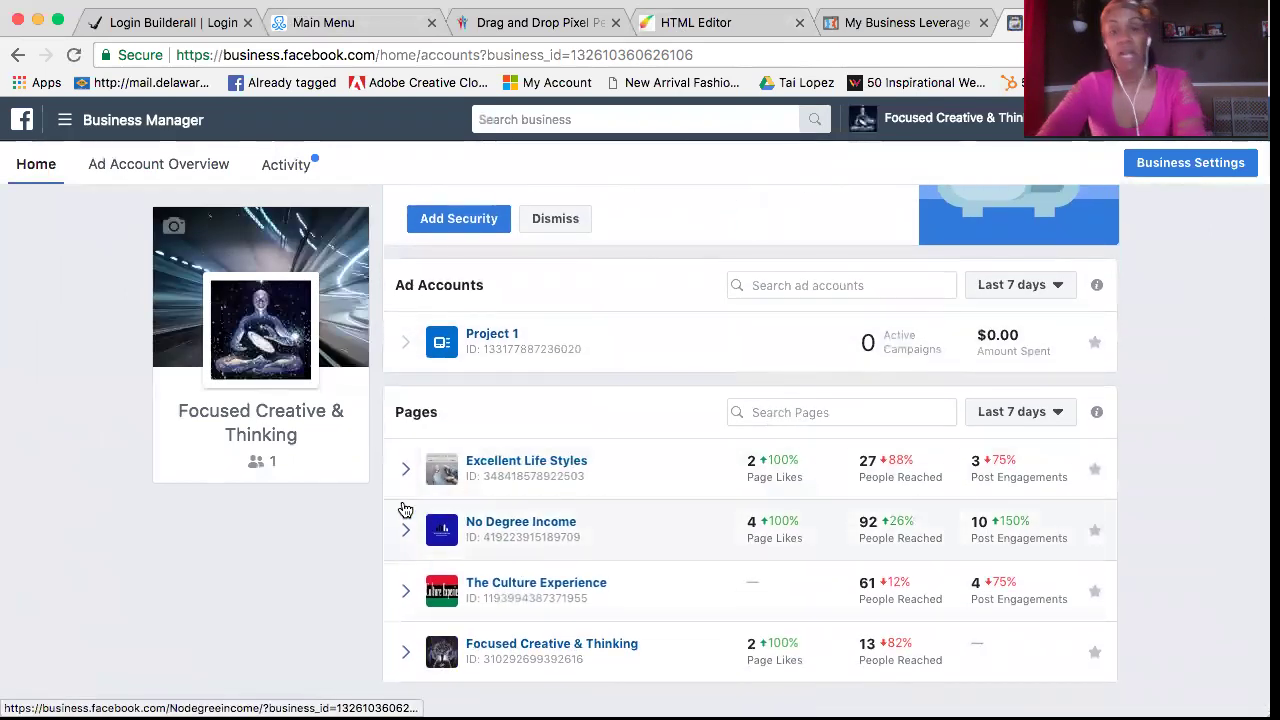
pyautogui.scroll(-2, 624, 248)
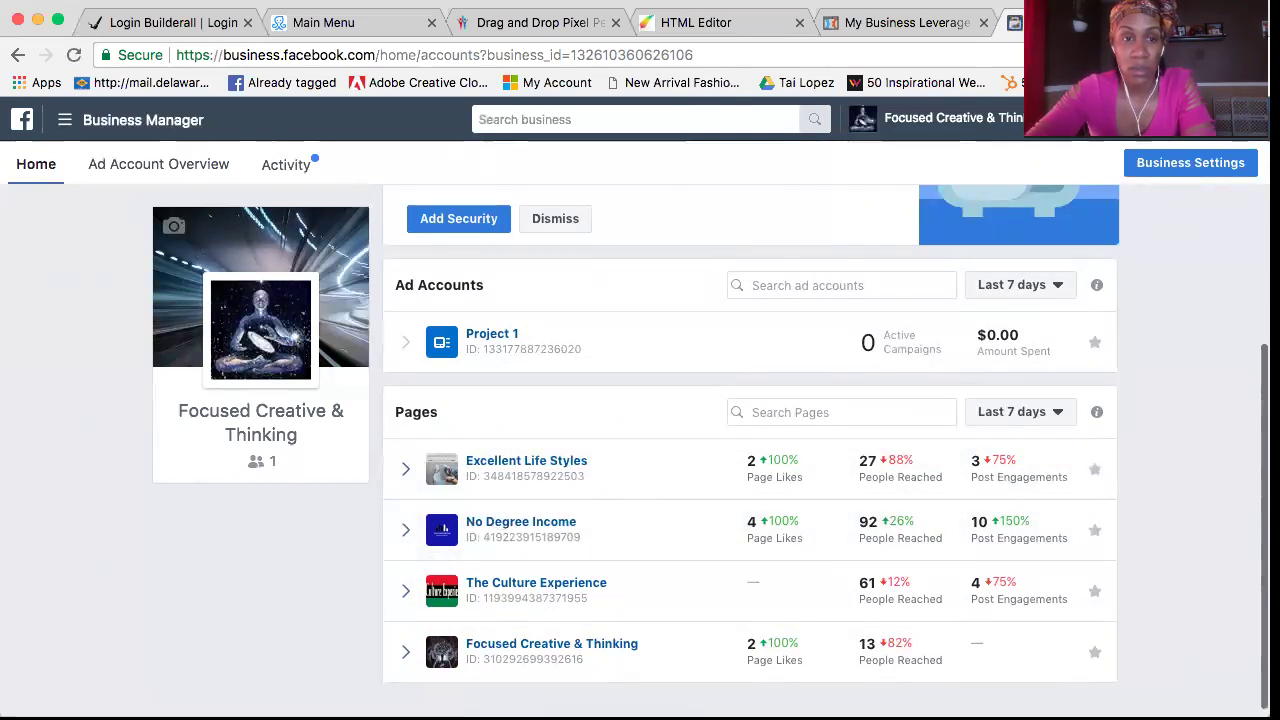
# Go to Ads Manager for the business, dismiss the video view results notice and start creating a new campaign
pyautogui.click(65, 122)
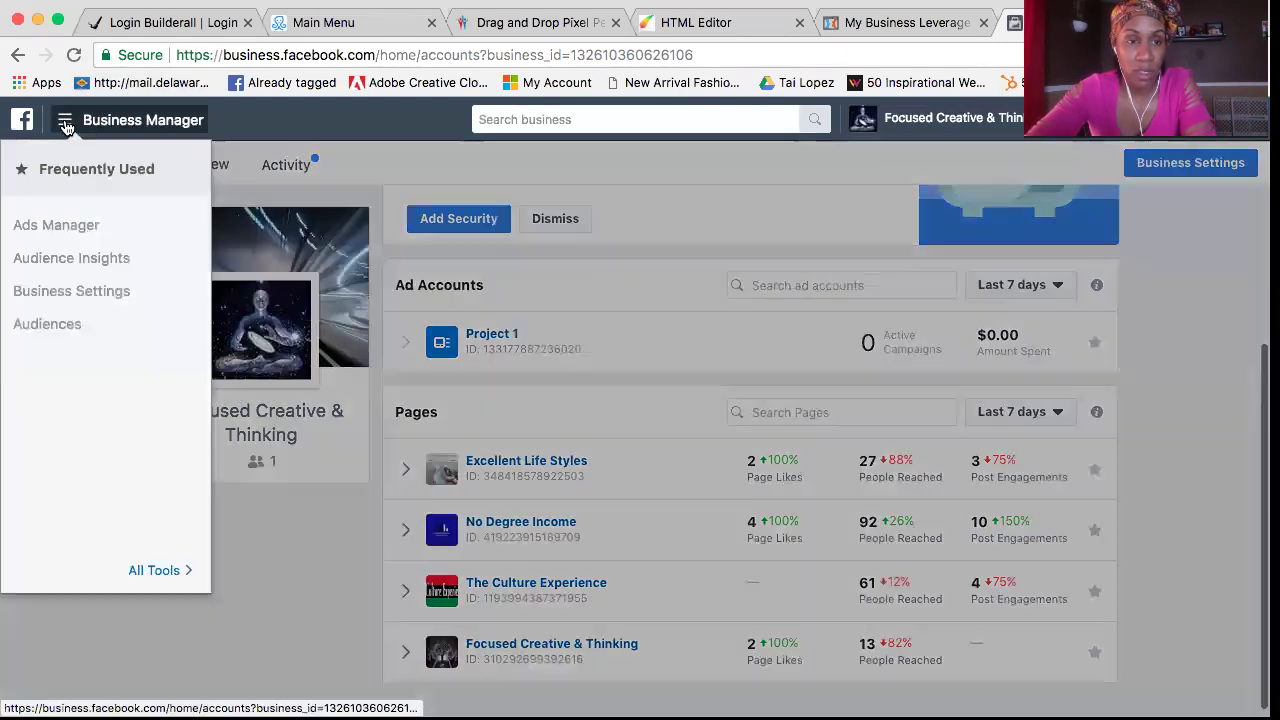
pyautogui.click(43, 227)
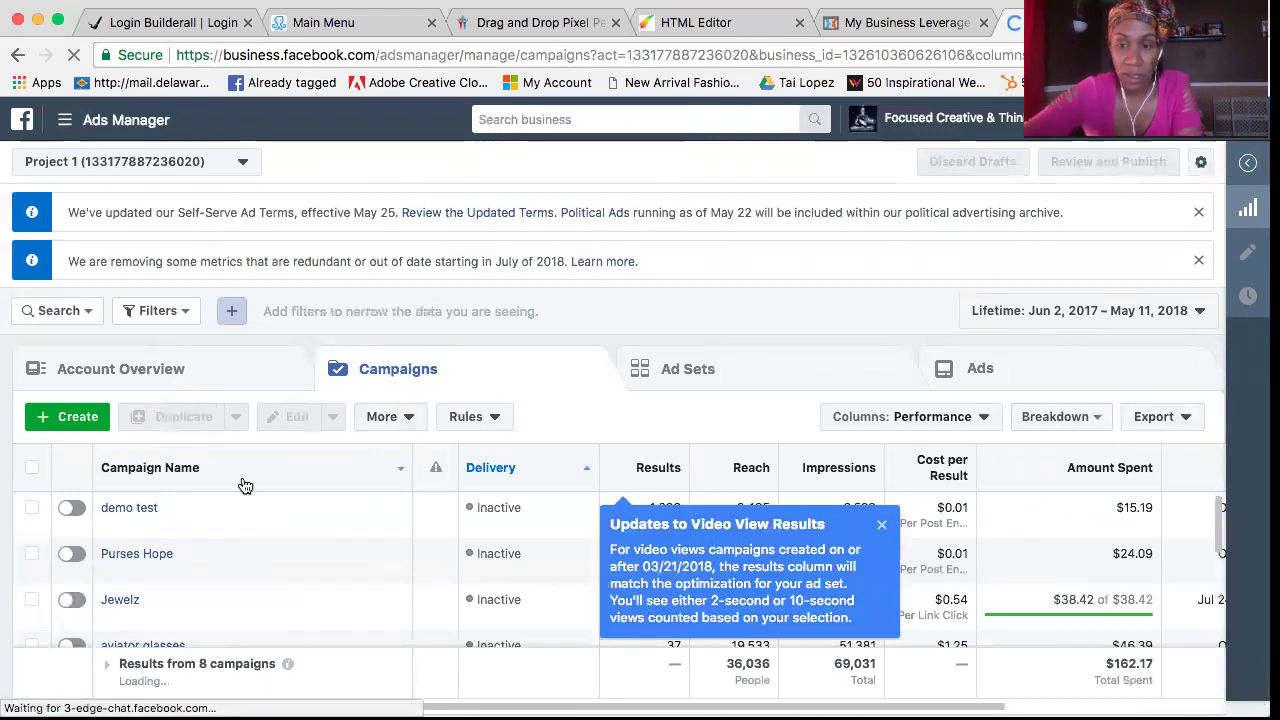
pyautogui.click(882, 528)
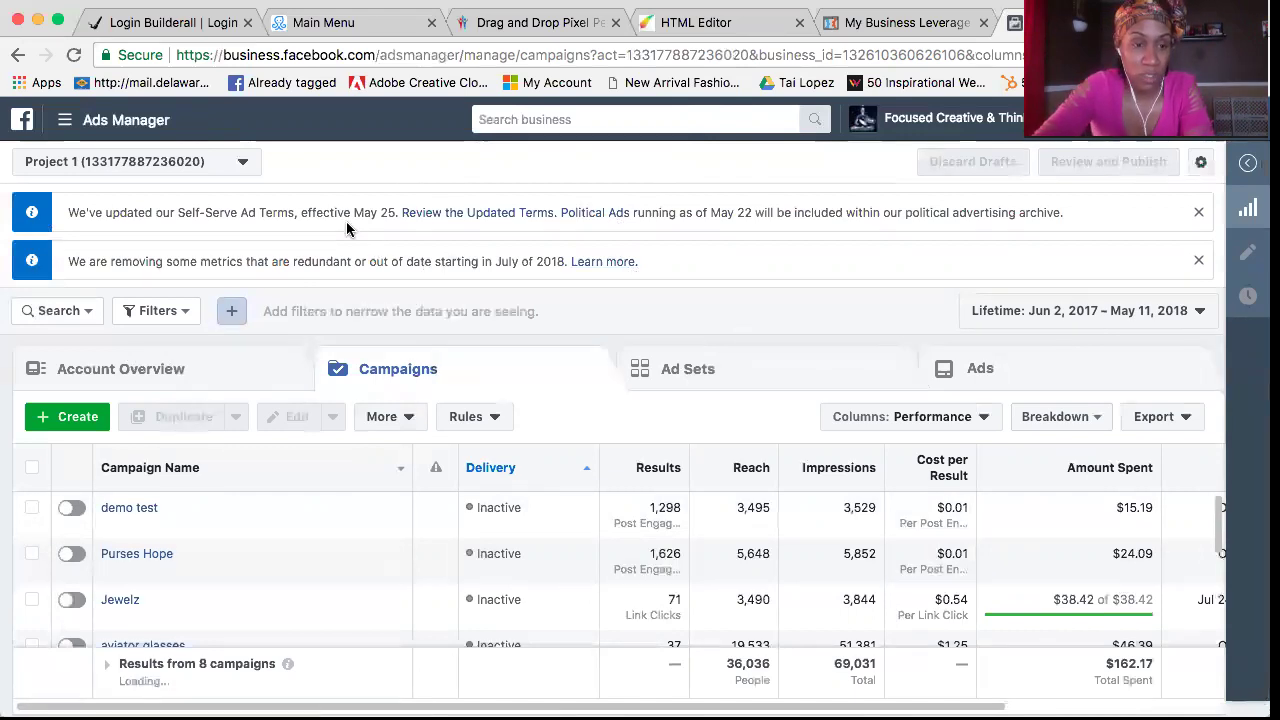
pyautogui.click(66, 424)
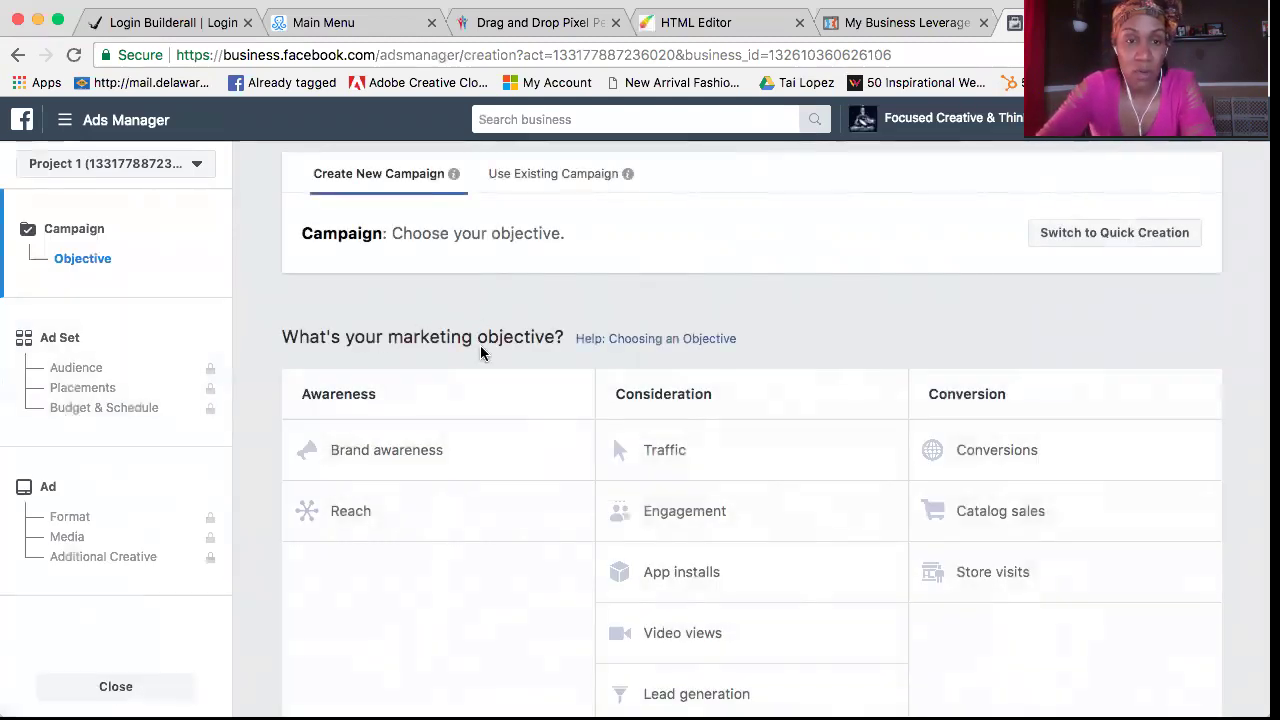
# Choose Engagement as the campaign's marketing objective with the Page likes type, and continue to the ad set
pyautogui.scroll(-2, 480, 352)
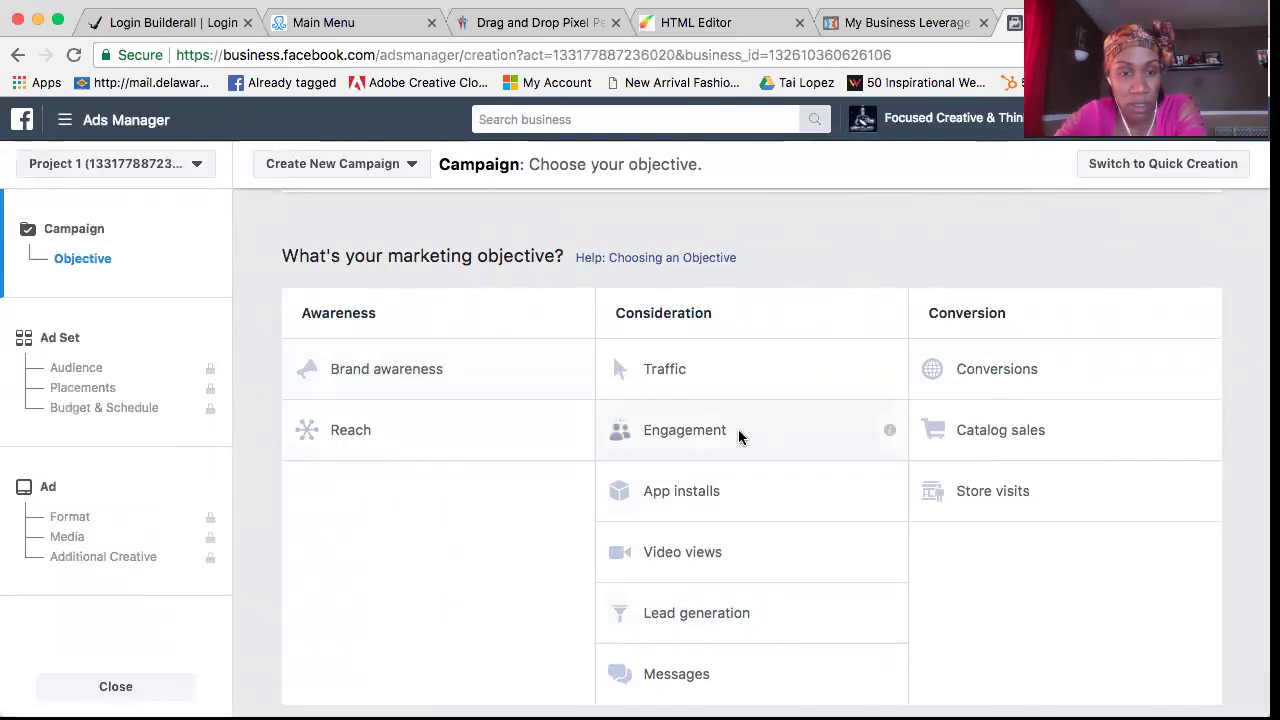
pyautogui.scroll(-1, 769, 552)
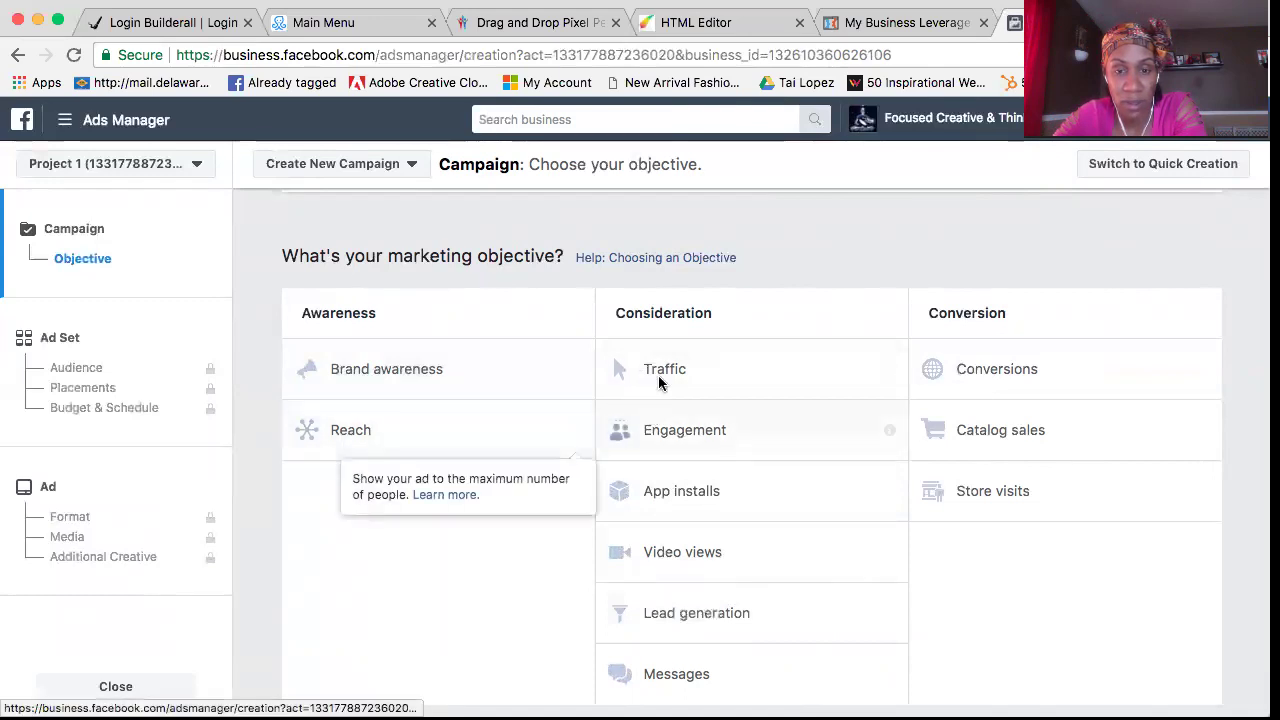
pyautogui.moveTo(575, 435)
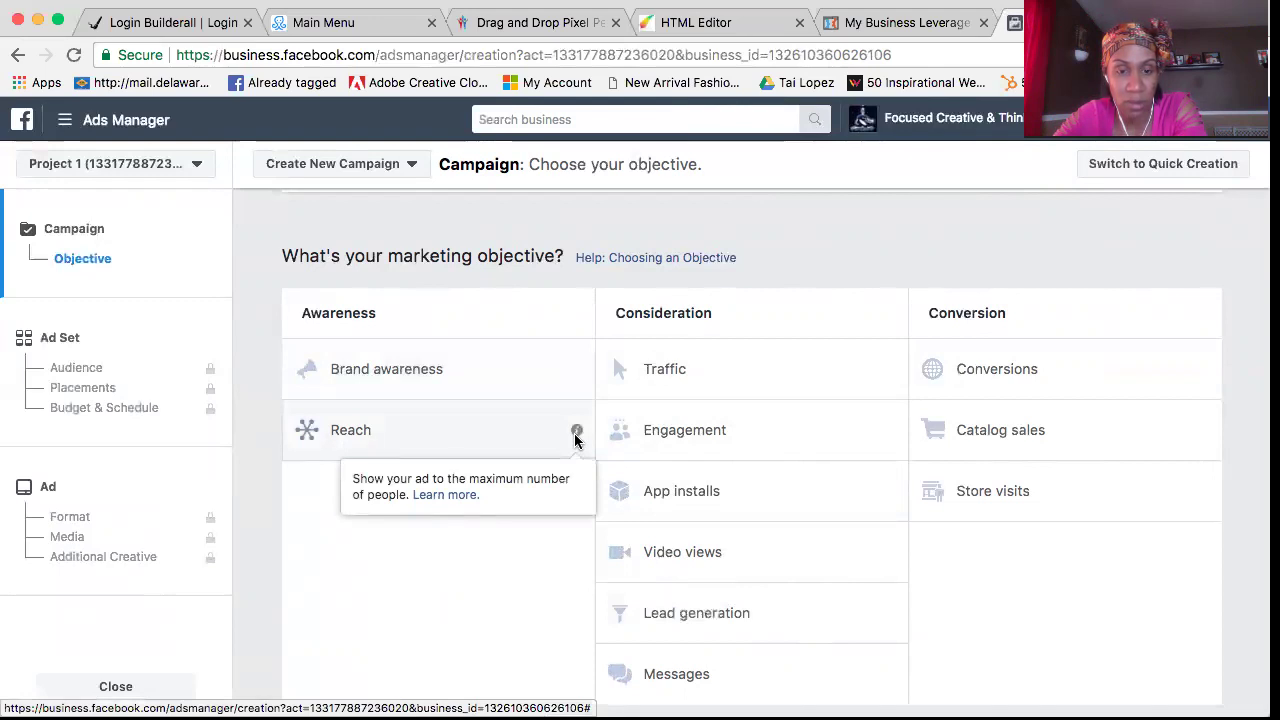
pyautogui.click(690, 437)
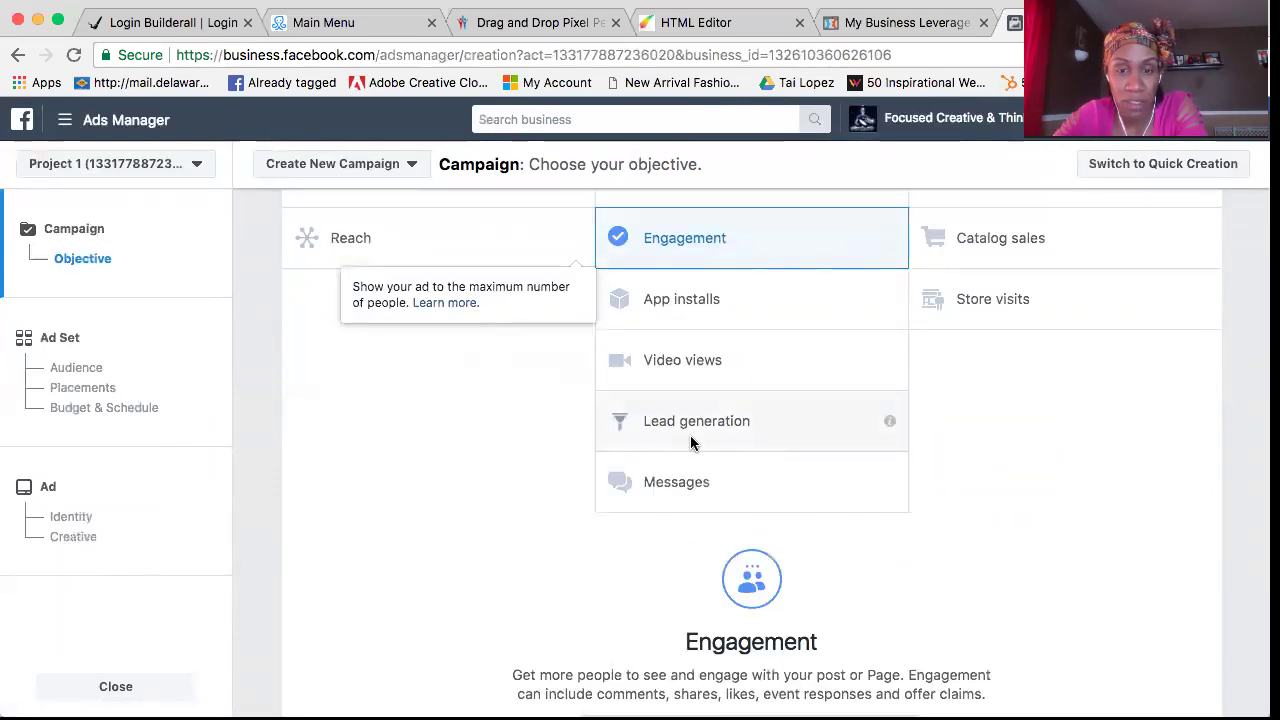
pyautogui.scroll(-3, 777, 520)
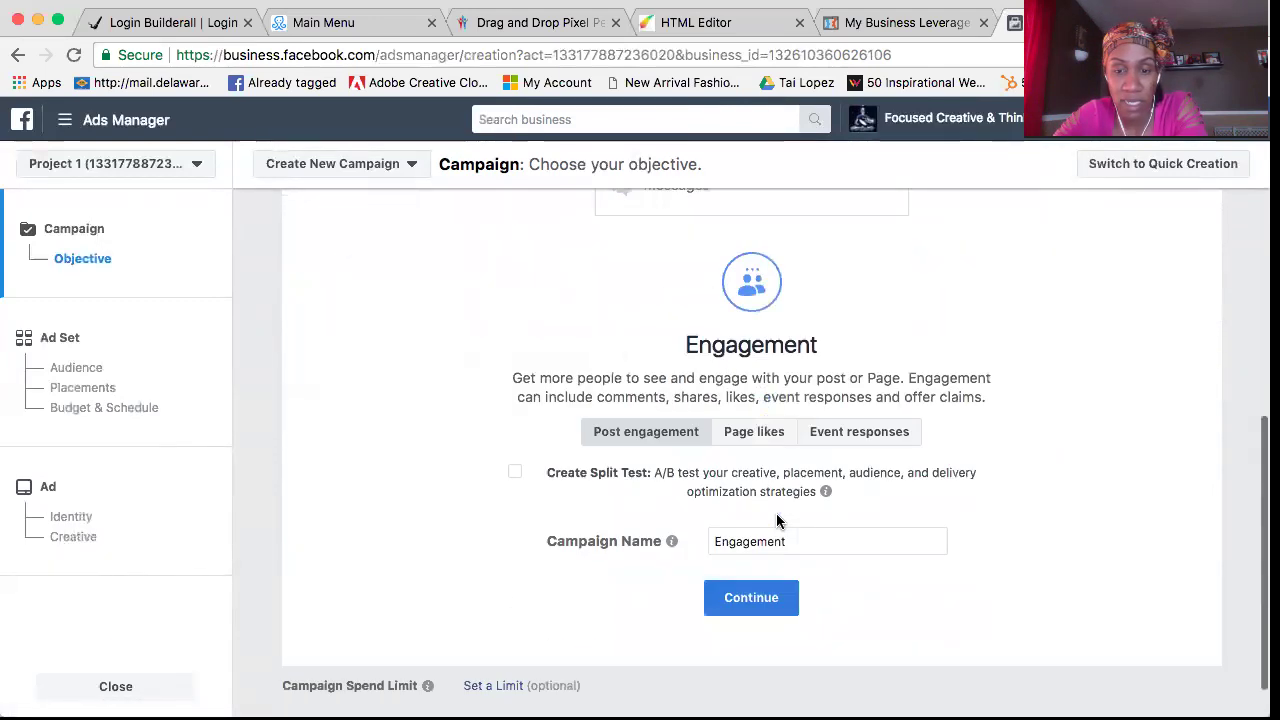
pyautogui.click(758, 436)
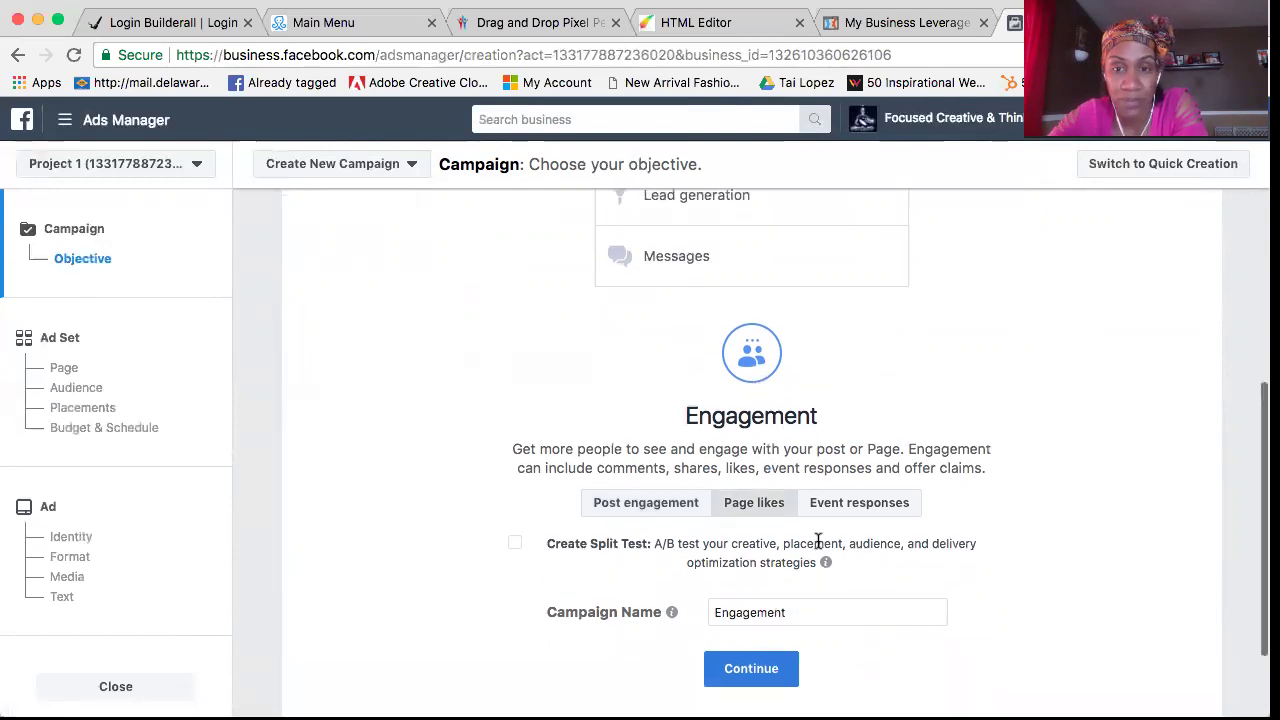
pyautogui.click(752, 627)
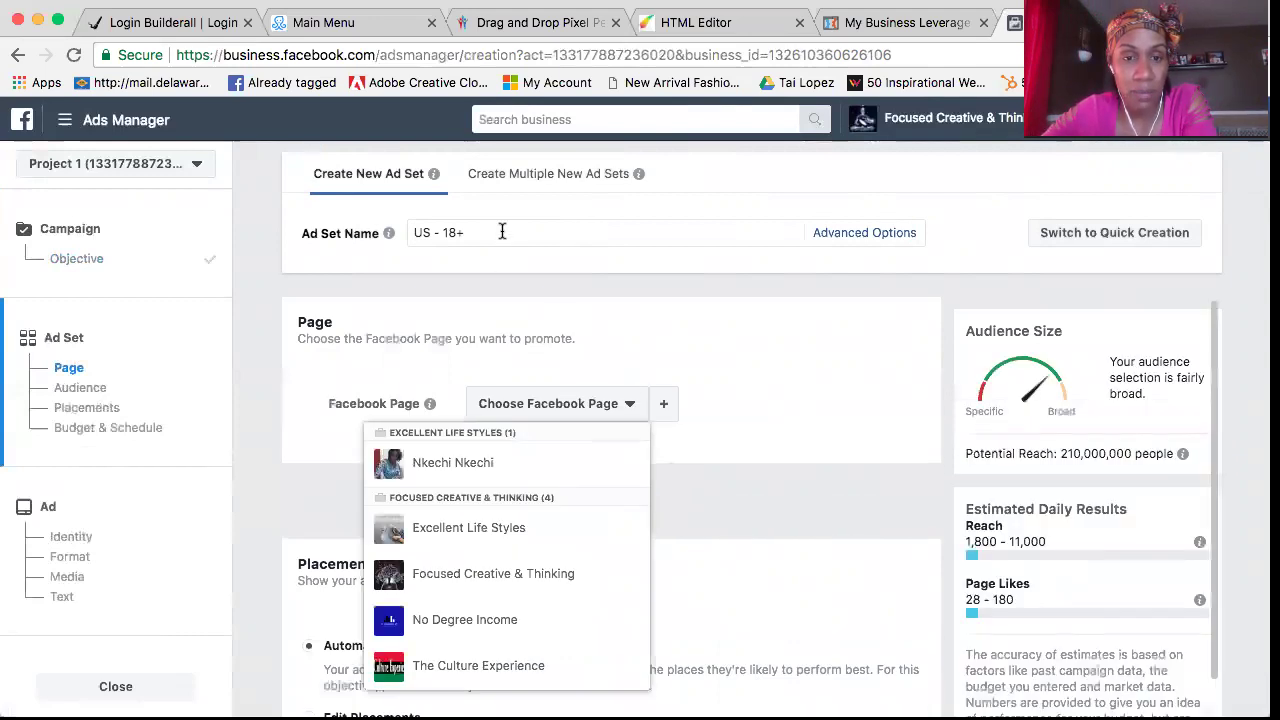
# Choose No Degree Income as the Facebook Page the ad set promotes
pyautogui.click(502, 231)
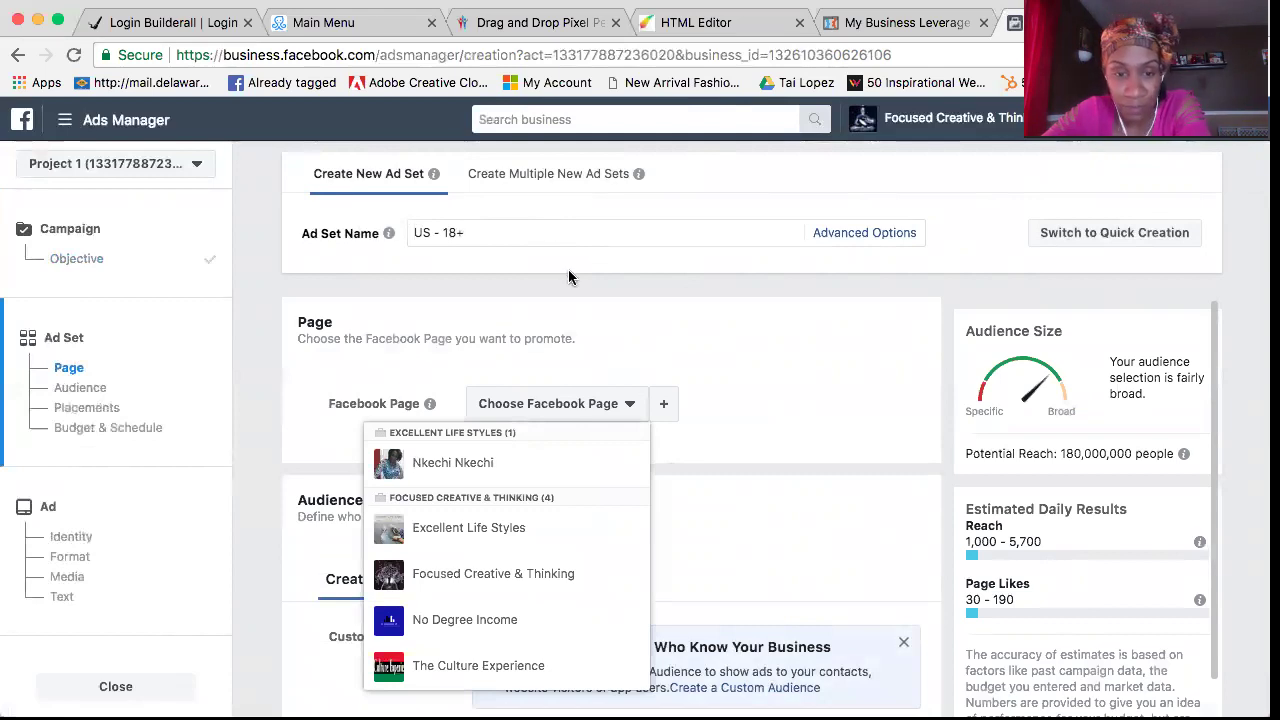
pyautogui.scroll(-2, 568, 277)
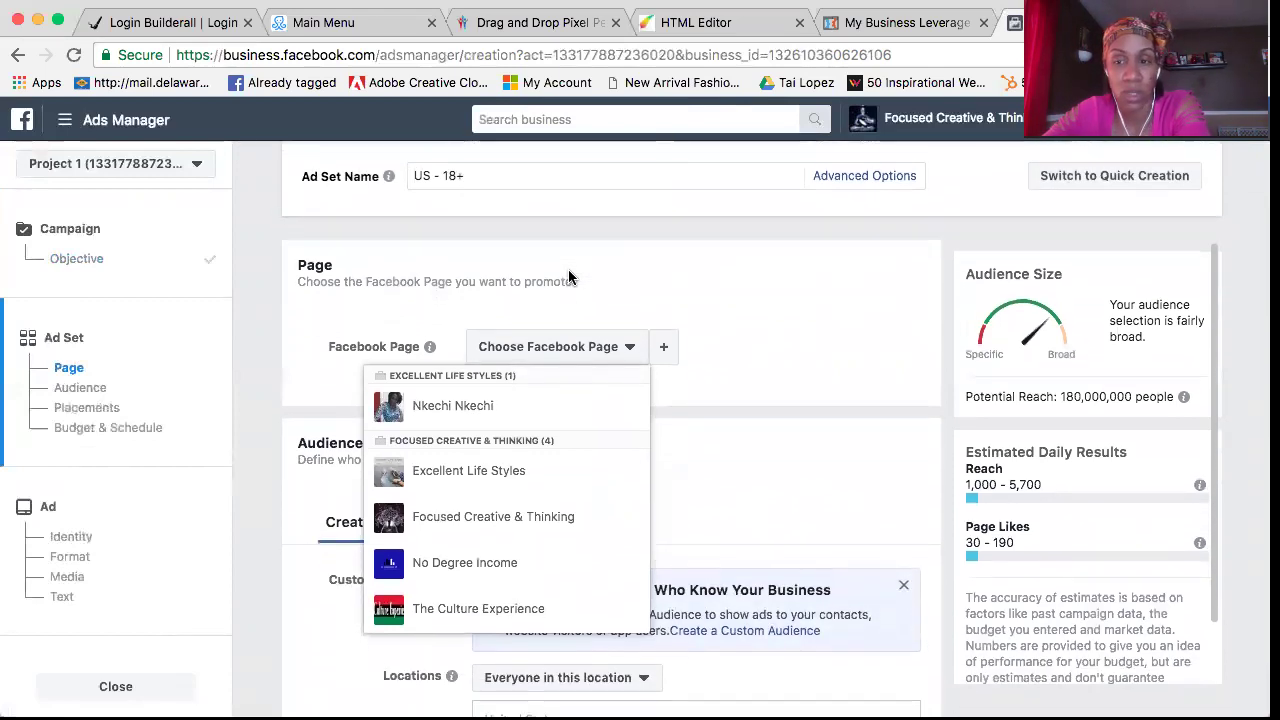
pyautogui.scroll(-1, 545, 310)
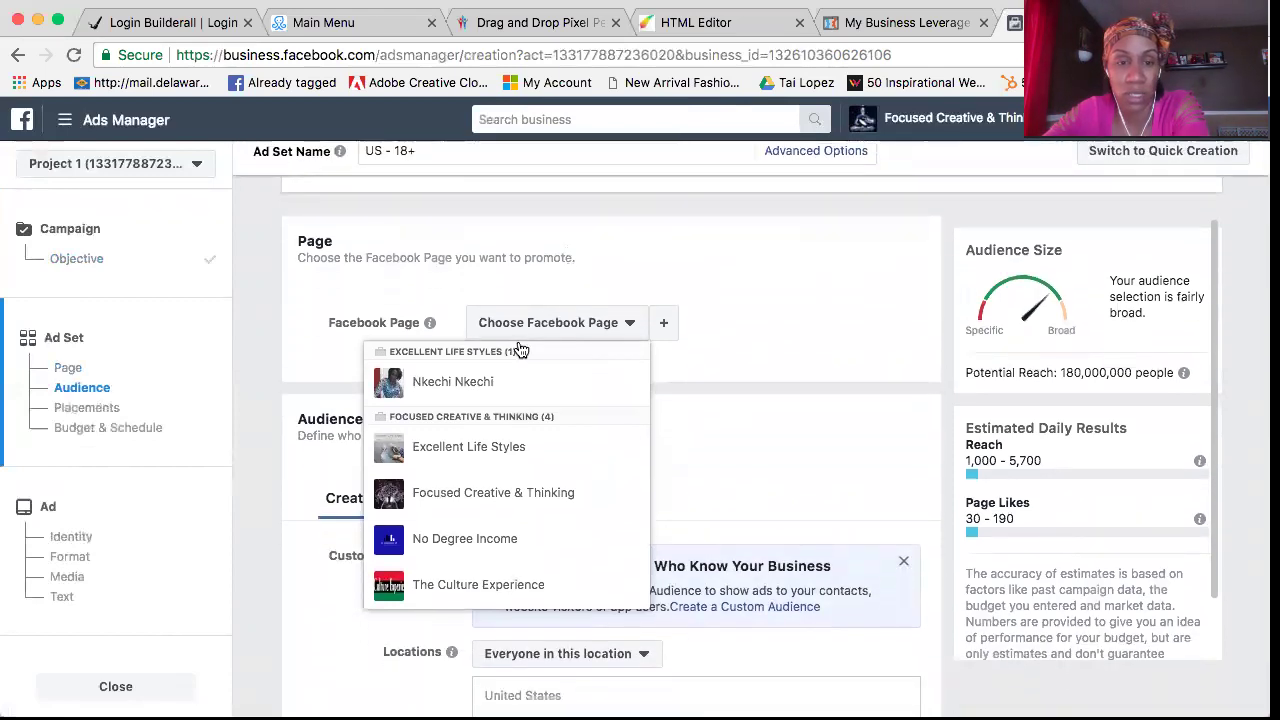
pyautogui.click(497, 541)
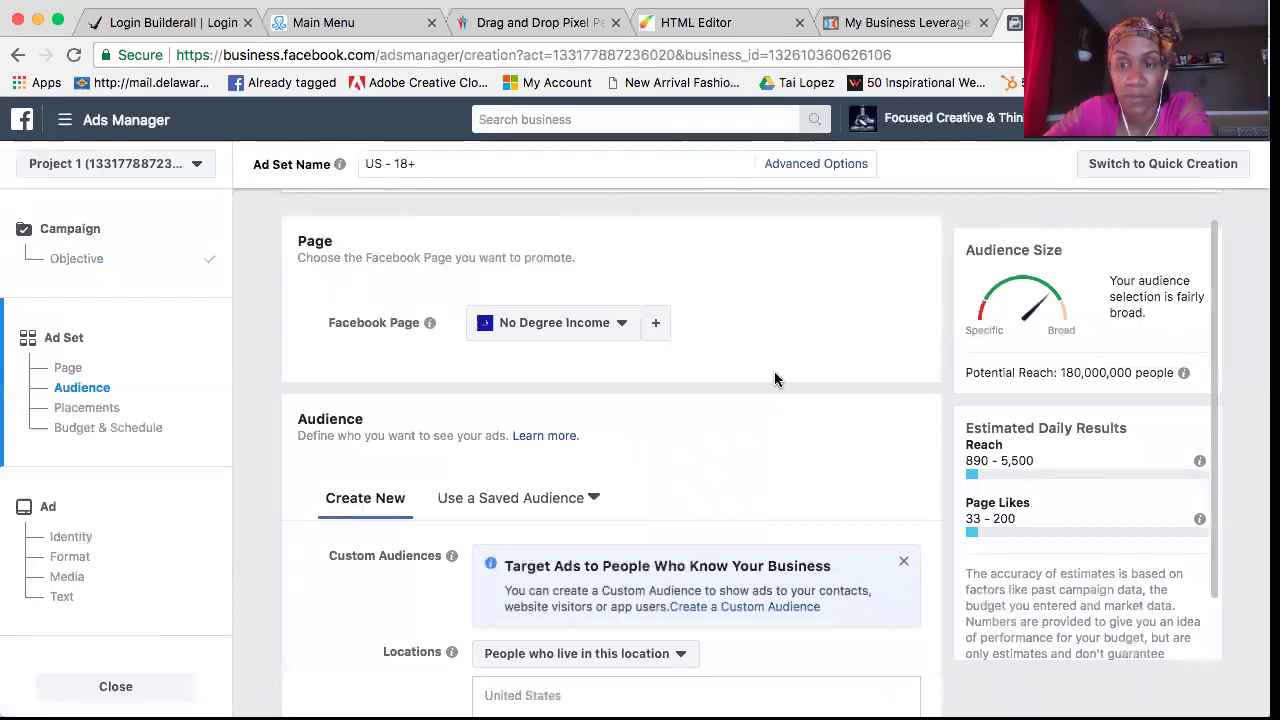
# Add the state of Delaware, United States as an included location for the ad set's audience
pyautogui.scroll(-4, 769, 360)
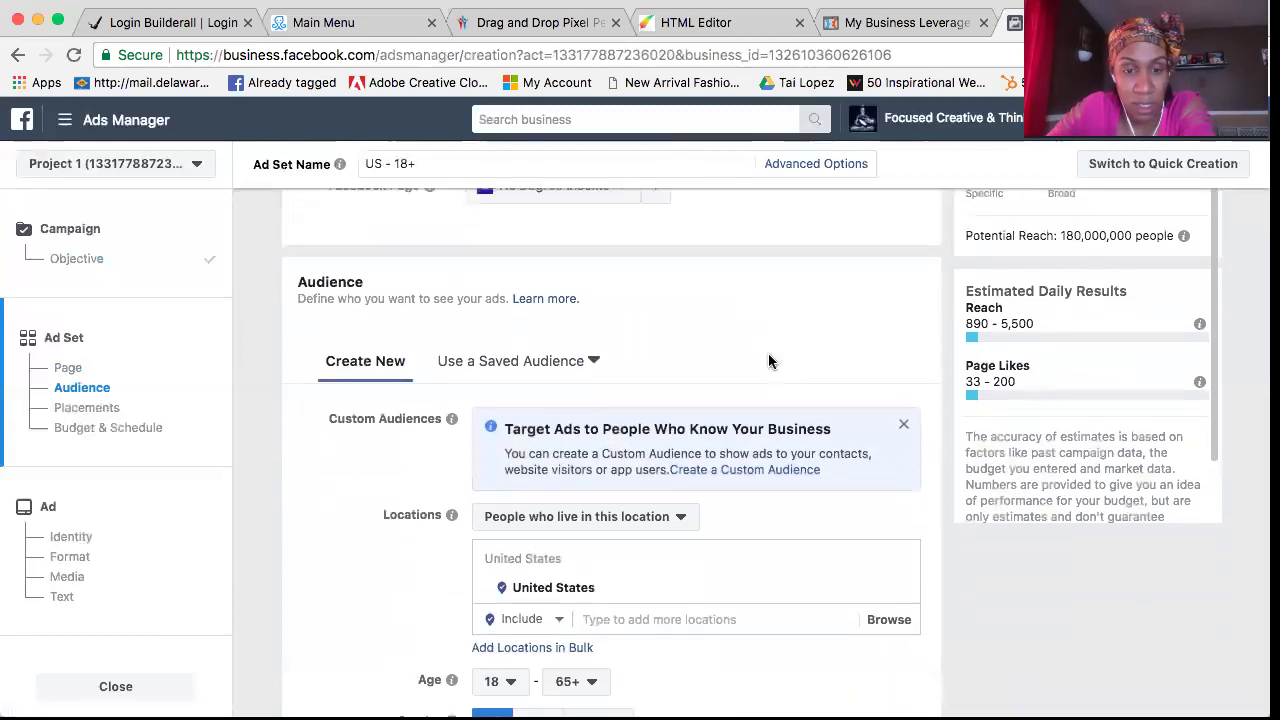
pyautogui.scroll(-1, 769, 360)
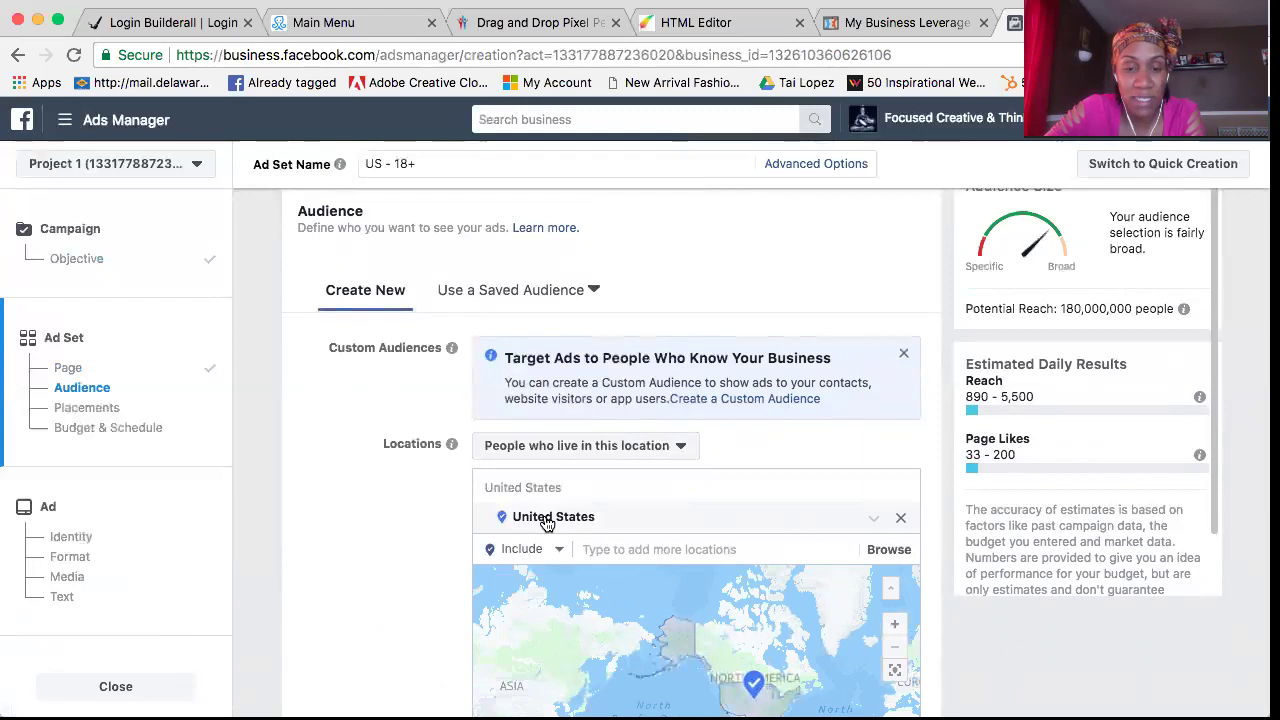
pyautogui.rightClick(693, 500)
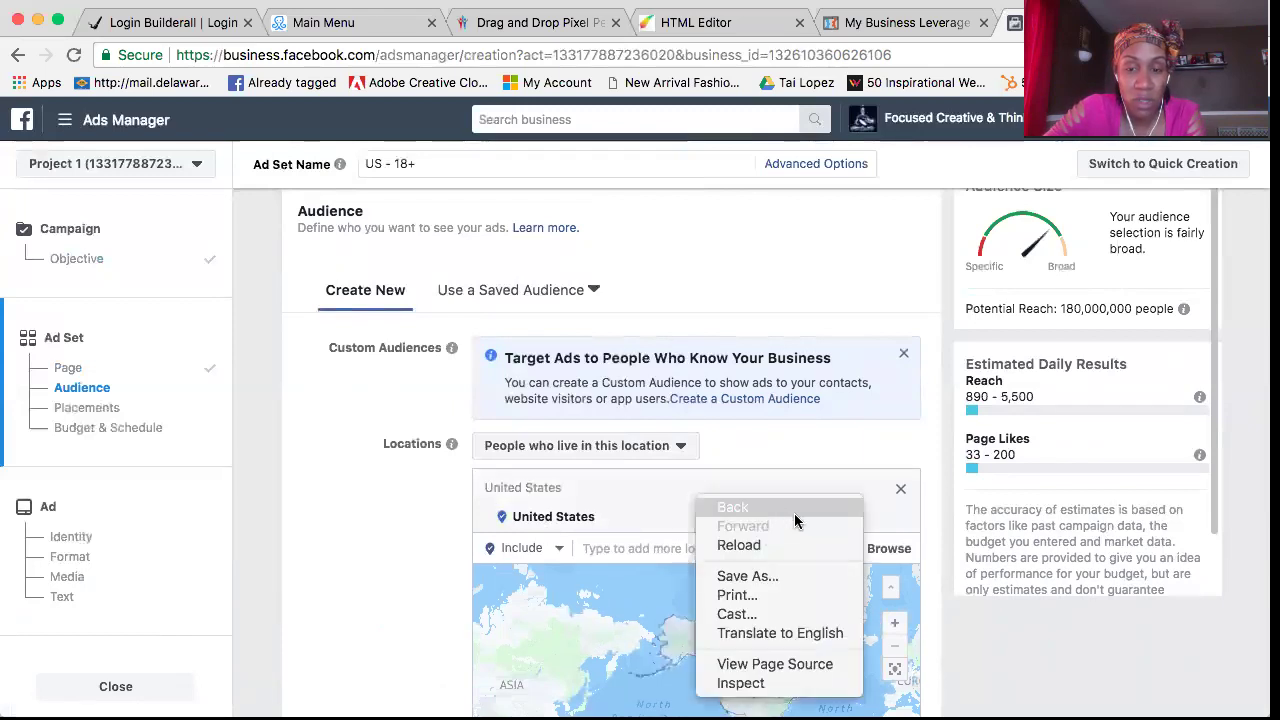
pyautogui.click(991, 633)
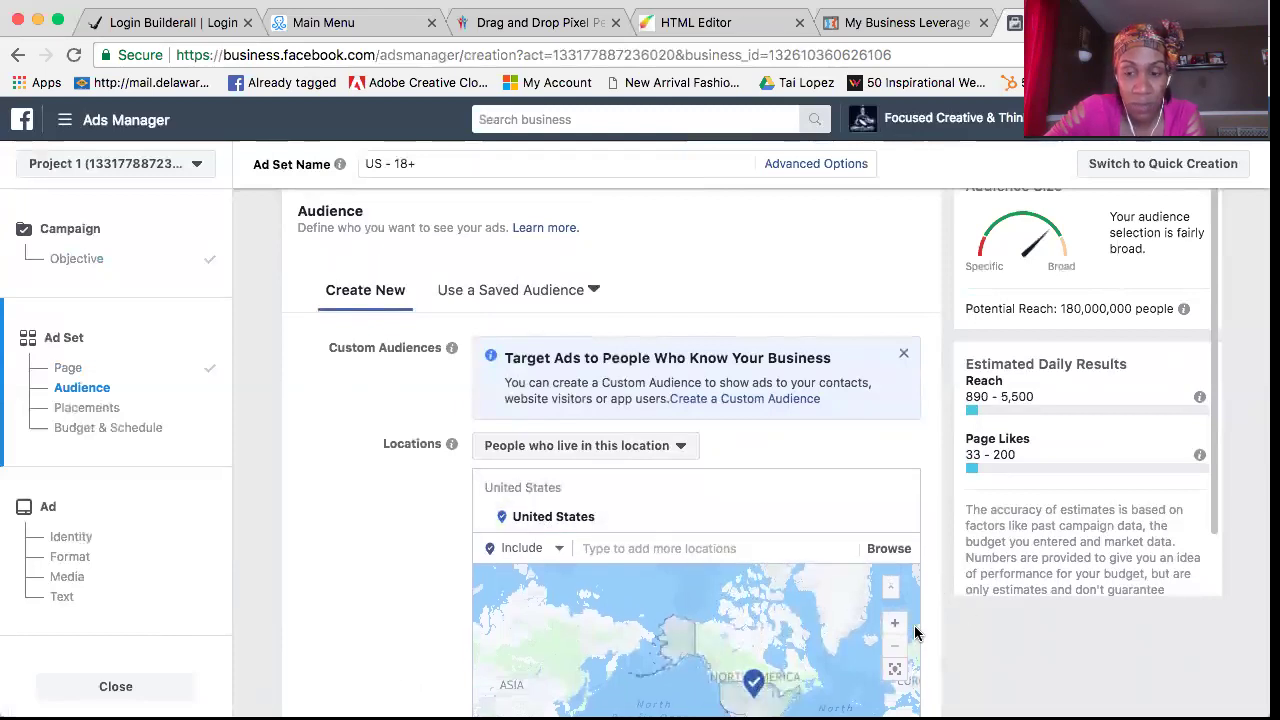
pyautogui.scroll(-2, 423, 580)
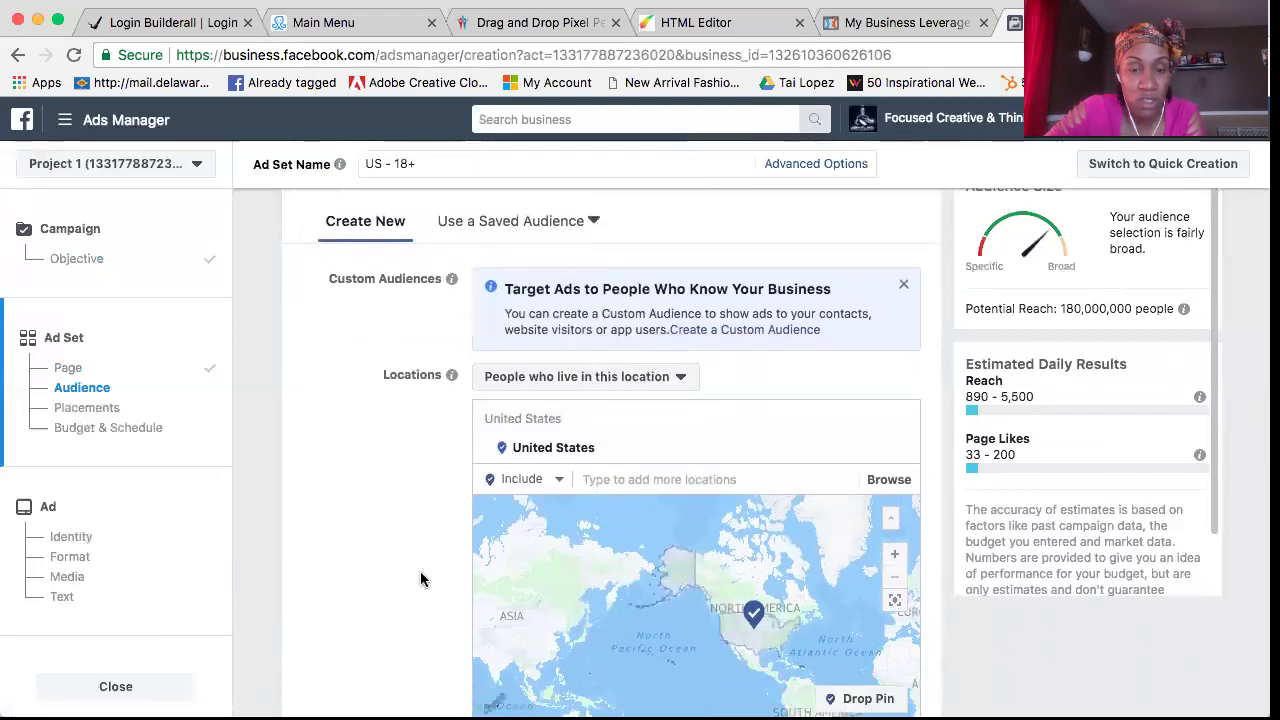
pyautogui.scroll(-1, 640, 451)
pyautogui.click(640, 447)
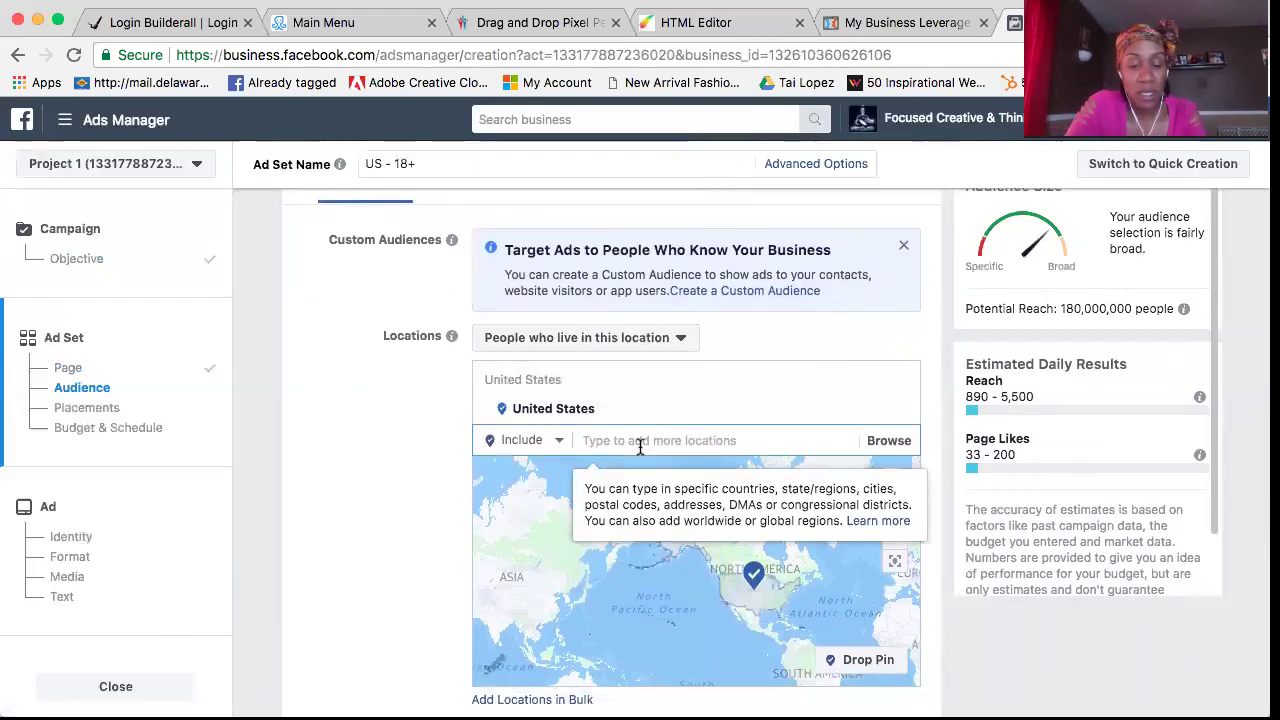
pyautogui.write('Delawre')
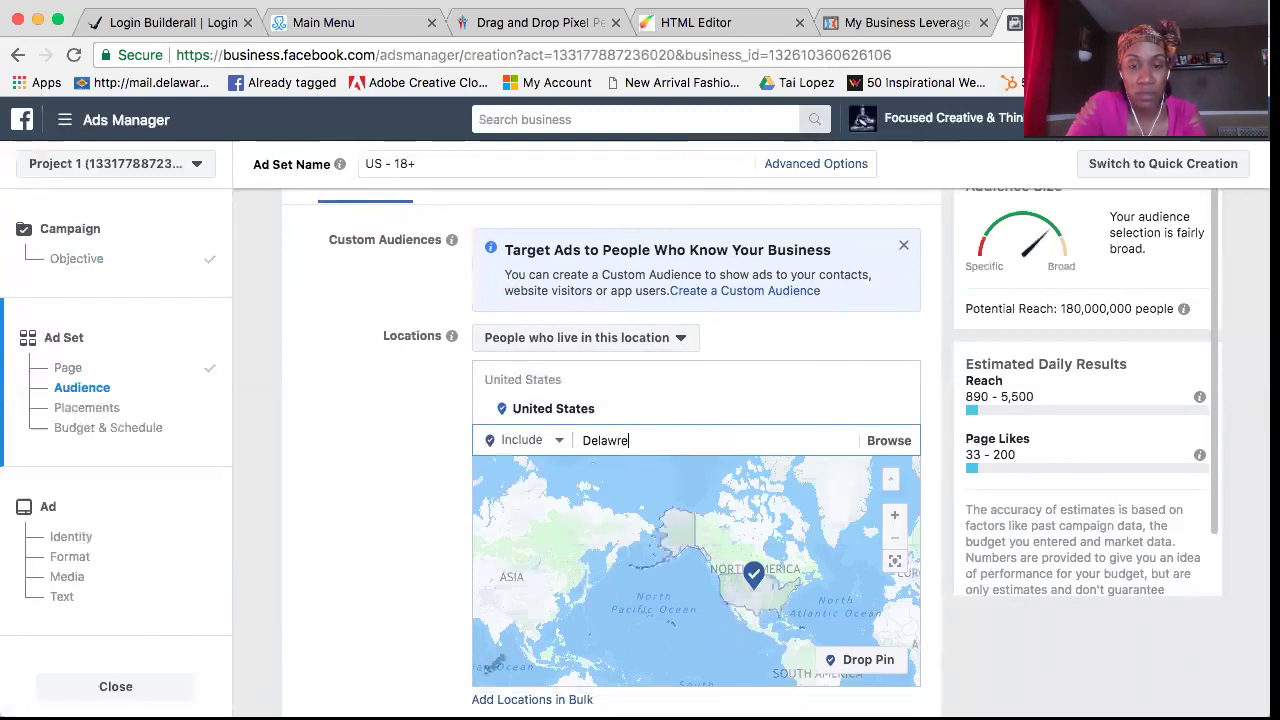
pyautogui.press('BackSpace')
pyautogui.press('BackSpace')
pyautogui.write('aware')
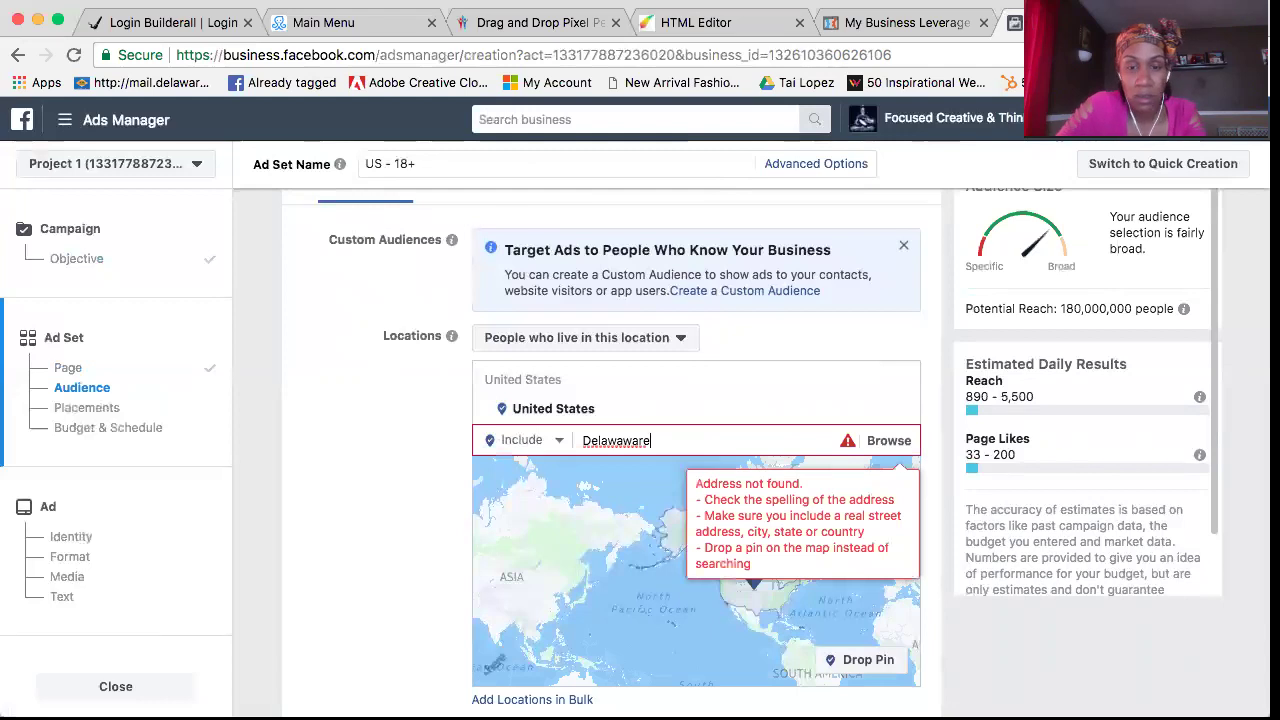
pyautogui.press('BackSpace')
pyautogui.press('BackSpace')
pyautogui.press('BackSpace')
pyautogui.press('BackSpace')
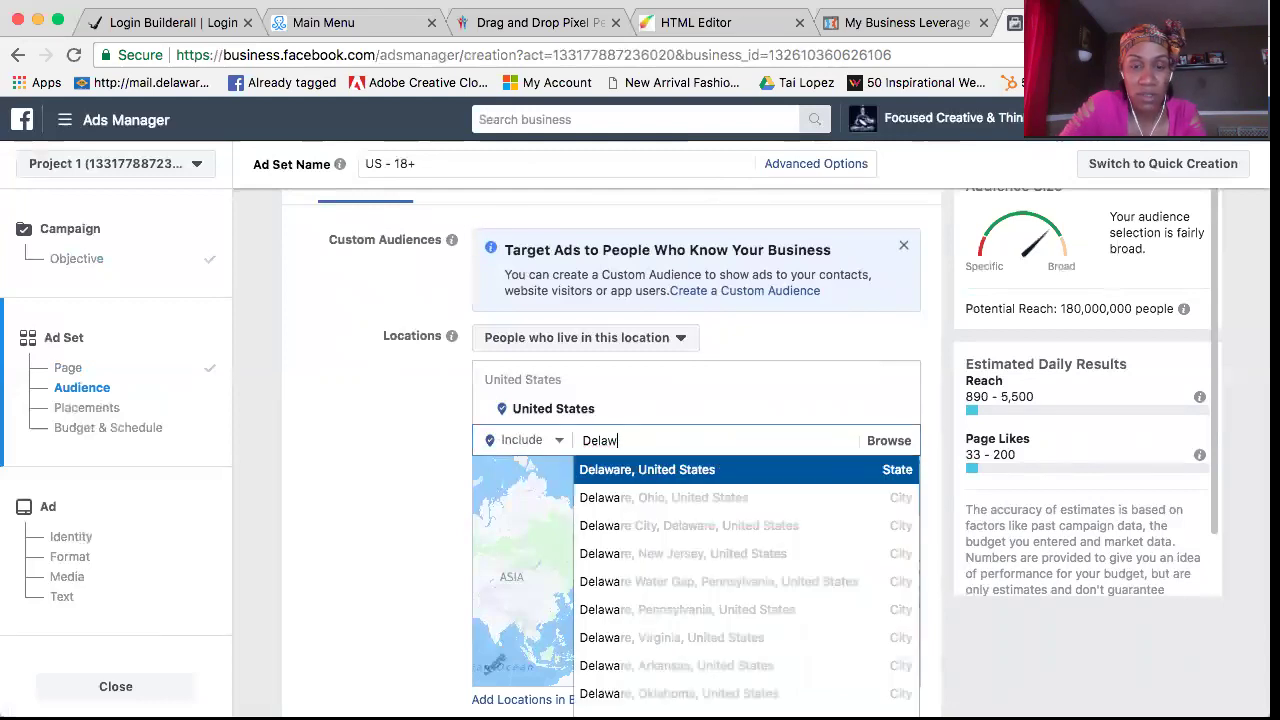
pyautogui.write('are')
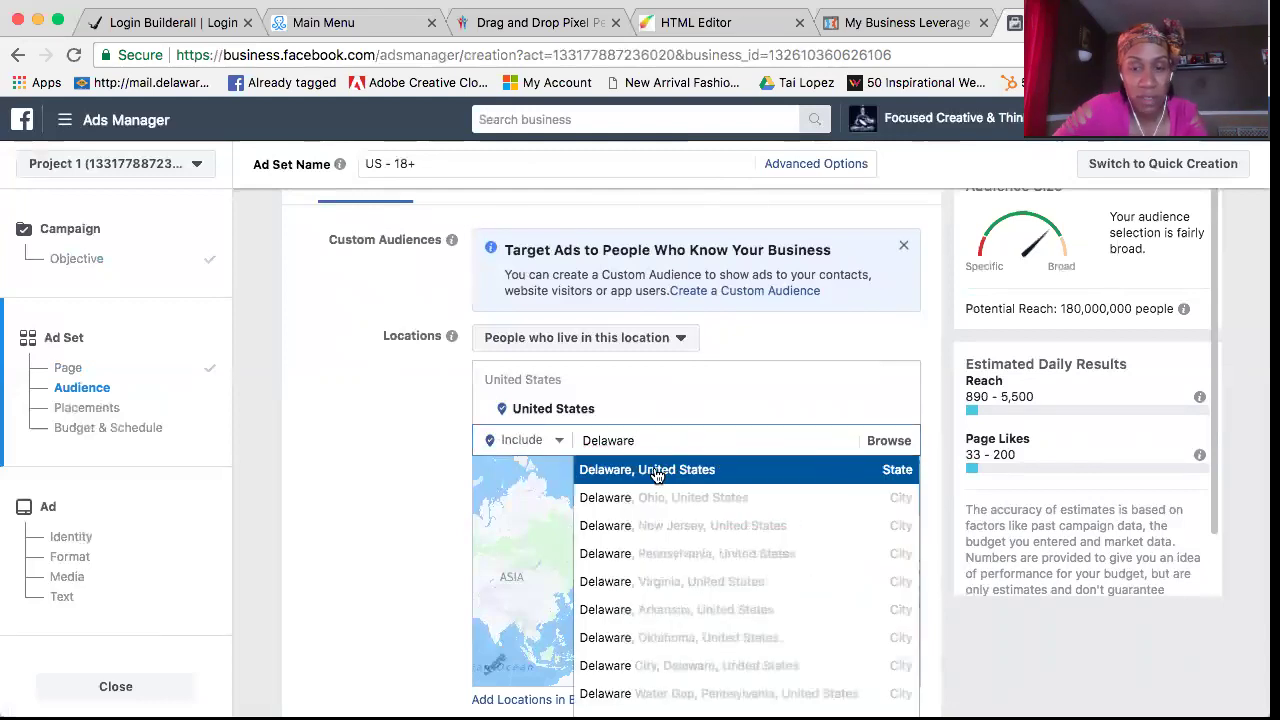
pyautogui.click(658, 470)
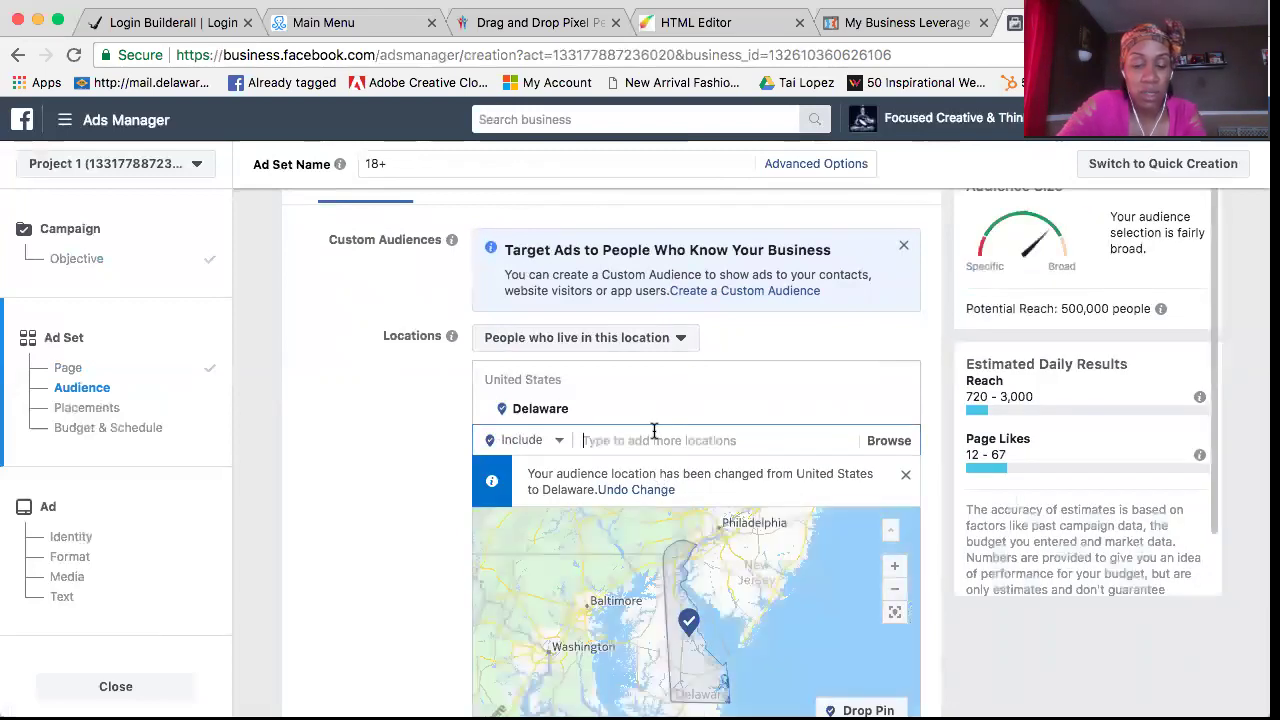
# Add the state of New York, United States to the audience's included locations
pyautogui.write('New')
pyautogui.write(' youk')
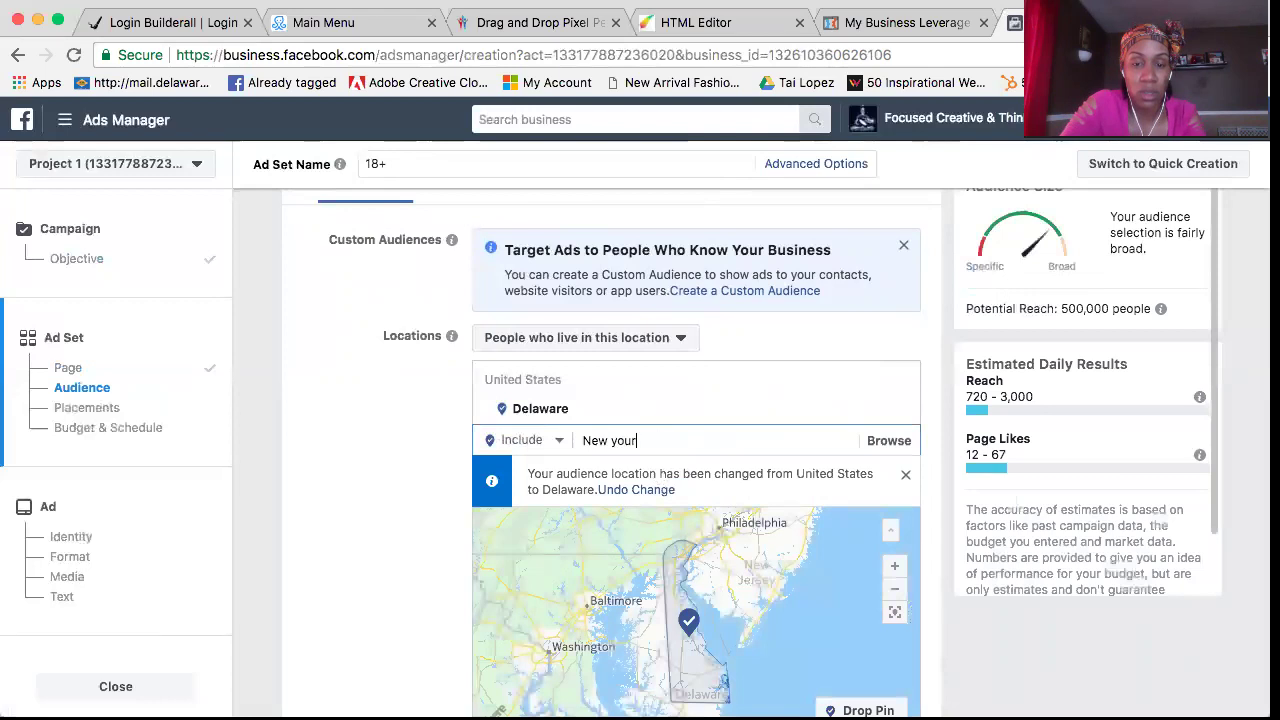
pyautogui.press('BackSpace')
pyautogui.press('BackSpace')
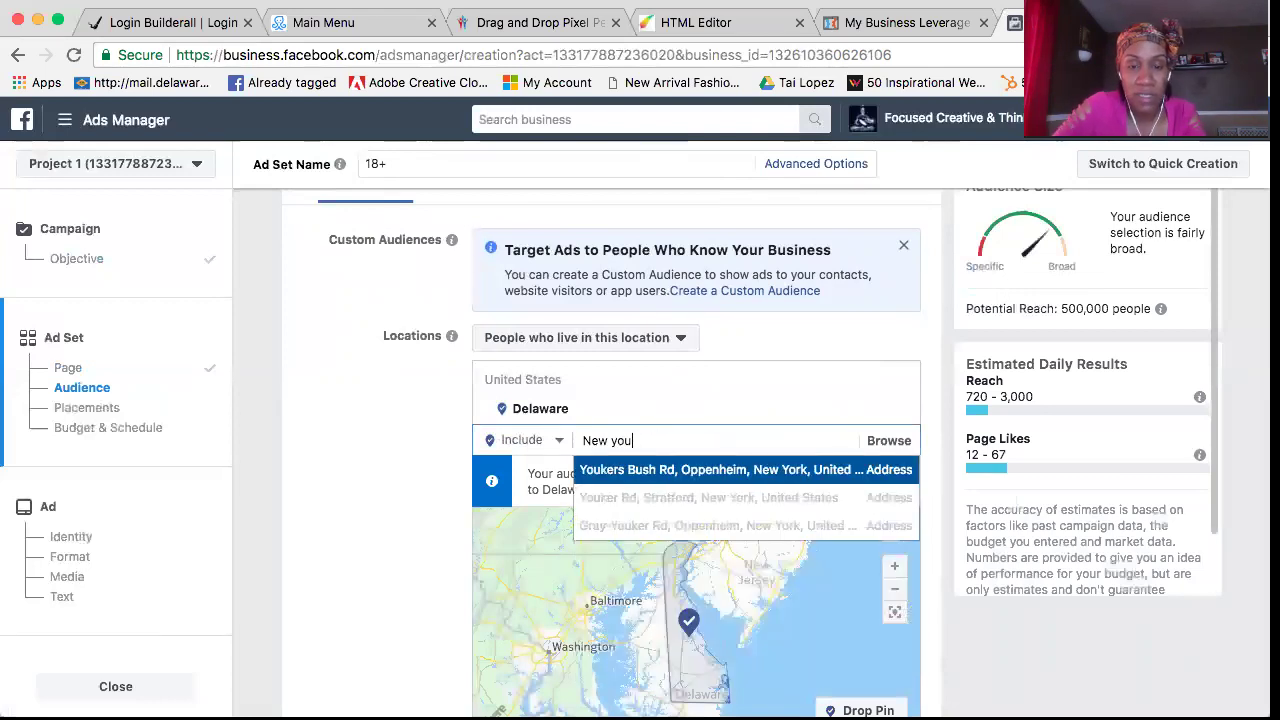
pyautogui.write('rk')
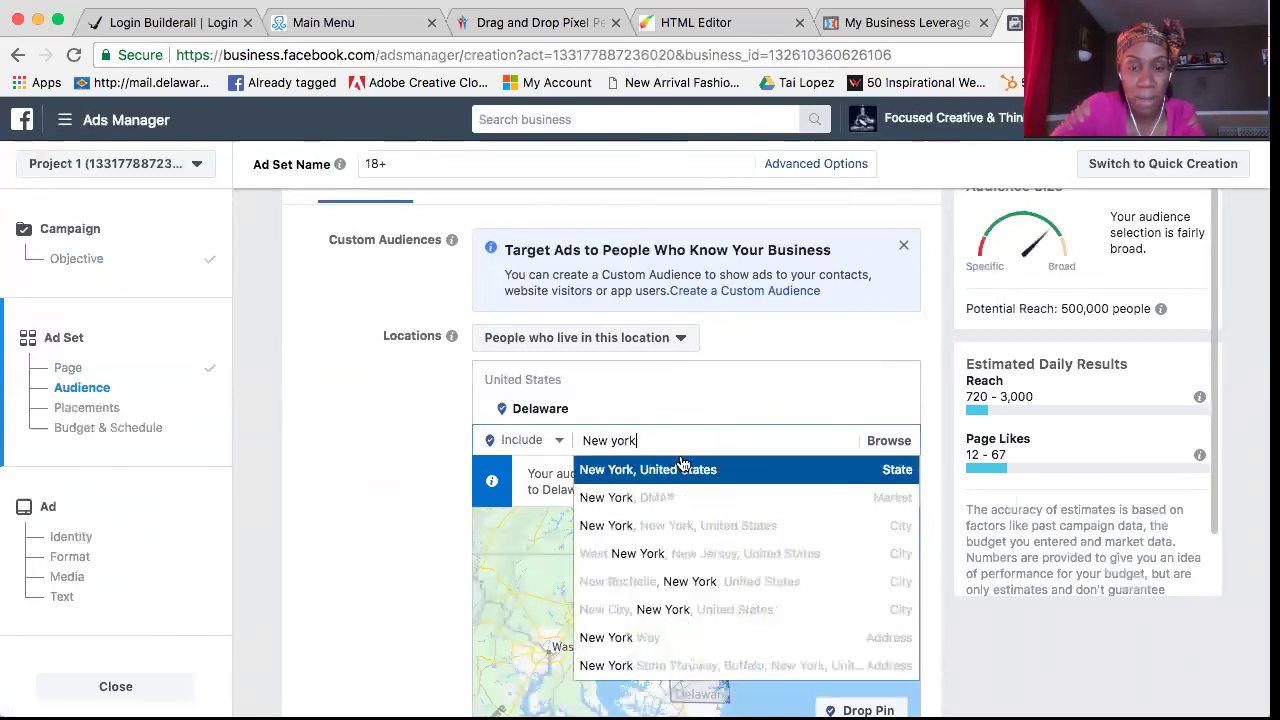
pyautogui.click(683, 473)
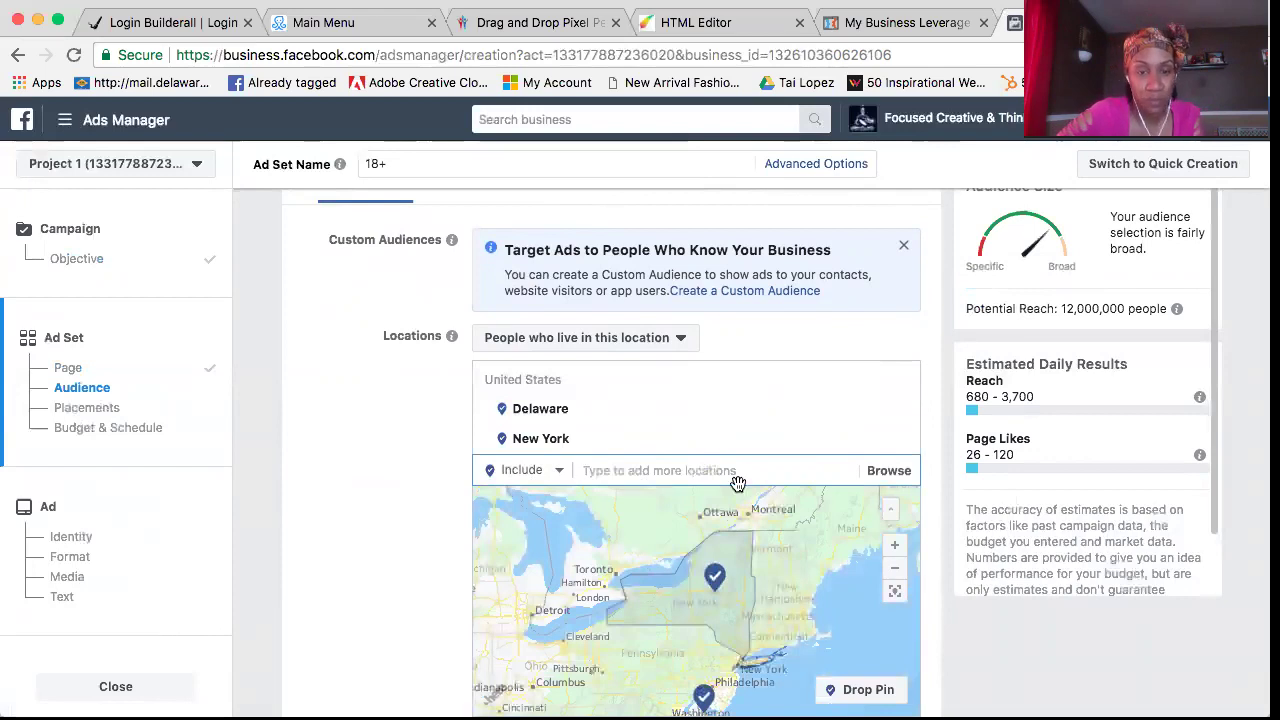
pyautogui.scroll(-3, 722, 465)
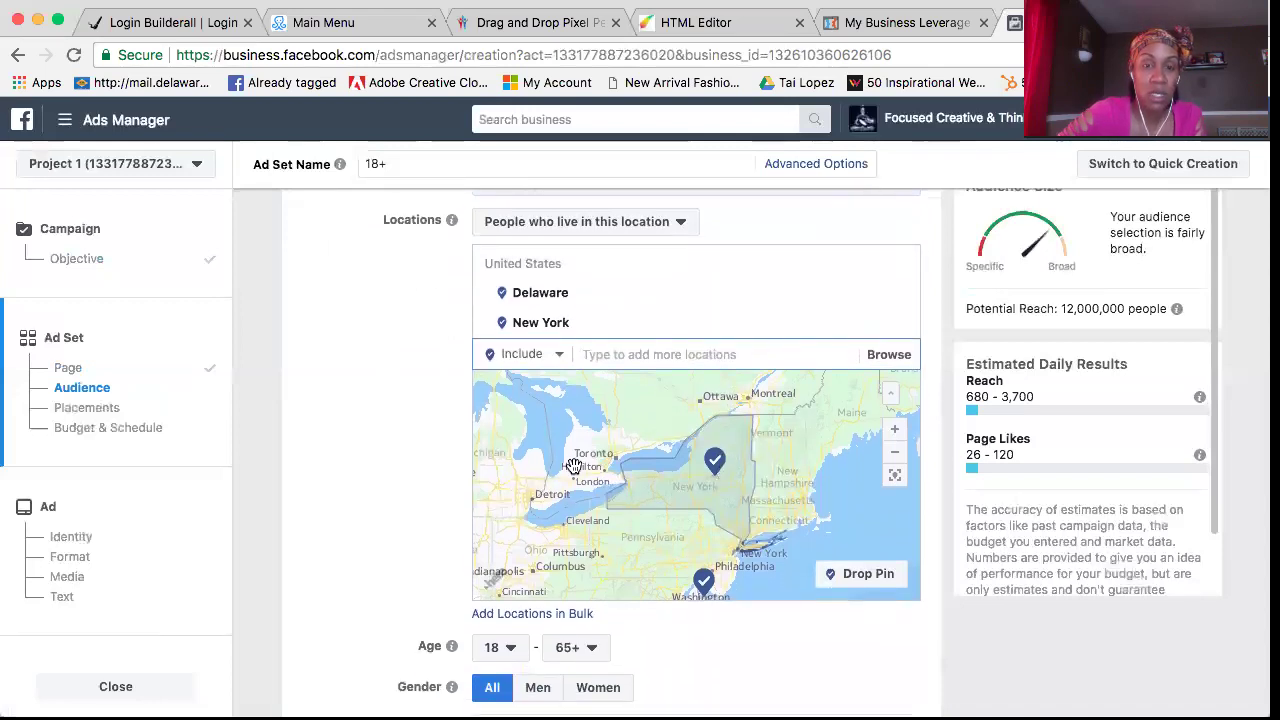
# Add the state of Florida, United States to the audience's included locations
pyautogui.click(604, 342)
pyautogui.write('Floa')
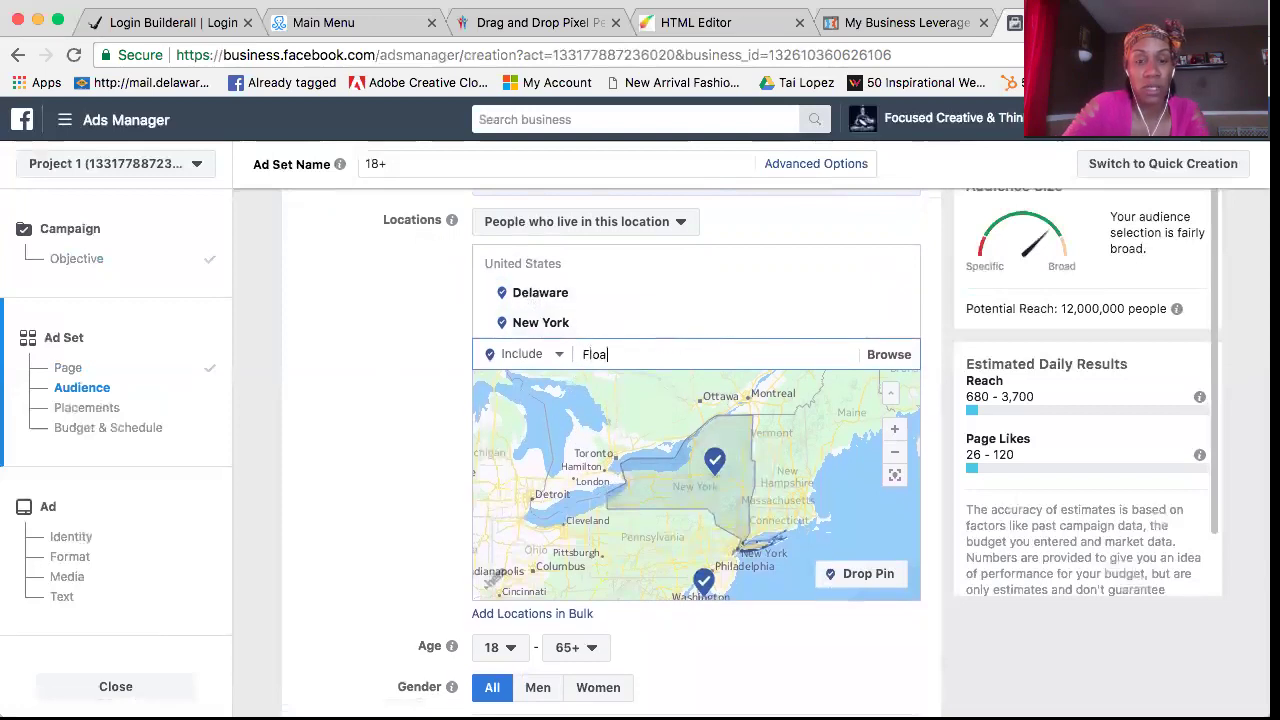
pyautogui.press('BackSpace')
pyautogui.write('rid')
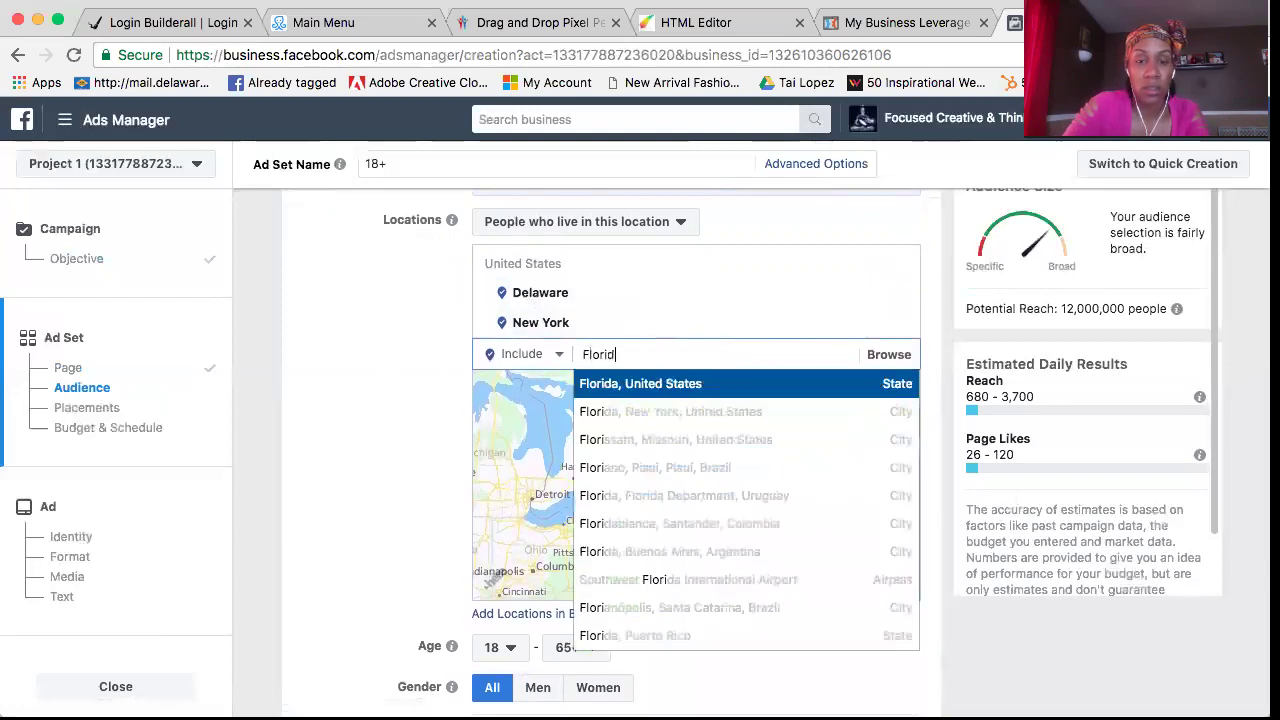
pyautogui.click(638, 392)
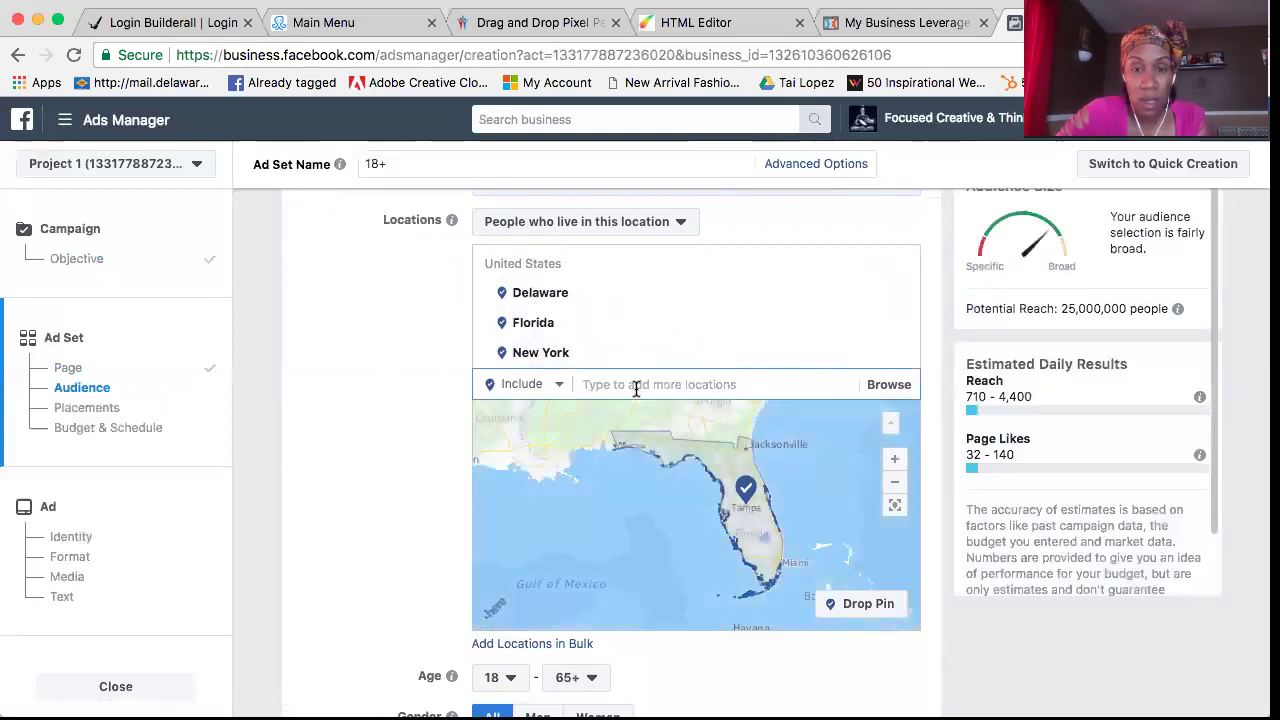
# Set the audience's language to English (All)
pyautogui.scroll(-5, 415, 450)
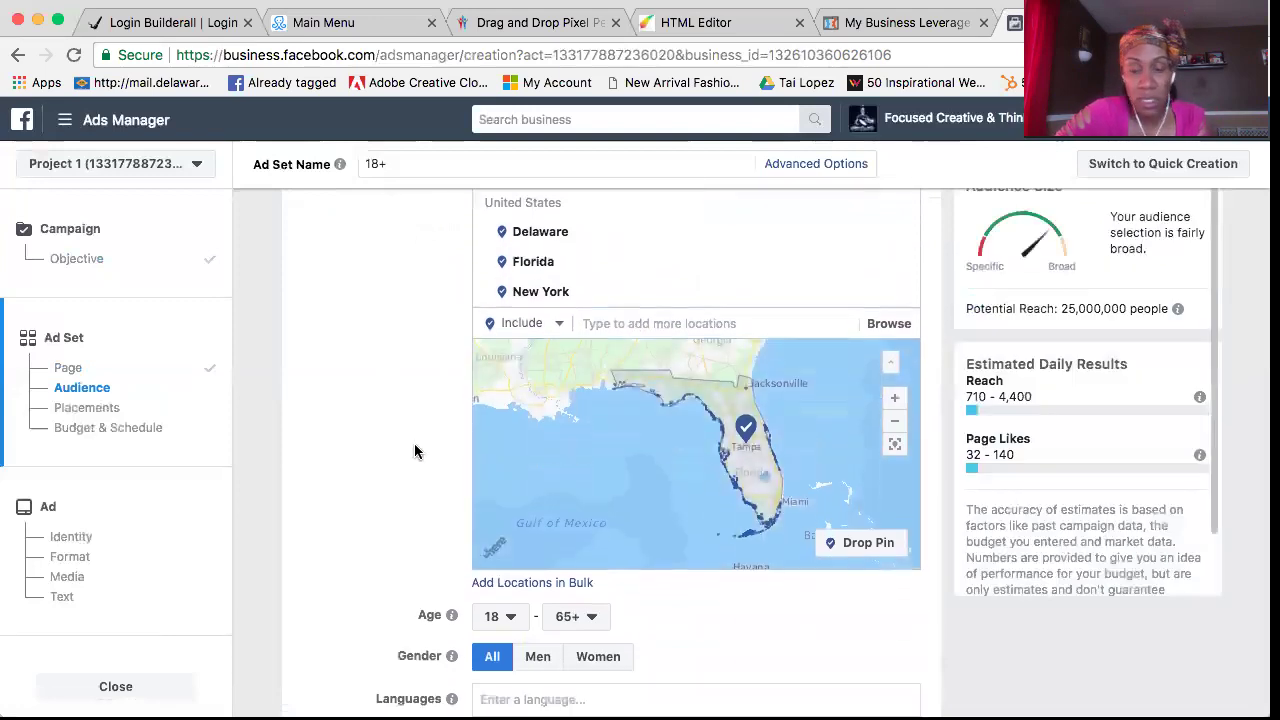
pyautogui.scroll(-1, 415, 450)
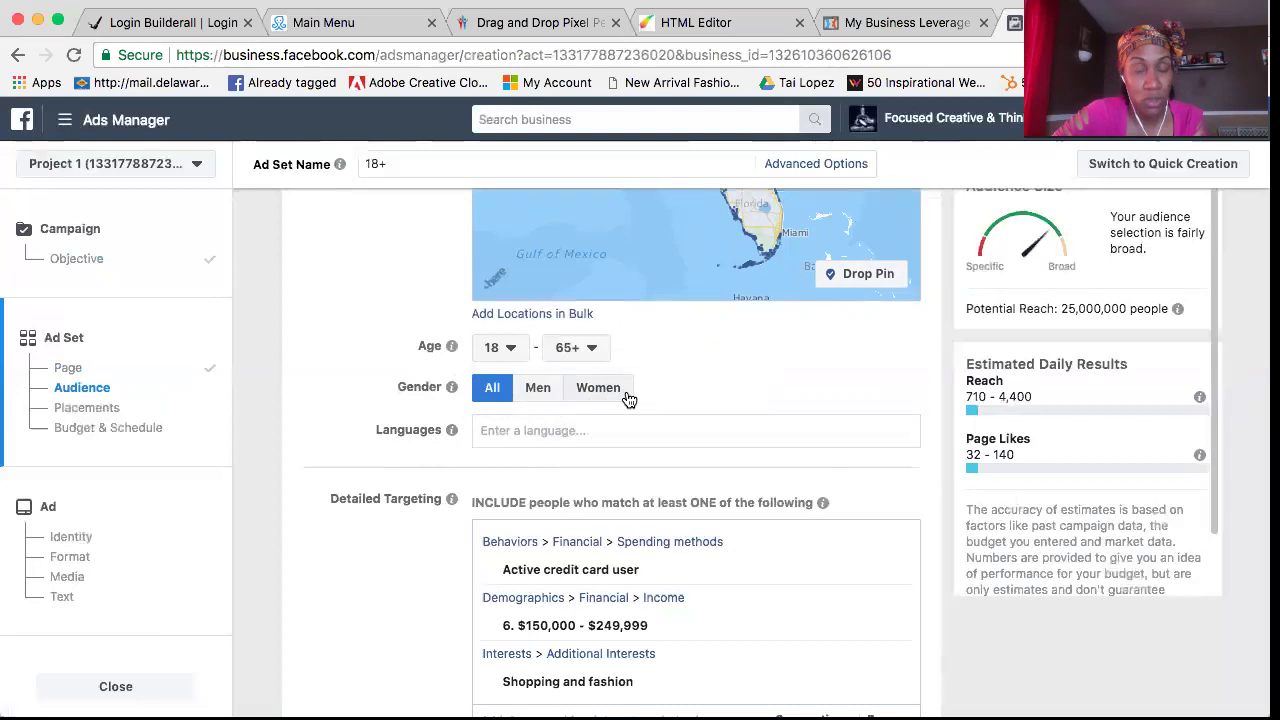
pyautogui.click(614, 431)
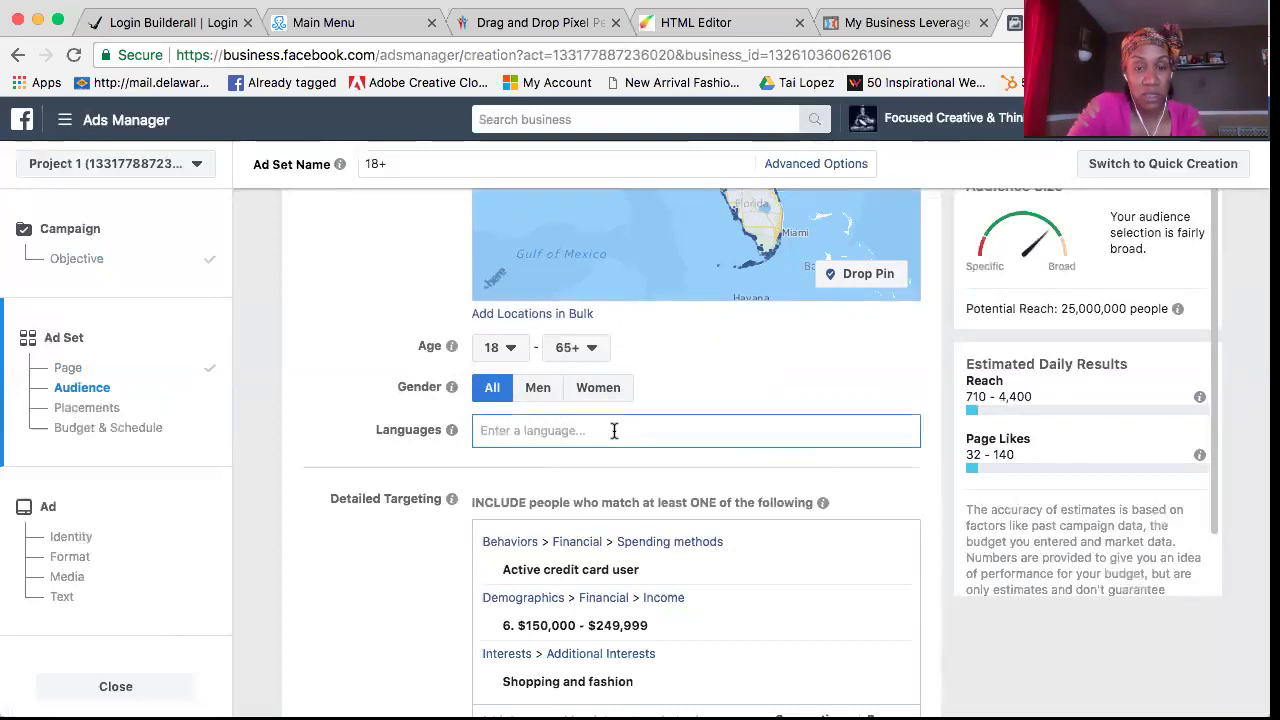
pyautogui.write('Eng')
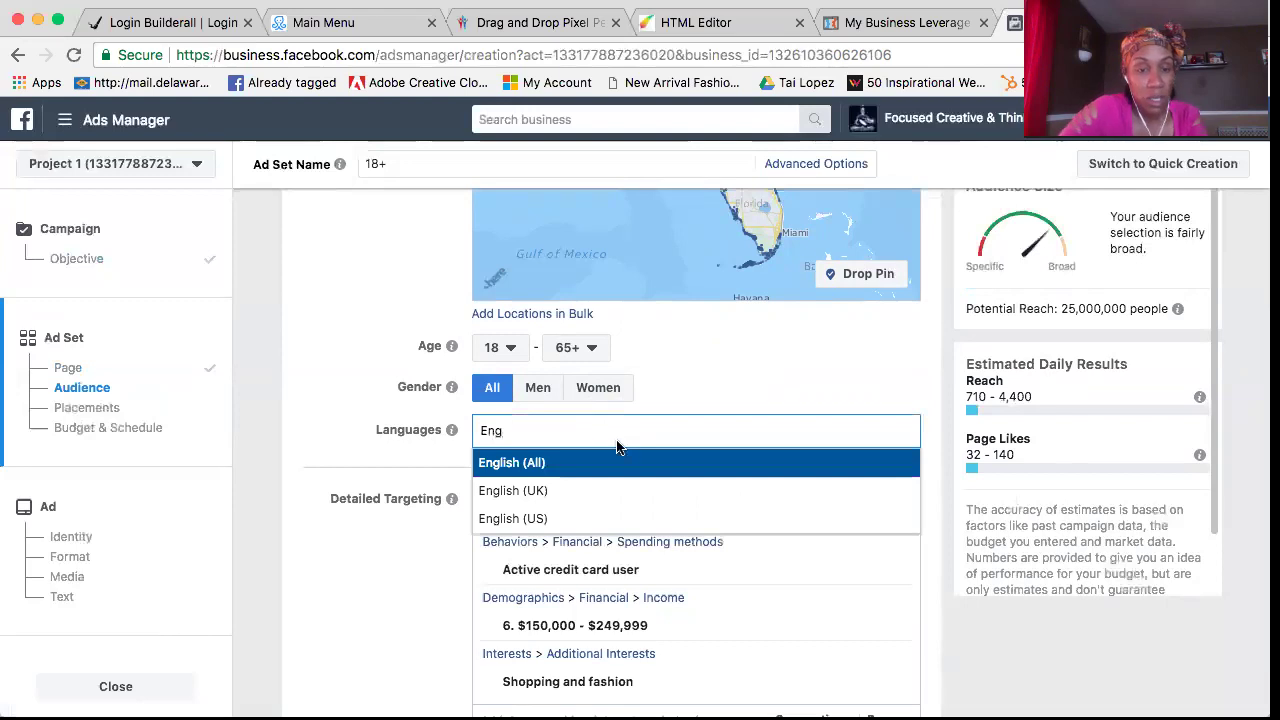
pyautogui.click(617, 464)
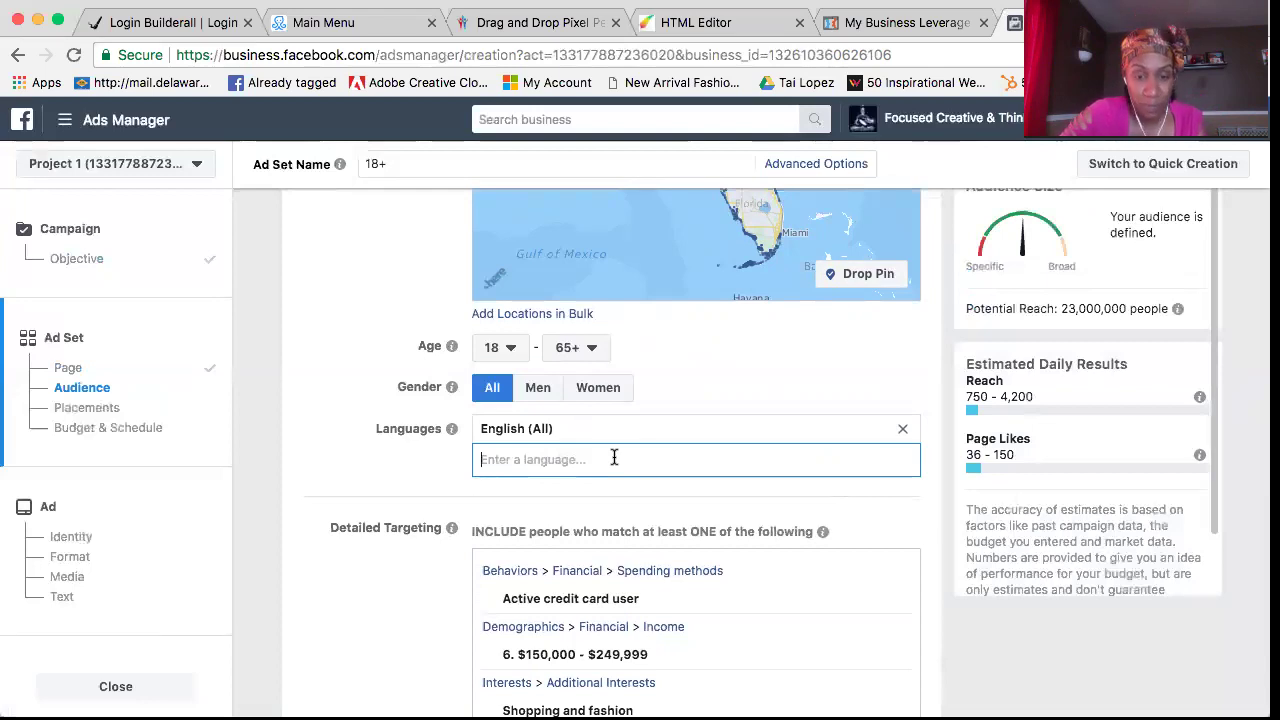
# Review the ad set's existing detailed targeting entries along with its page, location, age, gender and language settings
pyautogui.scroll(-1, 614, 457)
pyautogui.scroll(-2, 372, 556)
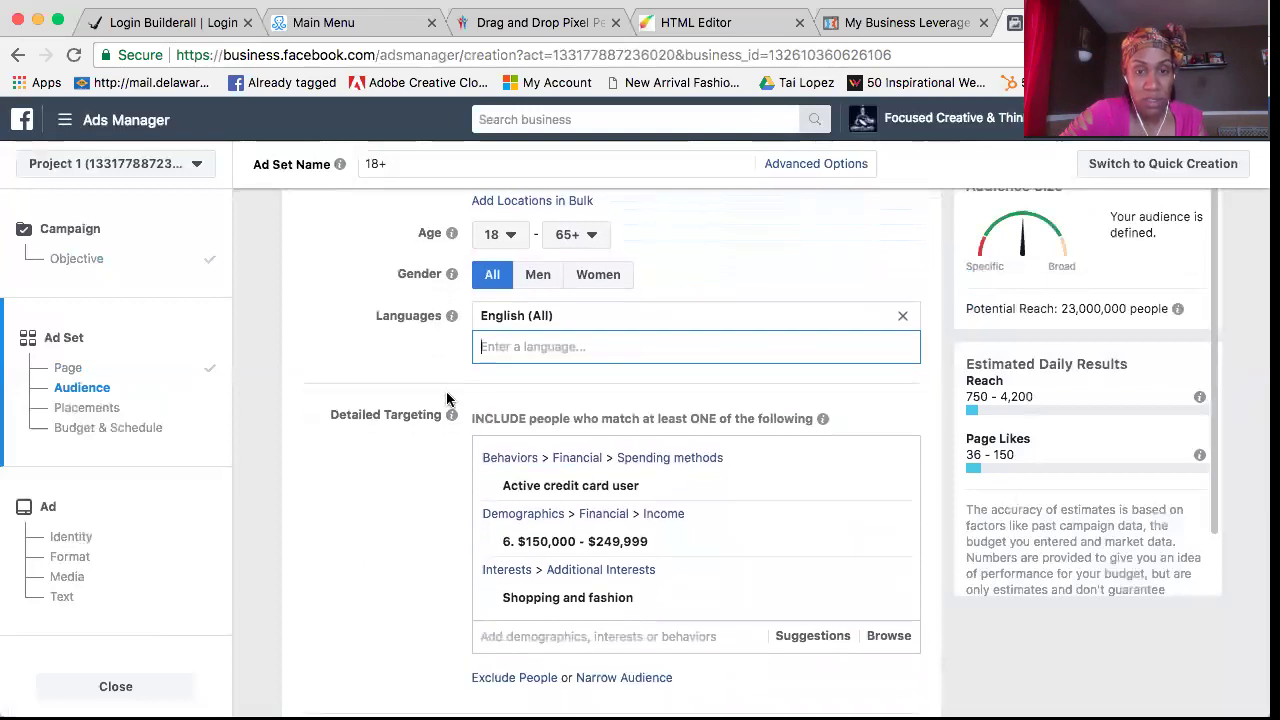
pyautogui.scroll(-2, 368, 593)
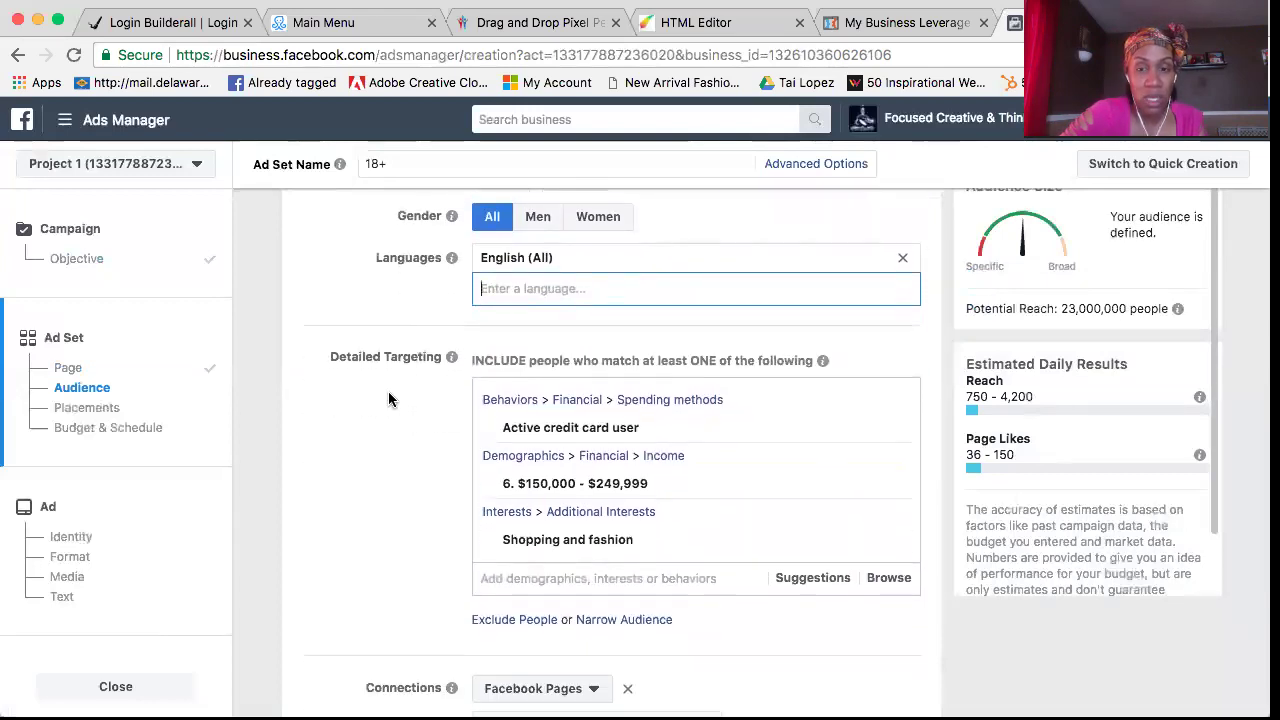
pyautogui.scroll(-2, 721, 499)
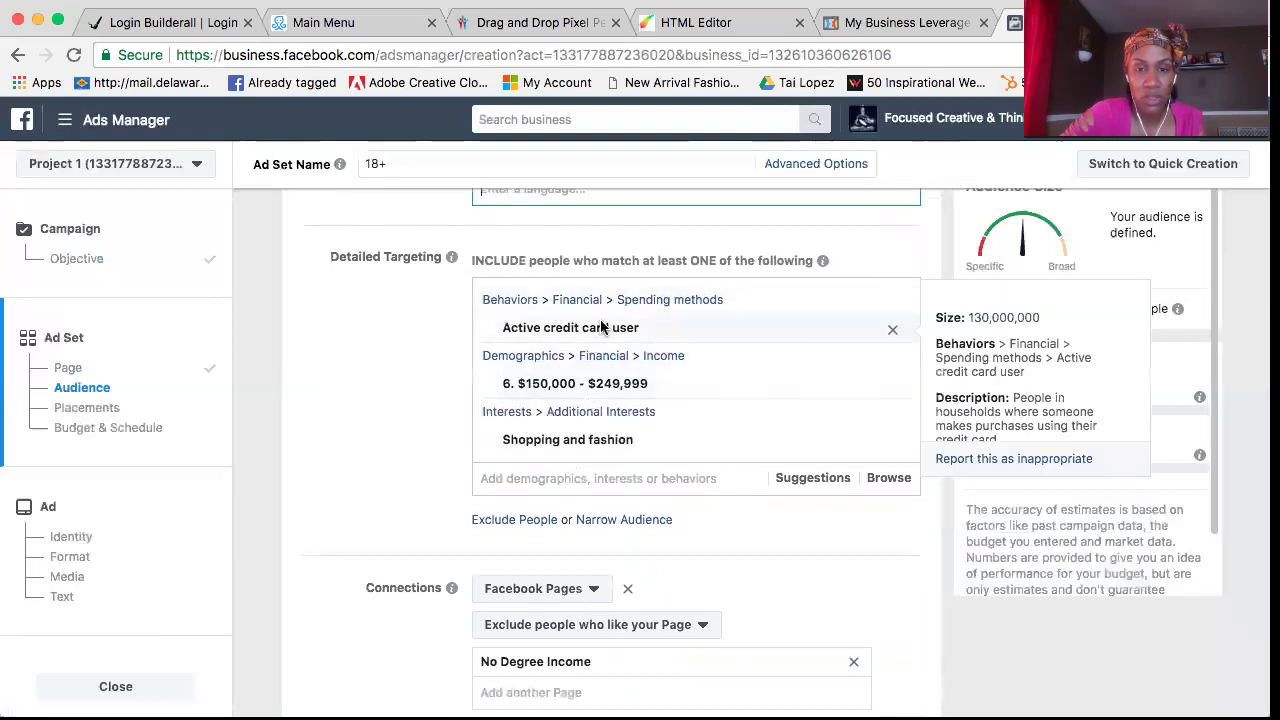
pyautogui.moveTo(609, 340)
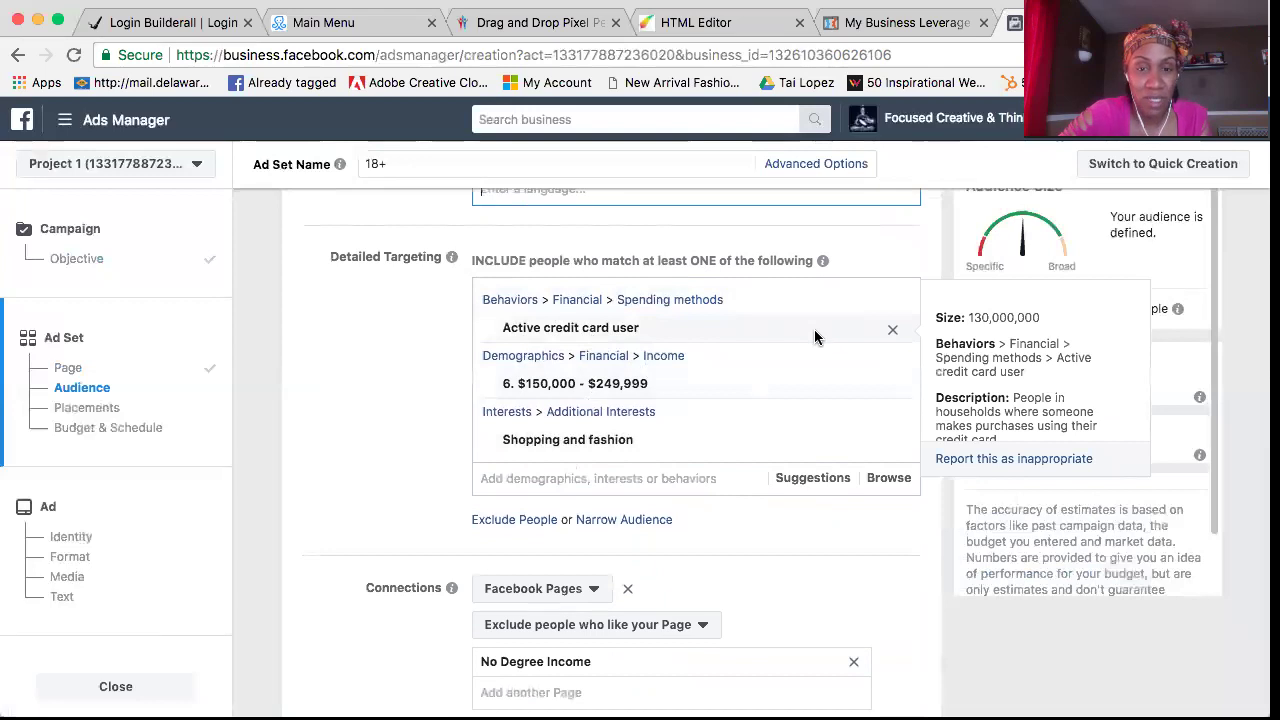
pyautogui.scroll(-1, 808, 433)
pyautogui.scroll(2, 808, 433)
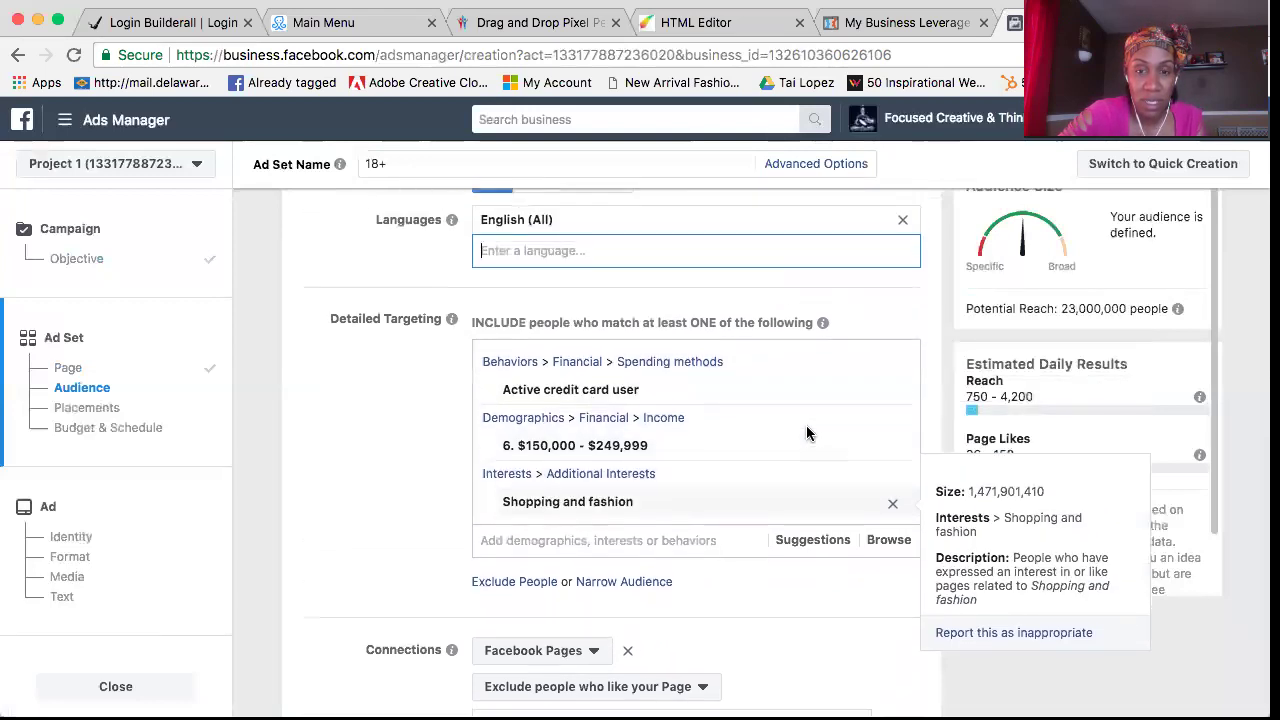
pyautogui.scroll(10, 808, 433)
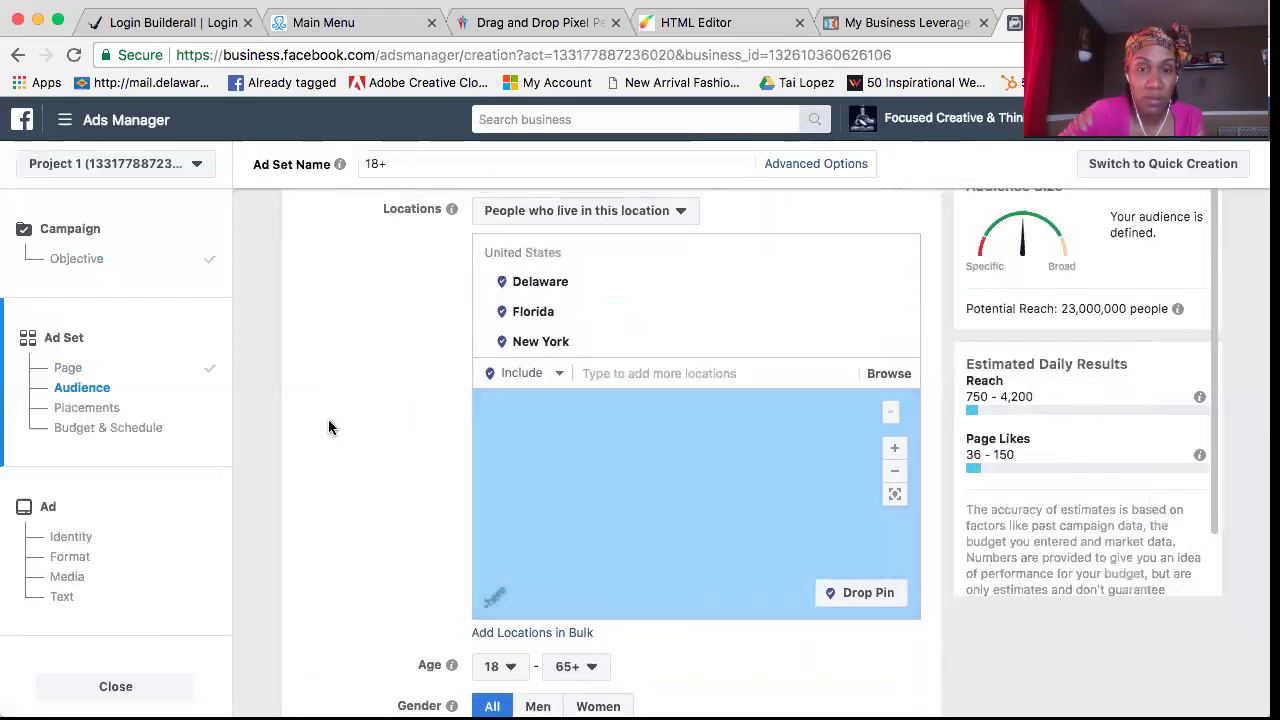
pyautogui.scroll(5, 329, 427)
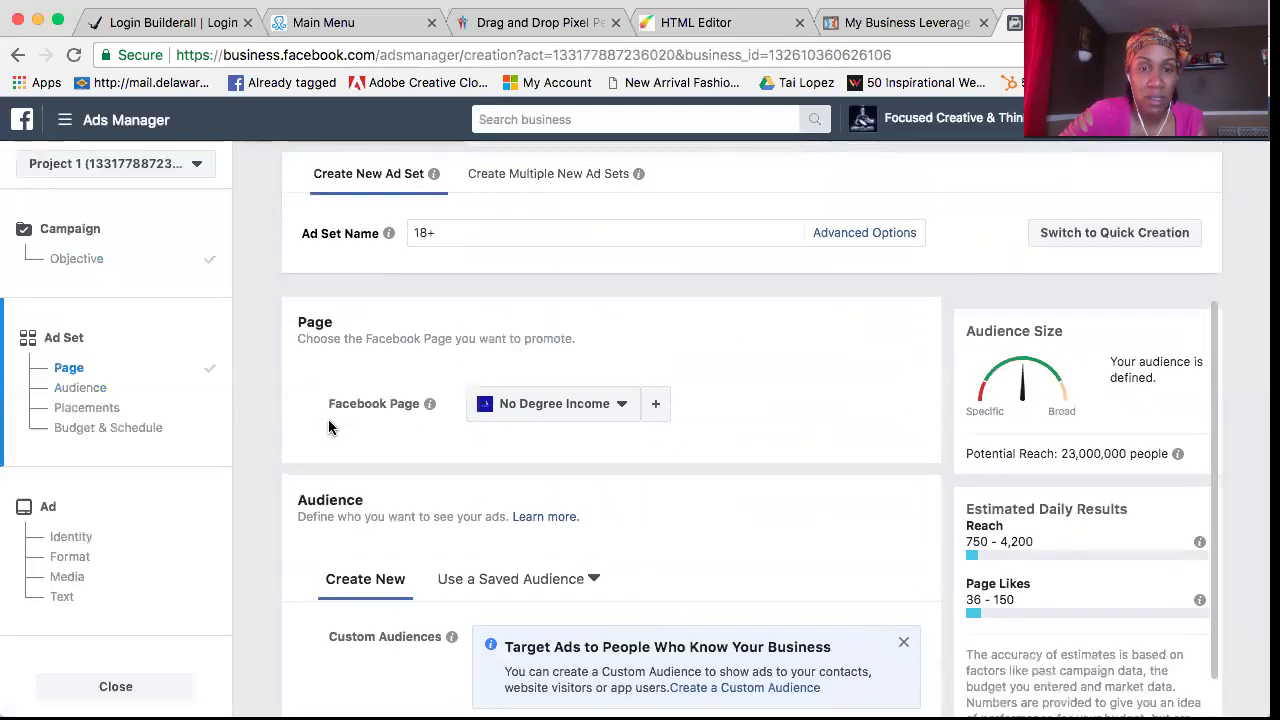
pyautogui.scroll(-3, 330, 427)
pyautogui.scroll(-15, 329, 427)
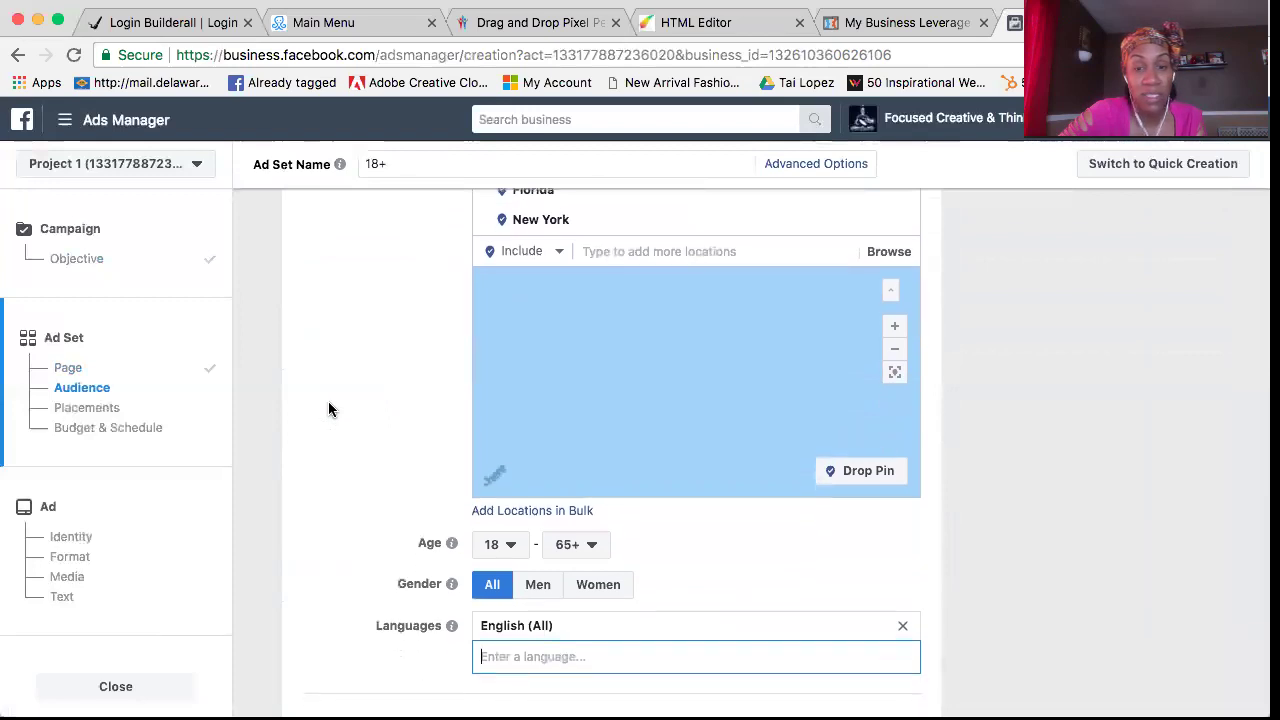
pyautogui.scroll(3, 328, 408)
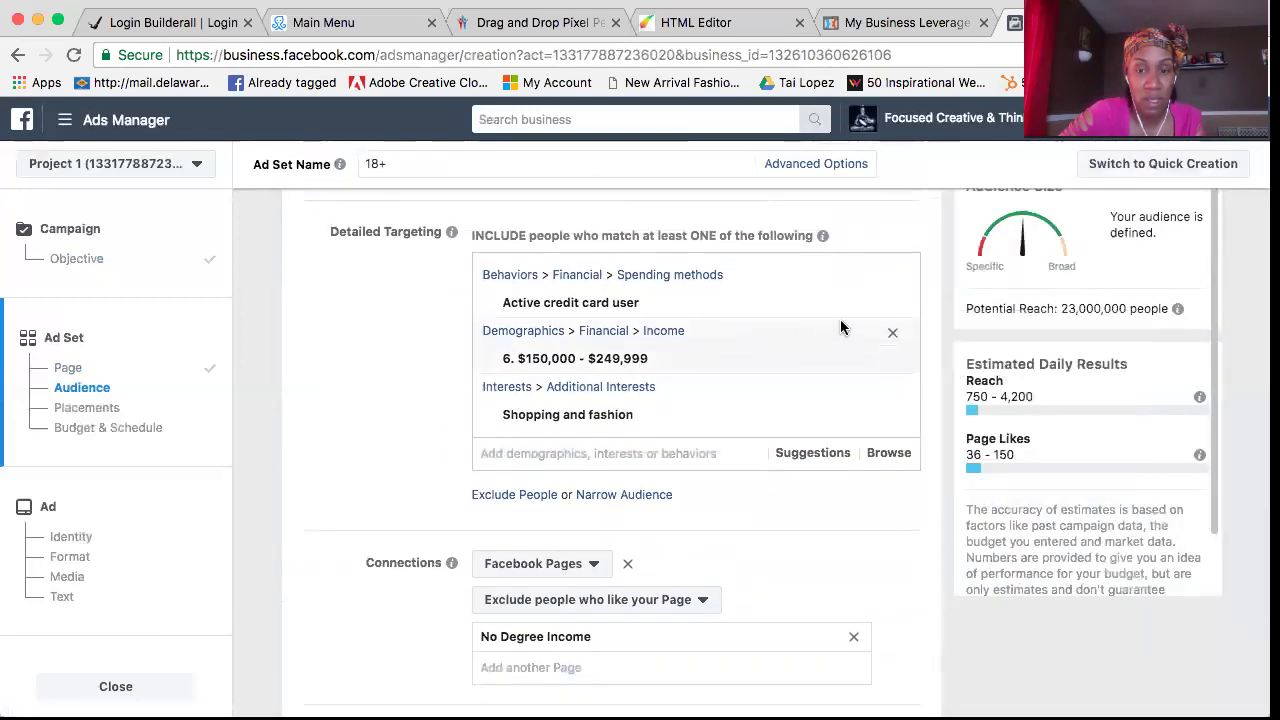
# Remove the Active credit card user, $150,000 - $249,999 income and Shopping and fashion entries from the detailed targeting
pyautogui.moveTo(661, 313)
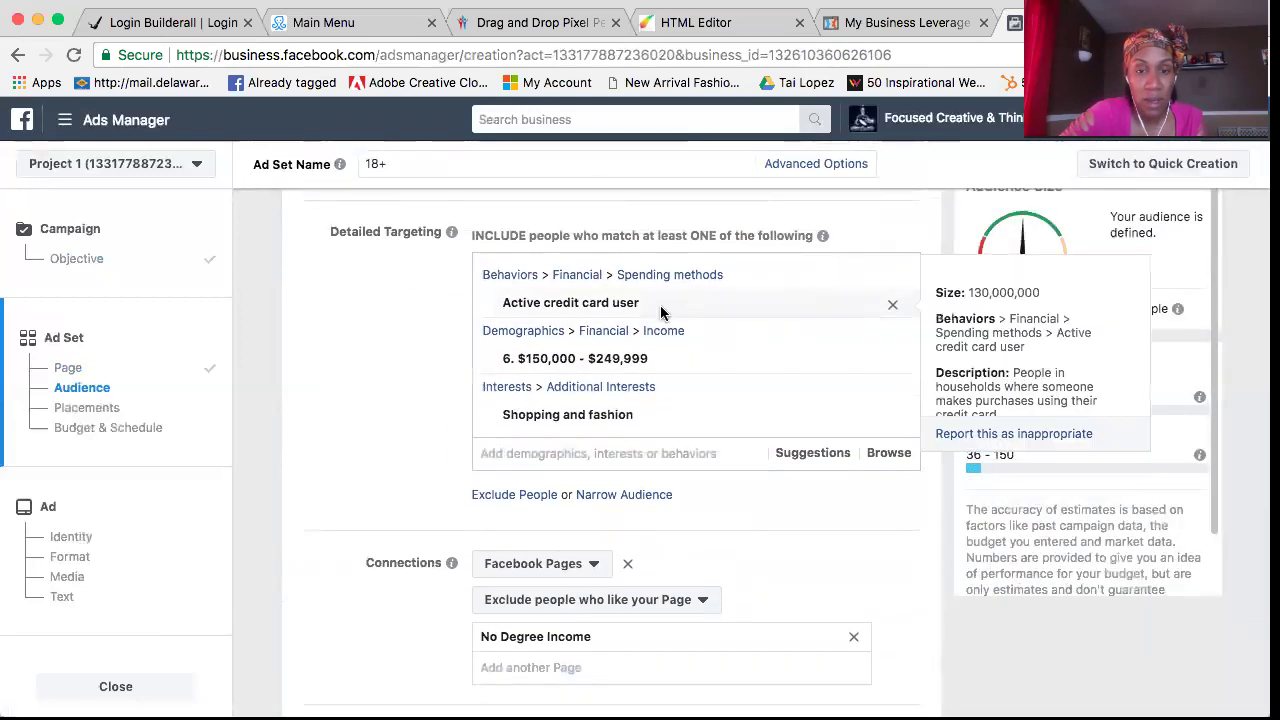
pyautogui.click(892, 306)
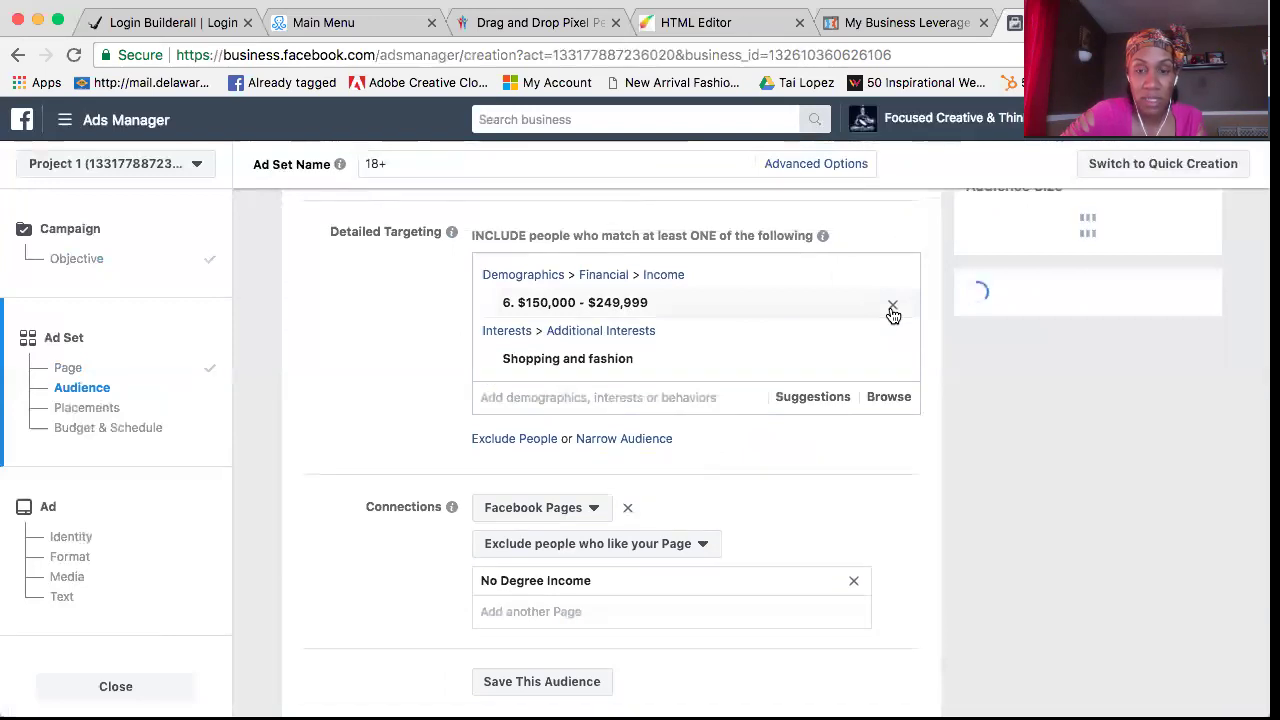
pyautogui.click(892, 306)
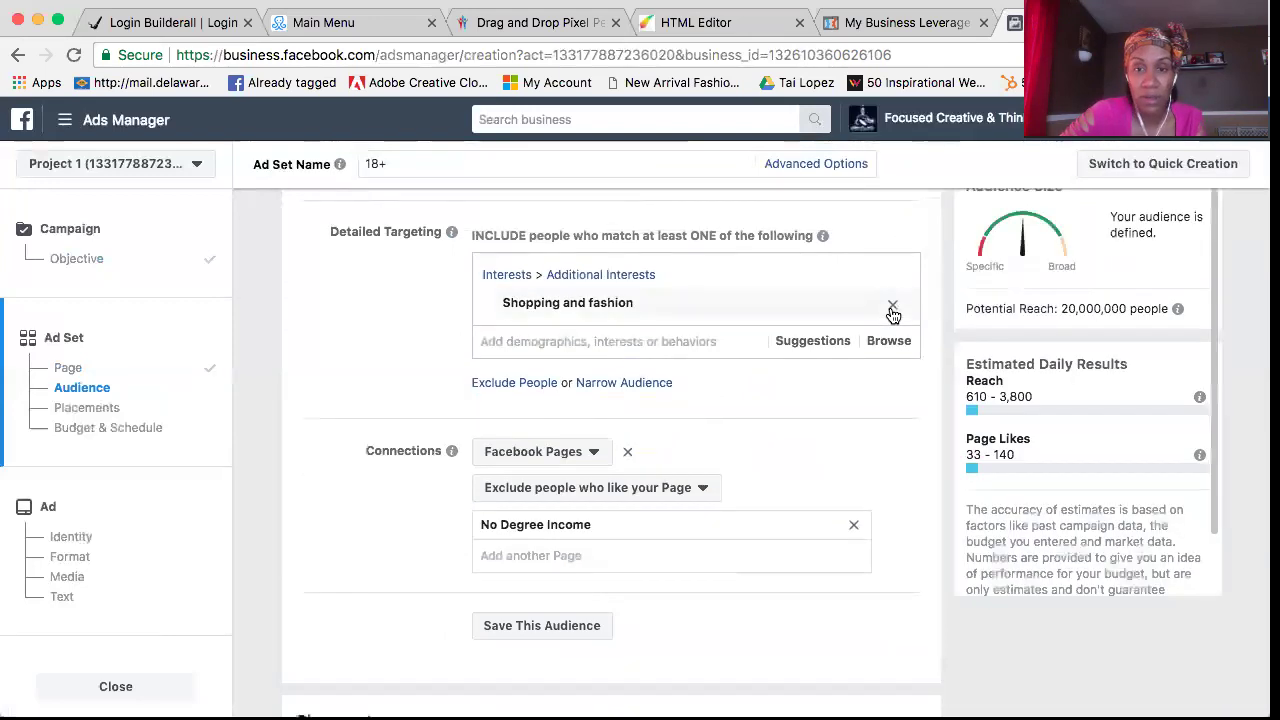
pyautogui.click(892, 306)
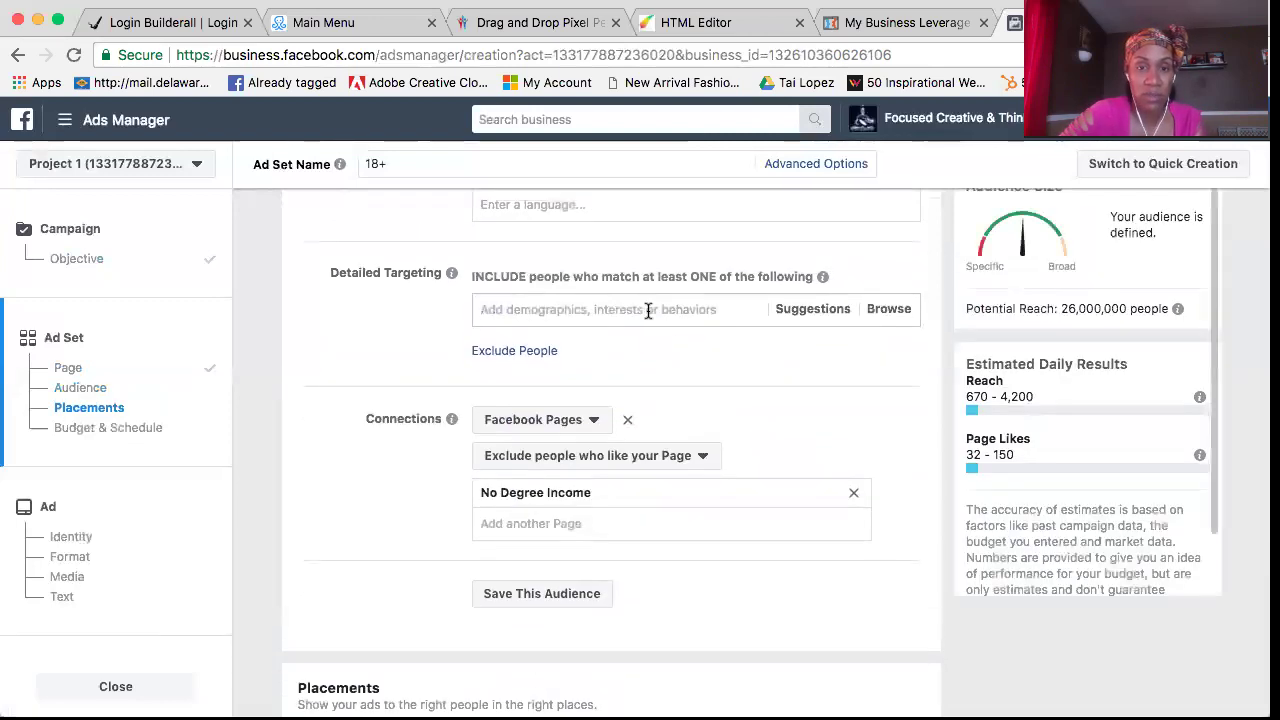
# Search the detailed targeting options for College and include the Community college interest
pyautogui.click(648, 310)
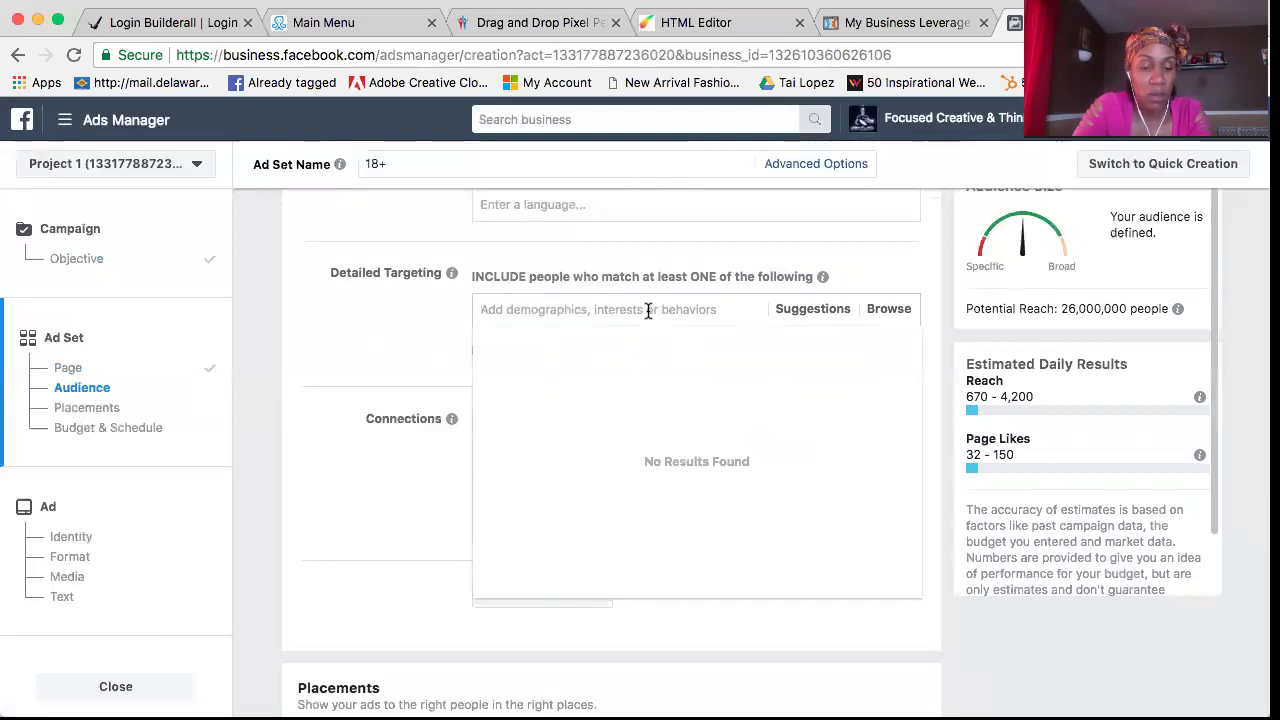
pyautogui.write('Coll')
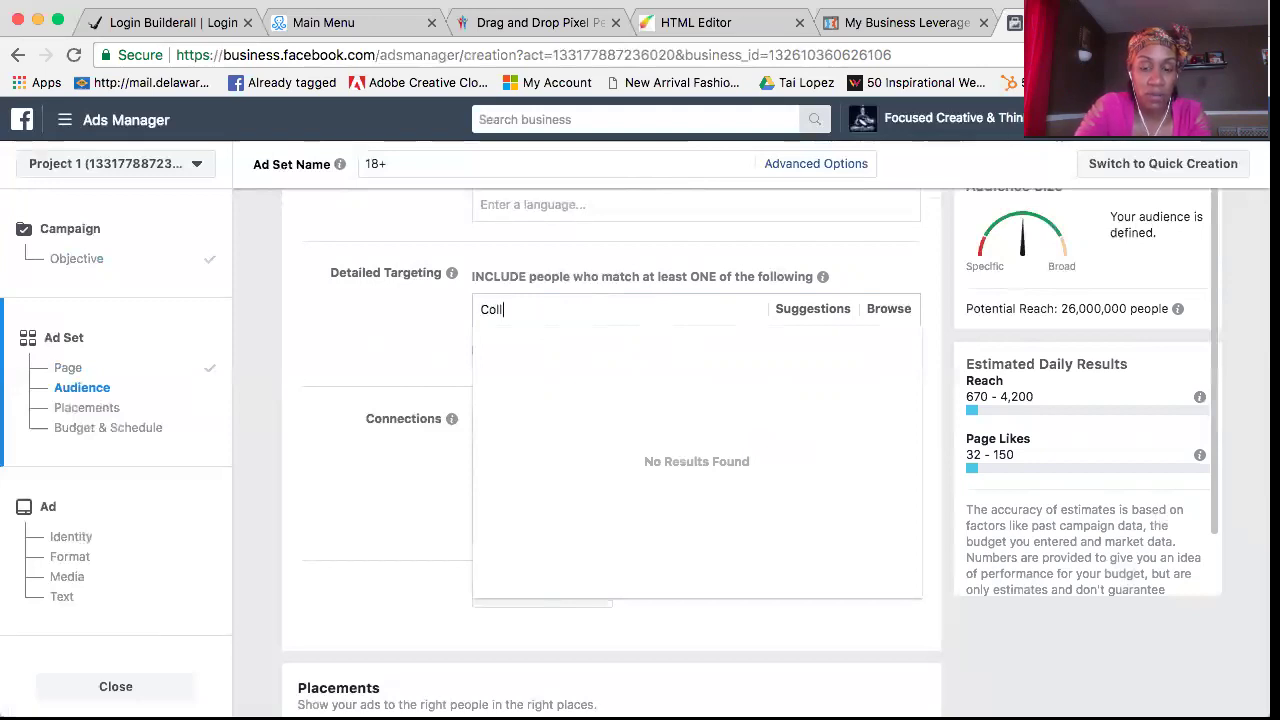
pyautogui.write('e')
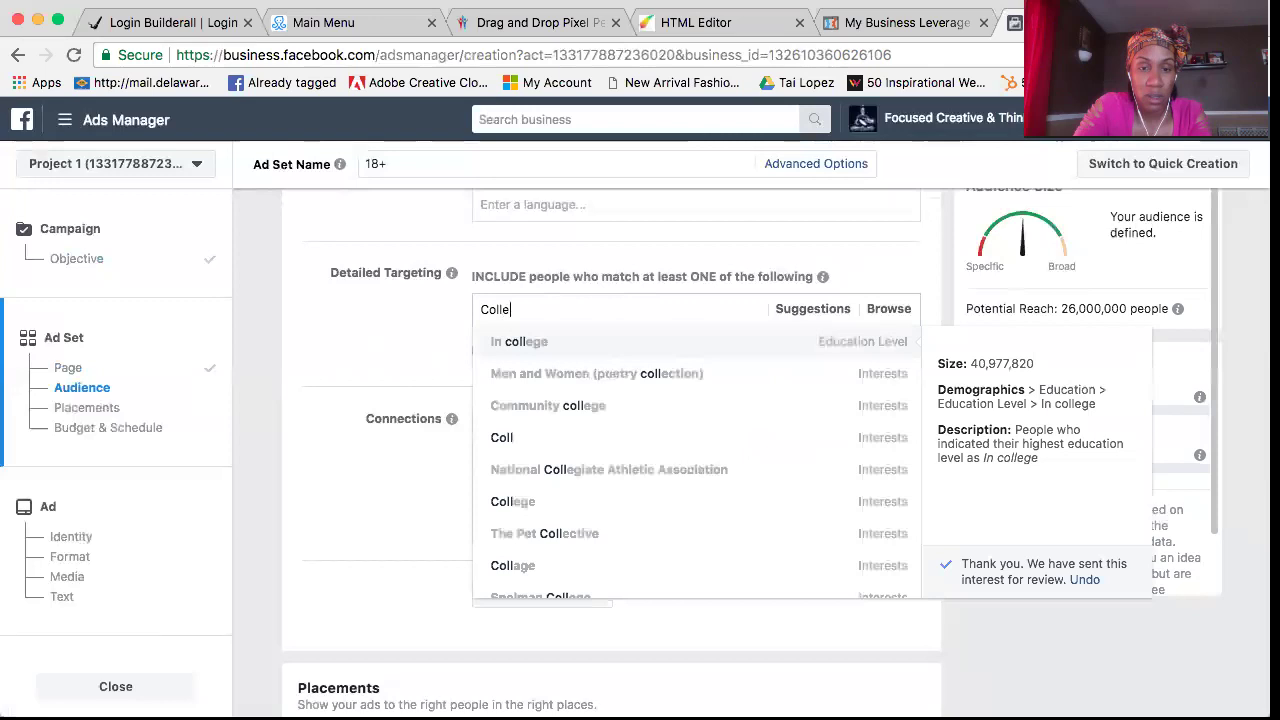
pyautogui.write('ge')
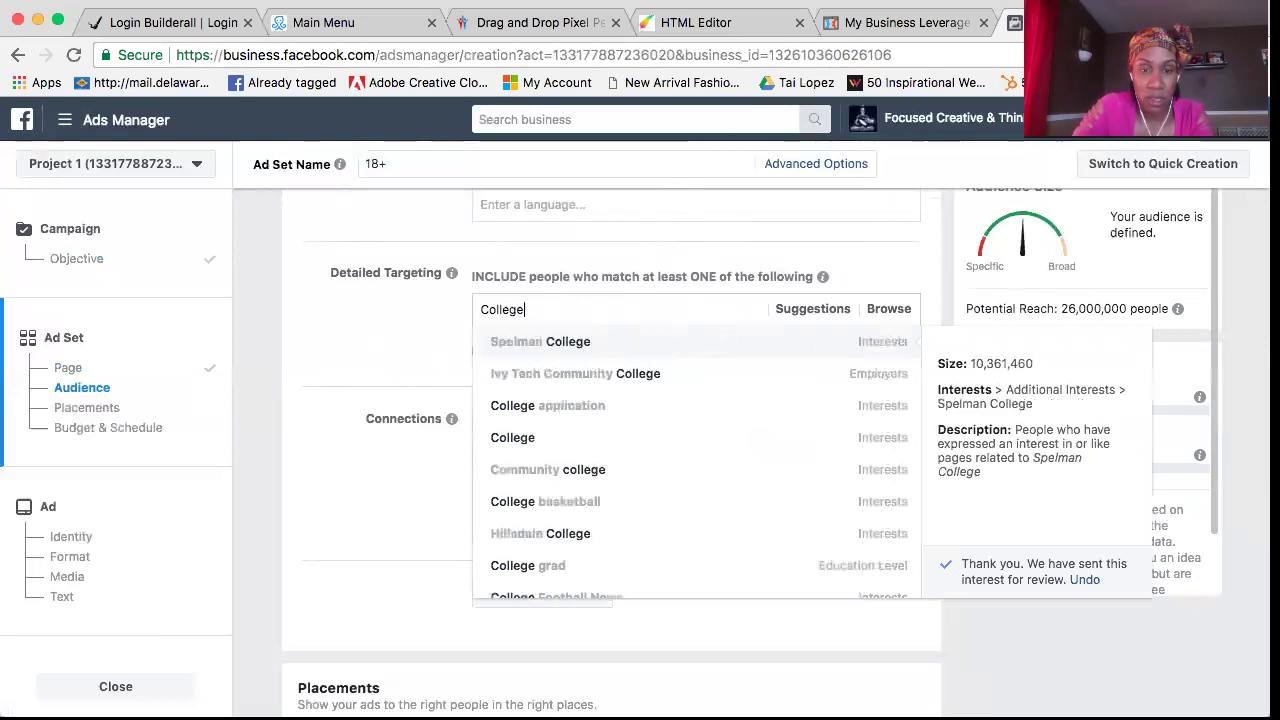
pyautogui.click(608, 470)
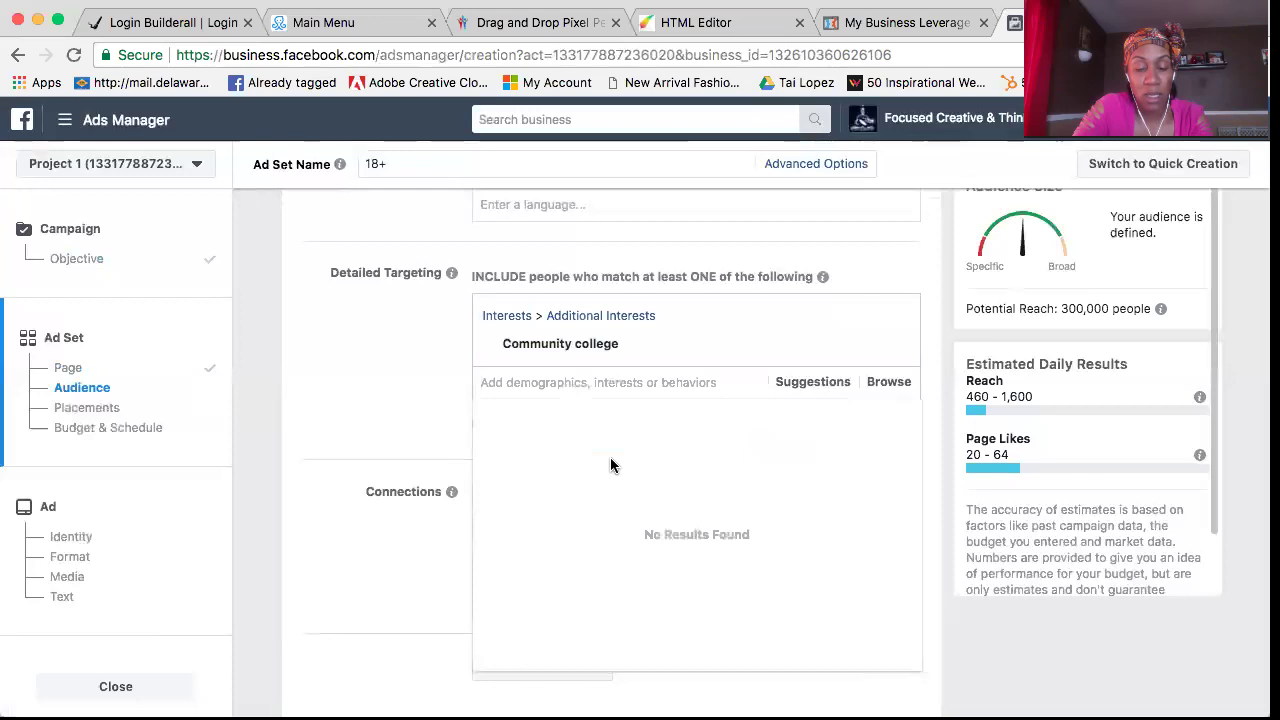
# Add the Les Brown (speaker) interest to the audience's detailed targeting
pyautogui.write('Le')
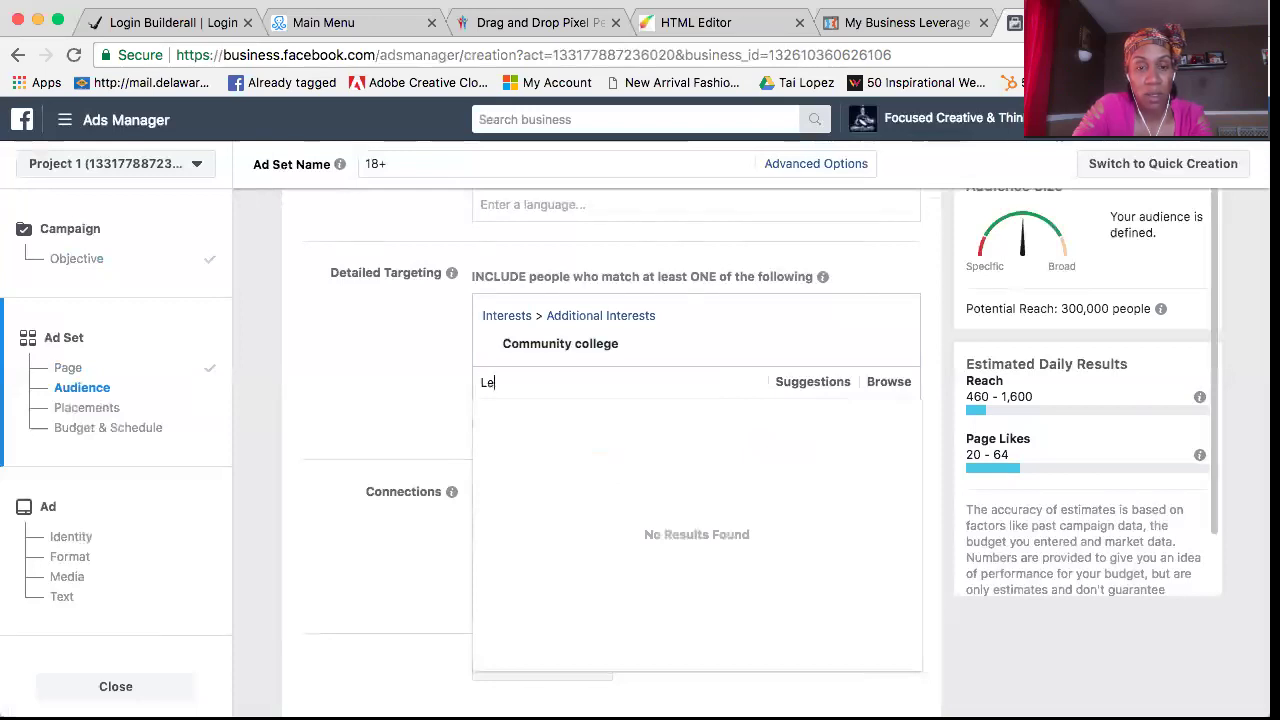
pyautogui.write('s Brown')
pyautogui.press('Down')
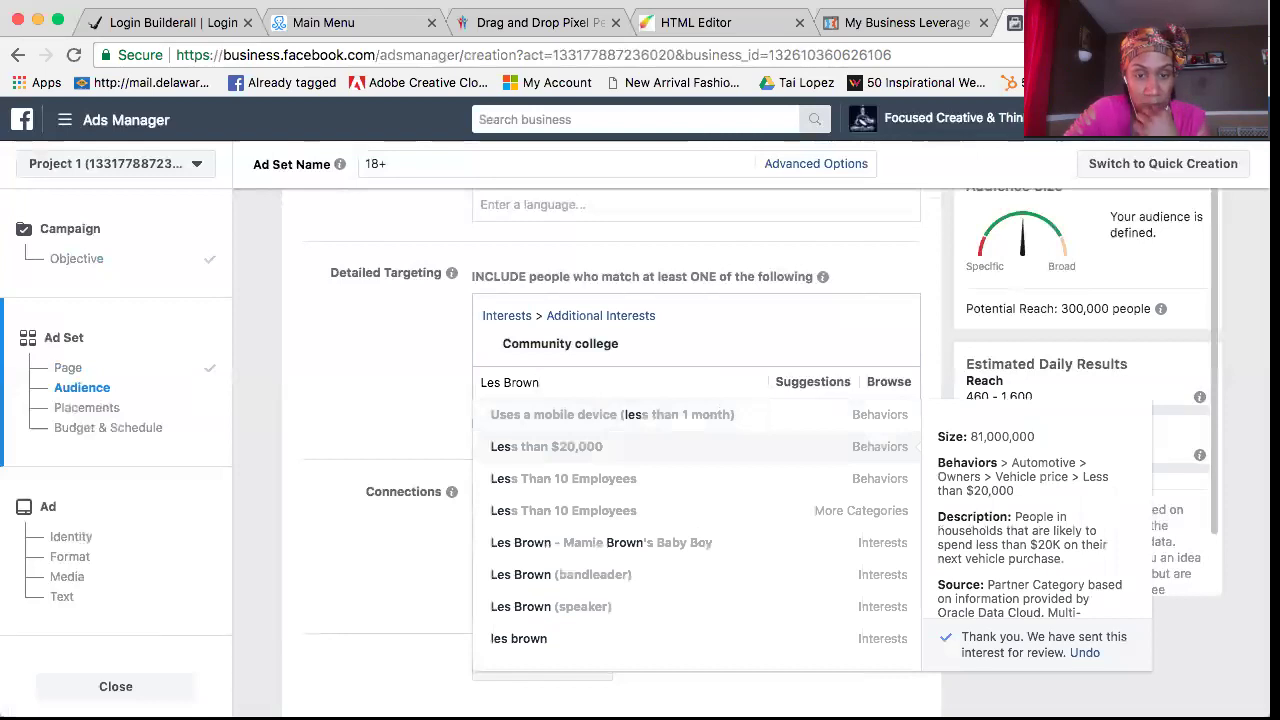
pyautogui.click(575, 607)
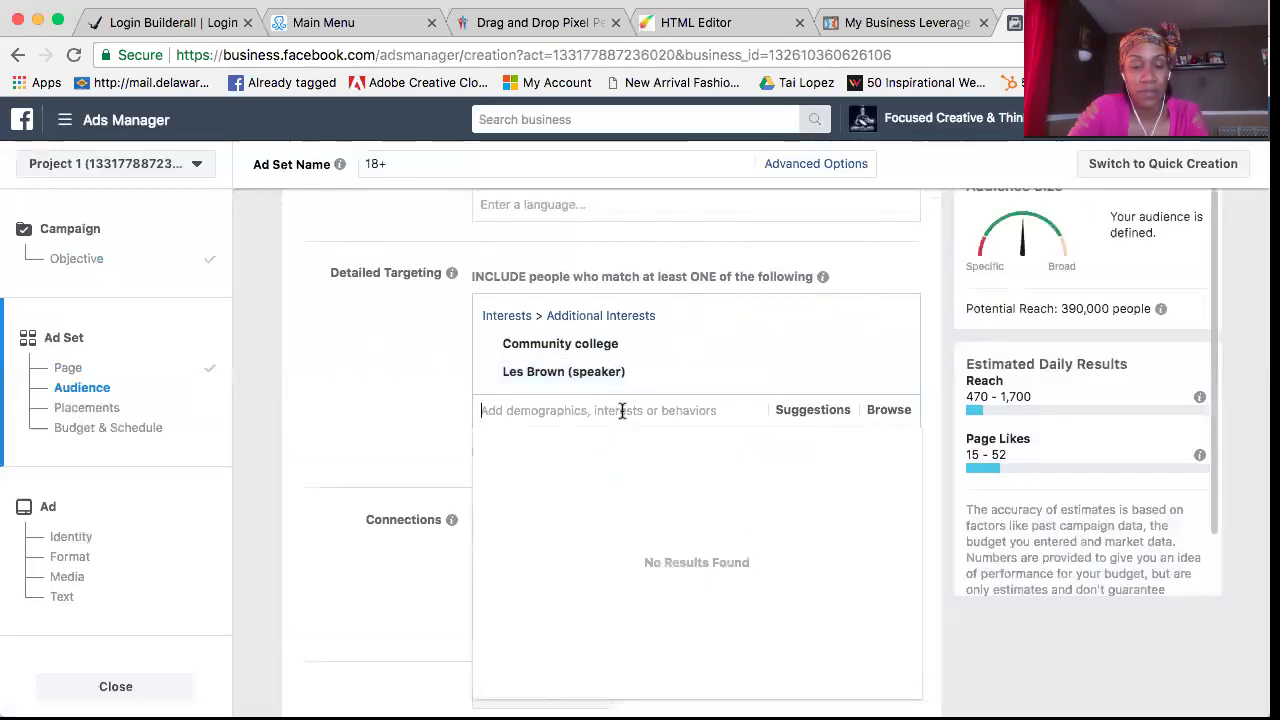
# Include people interested in Steve Harvey in the detailed targeting, choosing the plain name rather than one of his shows
pyautogui.write('Steve ha')
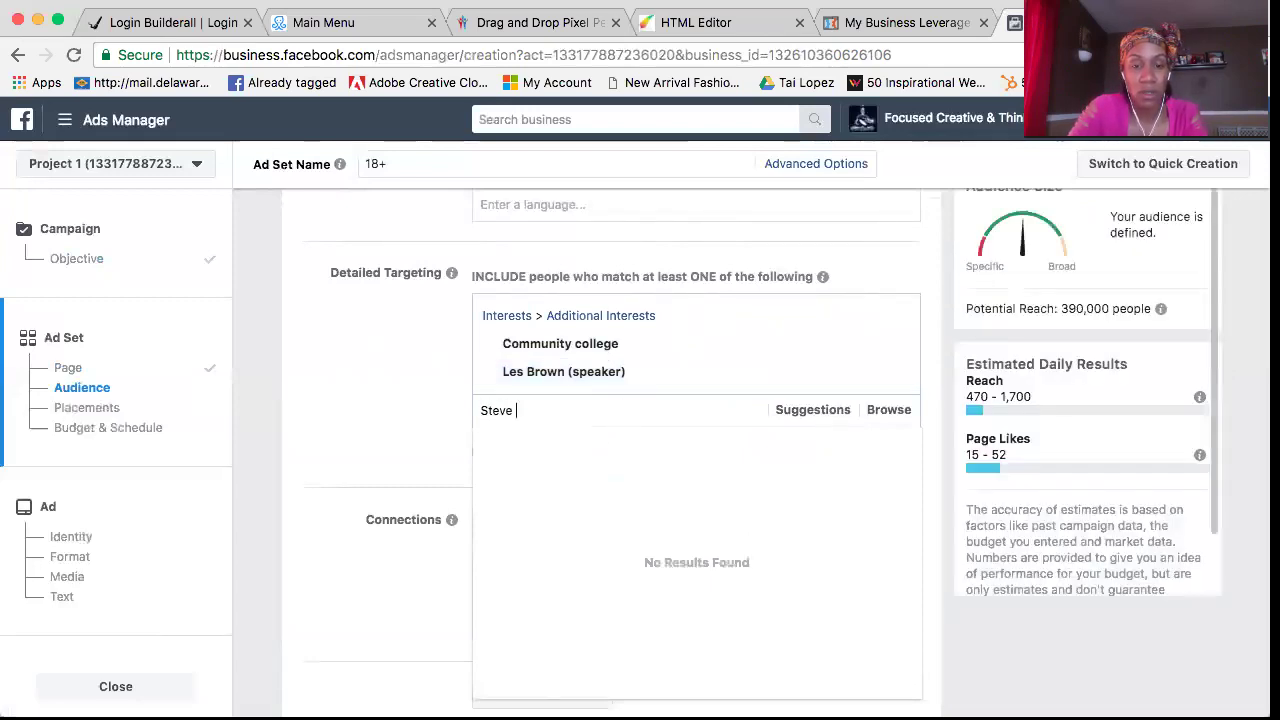
pyautogui.press('BackSpace')
pyautogui.press('BackSpace')
pyautogui.press('BackSpace')
pyautogui.write('Harvey')
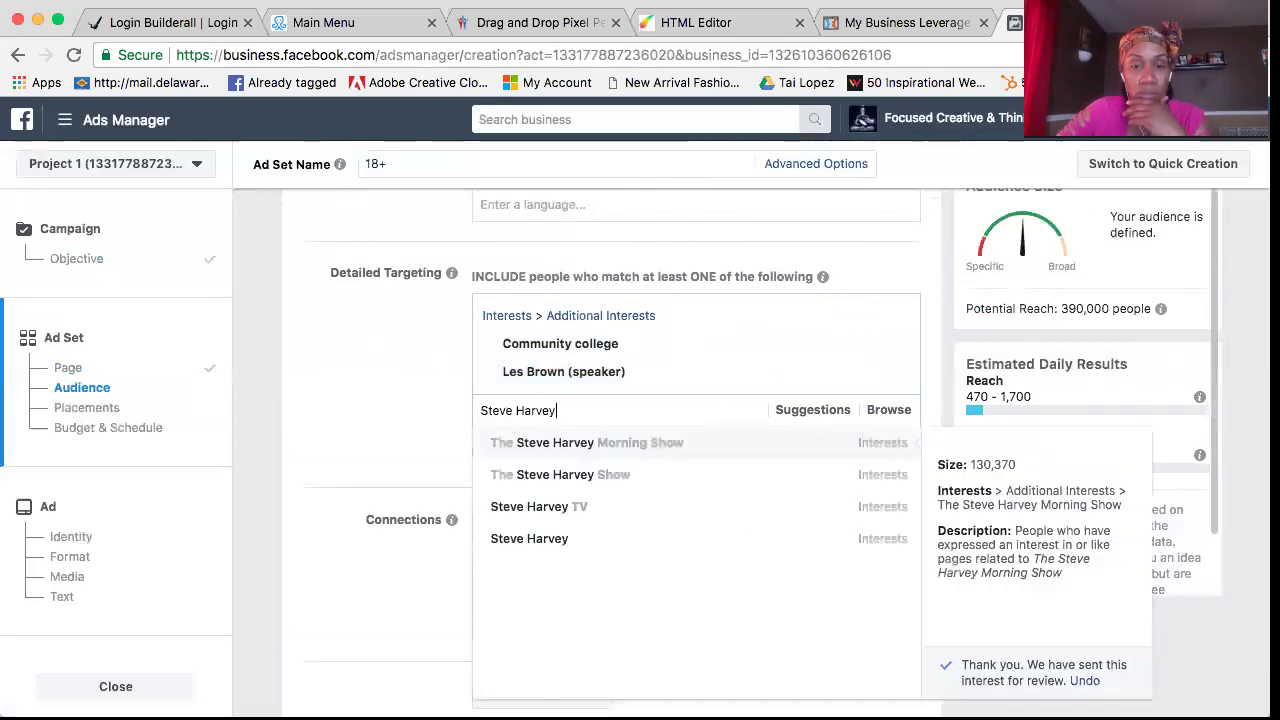
pyautogui.click(555, 541)
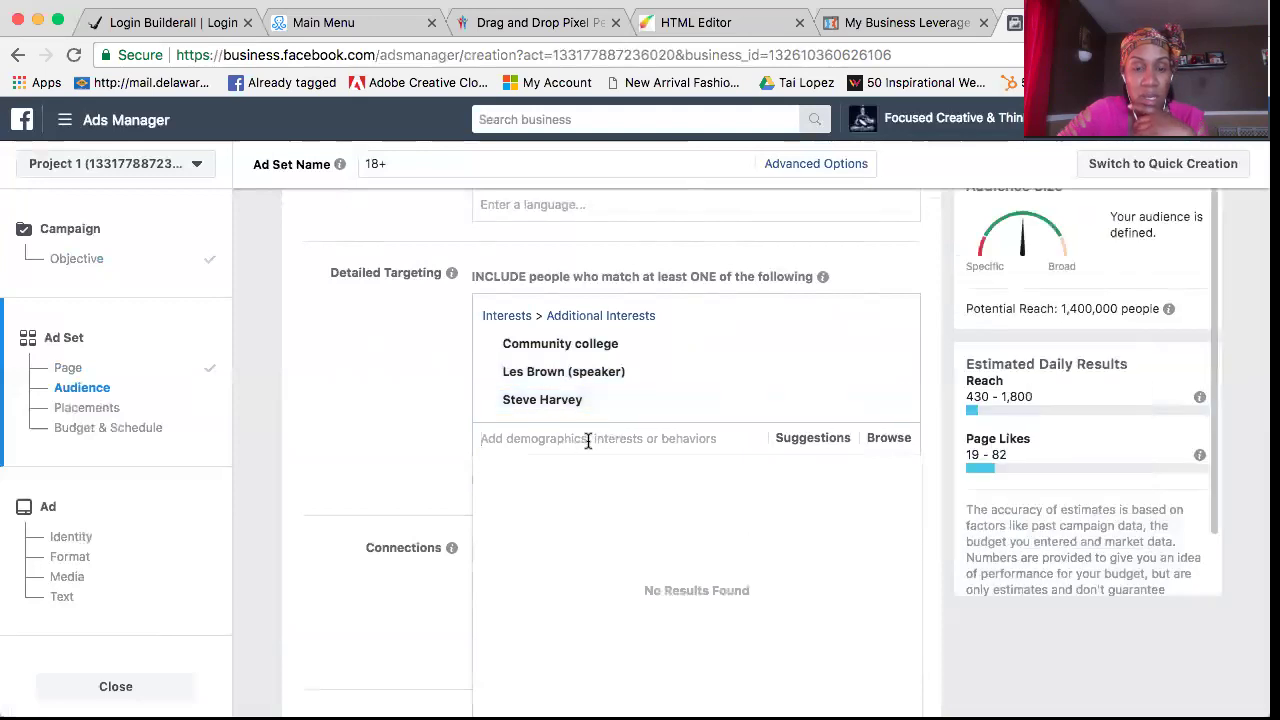
# Search the detailed targeting options for Oprah and include the Oprah Winfrey interest
pyautogui.write('Op')
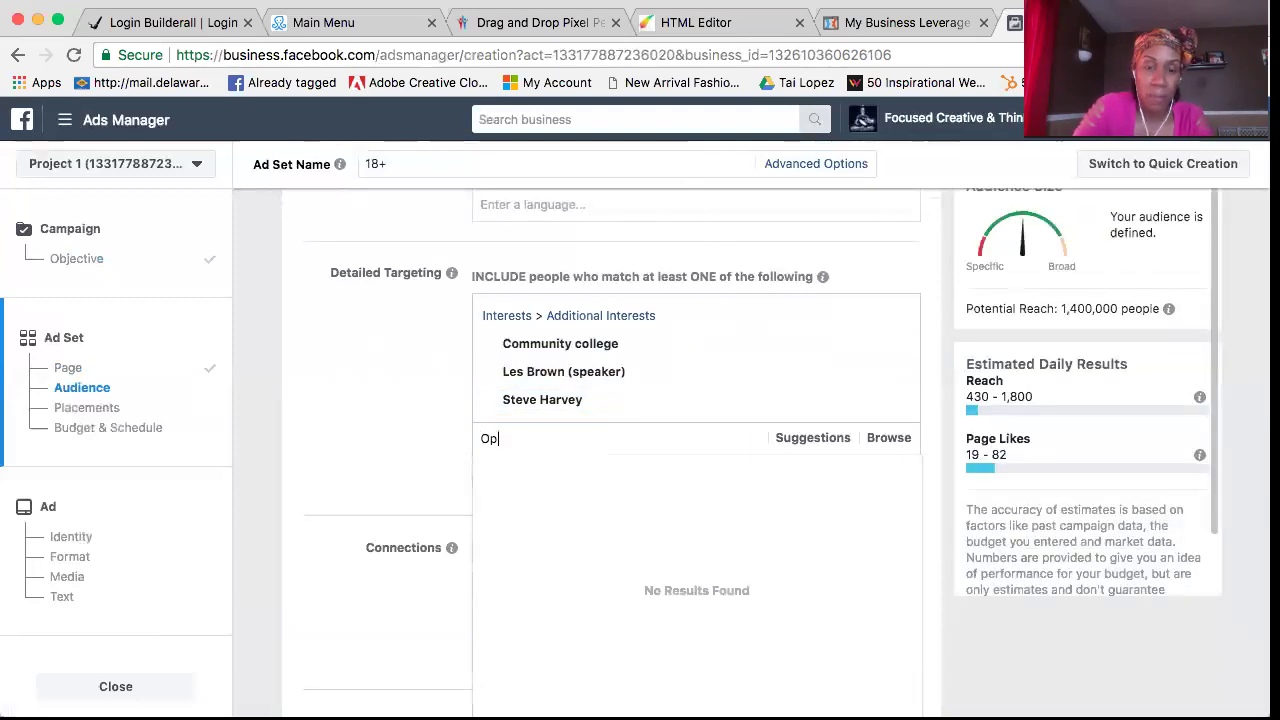
pyautogui.write('rah')
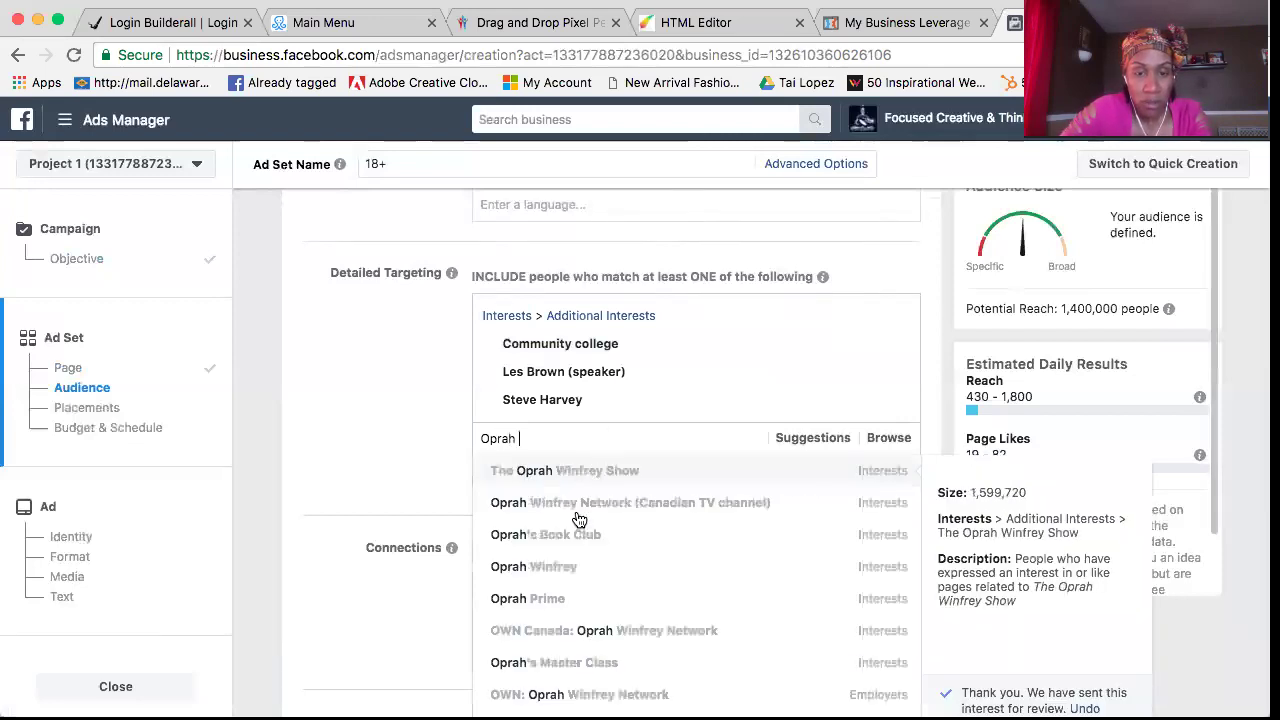
pyautogui.click(557, 566)
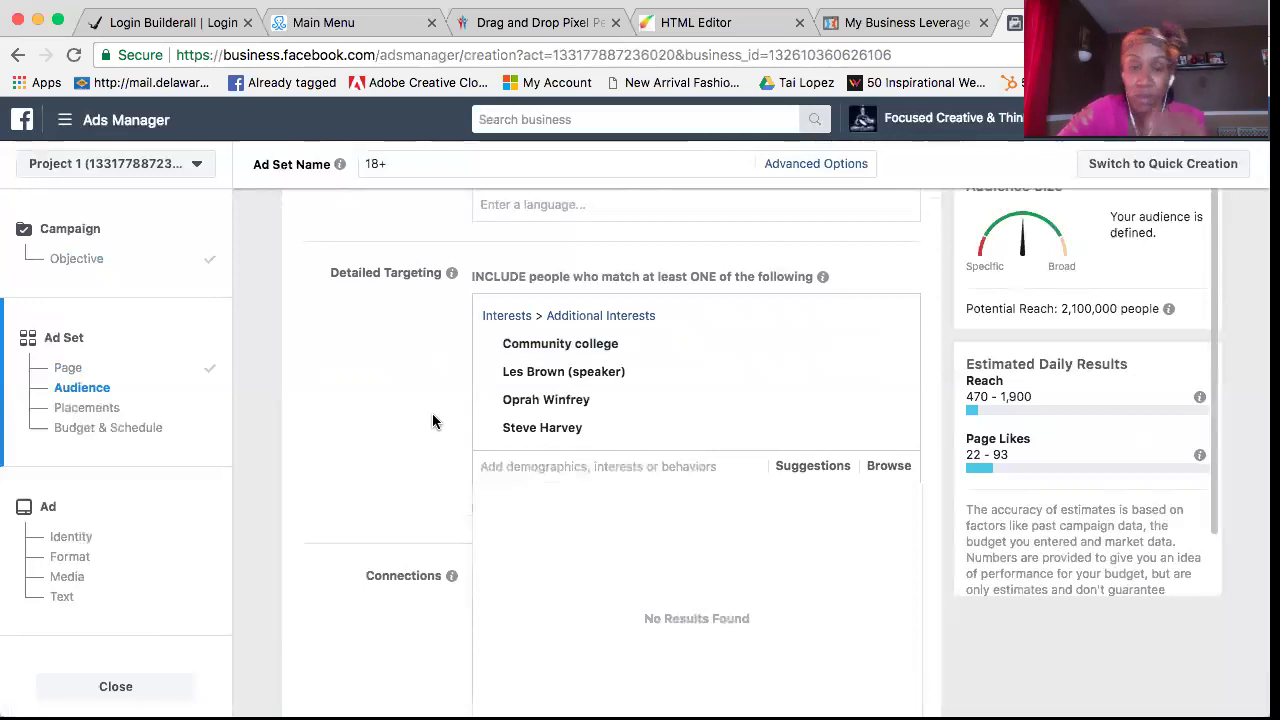
# Narrow the audience so that people must also match the Speech interest
pyautogui.click(418, 417)
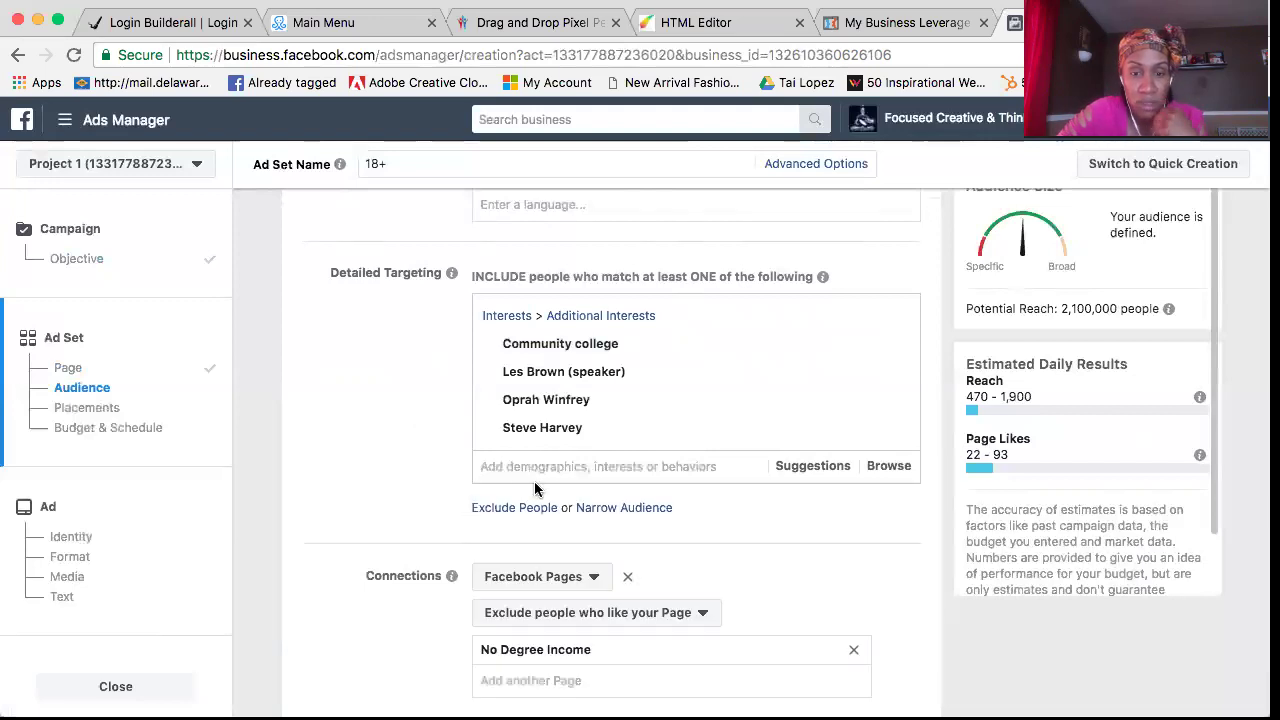
pyautogui.click(587, 510)
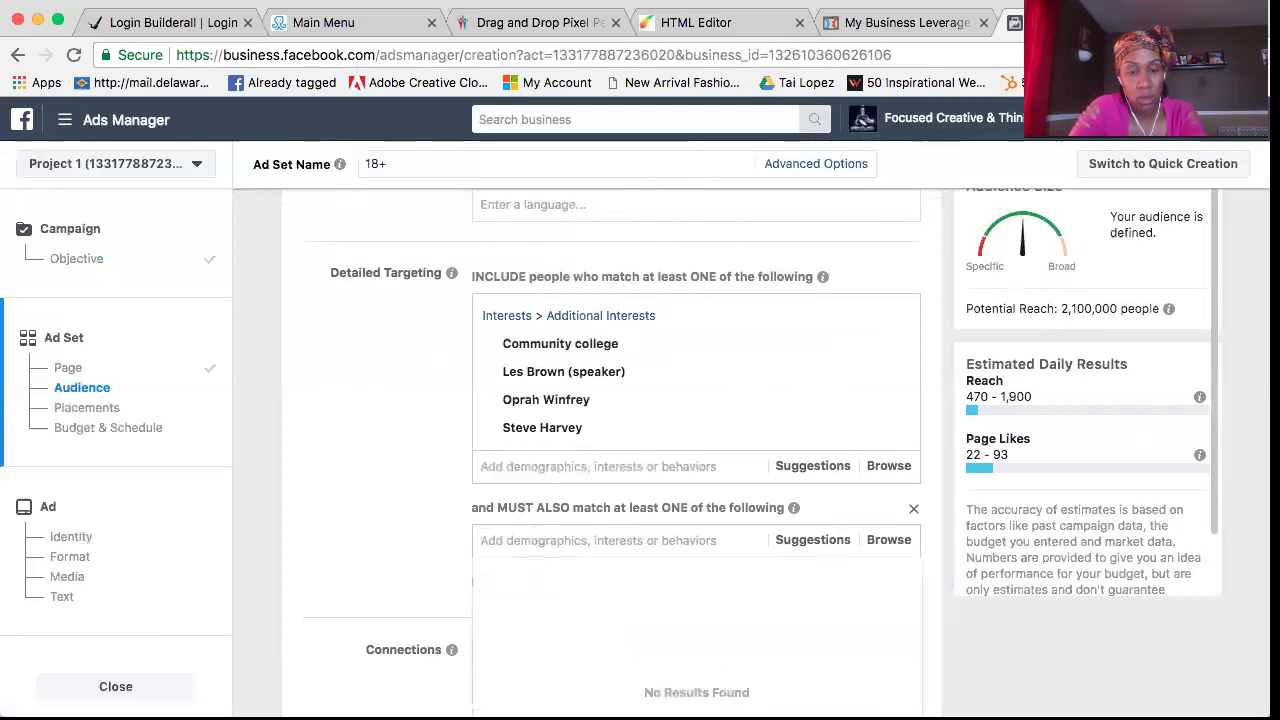
pyautogui.write('spea')
pyautogui.press('BackSpace')
pyautogui.write('ech')
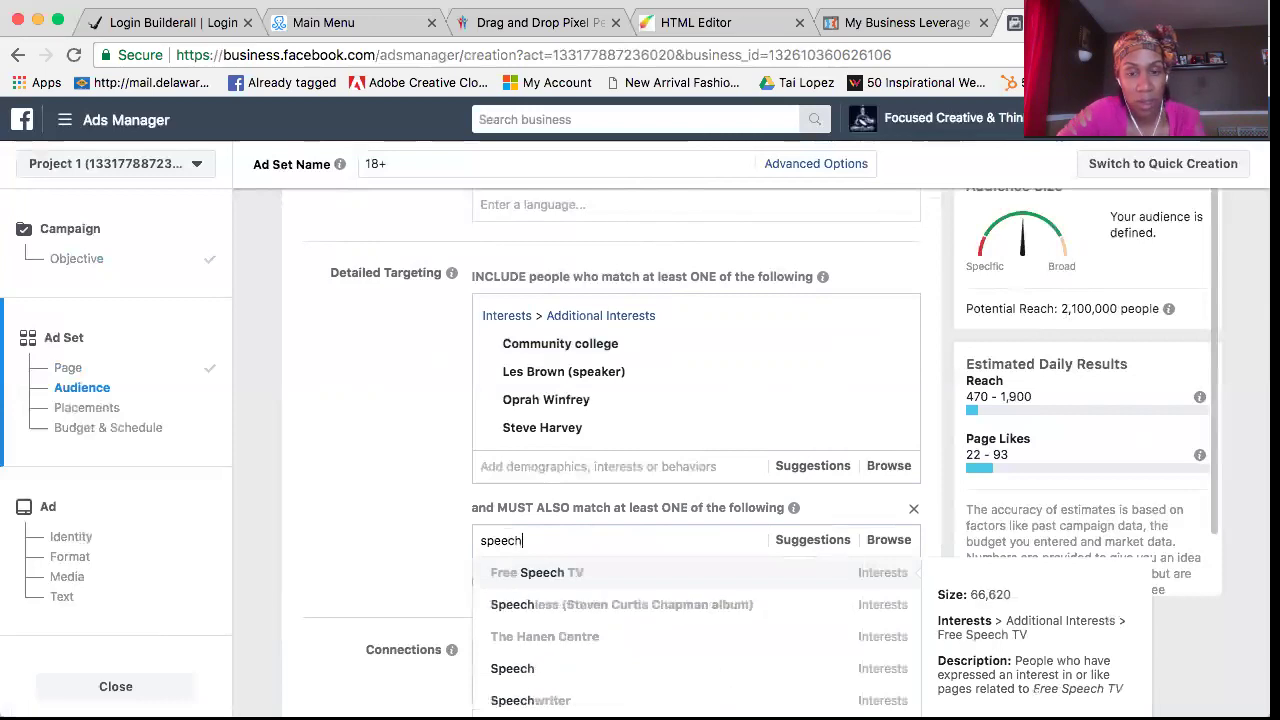
pyautogui.scroll(-2, 540, 595)
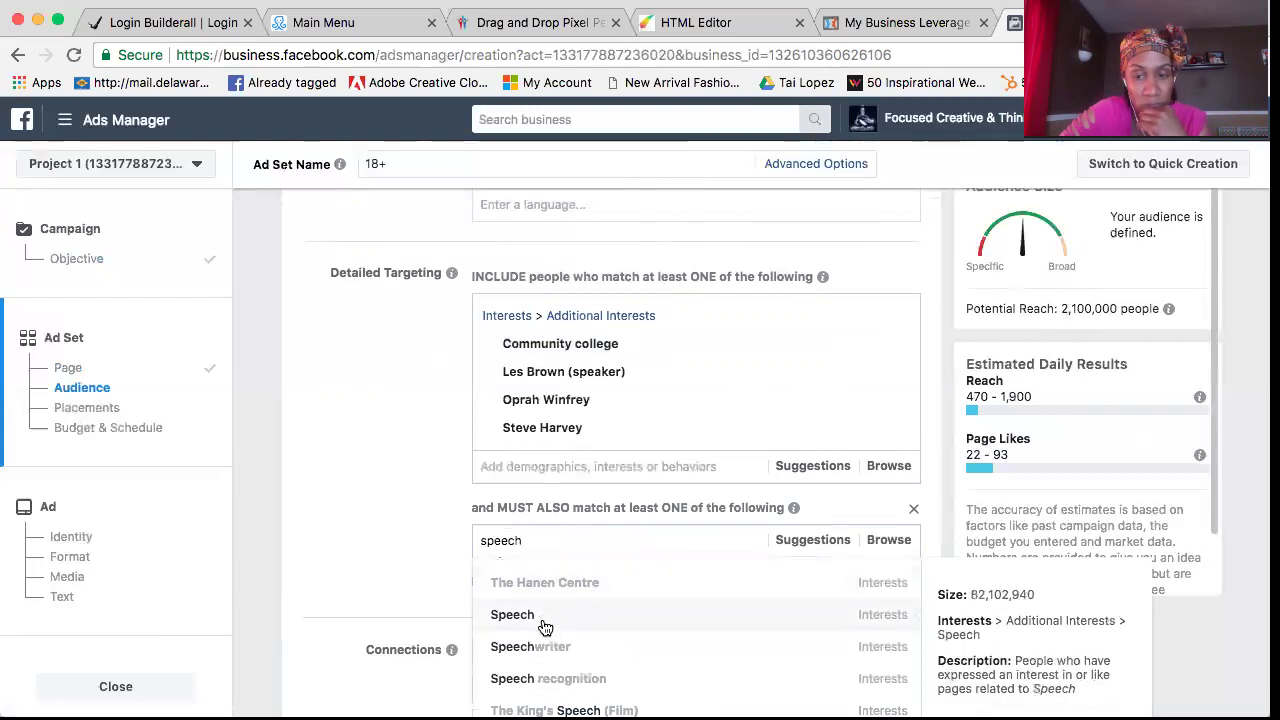
pyautogui.click(545, 614)
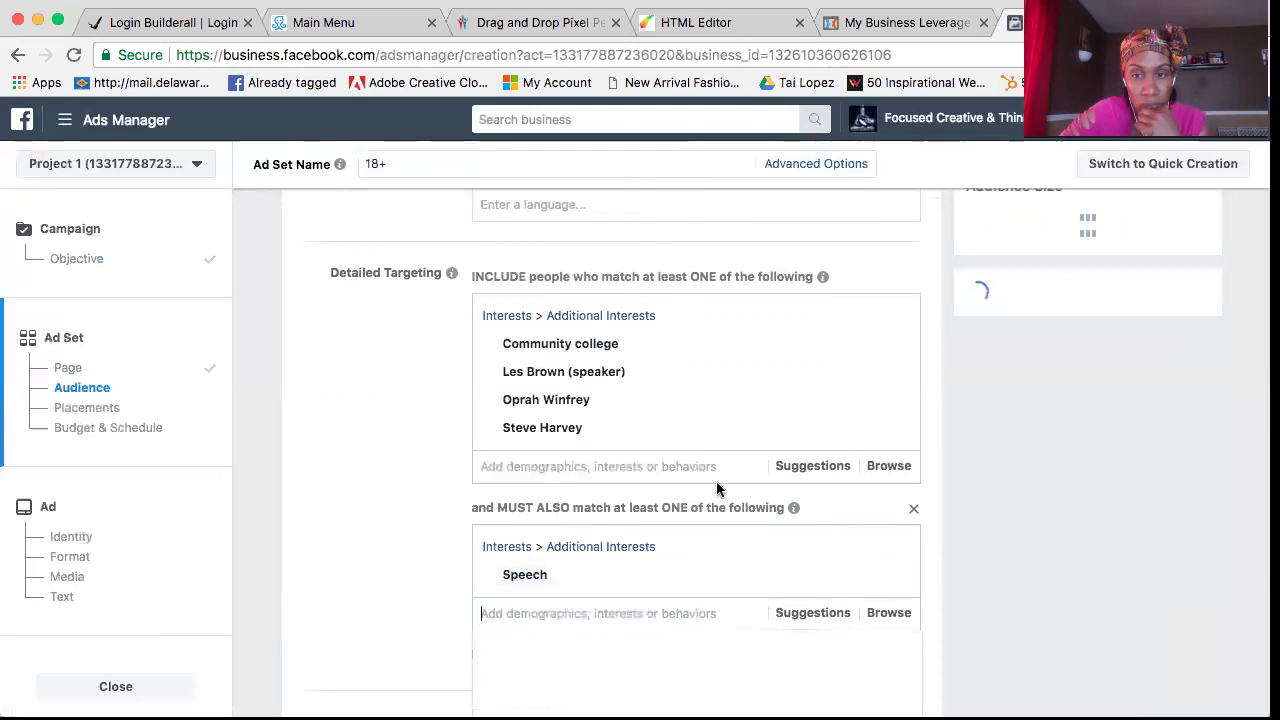
# Remove the Speech interest from the must-also-match criteria of the detailed targeting
pyautogui.scroll(3, 950, 547)
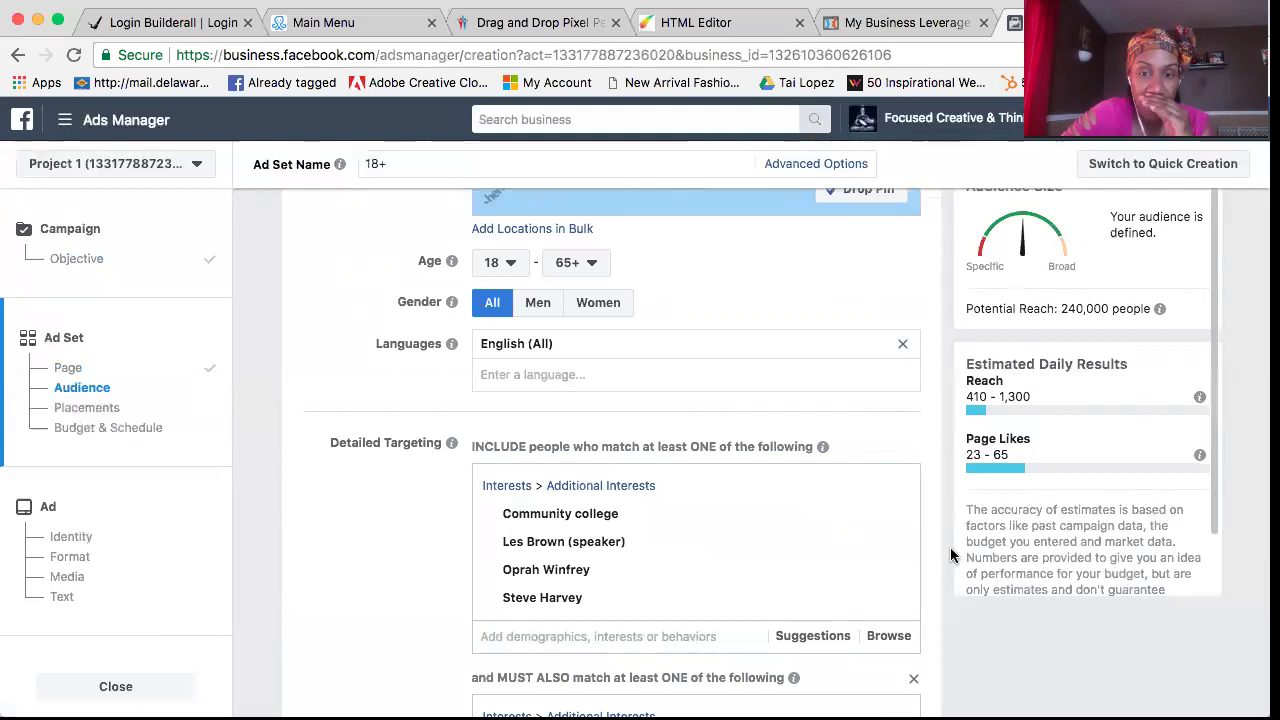
pyautogui.moveTo(620, 520)
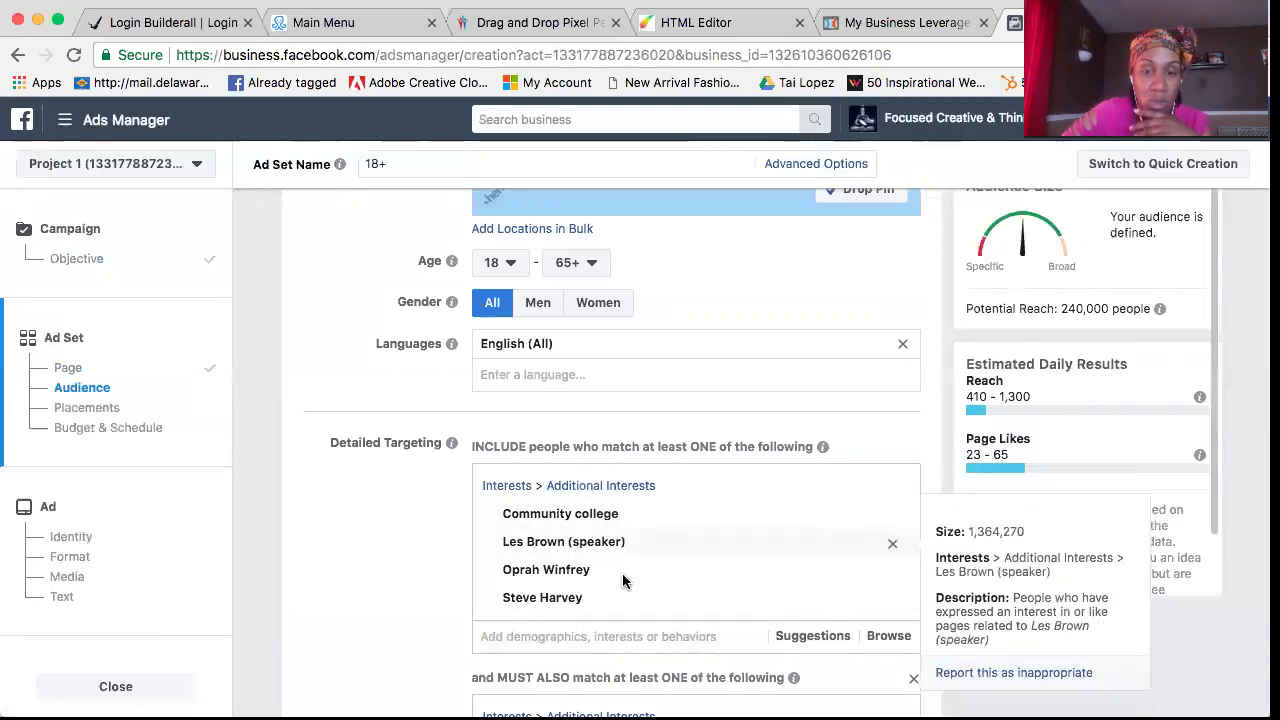
pyautogui.scroll(-3, 686, 597)
pyautogui.moveTo(548, 628)
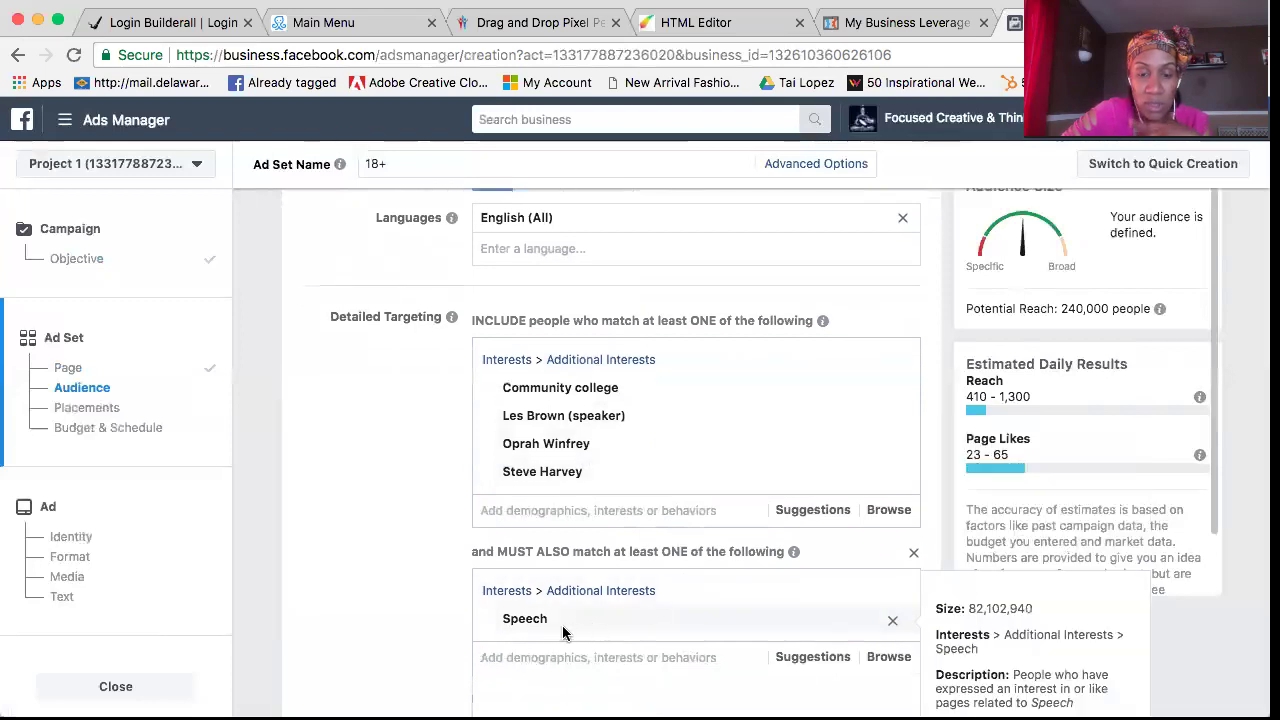
pyautogui.scroll(-1, 584, 625)
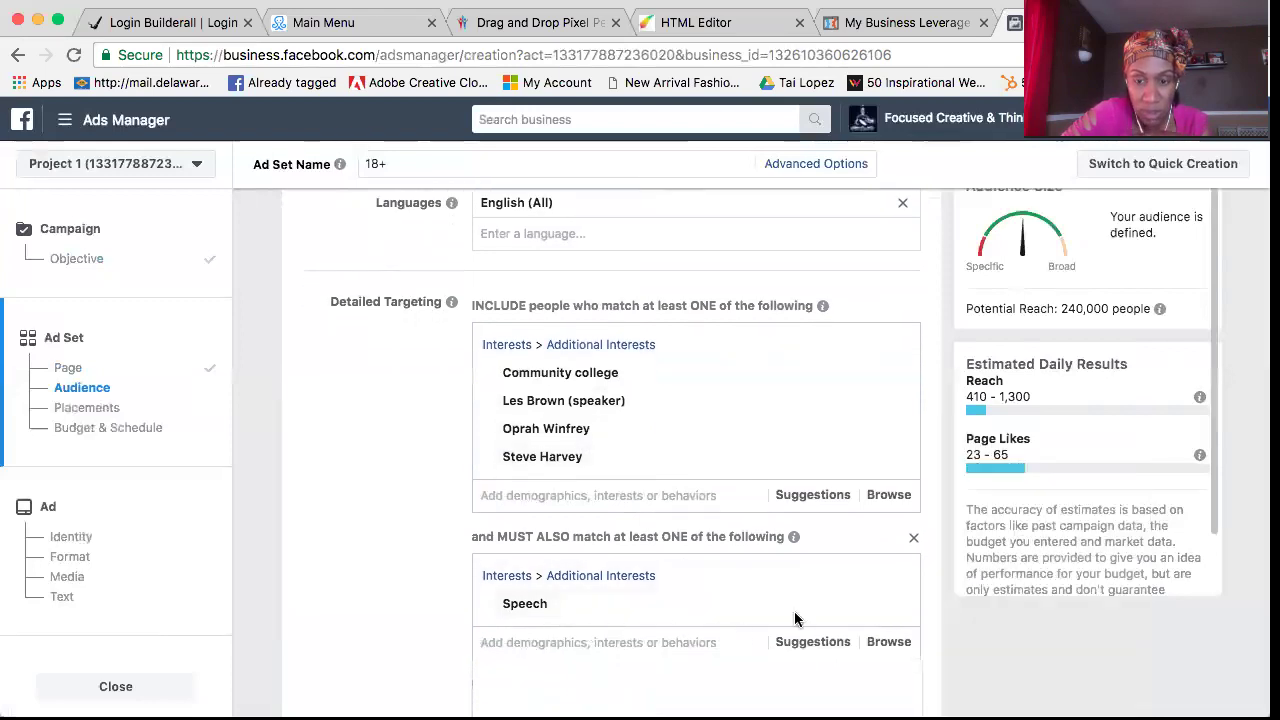
pyautogui.moveTo(877, 605)
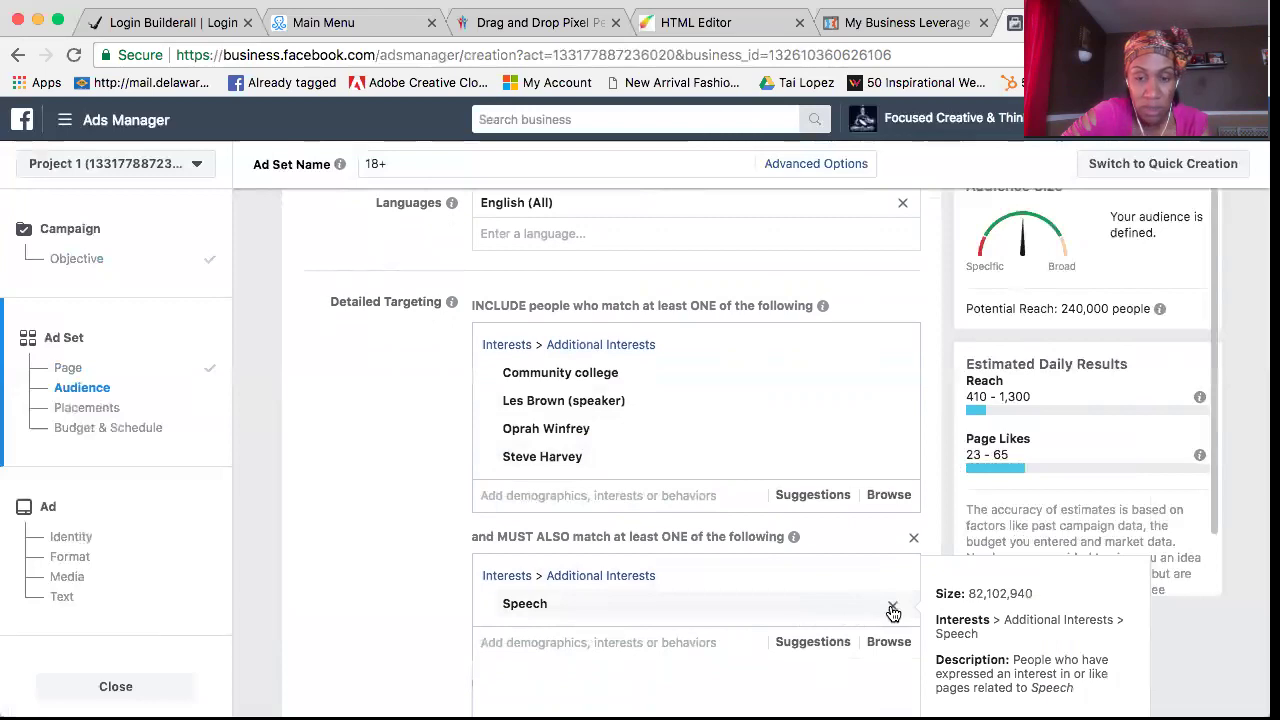
pyautogui.click(893, 610)
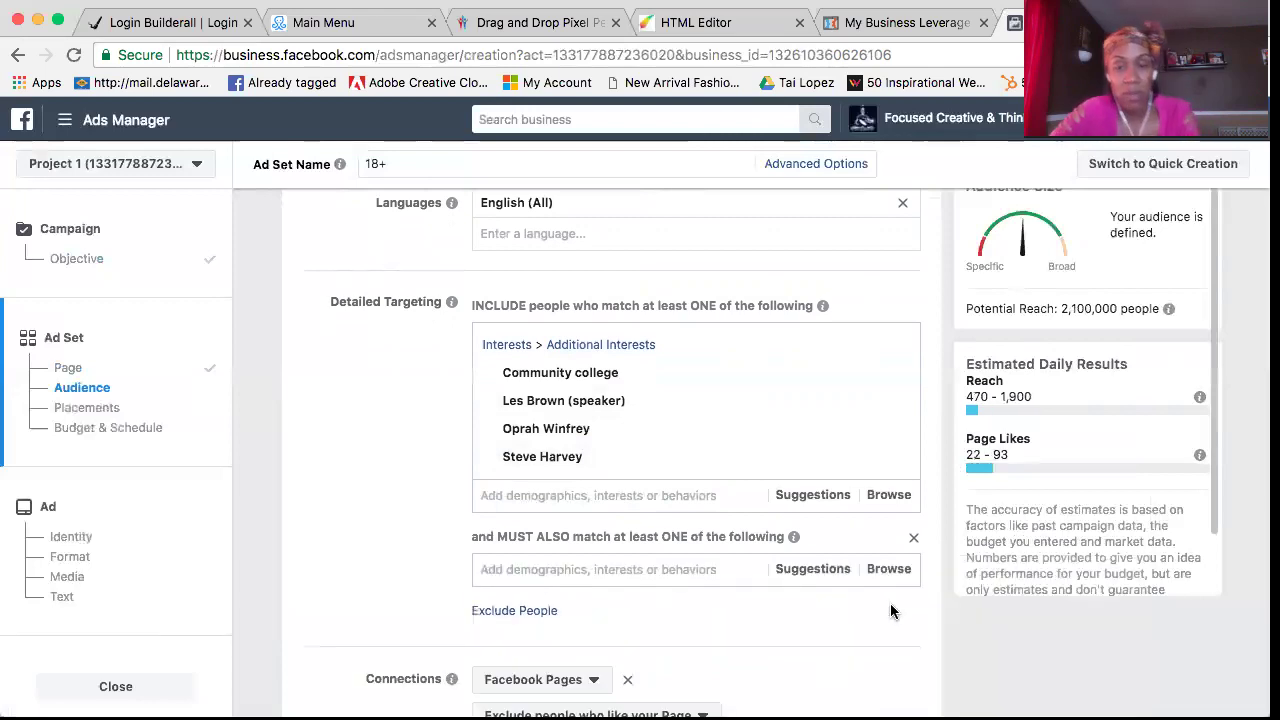
# Search the must-also-match criteria for public speaking and add the Public speaking interest
pyautogui.click(694, 566)
pyautogui.write('pu')
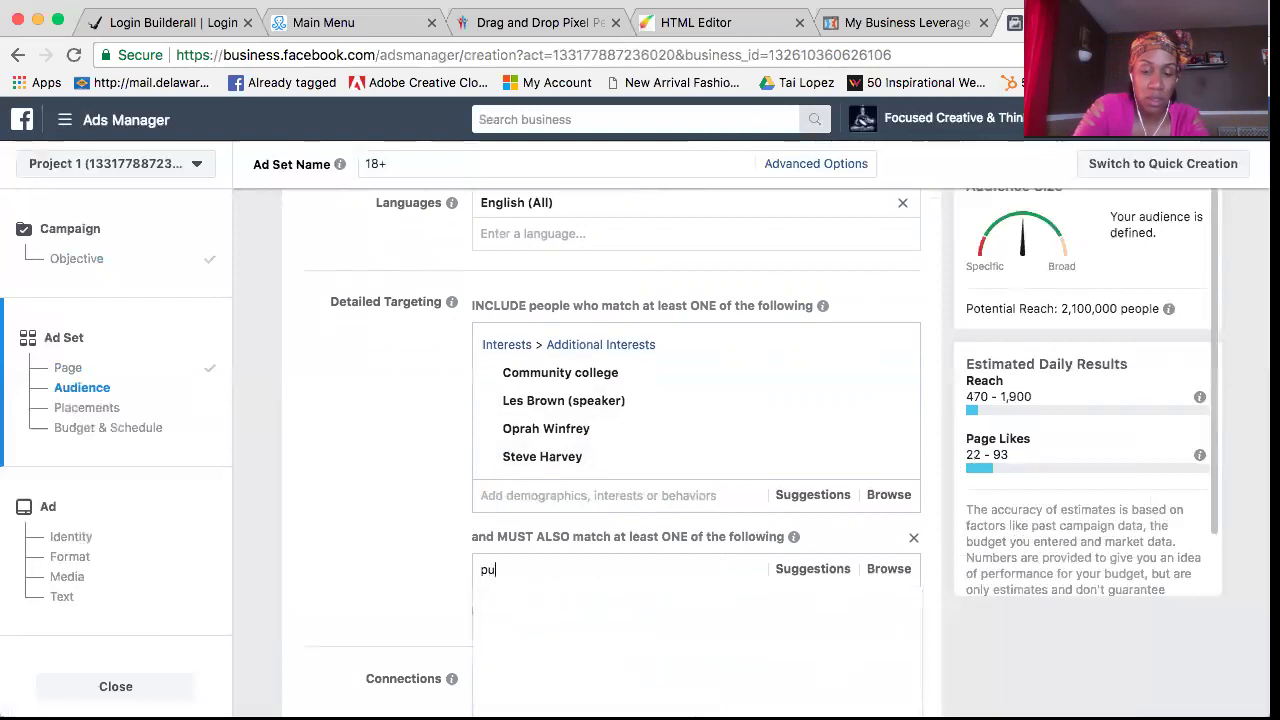
pyautogui.write('blic spee')
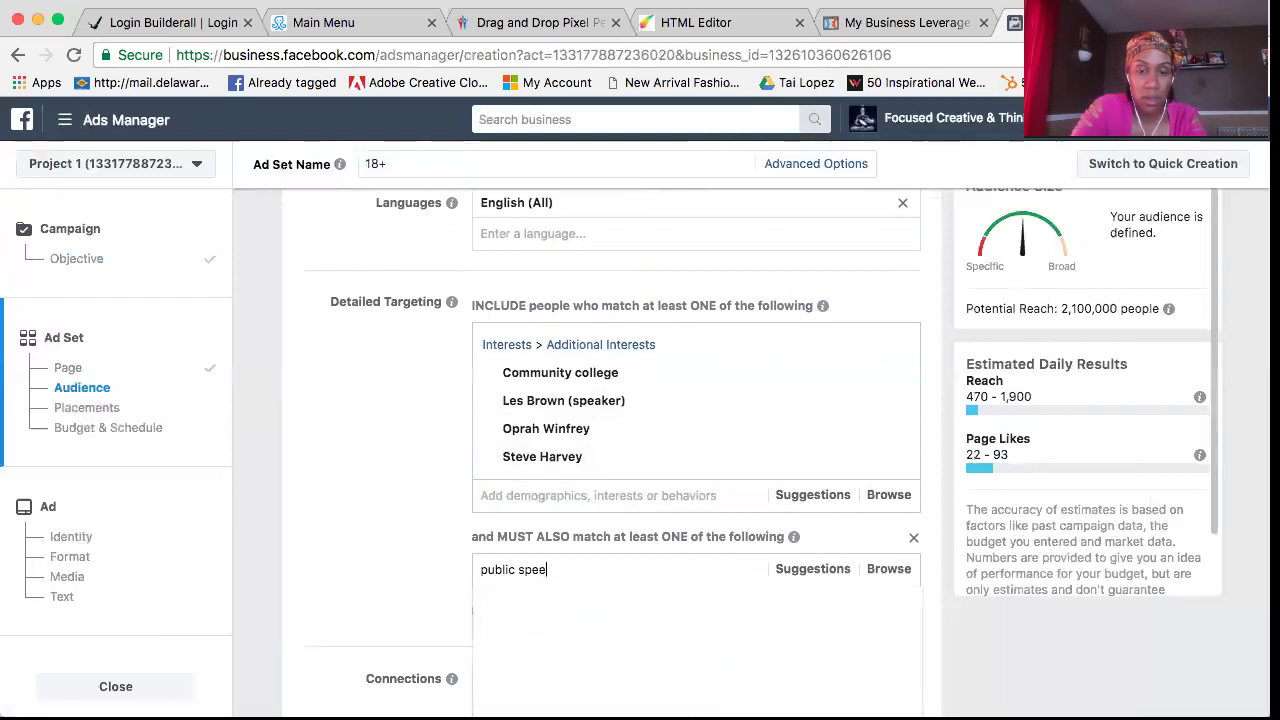
pyautogui.press('BackSpace')
pyautogui.write('aking')
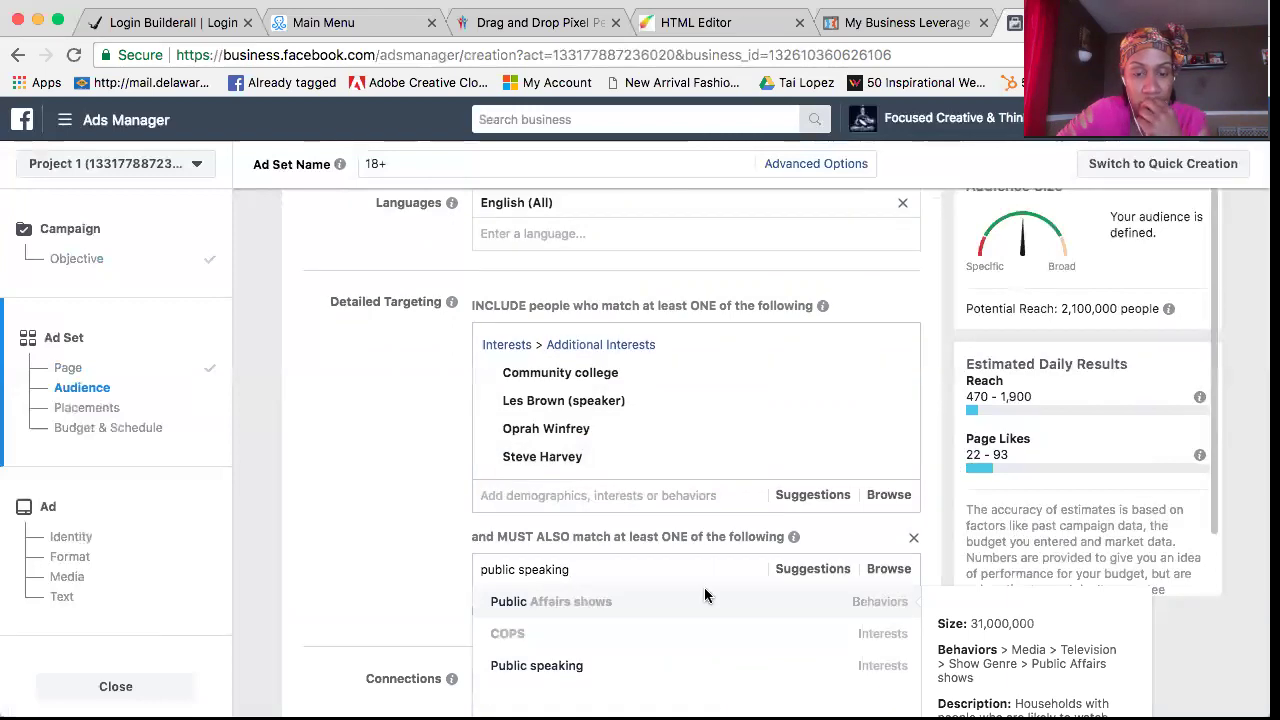
pyautogui.click(571, 677)
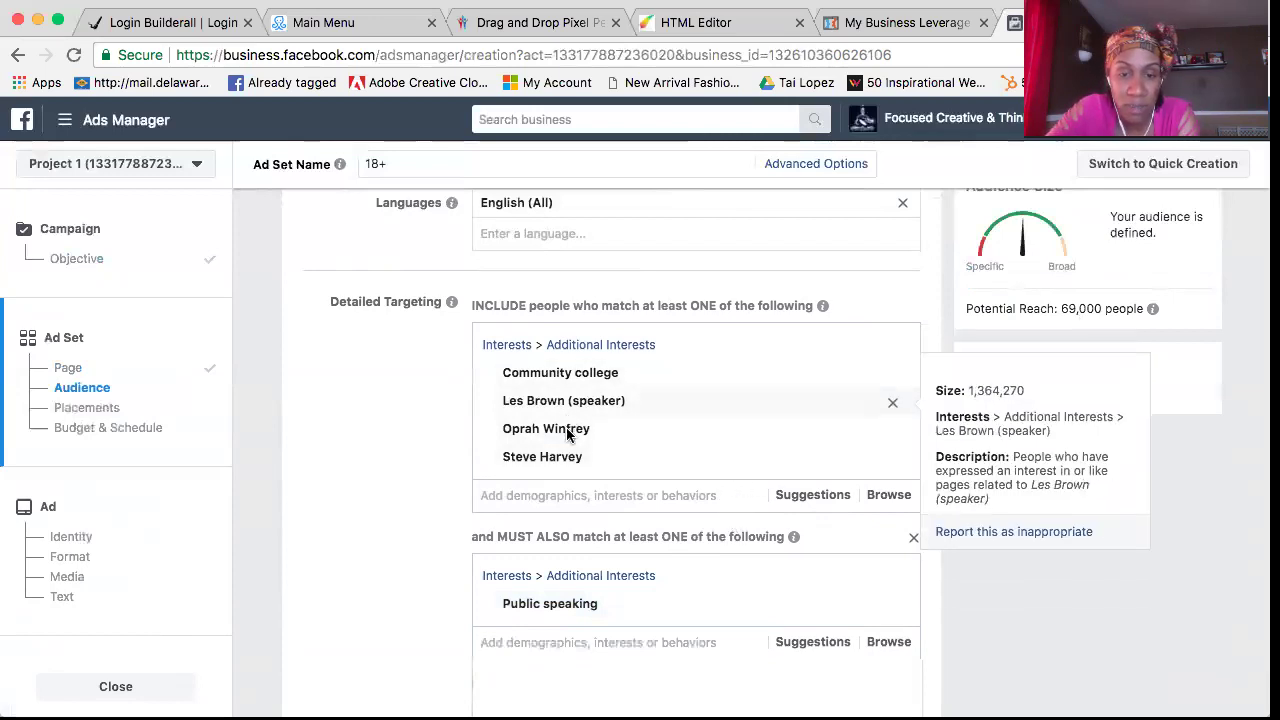
# Remove the Public speaking interest and leave the must-also-match criteria empty
pyautogui.scroll(-1, 590, 439)
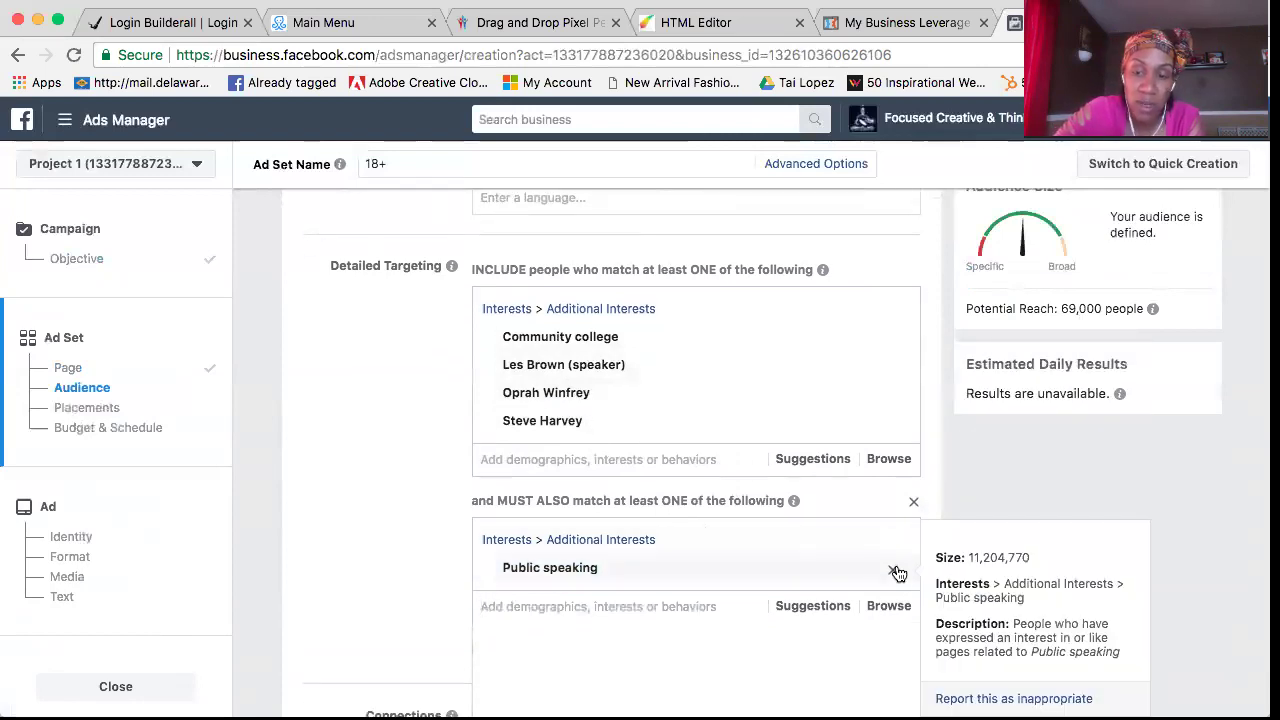
pyautogui.click(894, 571)
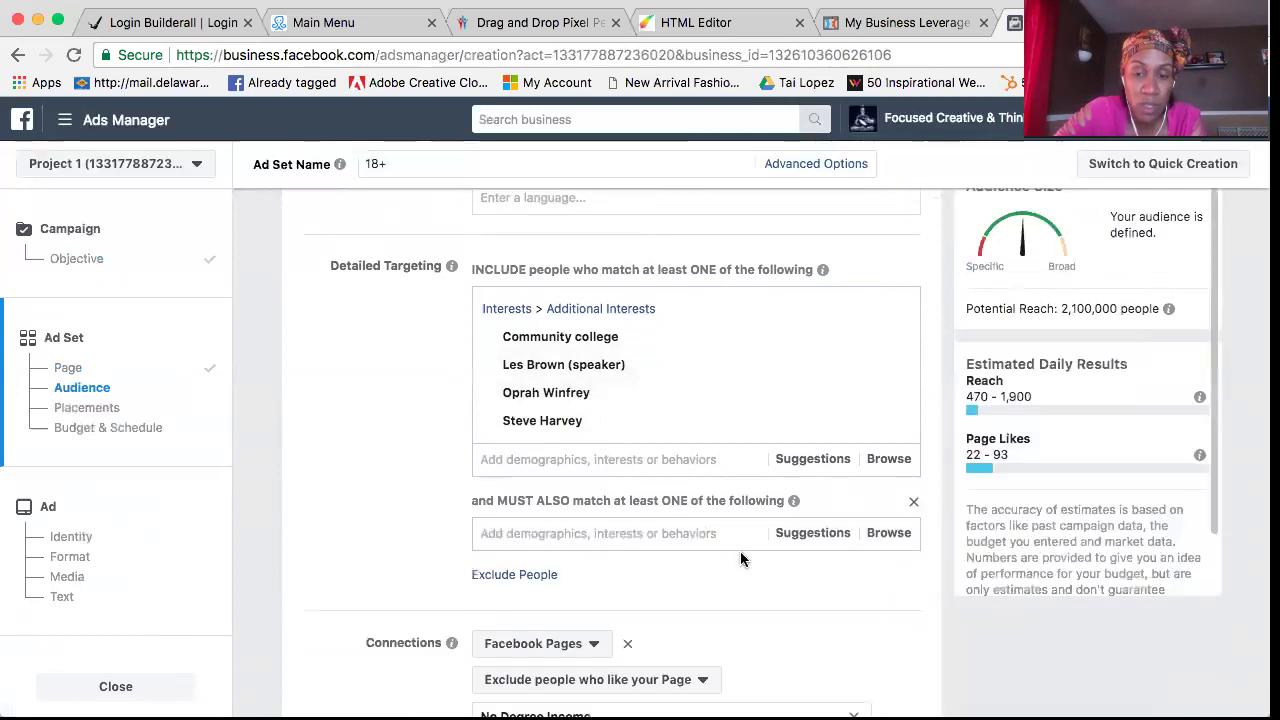
pyautogui.click(714, 532)
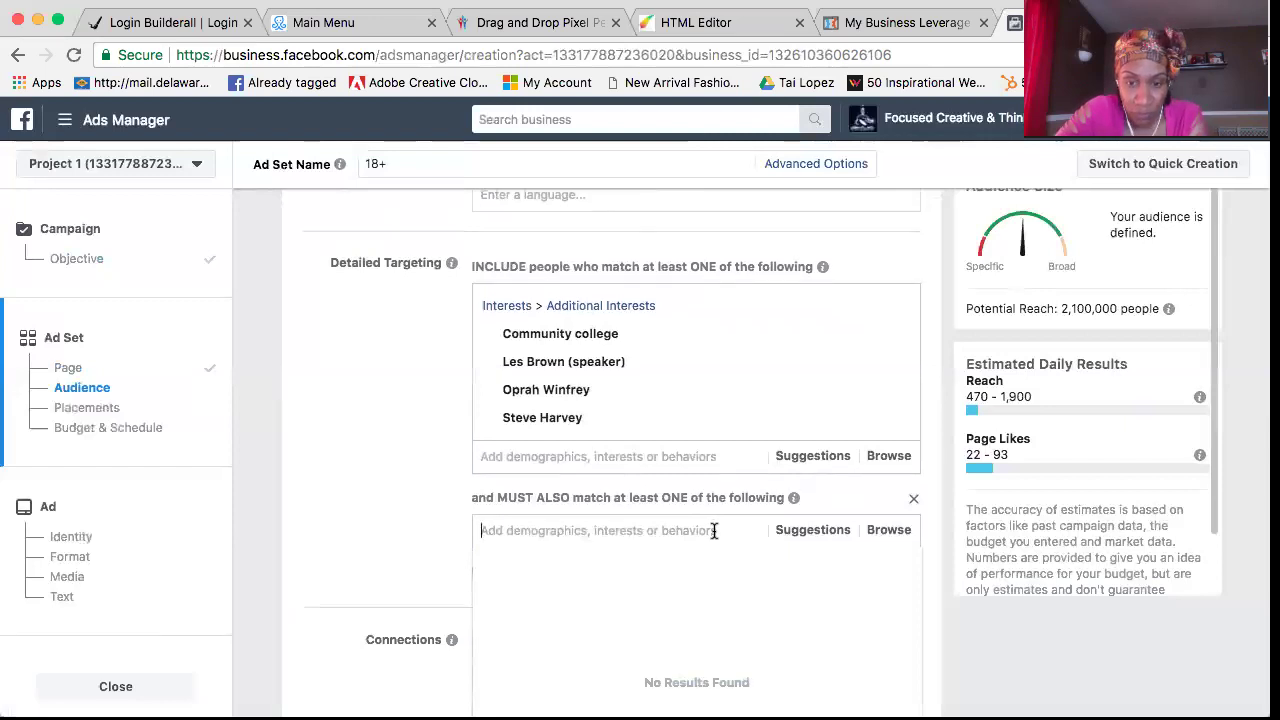
pyautogui.scroll(-3, 714, 532)
pyautogui.click(368, 347)
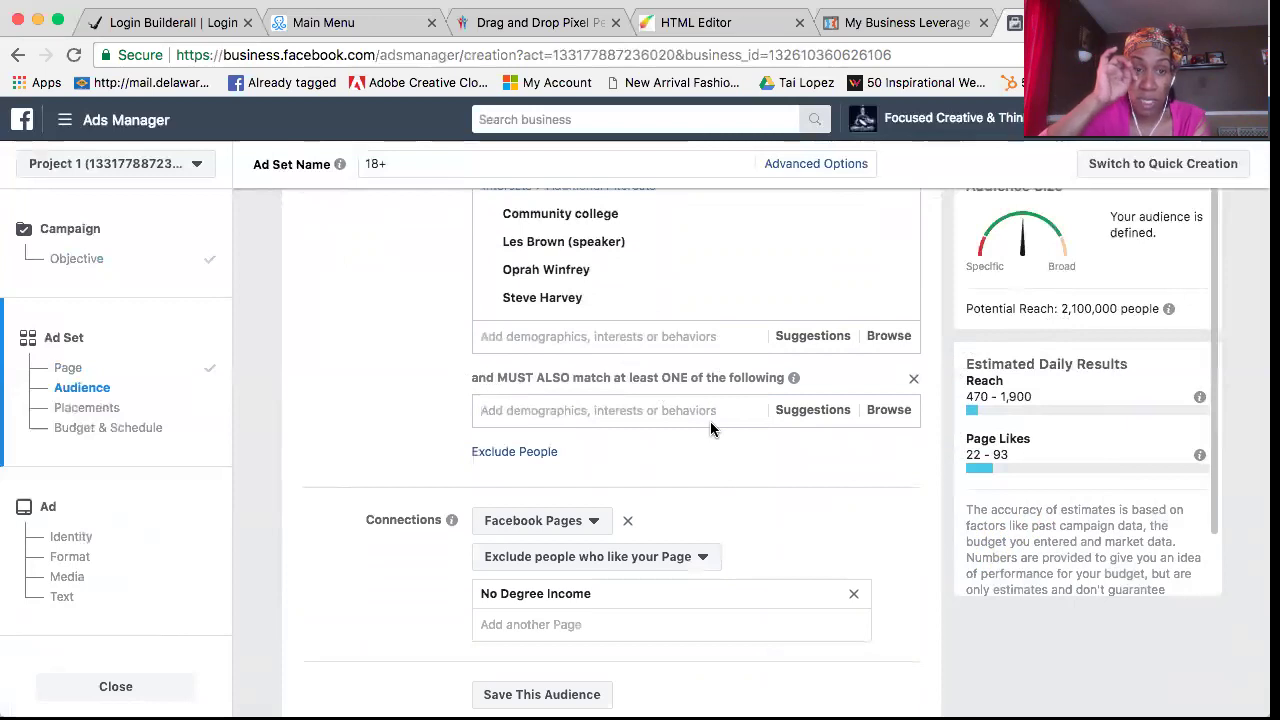
pyautogui.click(710, 421)
pyautogui.click(352, 409)
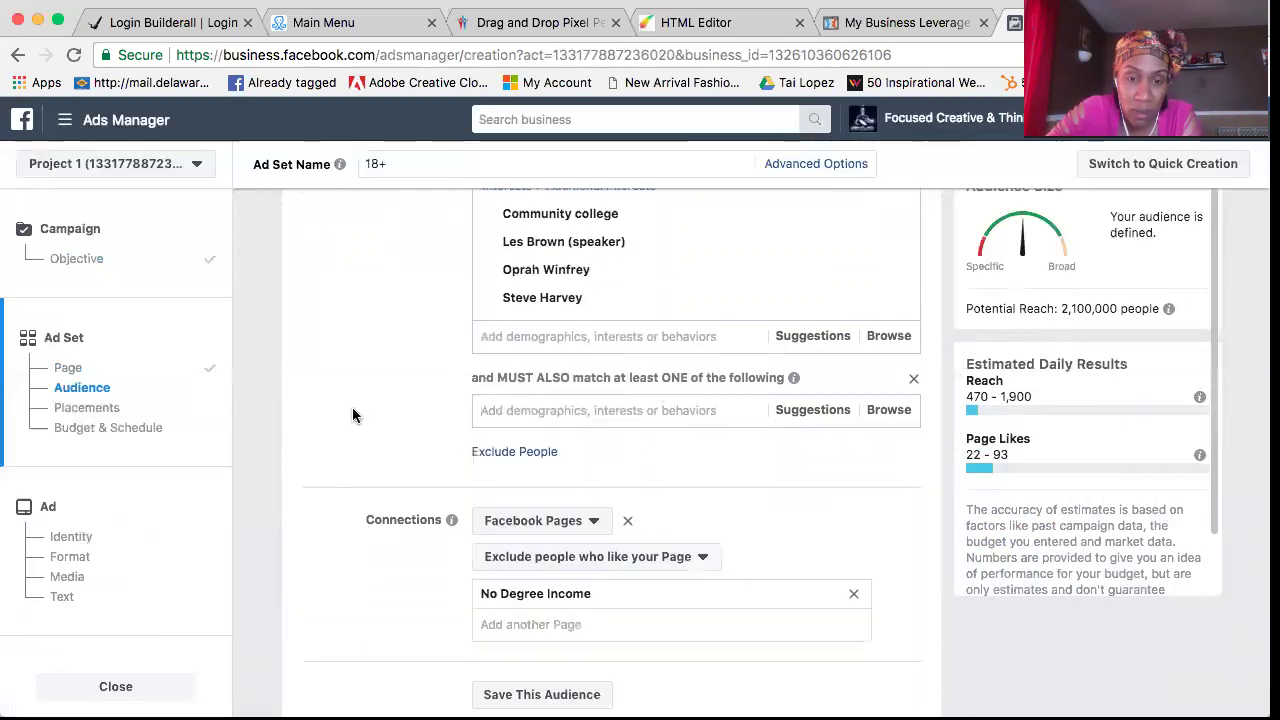
# Try the Friends of people who like your Page connection, and switch back to Exclude people who like your Page
pyautogui.scroll(-3, 437, 463)
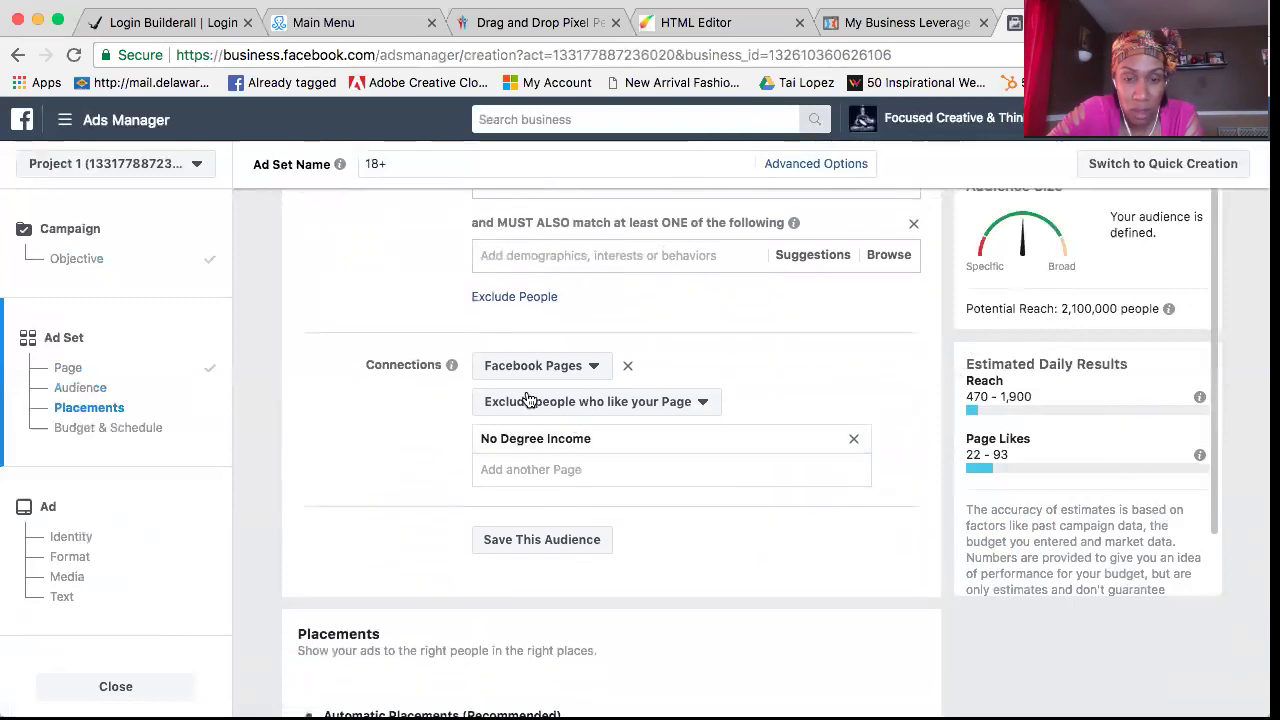
pyautogui.click(594, 367)
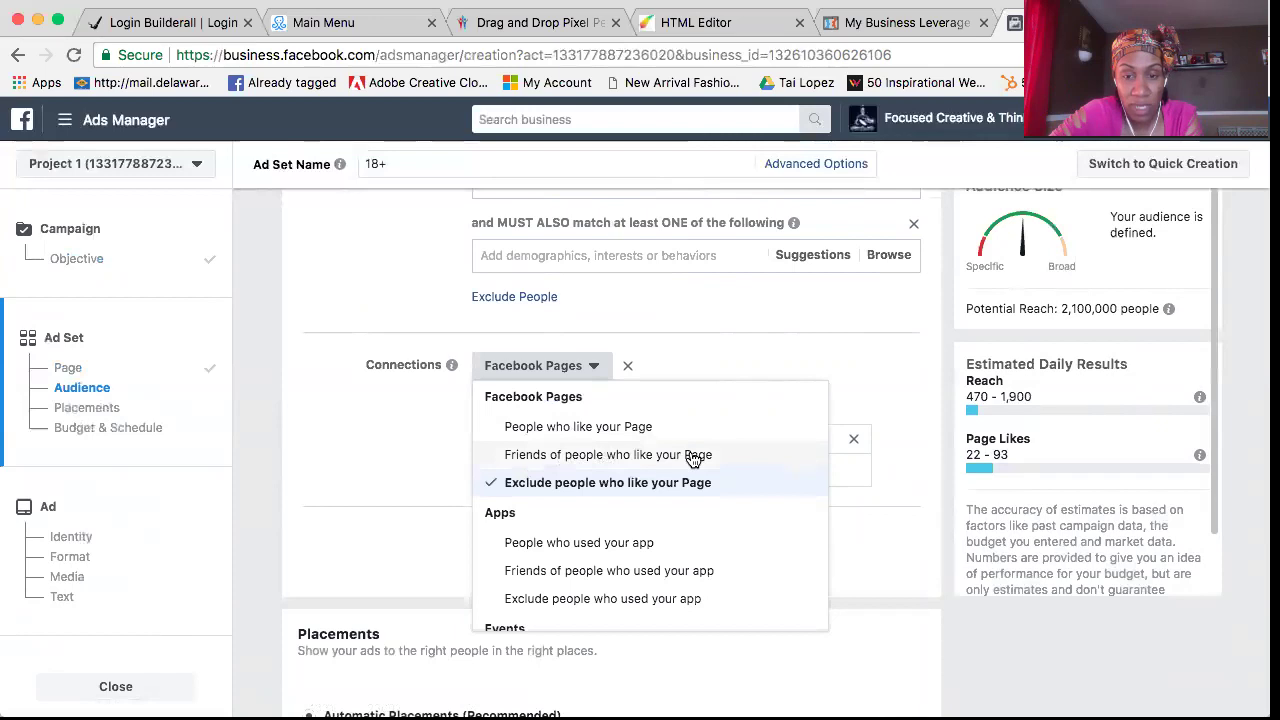
pyautogui.click(418, 453)
pyautogui.click(676, 403)
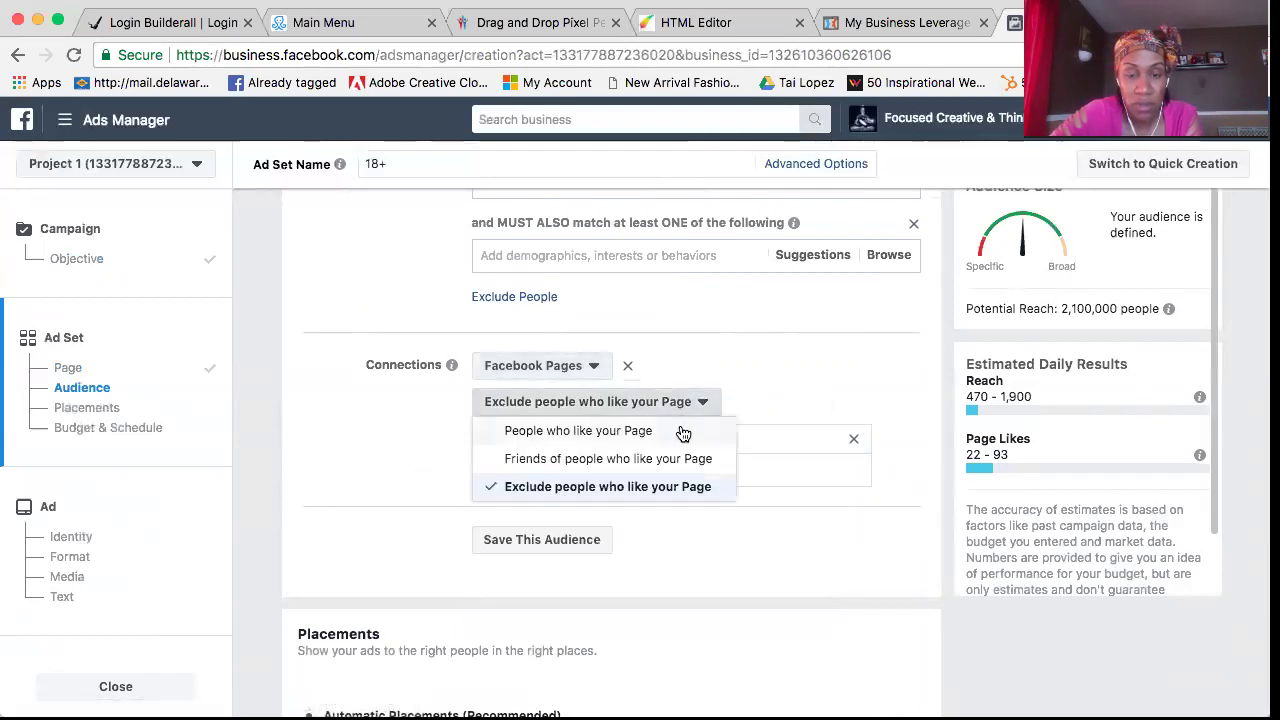
pyautogui.click(685, 461)
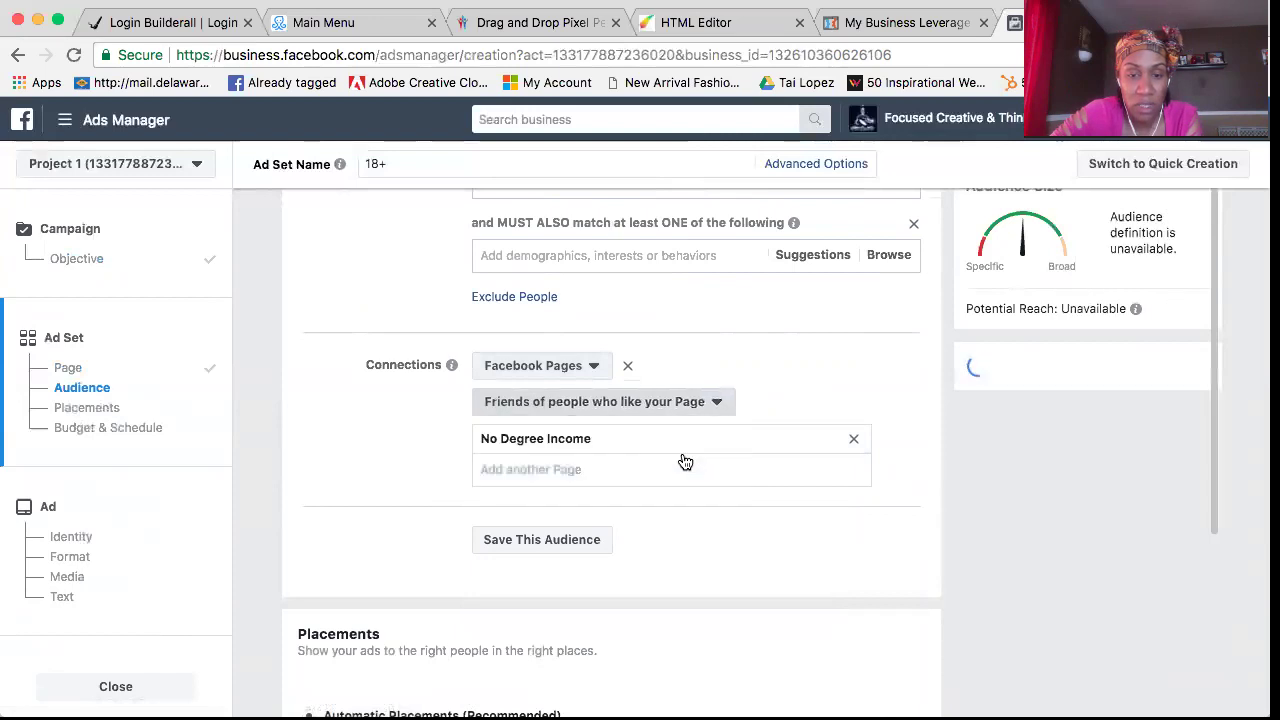
pyautogui.click(716, 406)
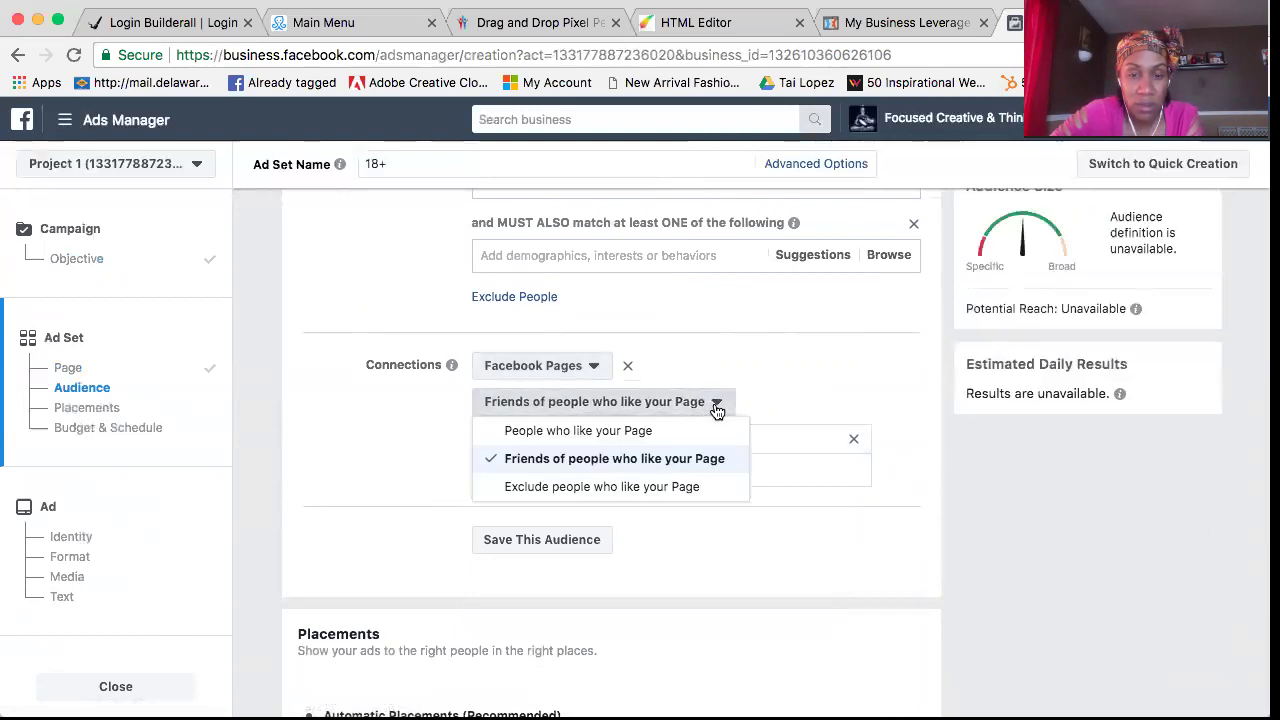
pyautogui.click(694, 486)
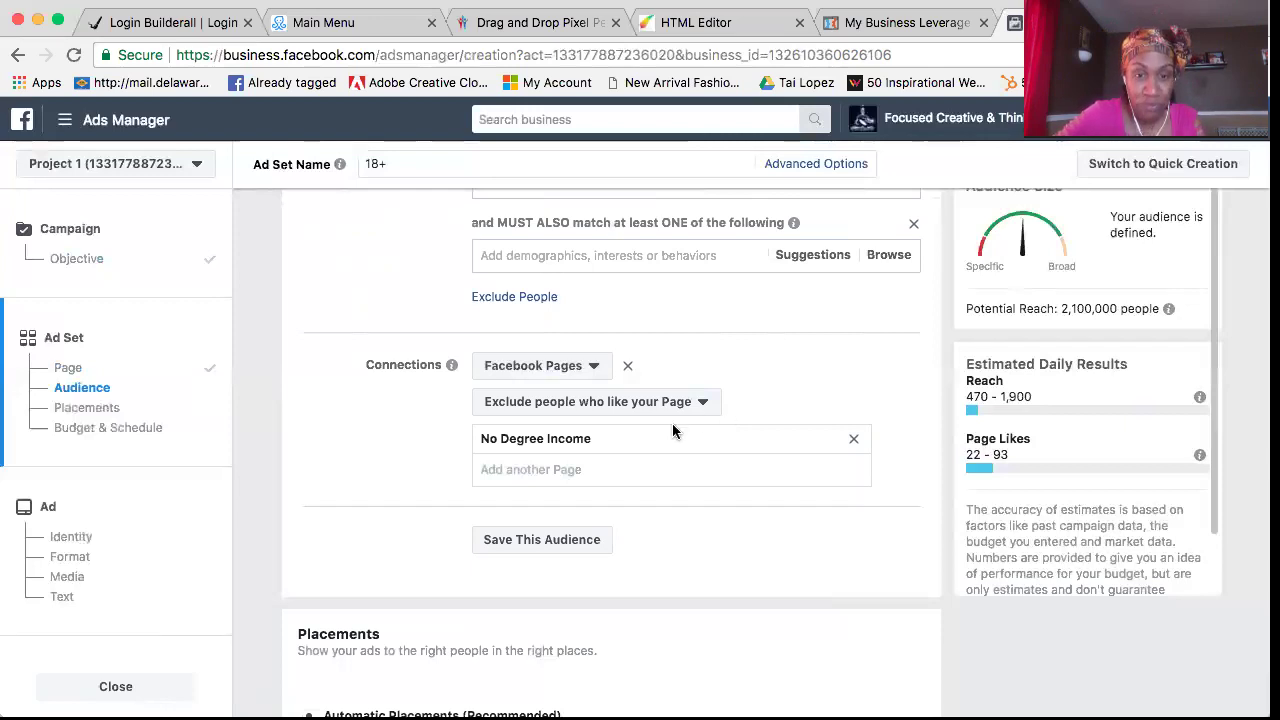
# Save the configured audience under the name NDI Like Camp
pyautogui.scroll(2, 370, 352)
pyautogui.scroll(10, 370, 352)
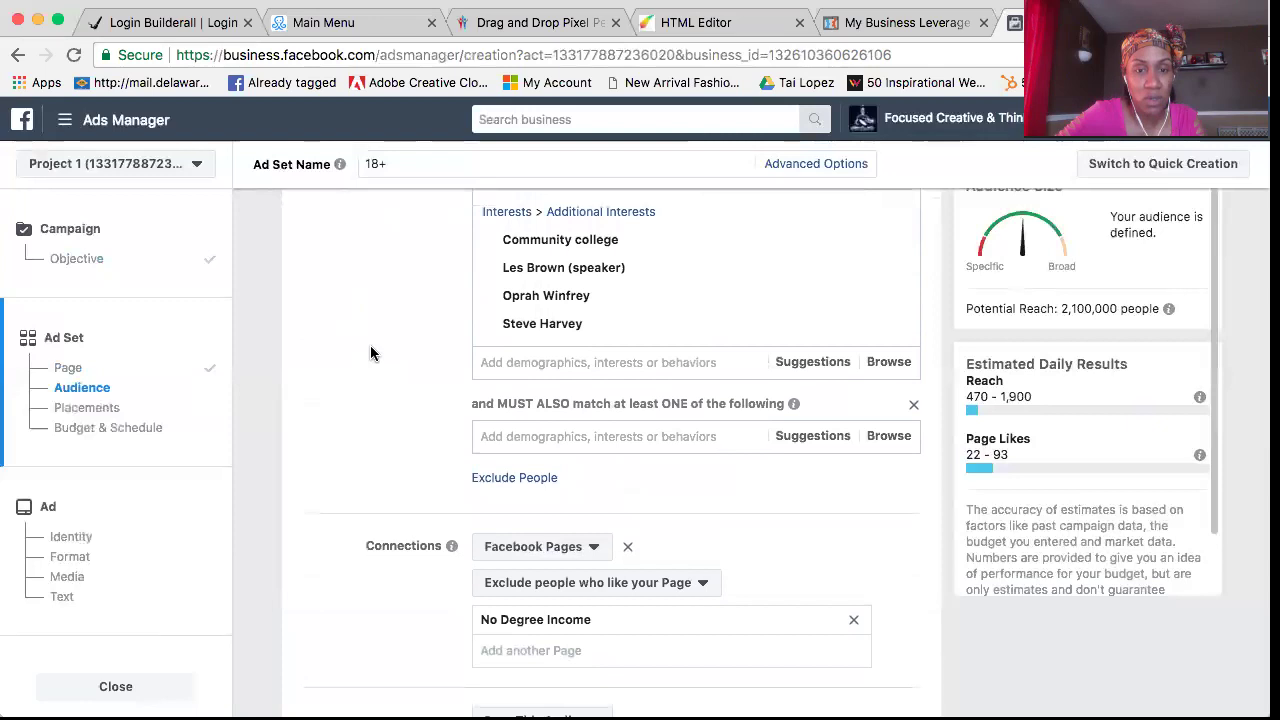
pyautogui.scroll(-2, 370, 352)
pyautogui.scroll(5, 370, 352)
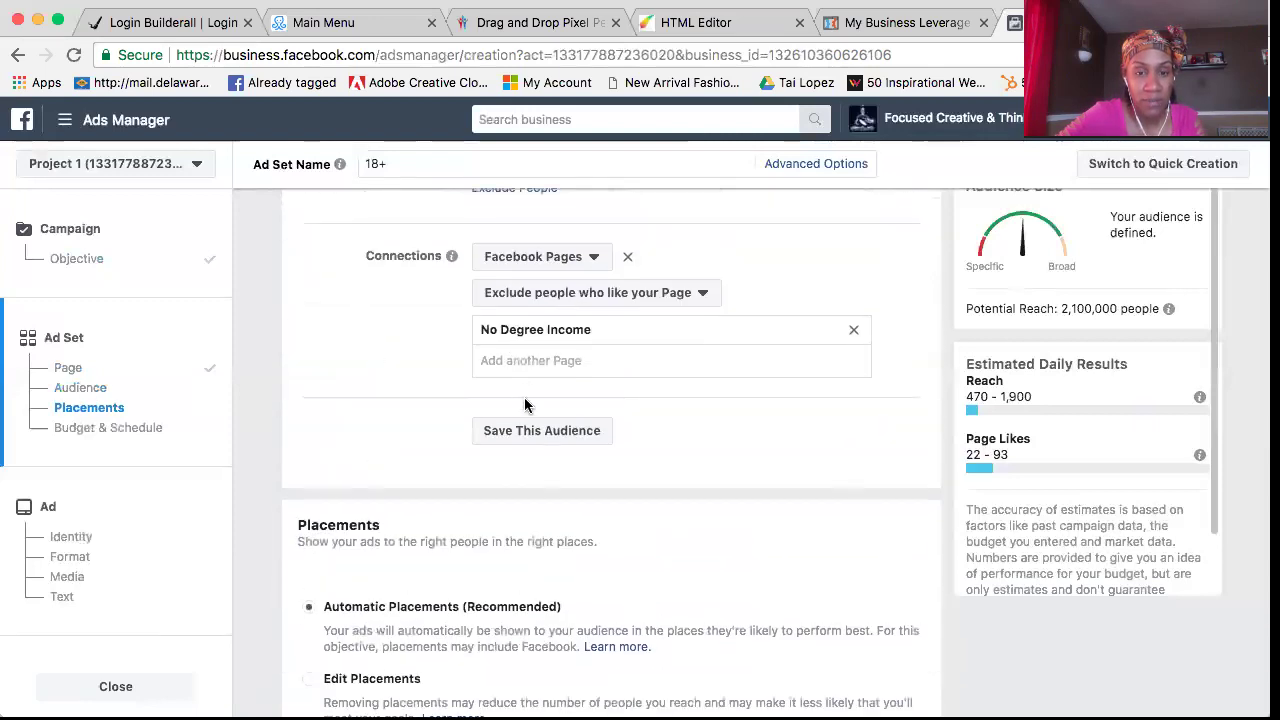
pyautogui.click(528, 440)
pyautogui.click(590, 300)
pyautogui.press('BackSpace')
pyautogui.press('BackSpace')
pyautogui.press('BackSpace')
pyautogui.press('BackSpace')
pyautogui.press('BackSpace')
pyautogui.press('BackSpace')
pyautogui.press('BackSpace')
pyautogui.press('BackSpace')
pyautogui.press('BackSpace')
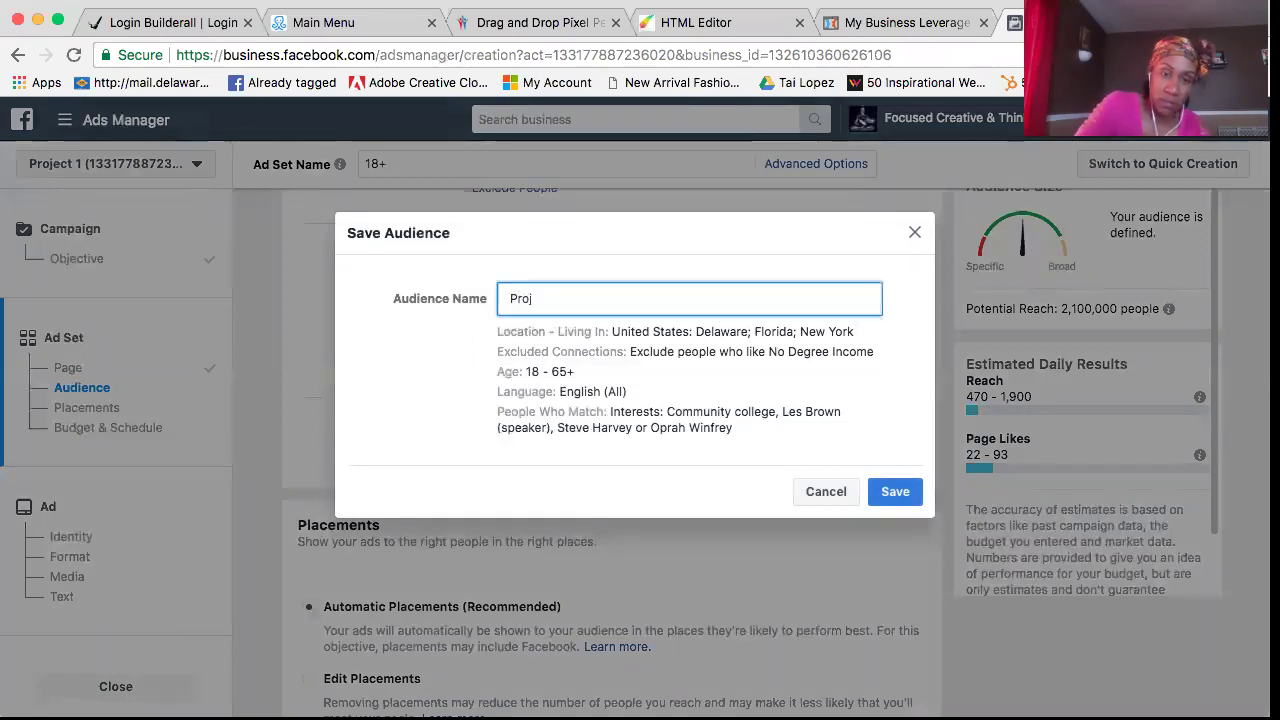
pyautogui.write('No')
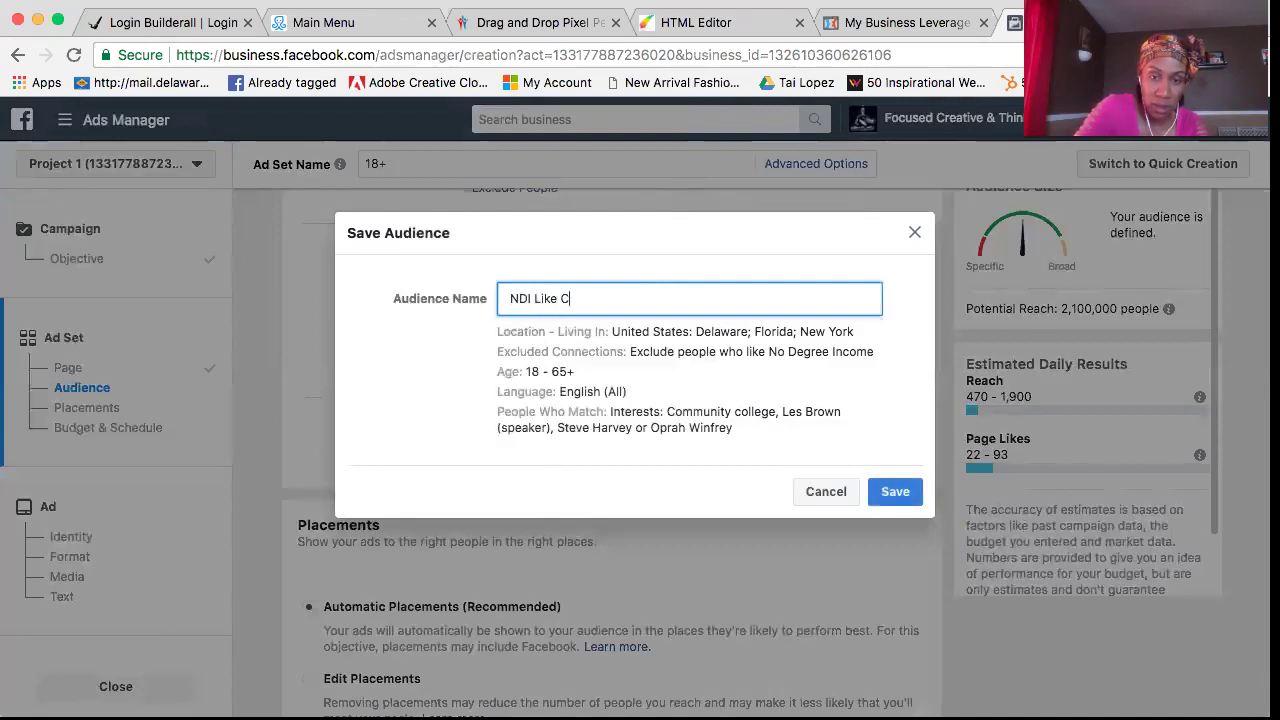
pyautogui.write('I Like Cap')
pyautogui.press('BackSpace')
pyautogui.write('mp')
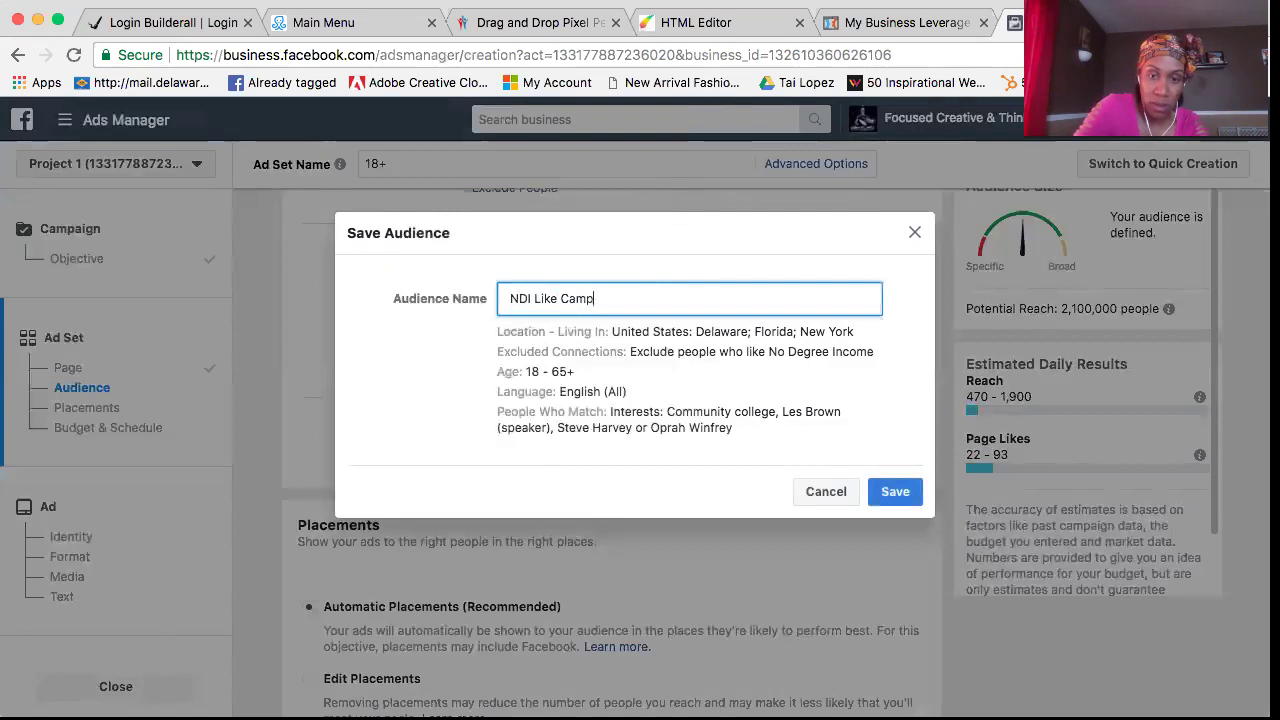
pyautogui.click(895, 492)
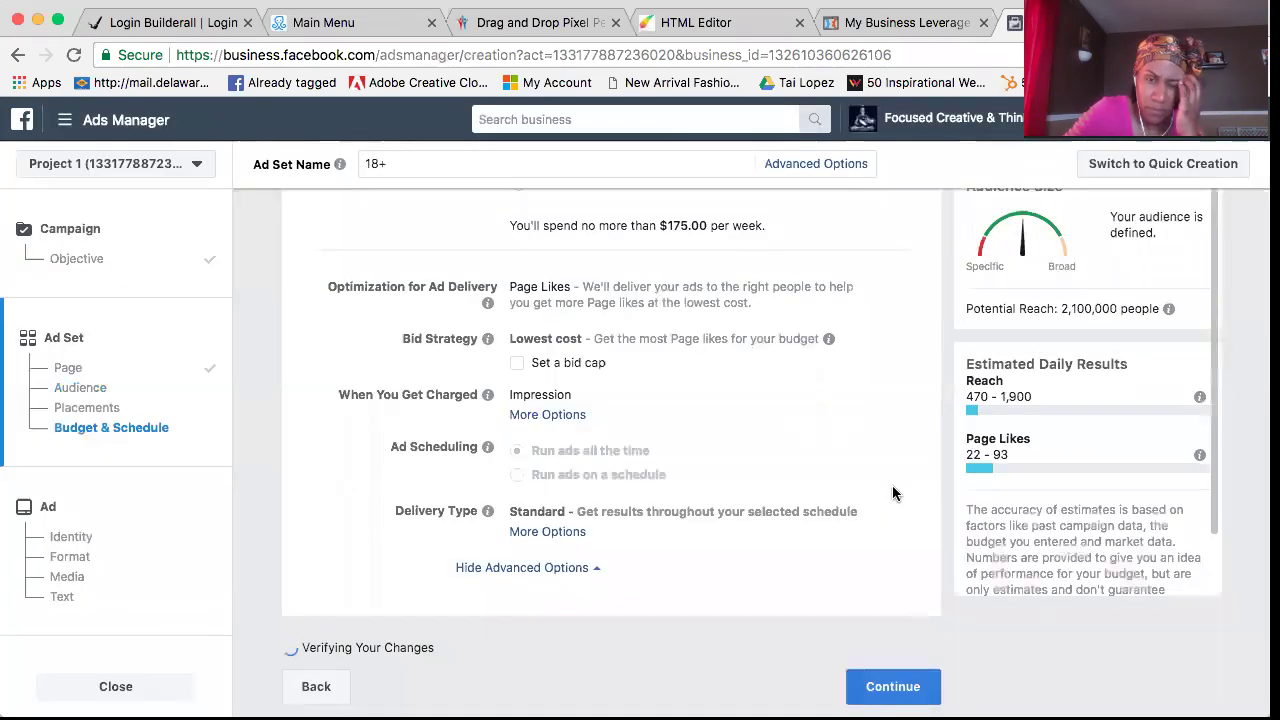
# Review the ad set's budget, schedule and placement settings and the saved audience summary
pyautogui.rightClick(892, 485)
pyautogui.press('Escape')
pyautogui.scroll(5, 886, 453)
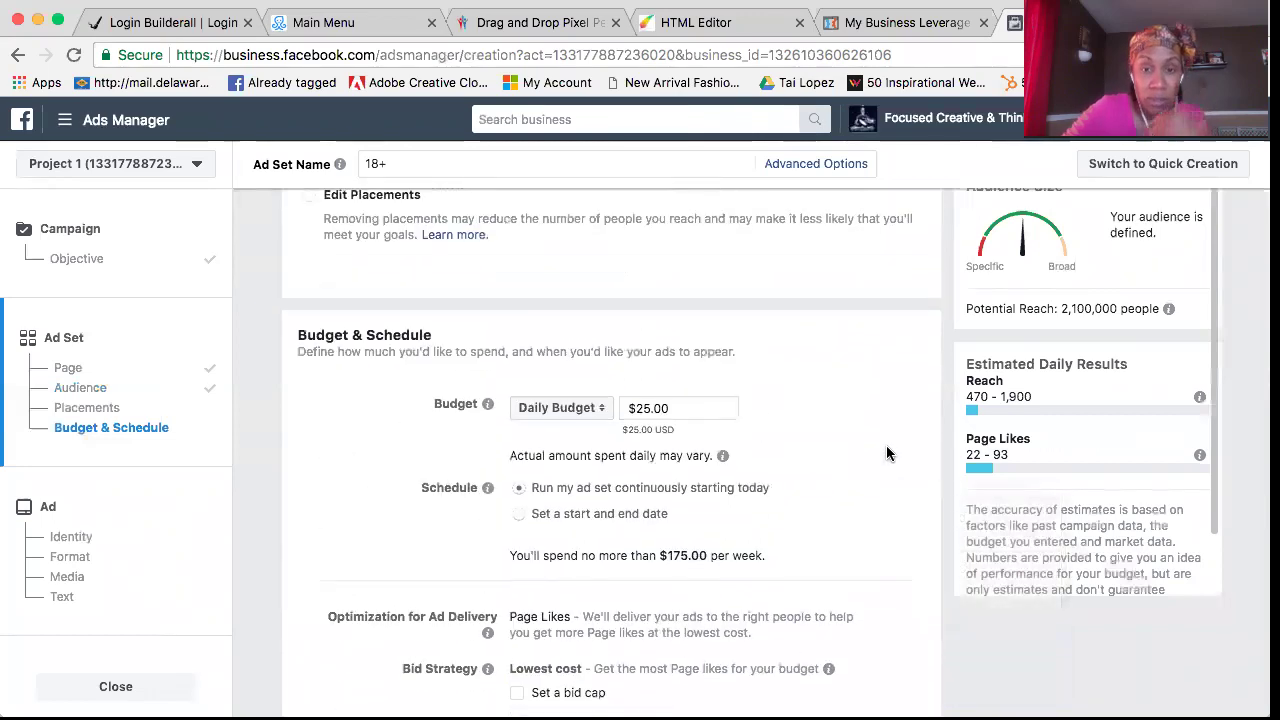
pyautogui.scroll(1, 889, 454)
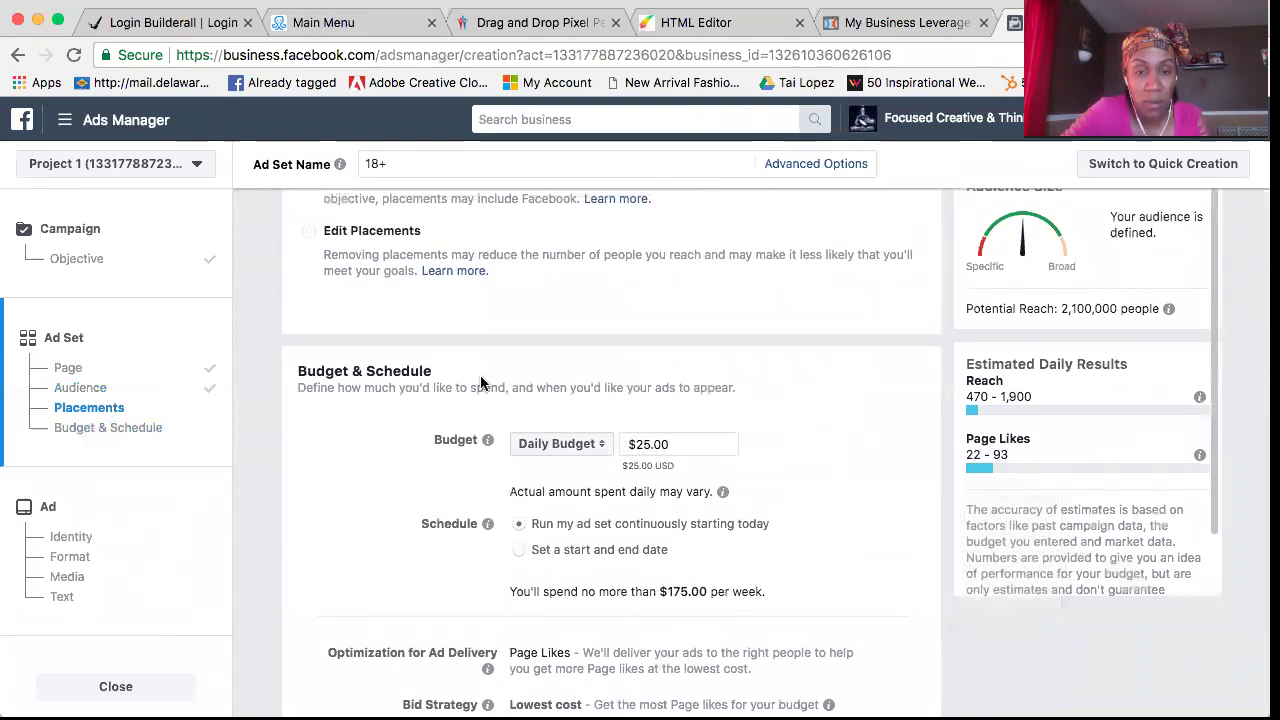
pyautogui.scroll(10, 480, 383)
pyautogui.scroll(-5, 480, 383)
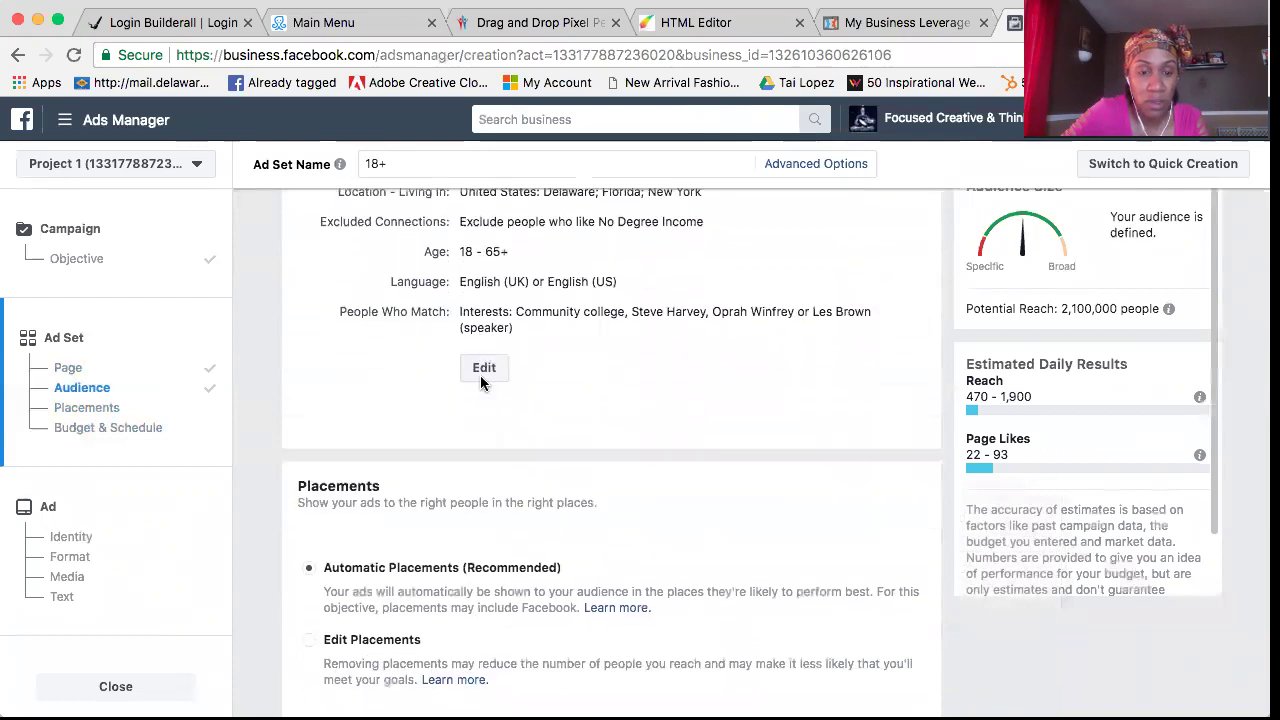
# Switch the ad set from automatic to edited placements and restrict the device types to Mobile Only
pyautogui.scroll(-2, 480, 383)
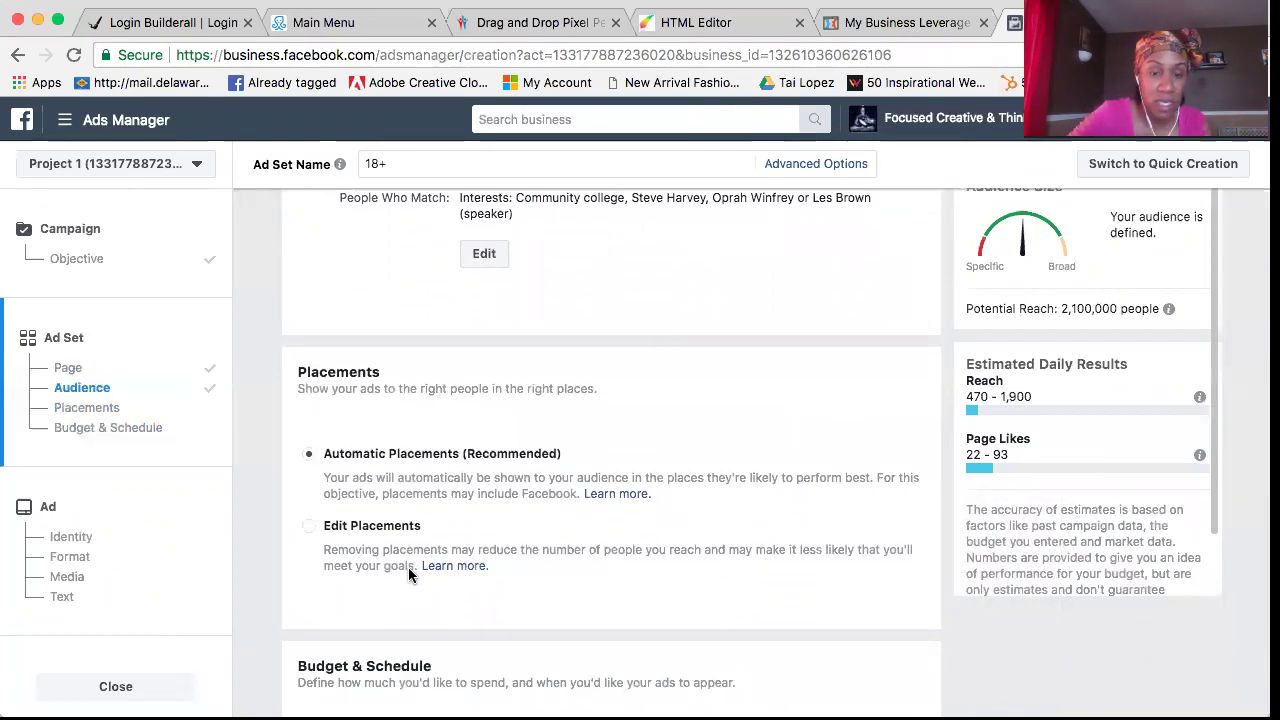
pyautogui.scroll(-3, 408, 573)
pyautogui.scroll(-1, 408, 573)
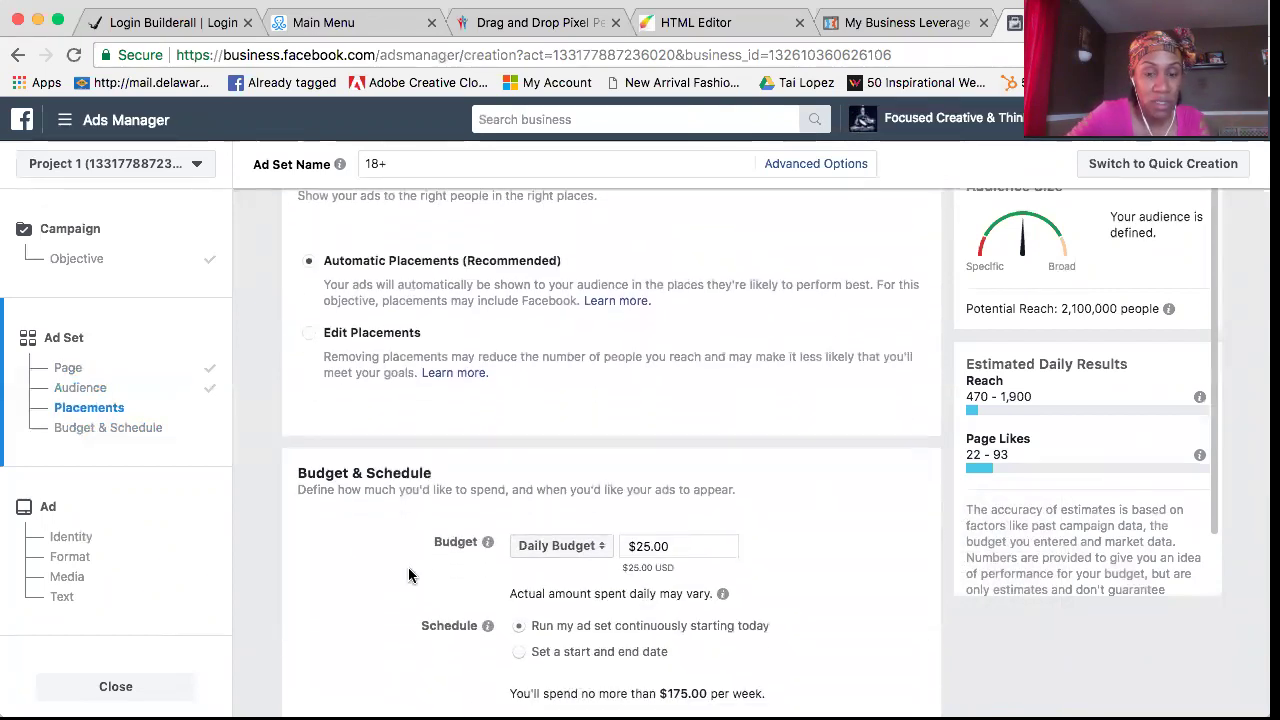
pyautogui.scroll(1, 408, 573)
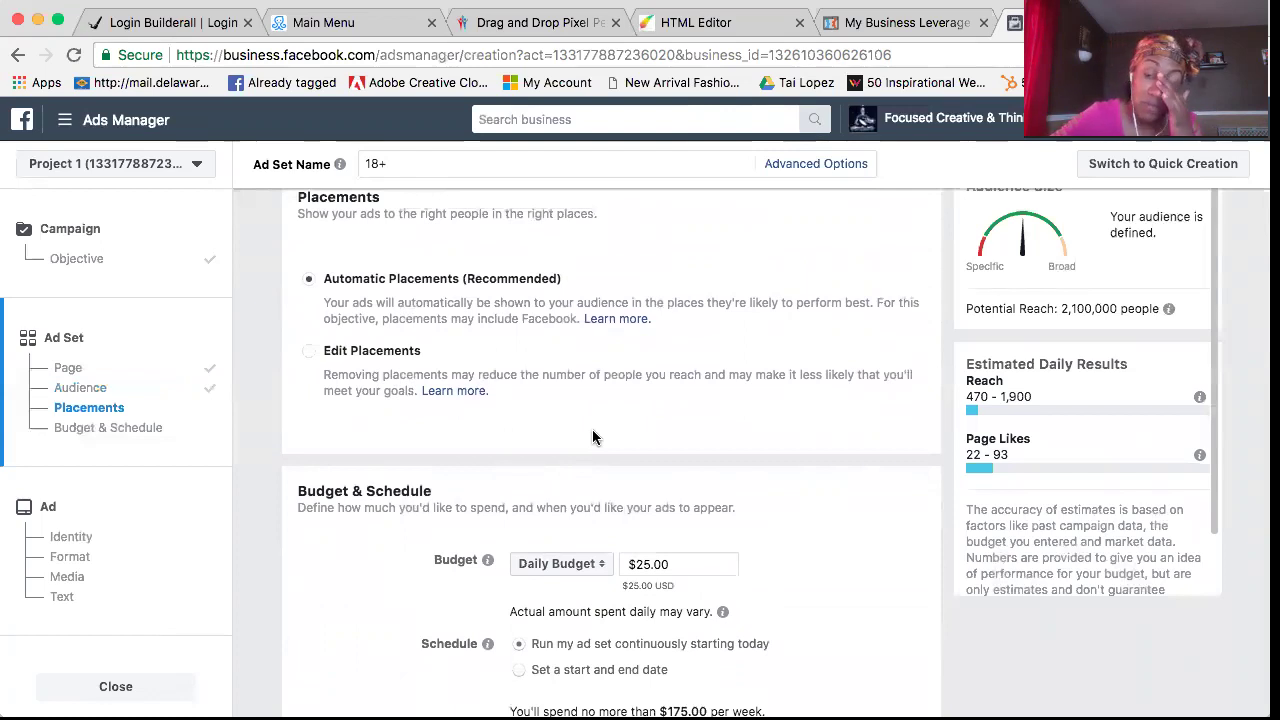
pyautogui.scroll(1, 578, 379)
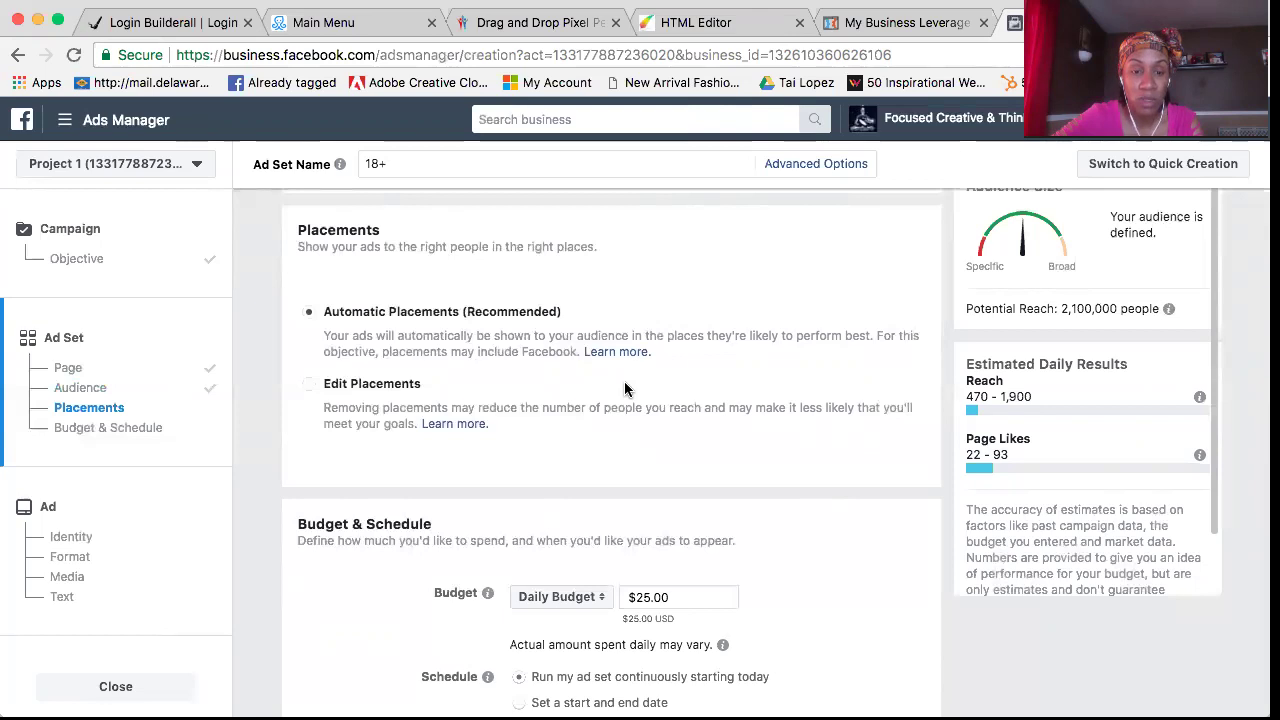
pyautogui.click(310, 386)
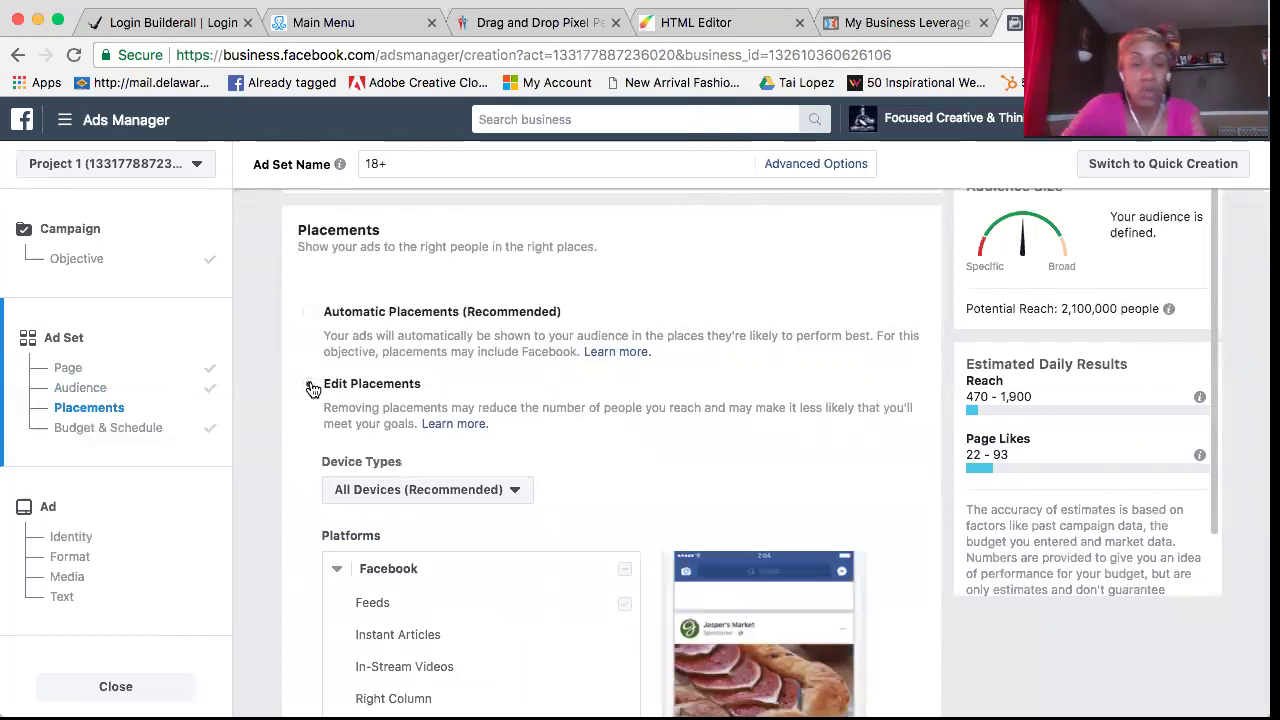
pyautogui.scroll(-3, 540, 400)
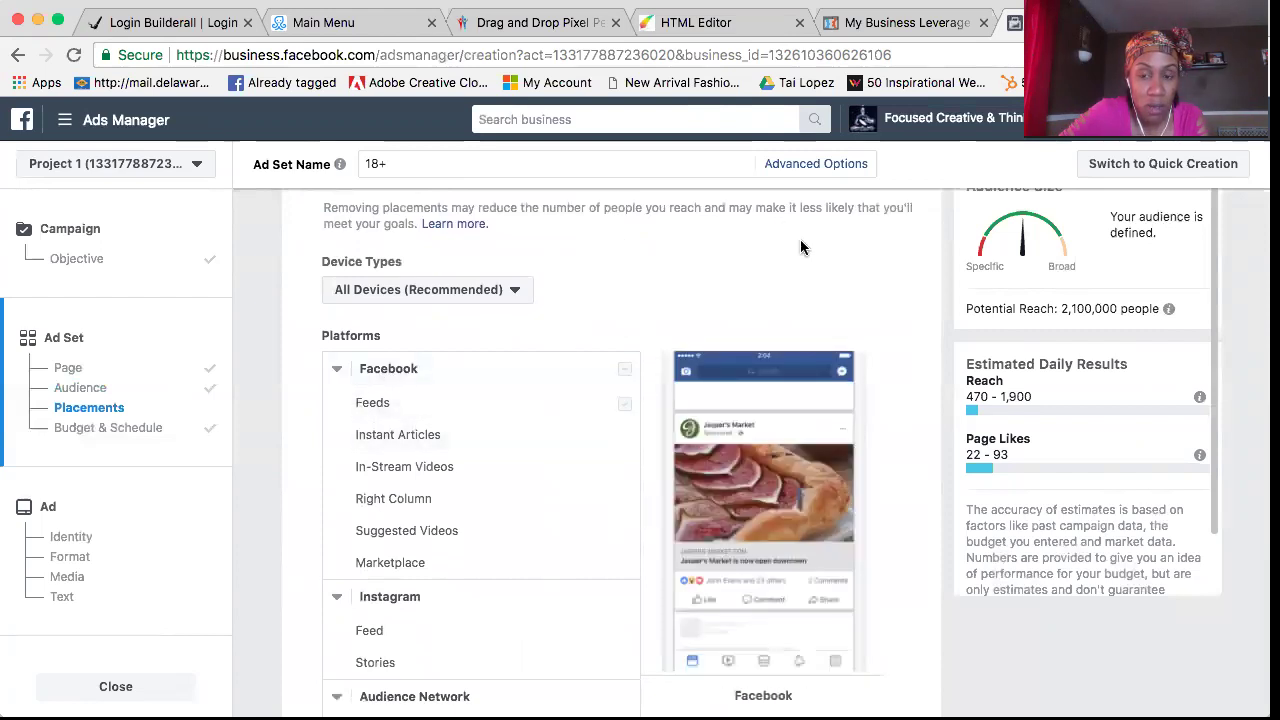
pyautogui.click(516, 291)
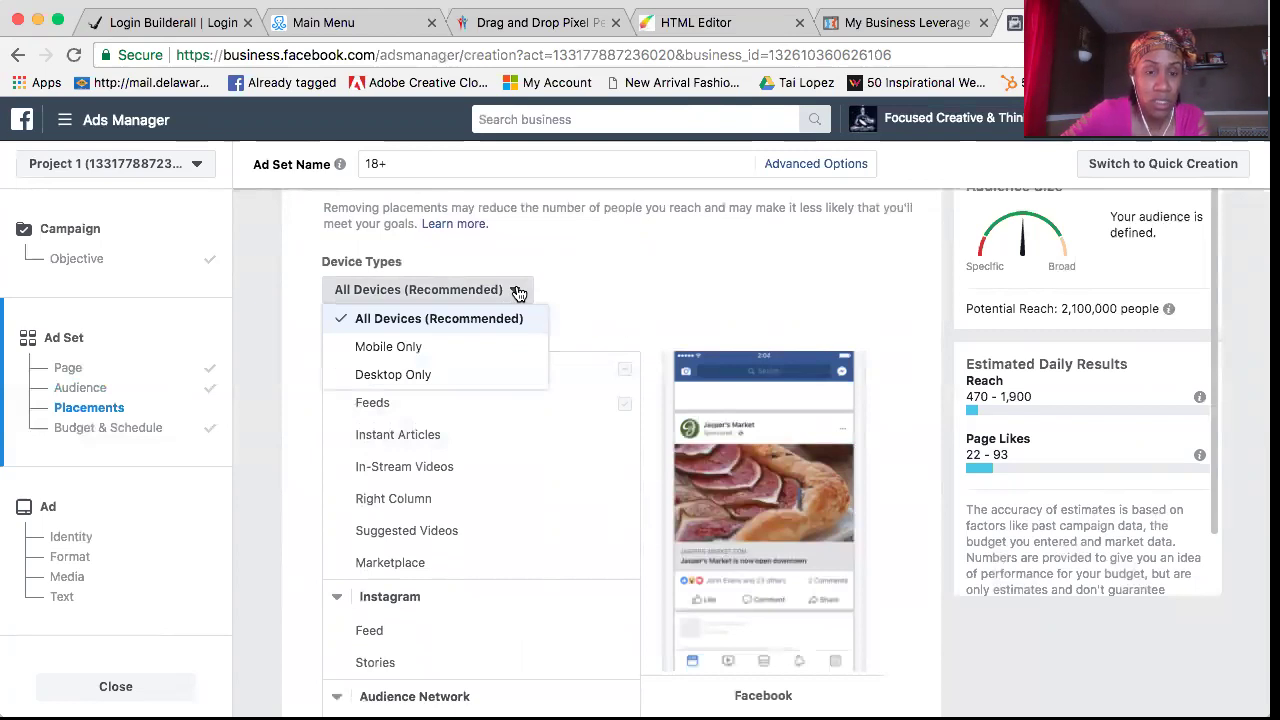
pyautogui.click(444, 350)
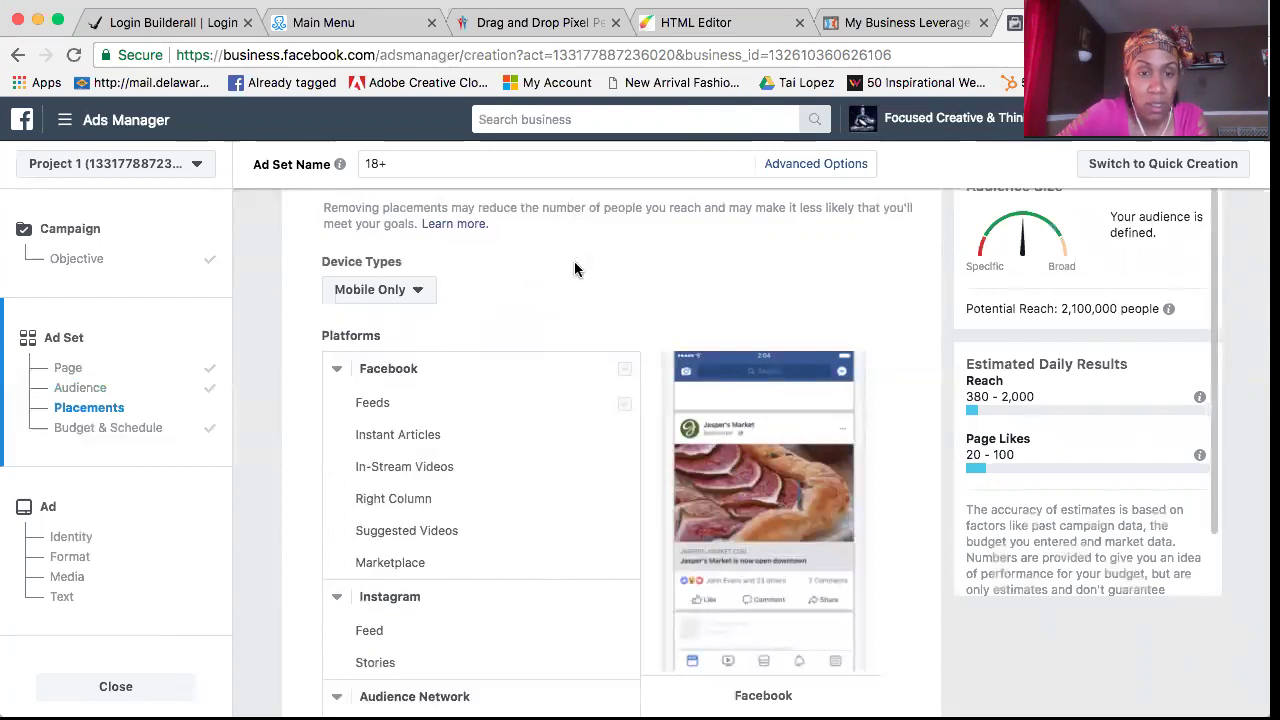
# Examine the Facebook, Instagram, Audience Network and Messenger placements for availability with the Page likes objective
pyautogui.scroll(-1, 574, 261)
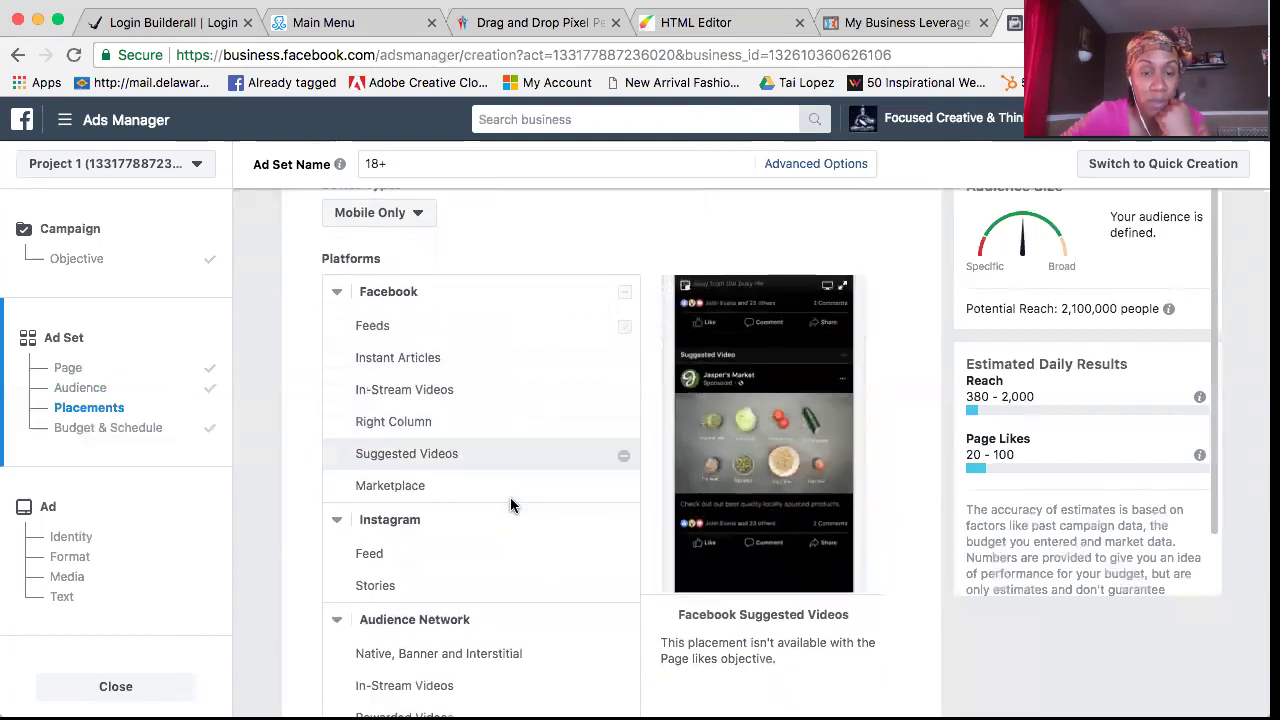
pyautogui.scroll(-3, 511, 505)
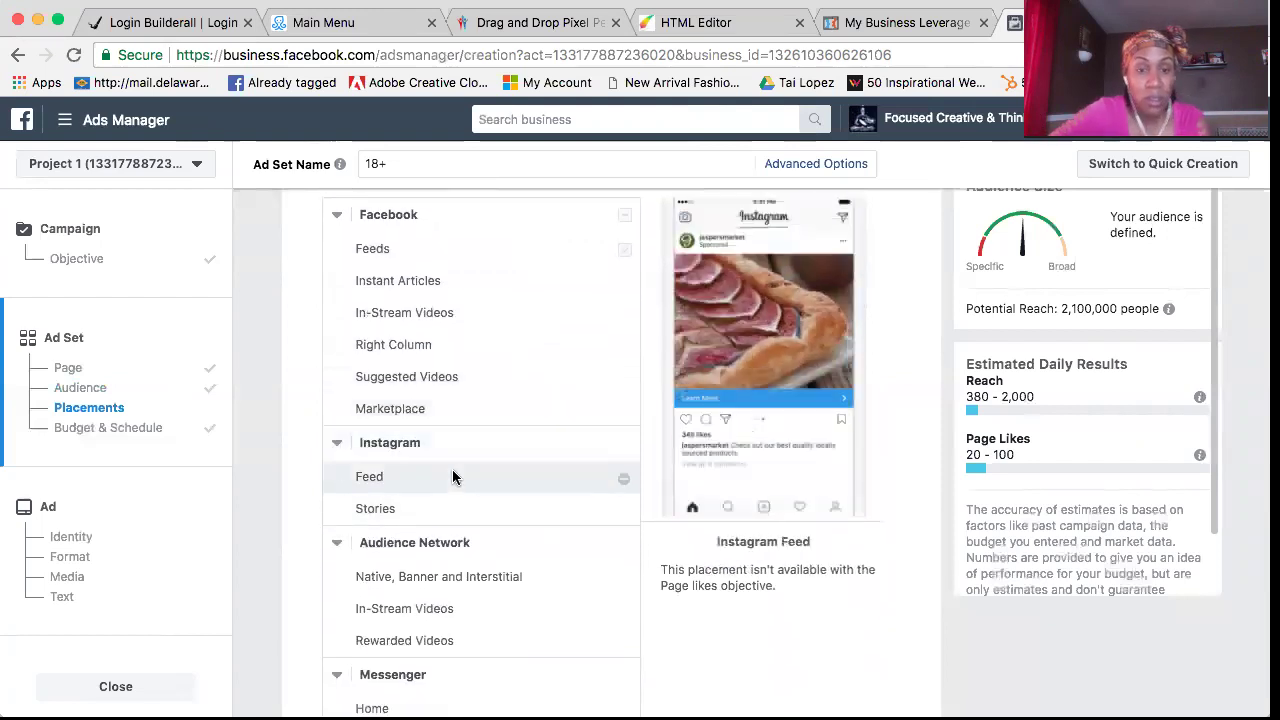
pyautogui.scroll(-2, 453, 477)
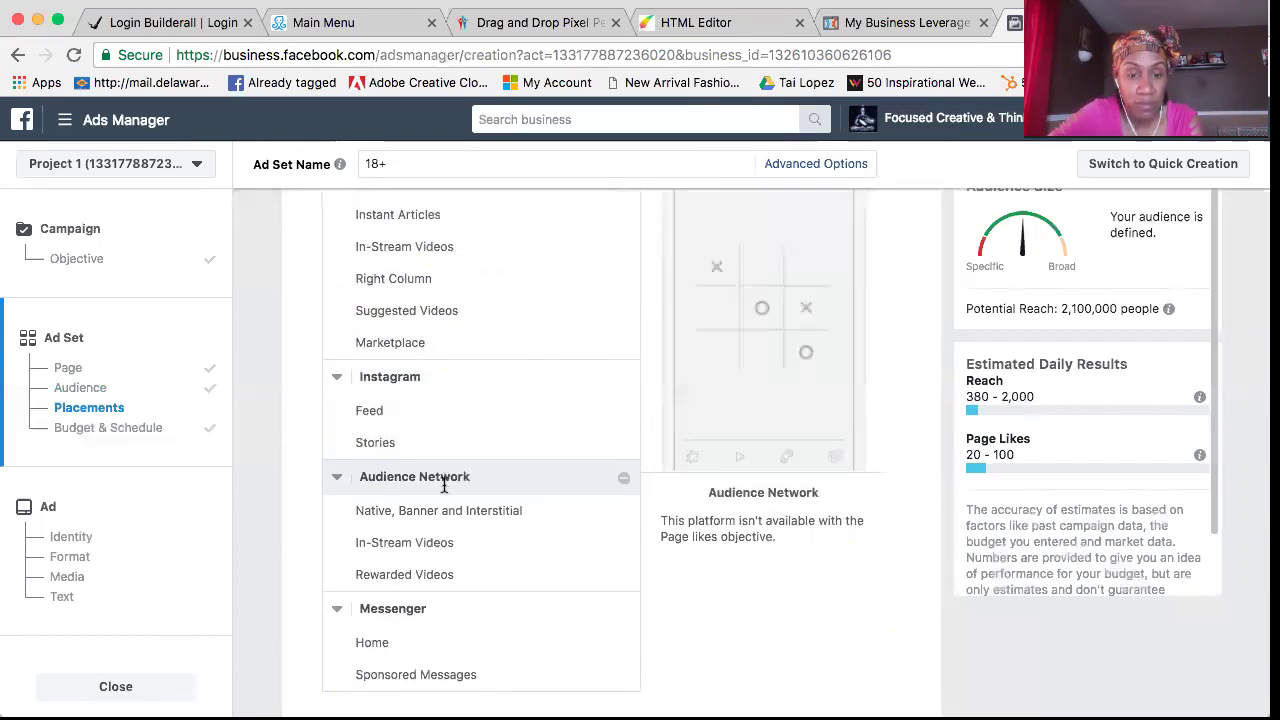
pyautogui.scroll(-3, 450, 482)
pyautogui.scroll(-1, 428, 398)
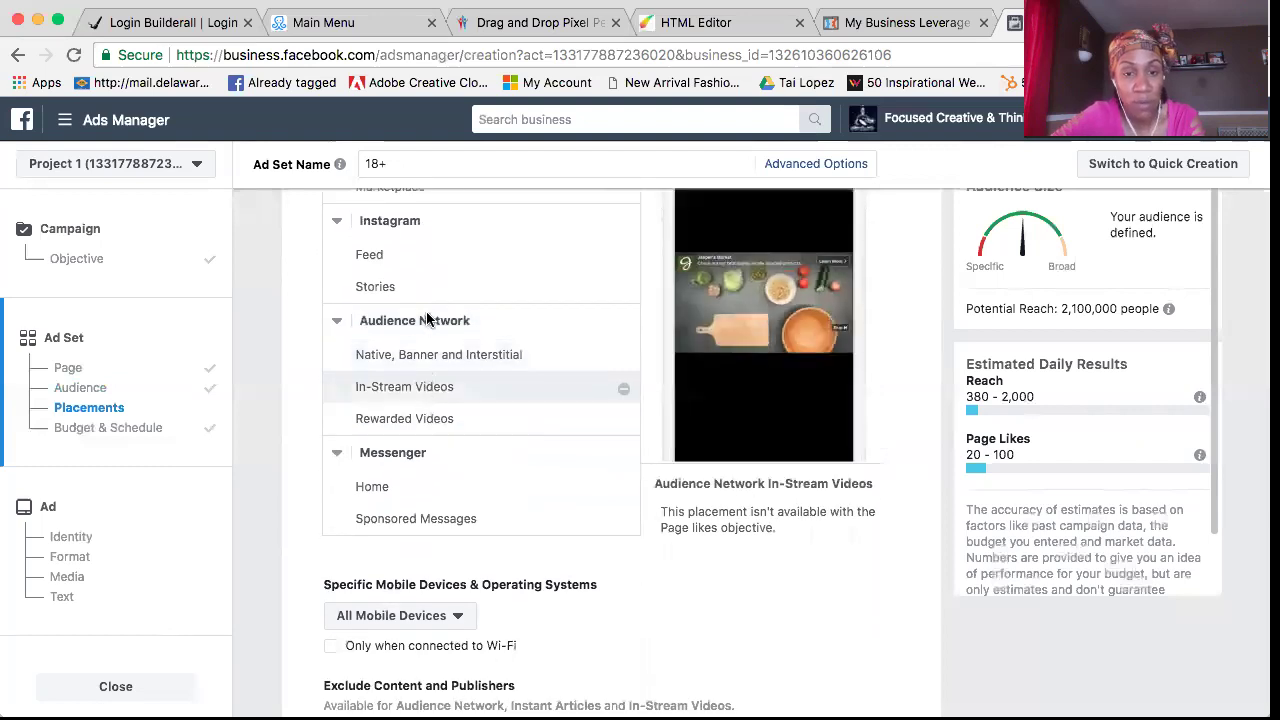
pyautogui.scroll(1, 478, 410)
pyautogui.scroll(-3, 478, 410)
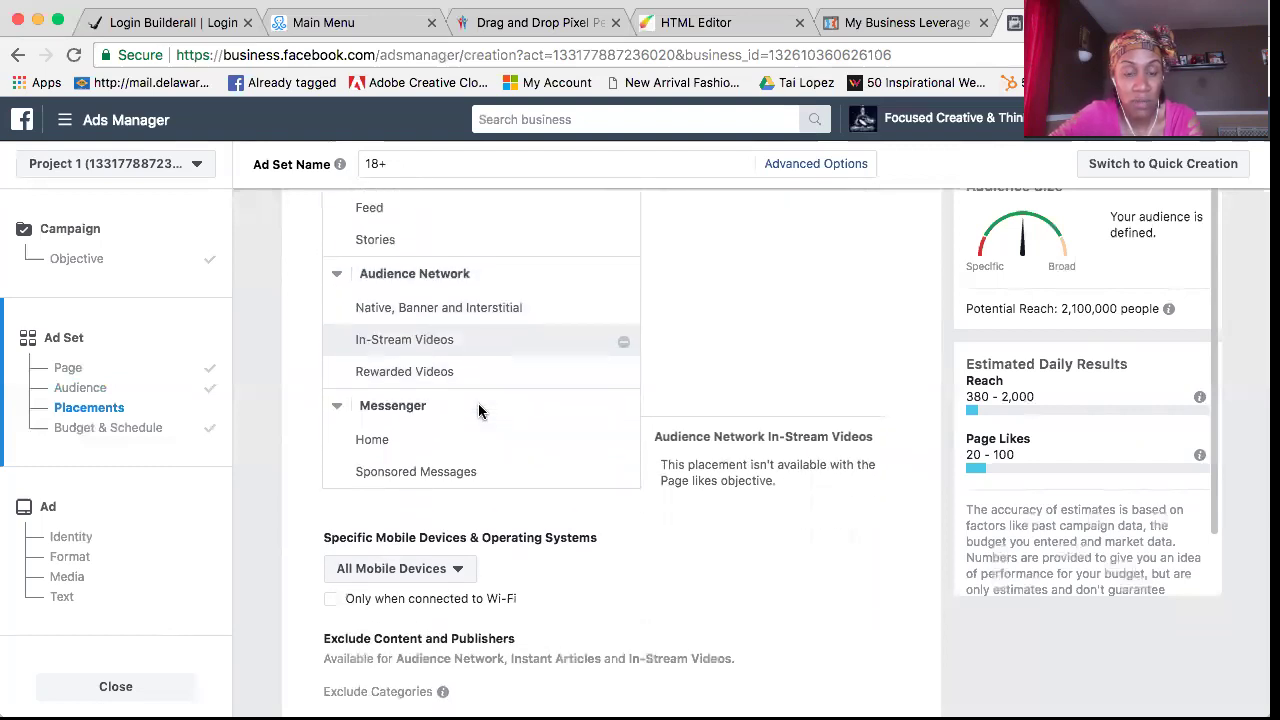
pyautogui.scroll(3, 478, 410)
pyautogui.scroll(10, 478, 410)
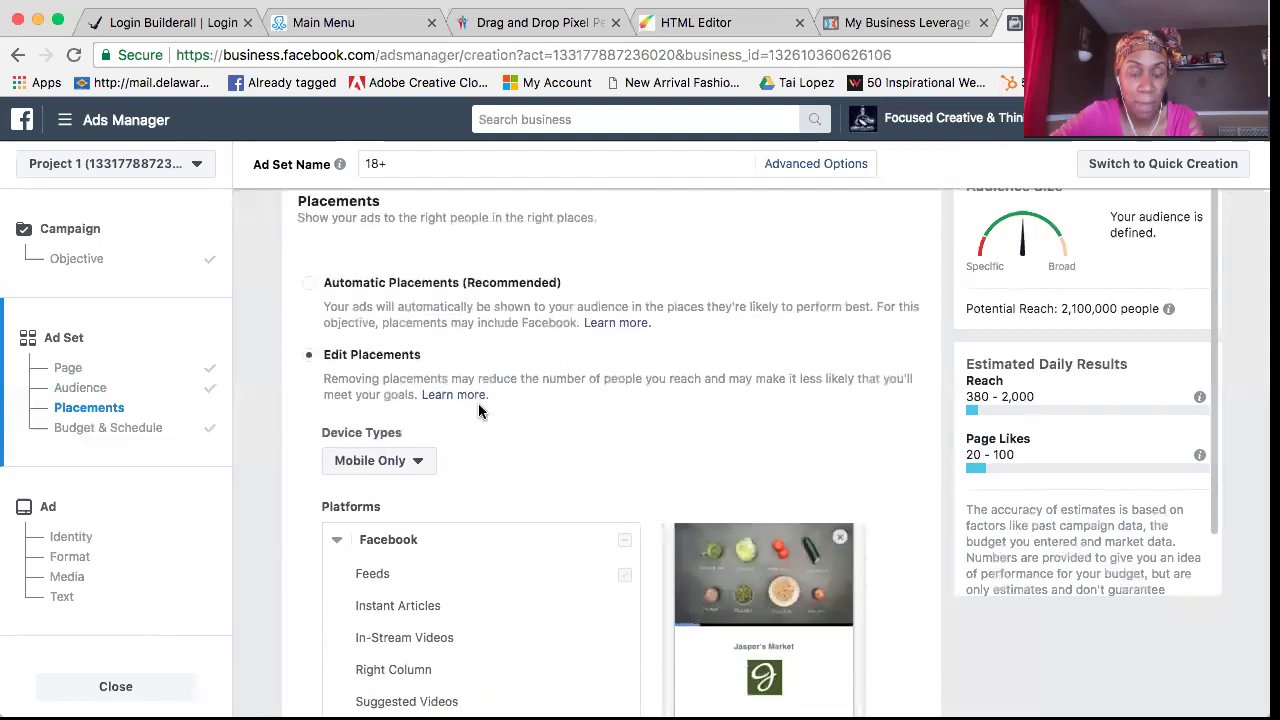
pyautogui.scroll(-5, 478, 410)
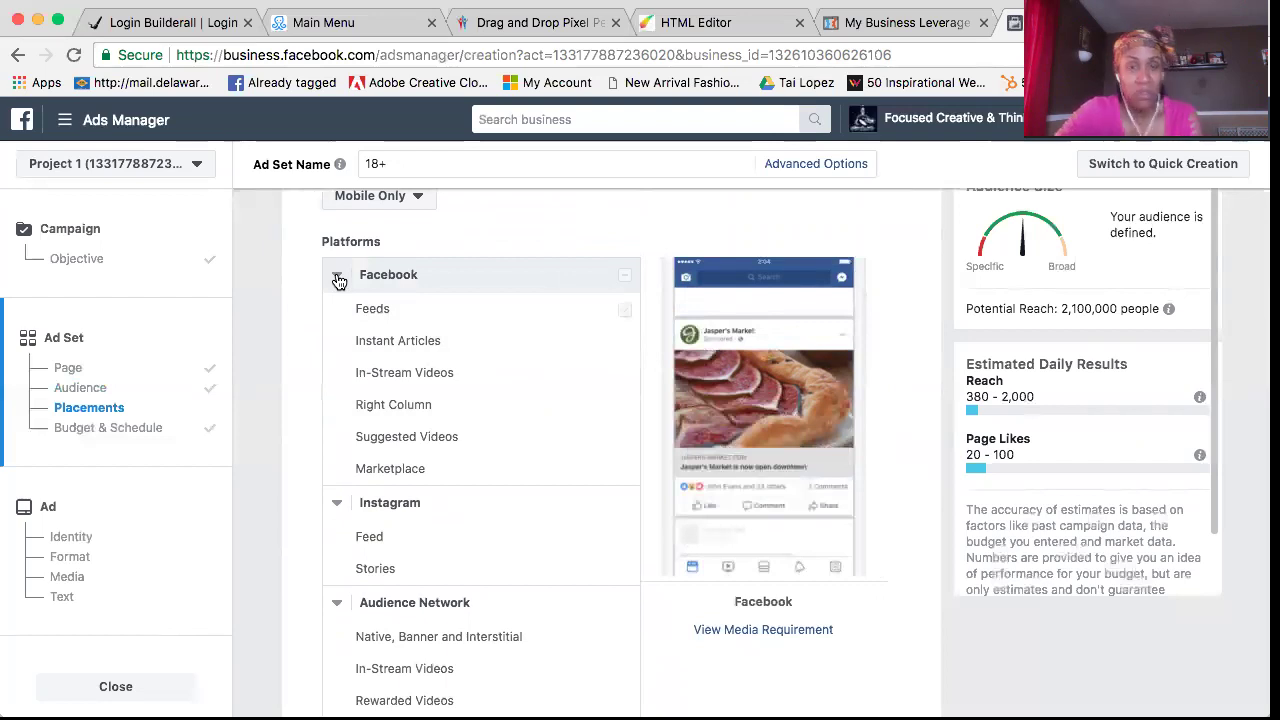
pyautogui.scroll(-4, 475, 303)
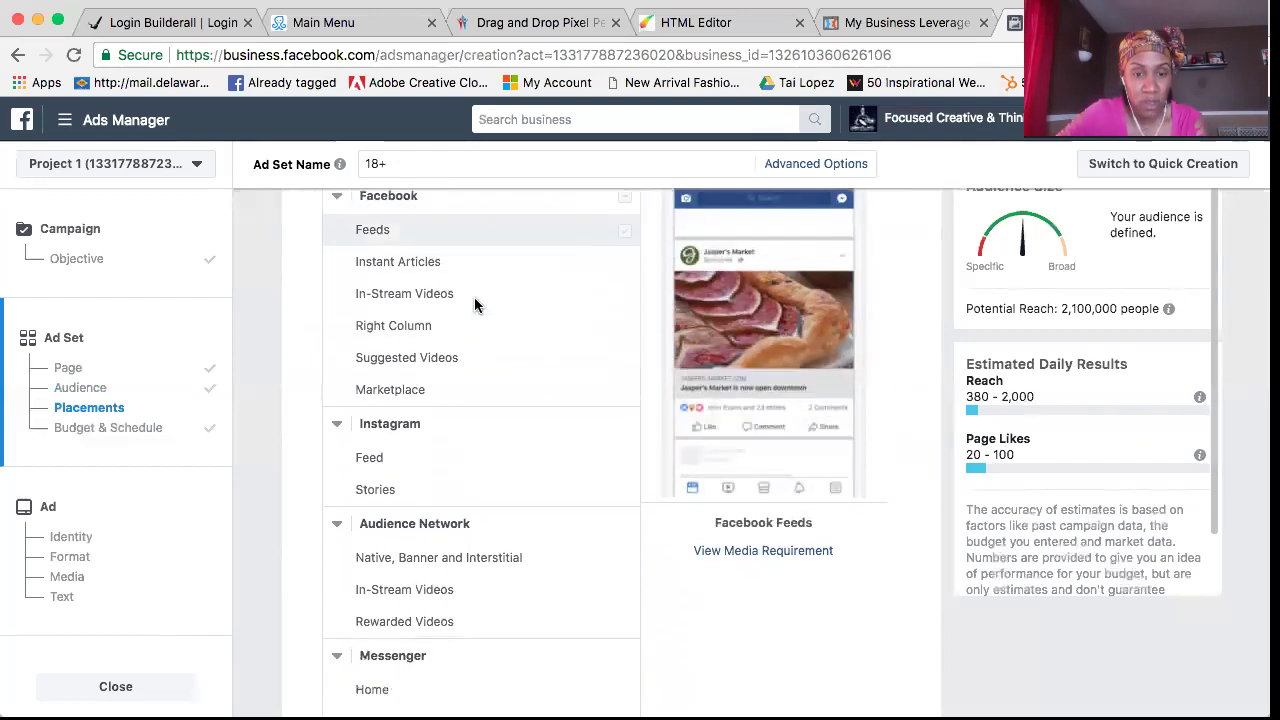
pyautogui.scroll(7, 475, 303)
pyautogui.scroll(1, 475, 303)
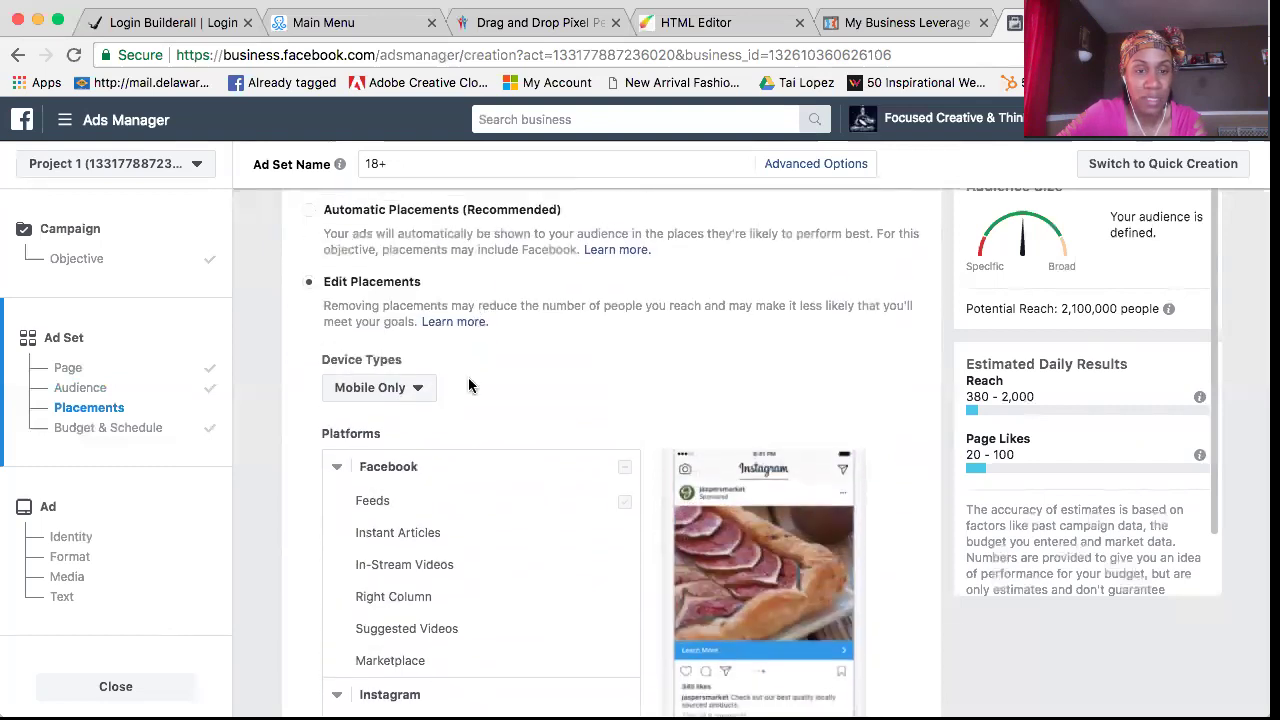
pyautogui.scroll(-1, 500, 405)
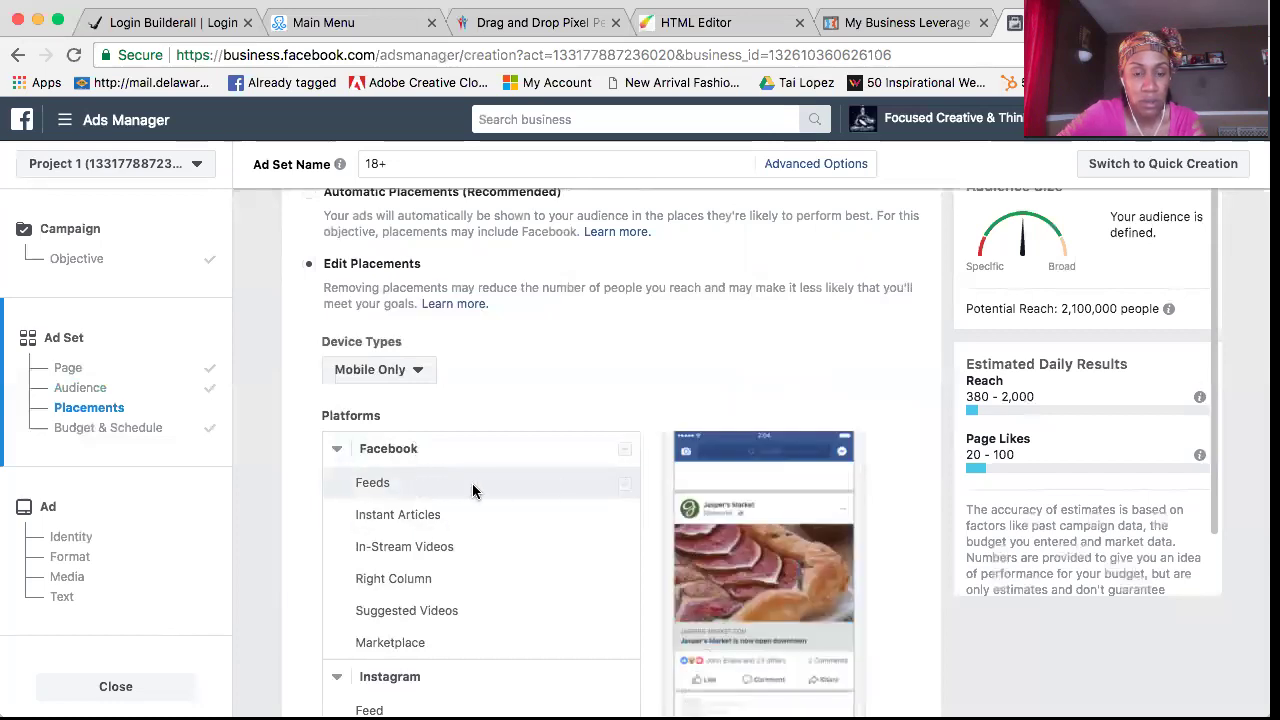
# Collapse and re-expand the Facebook platform group to inspect its Feeds and Marketplace placements
pyautogui.click(337, 448)
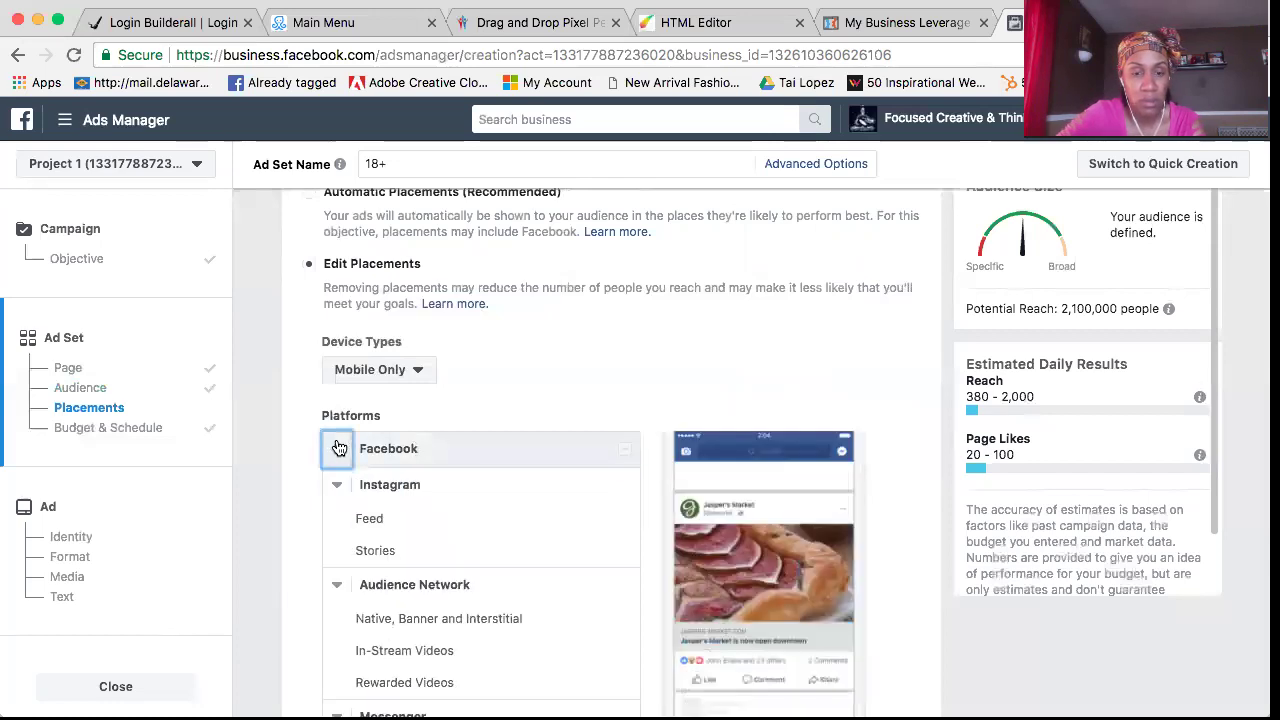
pyautogui.click(337, 448)
pyautogui.click(337, 448)
pyautogui.click(337, 448)
pyautogui.moveTo(629, 490)
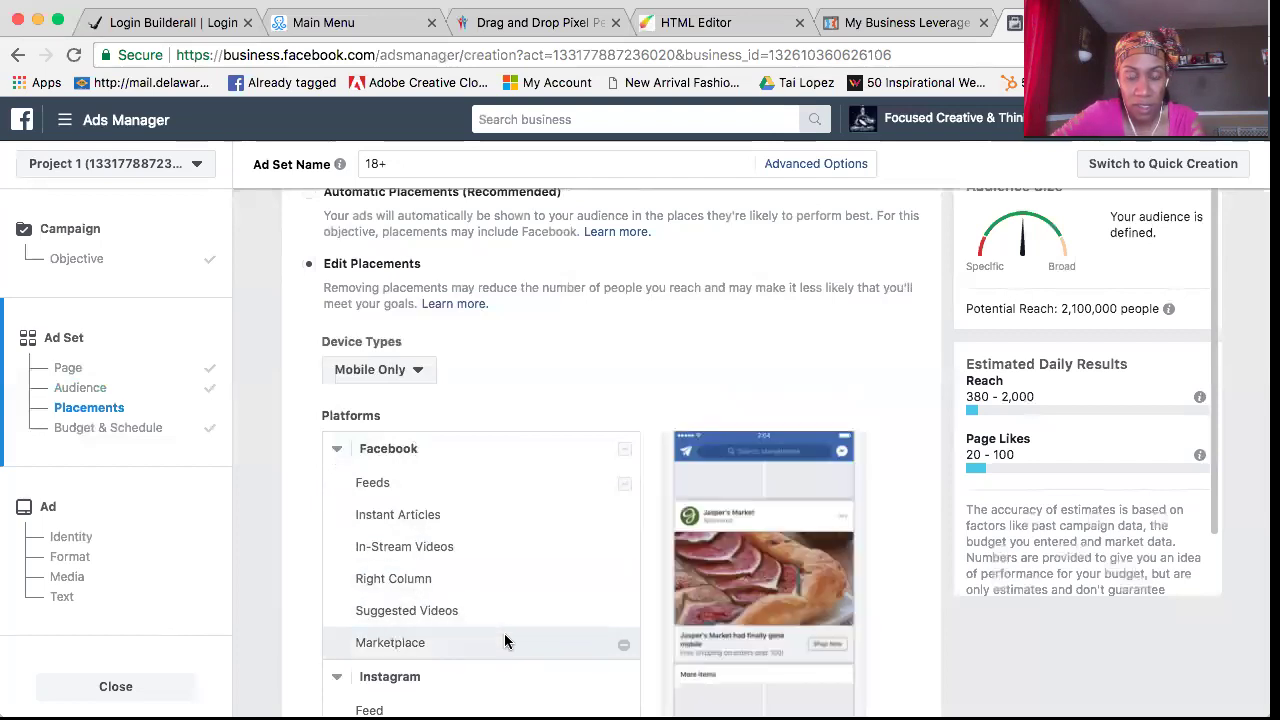
pyautogui.moveTo(626, 446)
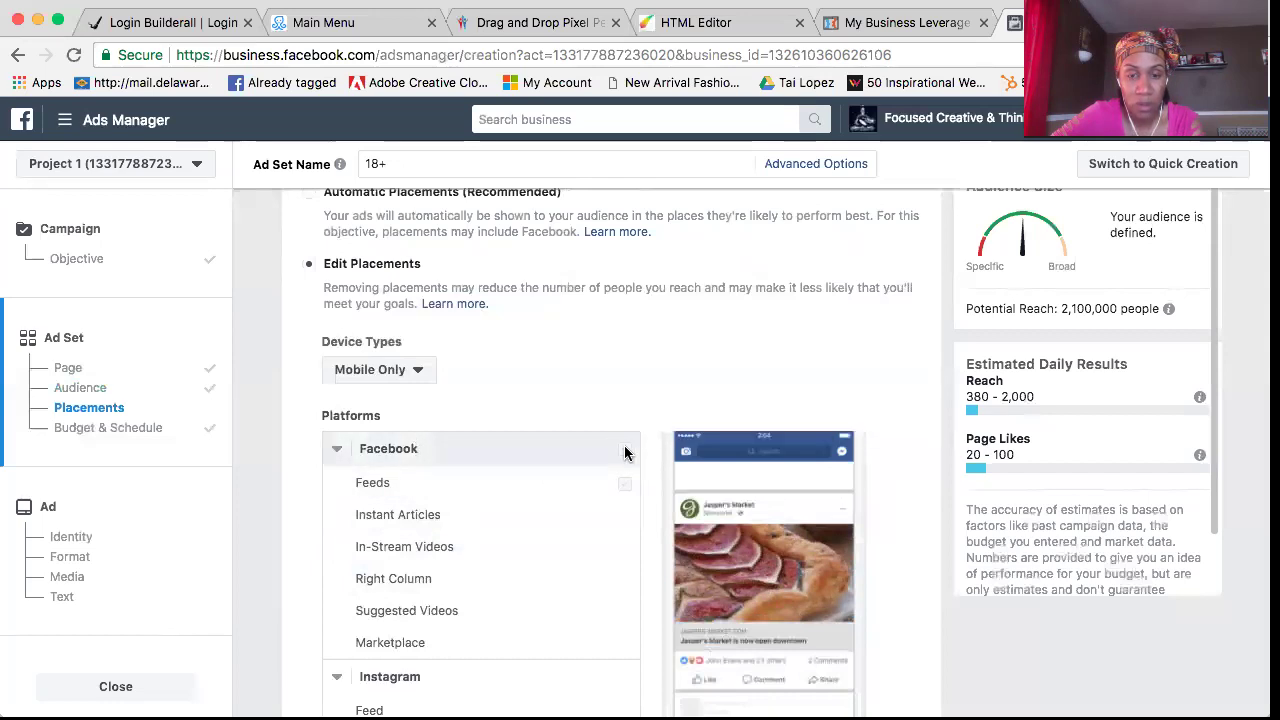
# Collapse the Messenger, Audience Network and Instagram groups in the platform list
pyautogui.scroll(-2, 473, 443)
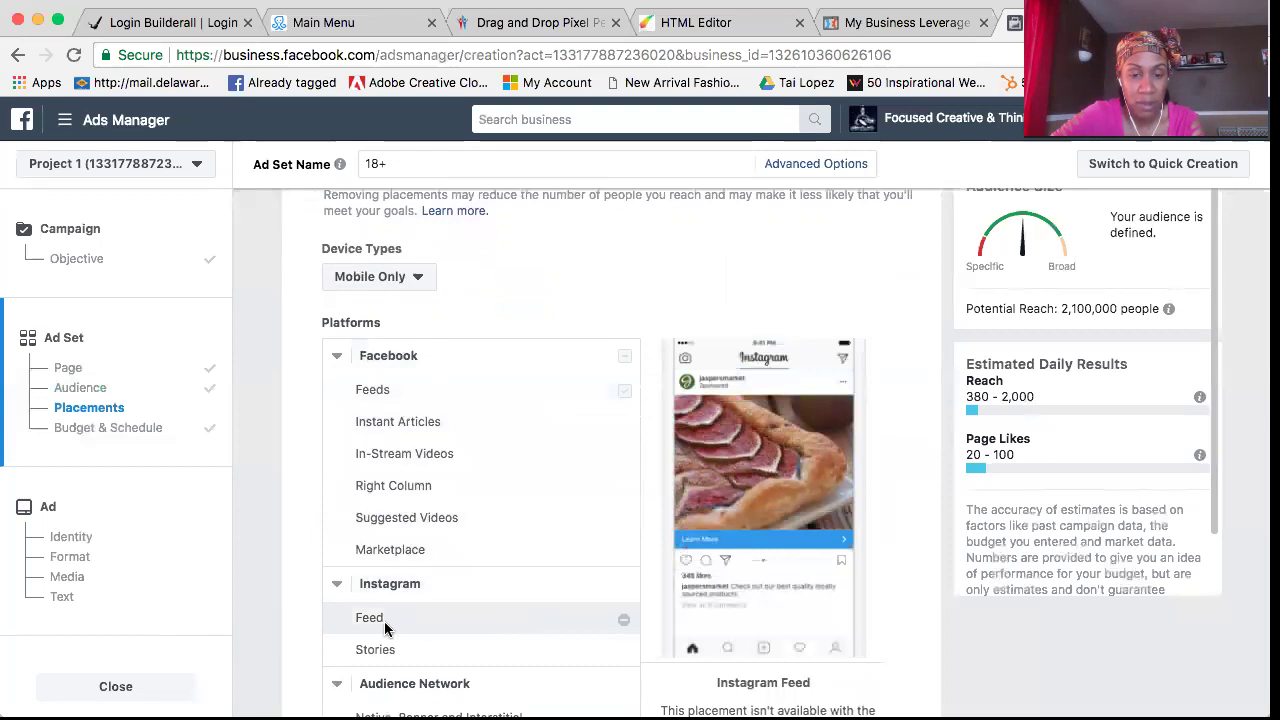
pyautogui.scroll(-2, 388, 624)
pyautogui.scroll(-7, 386, 623)
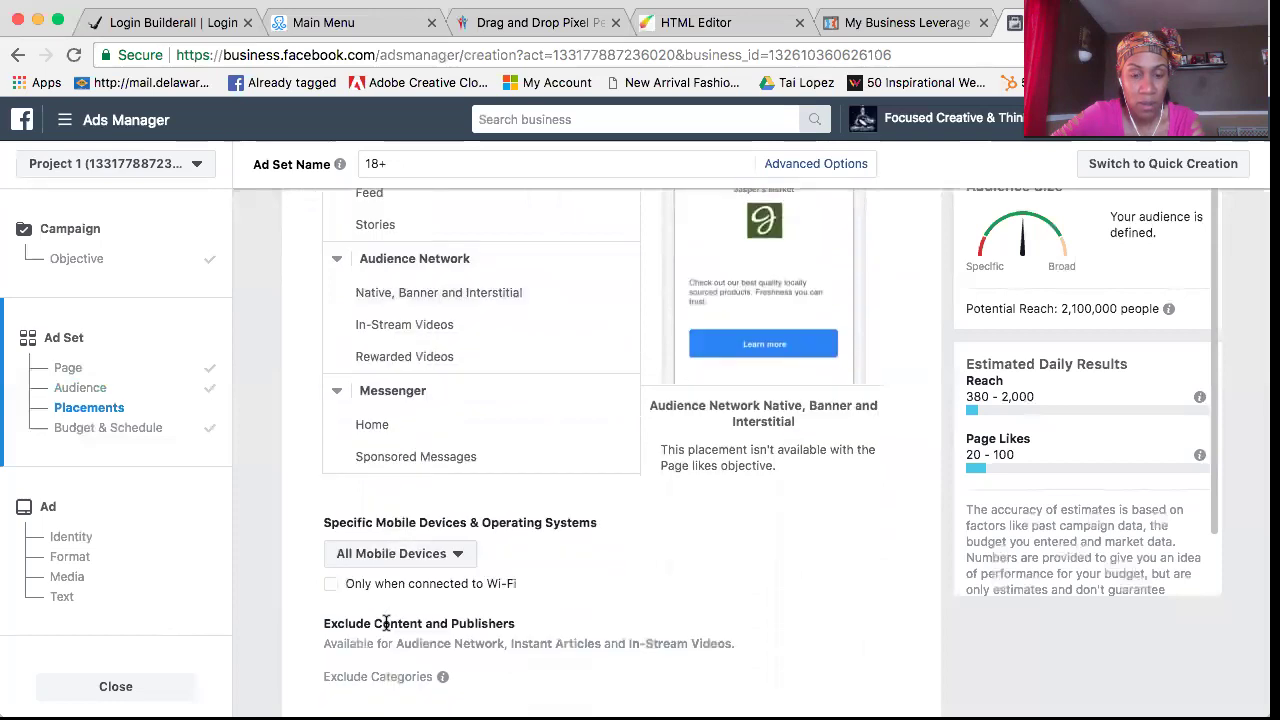
pyautogui.click(337, 393)
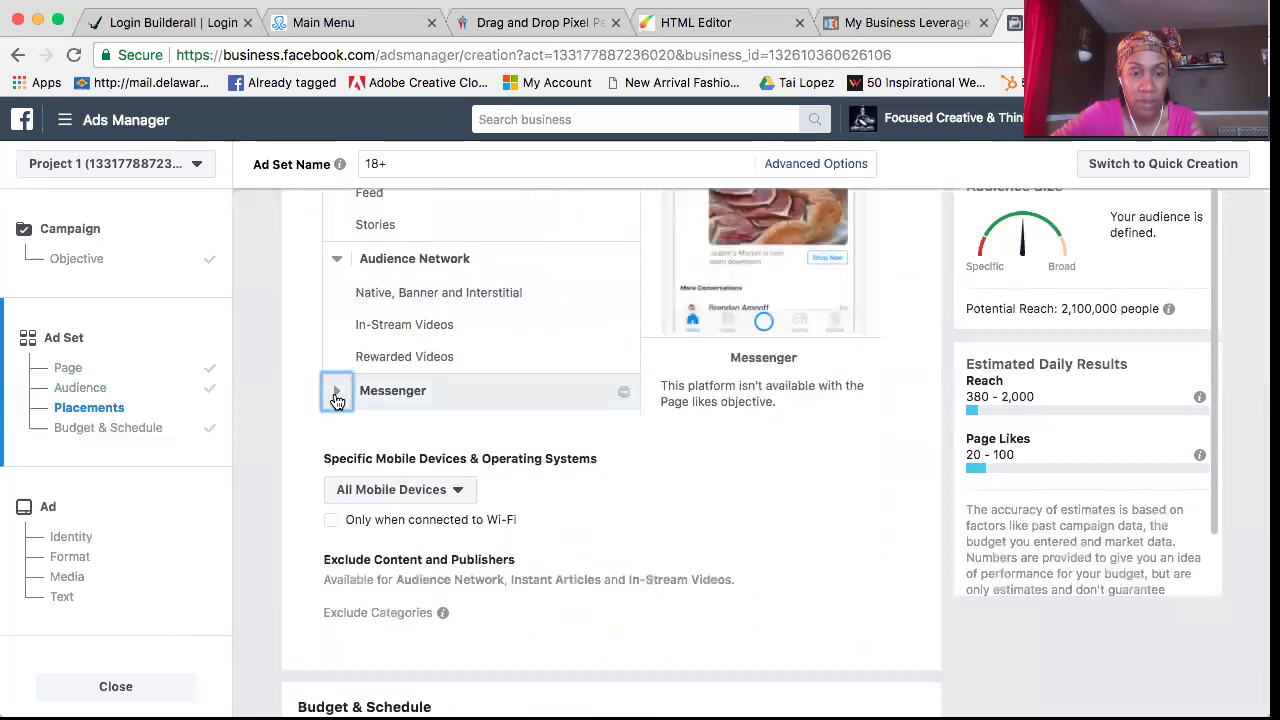
pyautogui.click(338, 259)
pyautogui.scroll(3, 340, 258)
pyautogui.click(337, 292)
pyautogui.scroll(2, 339, 310)
pyautogui.scroll(5, 339, 310)
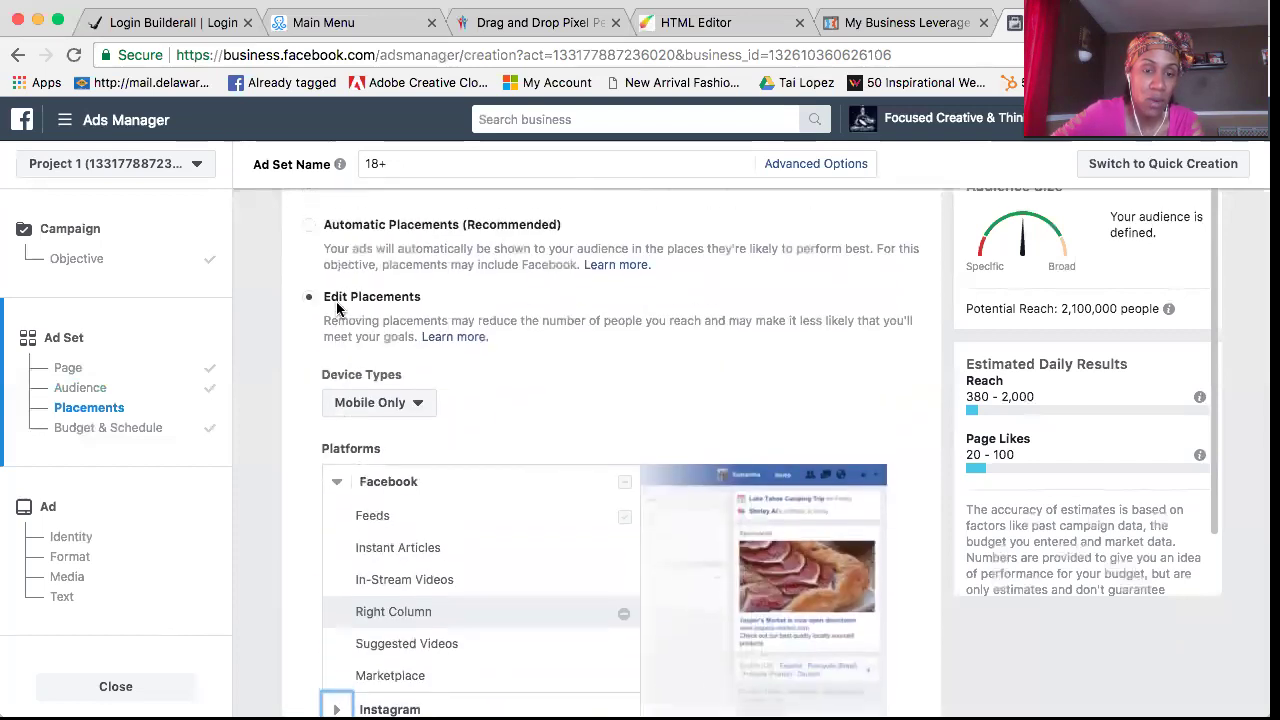
# Review the edited placements once more and switch the ad set back to Automatic Placements
pyautogui.scroll(-5, 578, 394)
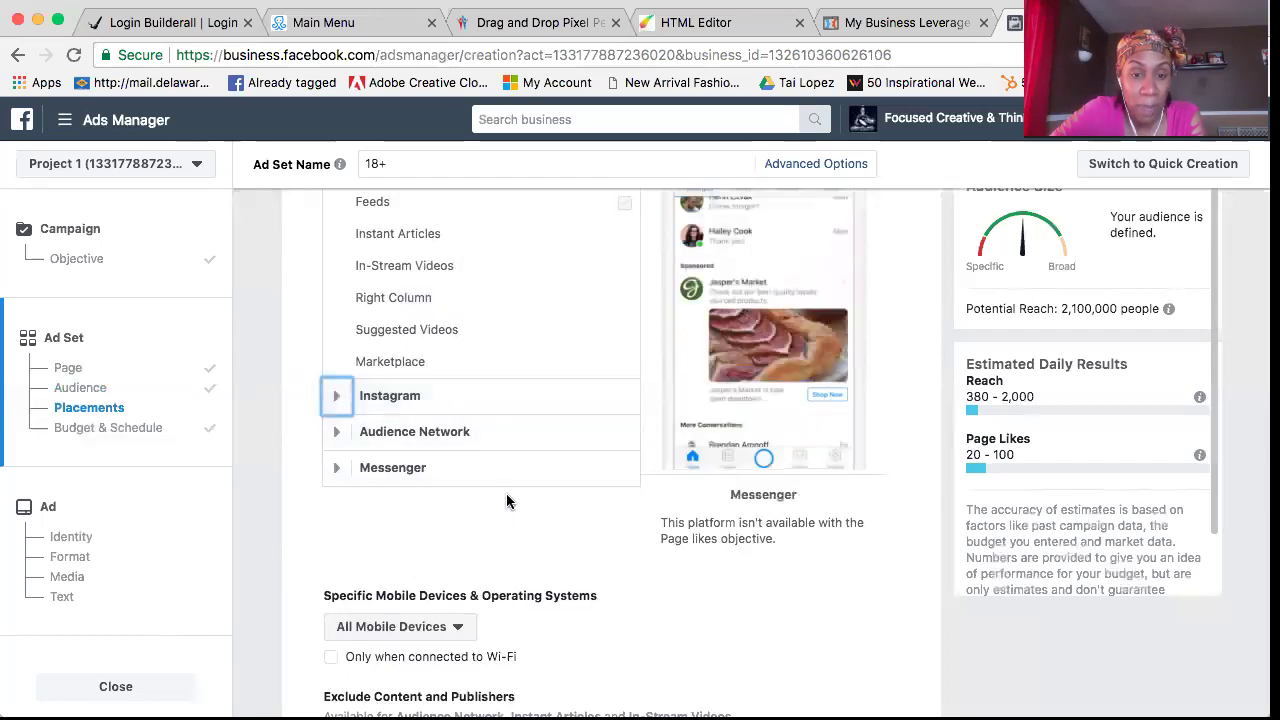
pyautogui.scroll(5, 509, 503)
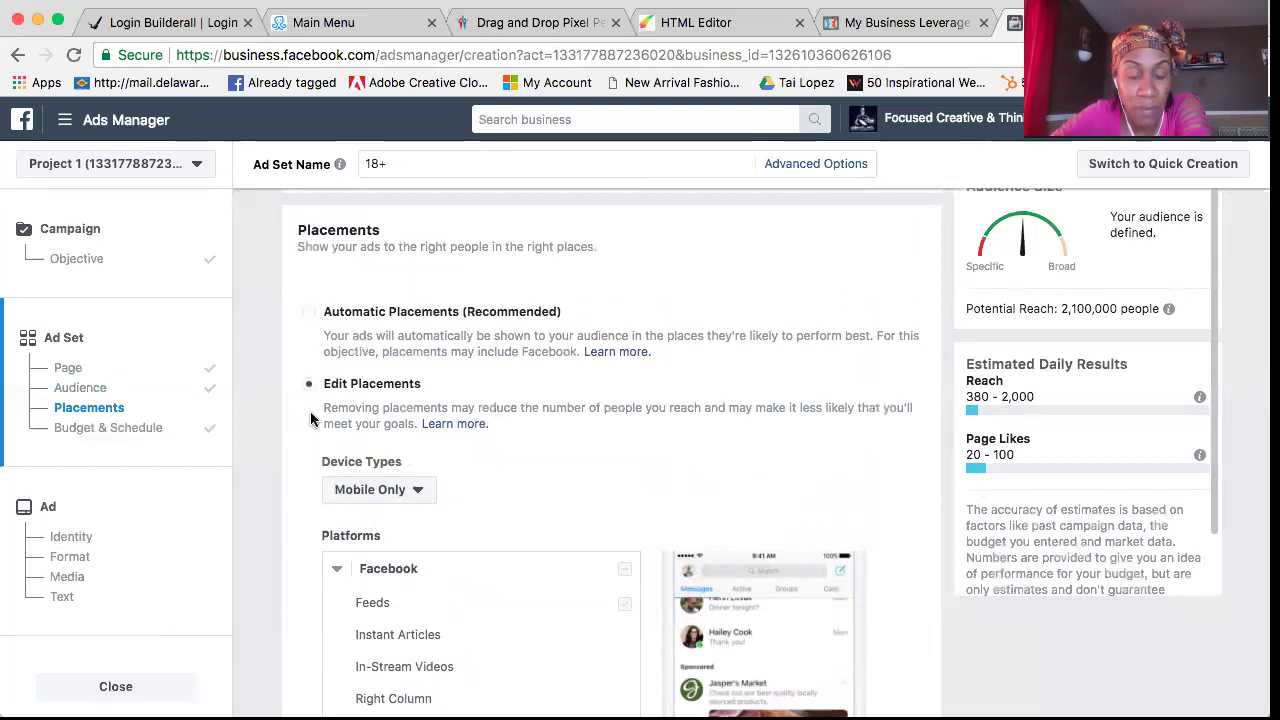
pyautogui.scroll(-3, 518, 494)
pyautogui.scroll(-2, 518, 494)
pyautogui.scroll(4, 518, 494)
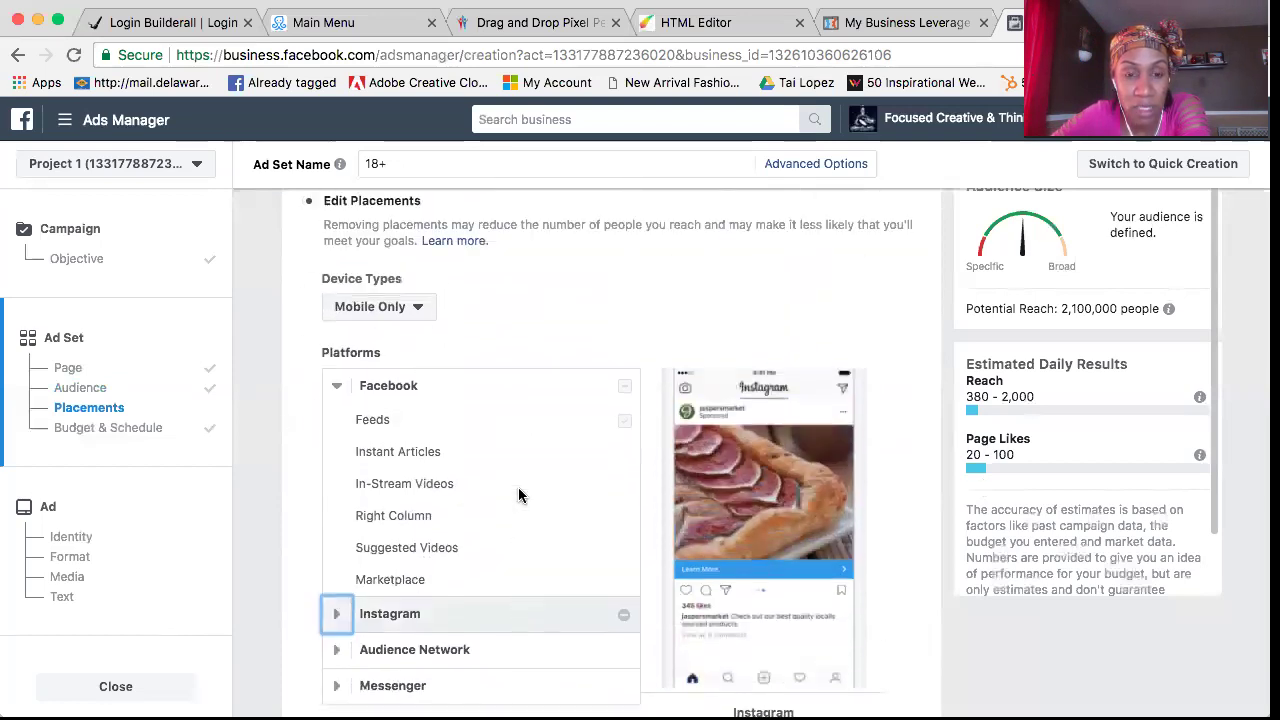
pyautogui.click(310, 230)
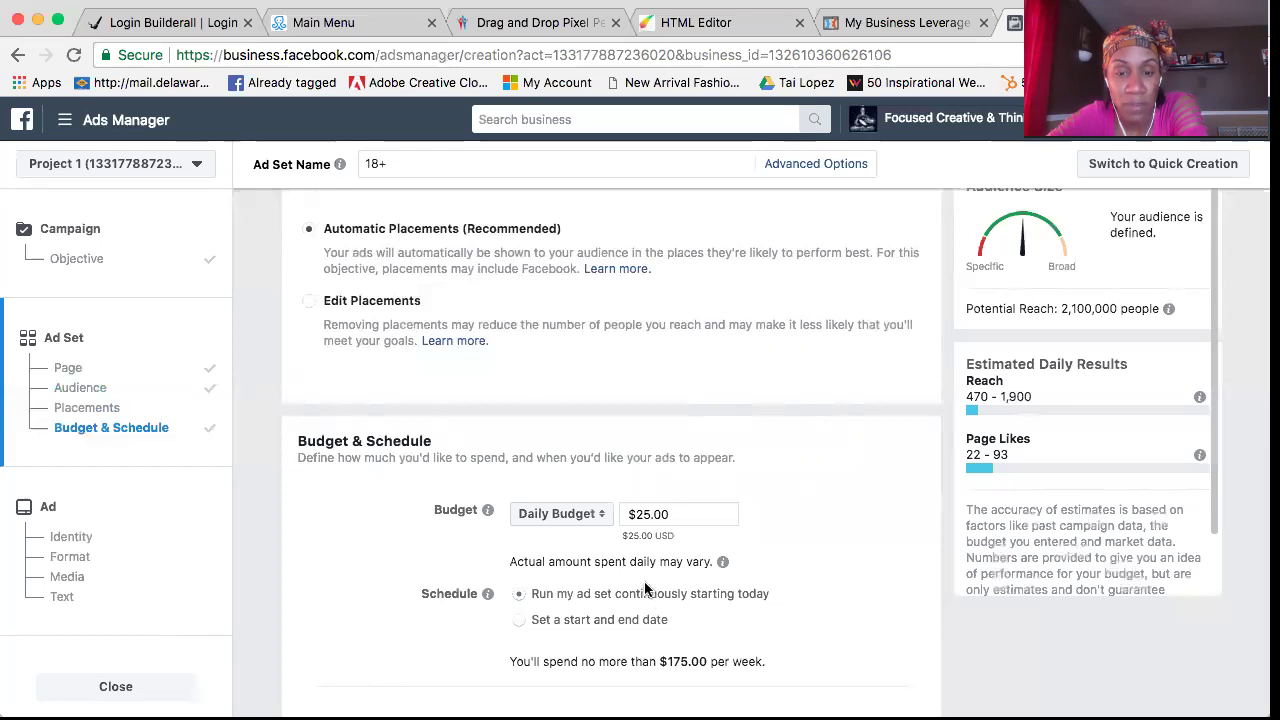
# Set the ad set's daily budget to $5.00 and check the resulting schedule and spend settings
pyautogui.click(678, 510)
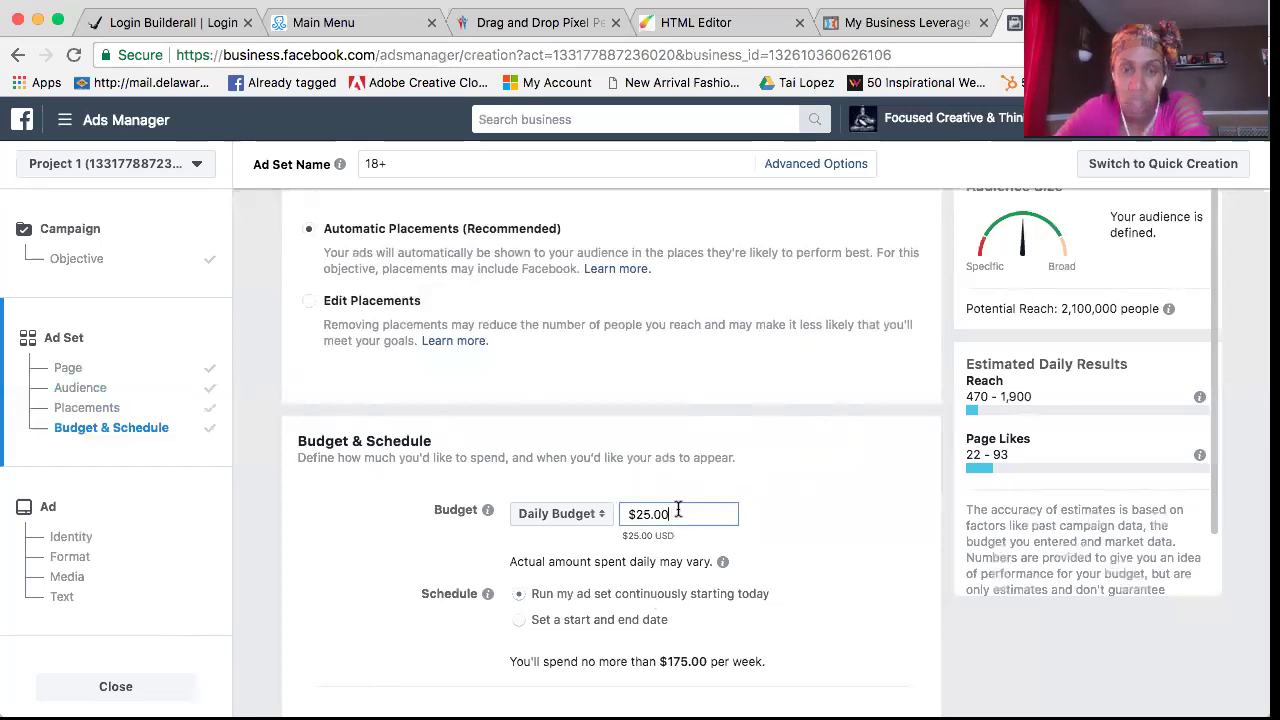
pyautogui.press('BackSpace')
pyautogui.press('BackSpace')
pyautogui.press('BackSpace')
pyautogui.press('BackSpace')
pyautogui.press('BackSpace')
pyautogui.press('BackSpace')
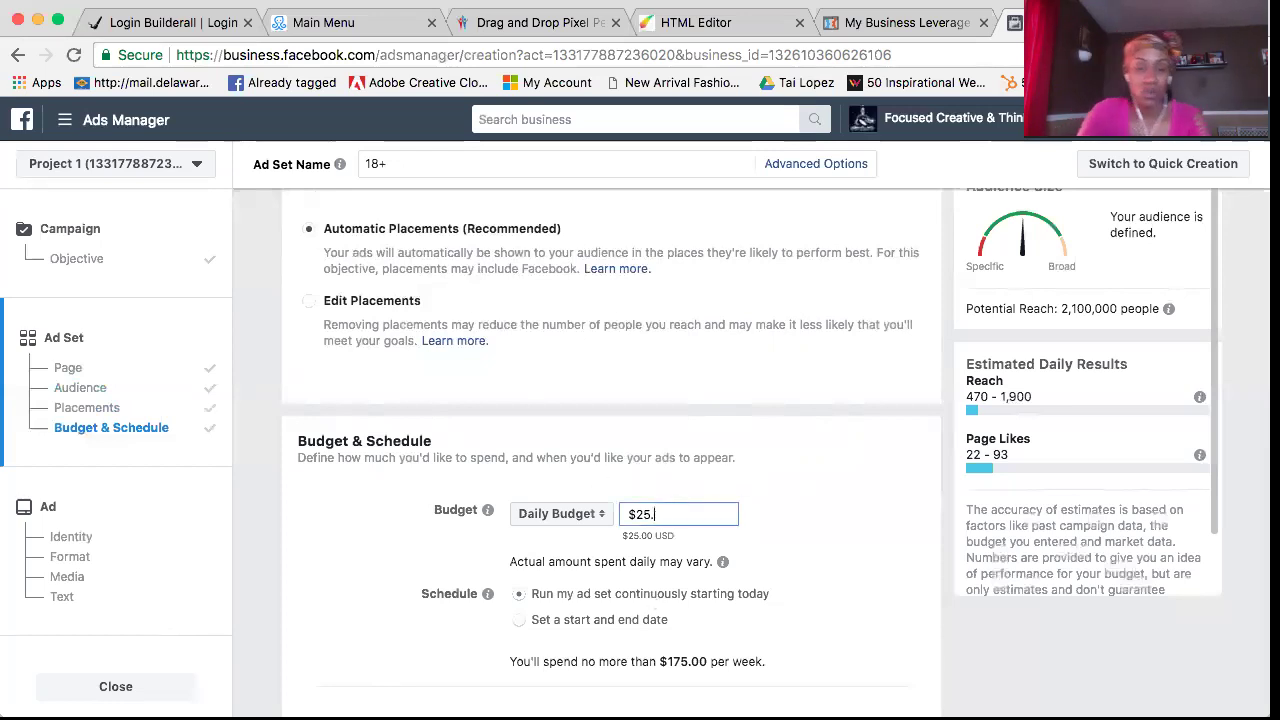
pyautogui.write('5.00')
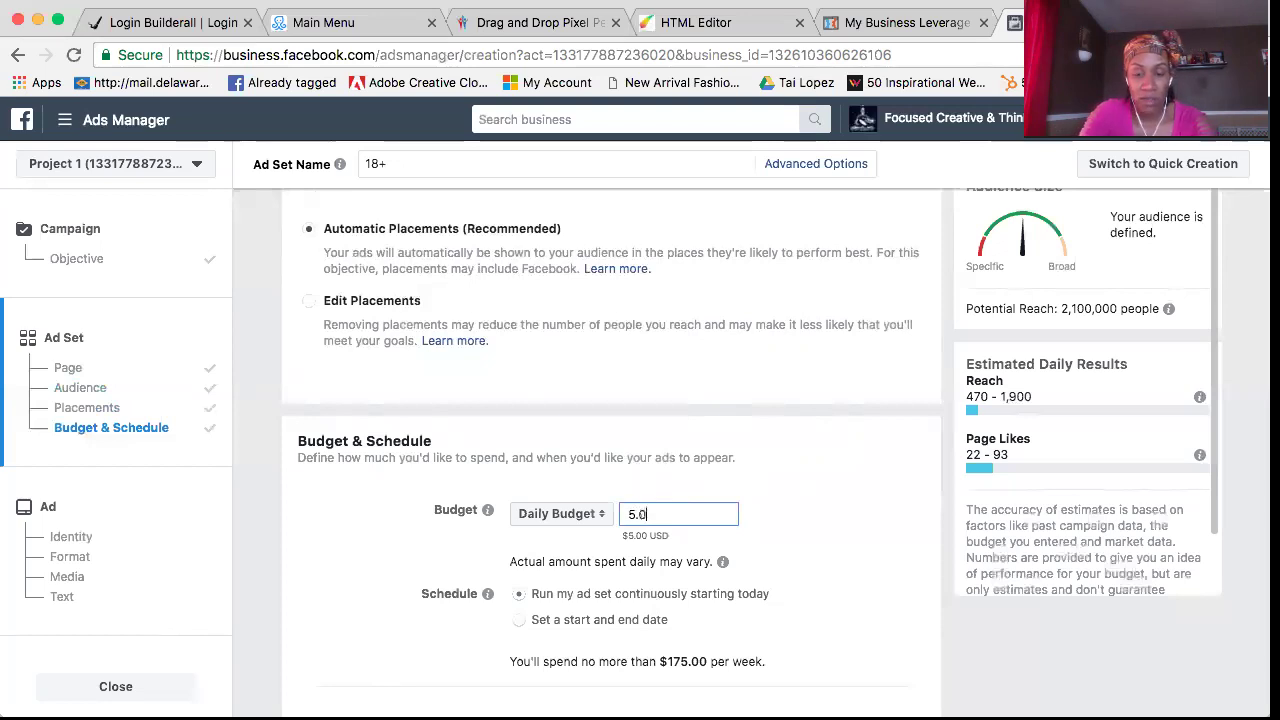
pyautogui.click(865, 480)
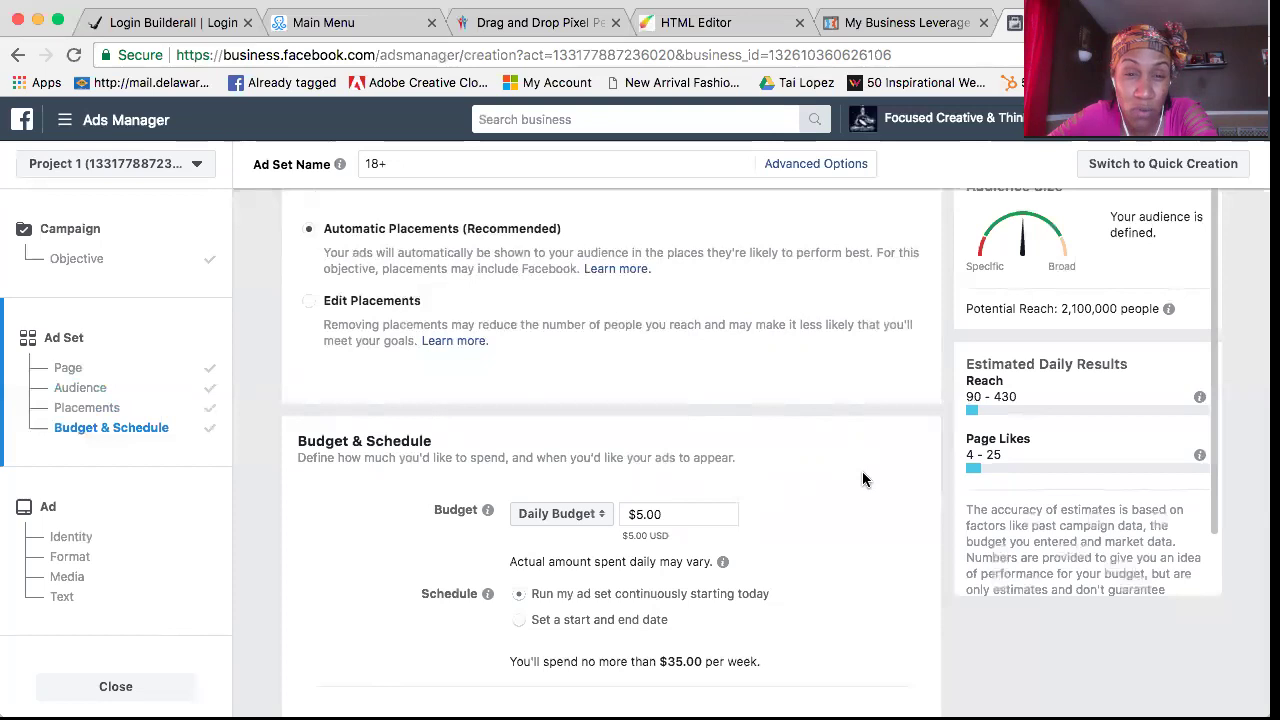
pyautogui.scroll(-1, 865, 480)
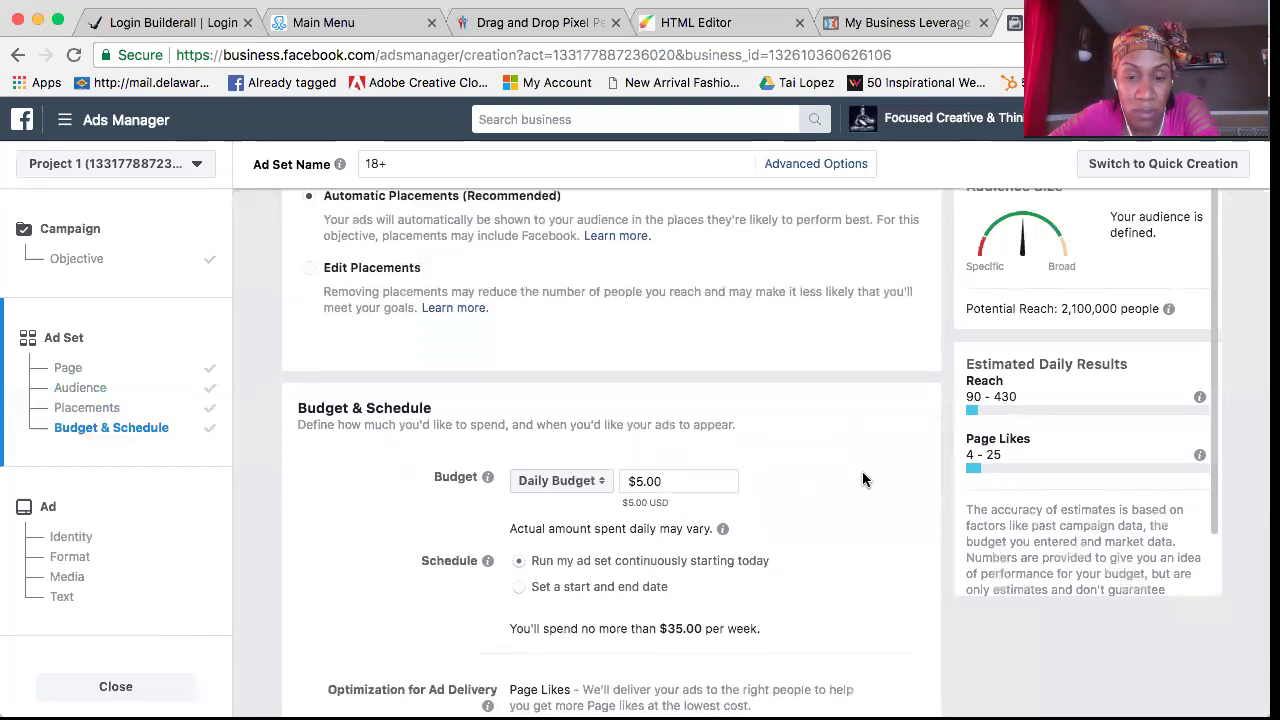
pyautogui.scroll(-1, 865, 480)
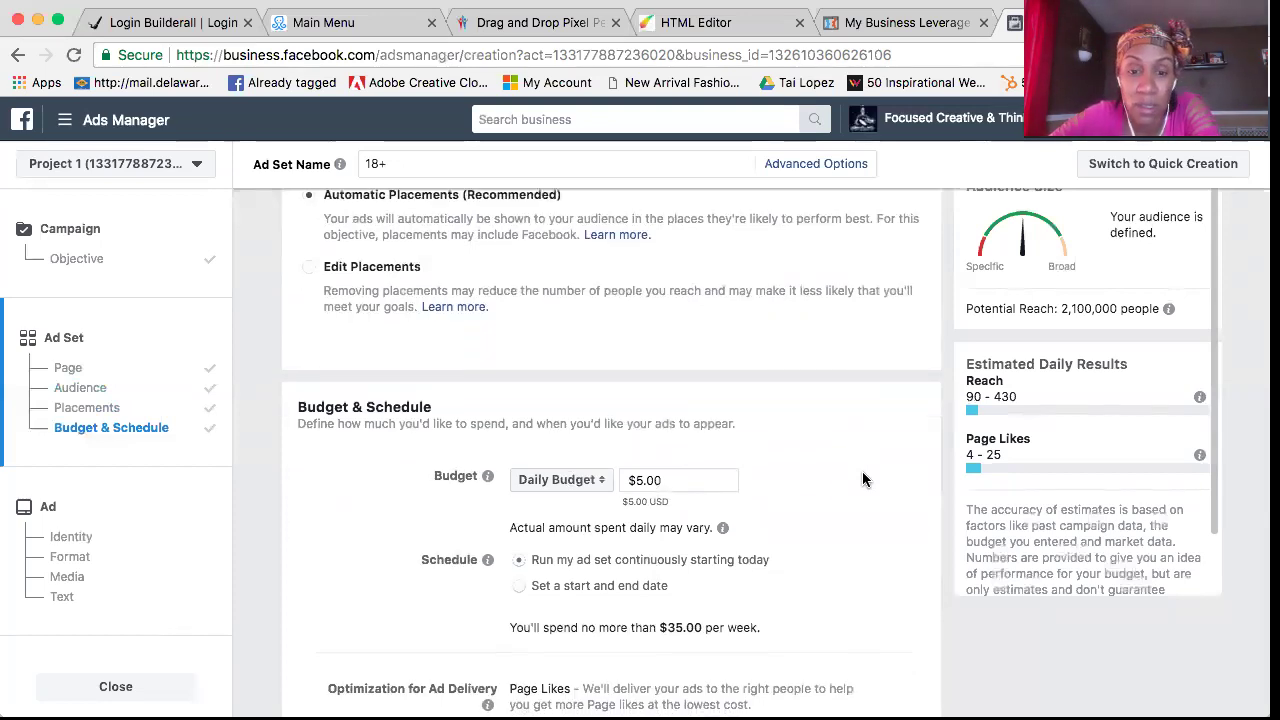
# Review the ad set's schedule, optimization, bid strategy and delivery settings, and continue to the ad setup
pyautogui.scroll(-2, 865, 480)
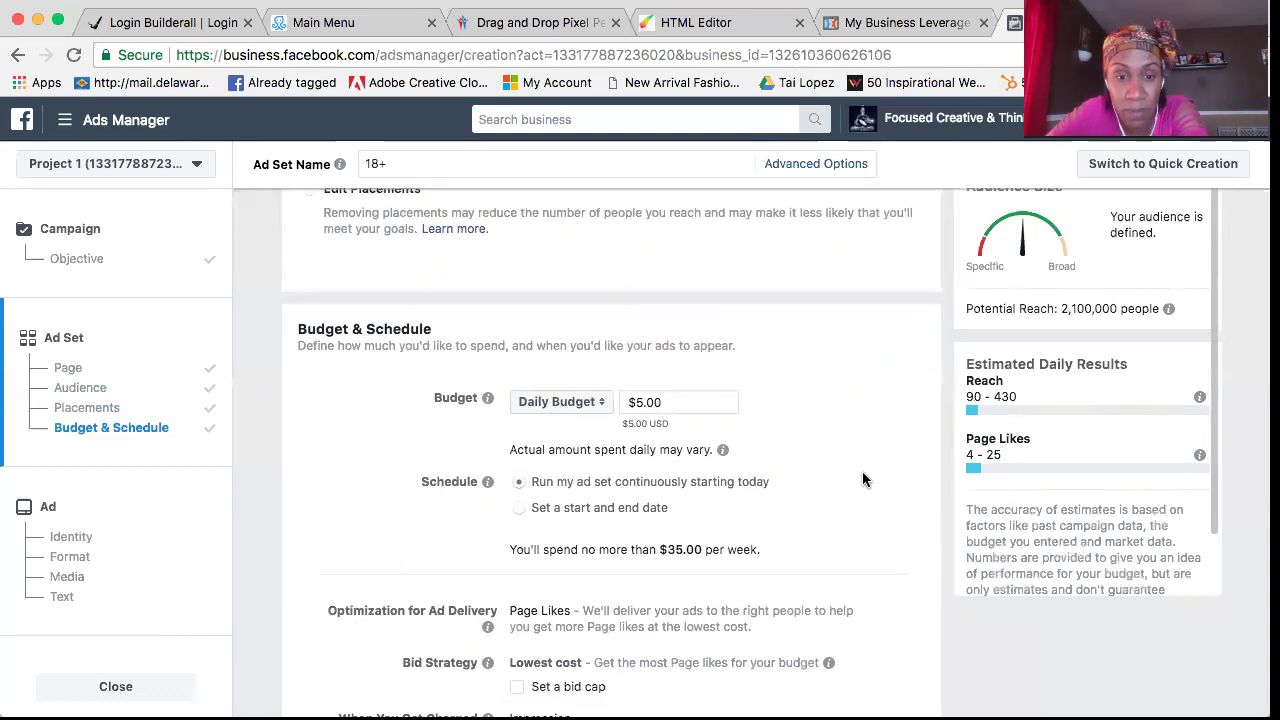
pyautogui.scroll(-3, 857, 434)
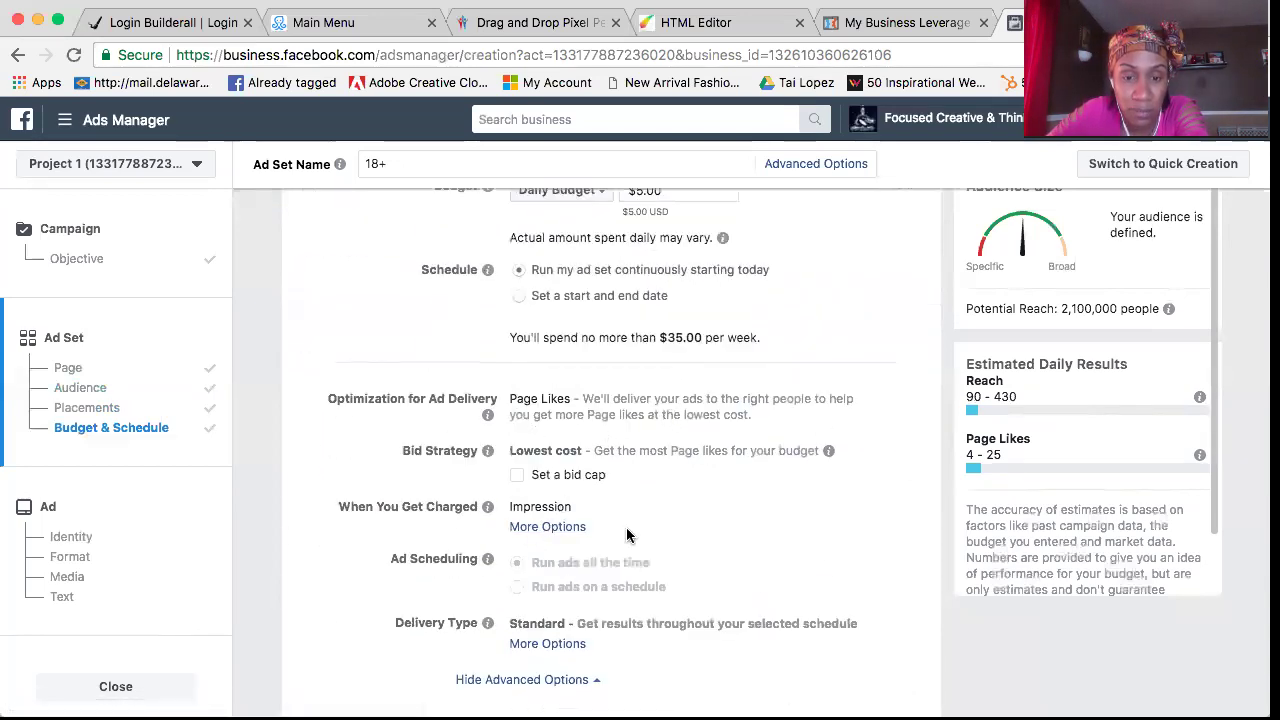
pyautogui.scroll(3, 642, 514)
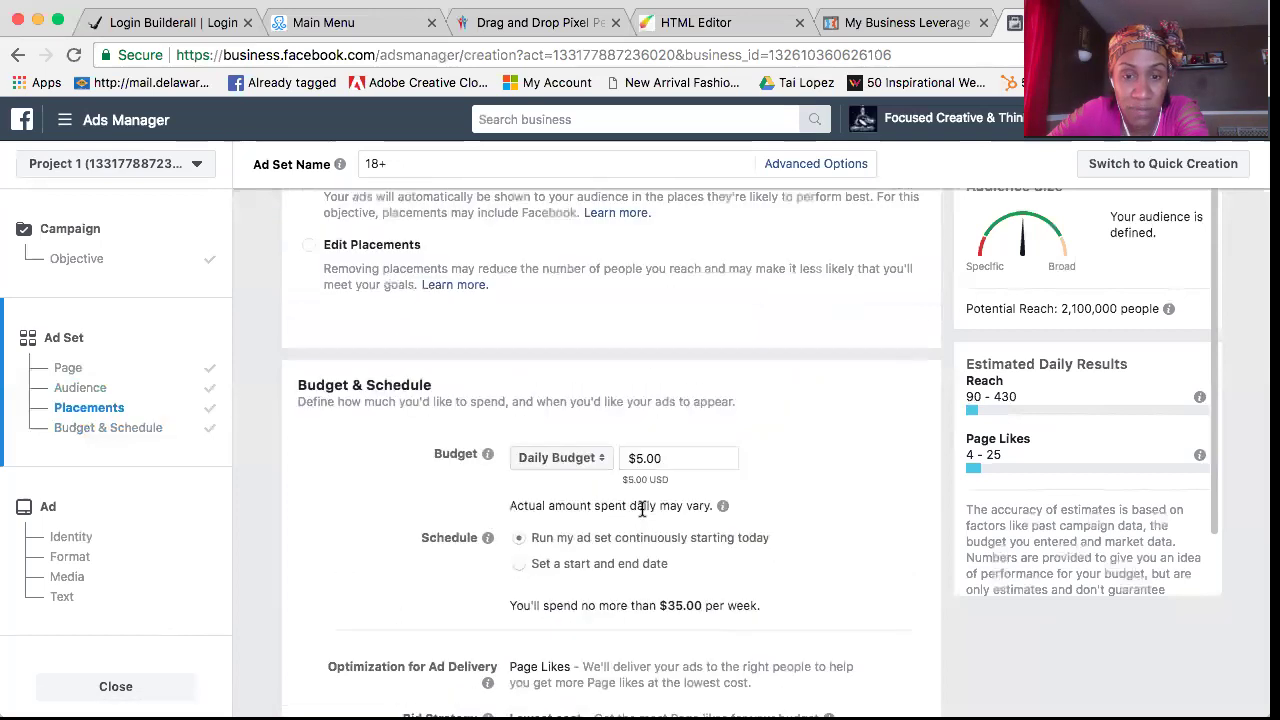
pyautogui.scroll(-3, 642, 514)
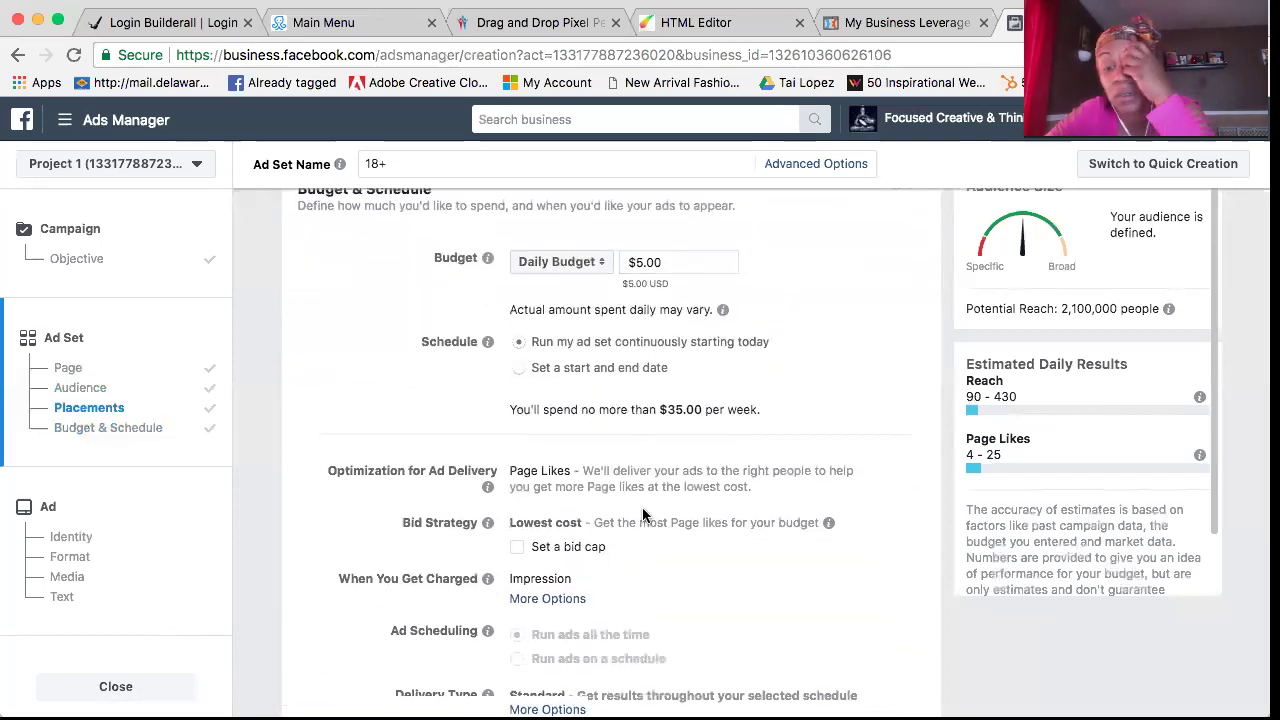
pyautogui.scroll(-1, 642, 514)
pyautogui.scroll(-2, 642, 514)
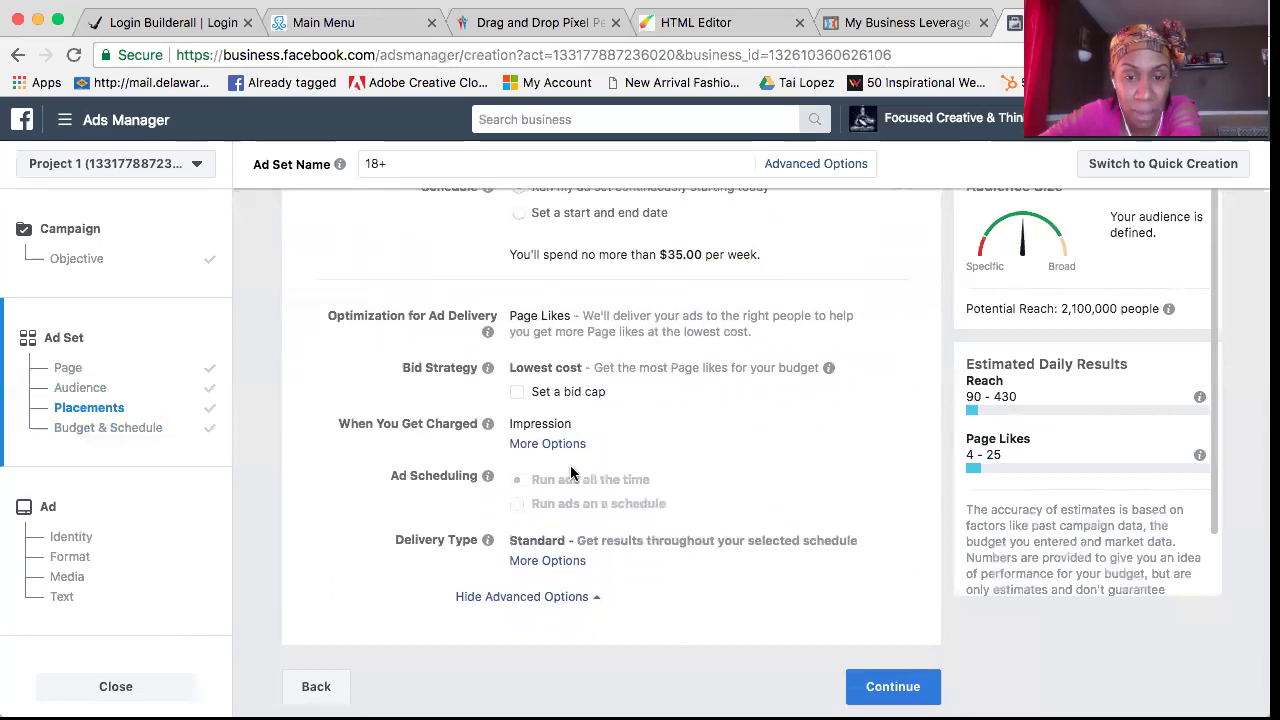
pyautogui.click(877, 678)
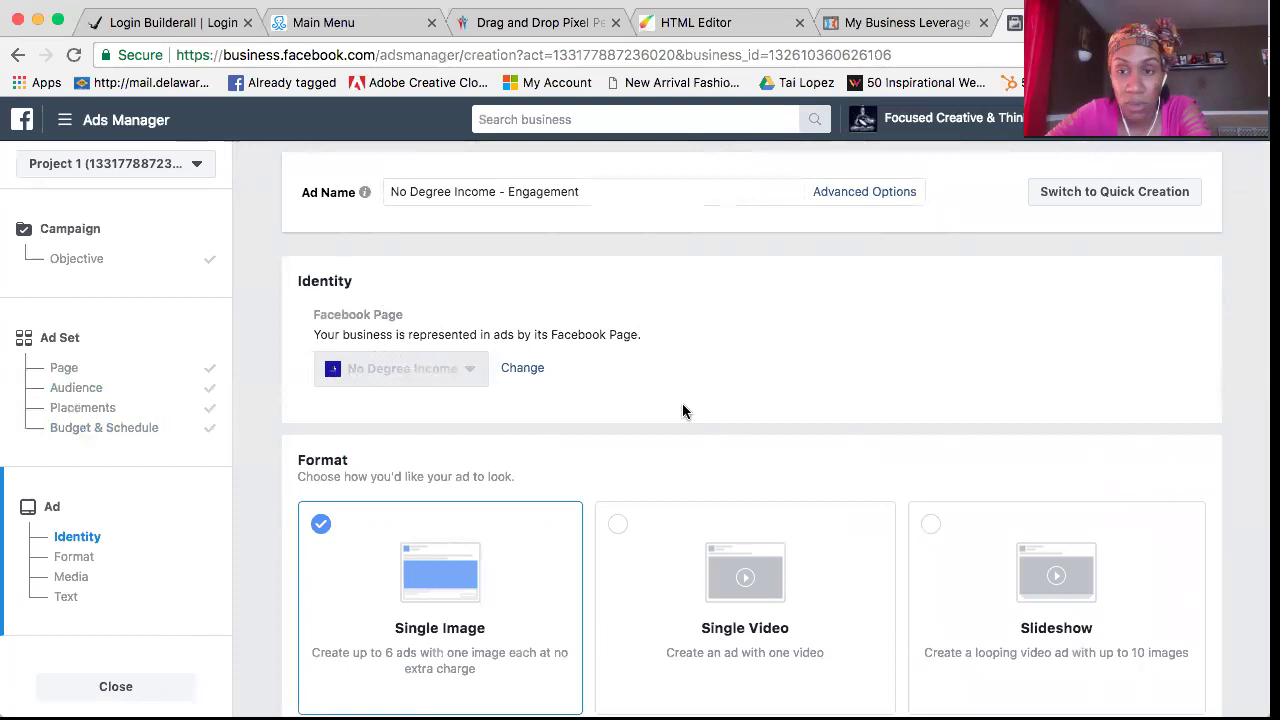
# Extend the ad text after "entrepreneurial spirit" with "! Check out and like my page"
pyautogui.scroll(-1, 682, 410)
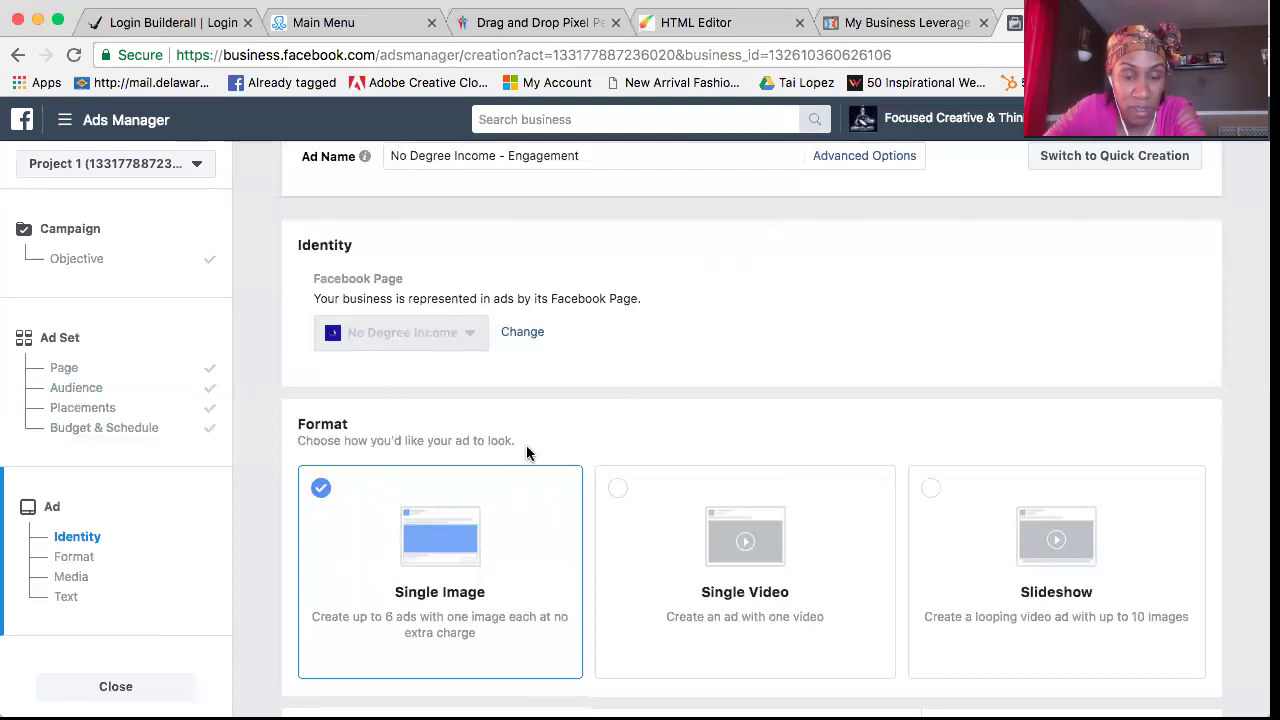
pyautogui.scroll(-5, 527, 452)
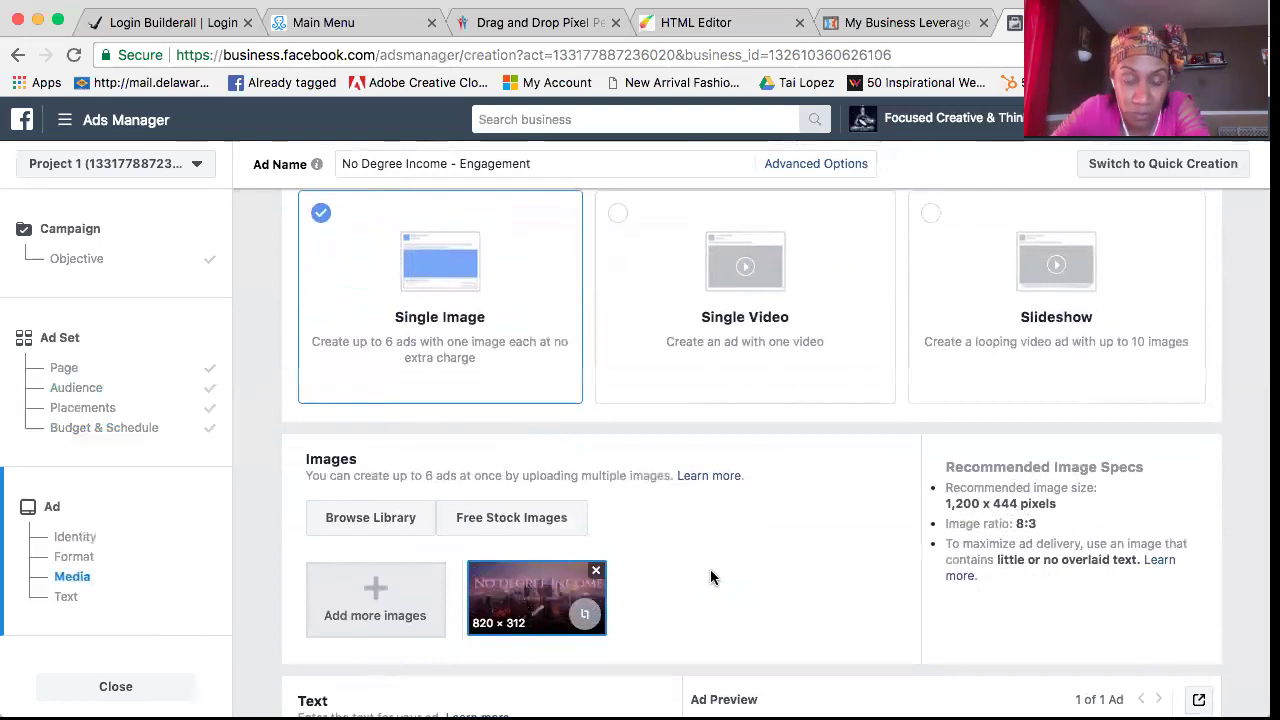
pyautogui.scroll(-3, 710, 577)
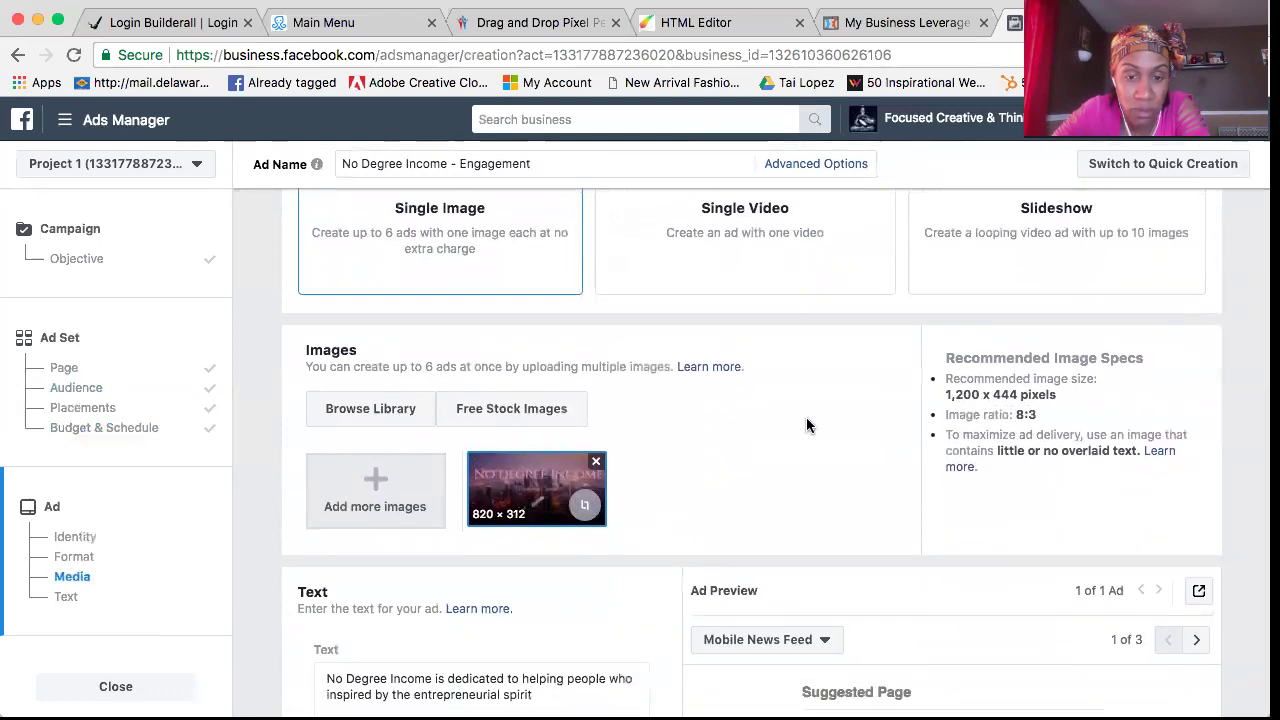
pyautogui.scroll(-3, 808, 425)
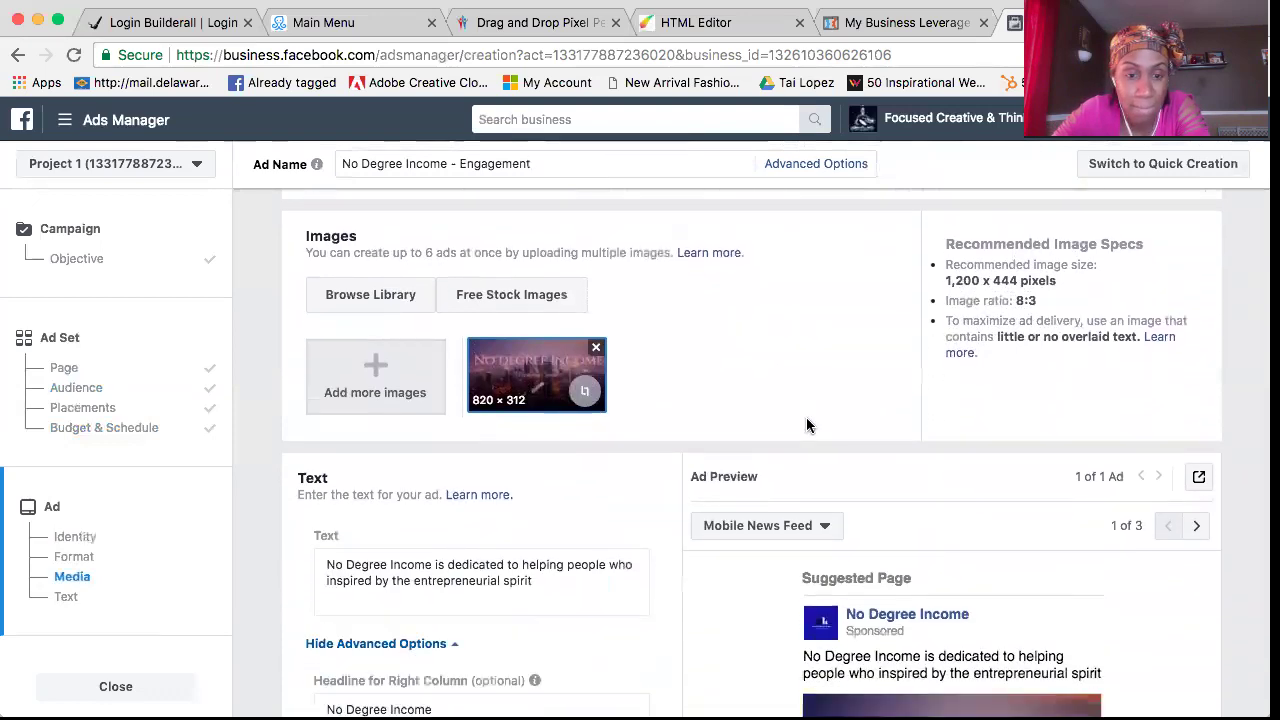
pyautogui.scroll(-1, 808, 425)
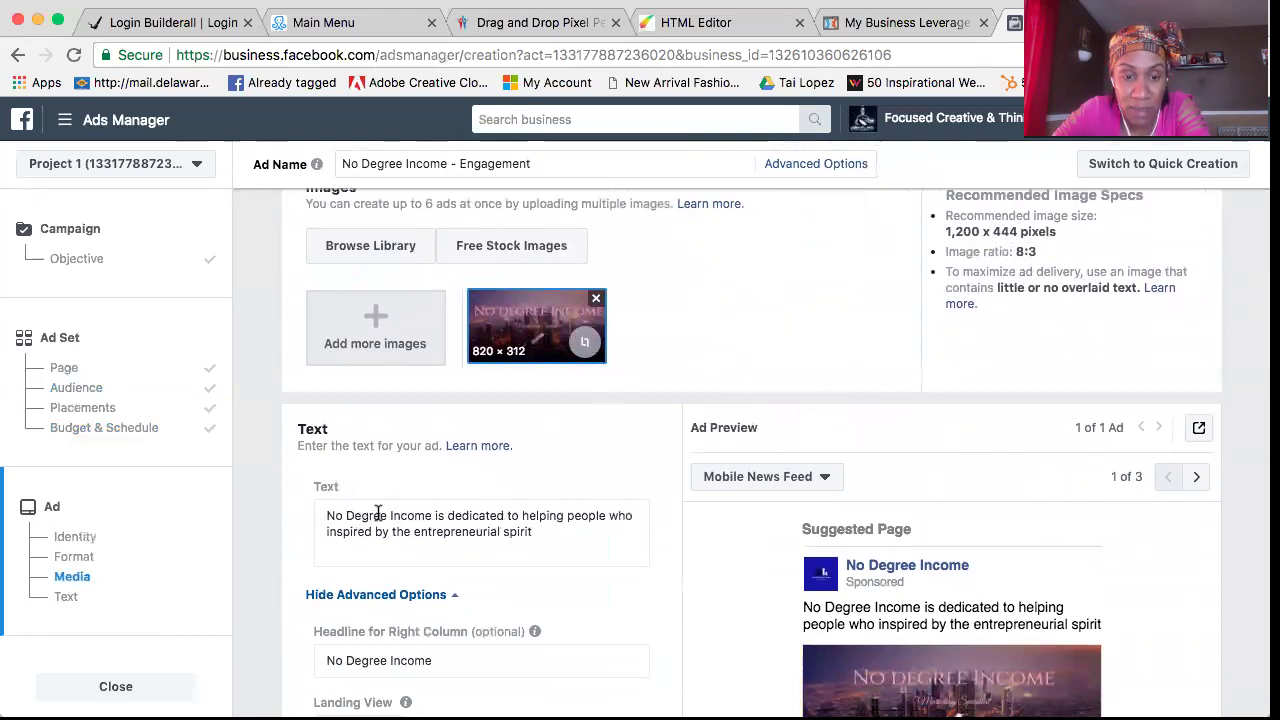
pyautogui.click(540, 533)
pyautogui.write('! Check out my p')
pyautogui.press('BackSpace')
pyautogui.press('BackSpace')
pyautogui.press('BackSpace')
pyautogui.press('BackSpace')
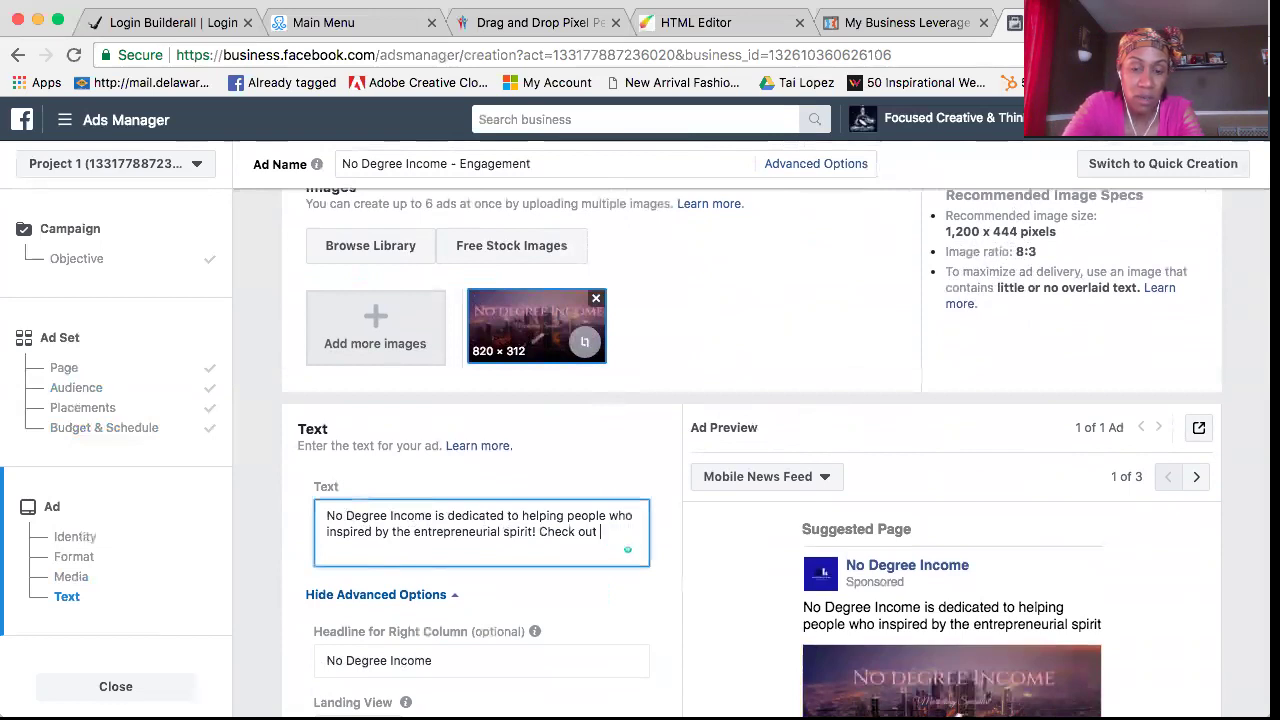
pyautogui.write('and I')
pyautogui.write('ike my page')
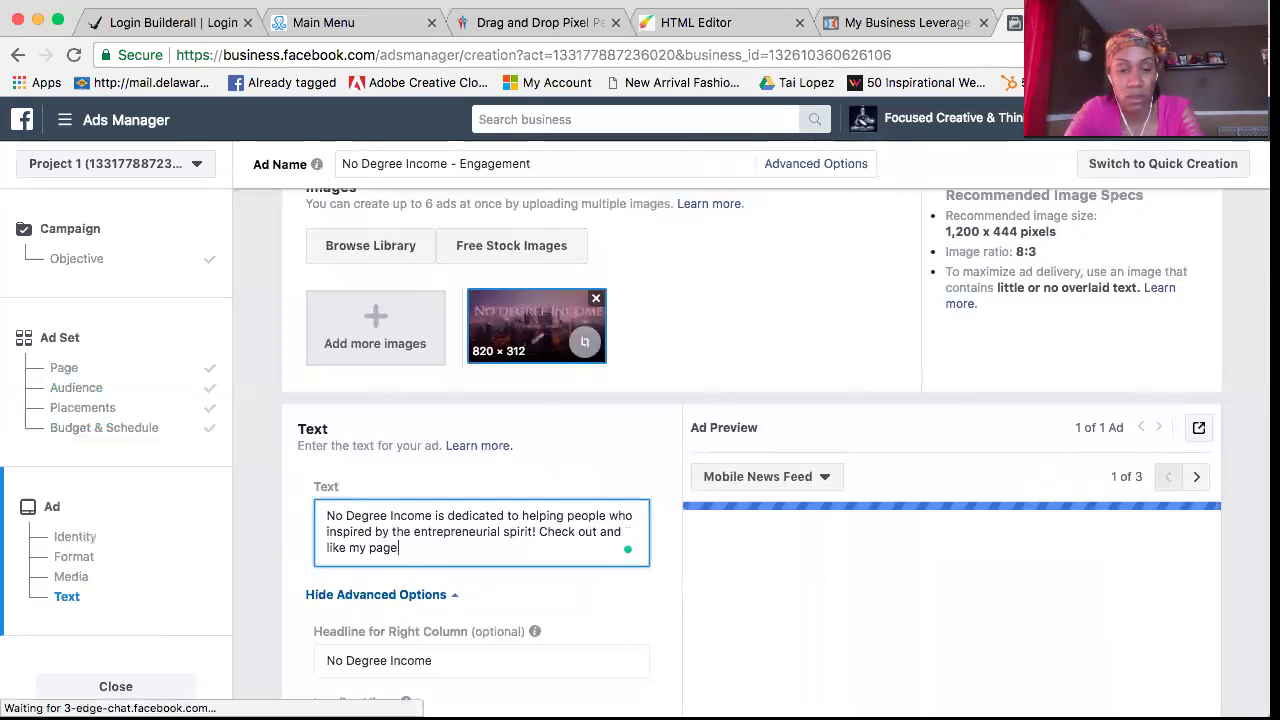
# Finish the ad text with ". Send me a message if your interested in learning how to hire yourself."
pyautogui.write('. Send me a')
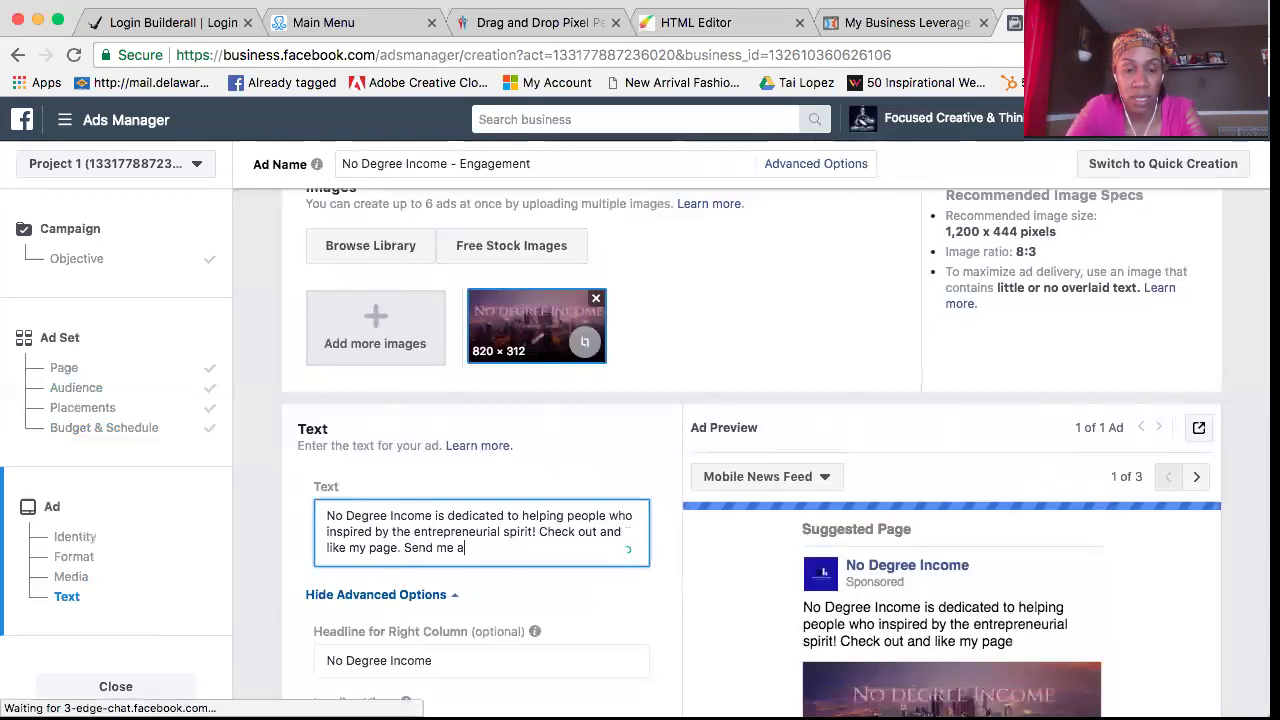
pyautogui.write(' message if your ')
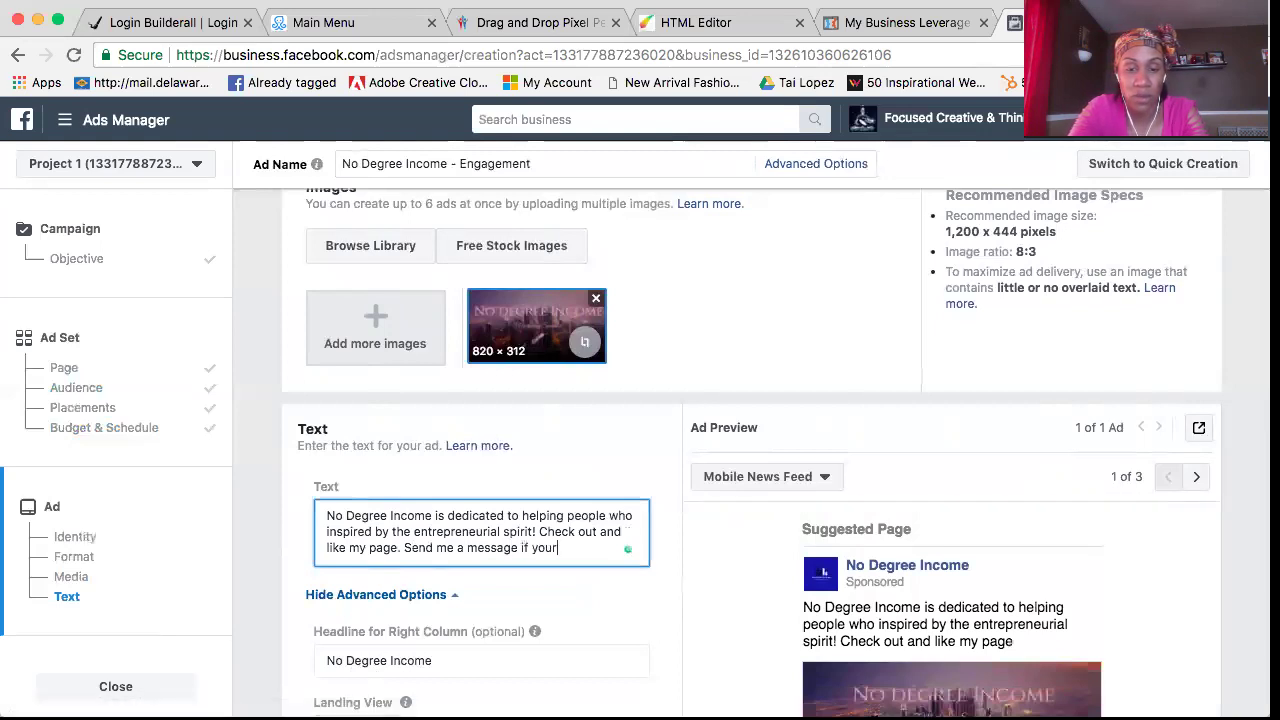
pyautogui.write('in')
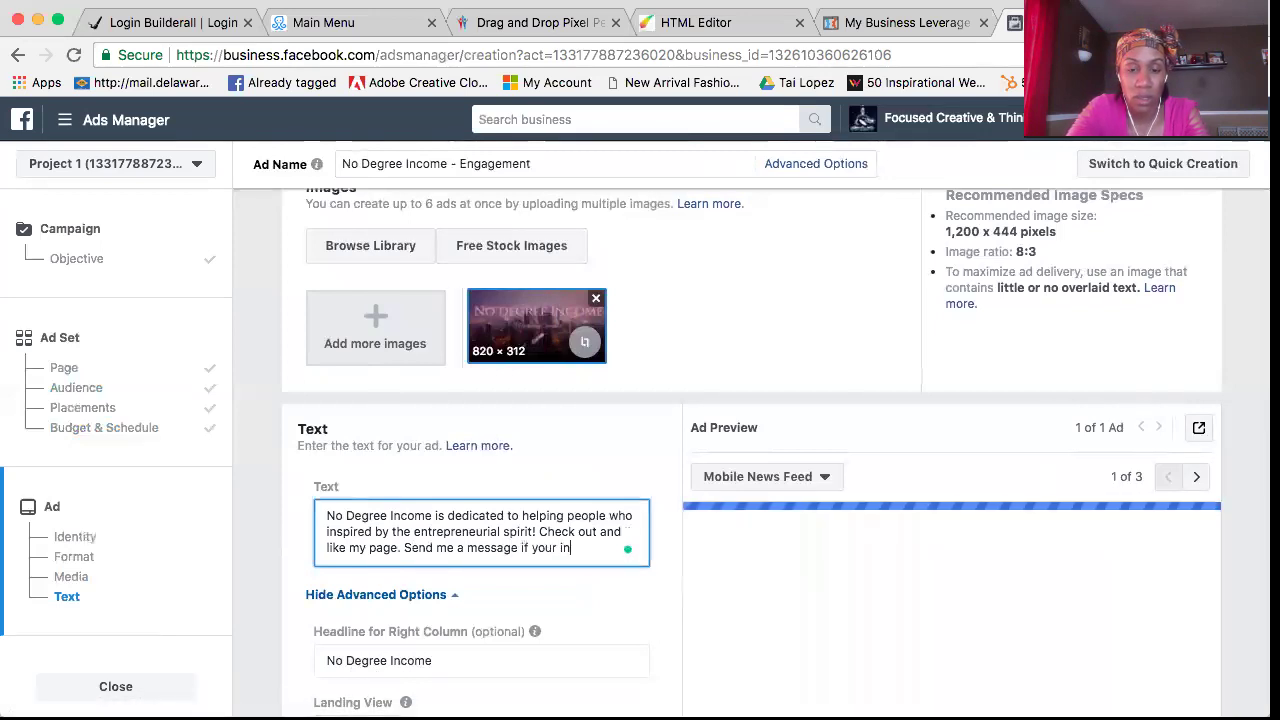
pyautogui.write('terested ')
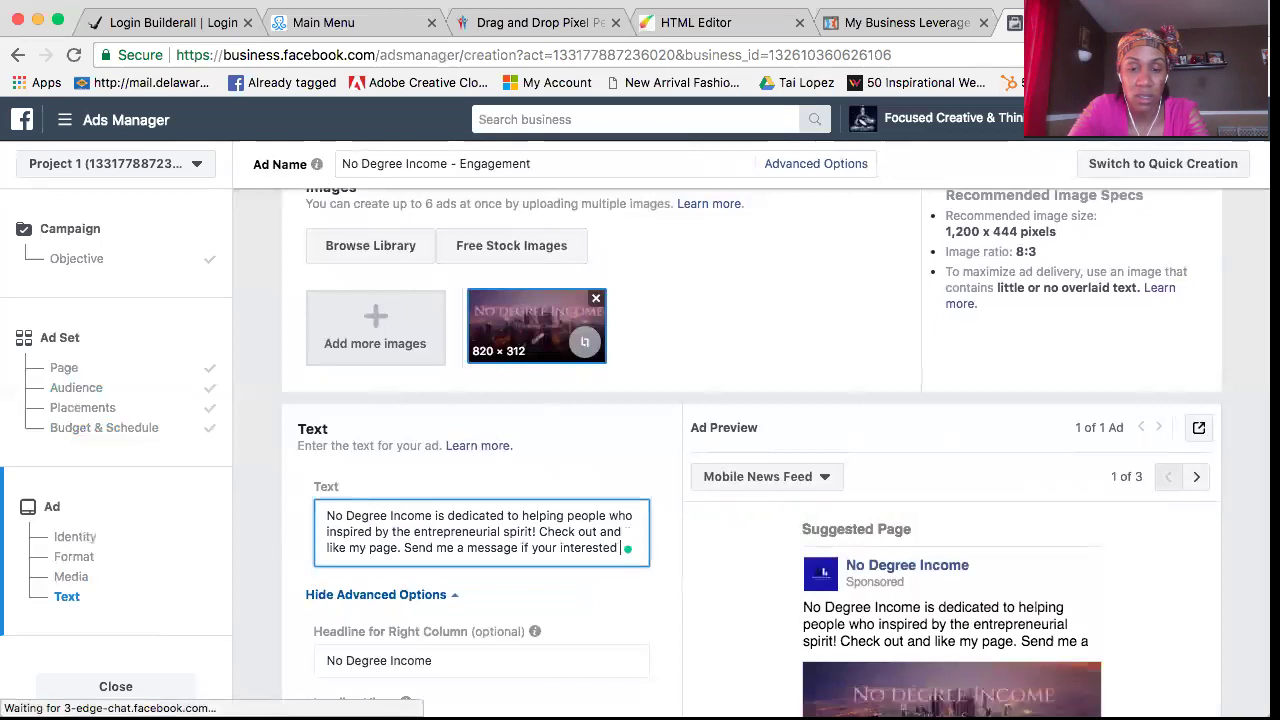
pyautogui.write('in learn')
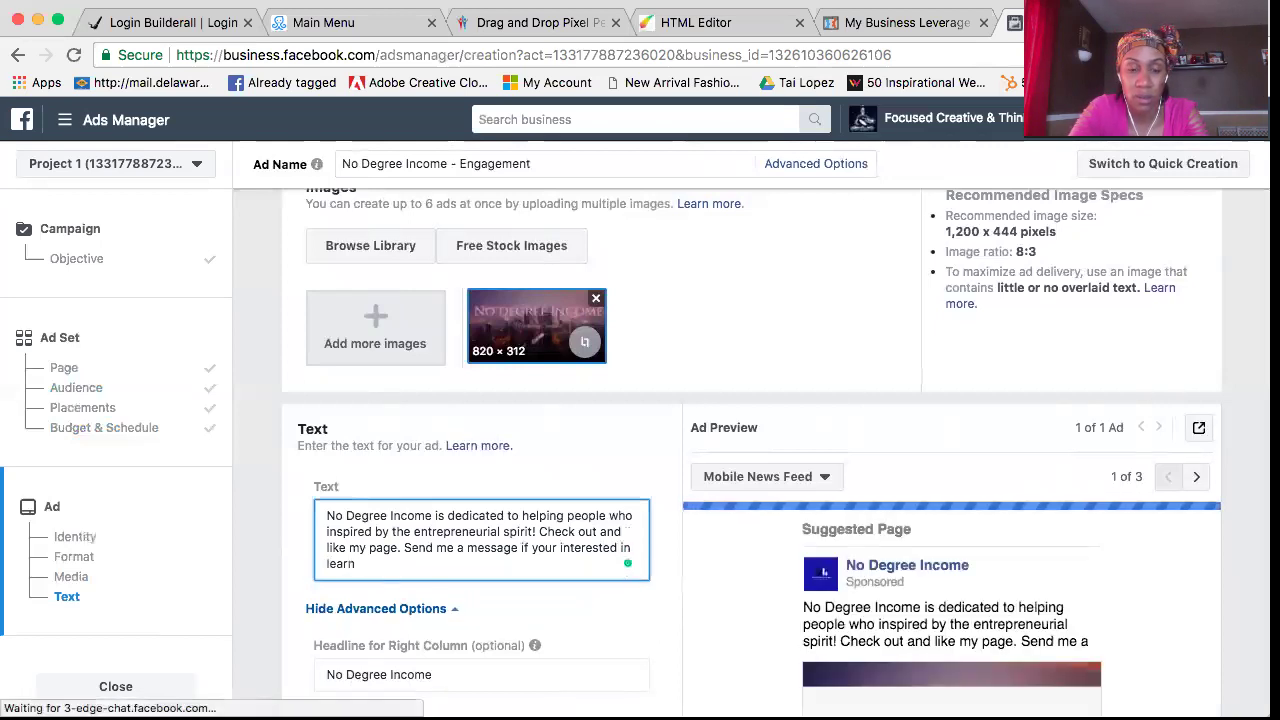
pyautogui.write('ing how to ma')
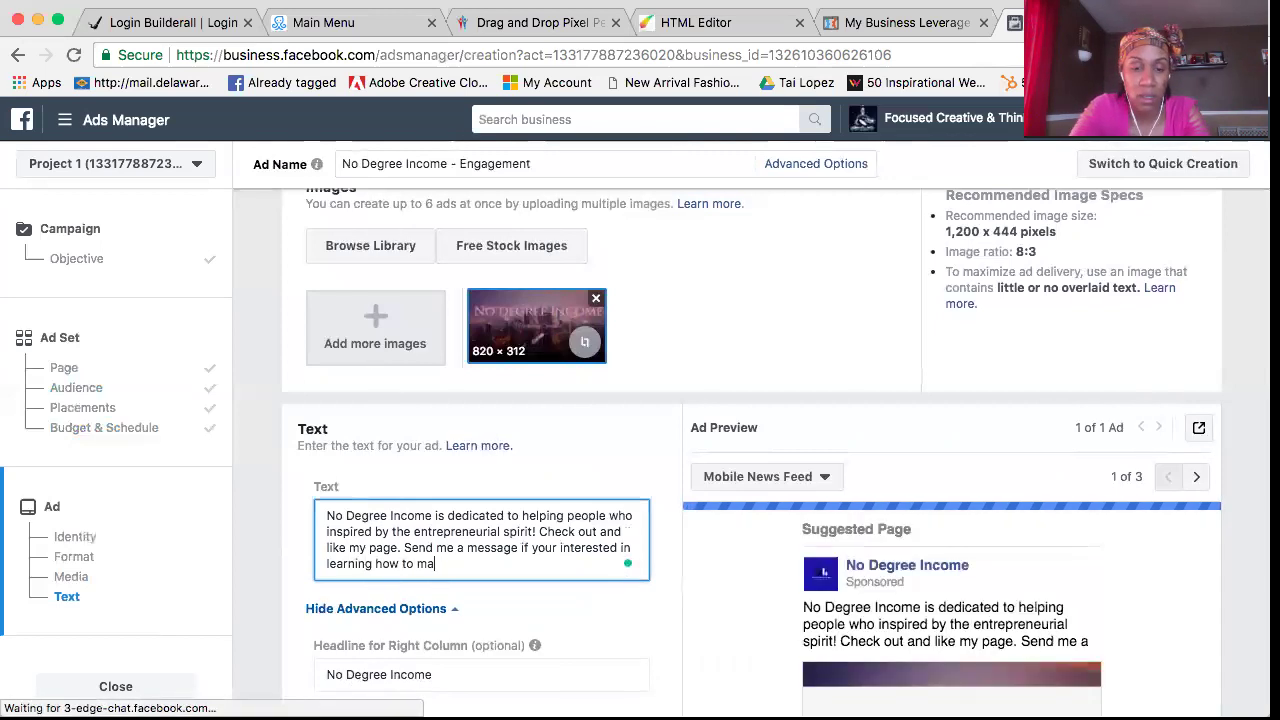
pyautogui.press('BackSpace')
pyautogui.press('BackSpace')
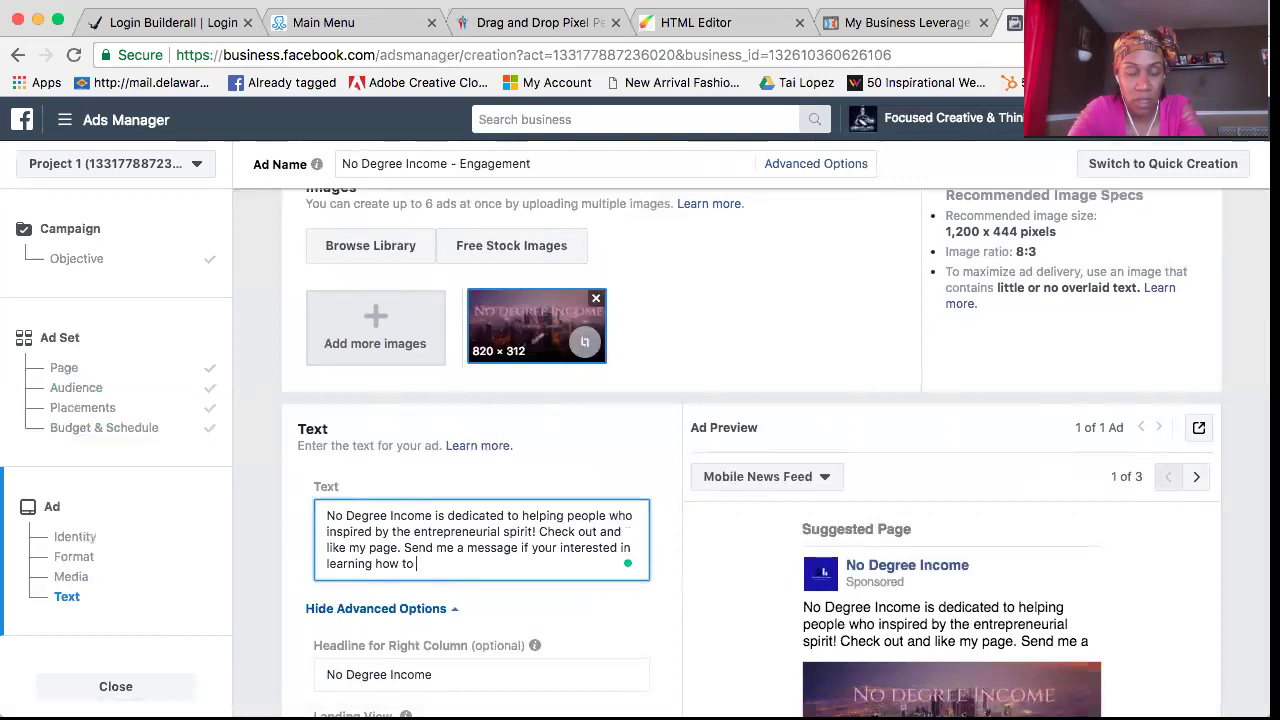
pyautogui.write('hire you')
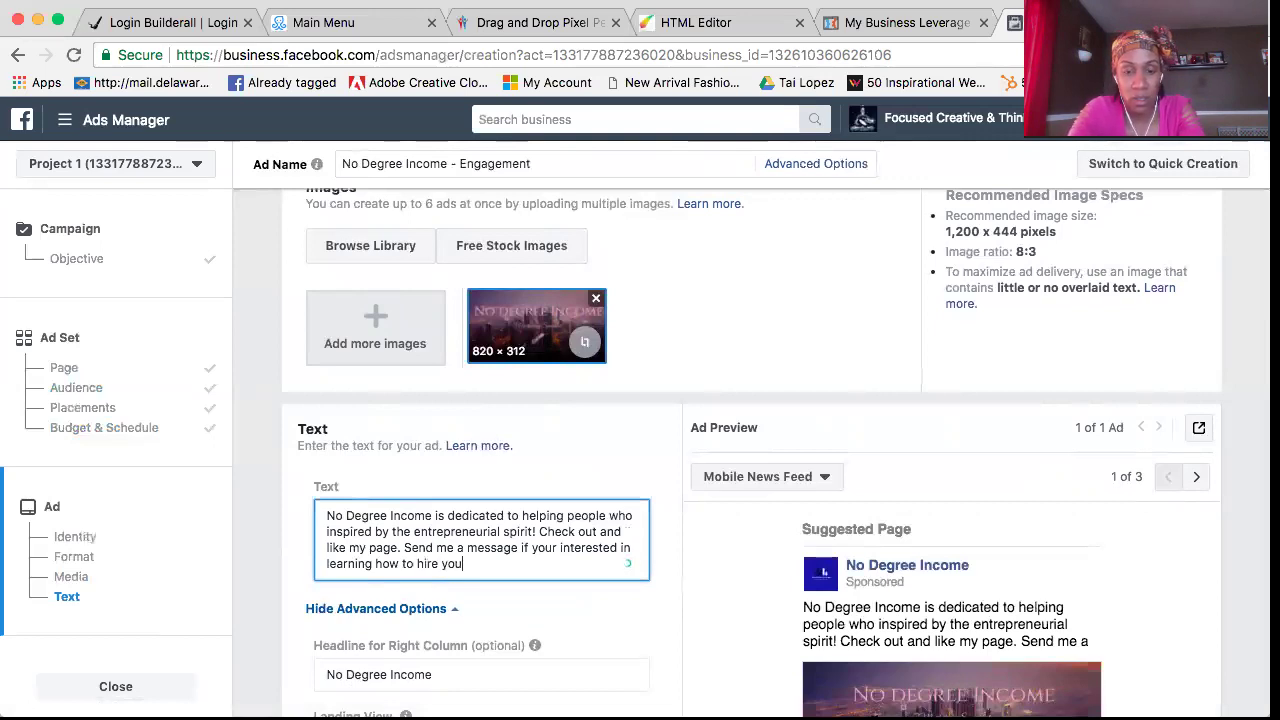
pyautogui.write('rself.')
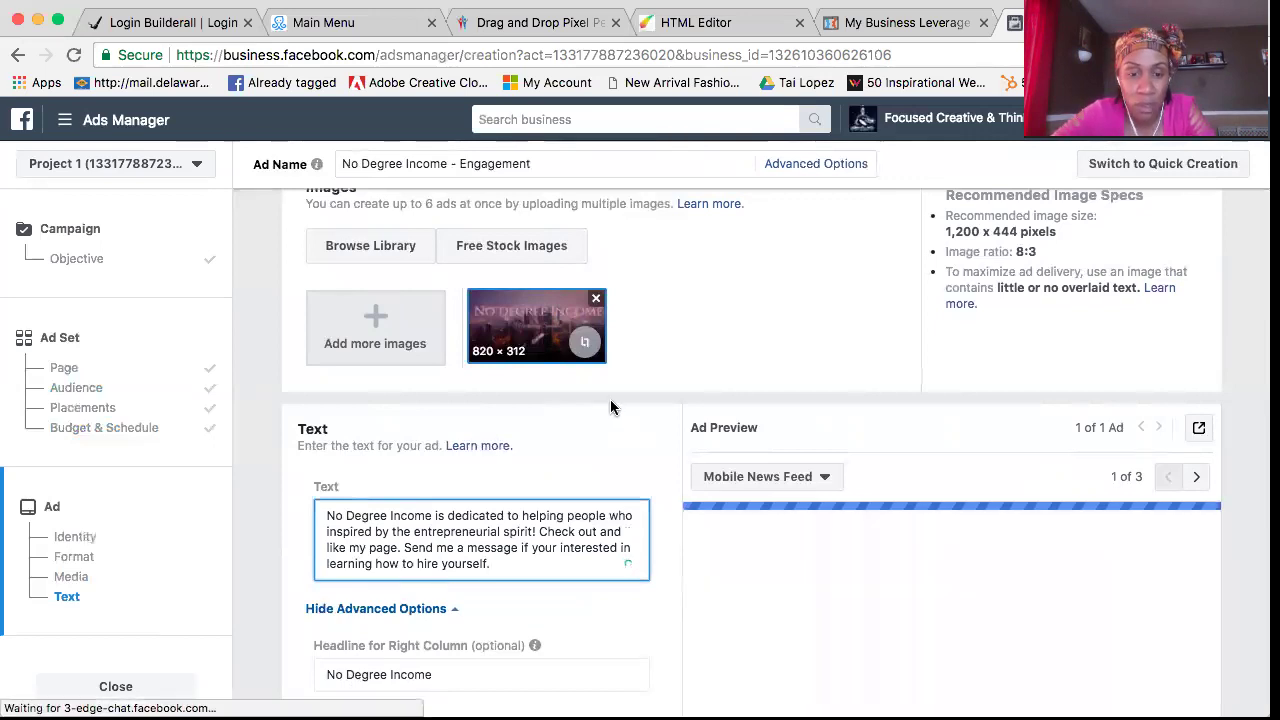
# Check the Landing View choices without changing Default, and replace "your" with the suggested "you're" in the ad text
pyautogui.scroll(-2, 611, 407)
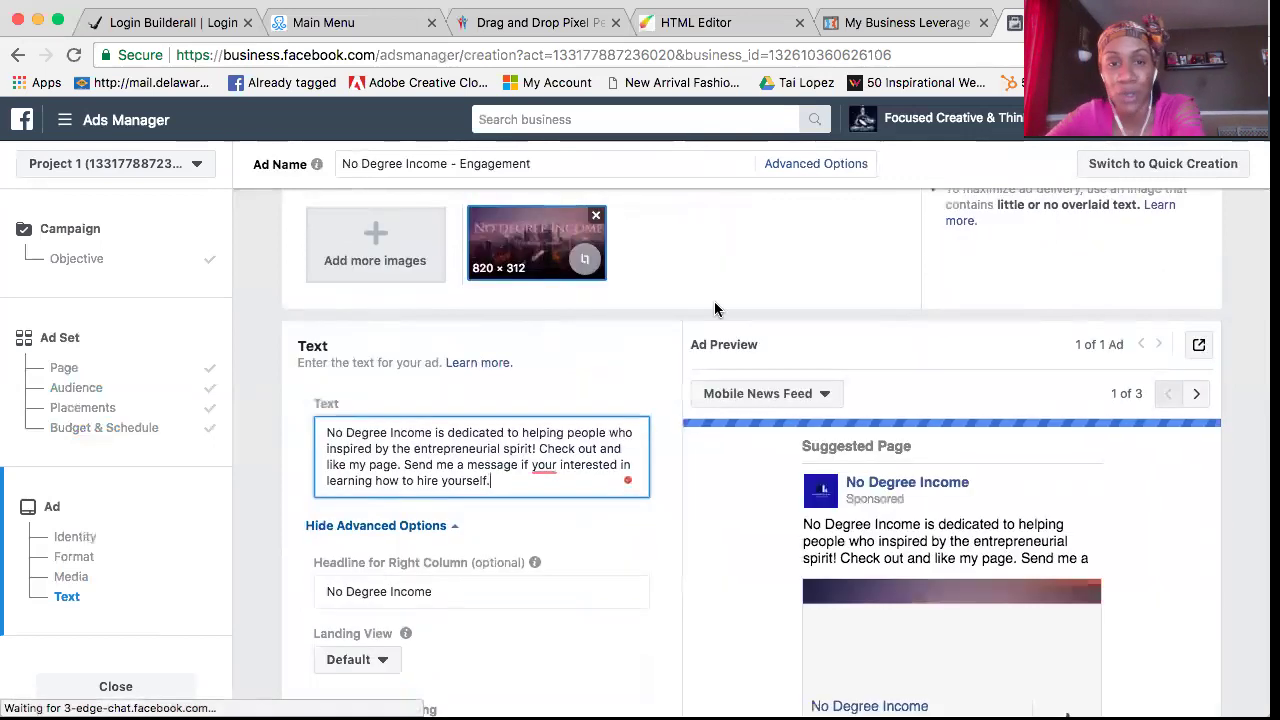
pyautogui.scroll(-4, 778, 300)
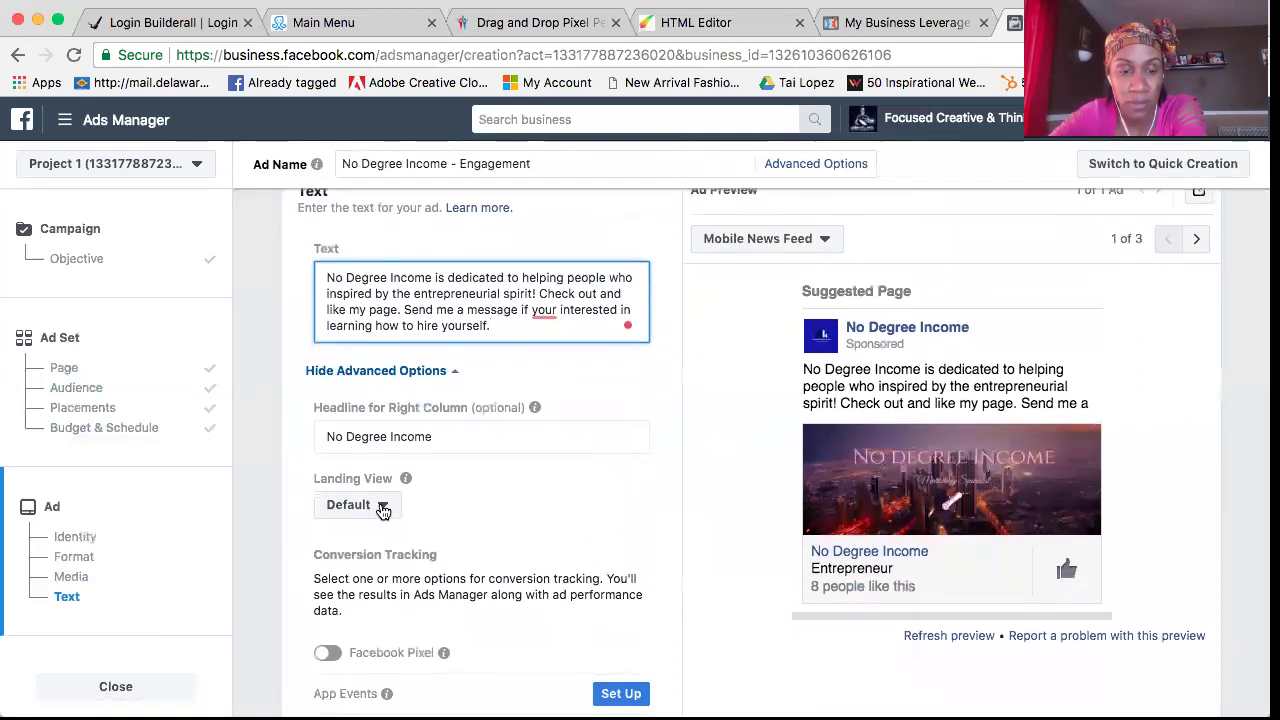
pyautogui.click(382, 508)
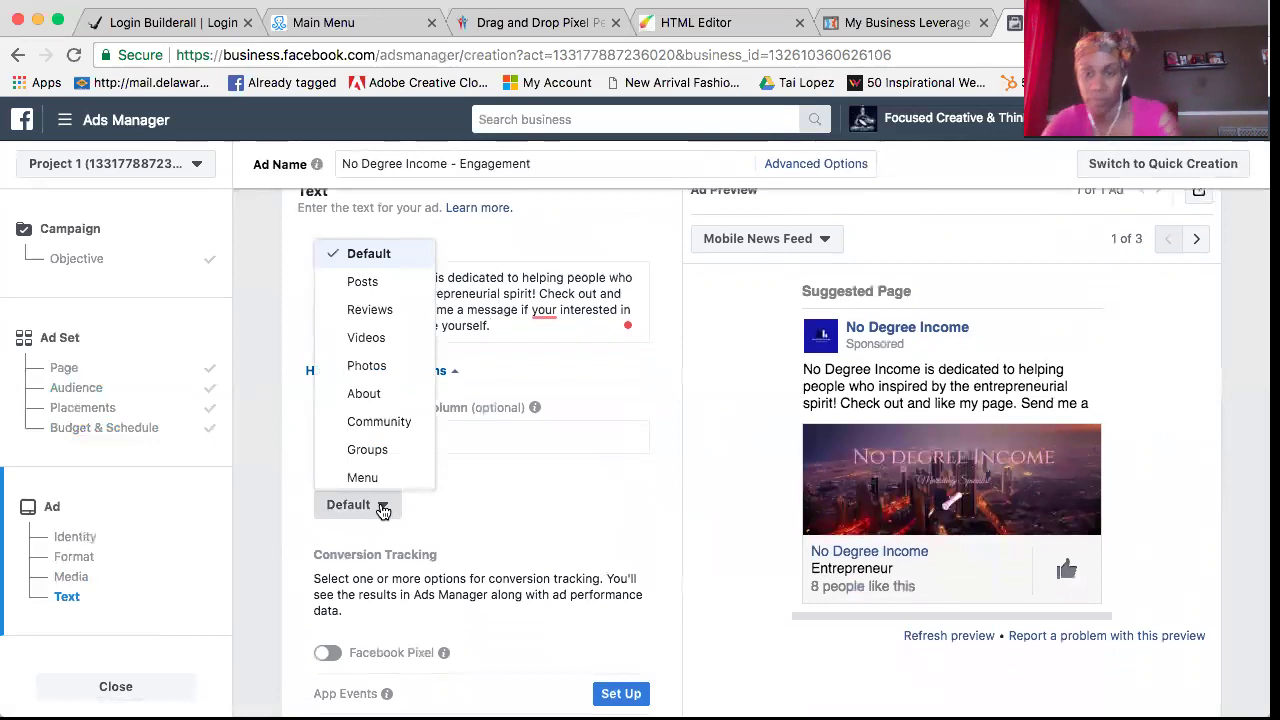
pyautogui.click(682, 512)
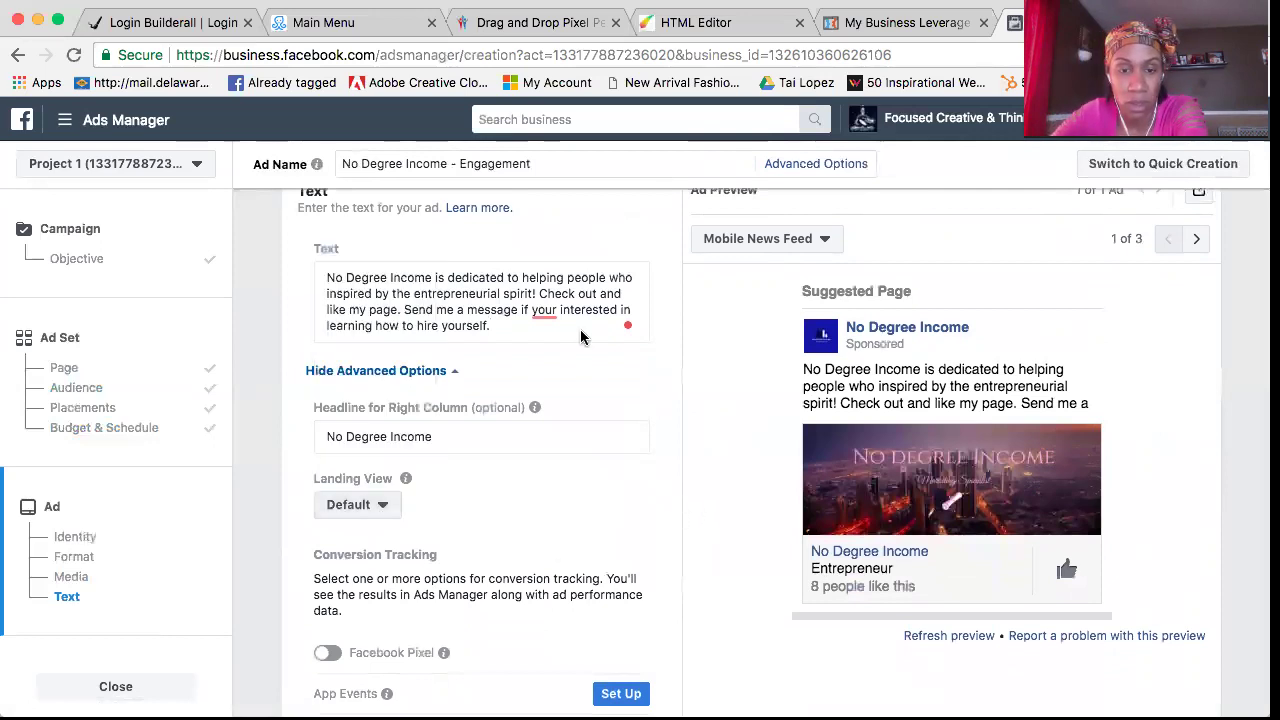
pyautogui.click(541, 314)
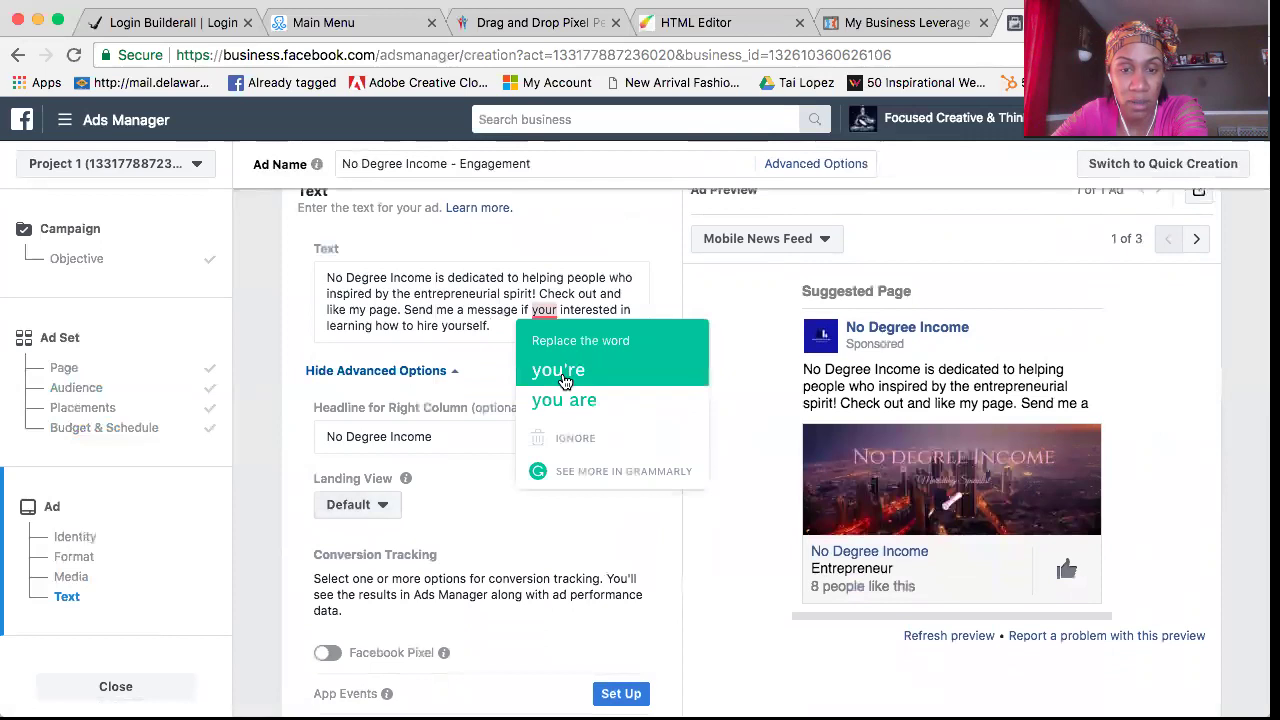
pyautogui.click(565, 381)
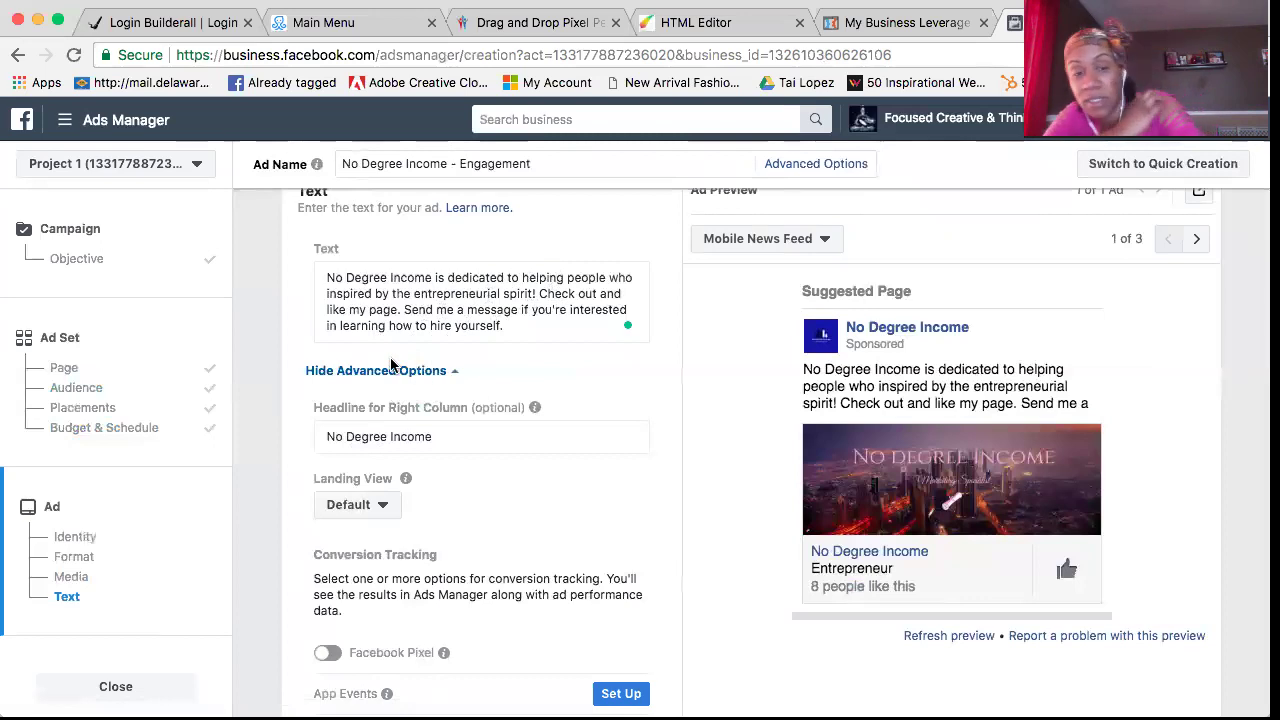
# Review the ad's headline, conversion tracking and offline event settings, and recheck its preview, image and format
pyautogui.scroll(-2, 440, 422)
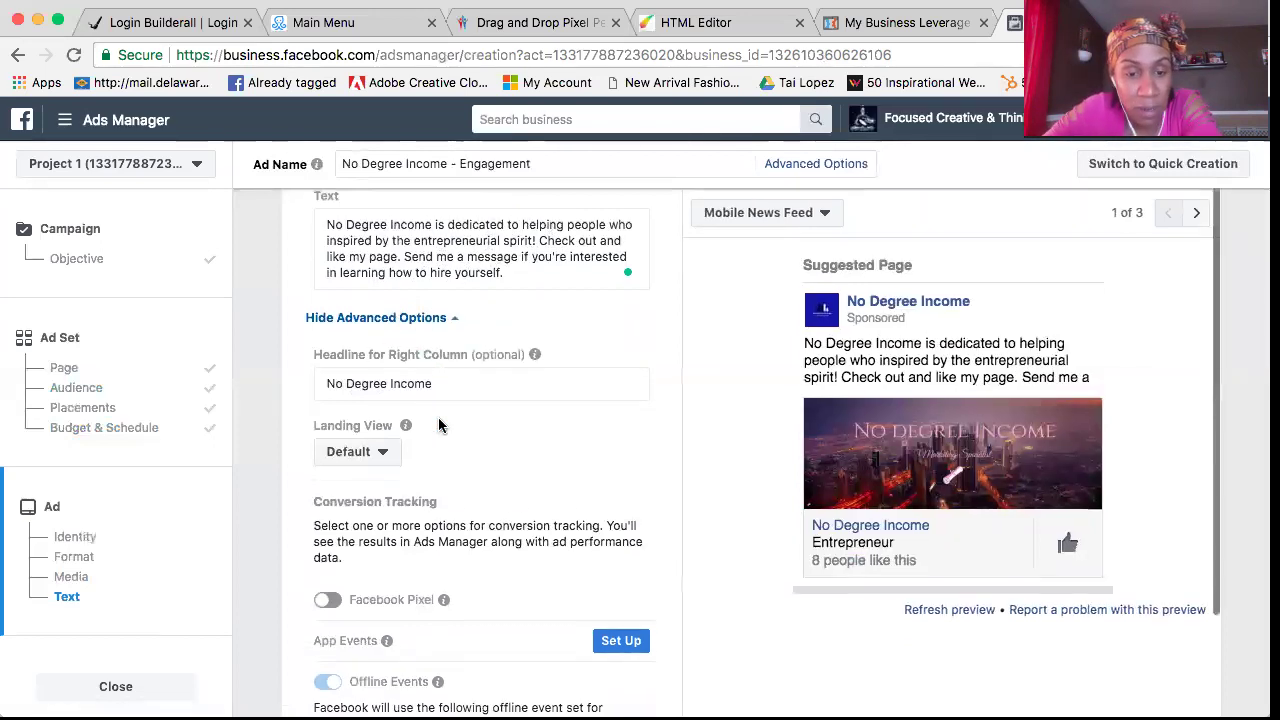
pyautogui.scroll(-1, 438, 425)
pyautogui.scroll(-3, 440, 424)
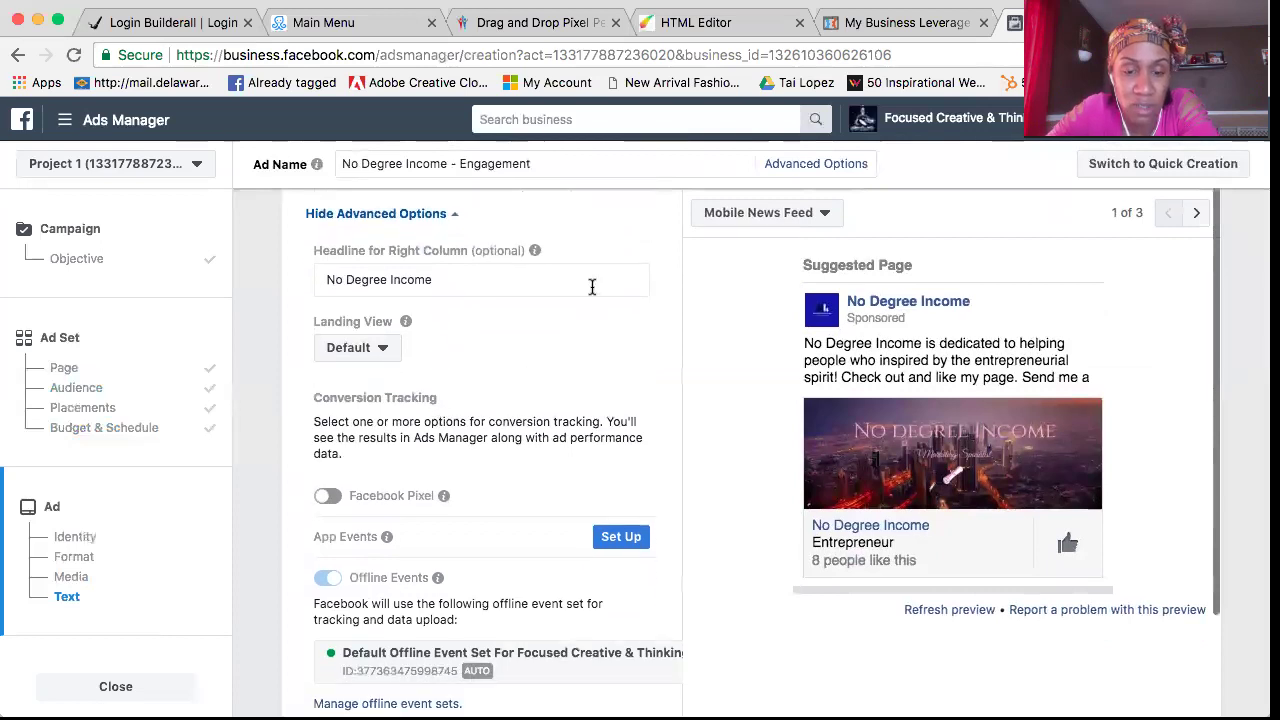
pyautogui.scroll(-3, 591, 286)
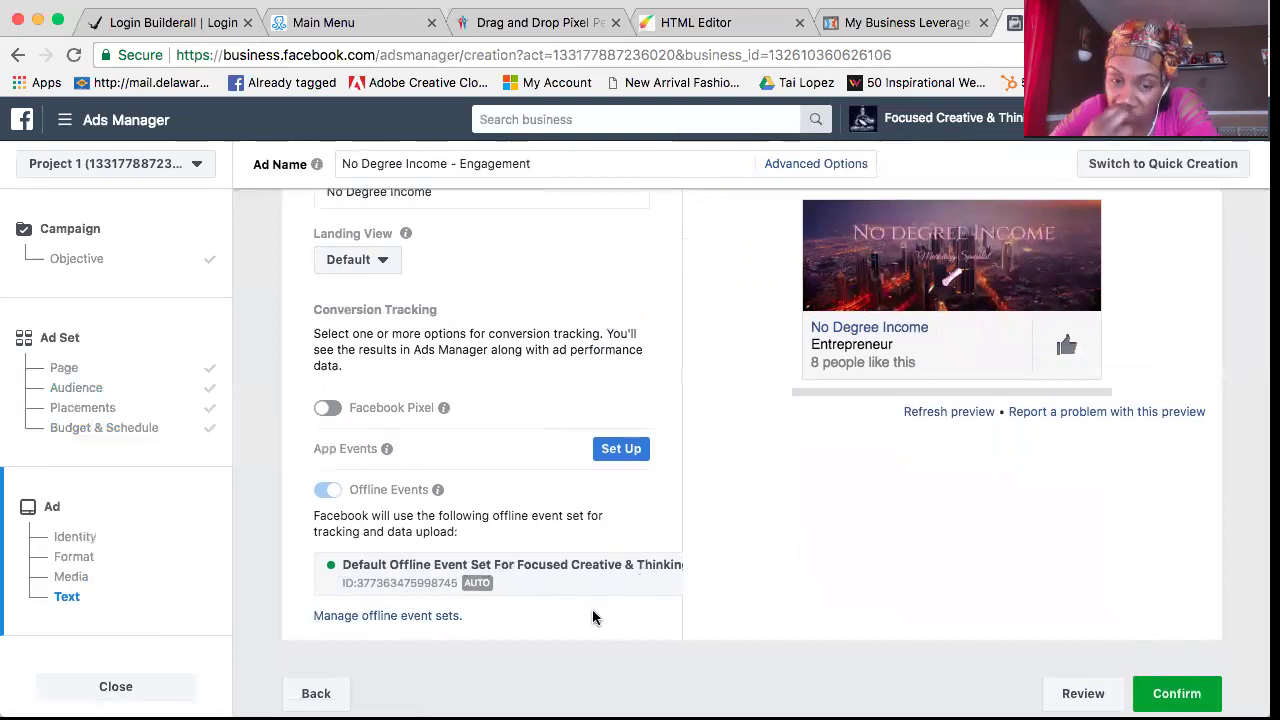
pyautogui.moveTo(327, 500)
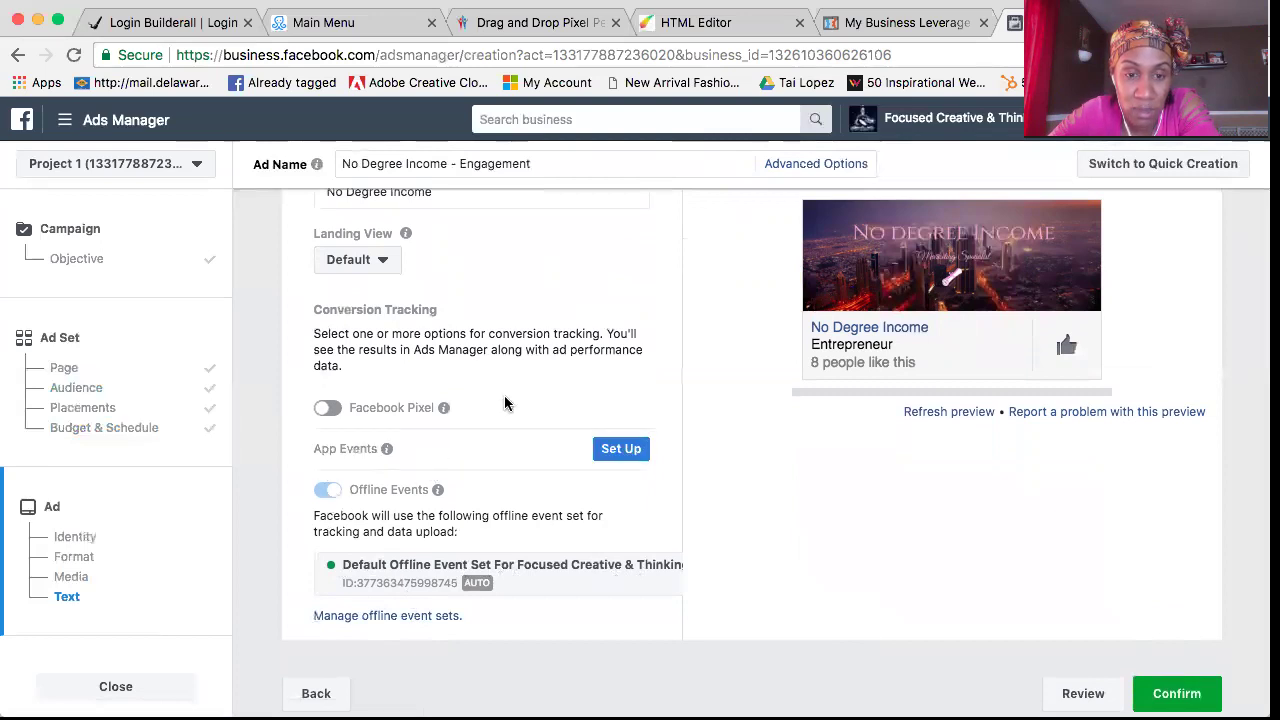
pyautogui.scroll(3, 505, 400)
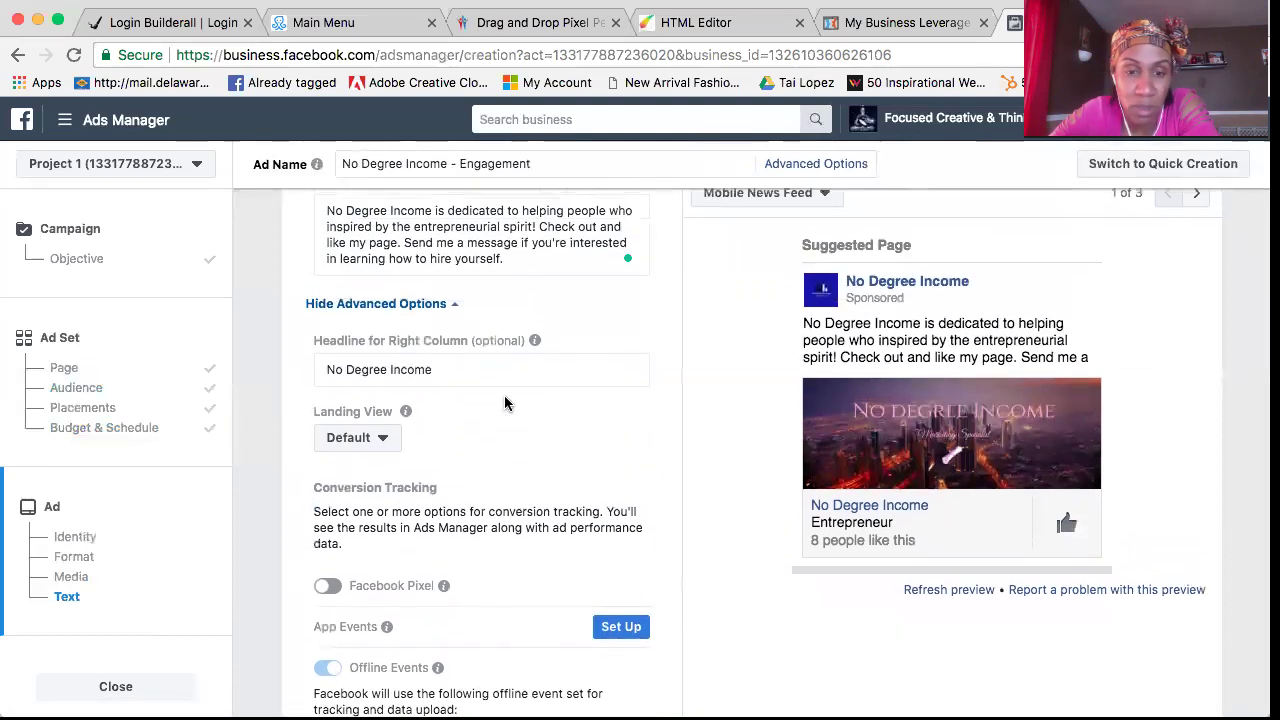
pyautogui.scroll(4, 505, 402)
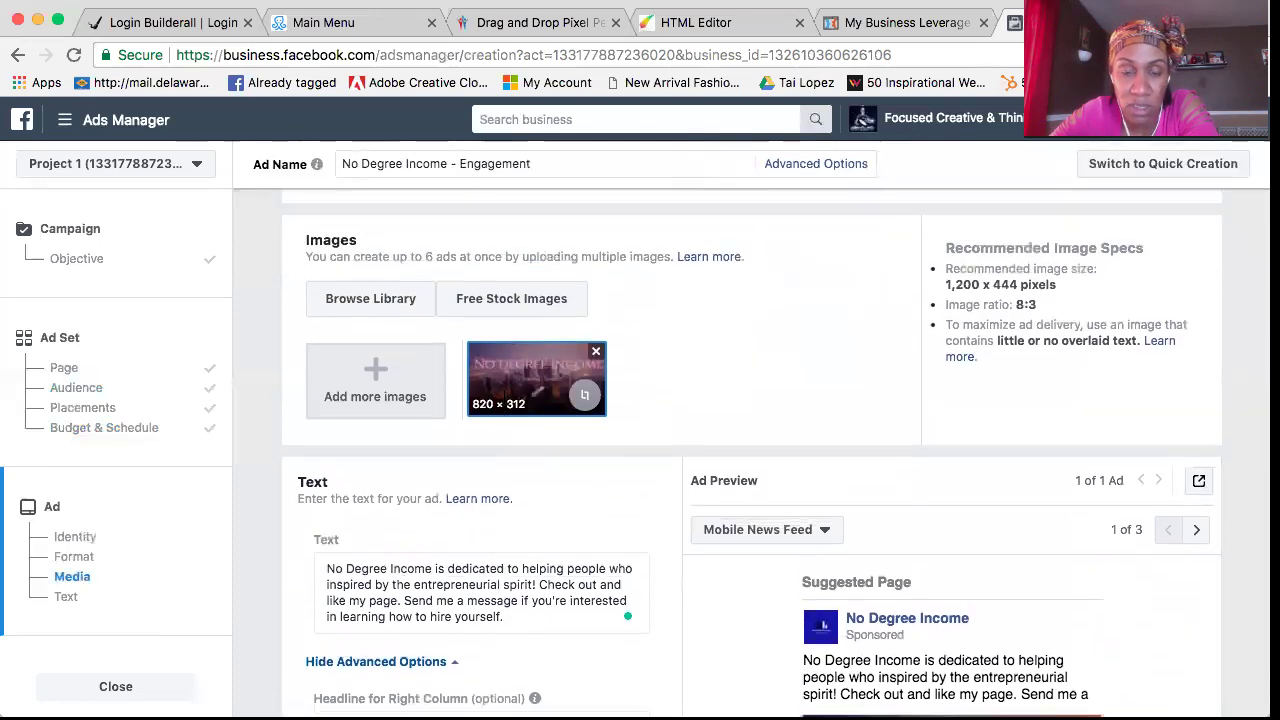
pyautogui.scroll(3, 505, 402)
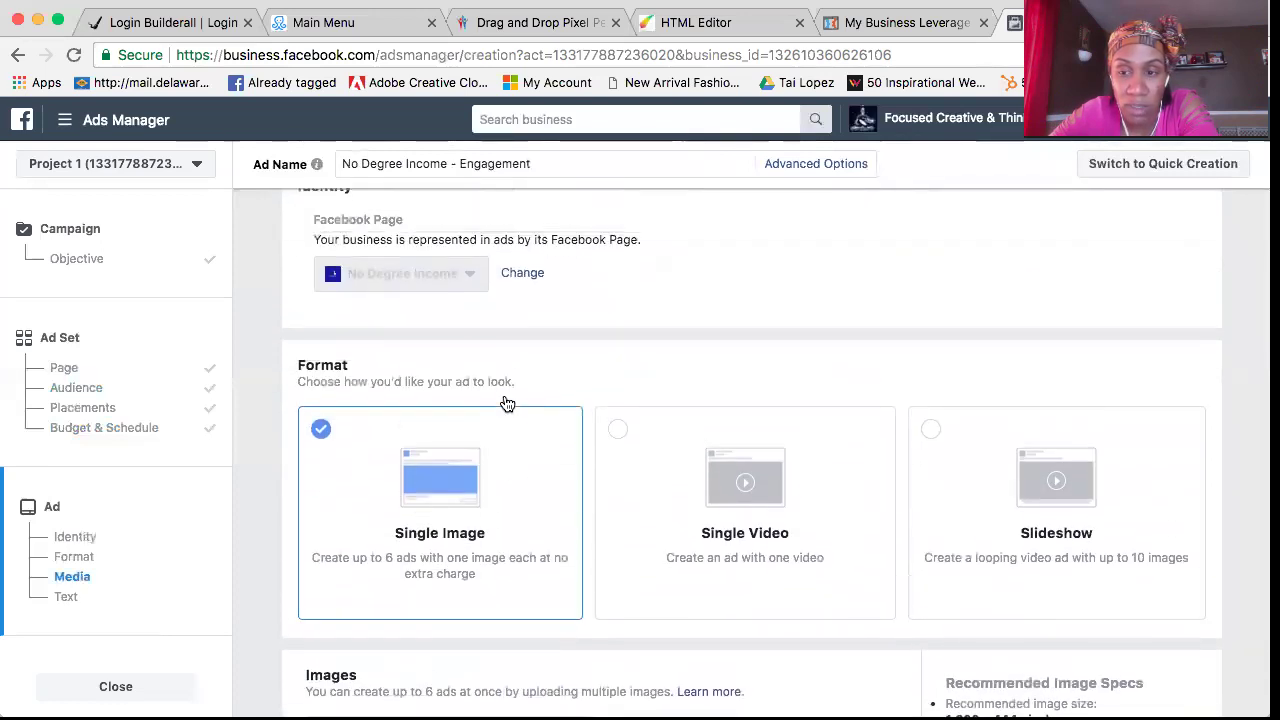
# Recheck the ad's identity, format, image and text, and open the review of the draft campaign
pyautogui.scroll(1, 505, 398)
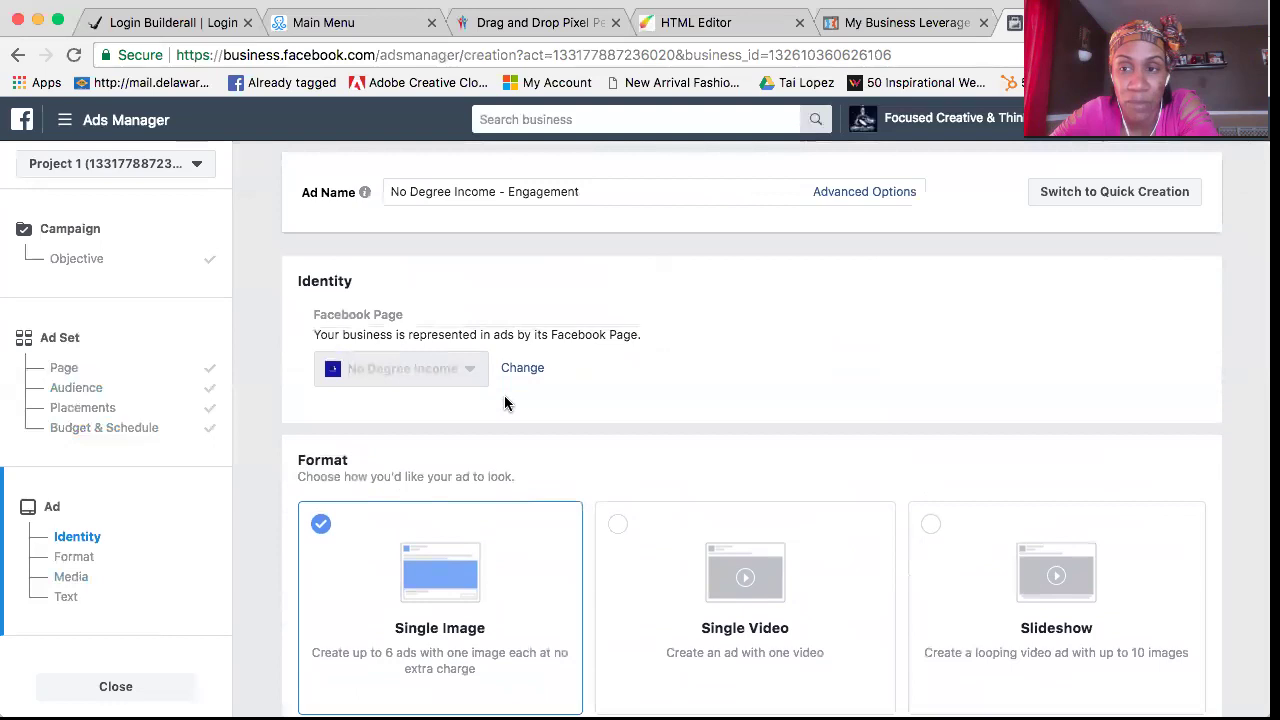
pyautogui.scroll(-10, 505, 398)
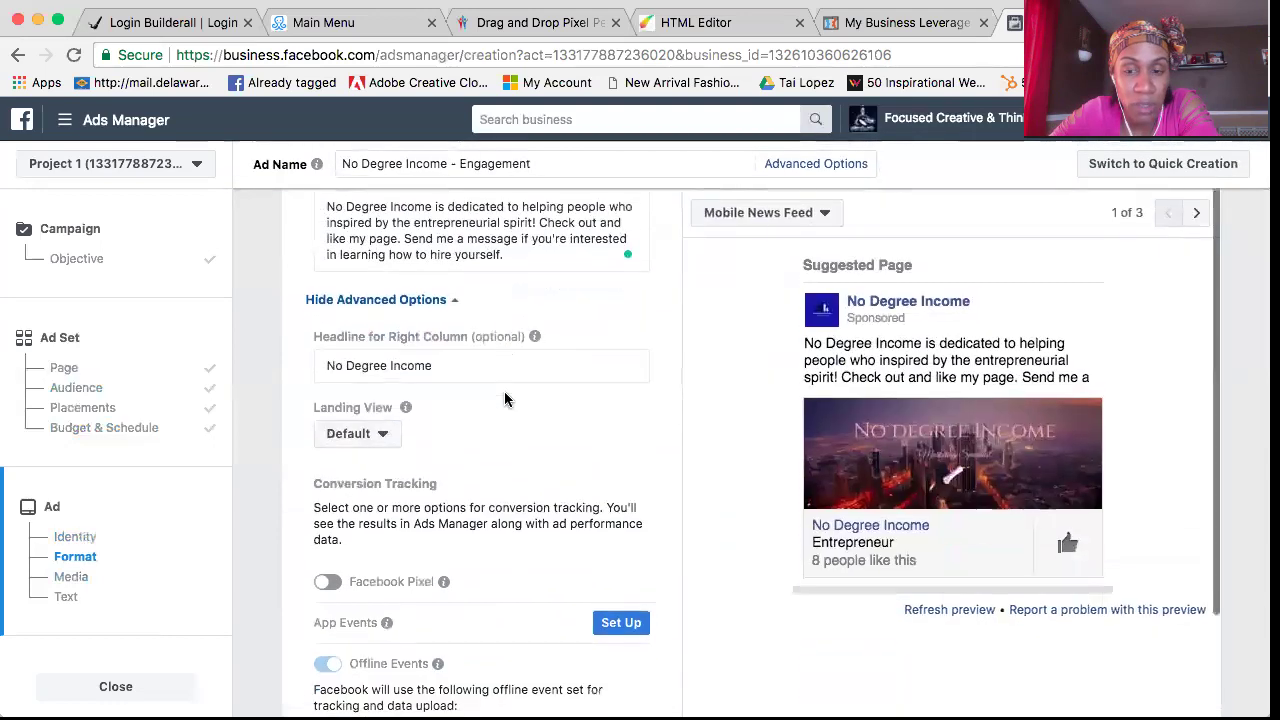
pyautogui.scroll(10, 537, 377)
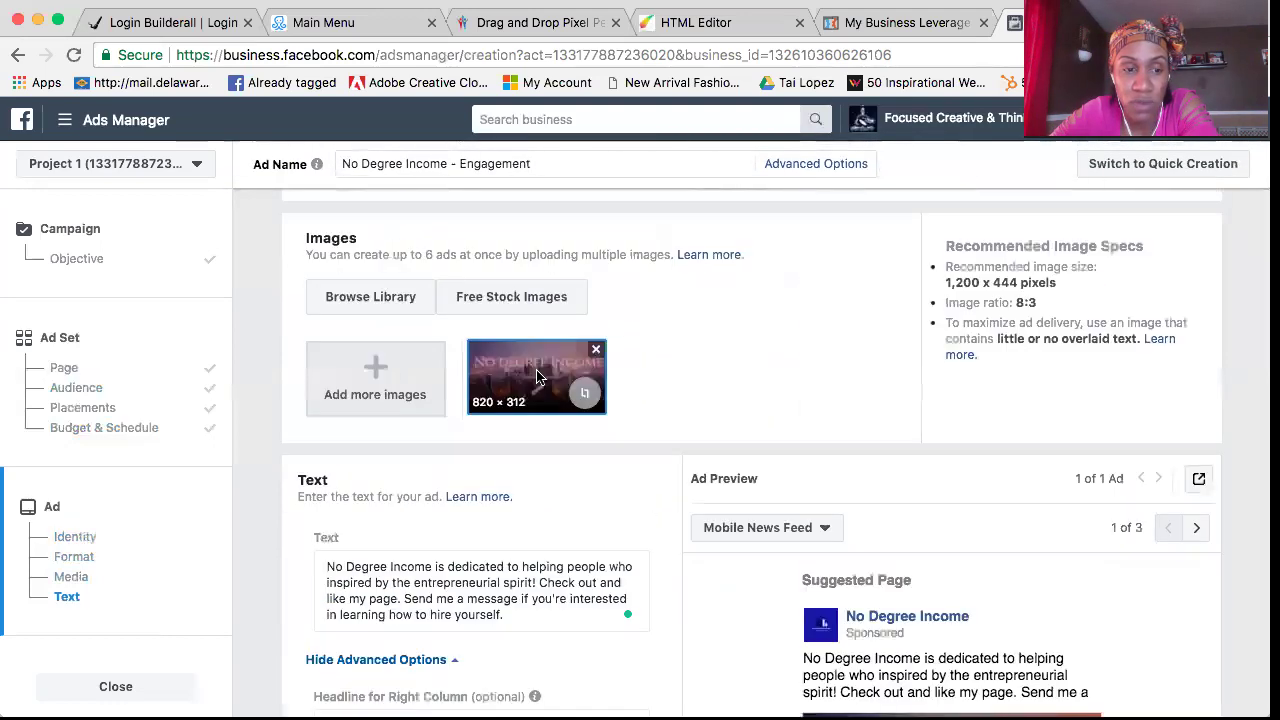
pyautogui.scroll(3, 537, 377)
pyautogui.scroll(-10, 537, 377)
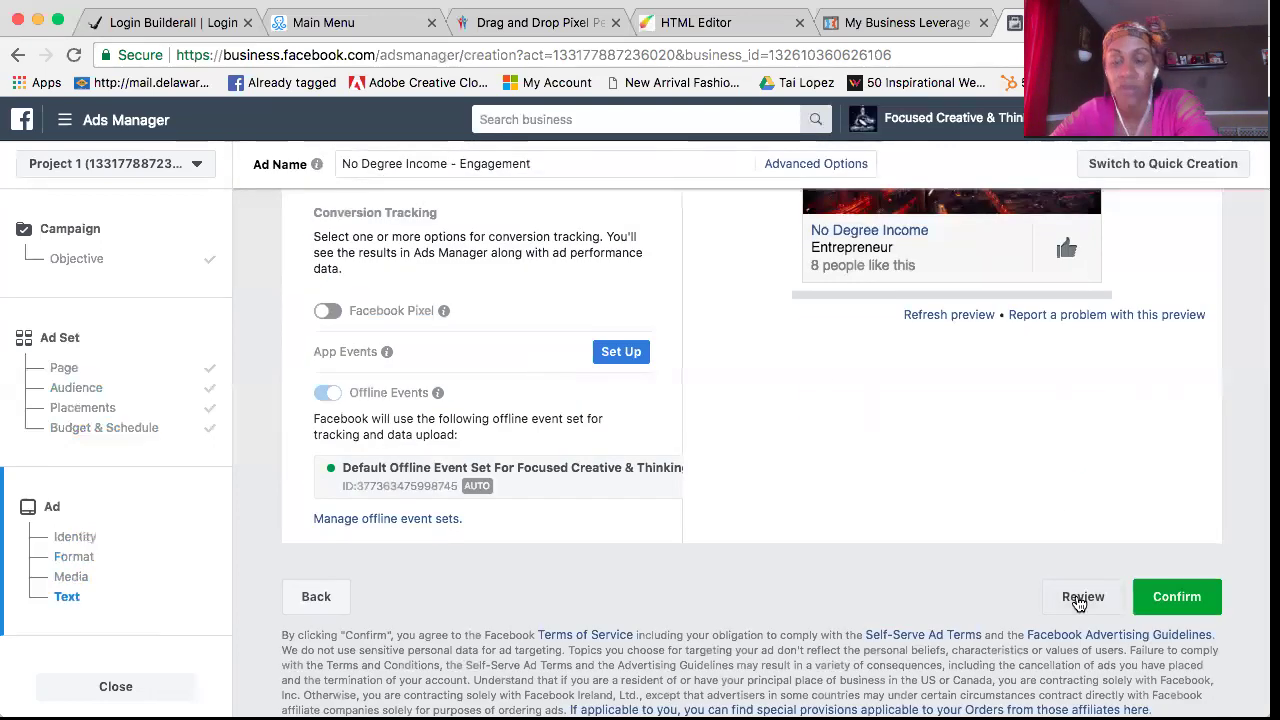
pyautogui.click(1078, 598)
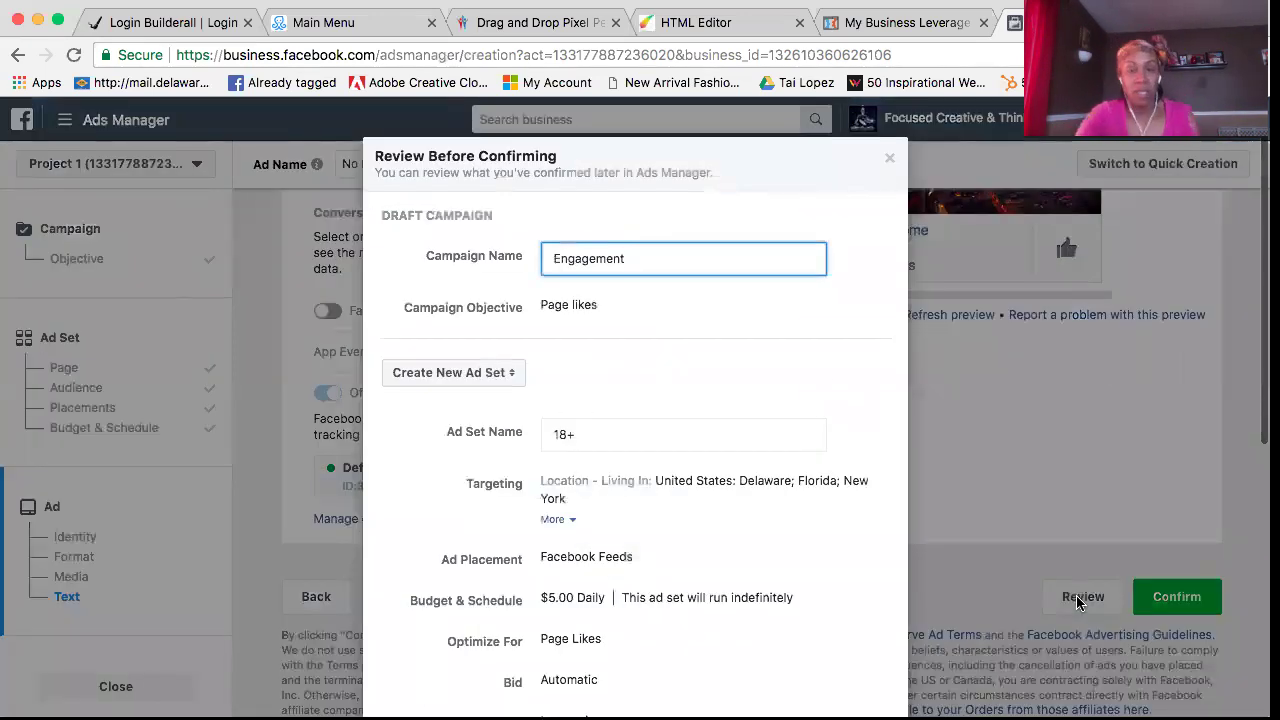
# Rename the campaign as "NDI likes camp"
pyautogui.press('BackSpace')
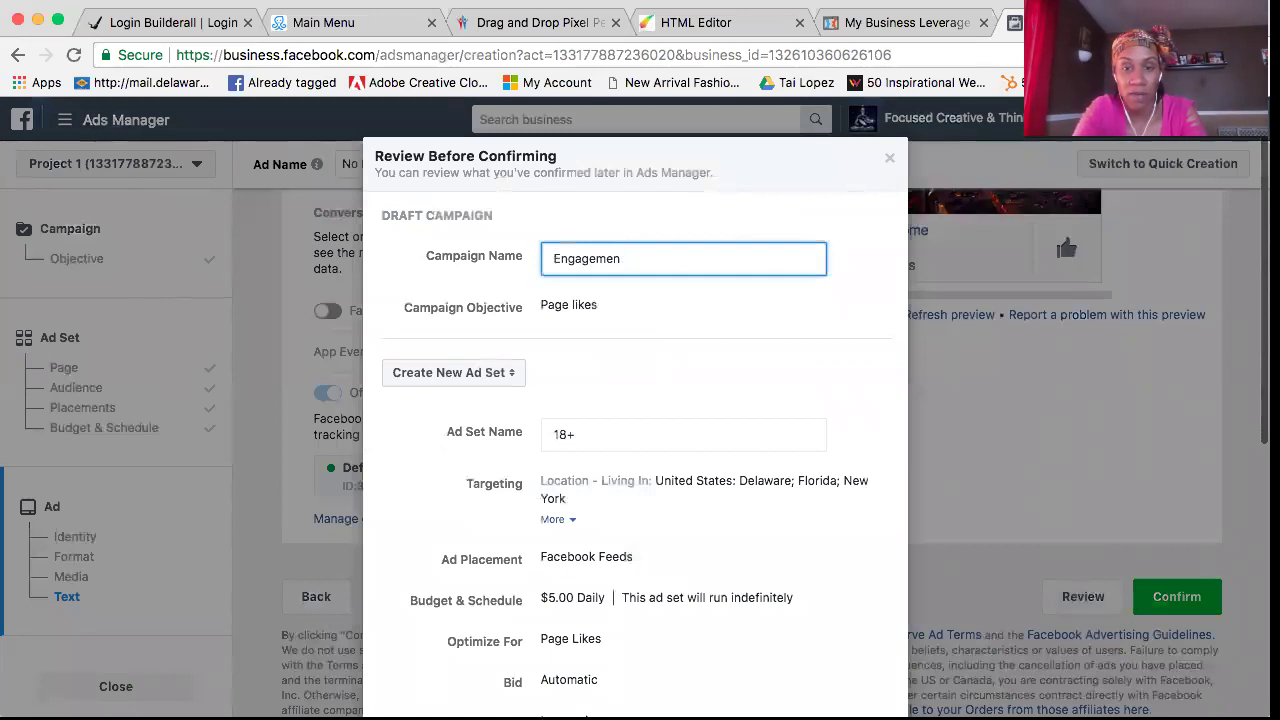
pyautogui.press('BackSpace')
pyautogui.press('BackSpace')
pyautogui.press('BackSpace')
pyautogui.press('BackSpace')
pyautogui.press('BackSpace')
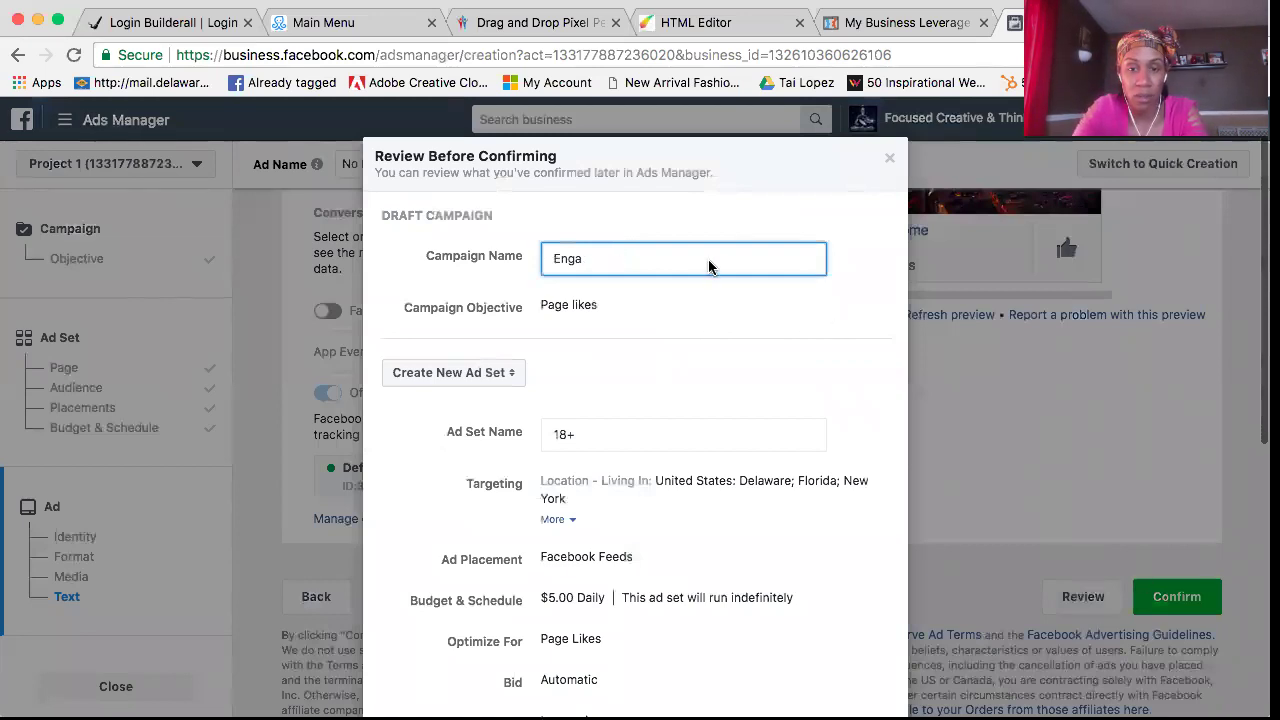
pyautogui.press('BackSpace')
pyautogui.press('BackSpace')
pyautogui.press('BackSpace')
pyautogui.press('BackSpace')
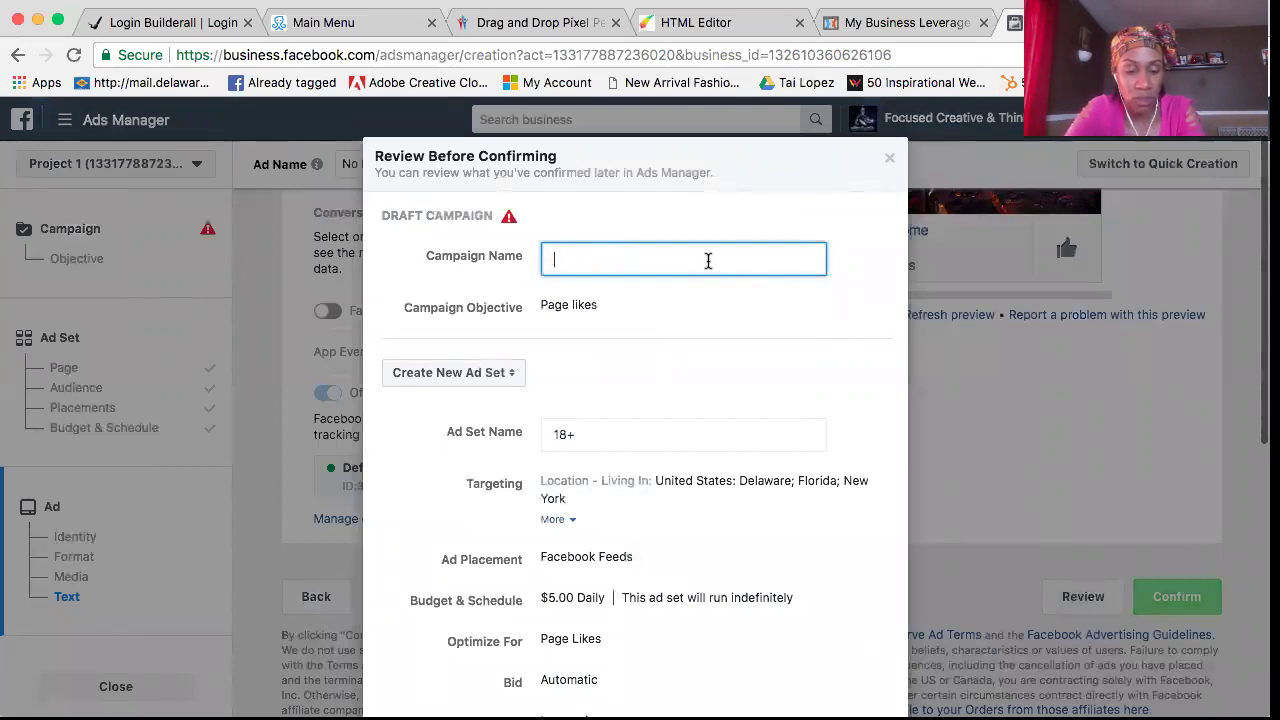
pyautogui.write('Lik')
pyautogui.press('BackSpace')
pyautogui.press('BackSpace')
pyautogui.press('BackSpace')
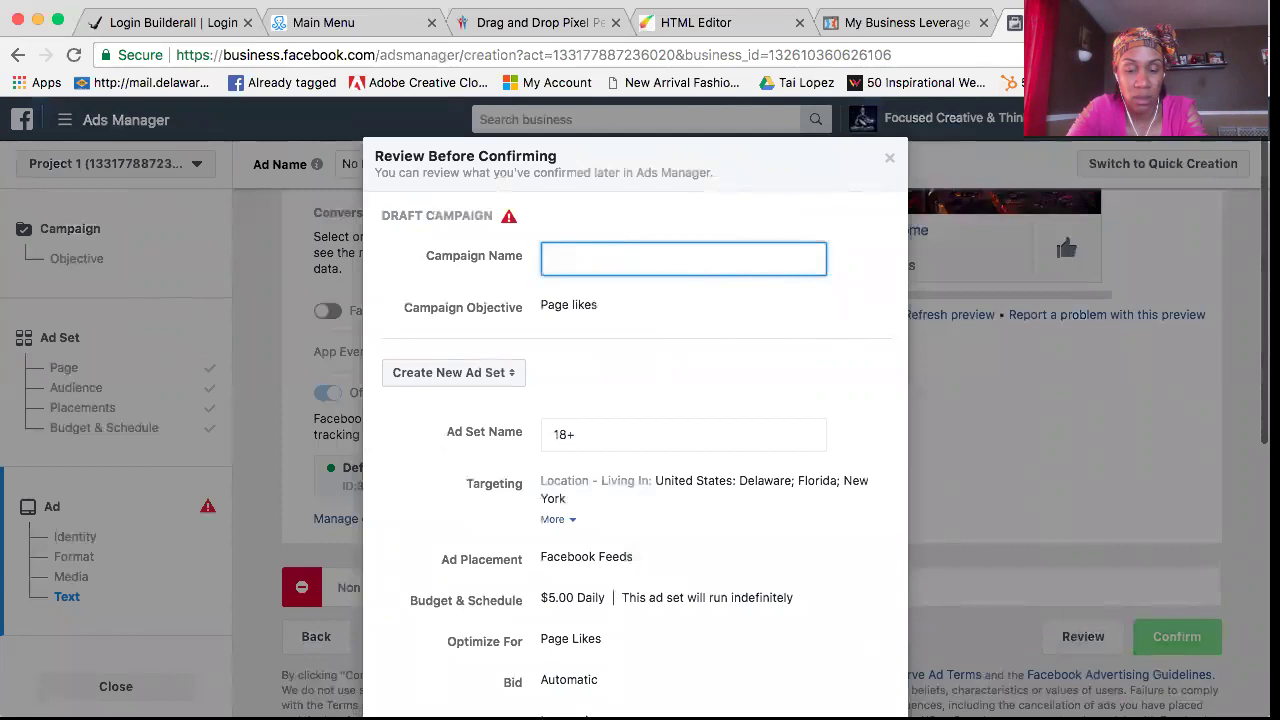
pyautogui.write('NDI licke')
pyautogui.press('BackSpace')
pyautogui.press('BackSpace')
pyautogui.press('BackSpace')
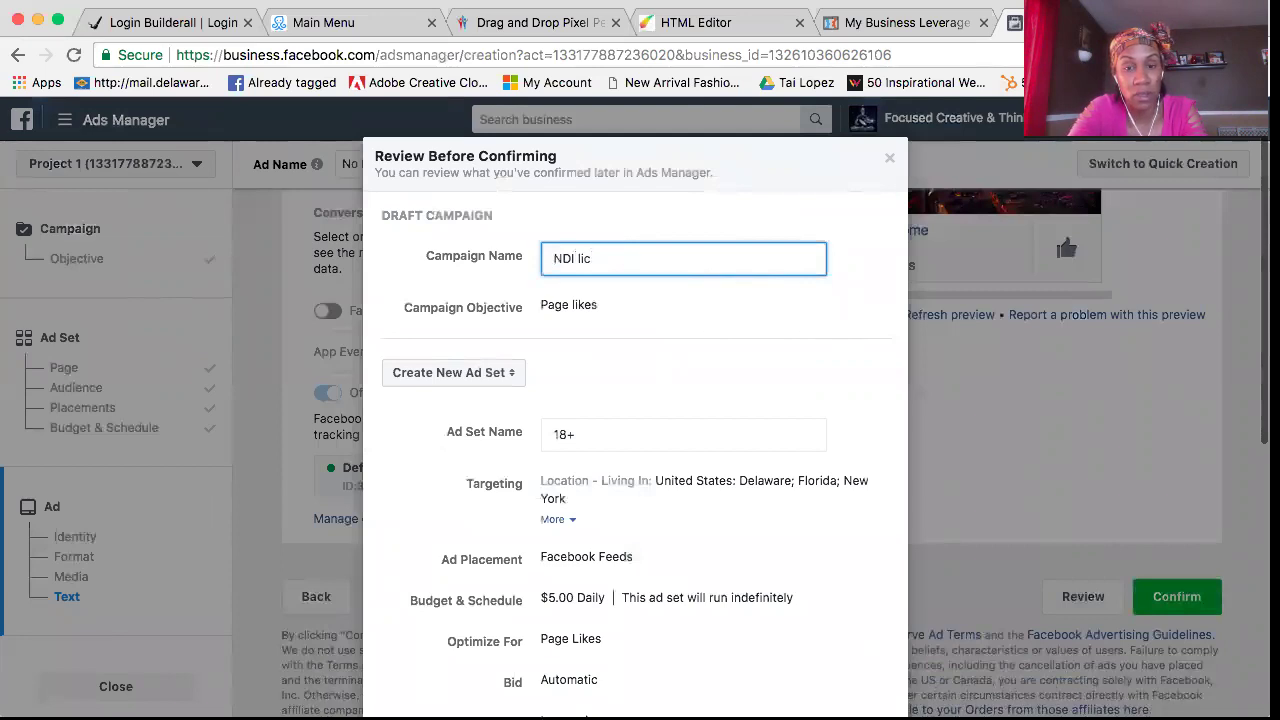
pyautogui.write('kes')
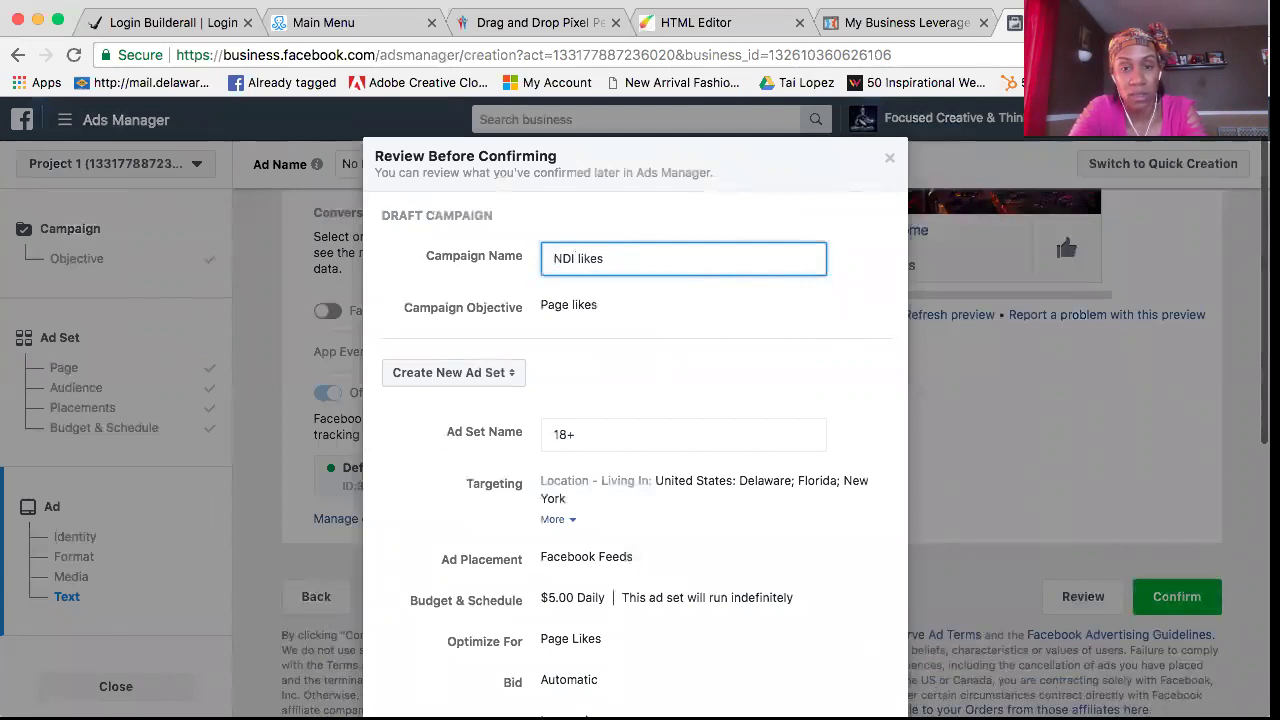
pyautogui.write(' c')
pyautogui.write('ampa')
pyautogui.press('BackSpace')
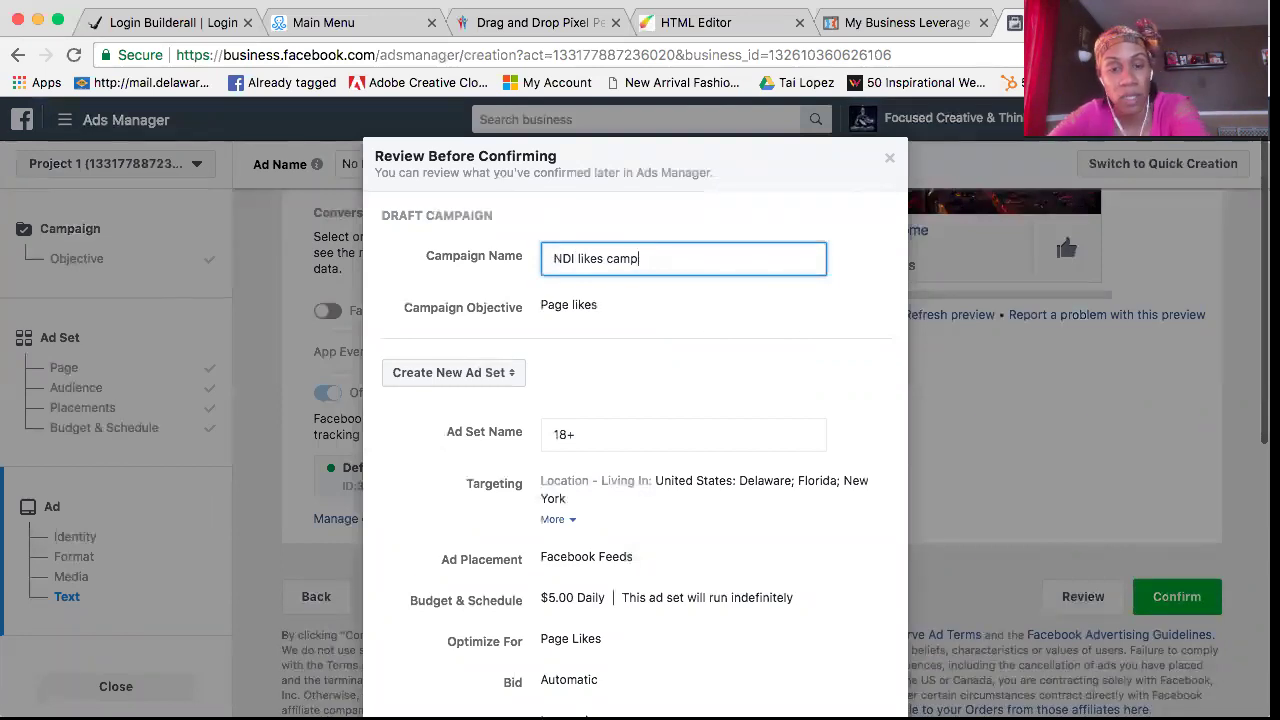
# Review the draft's ad set details, ad name, headline, text and image, and close the review without confirming
pyautogui.scroll(-5, 677, 365)
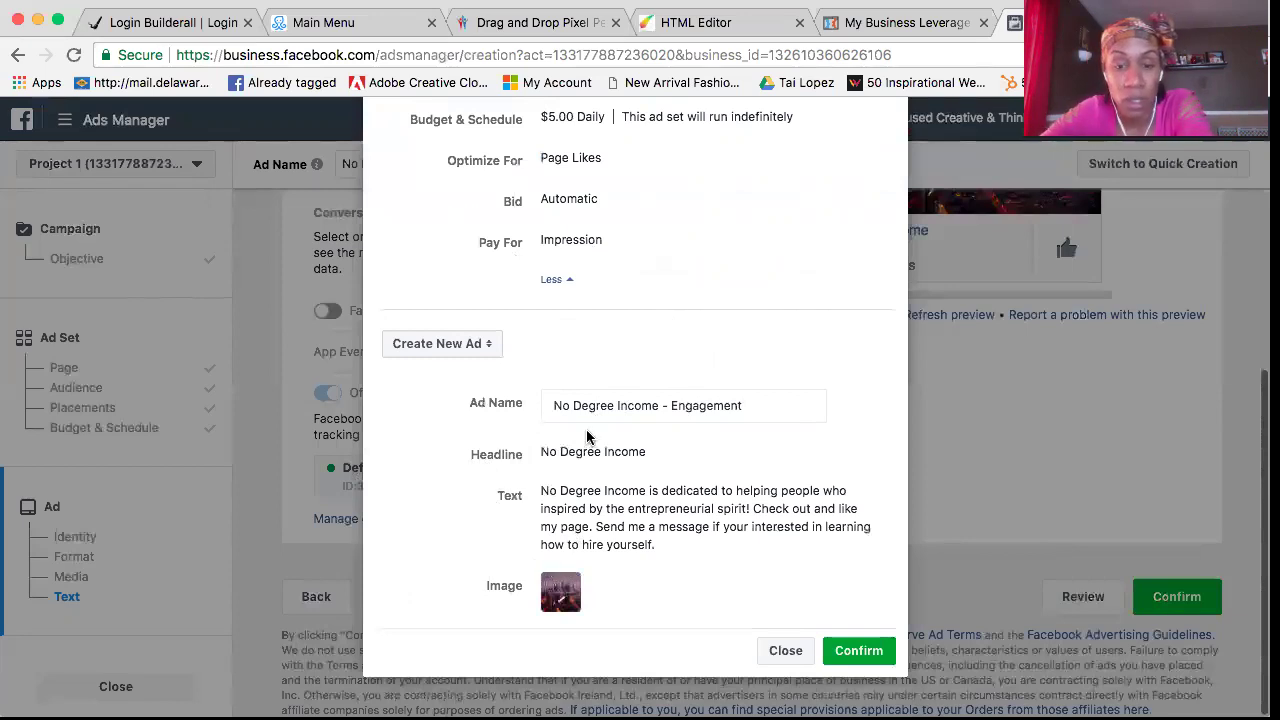
pyautogui.scroll(3, 620, 320)
pyautogui.scroll(-3, 620, 320)
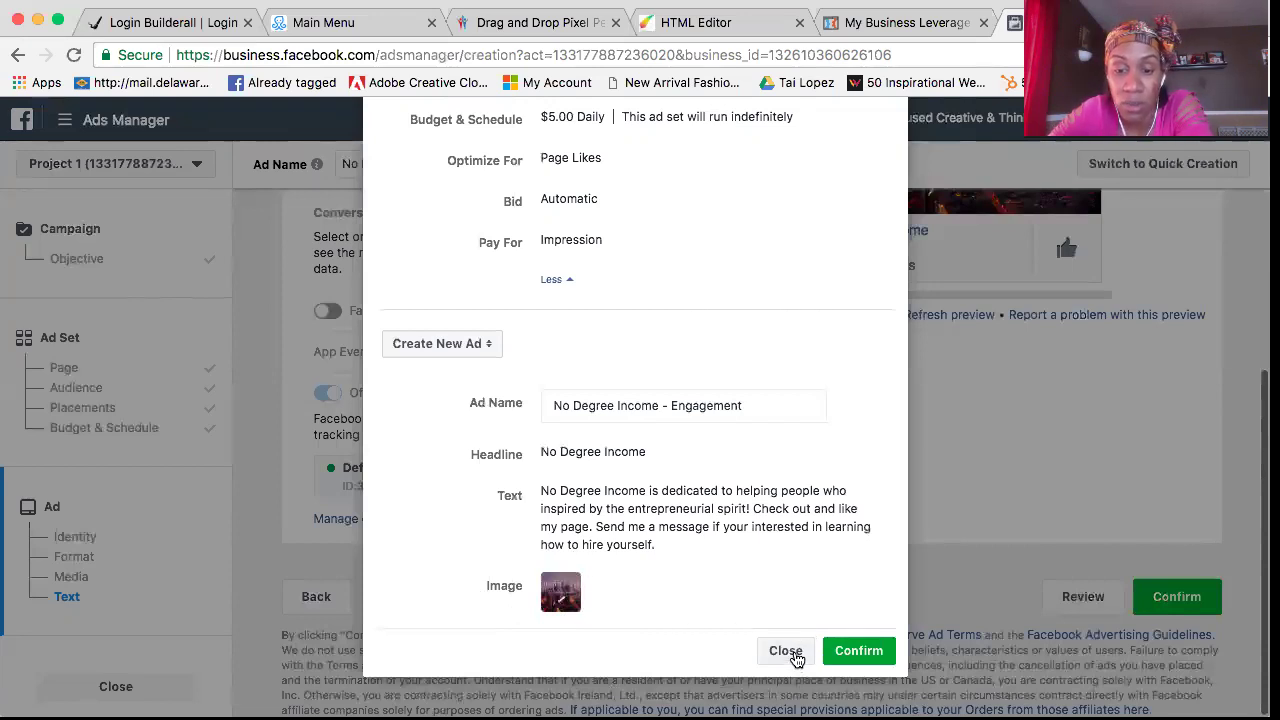
pyautogui.click(786, 651)
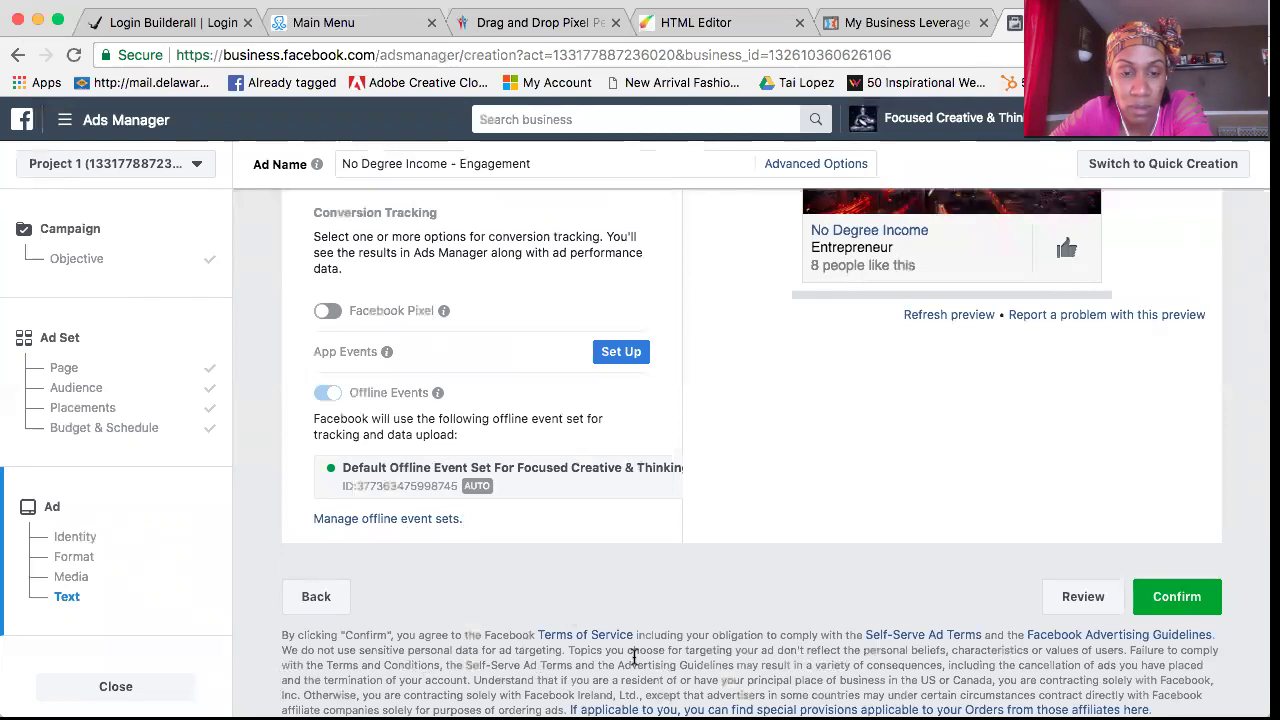
# Close the ad creation with the campaign saved to draft, and leave the campaign editor without publishing the draft items
pyautogui.scroll(15, 926, 455)
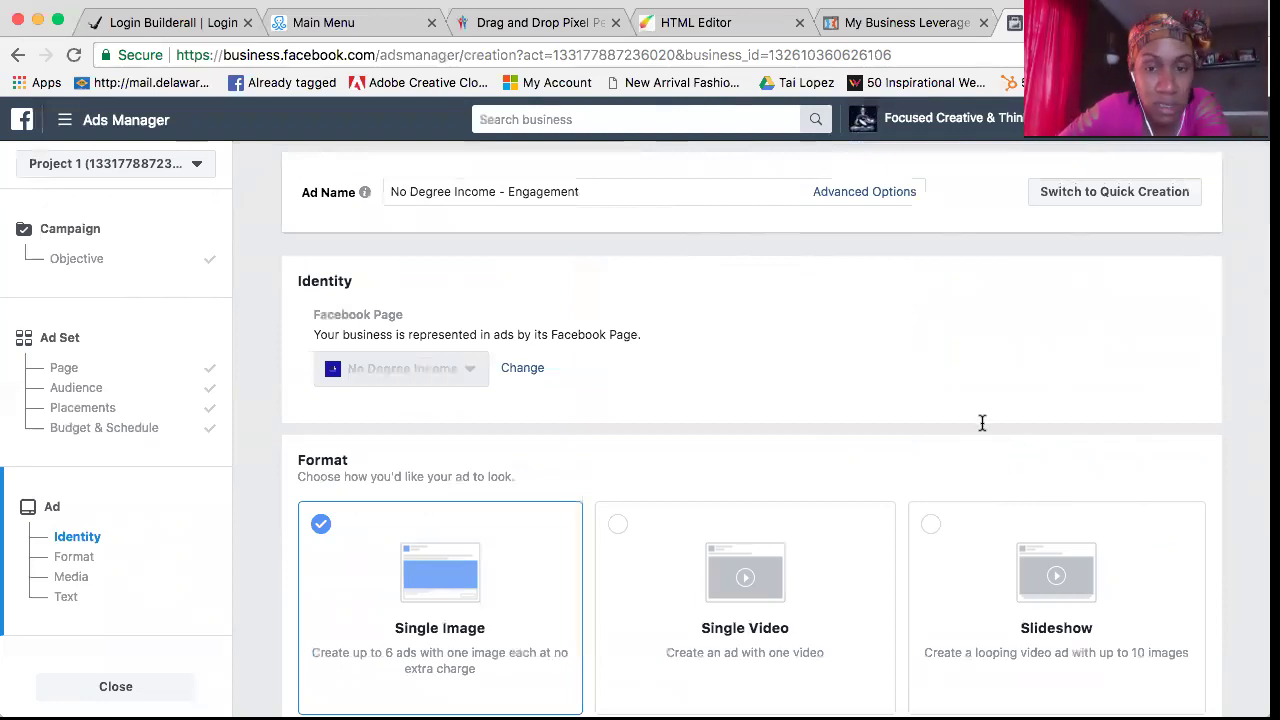
pyautogui.scroll(-3, 982, 424)
pyautogui.scroll(-15, 982, 424)
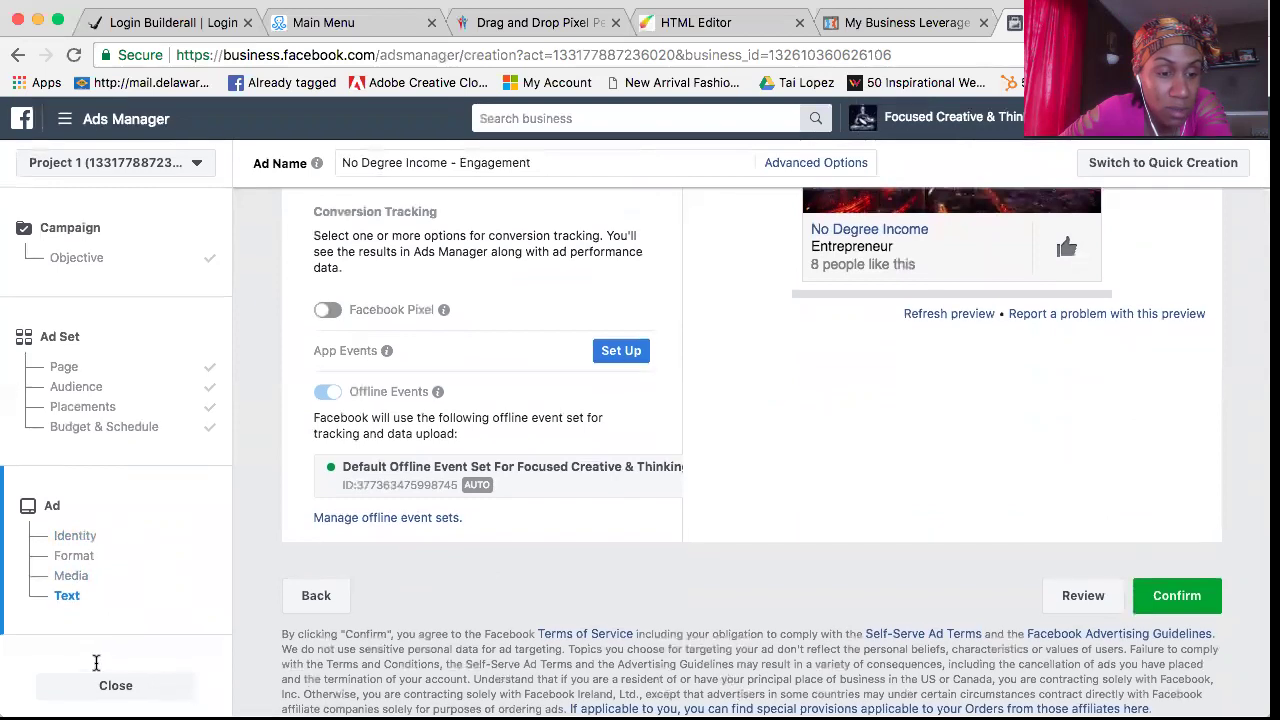
pyautogui.click(112, 682)
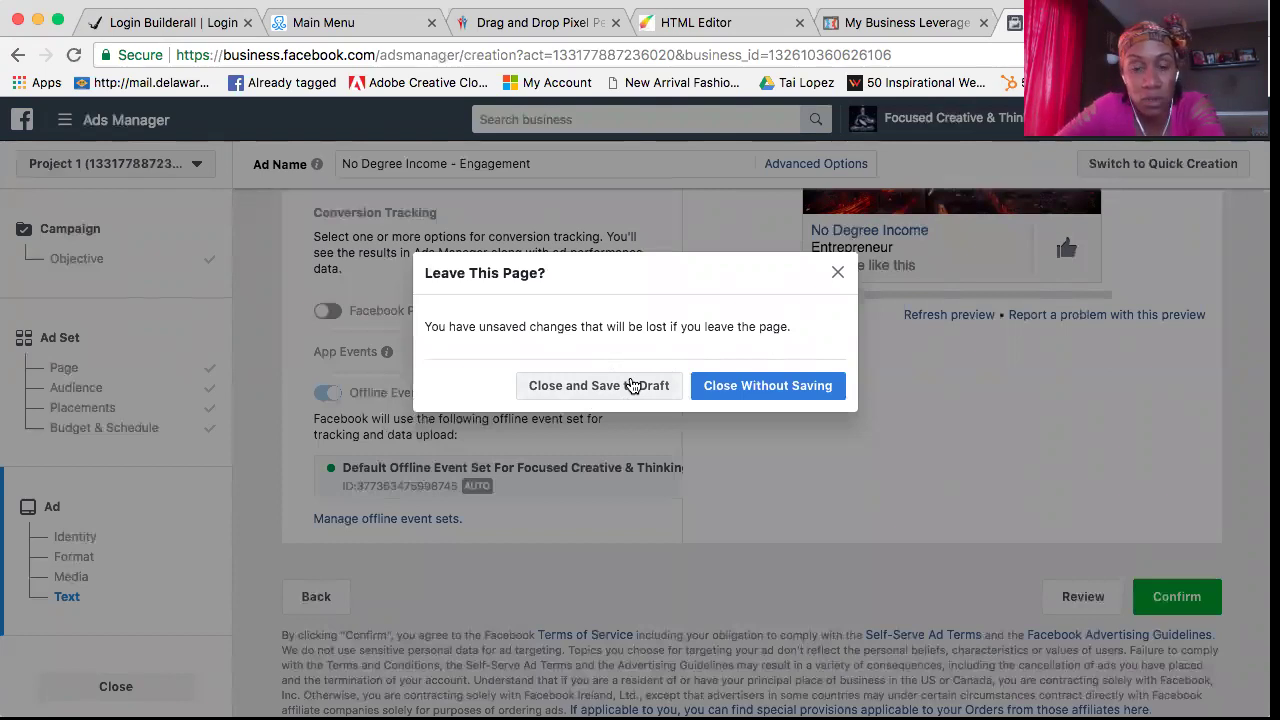
pyautogui.click(631, 385)
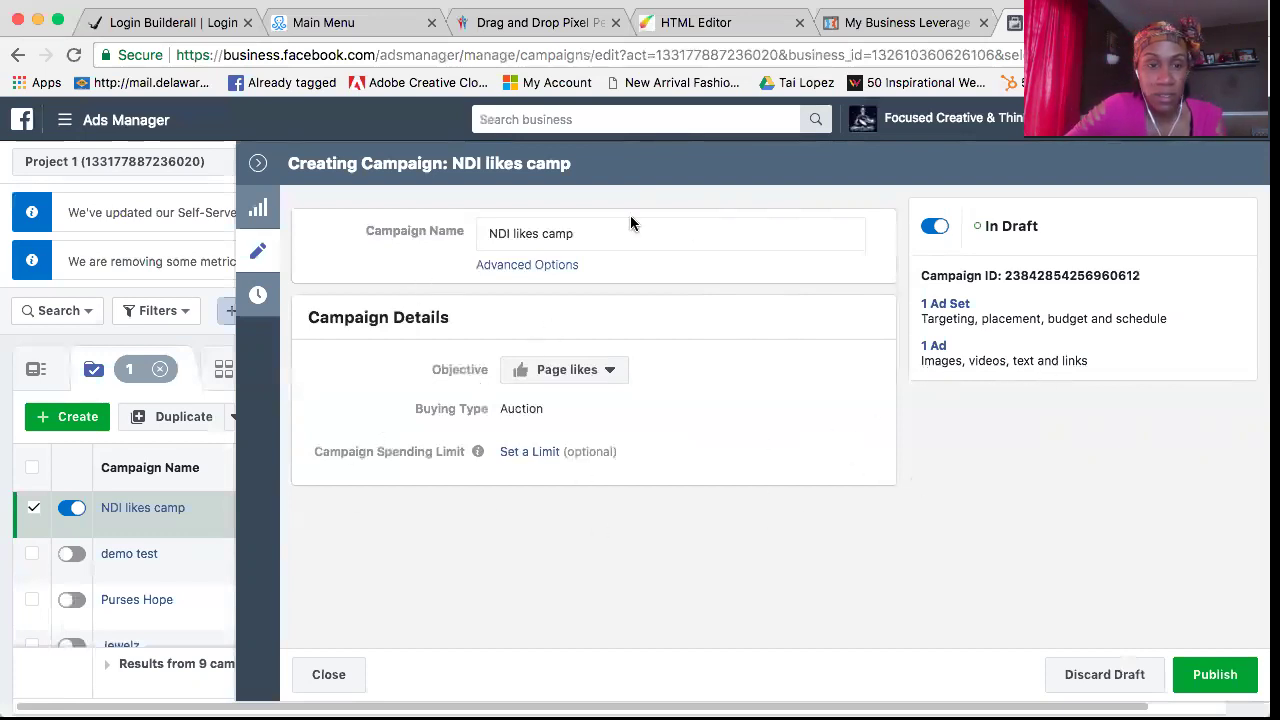
pyautogui.click(257, 167)
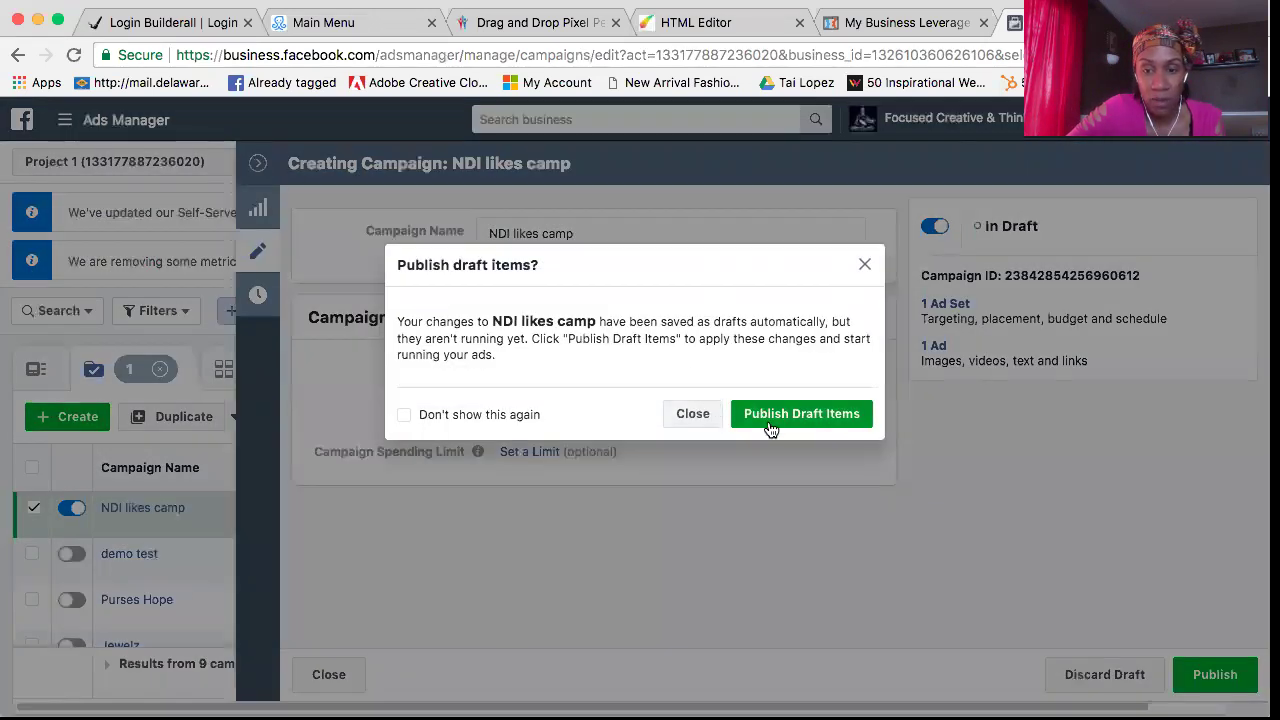
pyautogui.click(692, 415)
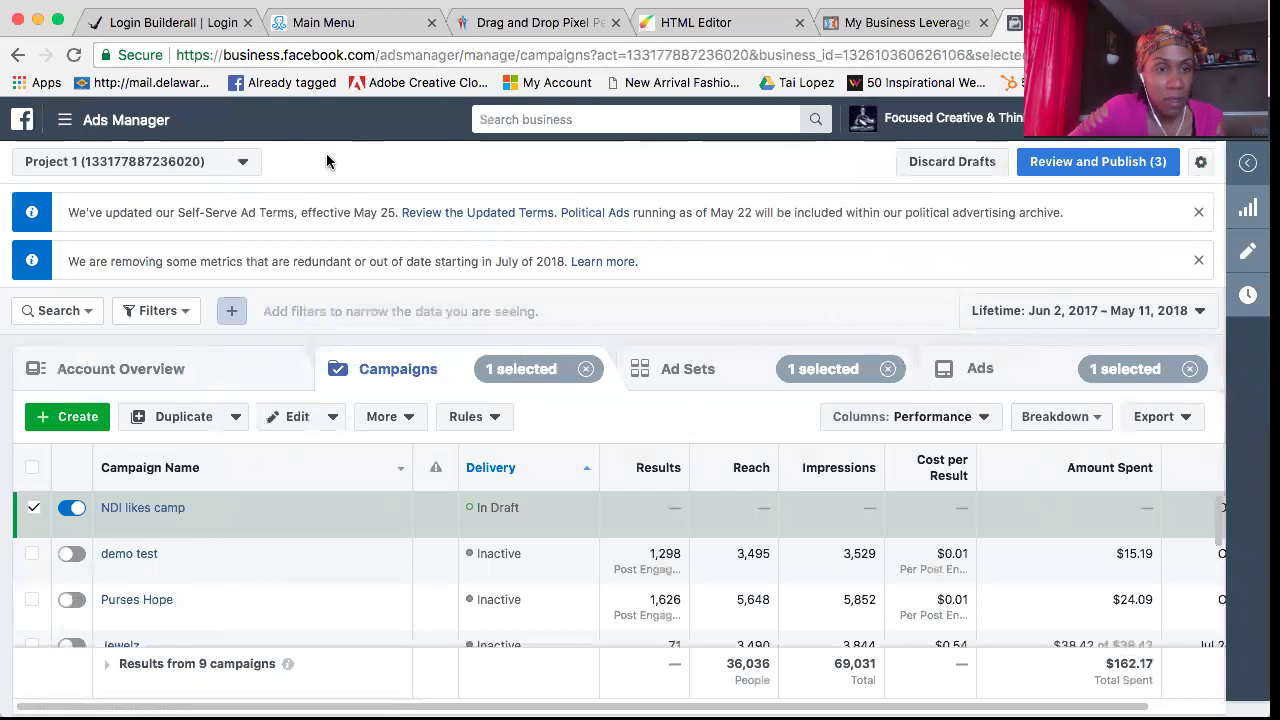
# Open Audience Insights with Everyone on Facebook as the starting audience, and dismiss the location hint
pyautogui.click(65, 120)
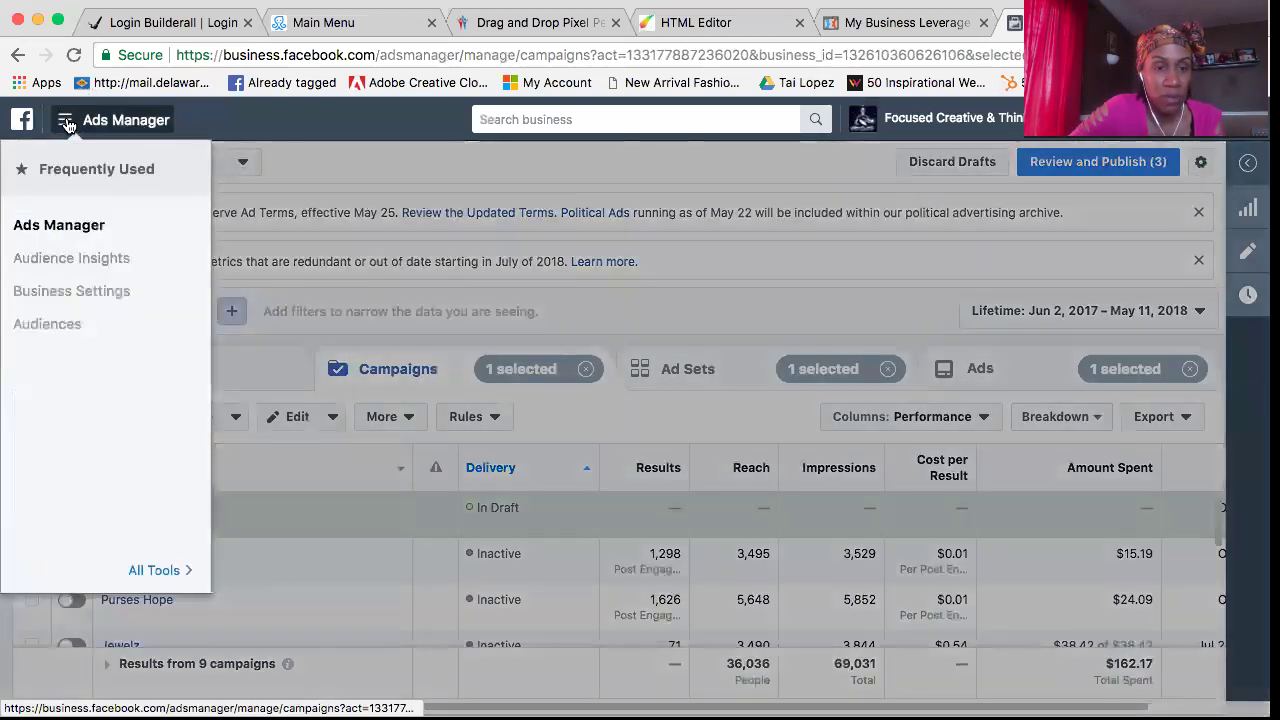
pyautogui.click(76, 258)
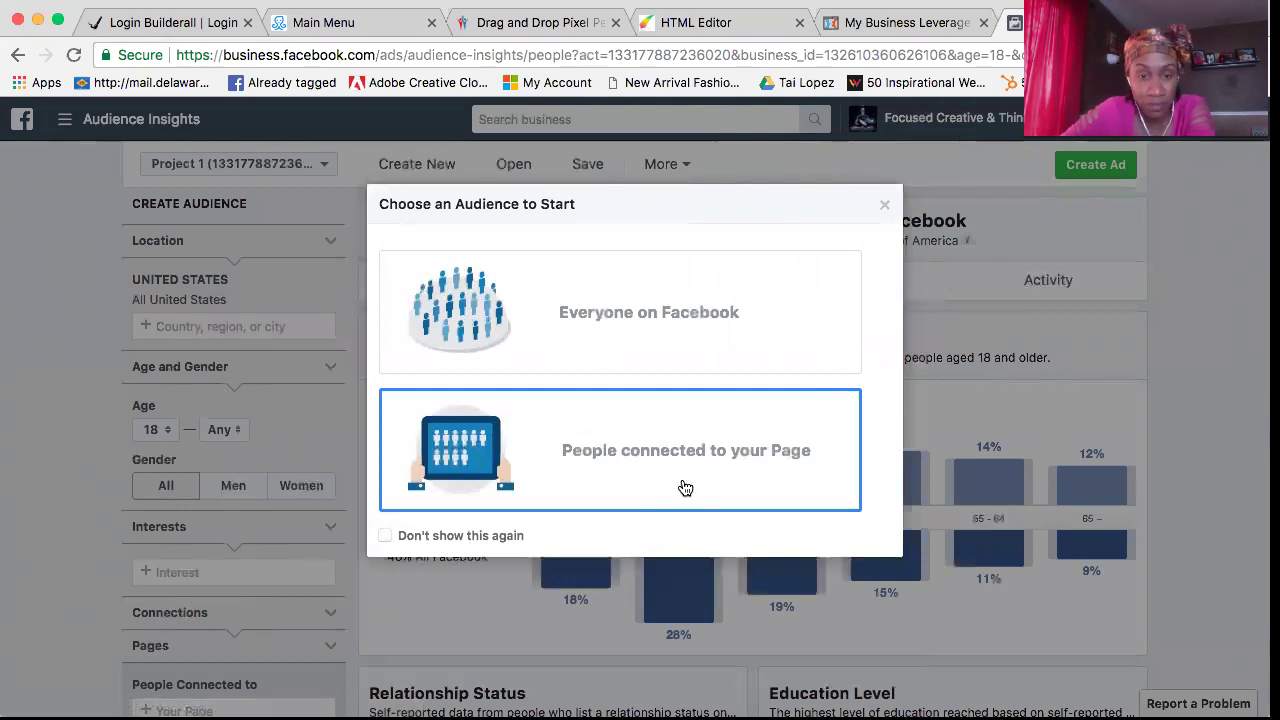
pyautogui.click(726, 289)
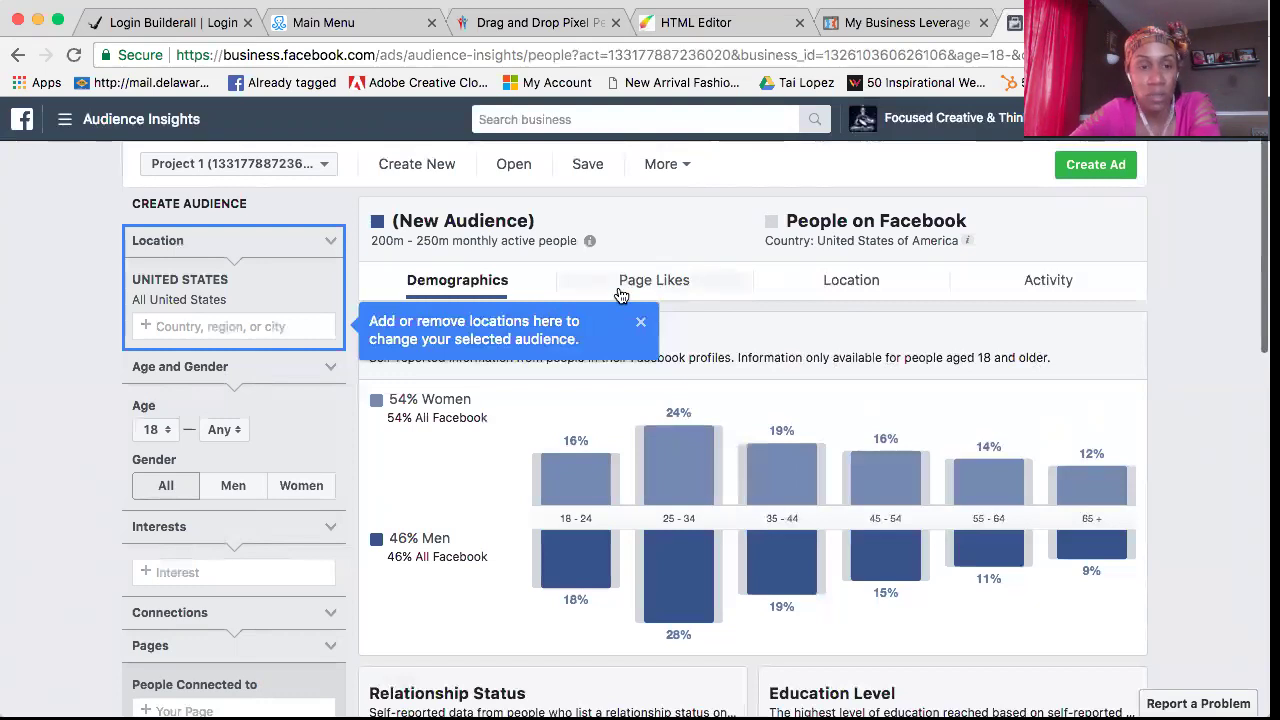
pyautogui.click(640, 322)
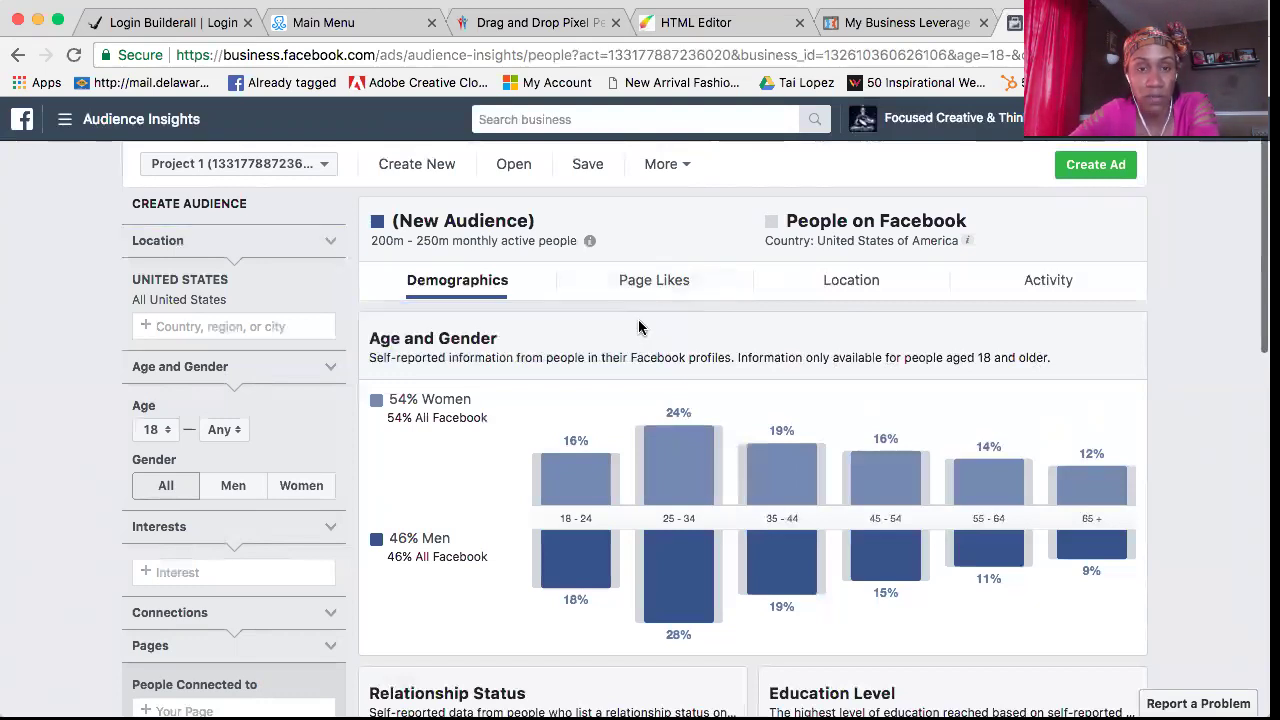
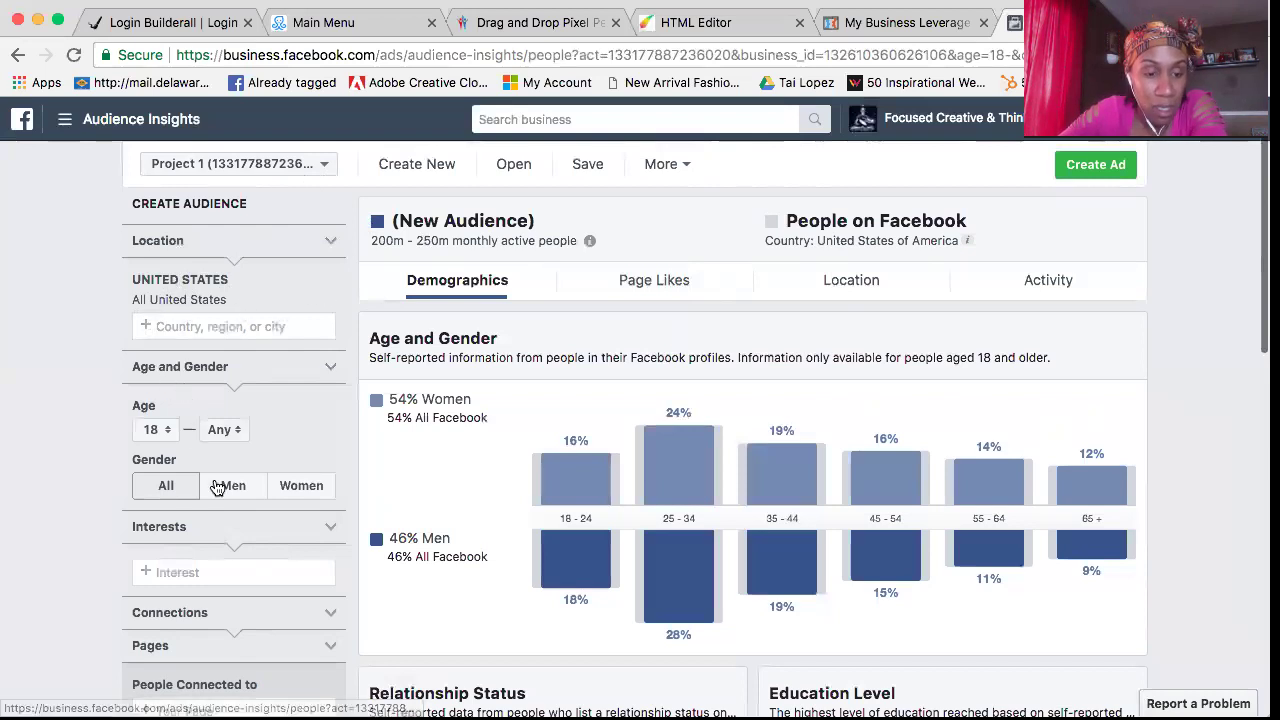
# Add Jim Rohn as an interest of the new audience, and examine the resulting age and gender breakdown
pyautogui.scroll(-1, 216, 486)
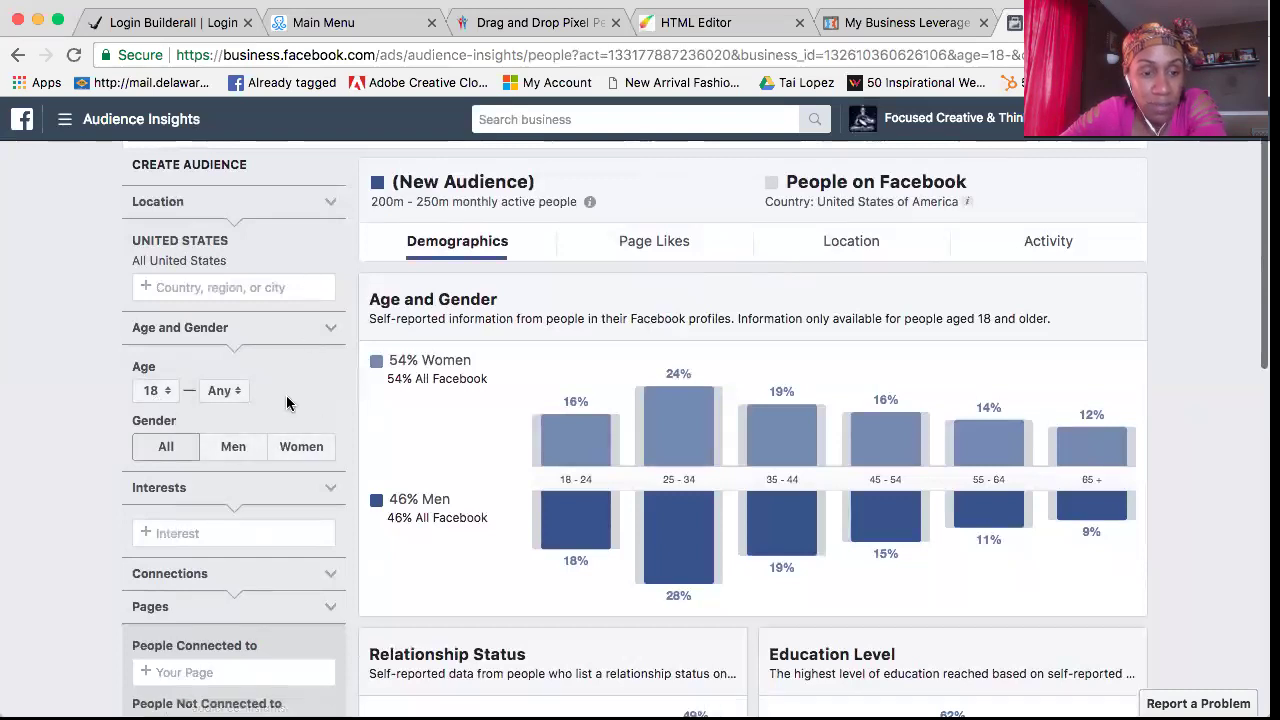
pyautogui.scroll(-1, 287, 403)
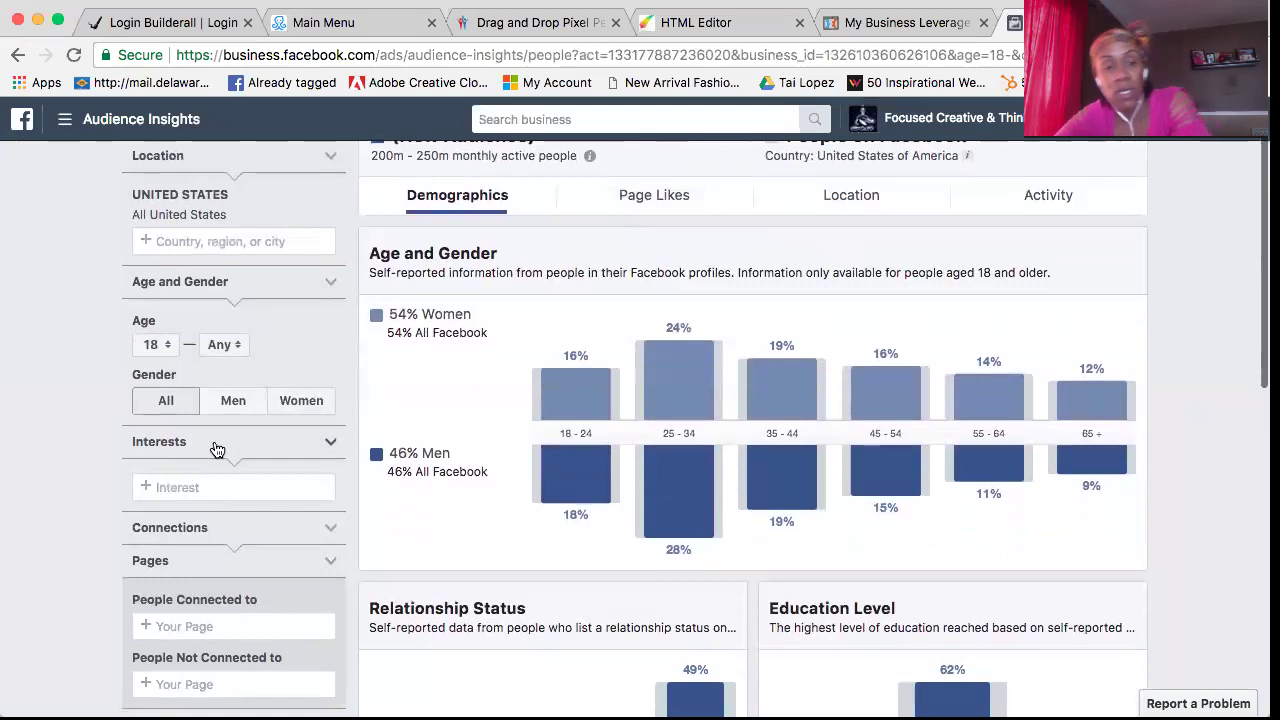
pyautogui.scroll(-1, 230, 470)
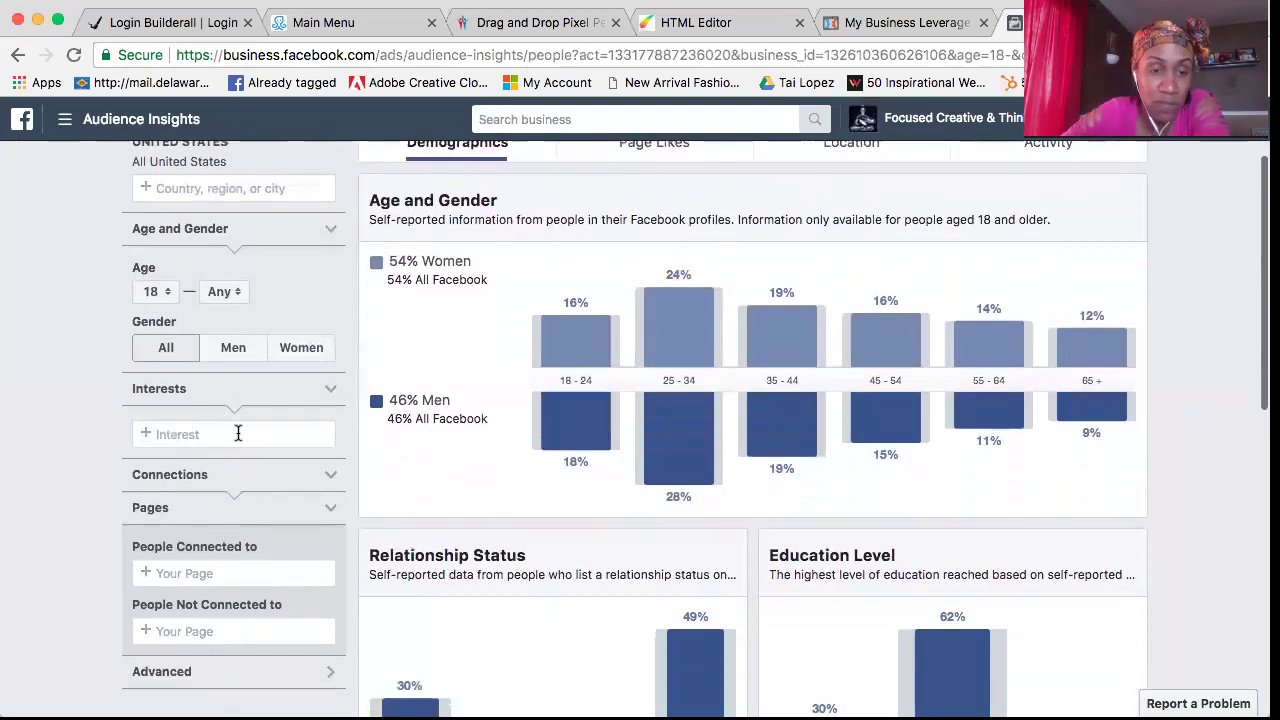
pyautogui.click(238, 433)
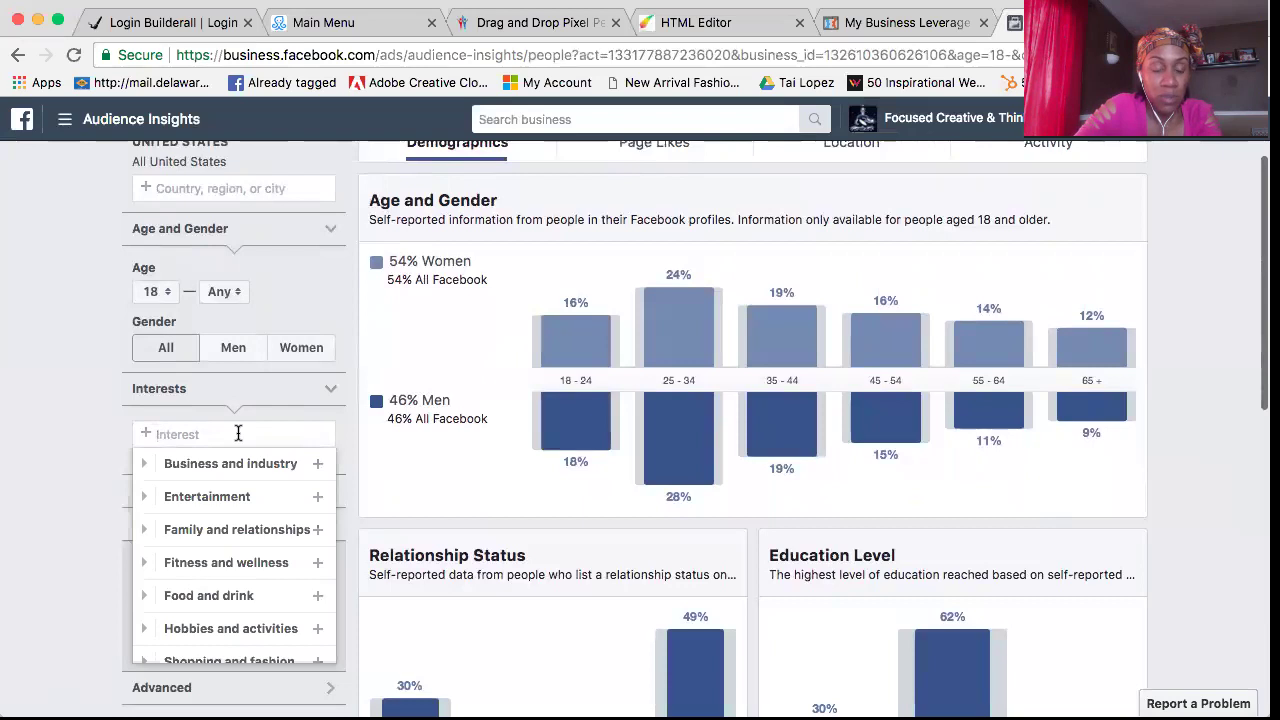
pyautogui.write('jim rohn')
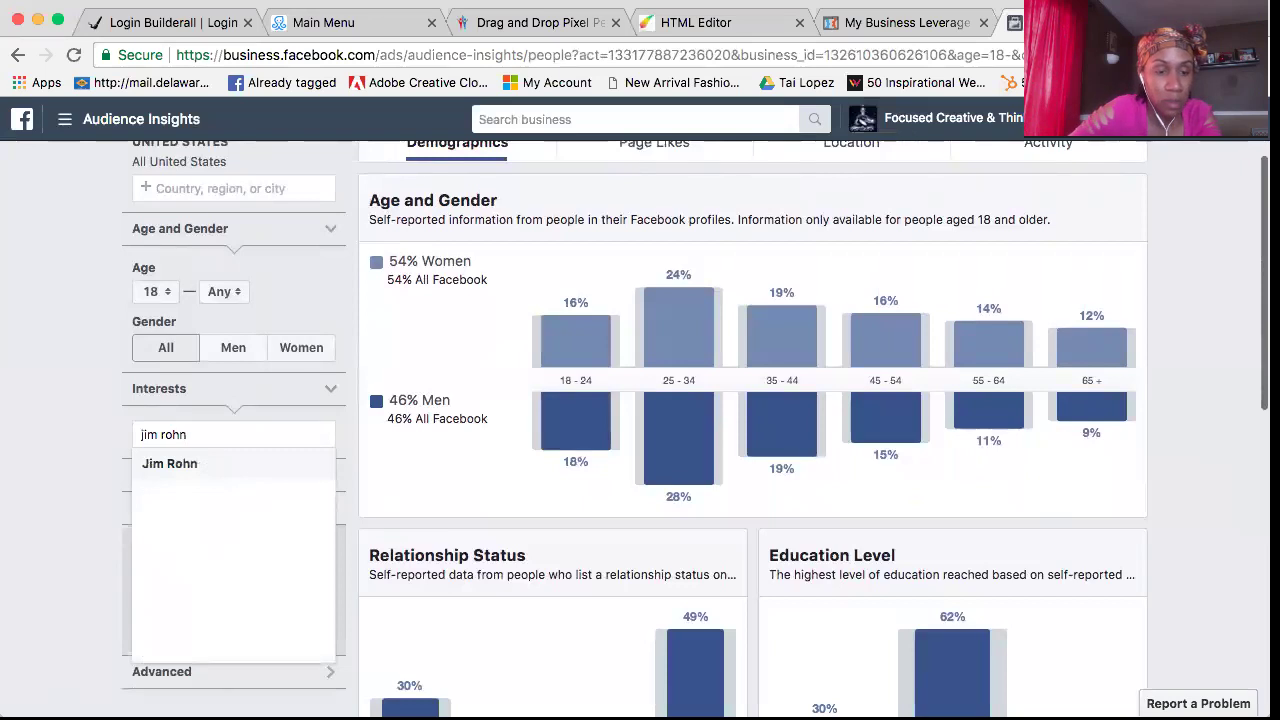
pyautogui.click(183, 472)
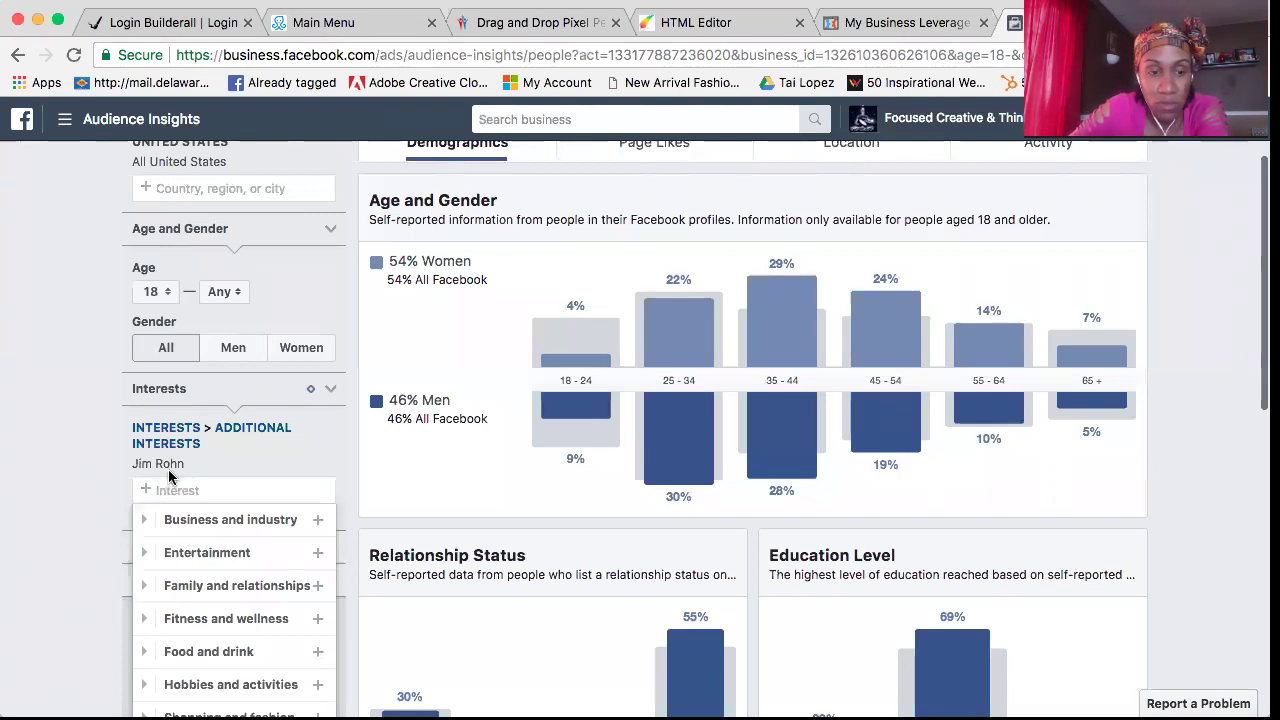
pyautogui.moveTo(575, 284)
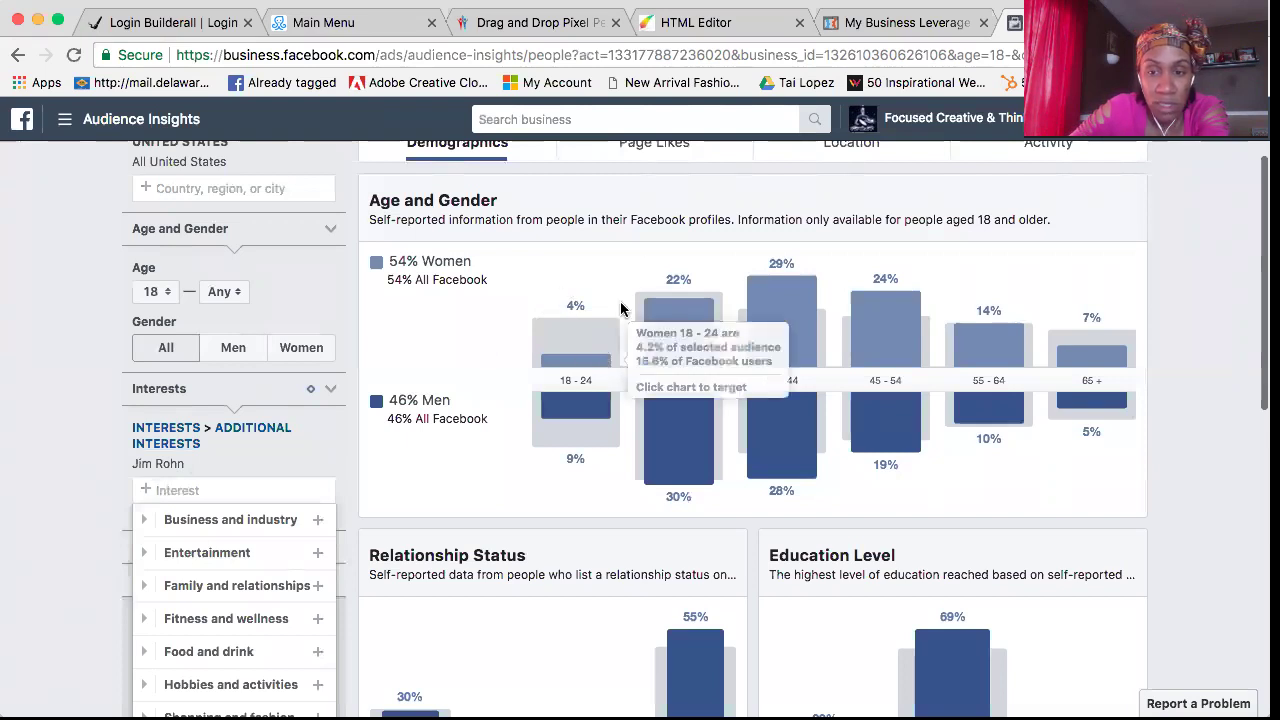
pyautogui.moveTo(700, 449)
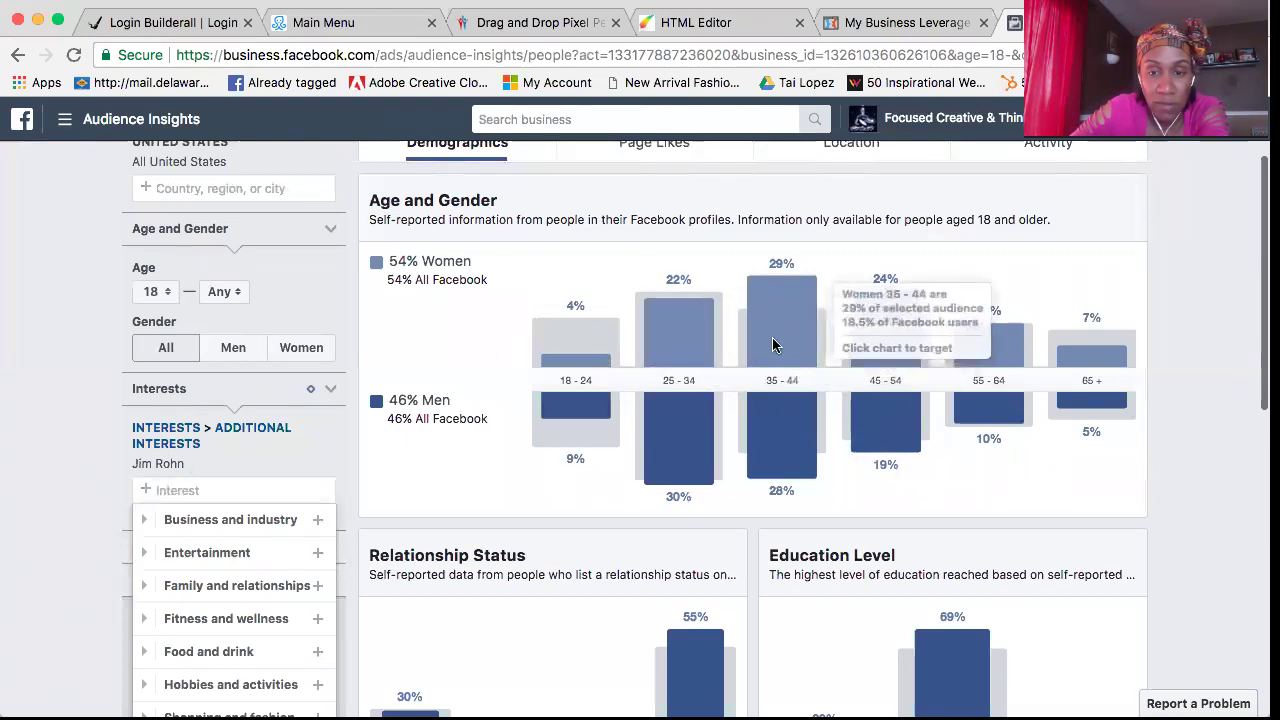
pyautogui.moveTo(783, 458)
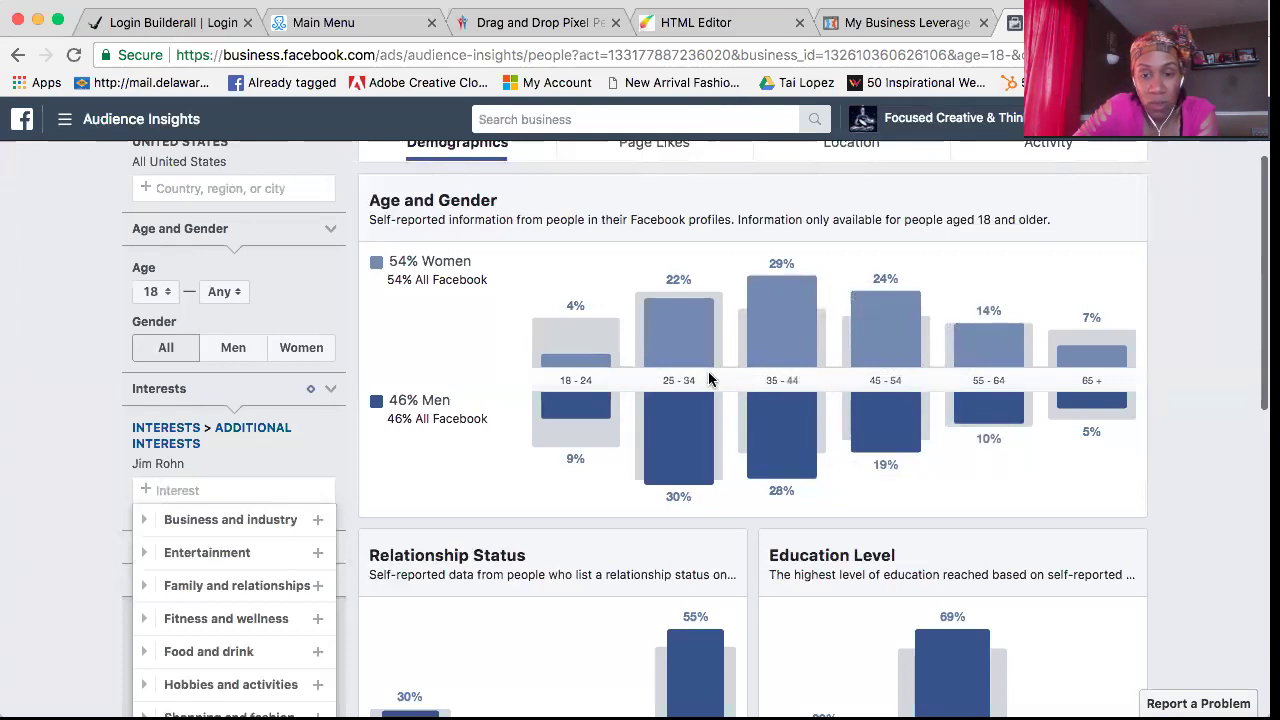
# Compare the shares of women and men in the 25–34 and 35–44 age groups against all Facebook users
pyautogui.moveTo(770, 298)
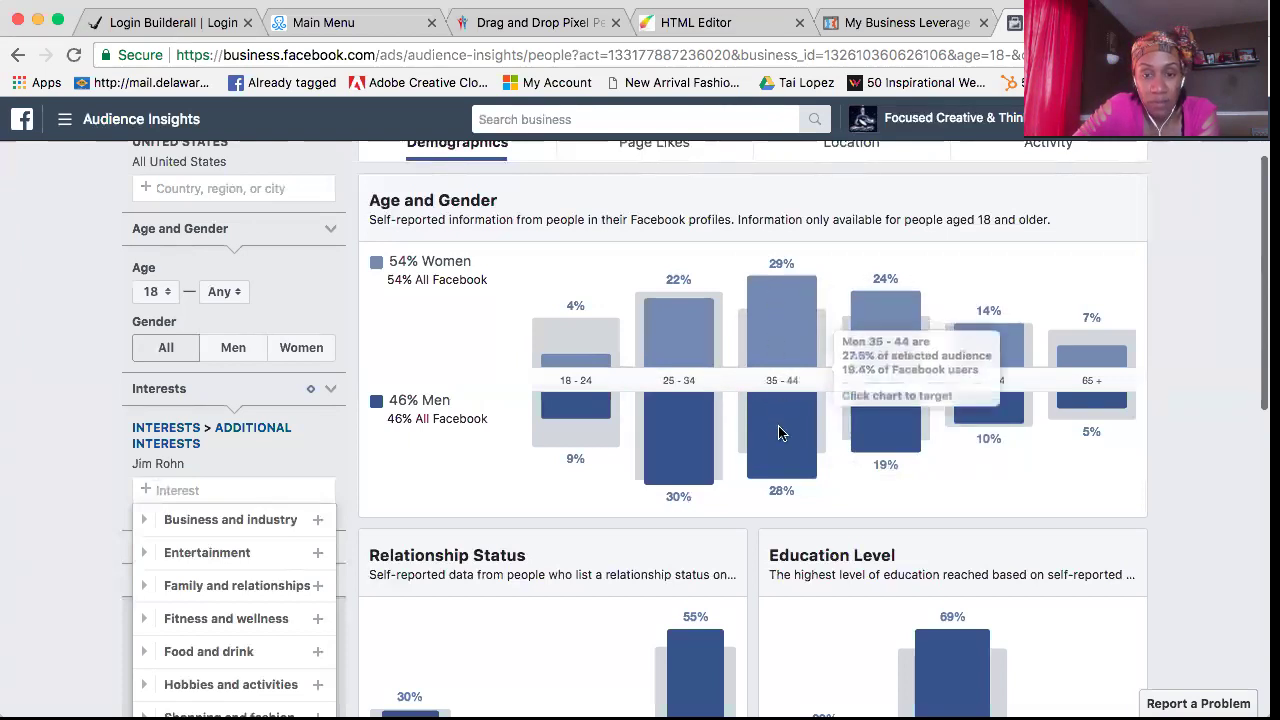
pyautogui.moveTo(670, 462)
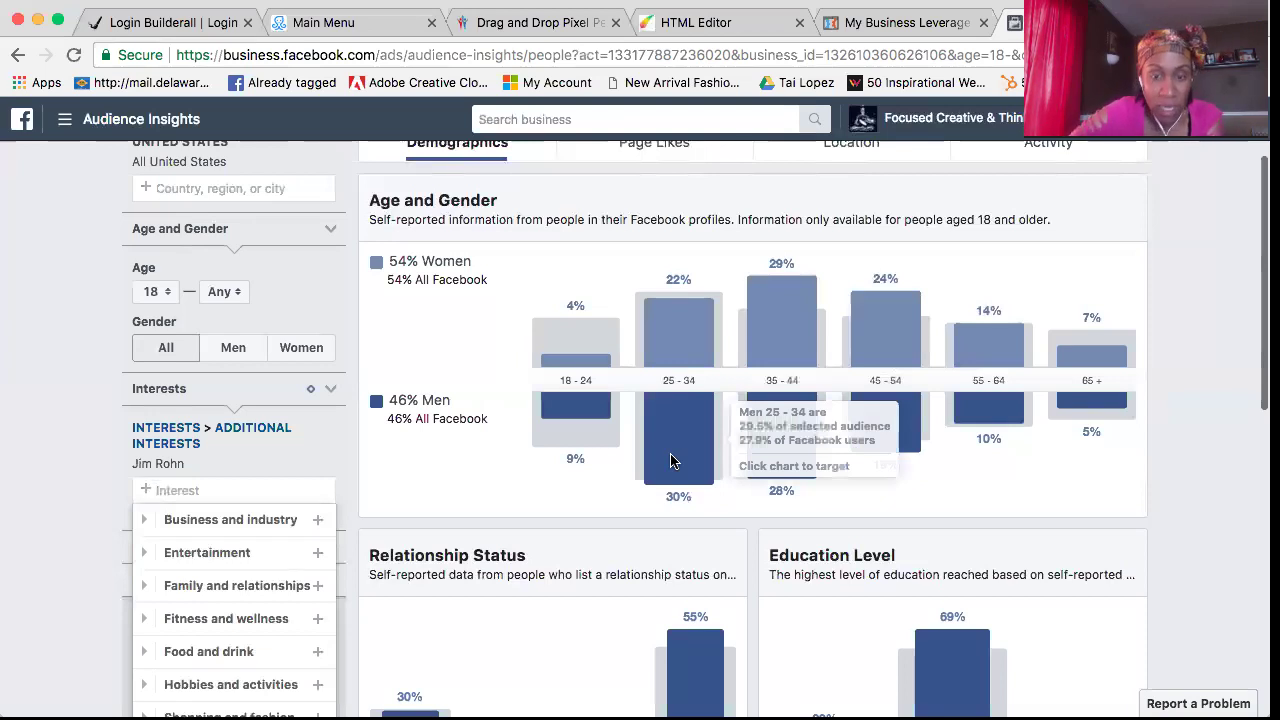
pyautogui.moveTo(765, 437)
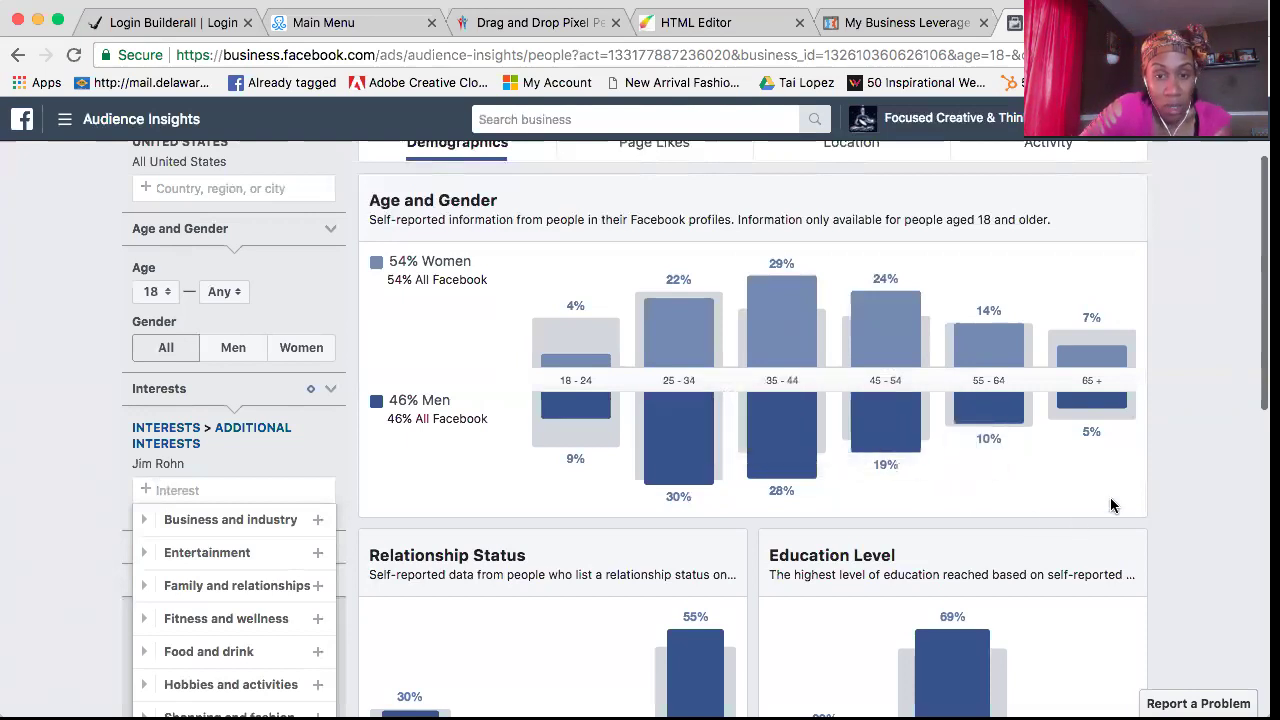
# Show the new audience's page likes and read through the ten top categories with their associated pages
pyautogui.scroll(1, 860, 460)
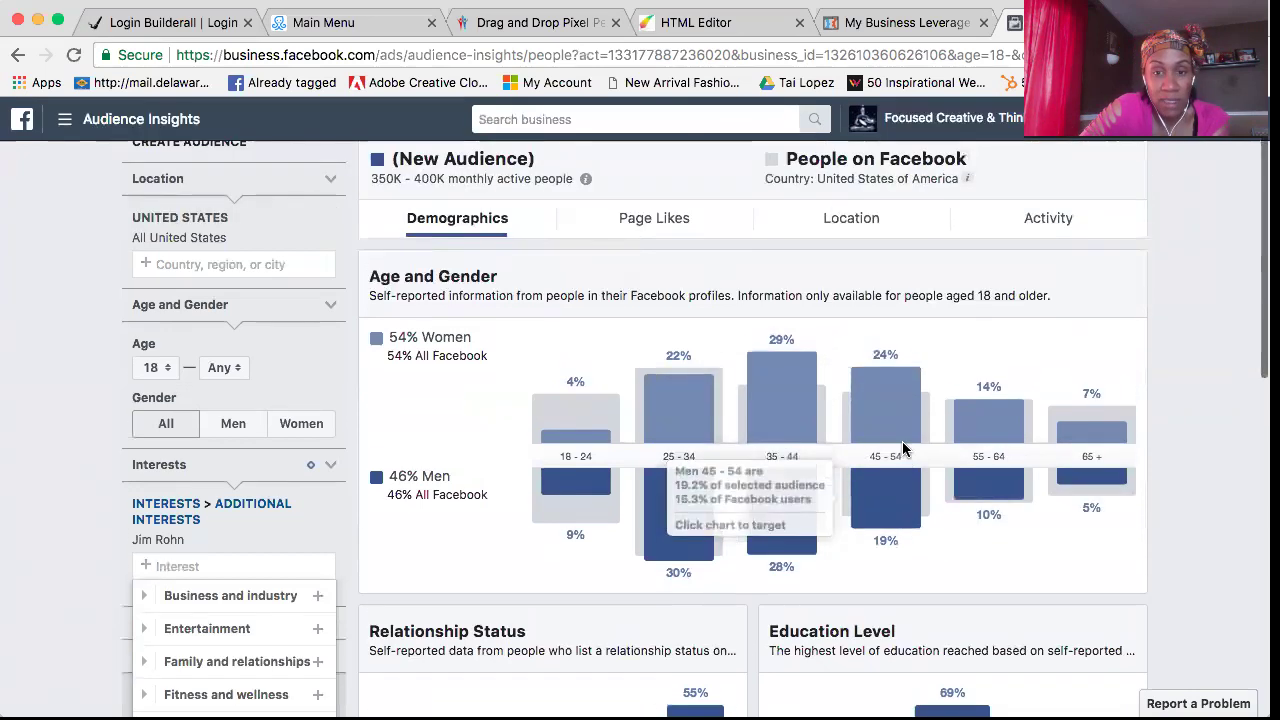
pyautogui.click(640, 222)
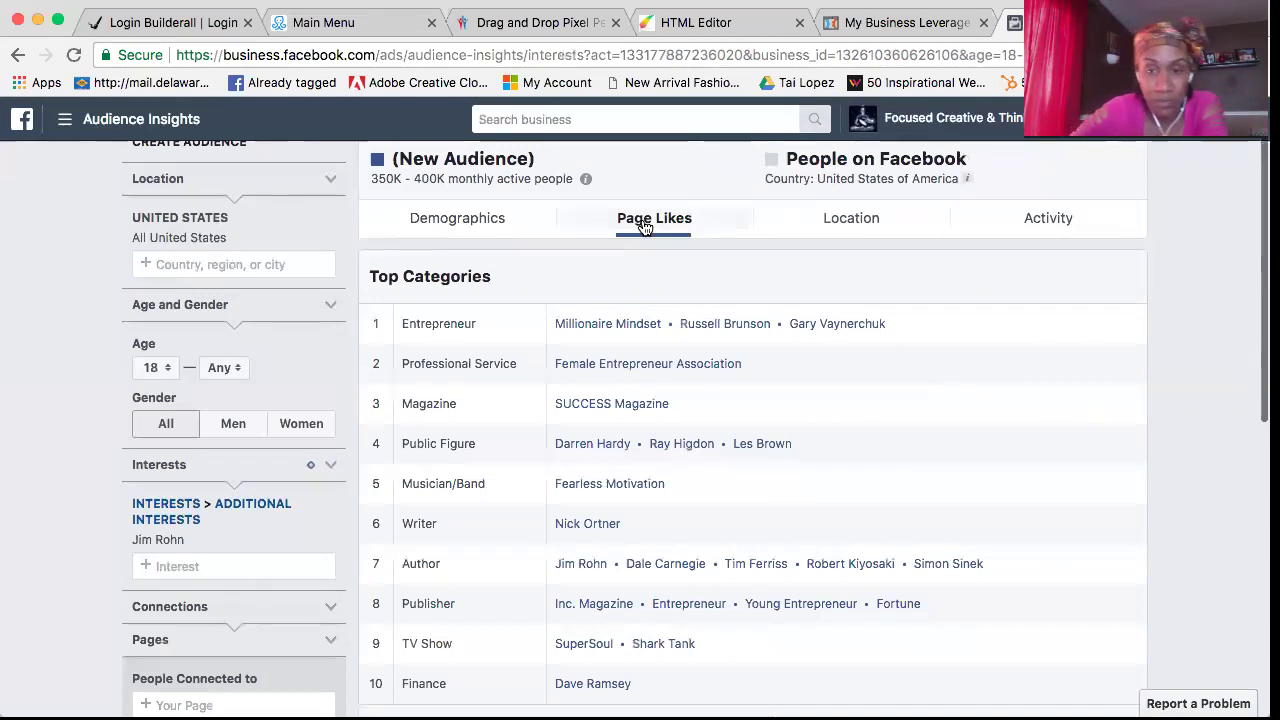
pyautogui.scroll(-1, 660, 322)
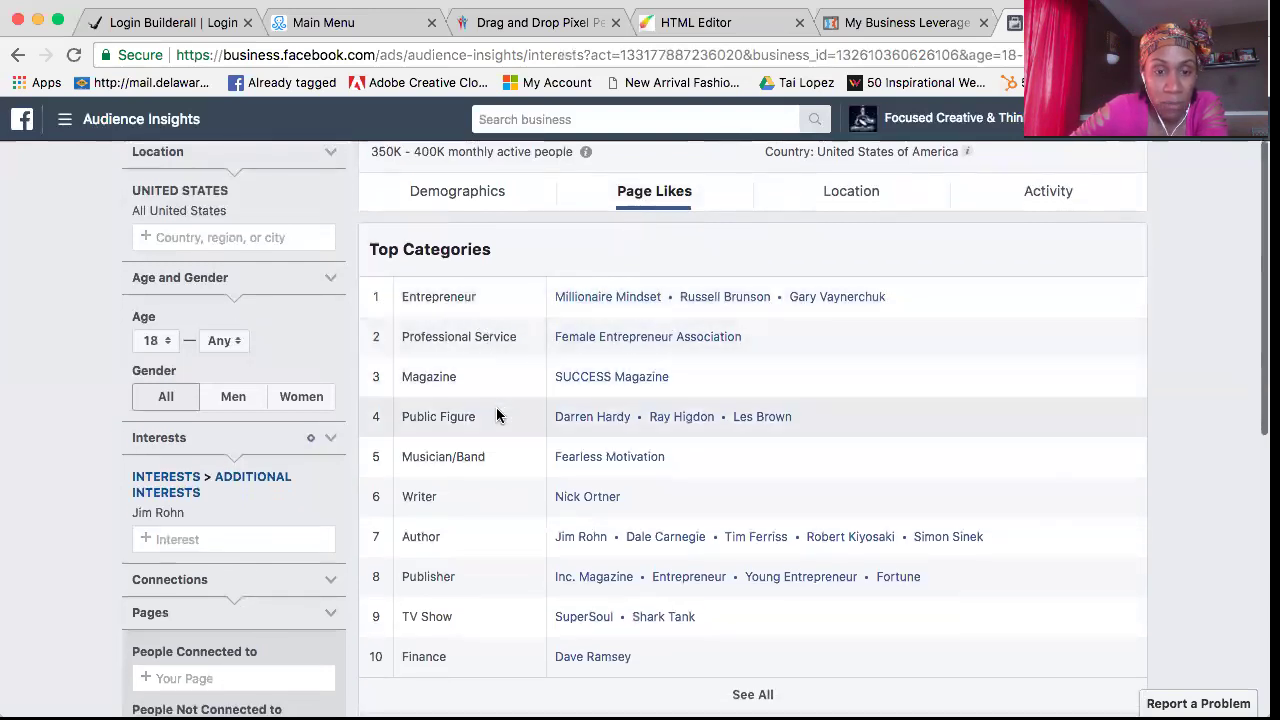
pyautogui.scroll(-4, 497, 414)
pyautogui.scroll(-1, 497, 414)
pyautogui.scroll(5, 497, 414)
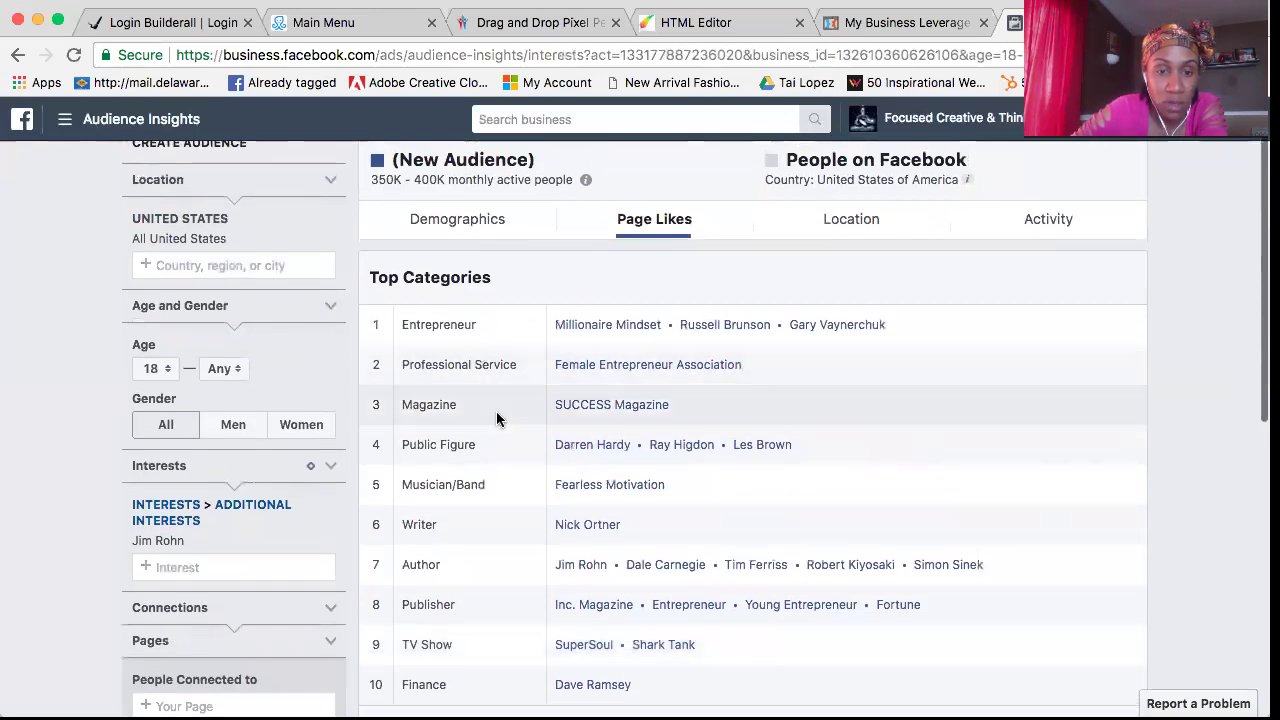
pyautogui.scroll(-3, 497, 418)
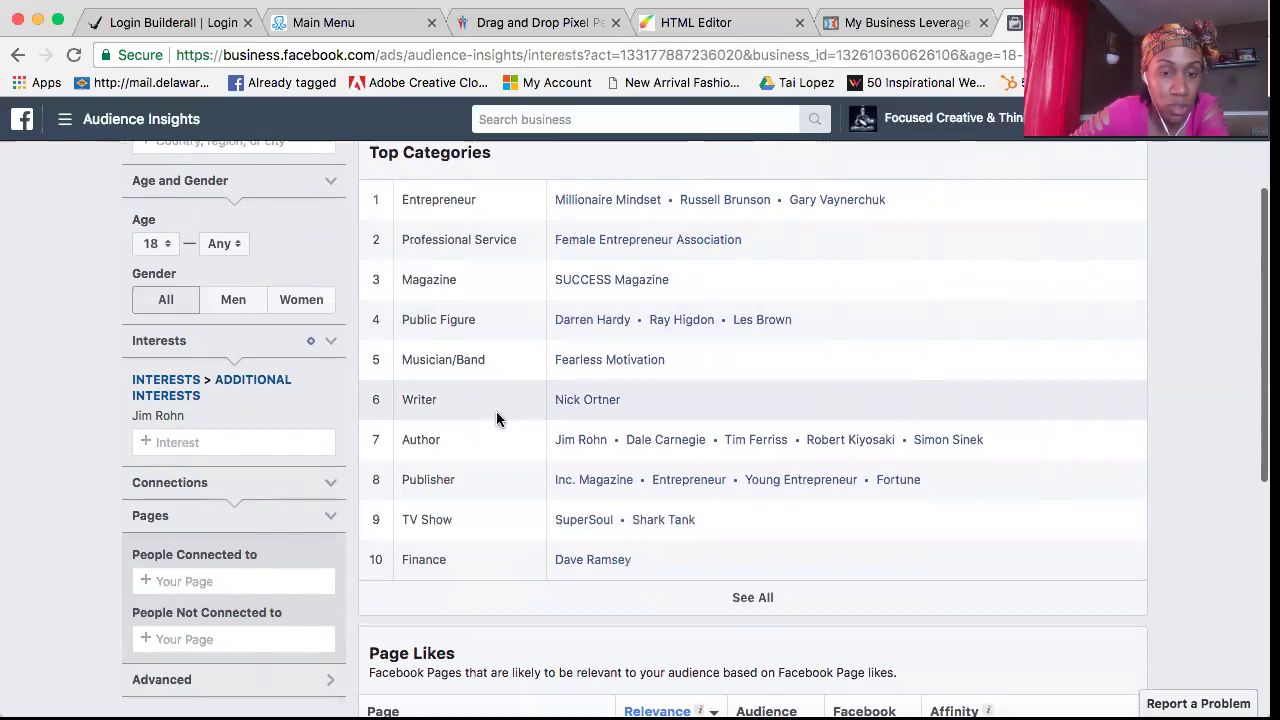
pyautogui.scroll(2, 497, 420)
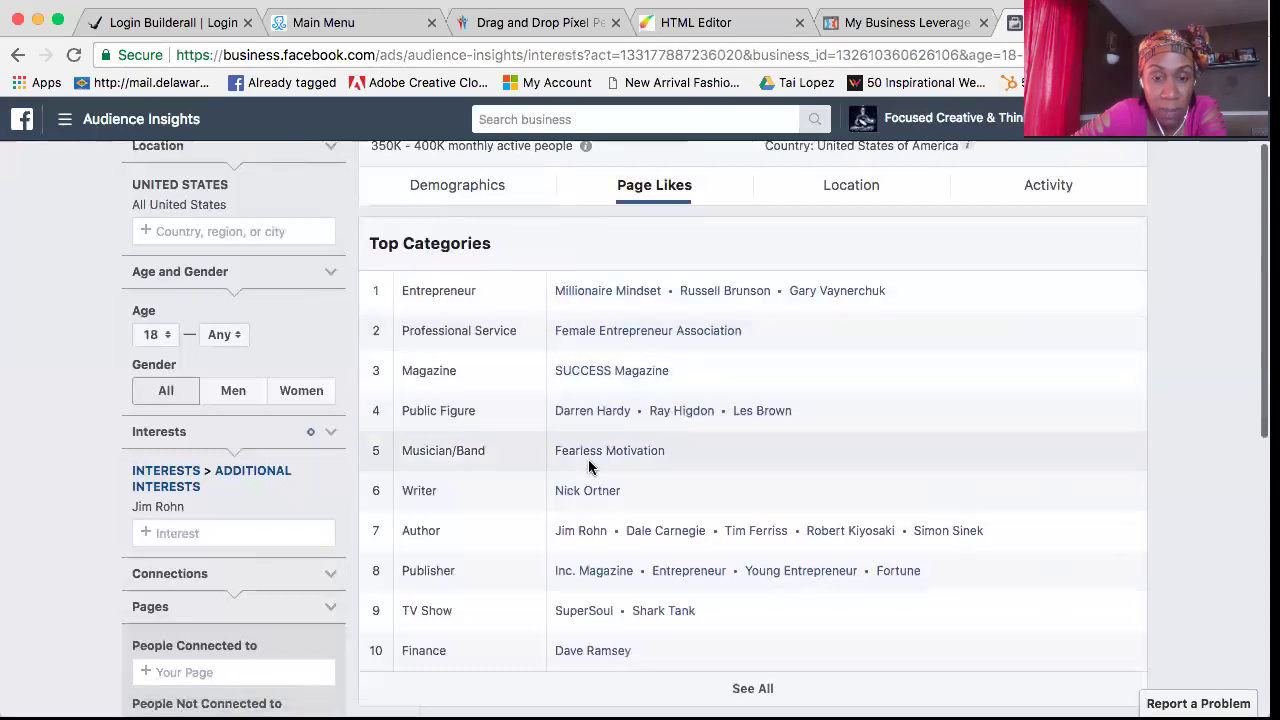
pyautogui.scroll(1, 594, 501)
pyautogui.scroll(-3, 594, 497)
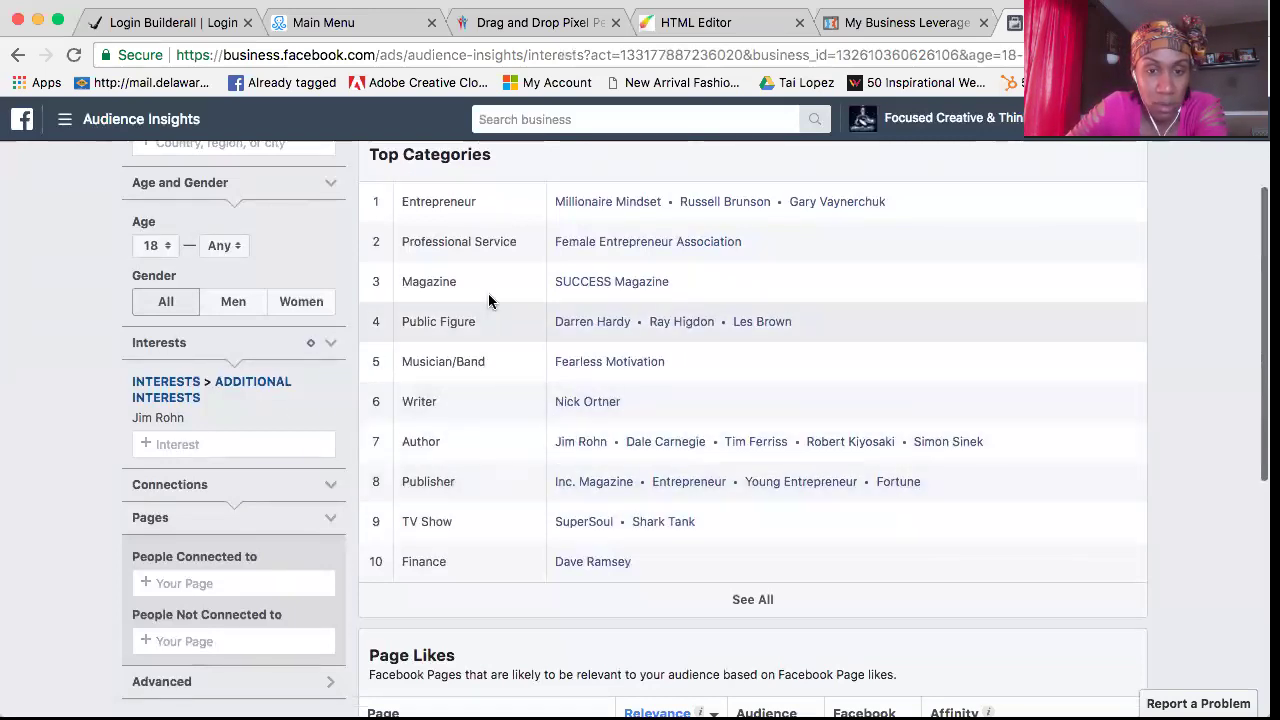
pyautogui.scroll(1, 497, 290)
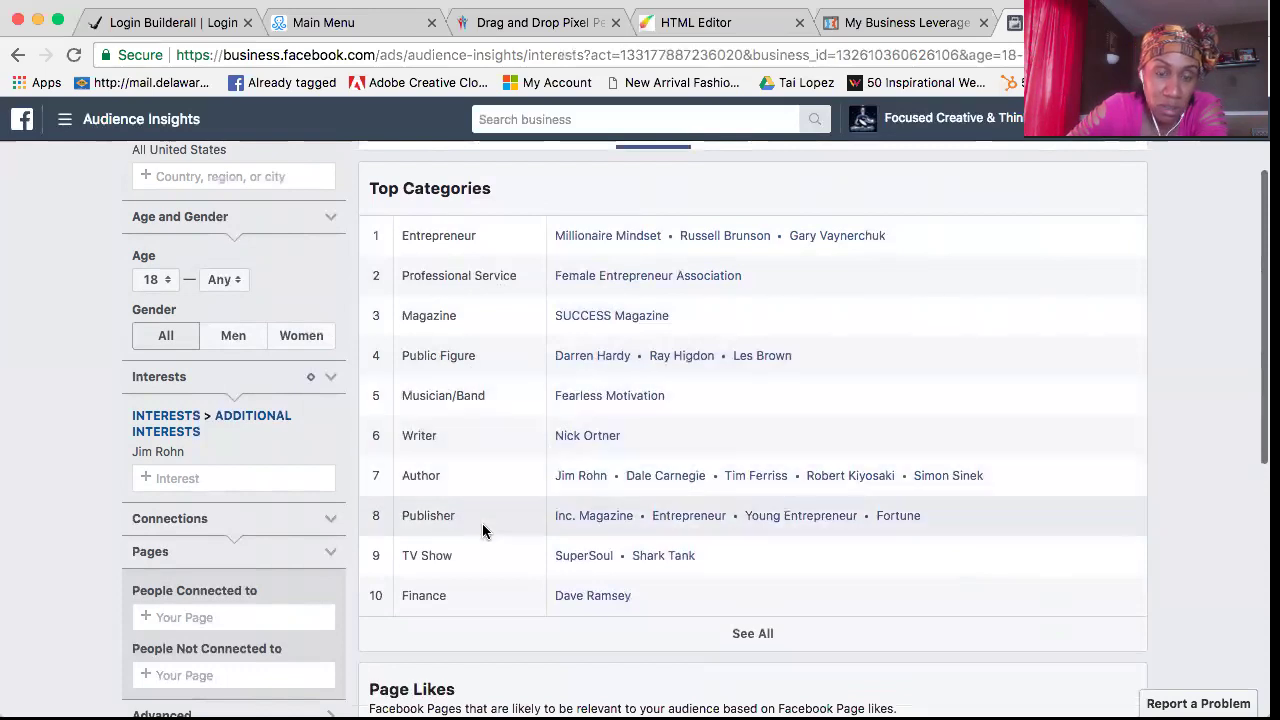
# Expand the top categories to the full list and look through all categories and their pages
pyautogui.click(764, 634)
pyautogui.scroll(-10, 755, 515)
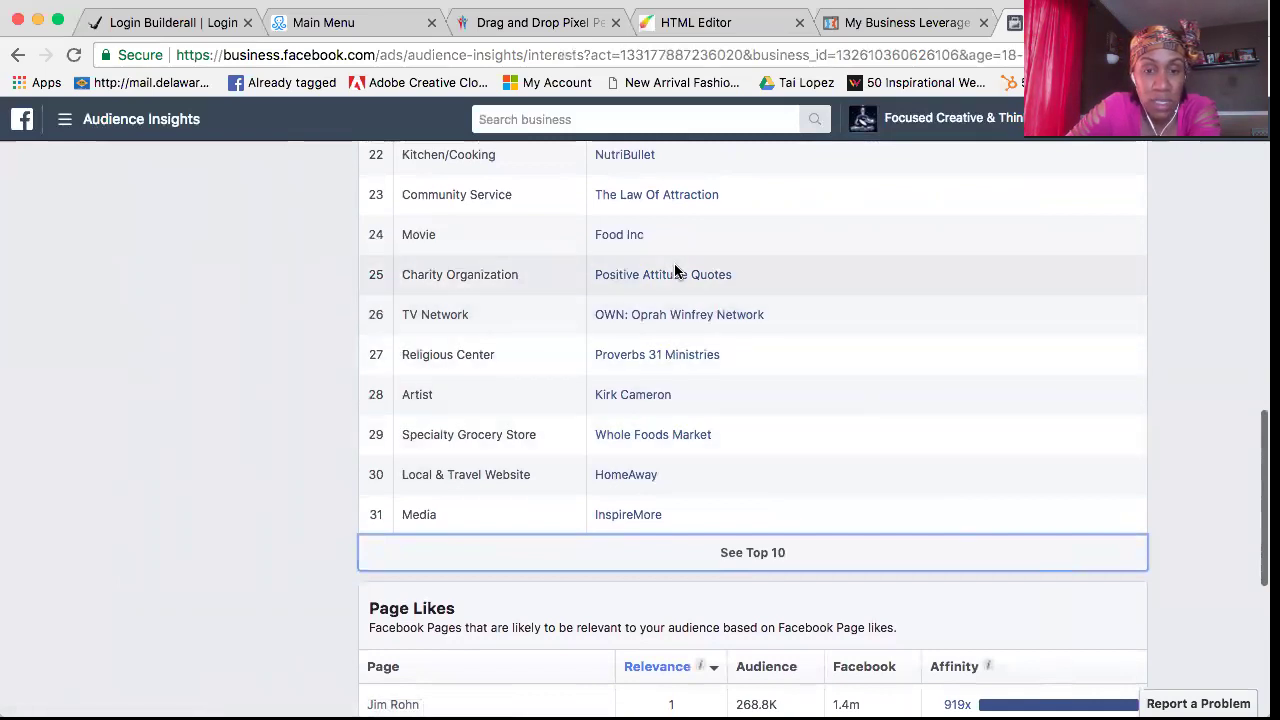
pyautogui.scroll(5, 676, 271)
pyautogui.scroll(6, 676, 271)
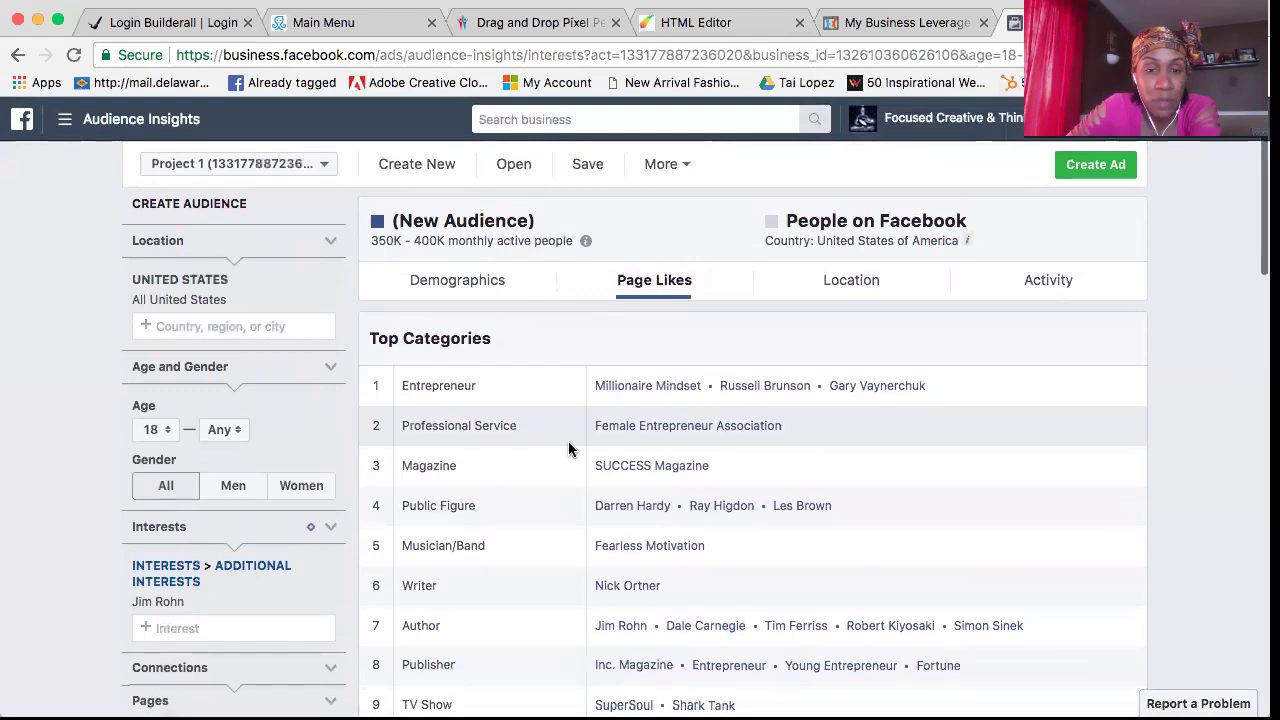
pyautogui.scroll(-8, 568, 449)
pyautogui.scroll(-5, 568, 449)
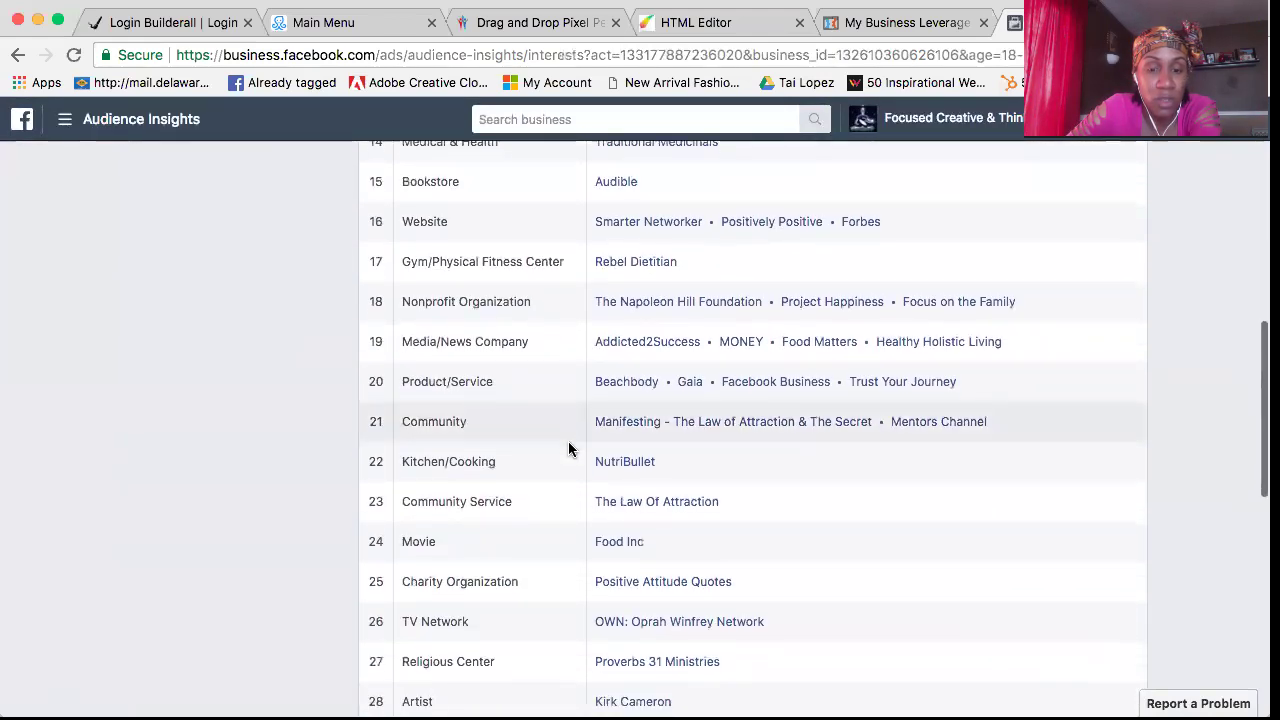
pyautogui.scroll(4, 568, 449)
pyautogui.scroll(6, 568, 449)
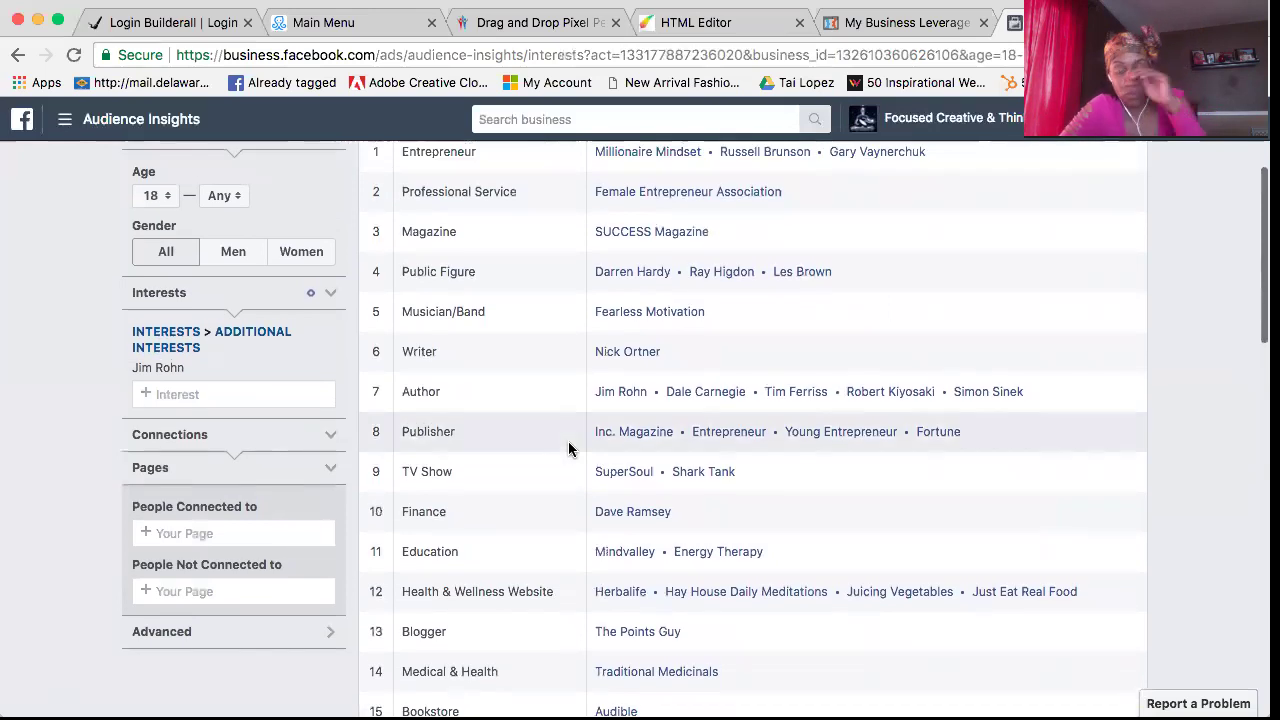
pyautogui.scroll(2, 568, 445)
pyautogui.scroll(2, 568, 441)
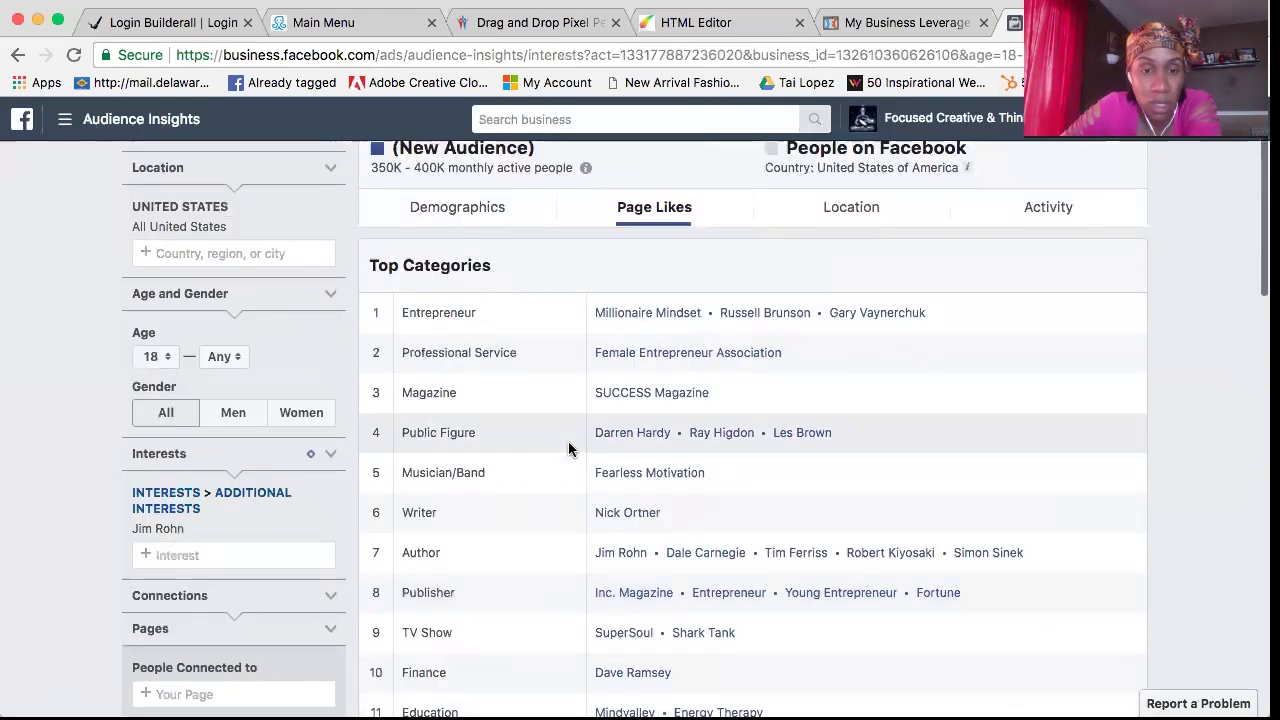
# Show the audience's activity and examine its frequency of activities, including pages liked, posts liked and ads clicked, and its device usage
pyautogui.click(1060, 207)
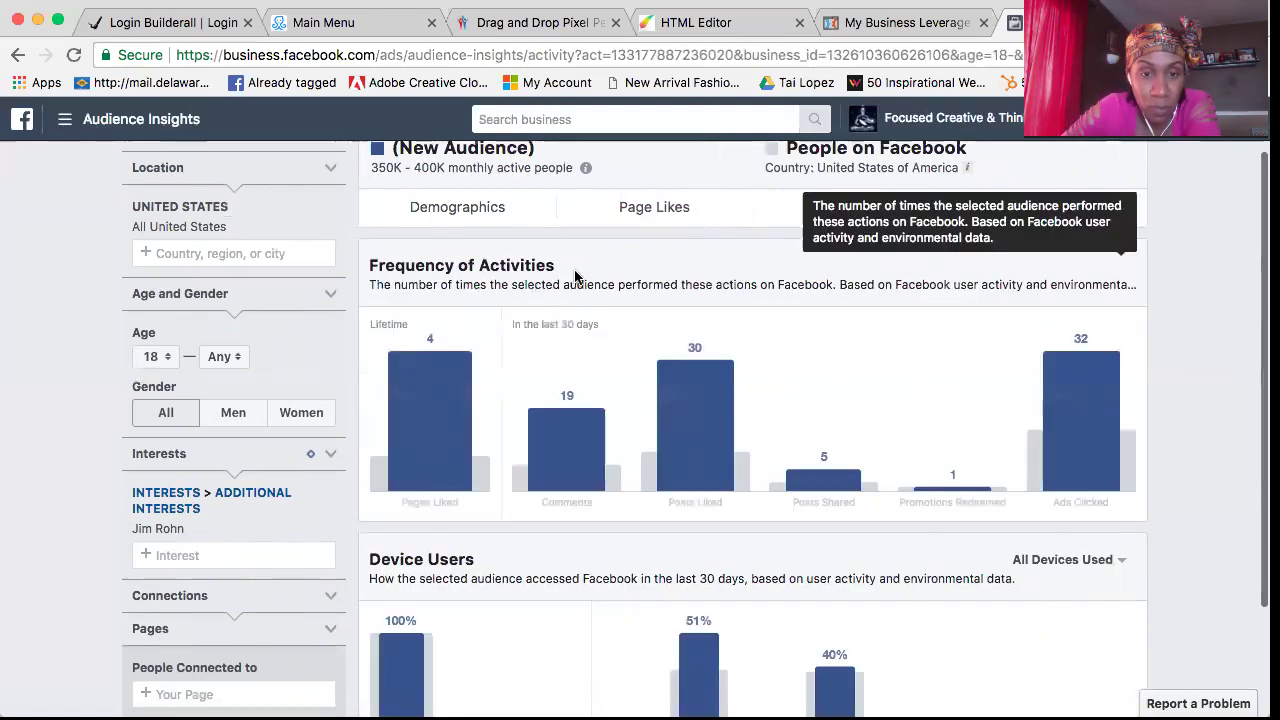
pyautogui.scroll(-5, 620, 443)
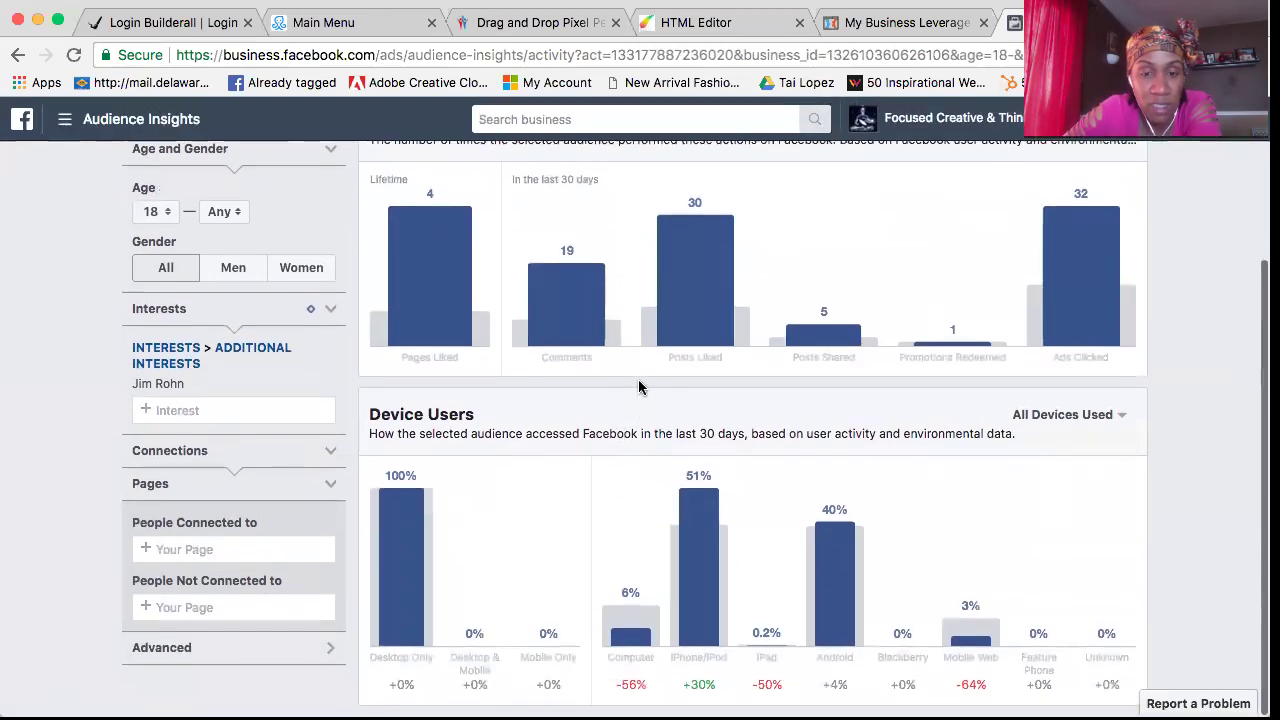
pyautogui.scroll(3, 640, 387)
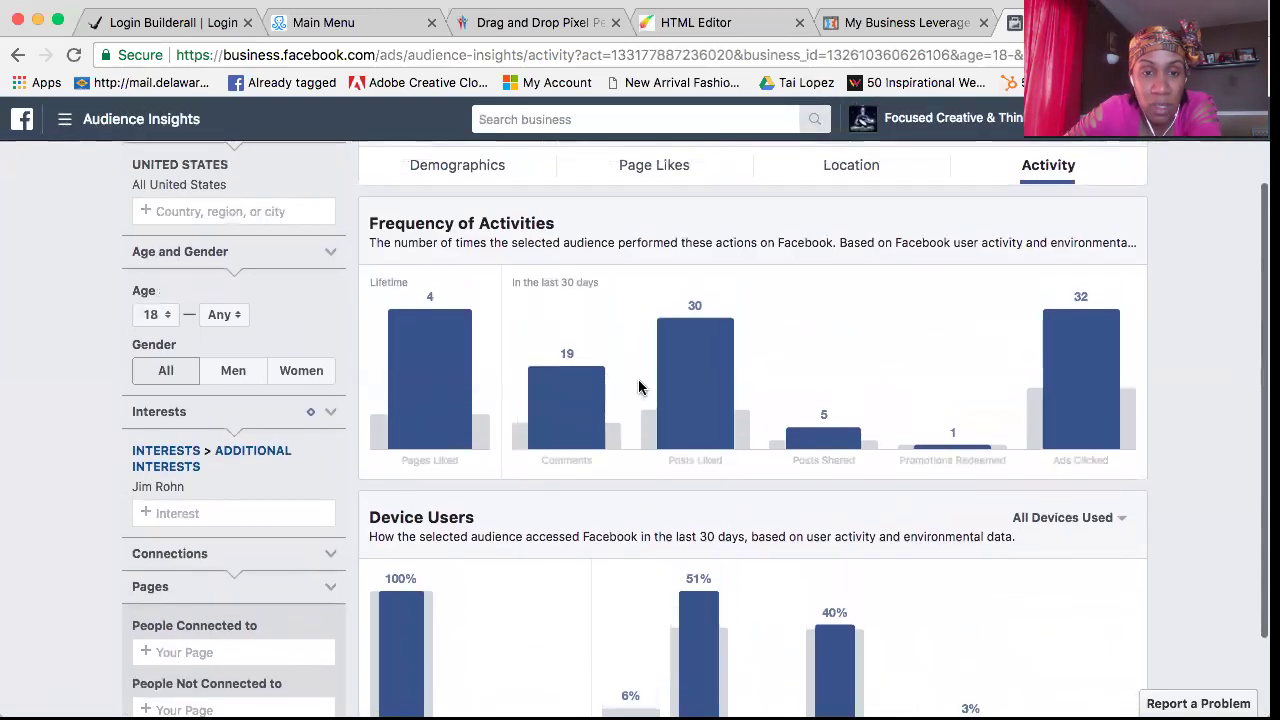
pyautogui.moveTo(422, 306)
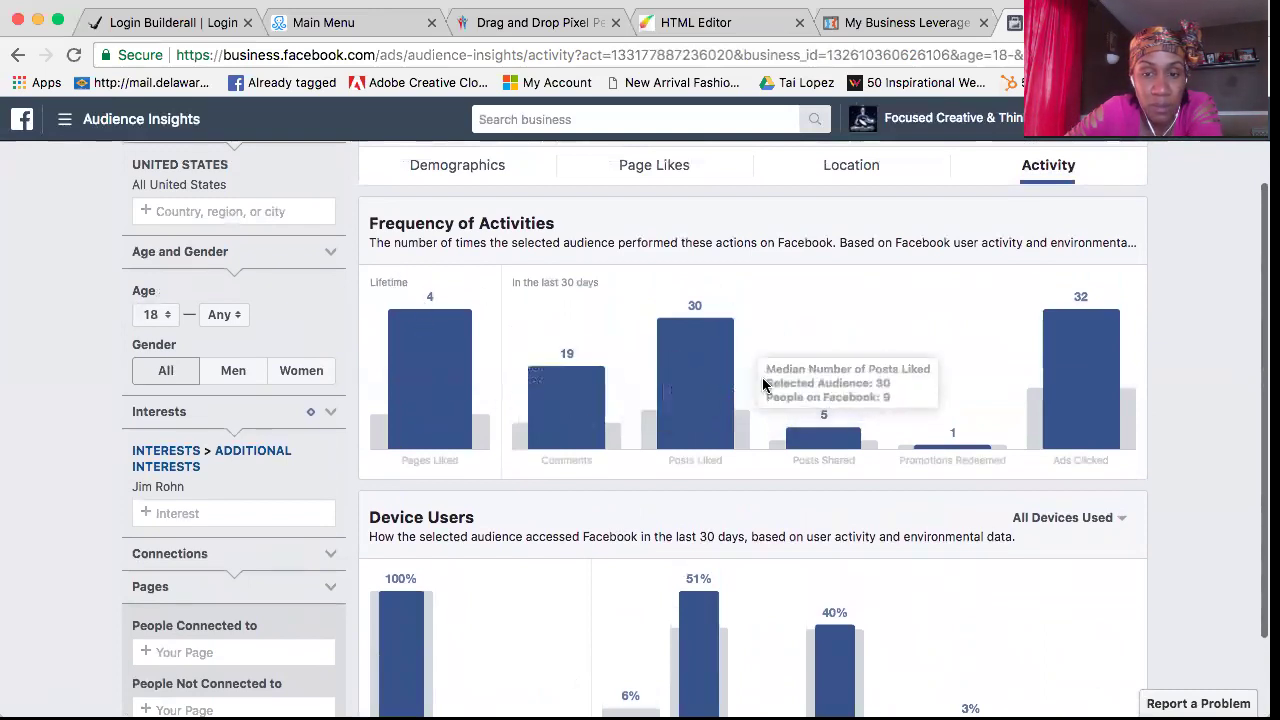
pyautogui.moveTo(1080, 420)
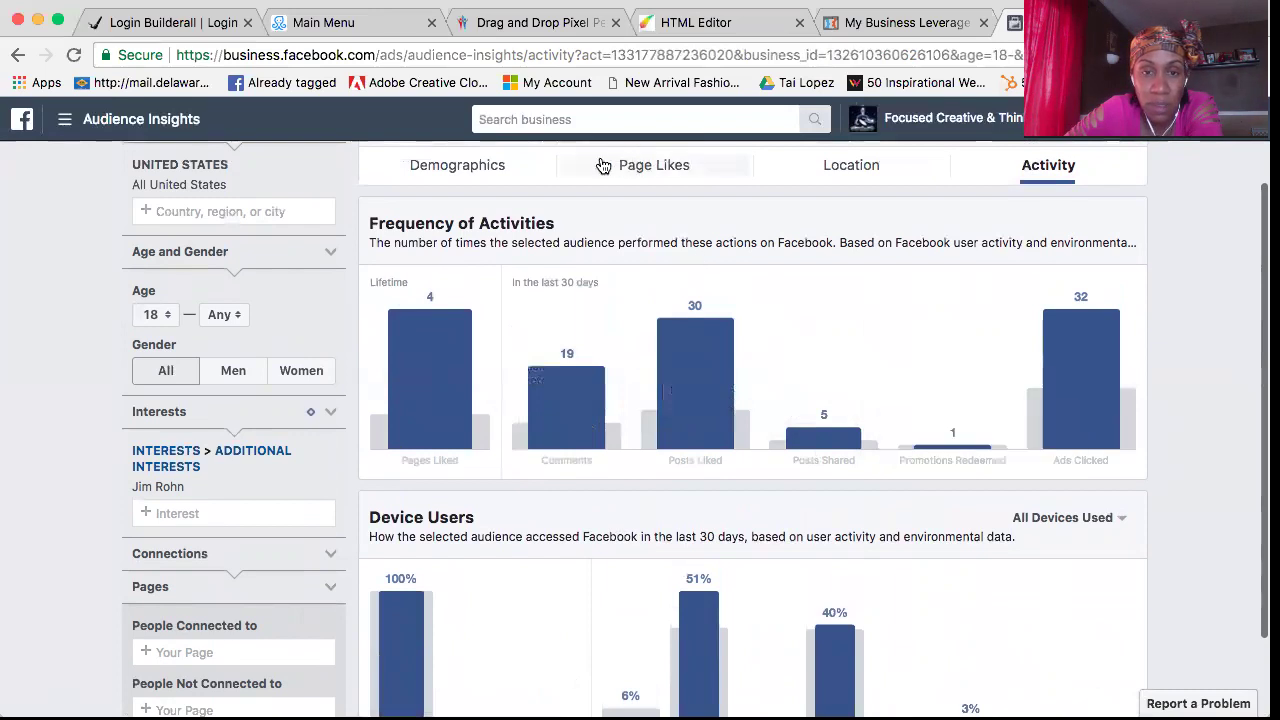
# Return to the audience's page likes and examine the relevant pages with their relevance, audience and affinity figures
pyautogui.click(636, 171)
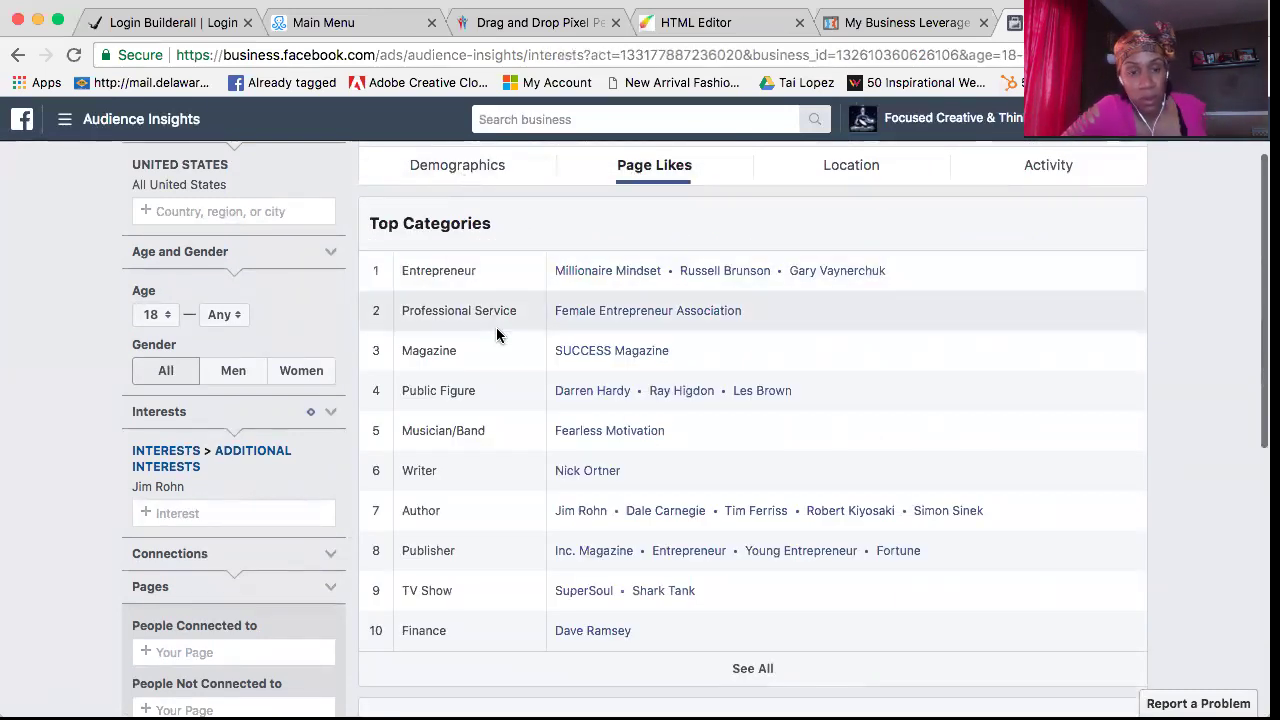
pyautogui.scroll(-1, 488, 446)
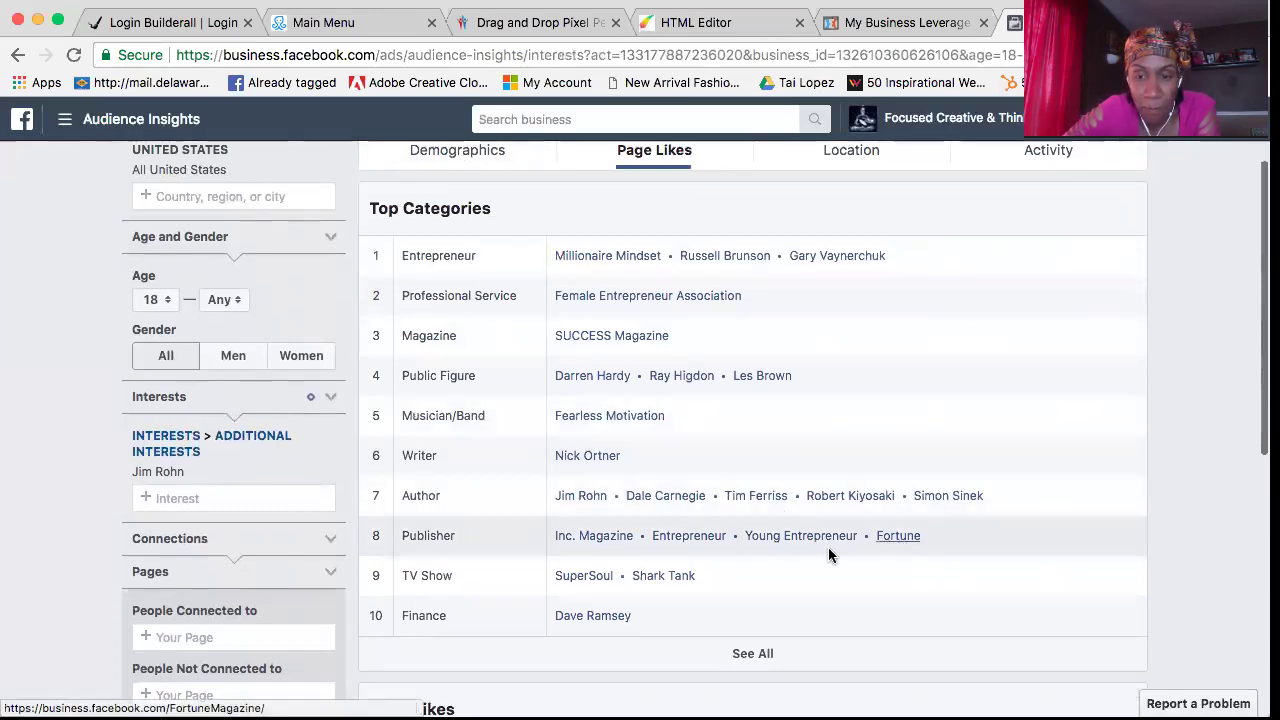
pyautogui.scroll(3, 840, 288)
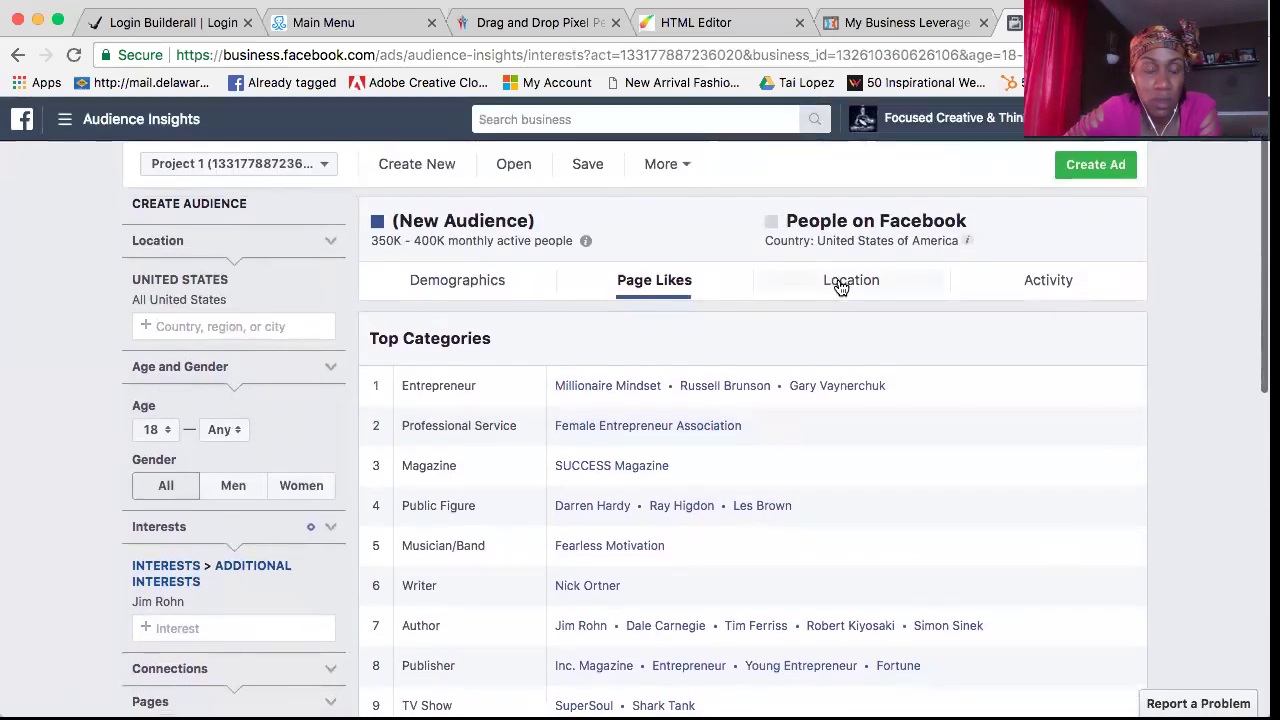
pyautogui.scroll(-10, 840, 287)
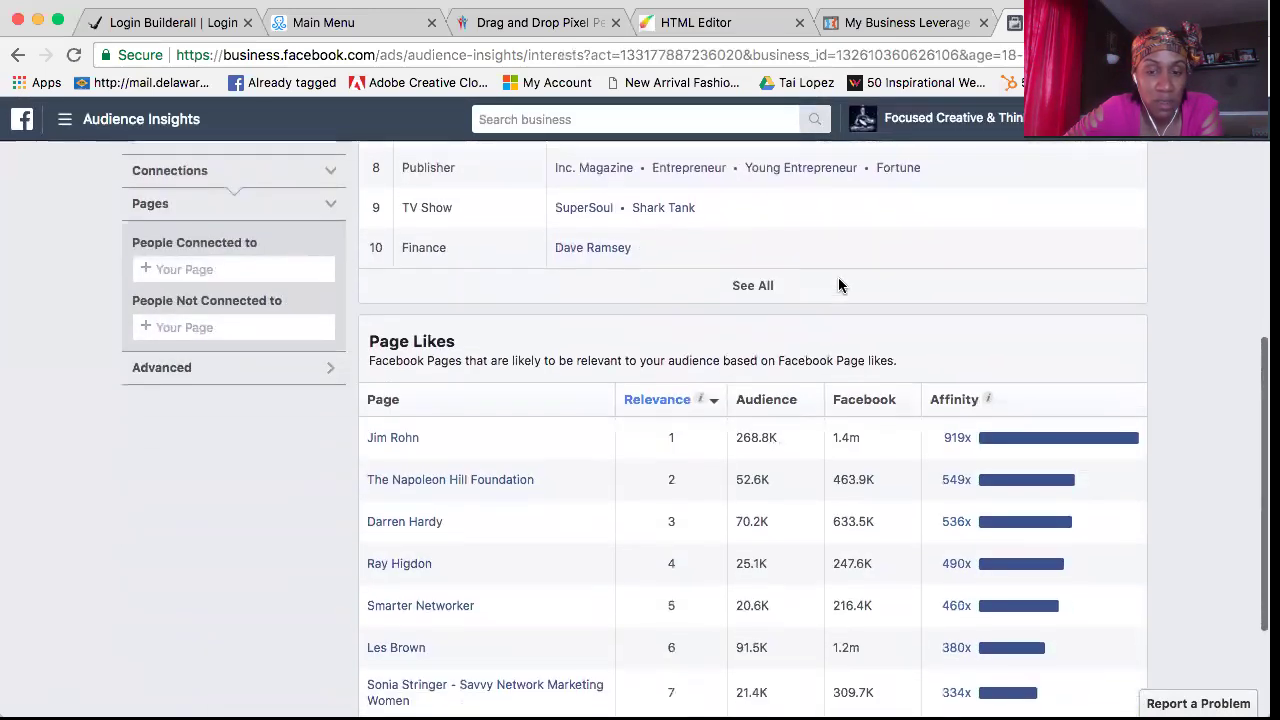
pyautogui.scroll(-1, 830, 265)
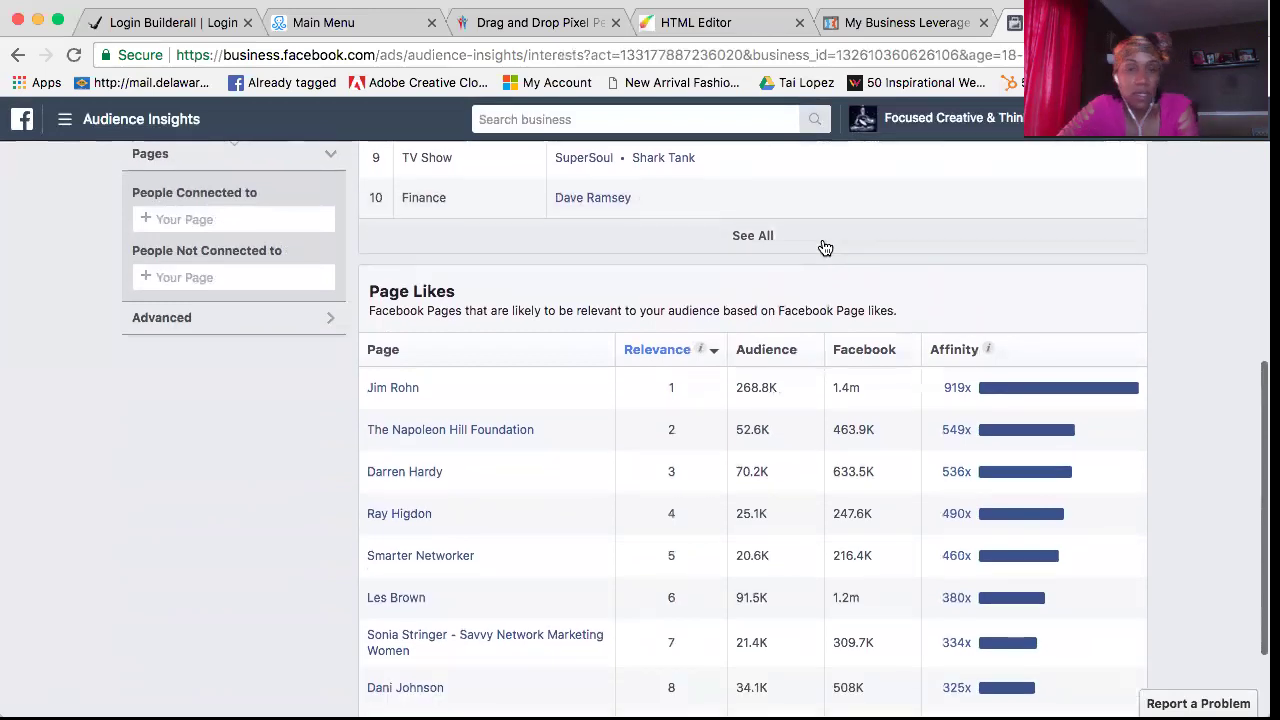
pyautogui.scroll(9, 825, 247)
pyautogui.scroll(-6, 825, 247)
pyautogui.scroll(-2, 825, 247)
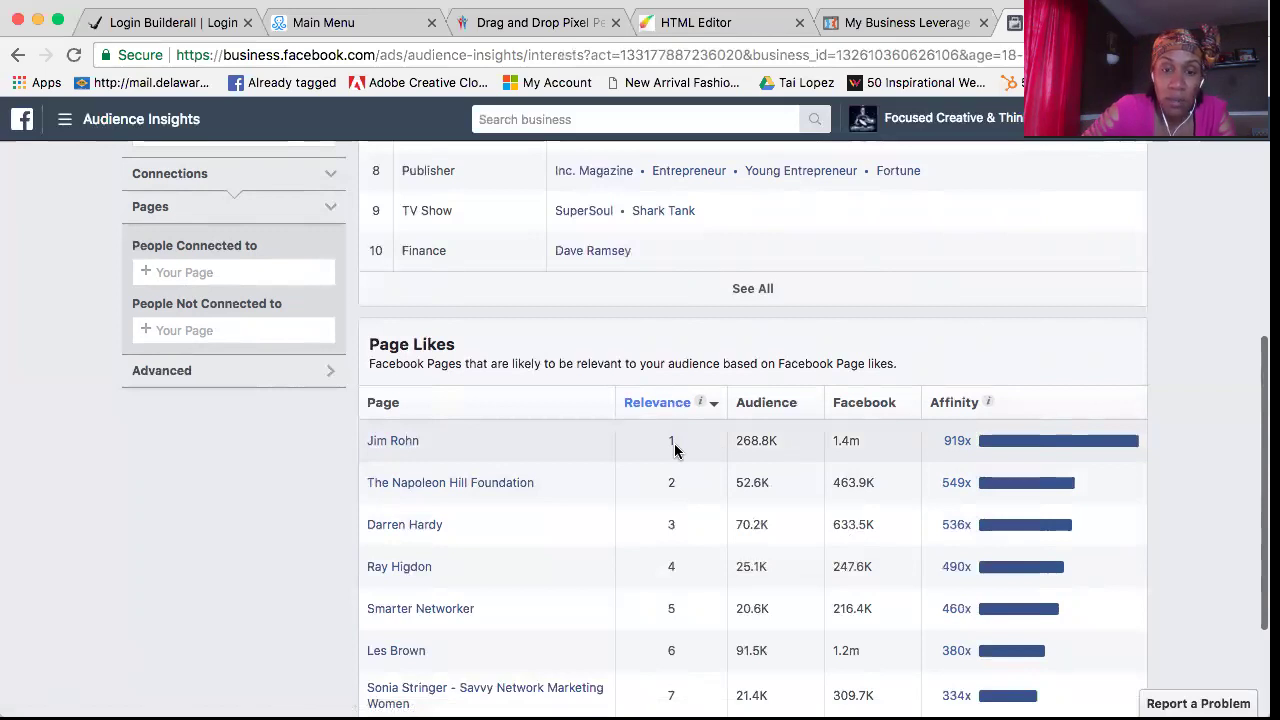
pyautogui.scroll(-3, 674, 450)
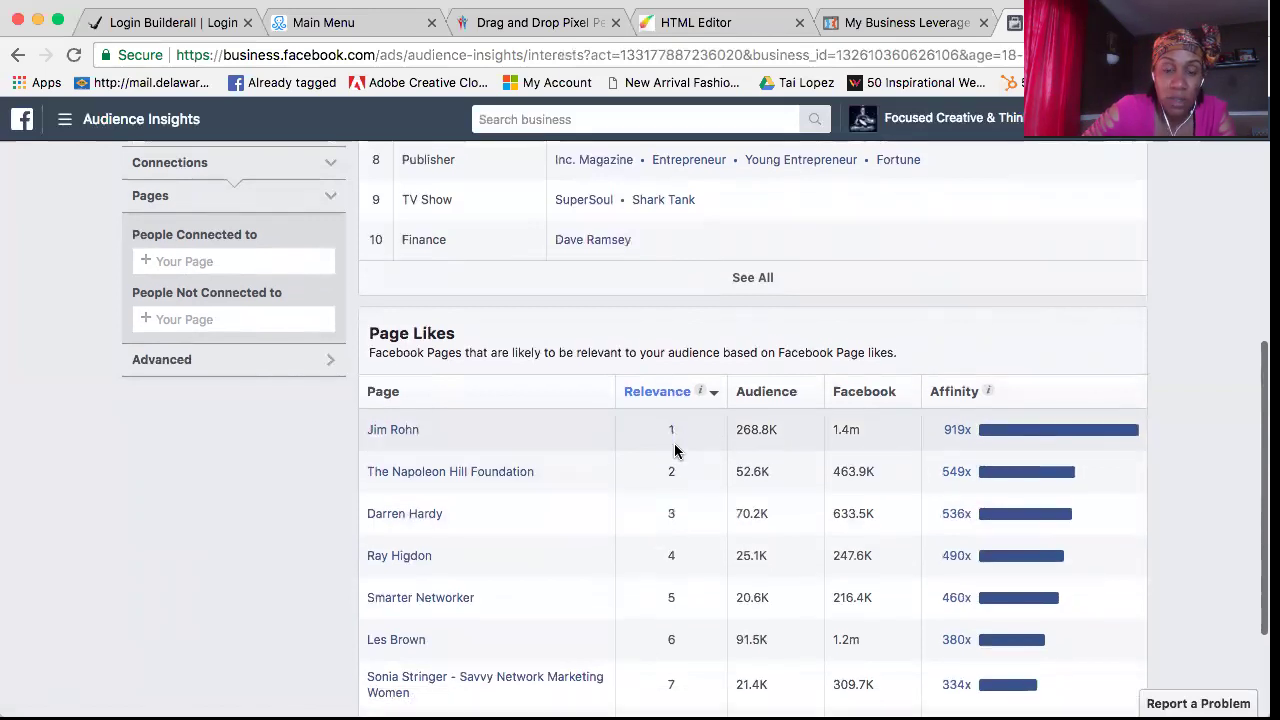
pyautogui.scroll(7, 674, 450)
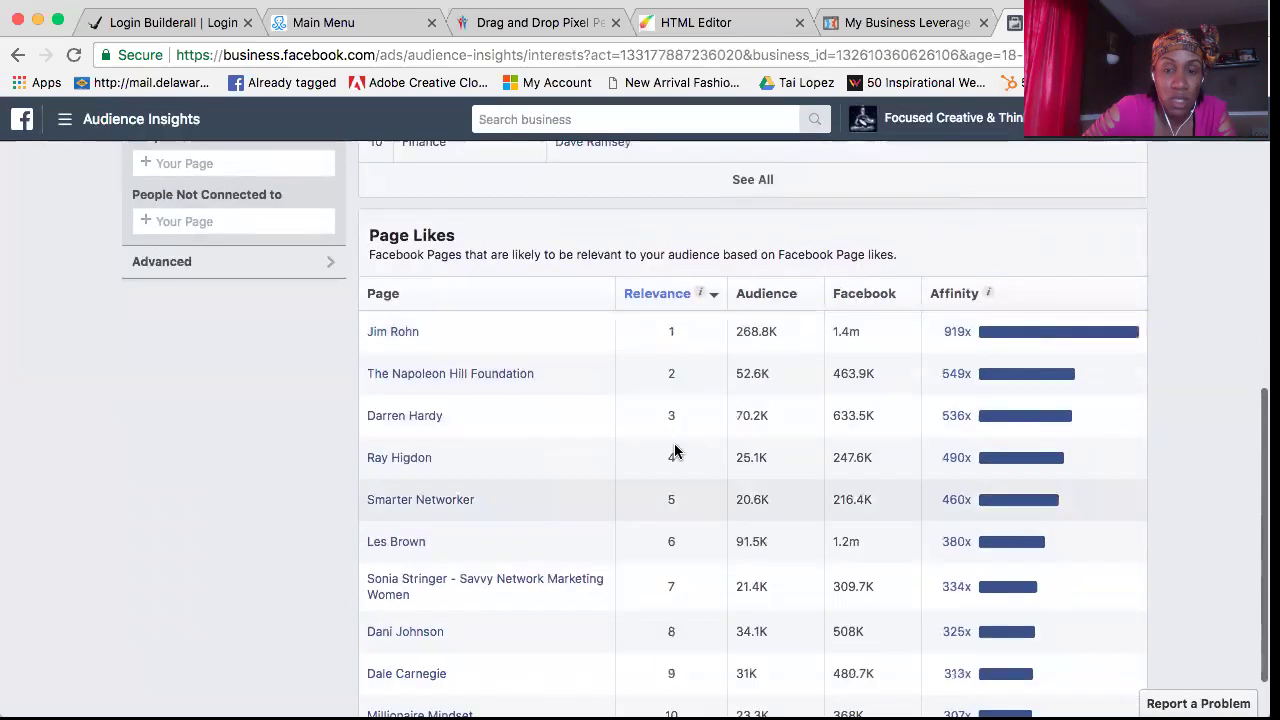
pyautogui.scroll(-7, 674, 450)
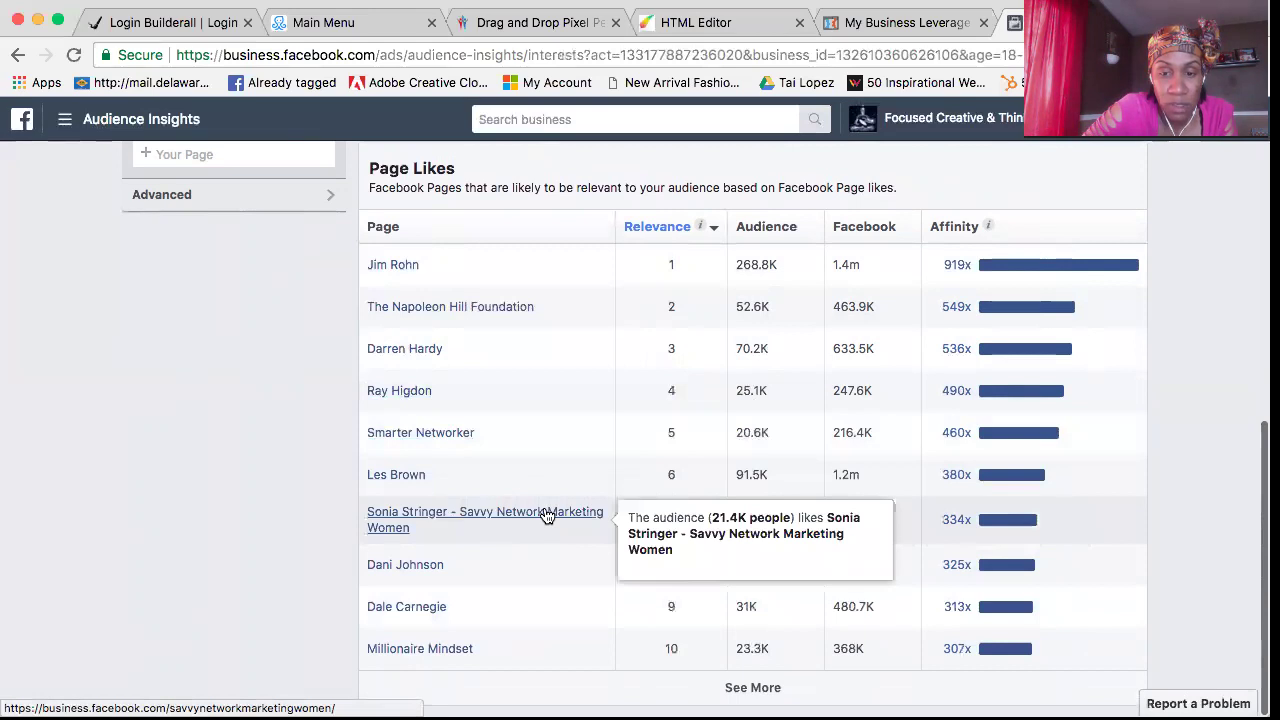
# Open the Savvy Network Marketing Women page from the relevant pages and look through its videos, photos and community details
pyautogui.click(417, 523)
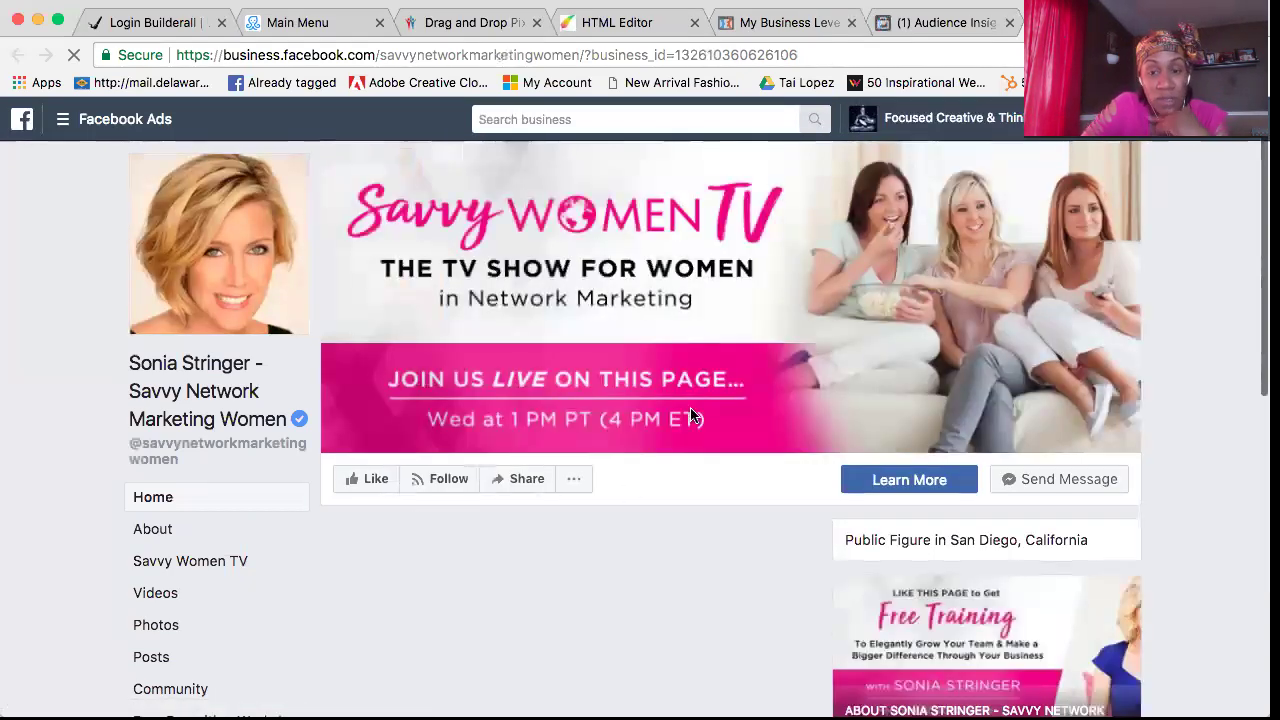
pyautogui.scroll(-1, 690, 415)
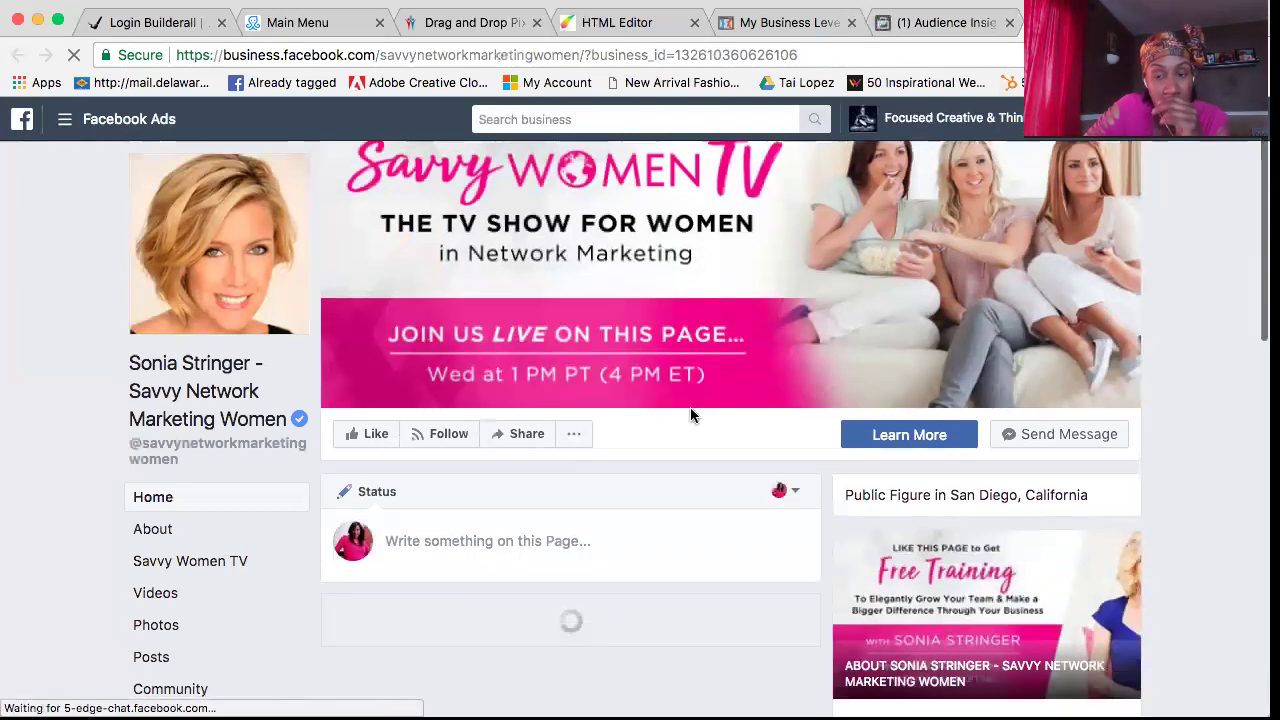
pyautogui.scroll(-1, 690, 415)
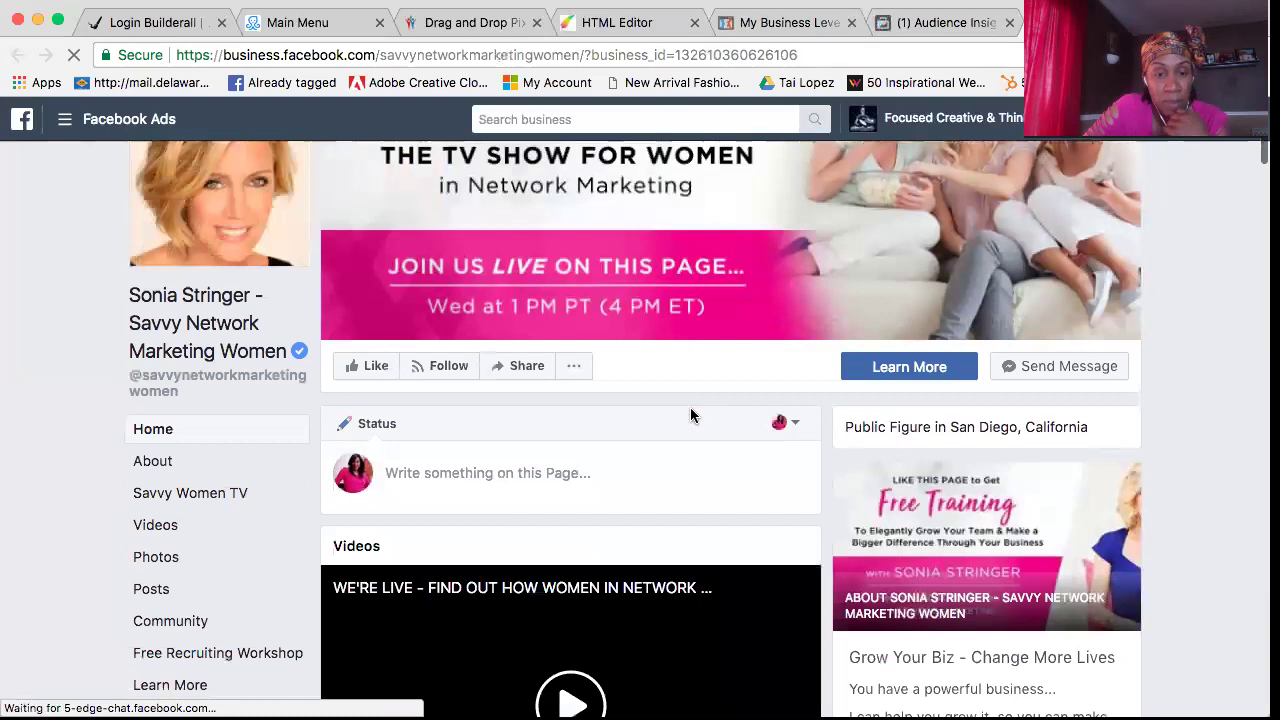
pyautogui.scroll(-5, 690, 415)
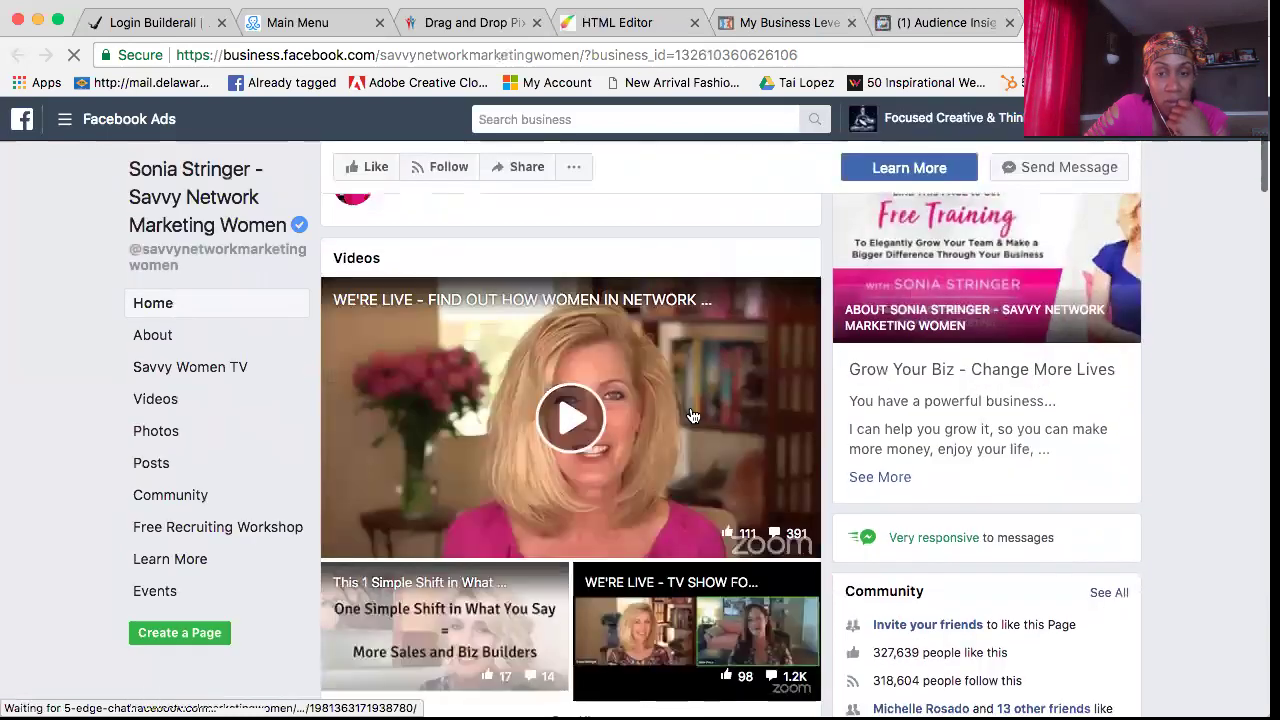
pyautogui.scroll(-6, 693, 415)
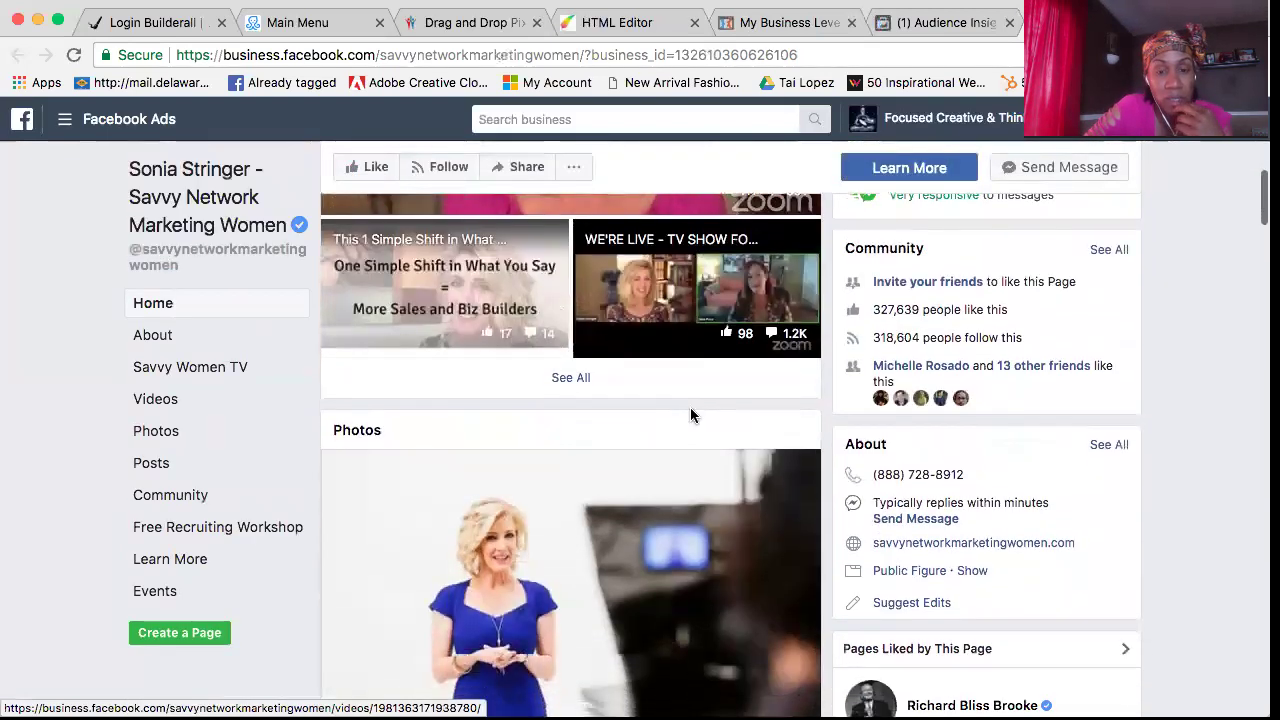
# Examine the pinned live video post on the Savvy Network Marketing Women page, including its views, reactions, shares and comments
pyautogui.scroll(-4, 693, 415)
pyautogui.scroll(-10, 690, 415)
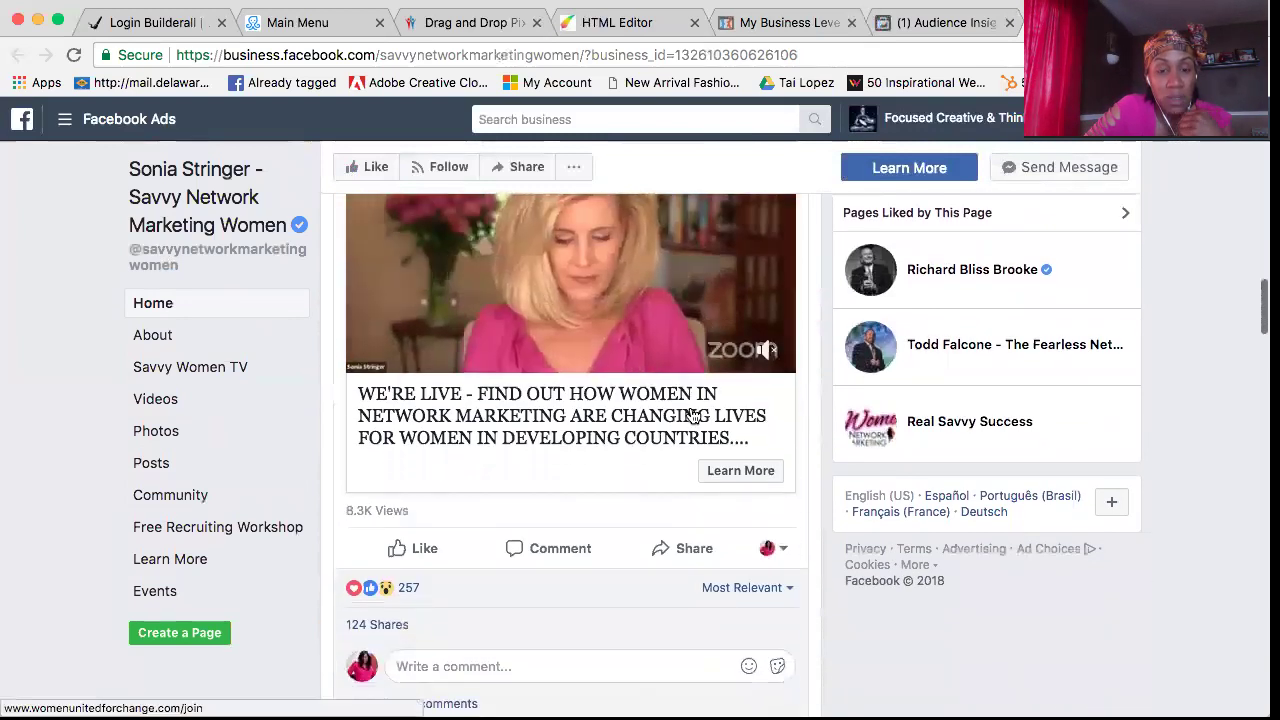
pyautogui.scroll(-2, 692, 415)
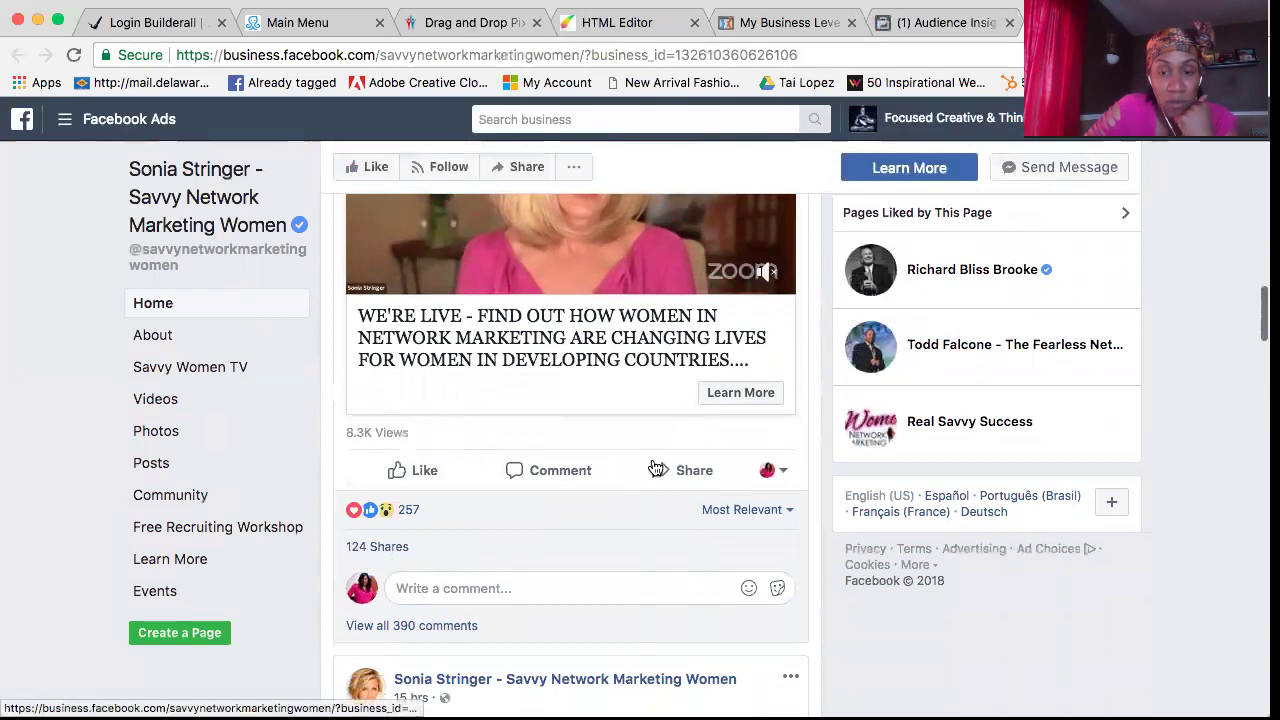
pyautogui.scroll(3, 616, 428)
pyautogui.scroll(4, 616, 428)
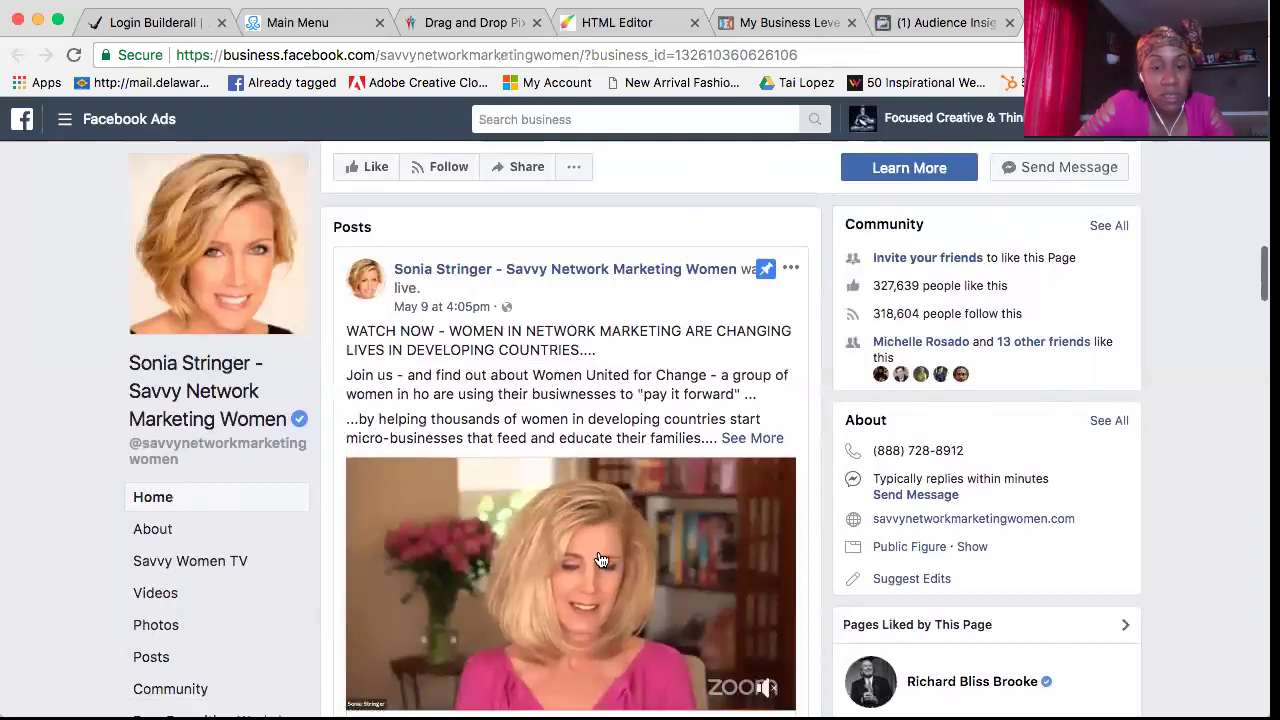
pyautogui.scroll(-5, 600, 560)
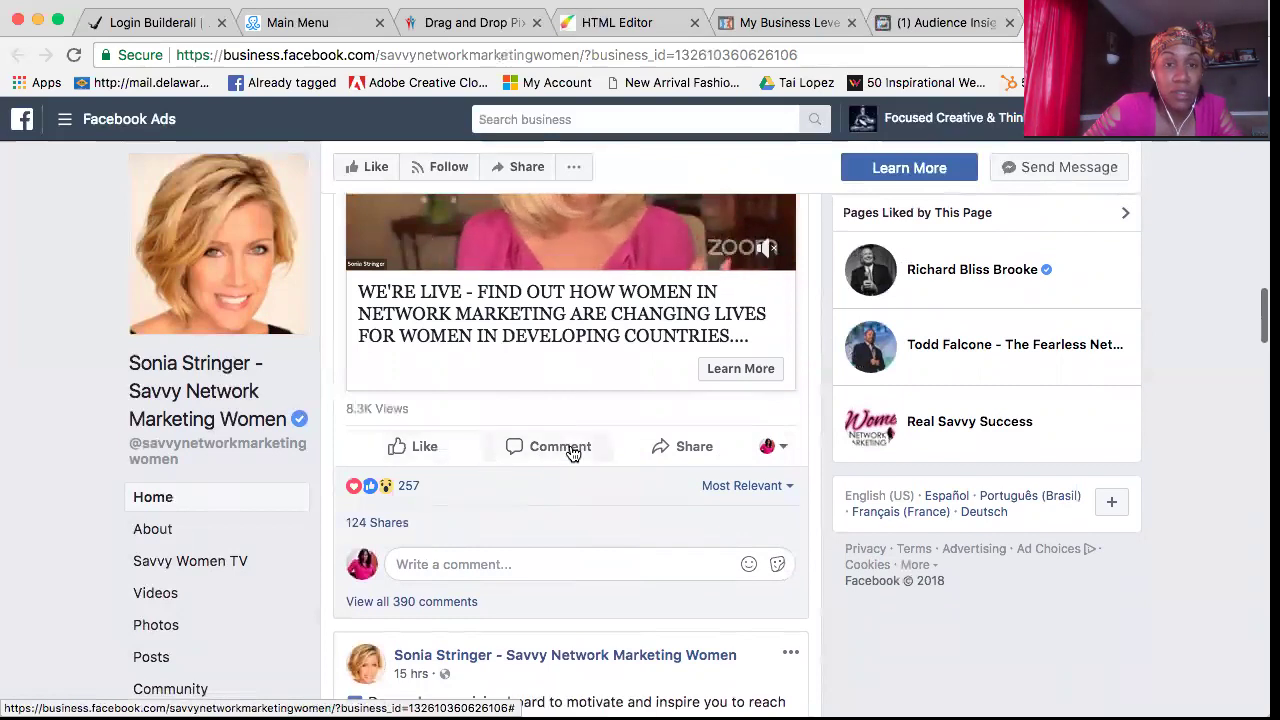
# Return to Audience Insights, open the Jim Rohn page from the relevant pages and view its header and community details
pyautogui.click(955, 24)
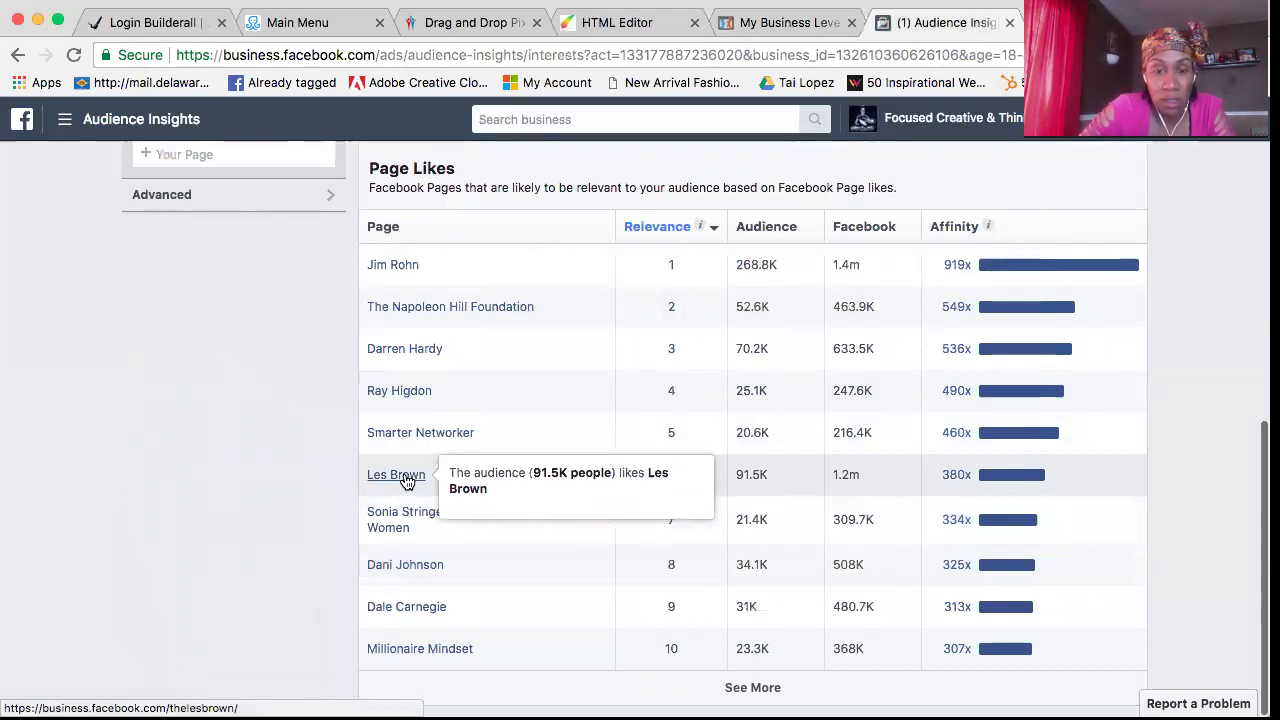
pyautogui.click(391, 264)
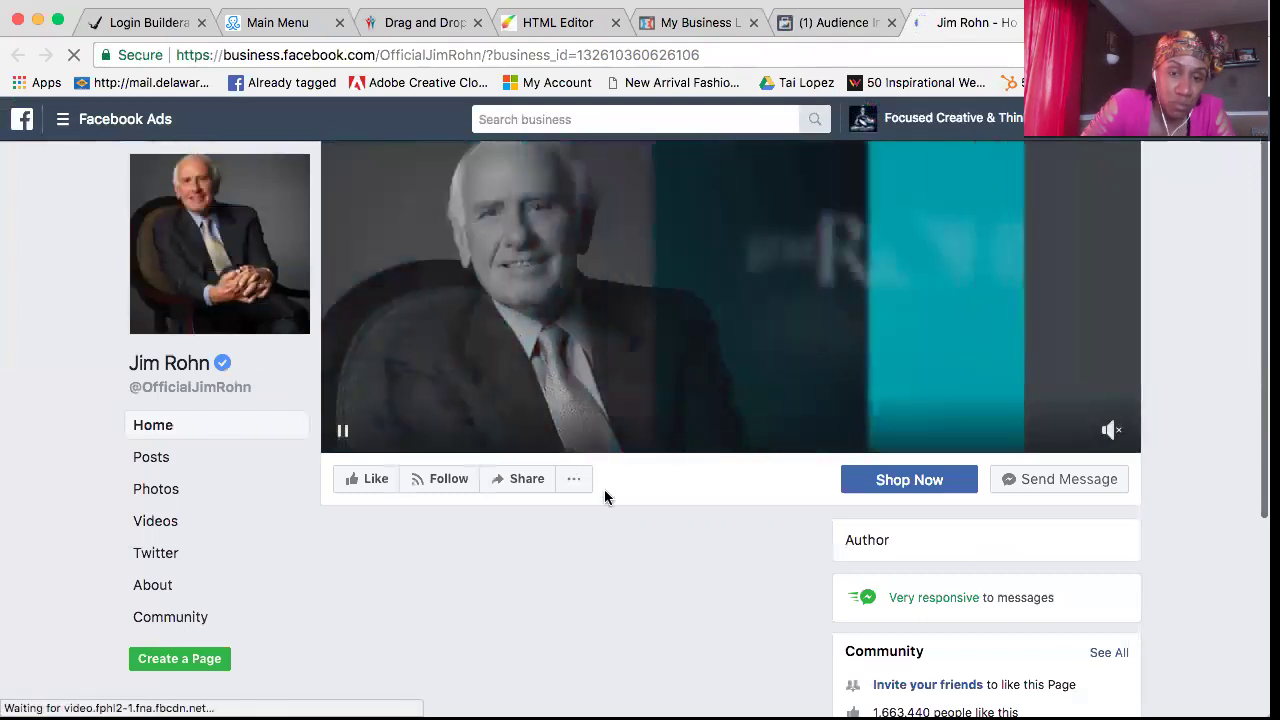
pyautogui.scroll(-2, 605, 492)
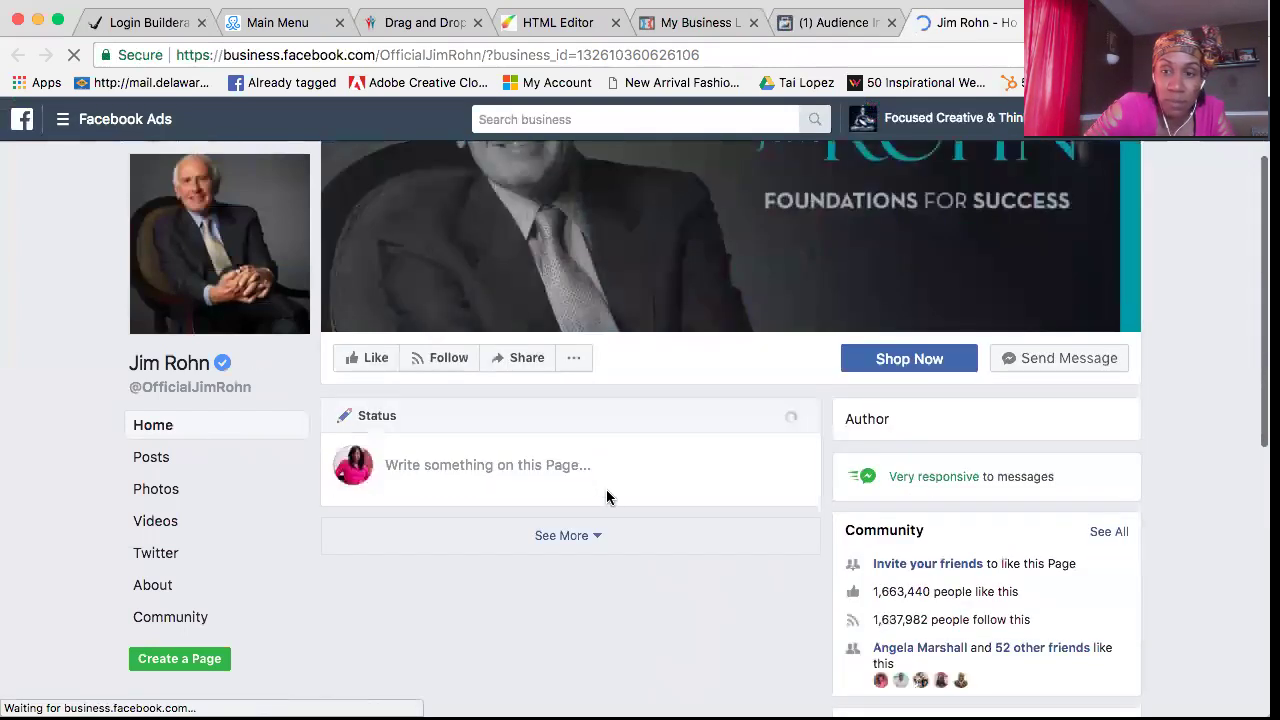
pyautogui.scroll(2, 779, 424)
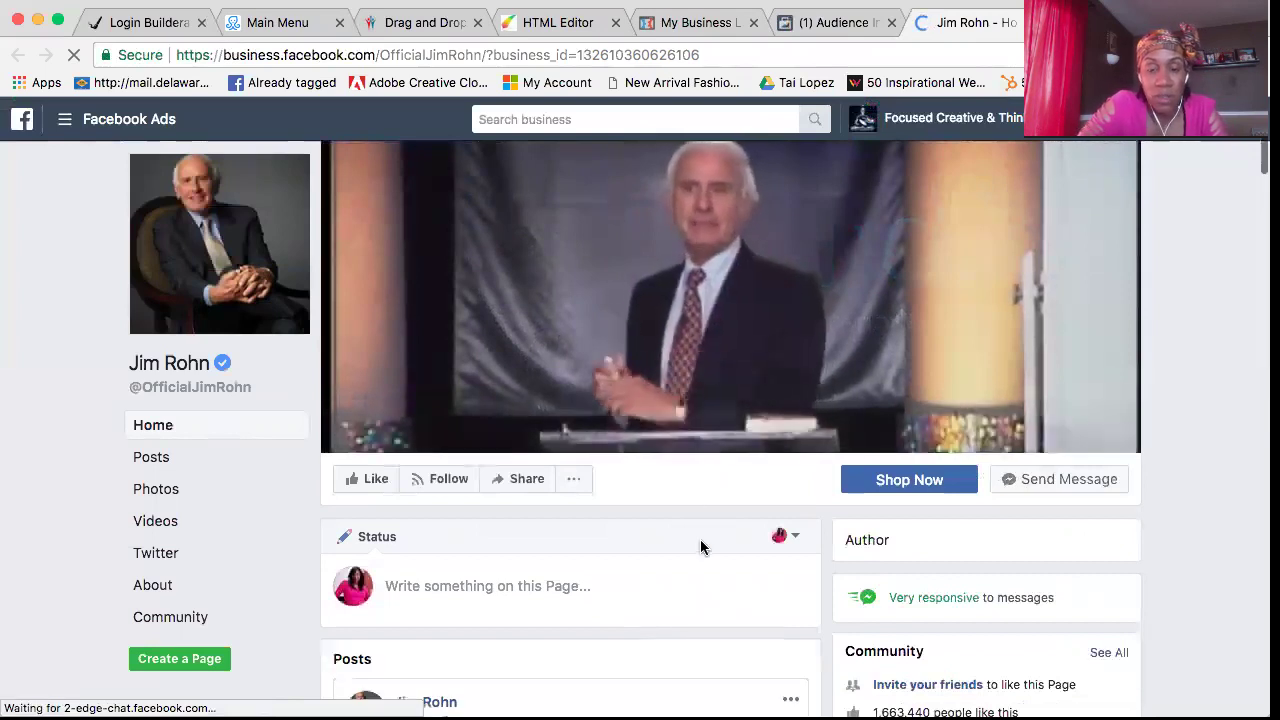
pyautogui.scroll(-1, 700, 540)
pyautogui.scroll(1, 700, 540)
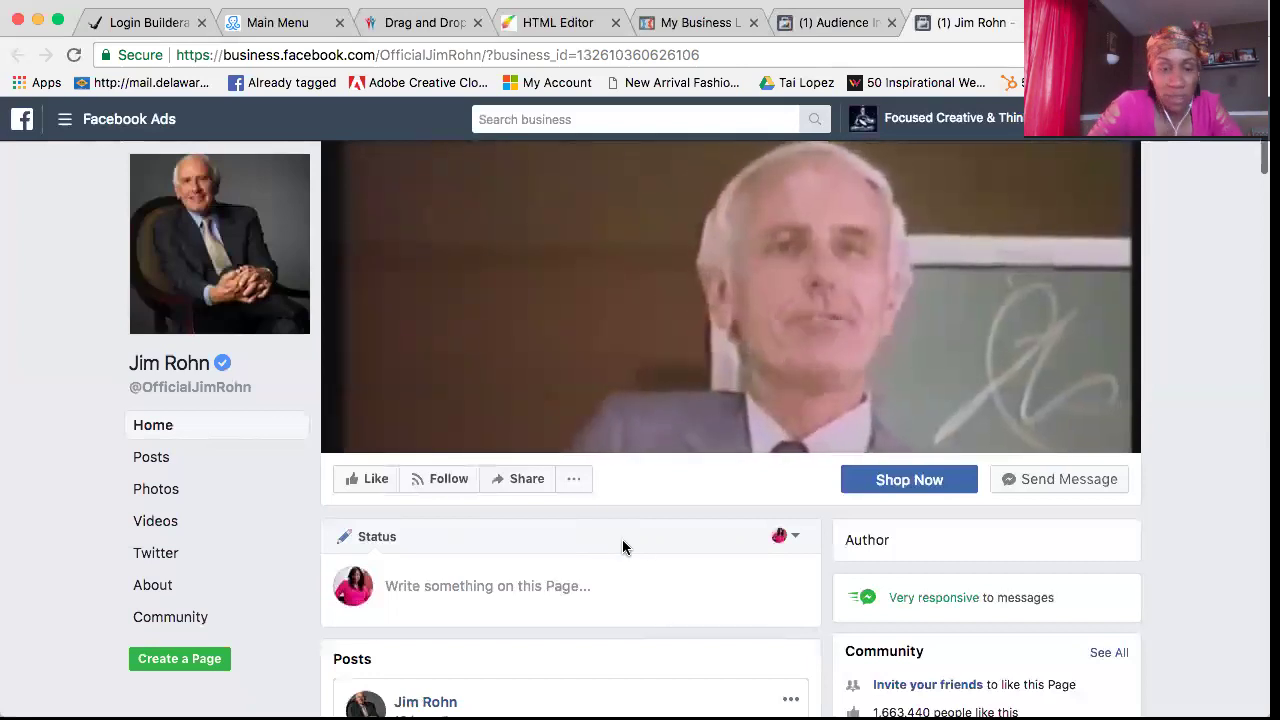
# Examine the Jim Rohn page's "Change Begins With Choice" post and its reactions, shares and comments
pyautogui.scroll(-5, 640, 517)
pyautogui.scroll(-4, 643, 527)
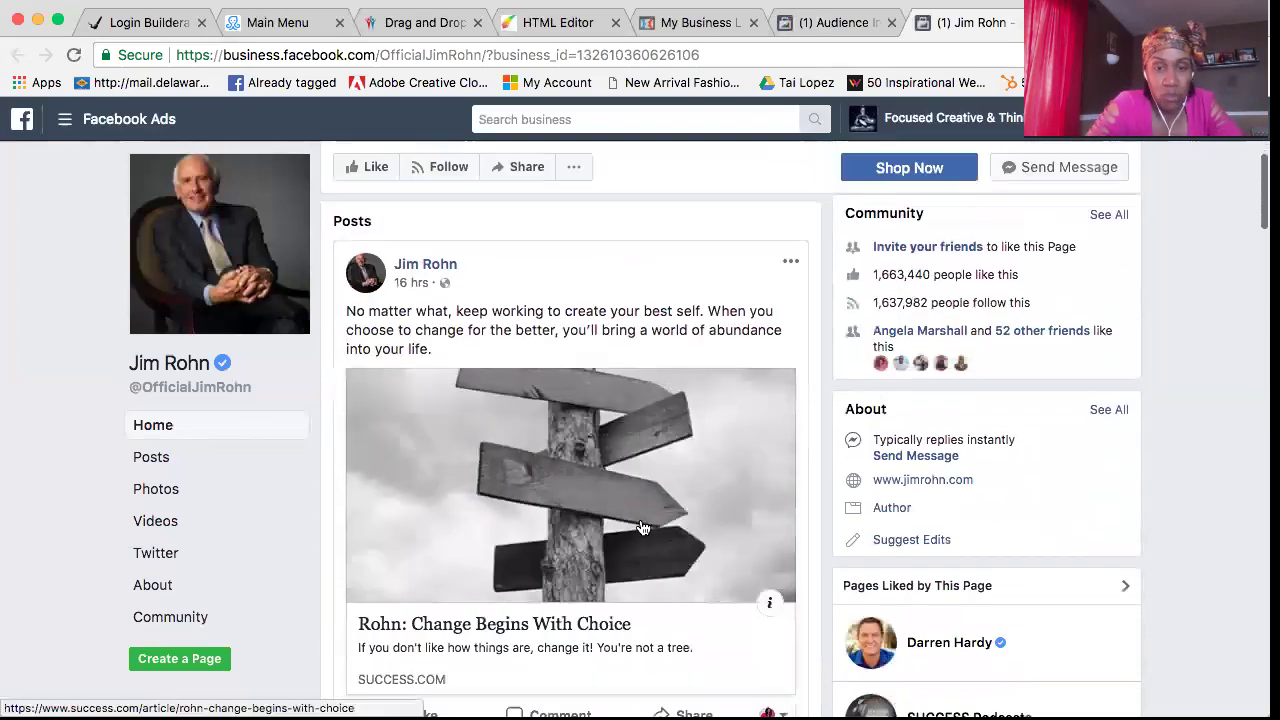
pyautogui.scroll(-2, 643, 527)
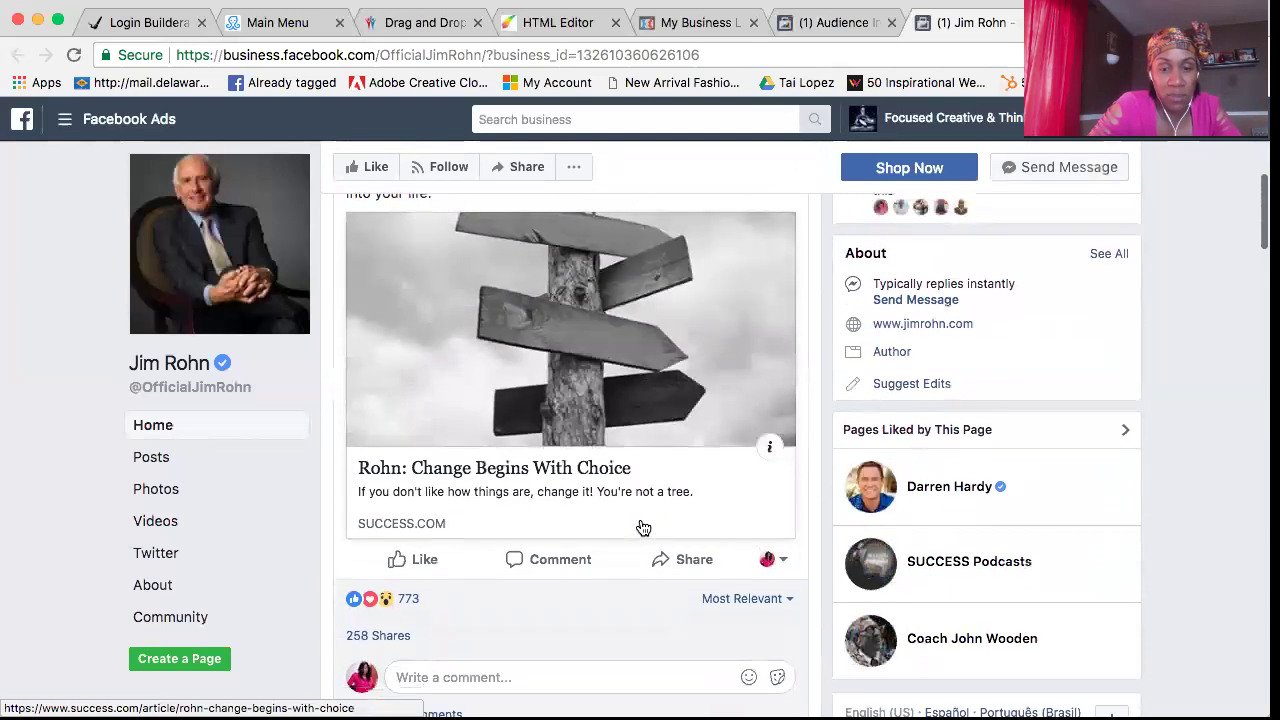
pyautogui.scroll(1, 640, 517)
pyautogui.scroll(-4, 643, 527)
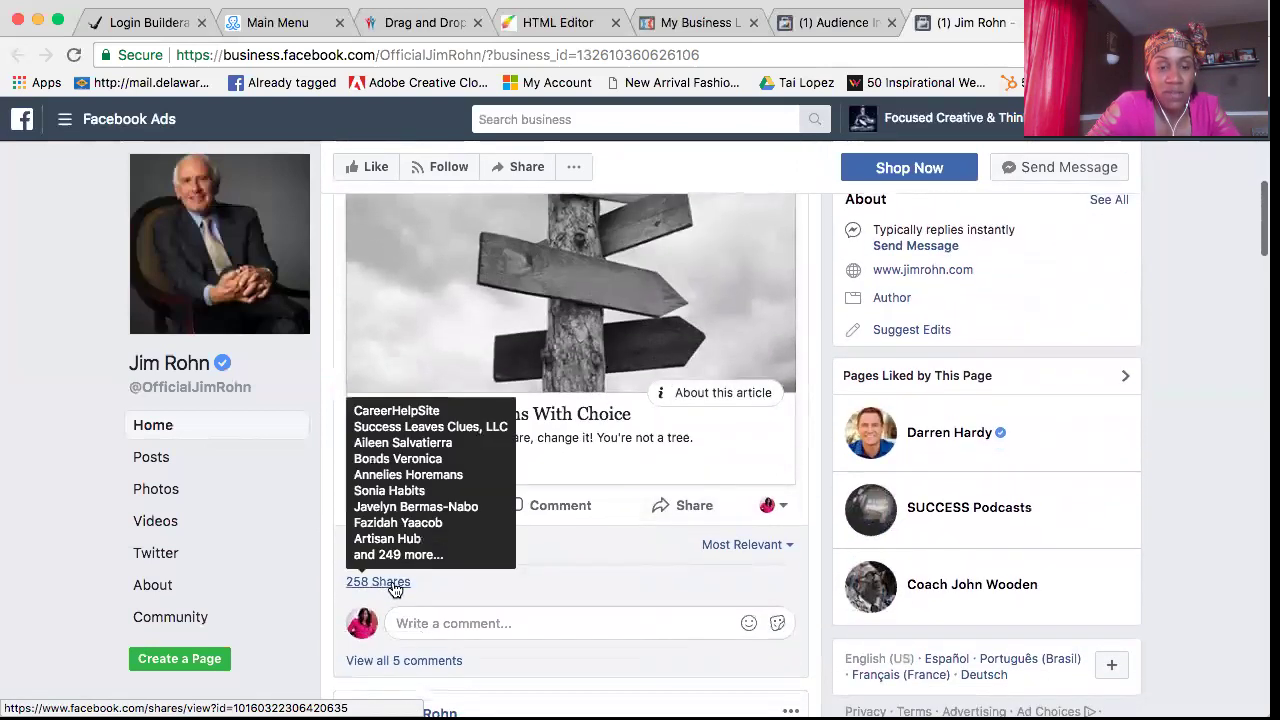
pyautogui.scroll(-5, 612, 571)
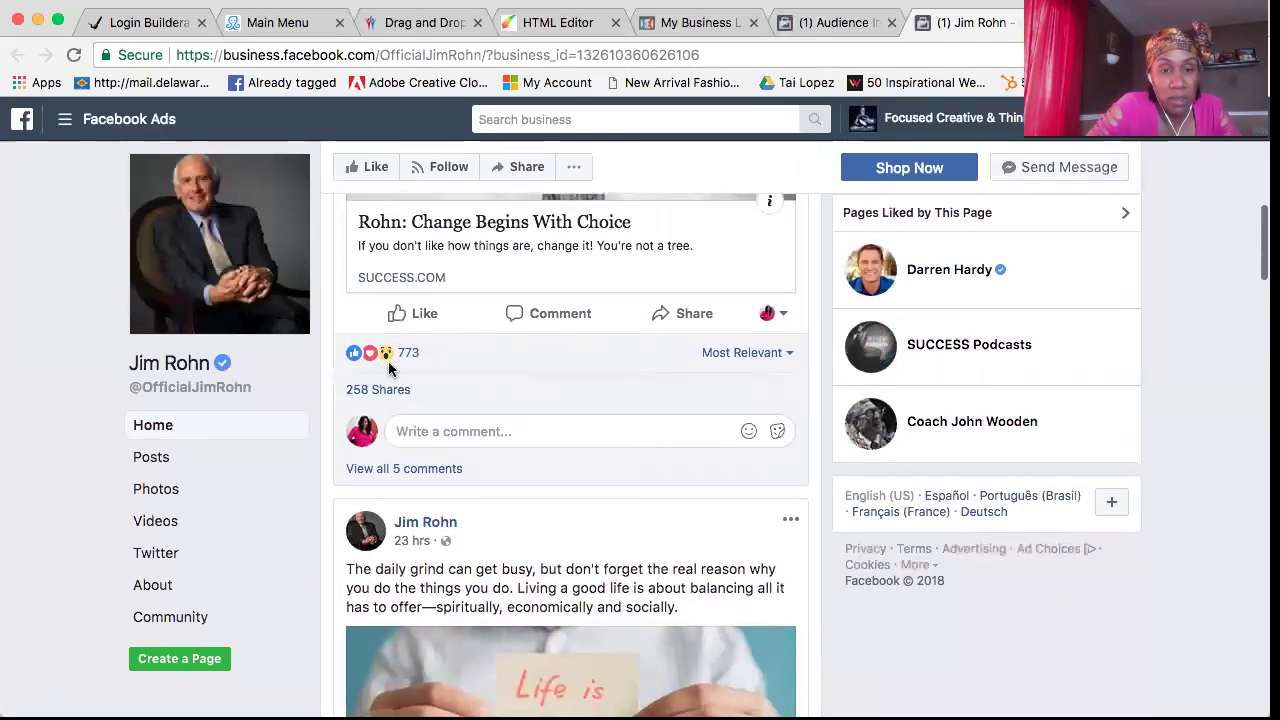
pyautogui.moveTo(410, 333)
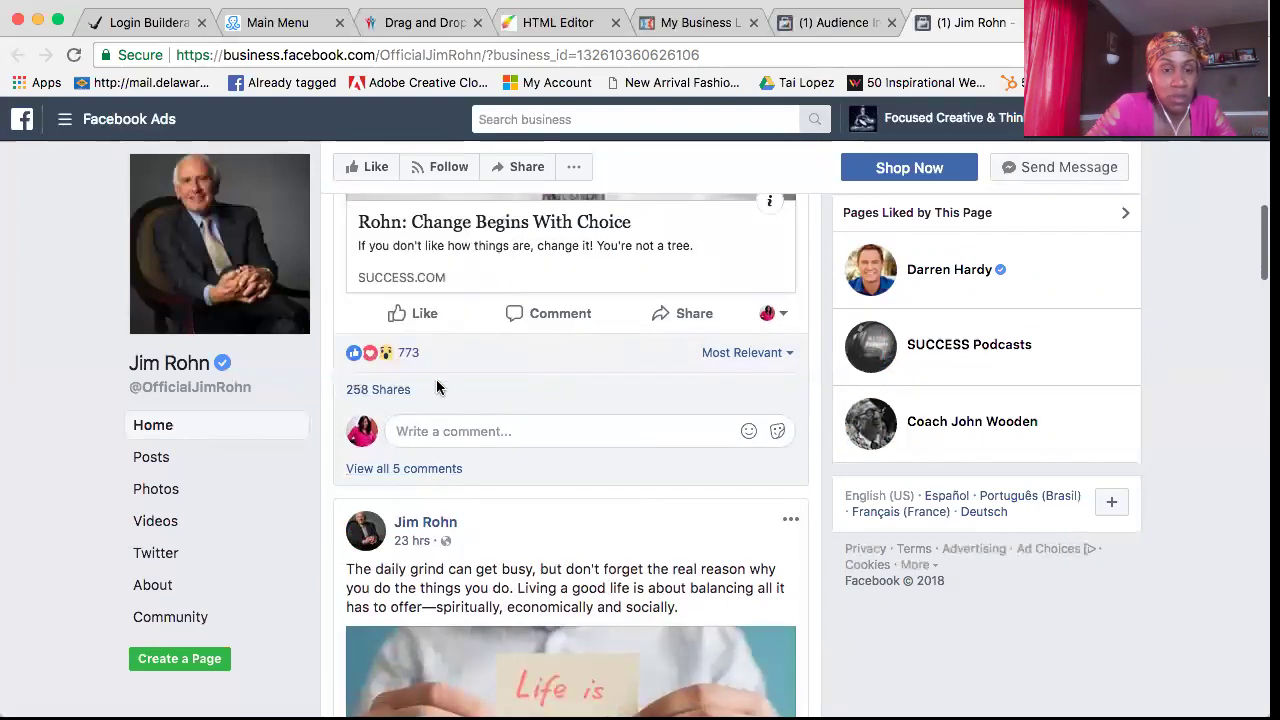
pyautogui.moveTo(352, 397)
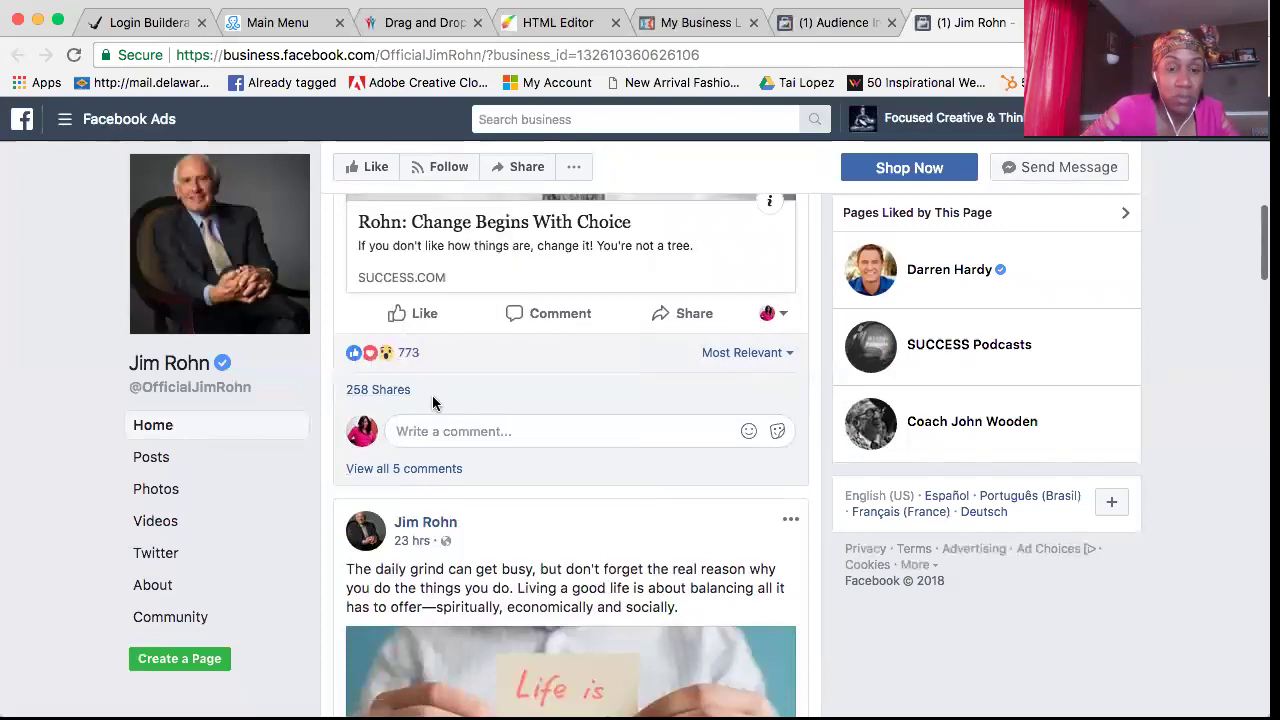
pyautogui.scroll(-1, 432, 402)
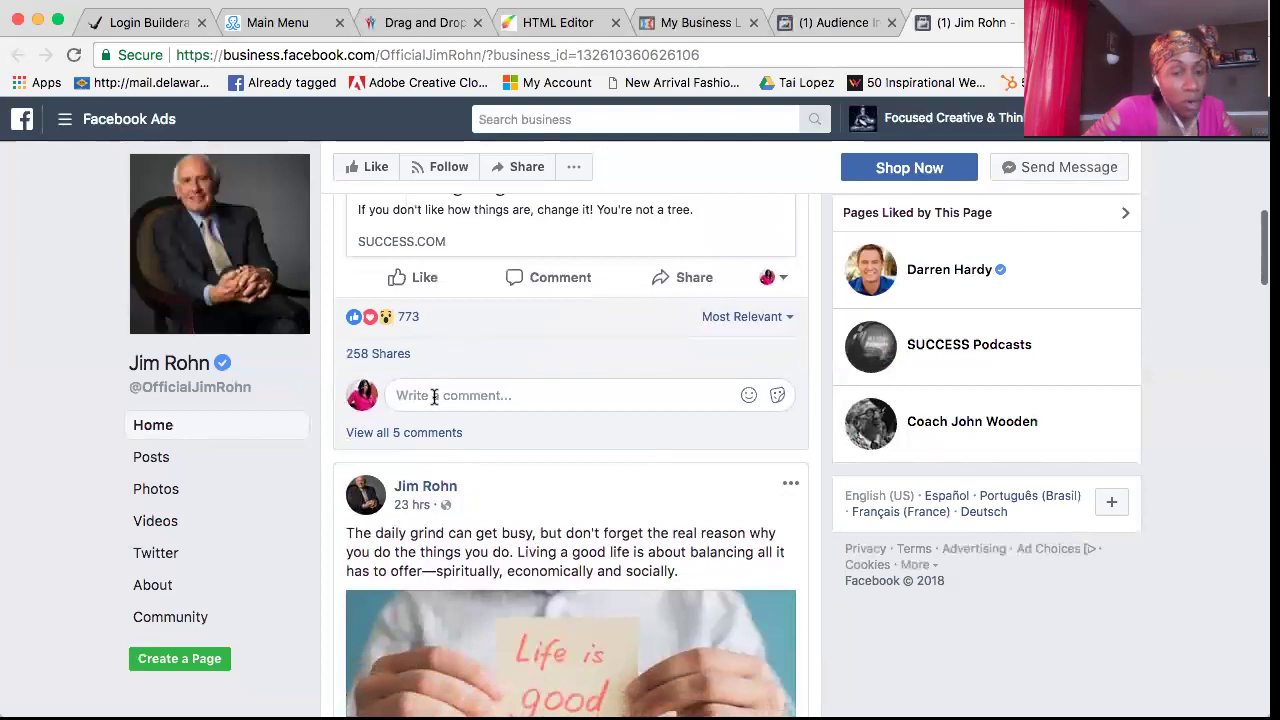
# Look through the Jim Rohn page's further posts, photos and videos, and check the engagement on the quote video post
pyautogui.scroll(-5, 434, 397)
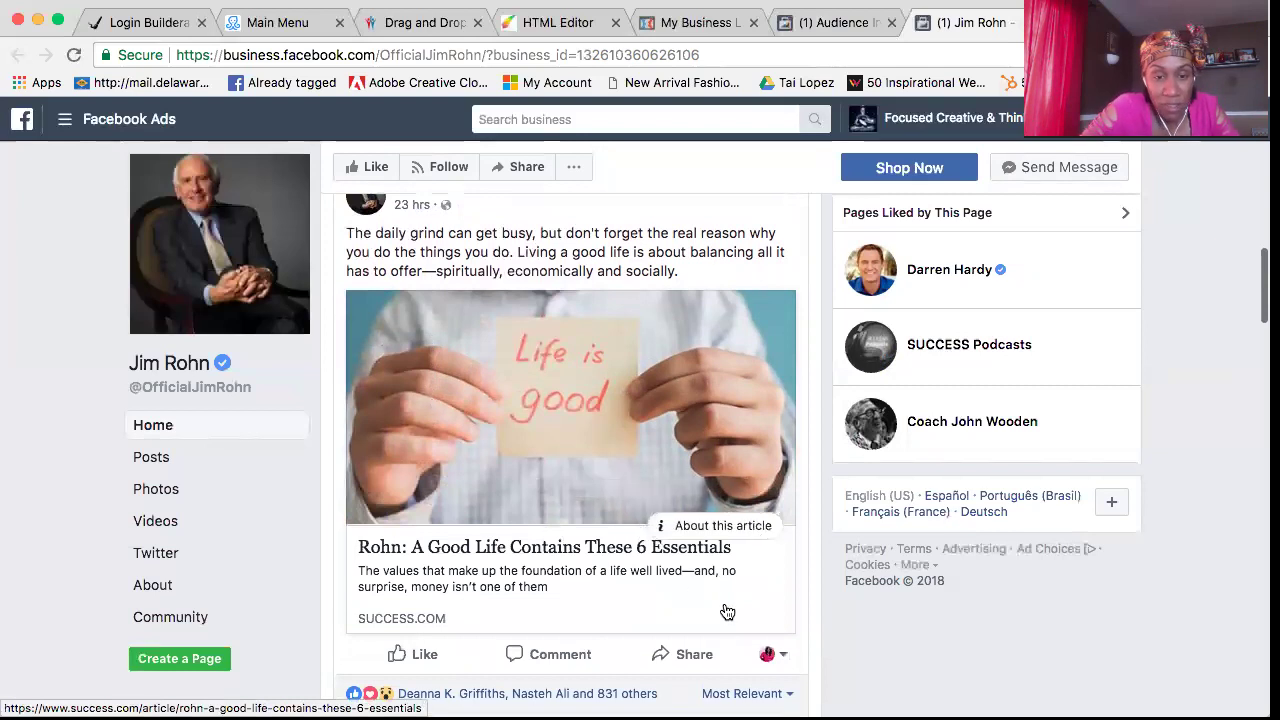
pyautogui.scroll(-10, 727, 612)
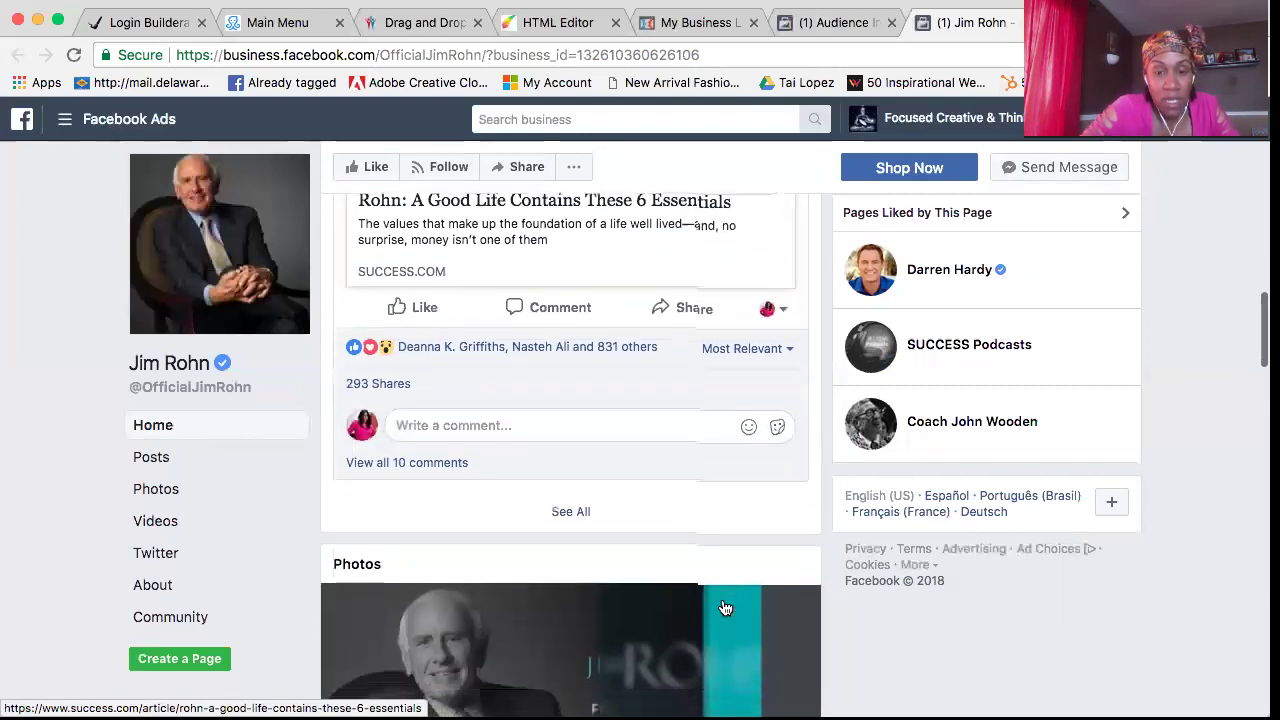
pyautogui.scroll(-5, 725, 608)
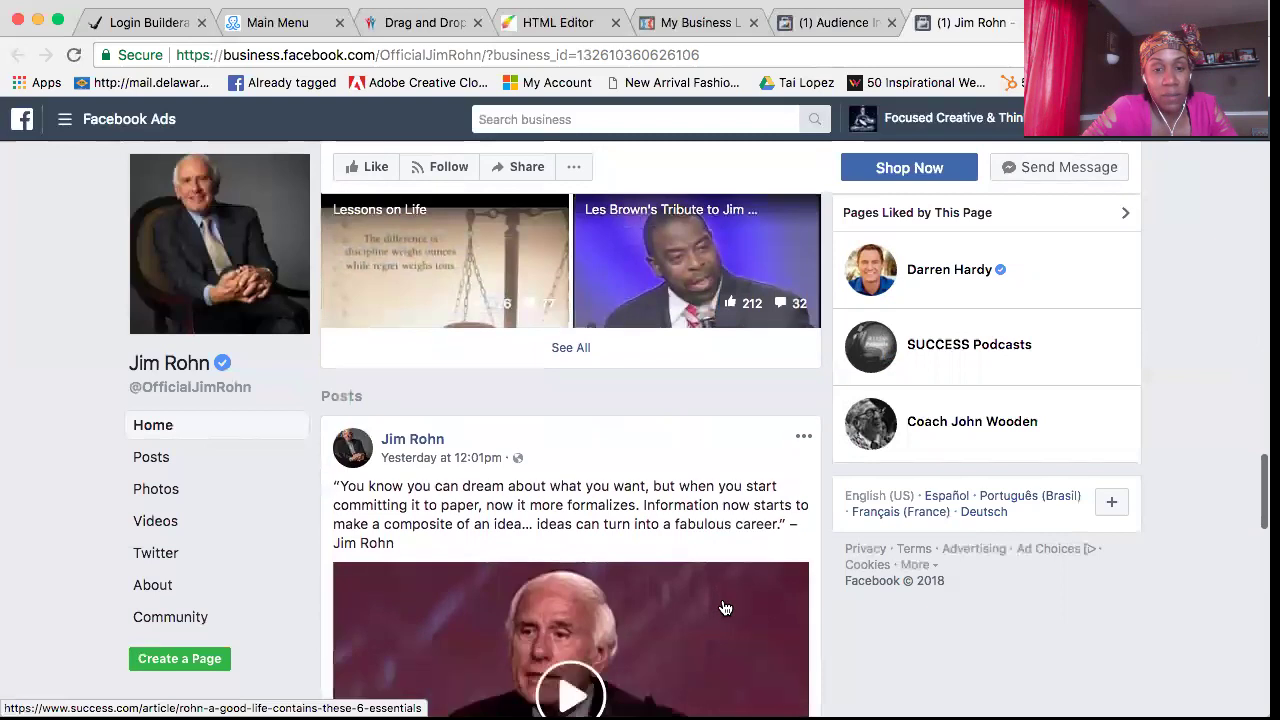
pyautogui.scroll(-2, 725, 608)
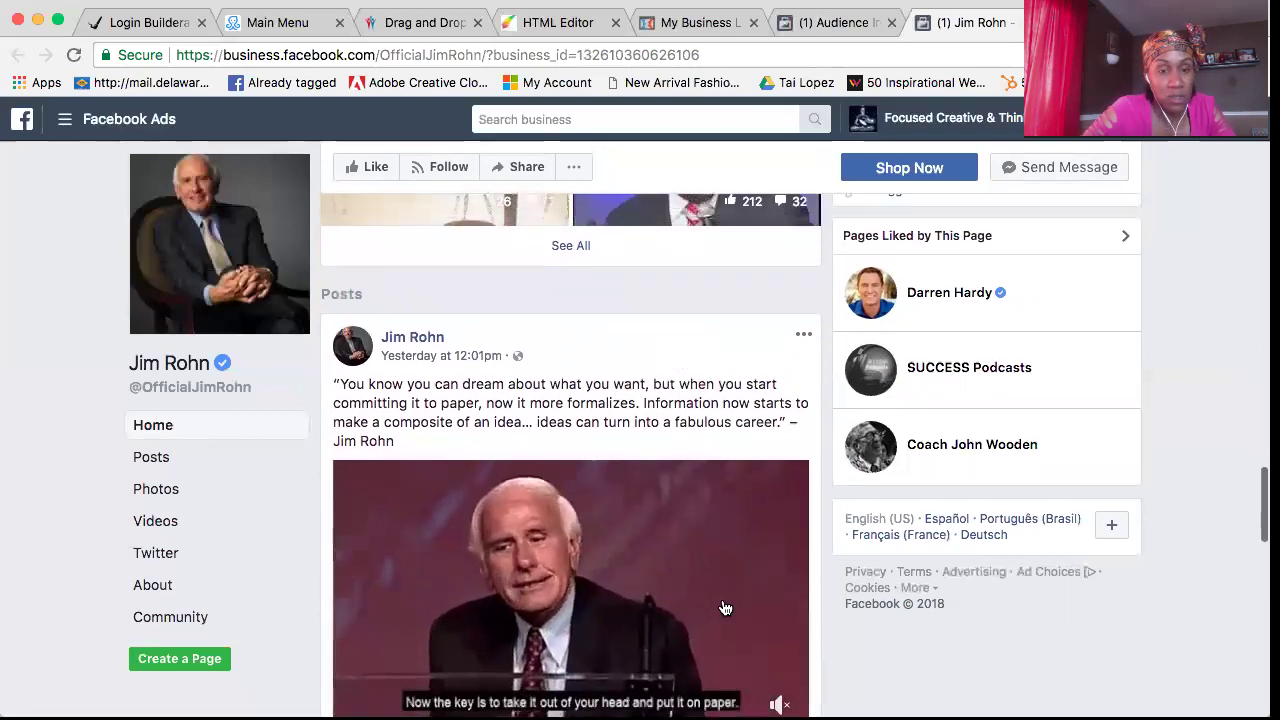
pyautogui.scroll(-3, 725, 608)
pyautogui.scroll(-4, 725, 608)
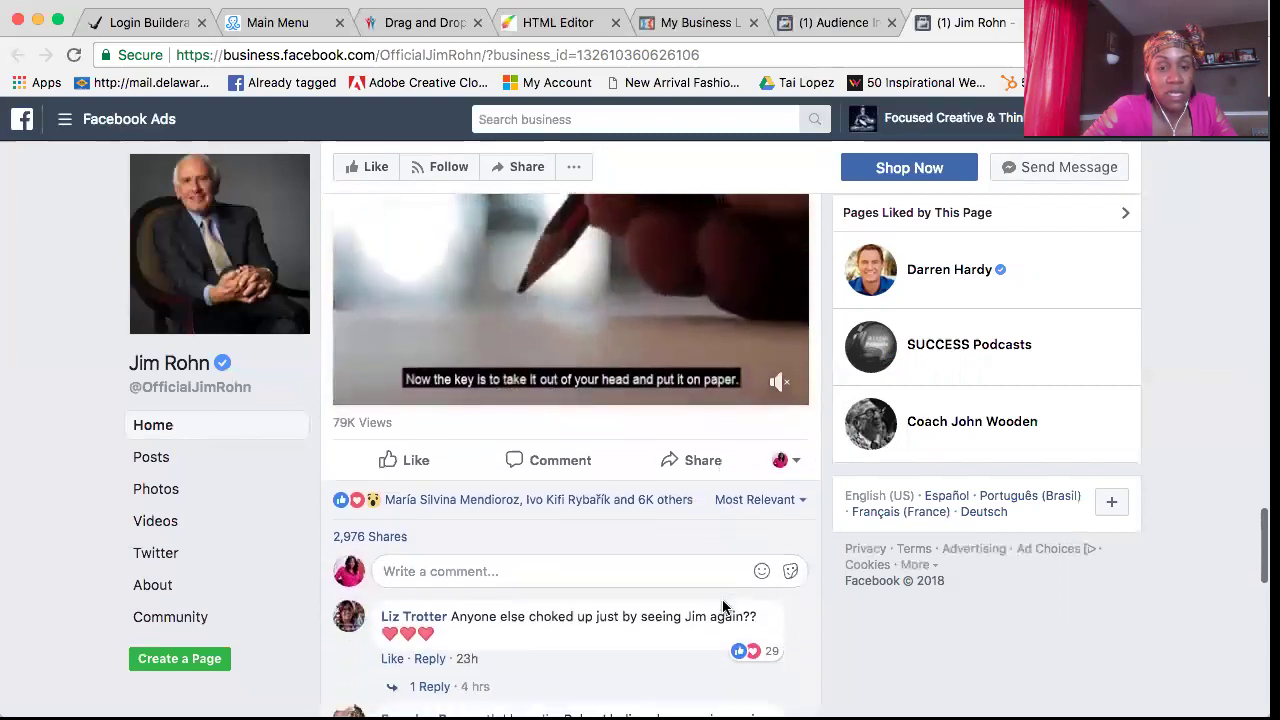
pyautogui.scroll(-1, 724, 607)
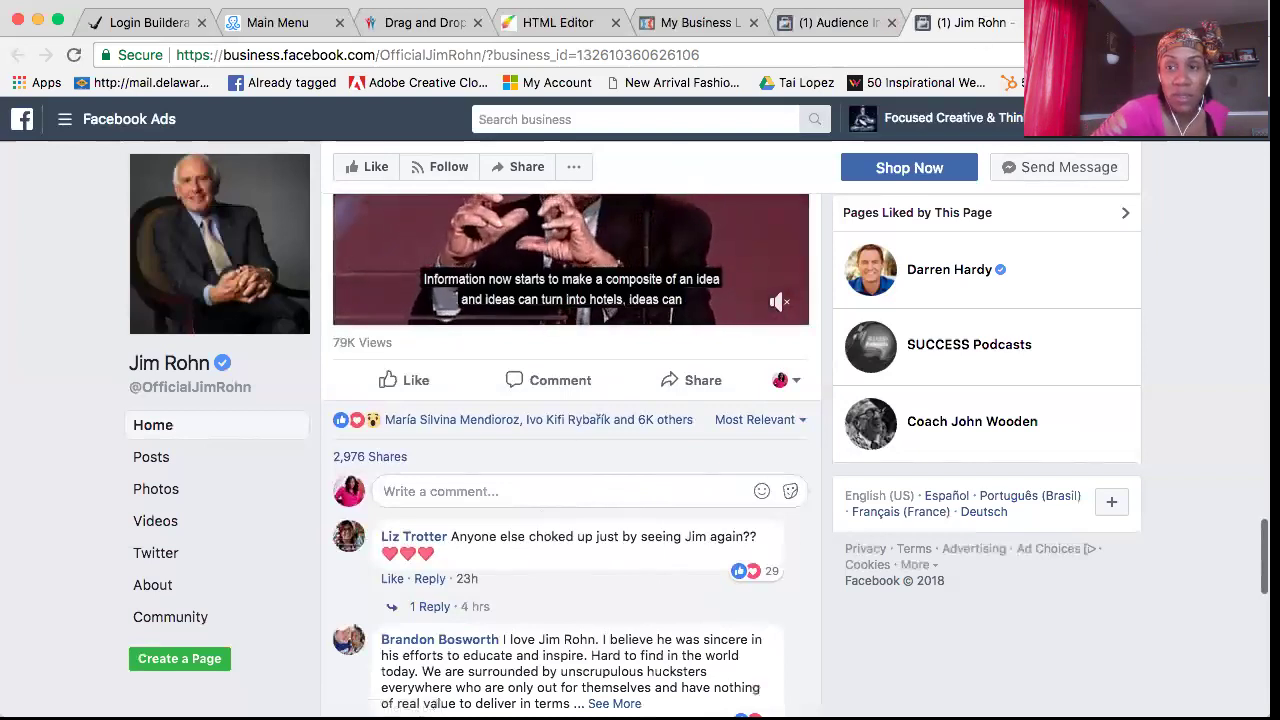
# Close the Jim Rohn page, review the audience's top categories and relevant pages in Audience Insights, and show its demographics
pyautogui.hotkey('ctrl', 'w')
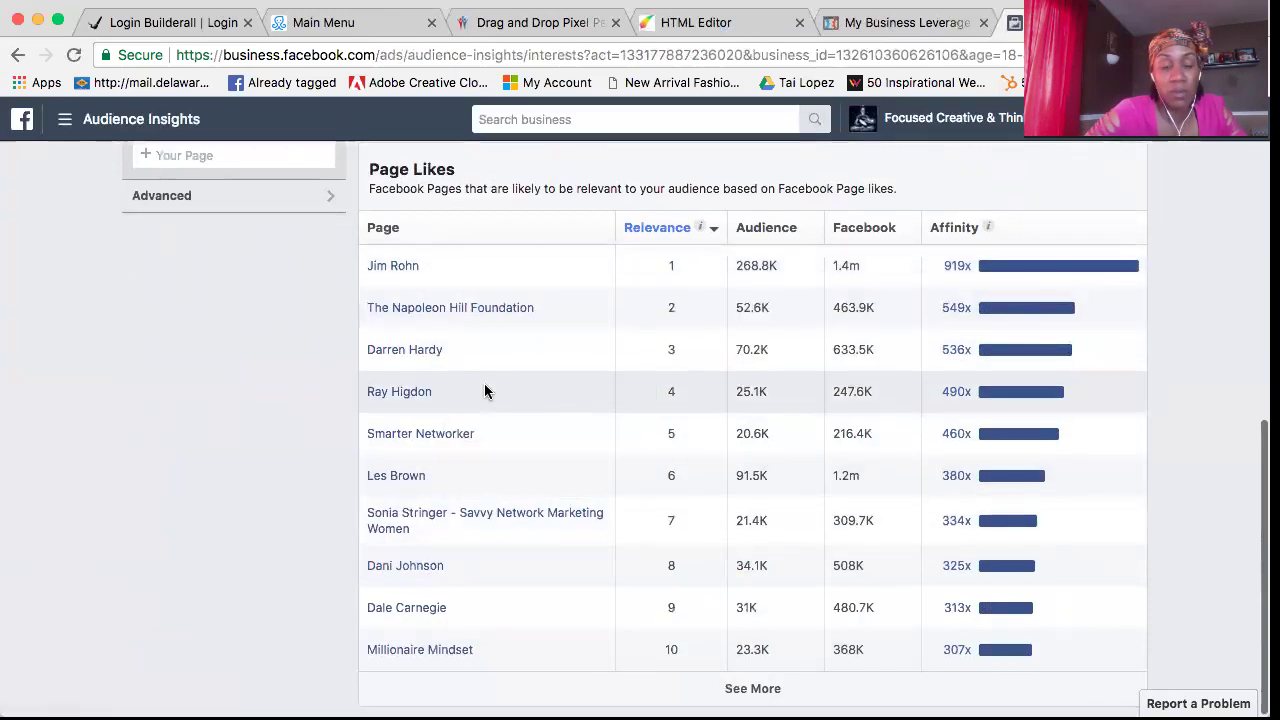
pyautogui.scroll(3, 485, 390)
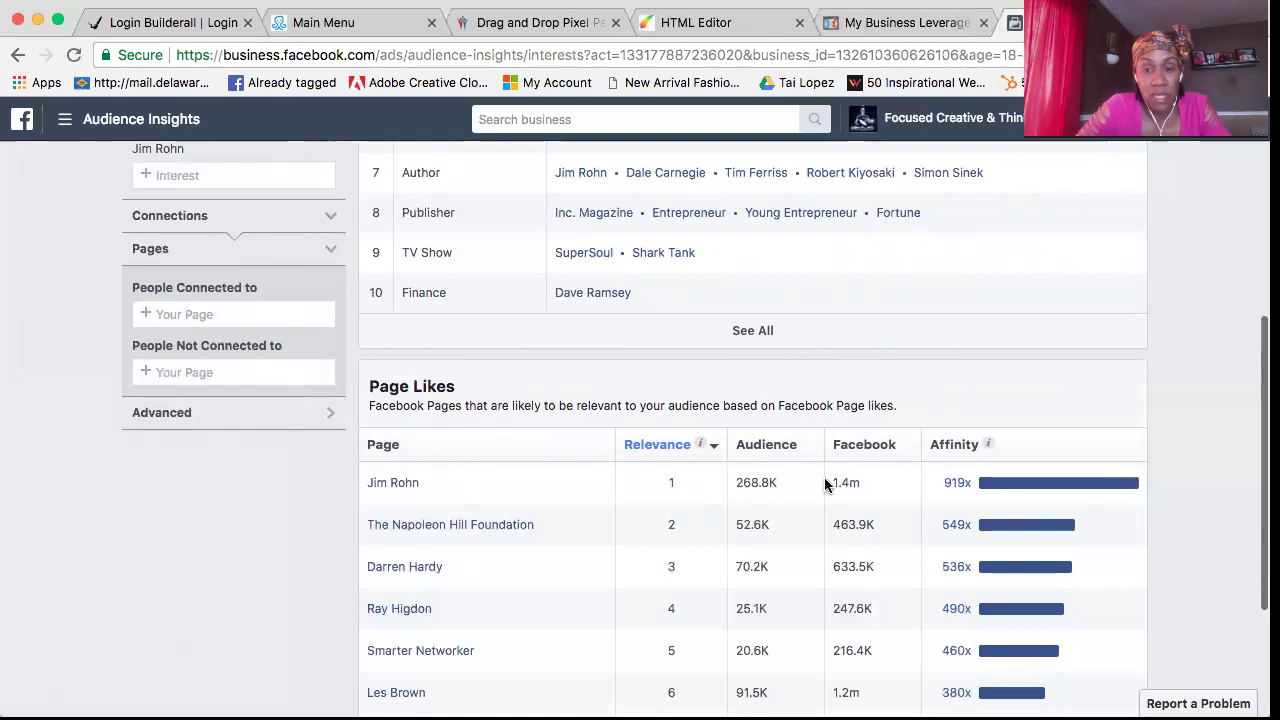
pyautogui.scroll(5, 625, 442)
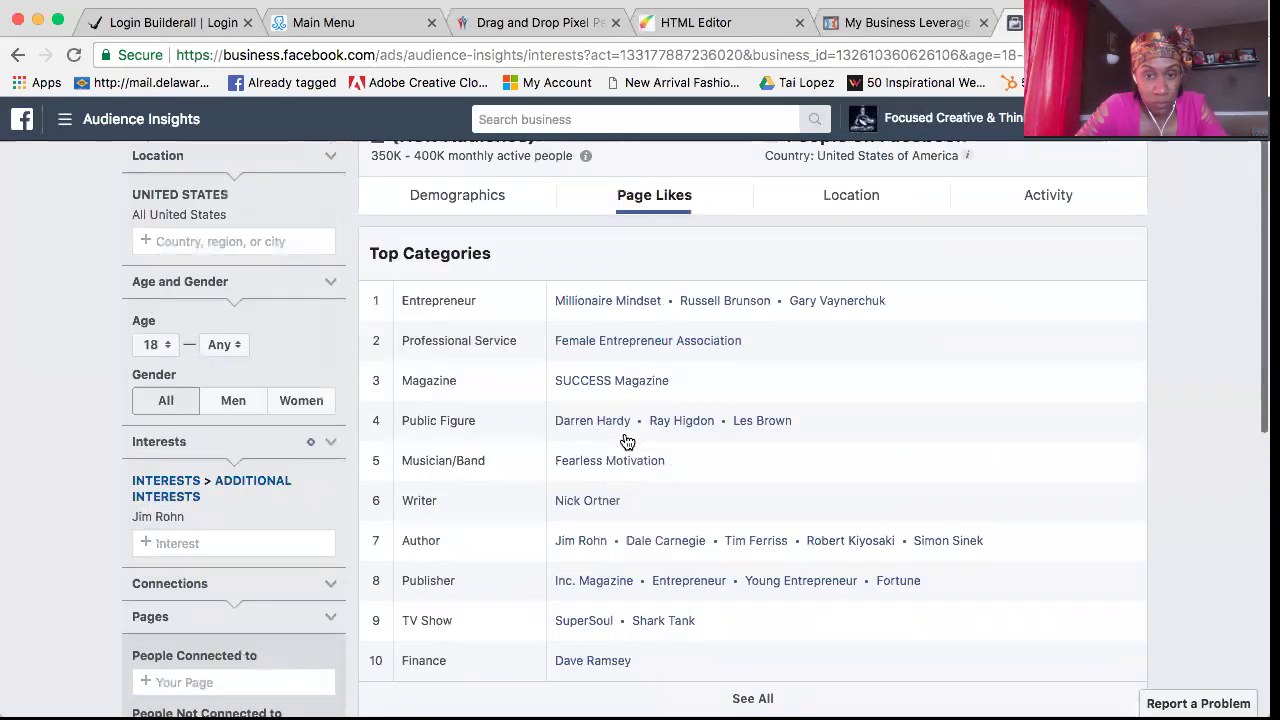
pyautogui.scroll(2, 625, 442)
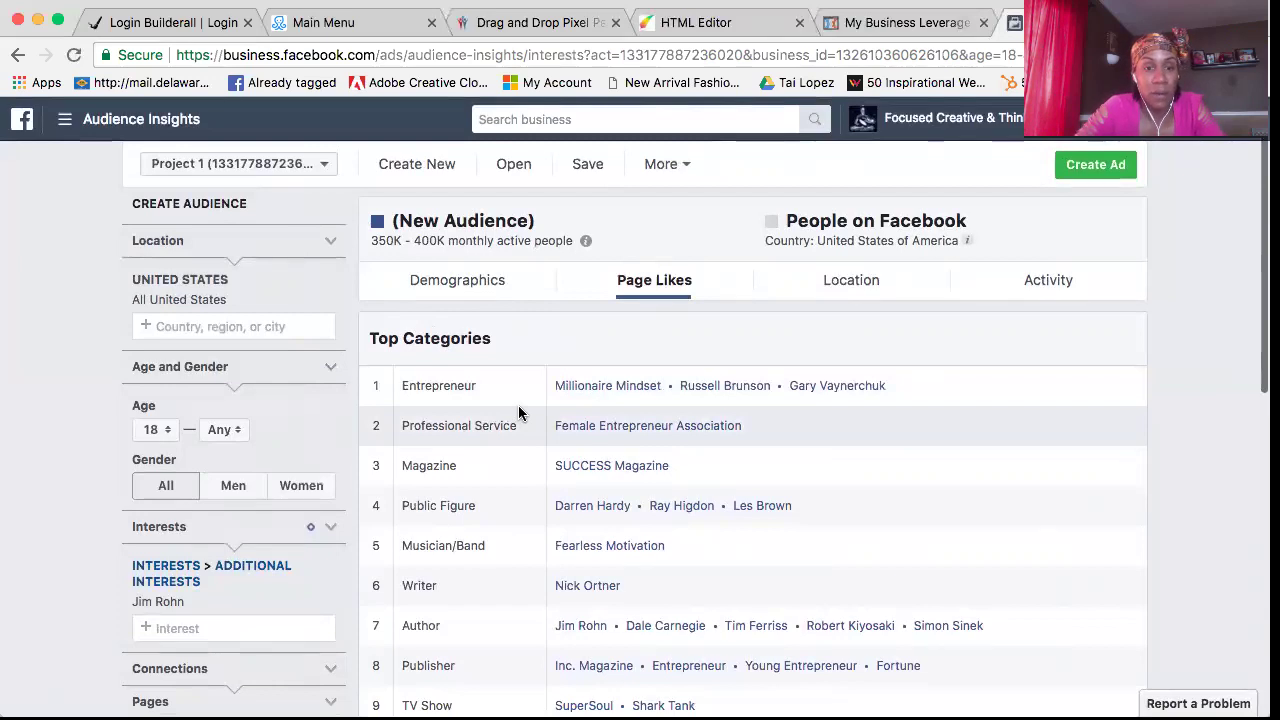
pyautogui.scroll(-3, 518, 412)
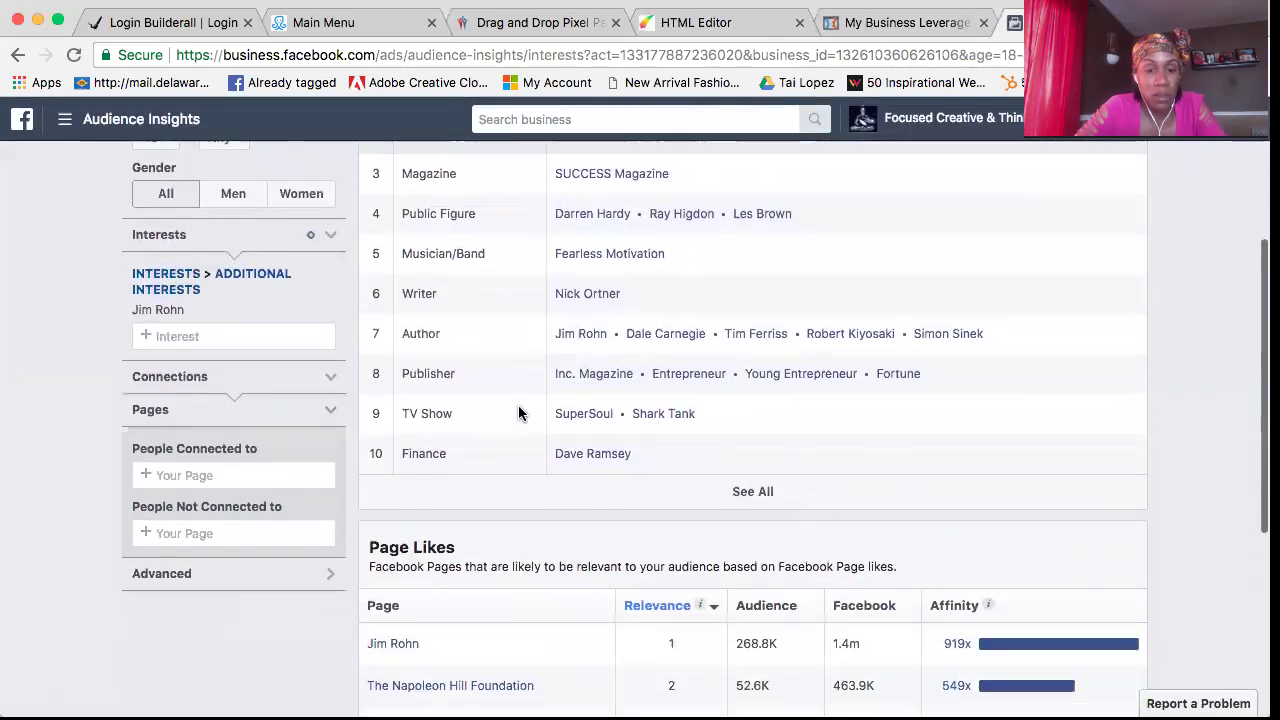
pyautogui.scroll(-4, 518, 412)
pyautogui.scroll(4, 518, 412)
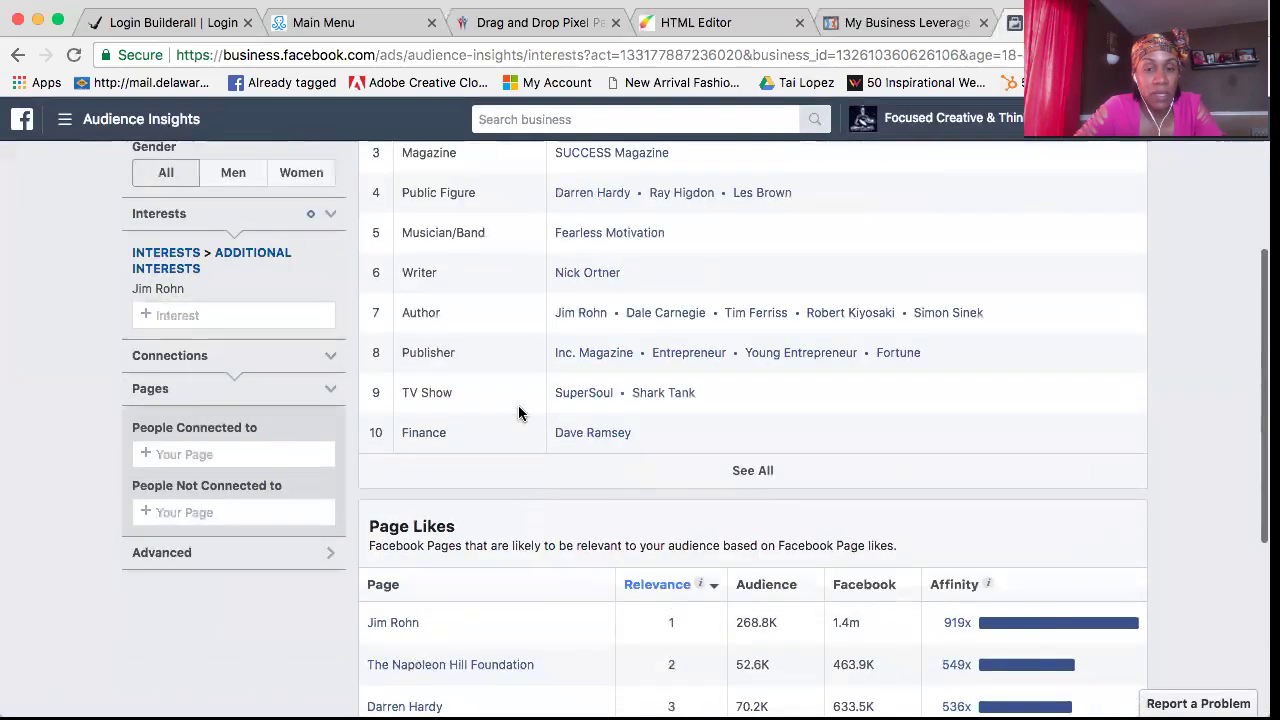
pyautogui.scroll(5, 518, 412)
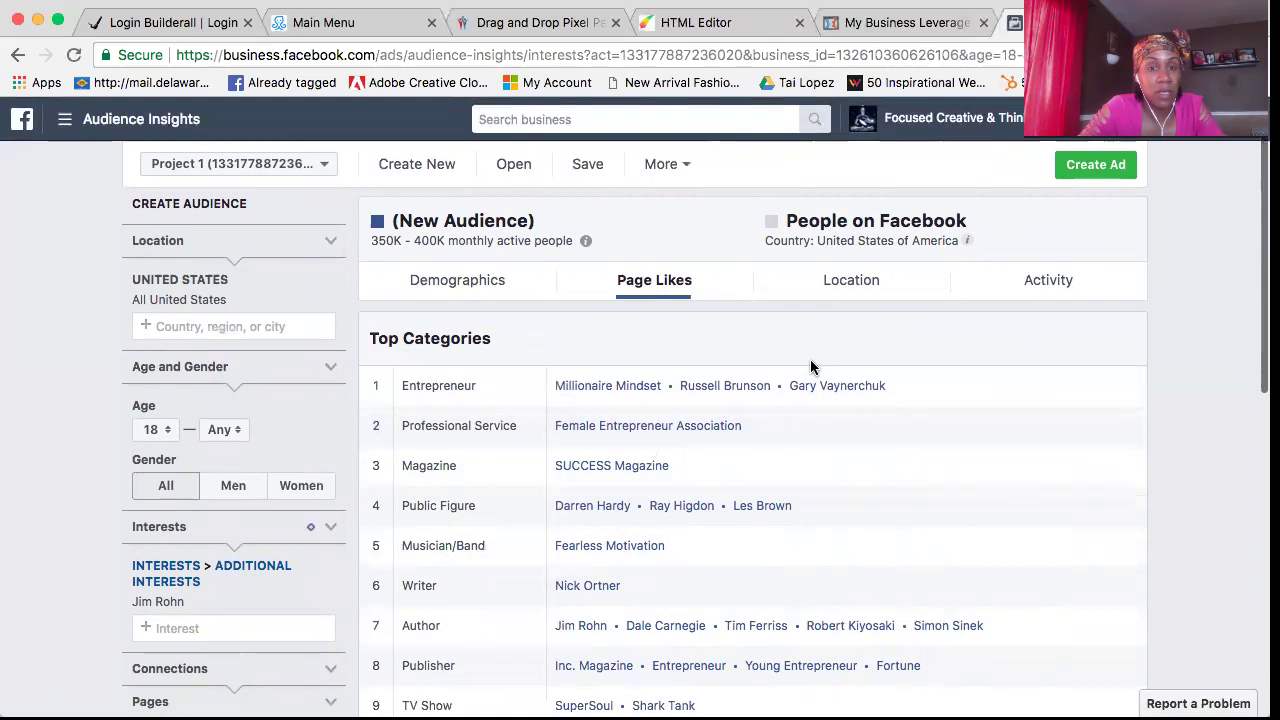
pyautogui.click(478, 292)
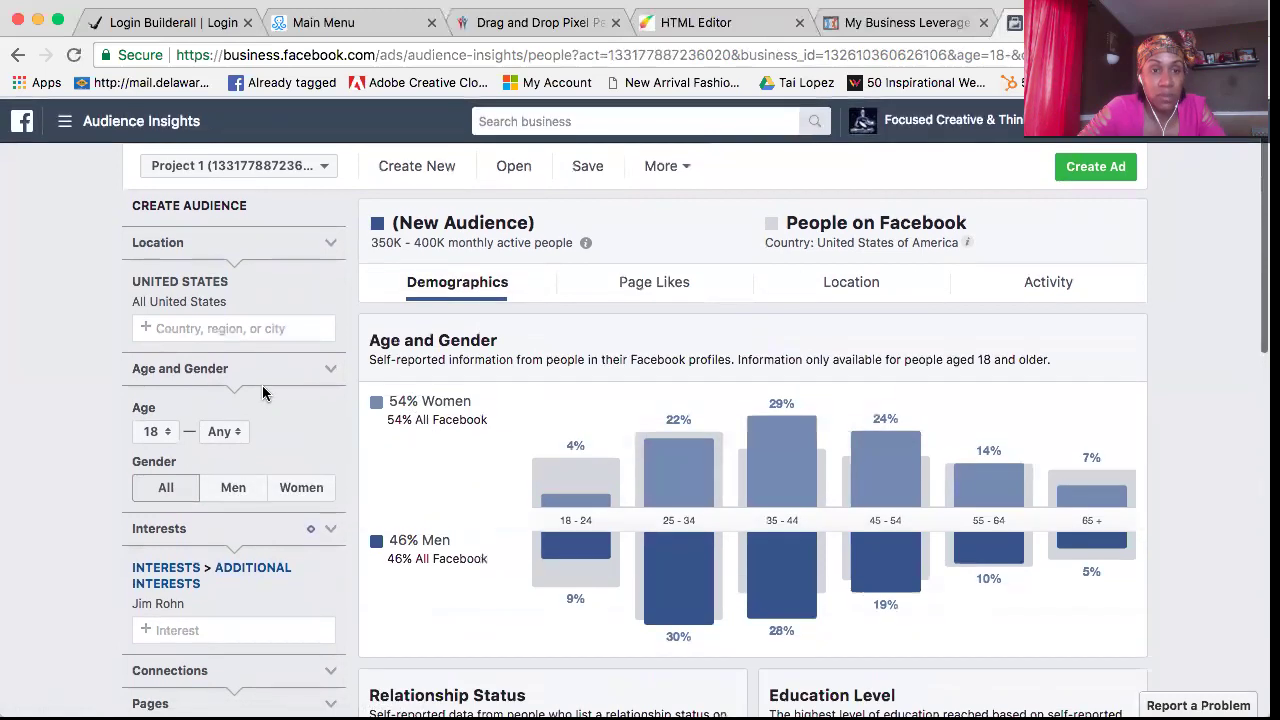
# Leave Audience Insights for Ads Manager without saving the audience, and start a new campaign with the Engagement objective
pyautogui.click(65, 127)
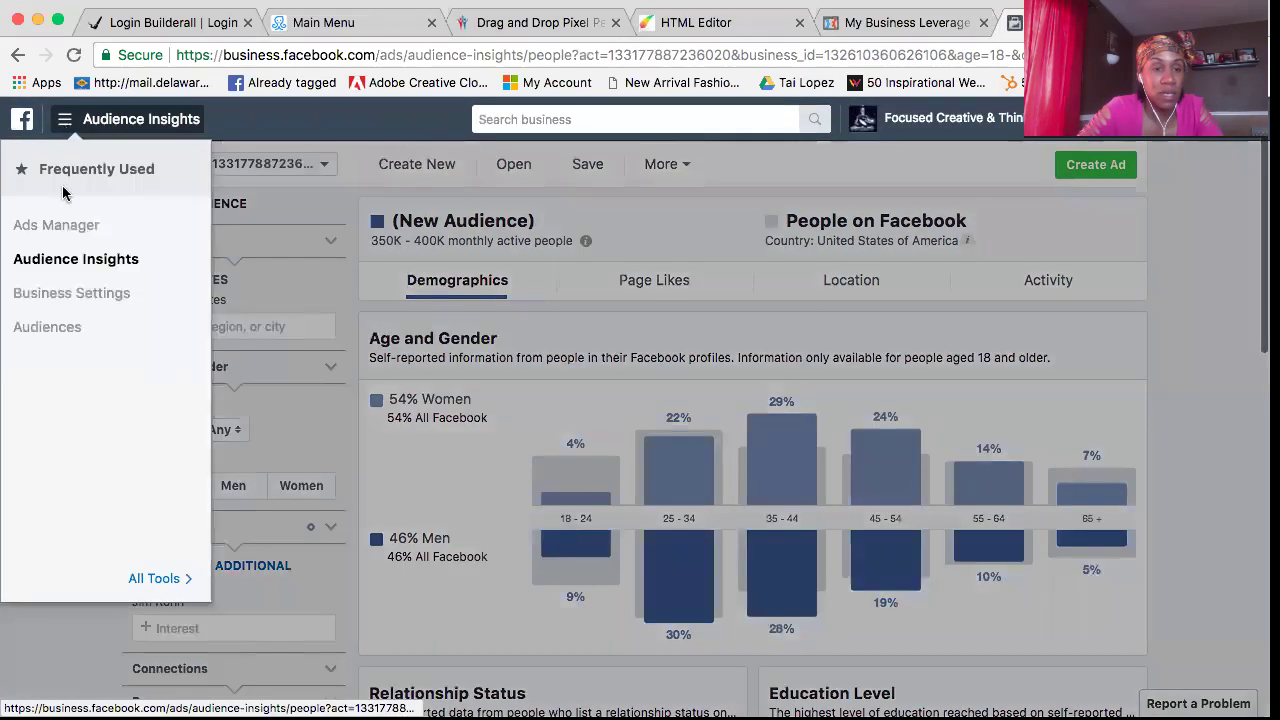
pyautogui.click(60, 227)
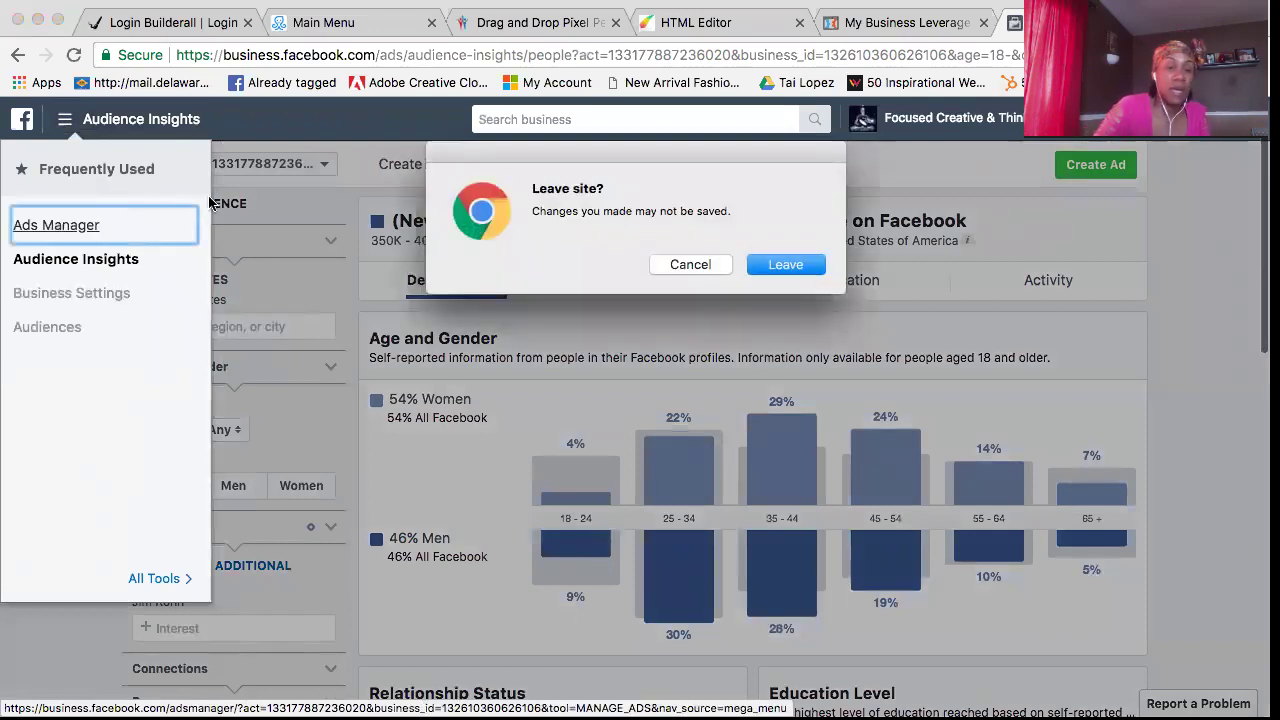
pyautogui.click(778, 263)
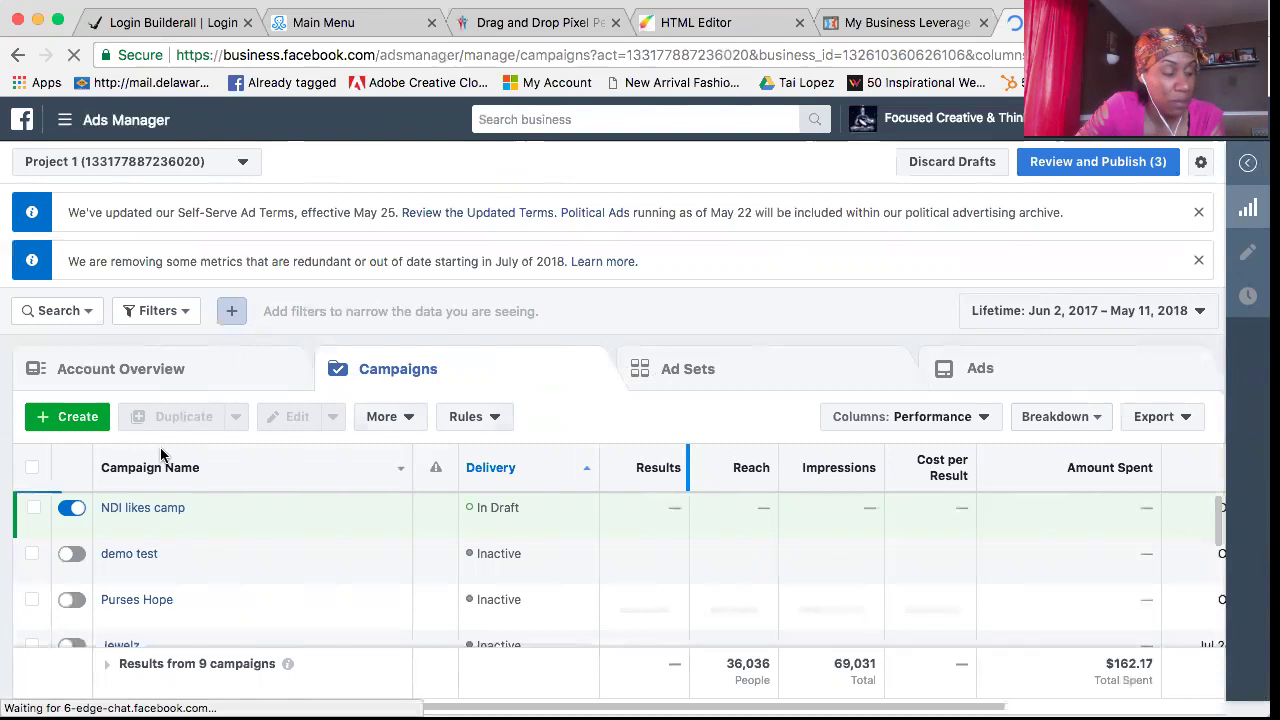
pyautogui.click(66, 417)
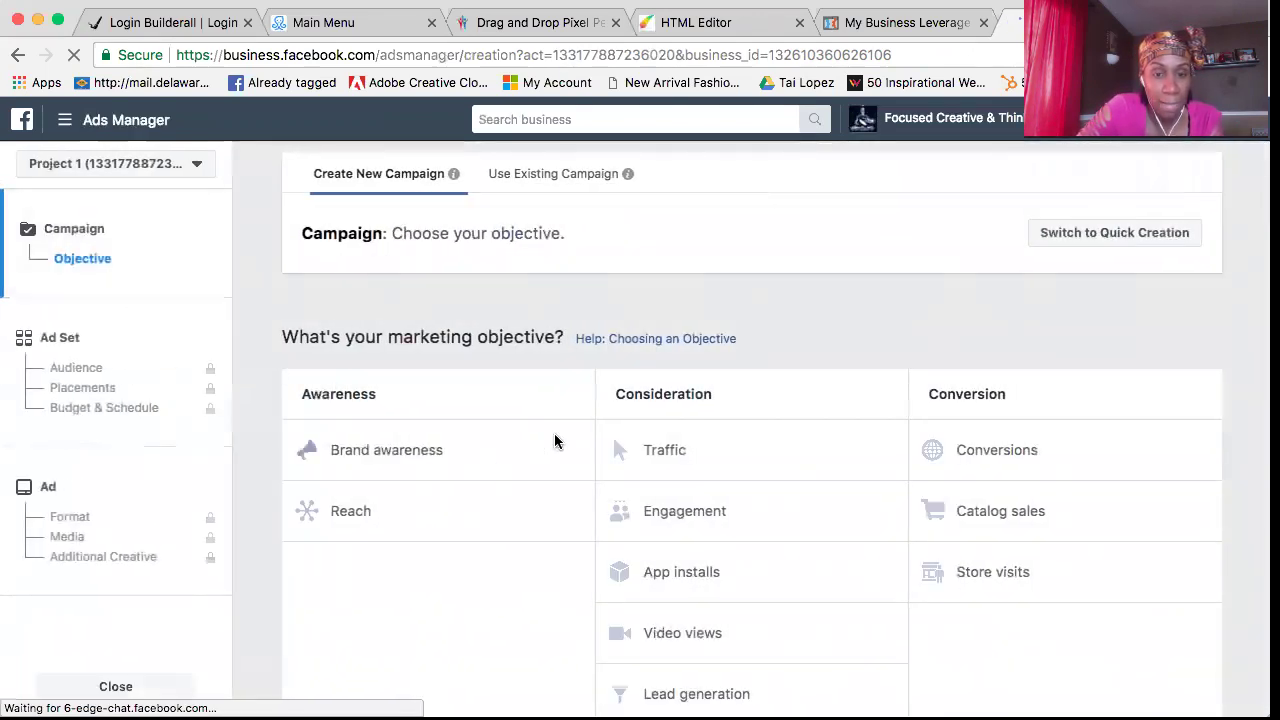
pyautogui.click(700, 506)
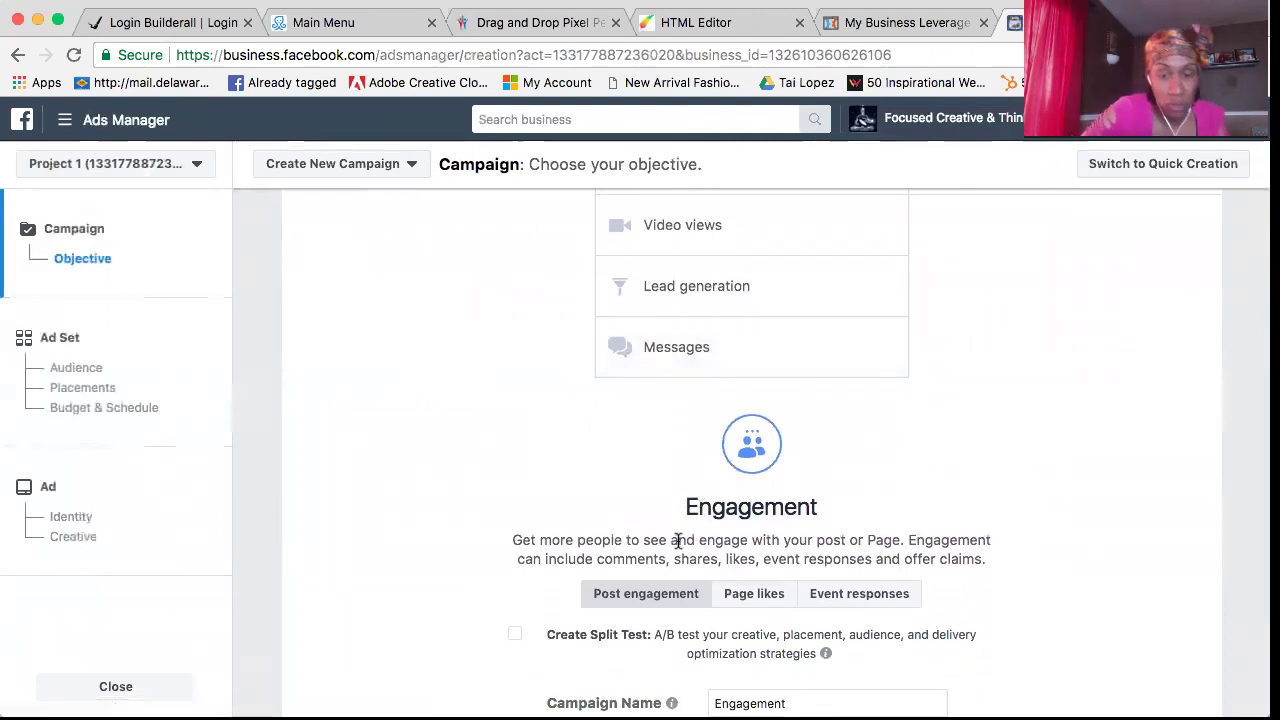
# Name the post engagement campaign "NDI 1 engagement" and continue to the ad set settings
pyautogui.scroll(-1, 897, 420)
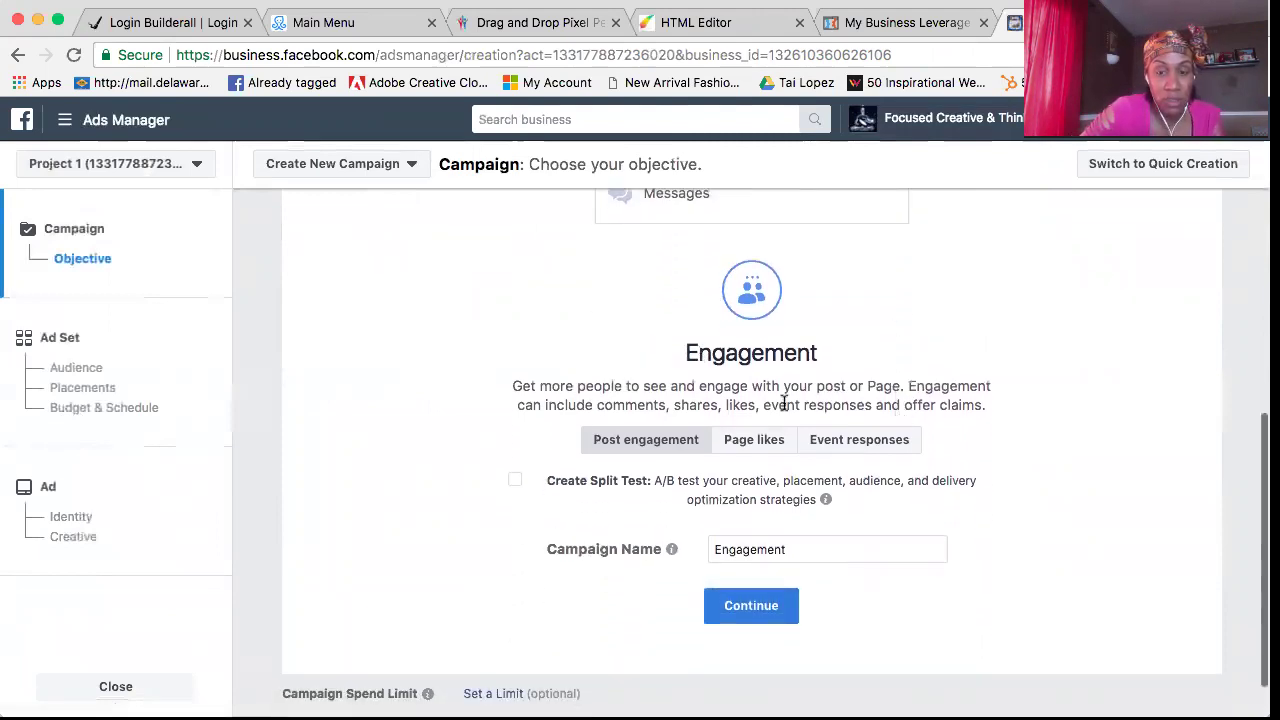
pyautogui.click(814, 550)
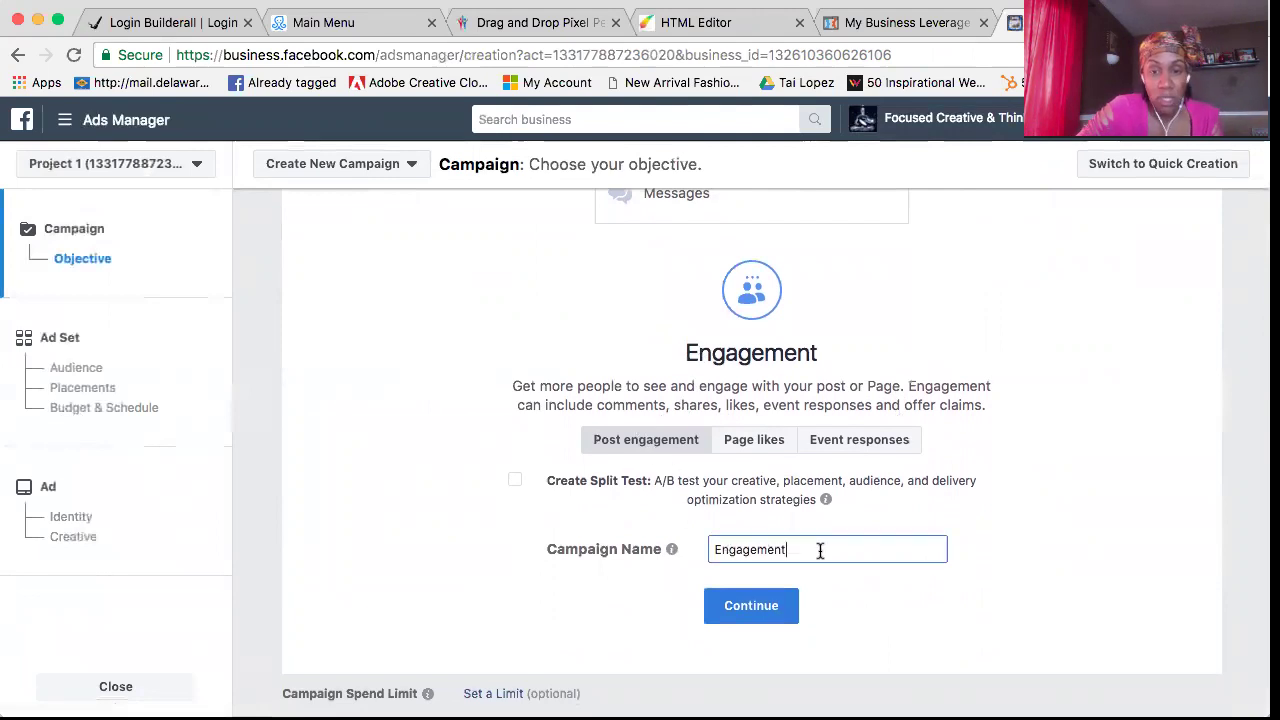
pyautogui.press('BackSpace')
pyautogui.press('BackSpace')
pyautogui.press('BackSpace')
pyautogui.press('BackSpace')
pyautogui.press('BackSpace')
pyautogui.press('BackSpace')
pyautogui.press('BackSpace')
pyautogui.press('BackSpace')
pyautogui.press('BackSpace')
pyautogui.press('BackSpace')
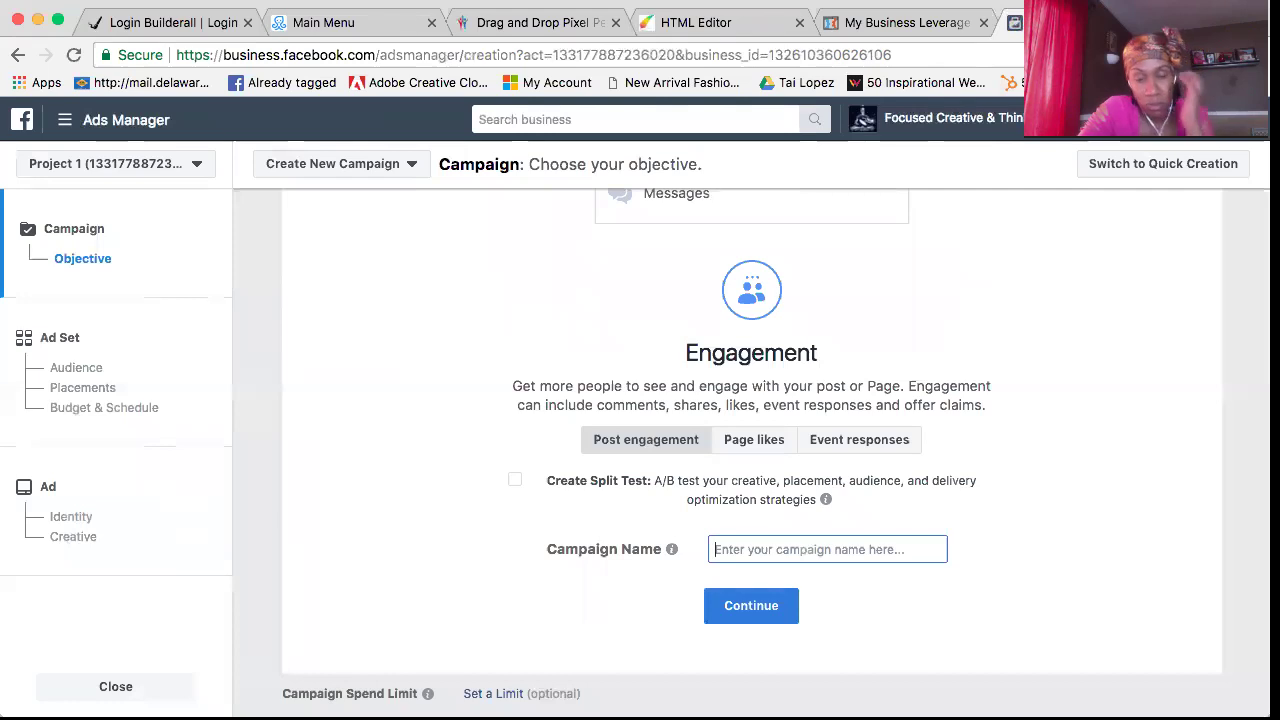
pyautogui.write('post')
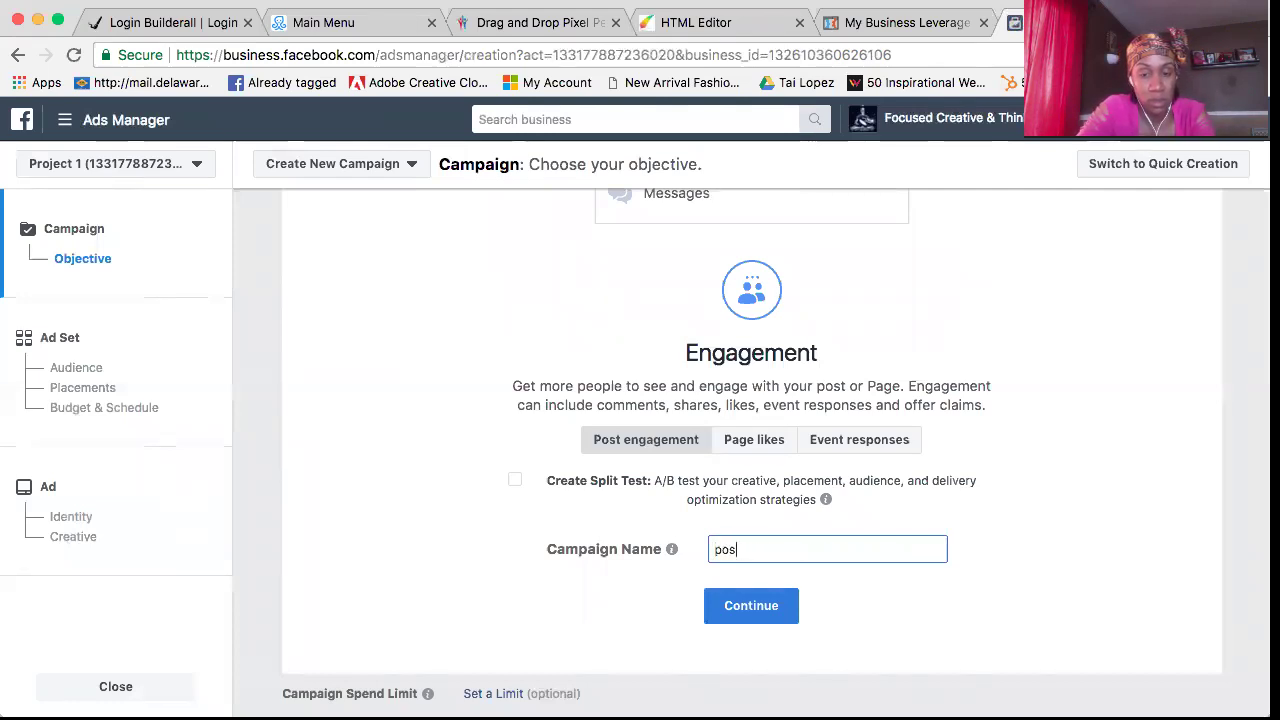
pyautogui.press('BackSpace')
pyautogui.press('BackSpace')
pyautogui.press('BackSpace')
pyautogui.write('NDI ')
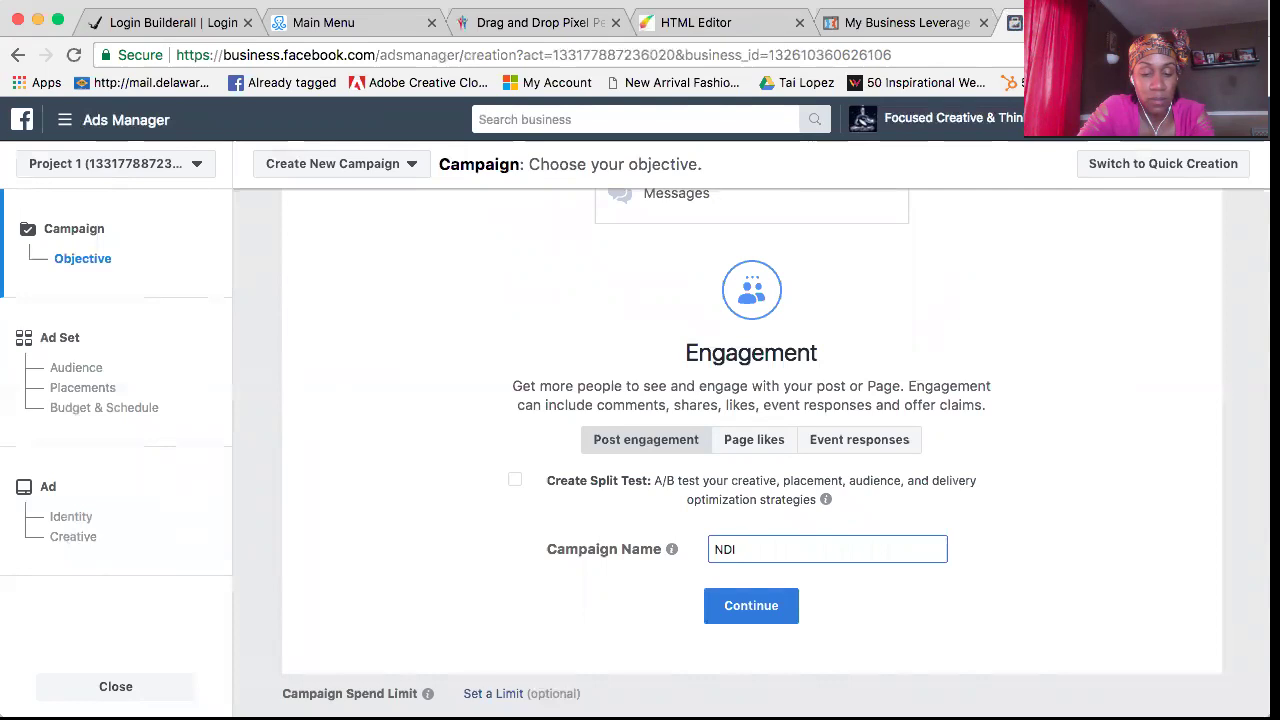
pyautogui.write('1 en')
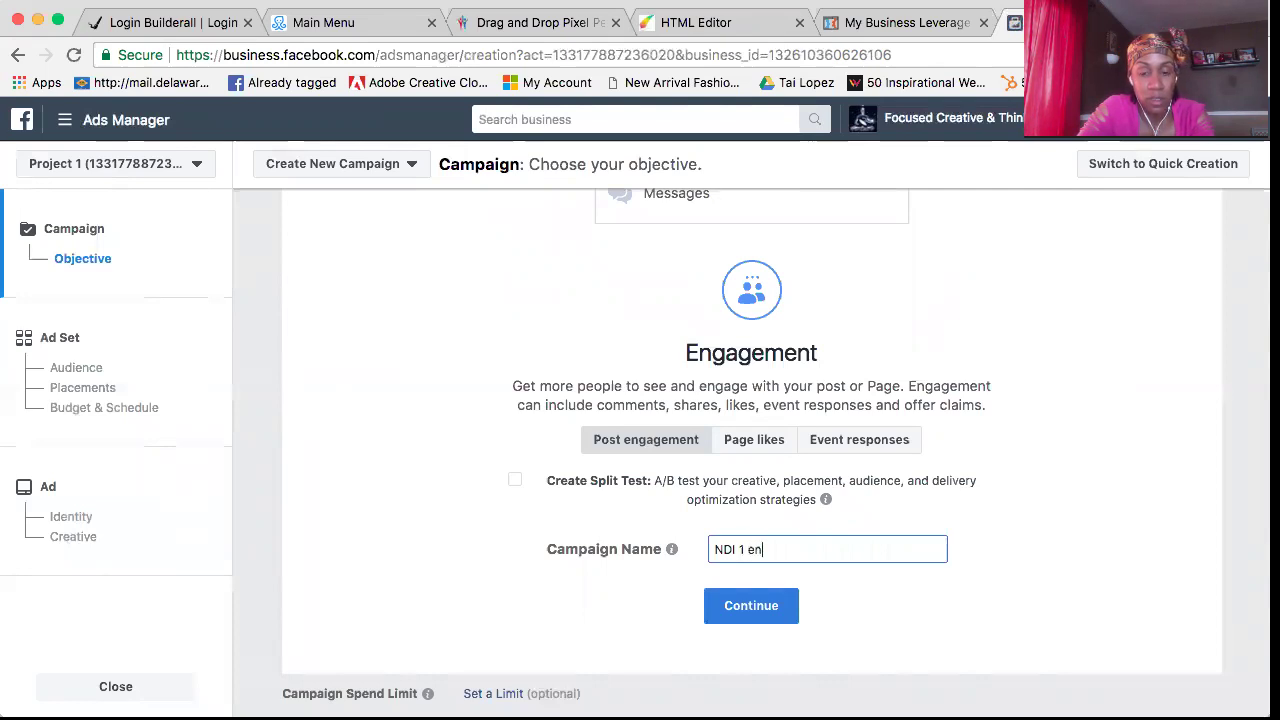
pyautogui.write('gage ment')
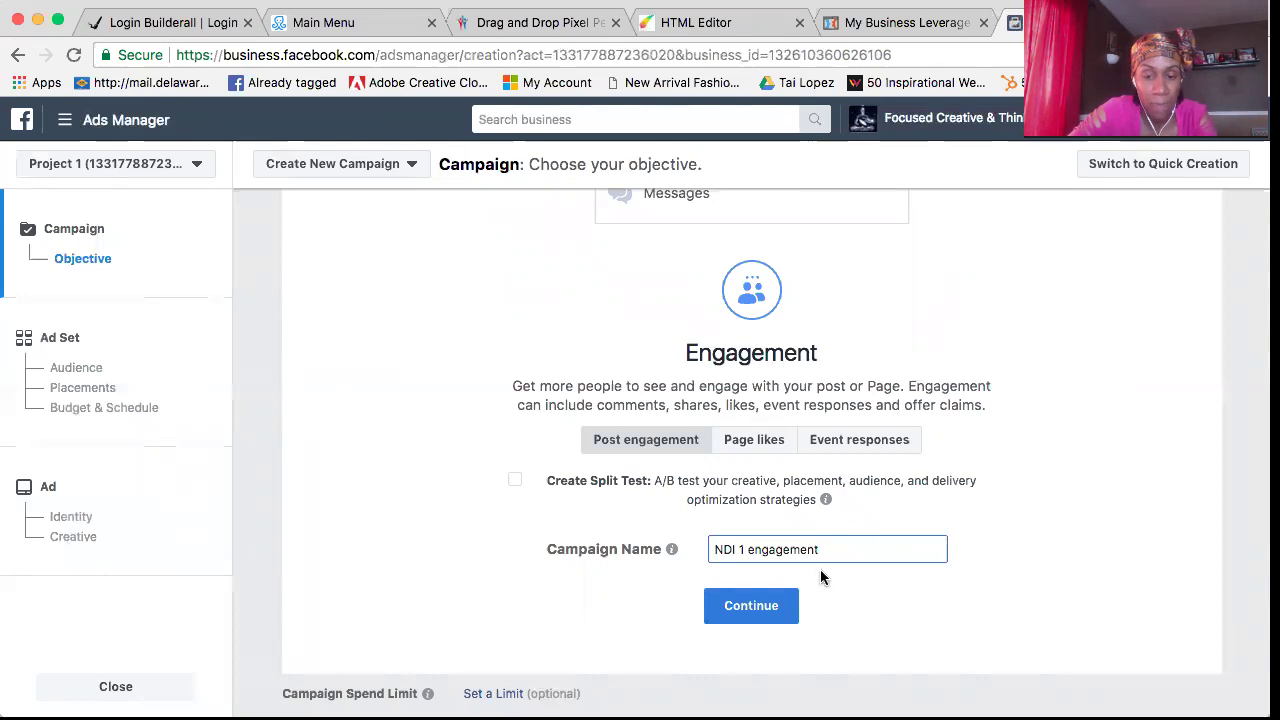
pyautogui.click(758, 607)
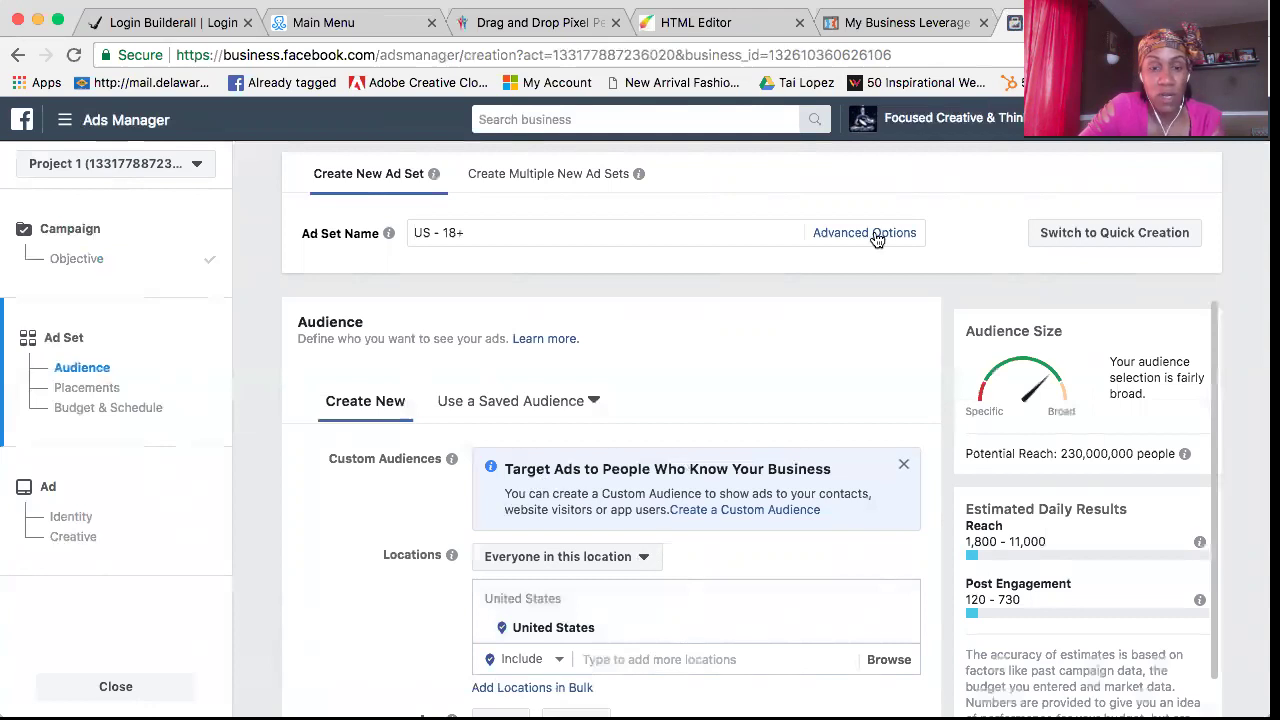
# Replace the age part of the ad set name so that it starts with "US - 25-"
pyautogui.click(480, 230)
pyautogui.press('BackSpace')
pyautogui.press('BackSpace')
pyautogui.press('BackSpace')
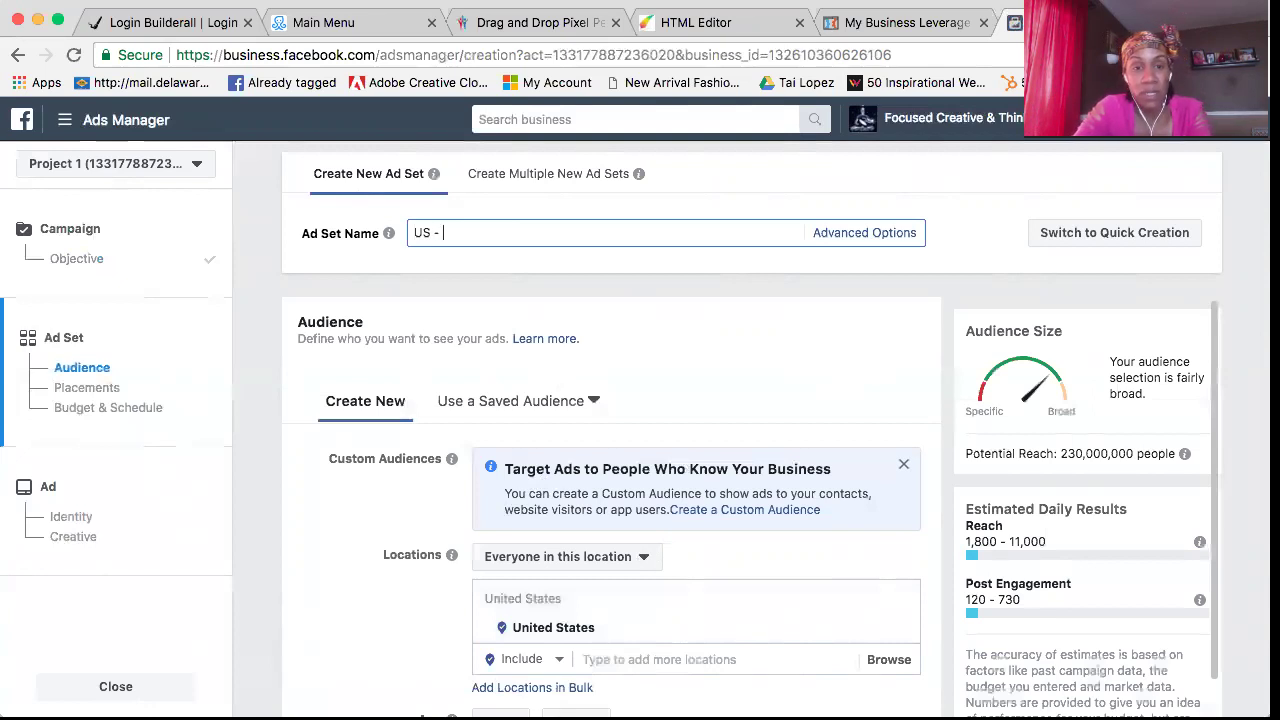
pyautogui.write('25-')
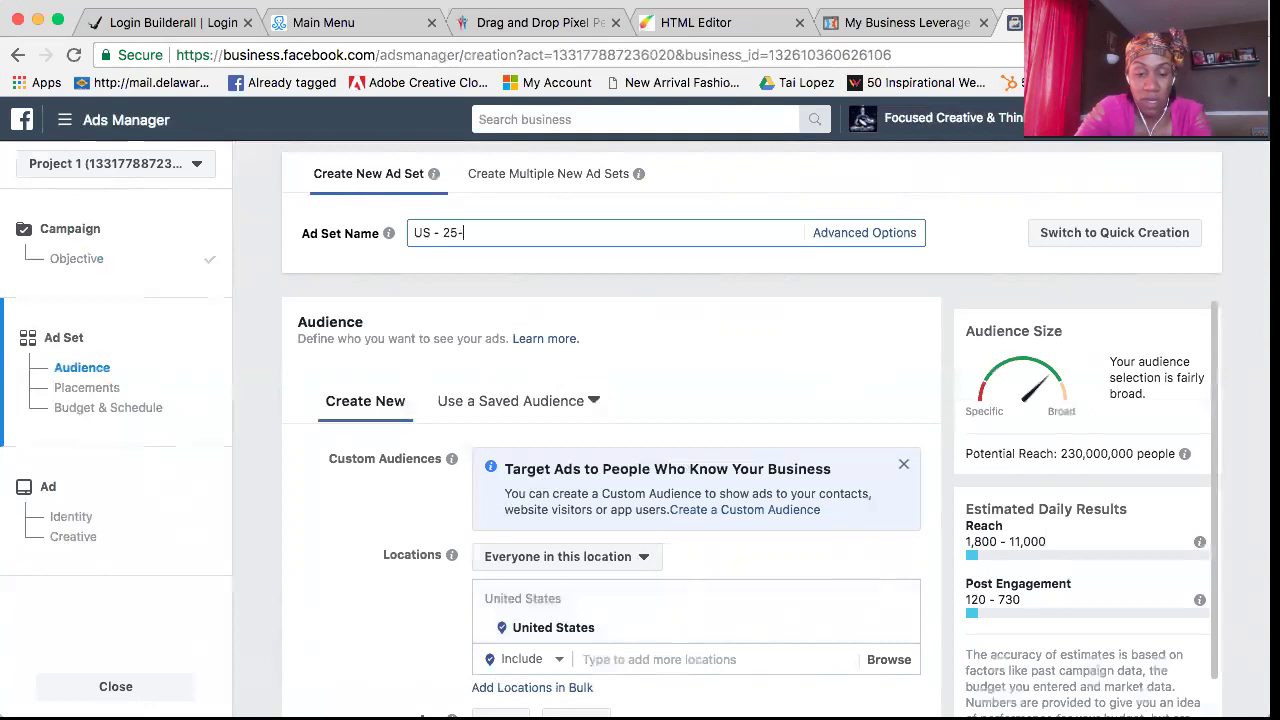
# Finish naming the ad set "US - 25-45"
pyautogui.write('45')
pyautogui.press('BackSpace')
pyautogui.write('5')
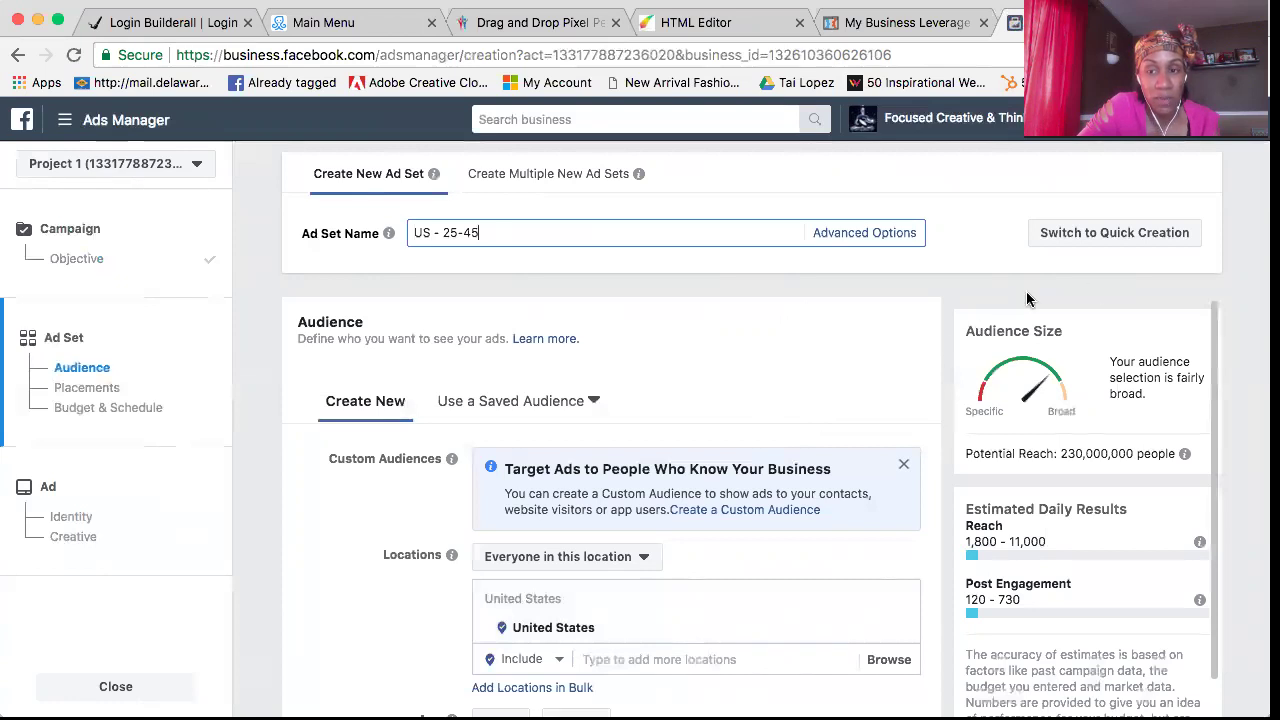
pyautogui.scroll(-3, 652, 373)
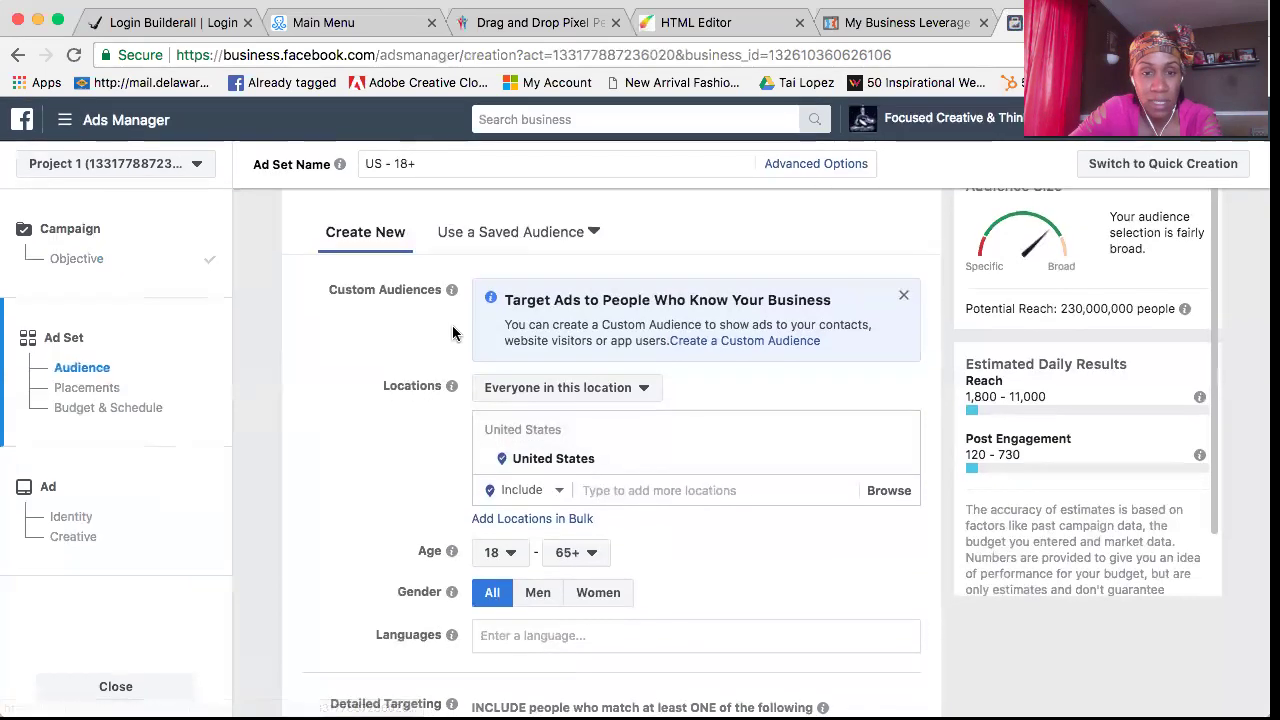
pyautogui.scroll(2, 452, 334)
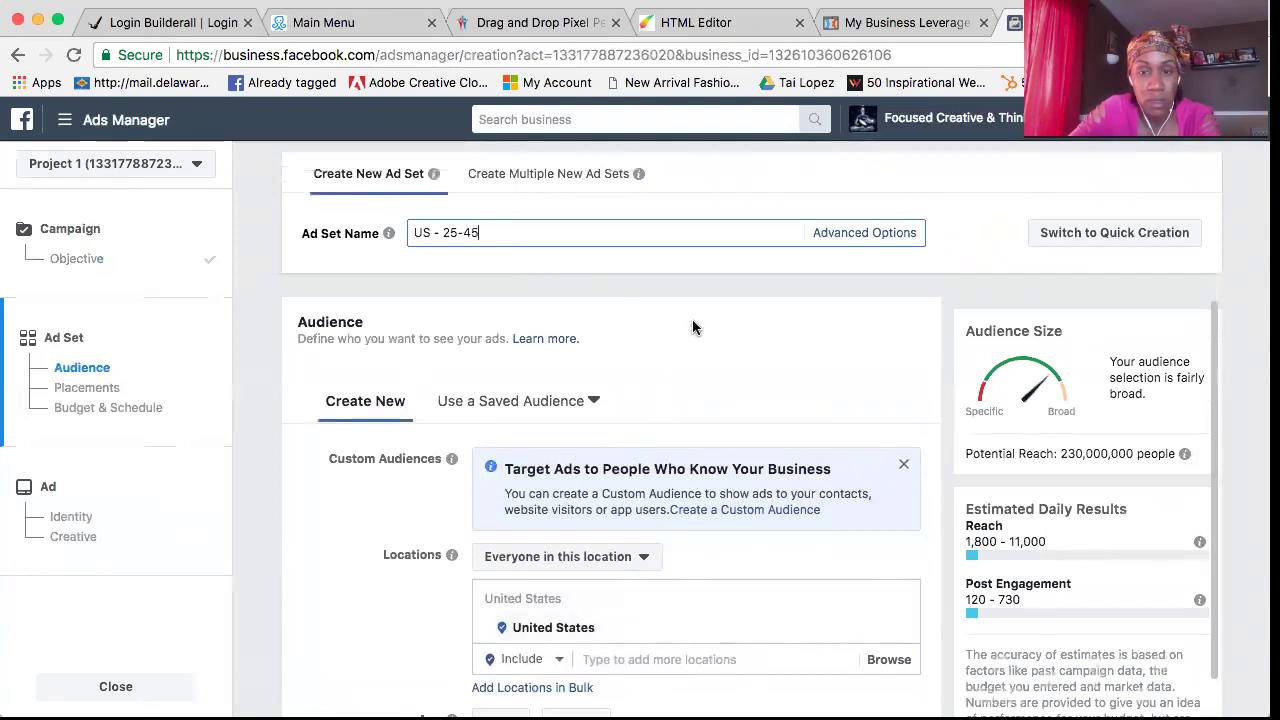
# Set the audience age range to 25 through 45
pyautogui.scroll(-4, 693, 328)
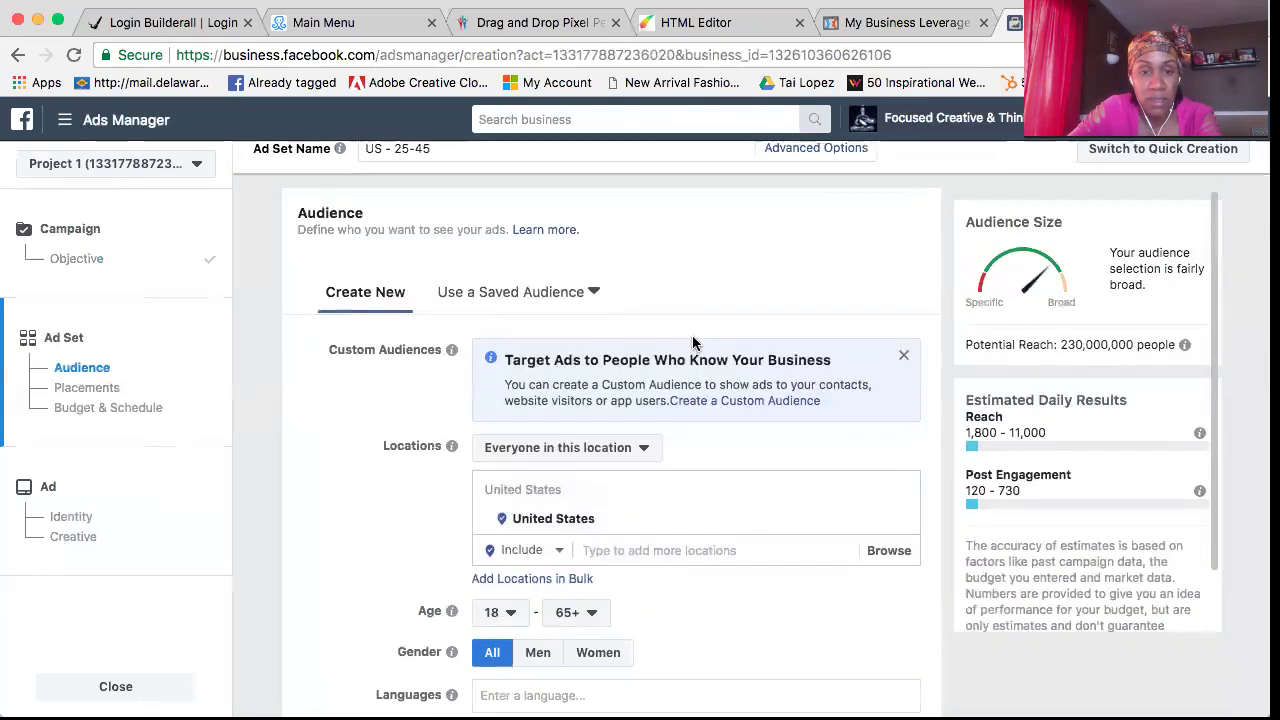
pyautogui.scroll(-1, 694, 342)
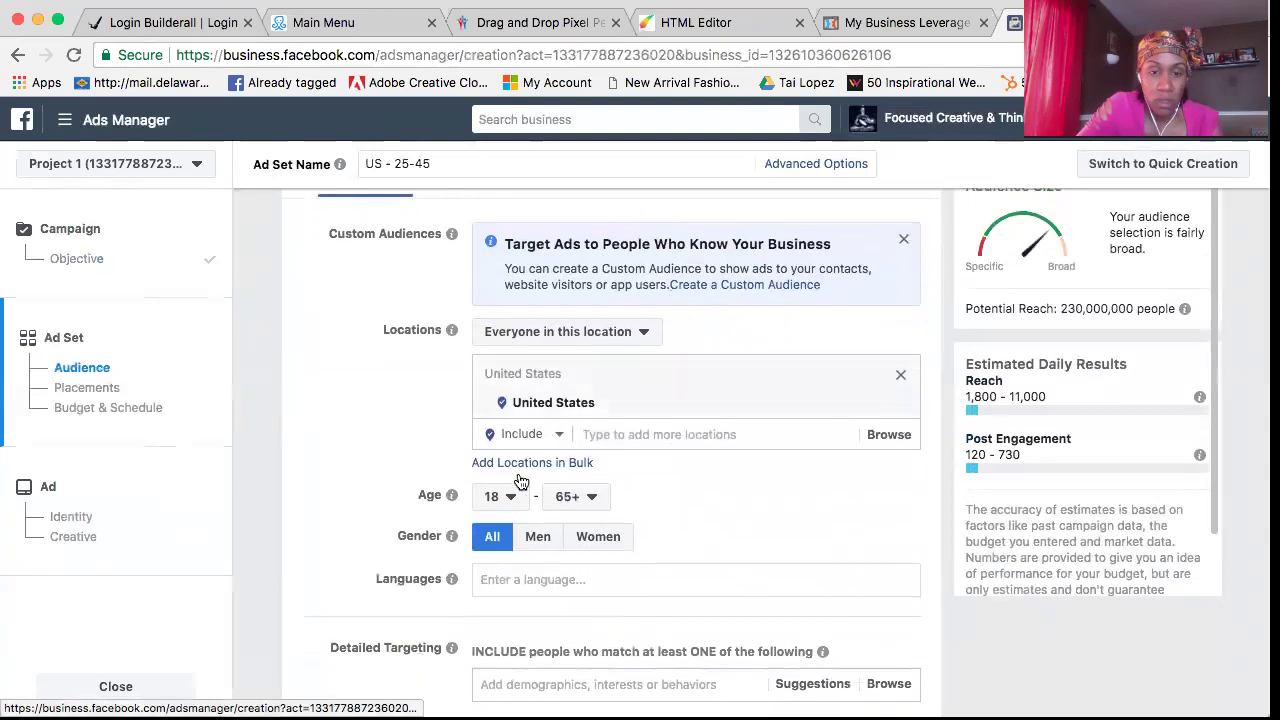
pyautogui.click(510, 497)
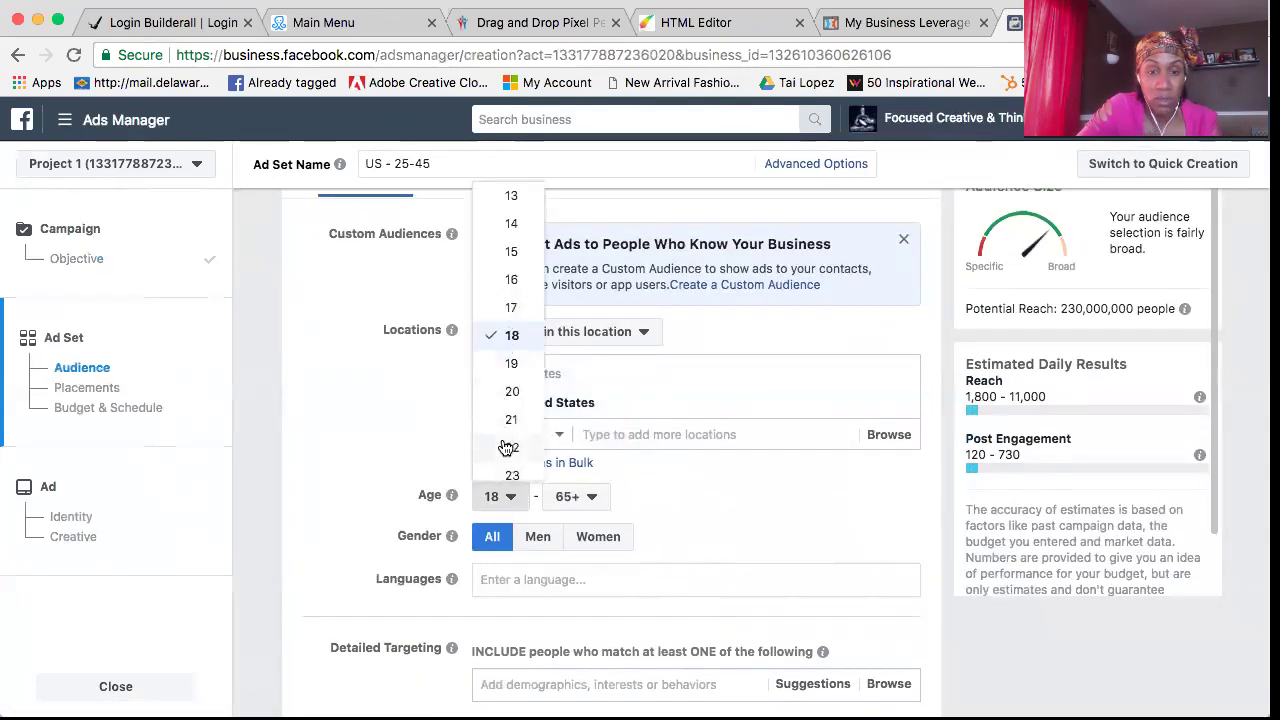
pyautogui.scroll(-3, 509, 465)
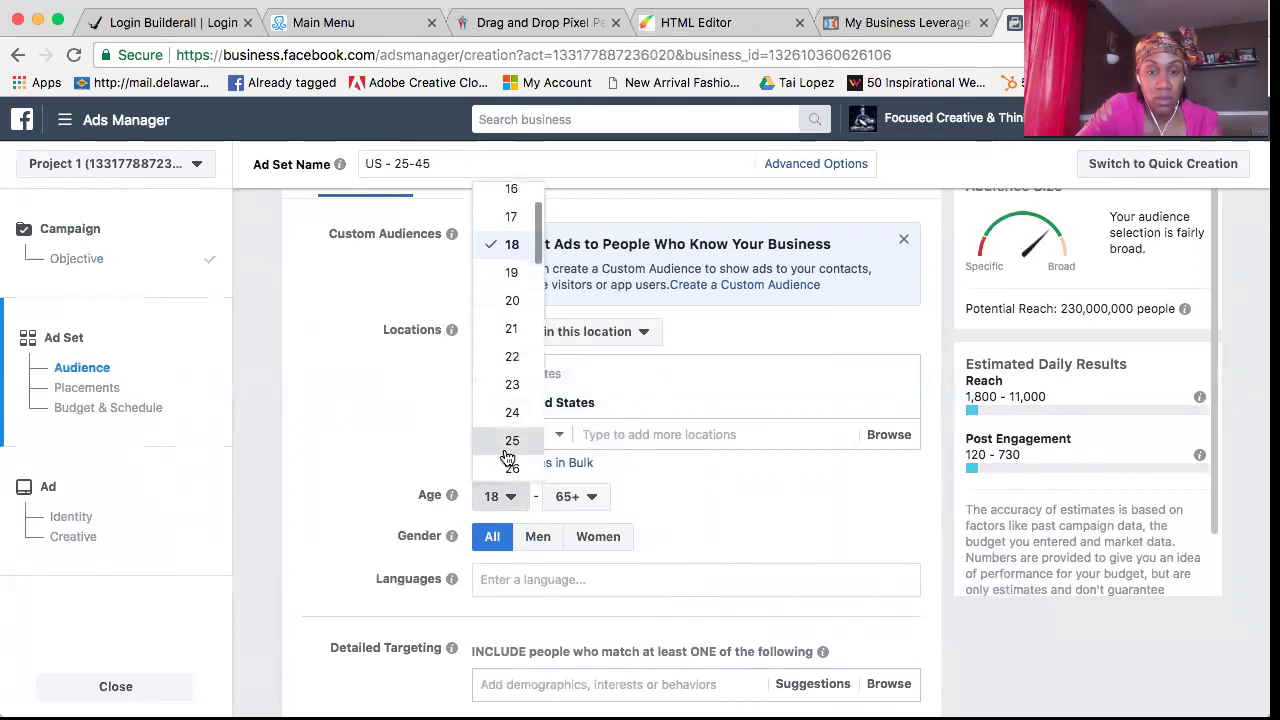
pyautogui.click(508, 450)
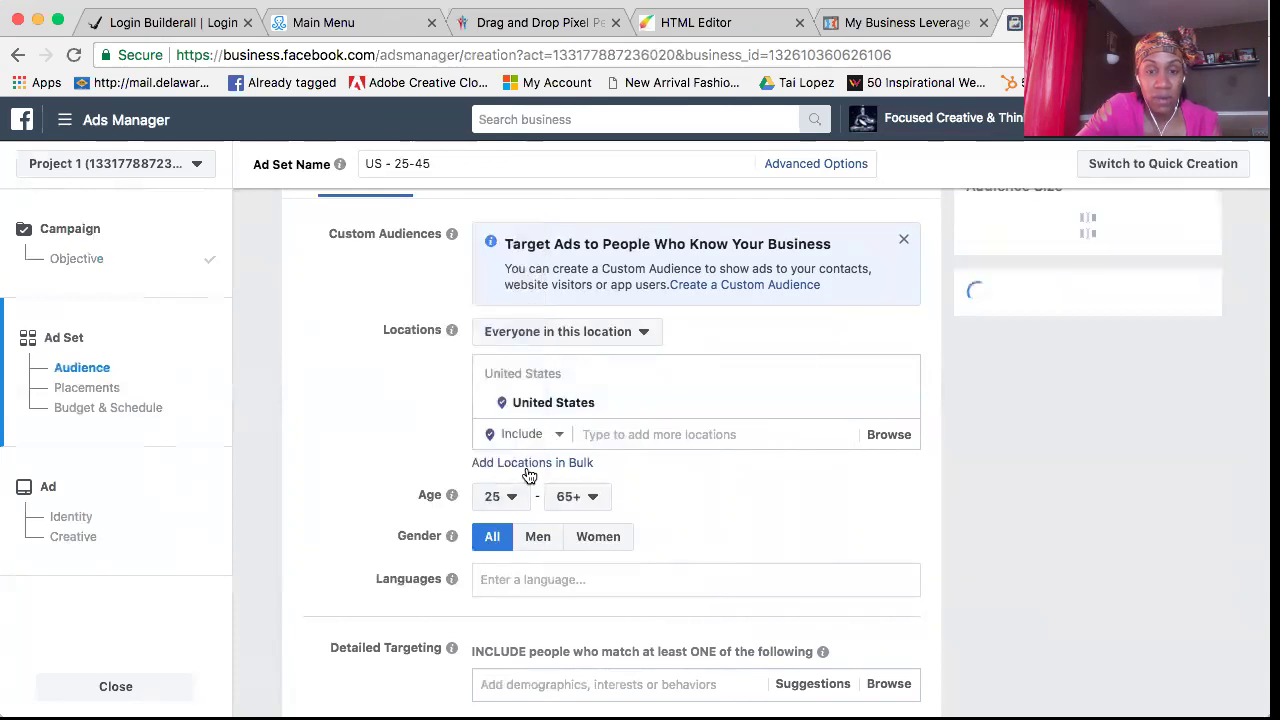
pyautogui.click(596, 503)
pyautogui.scroll(3, 582, 246)
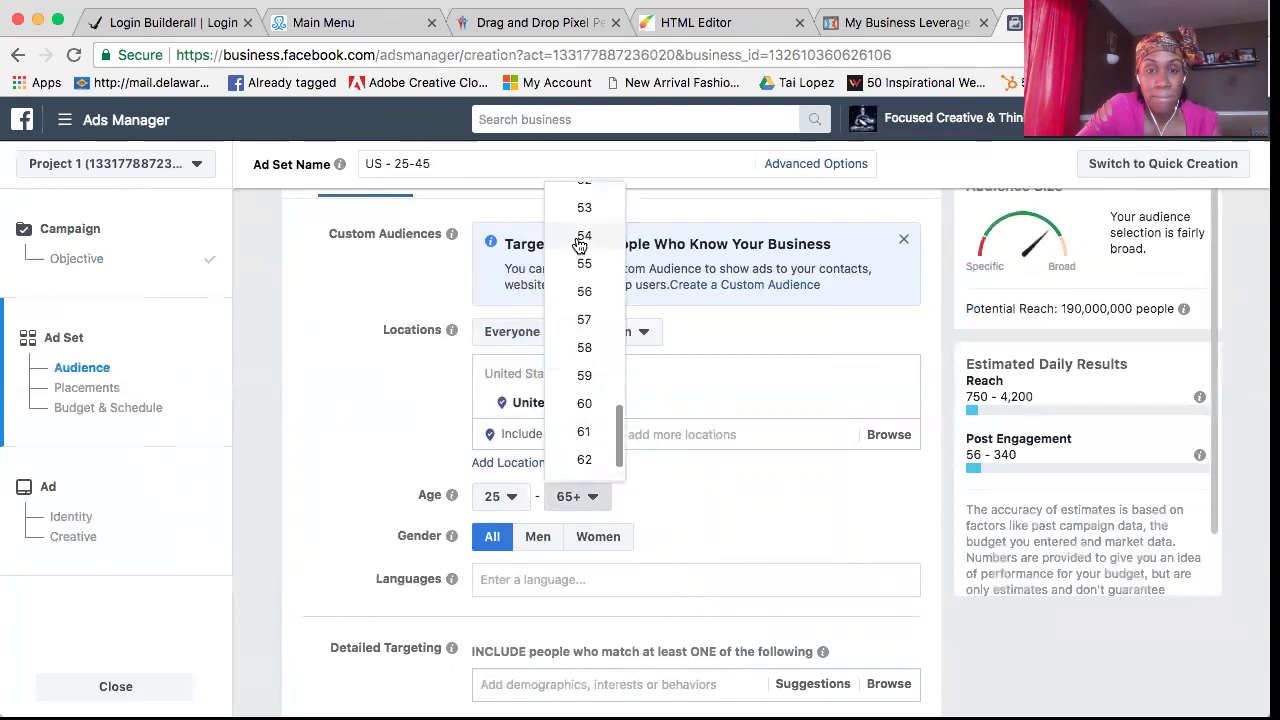
pyautogui.scroll(3, 580, 235)
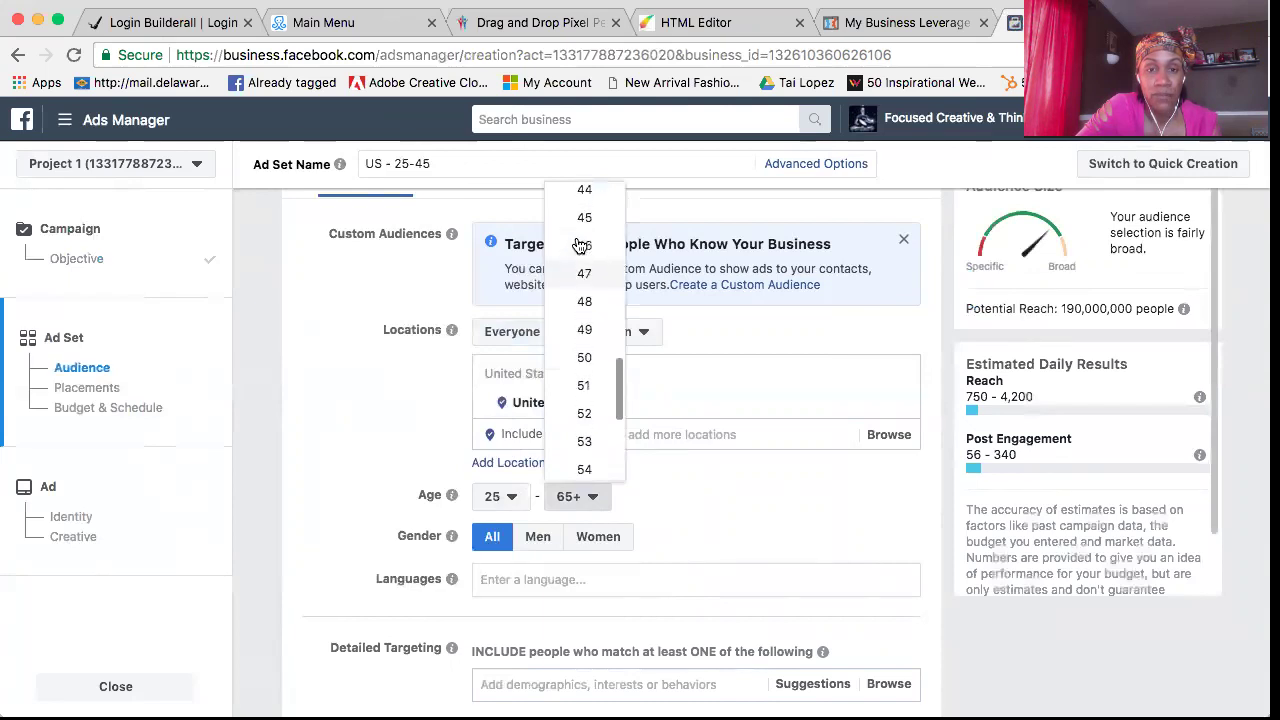
pyautogui.click(584, 212)
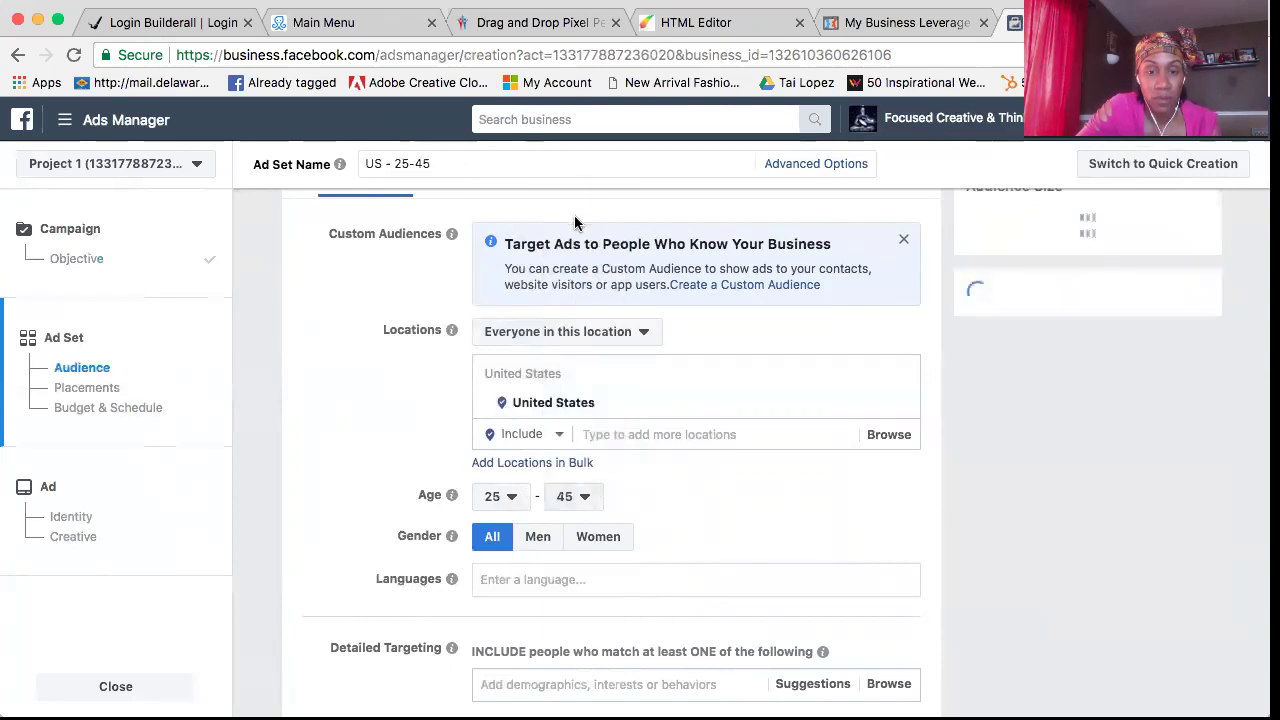
# Add English (All) as the audience language
pyautogui.click(732, 573)
pyautogui.write('engl')
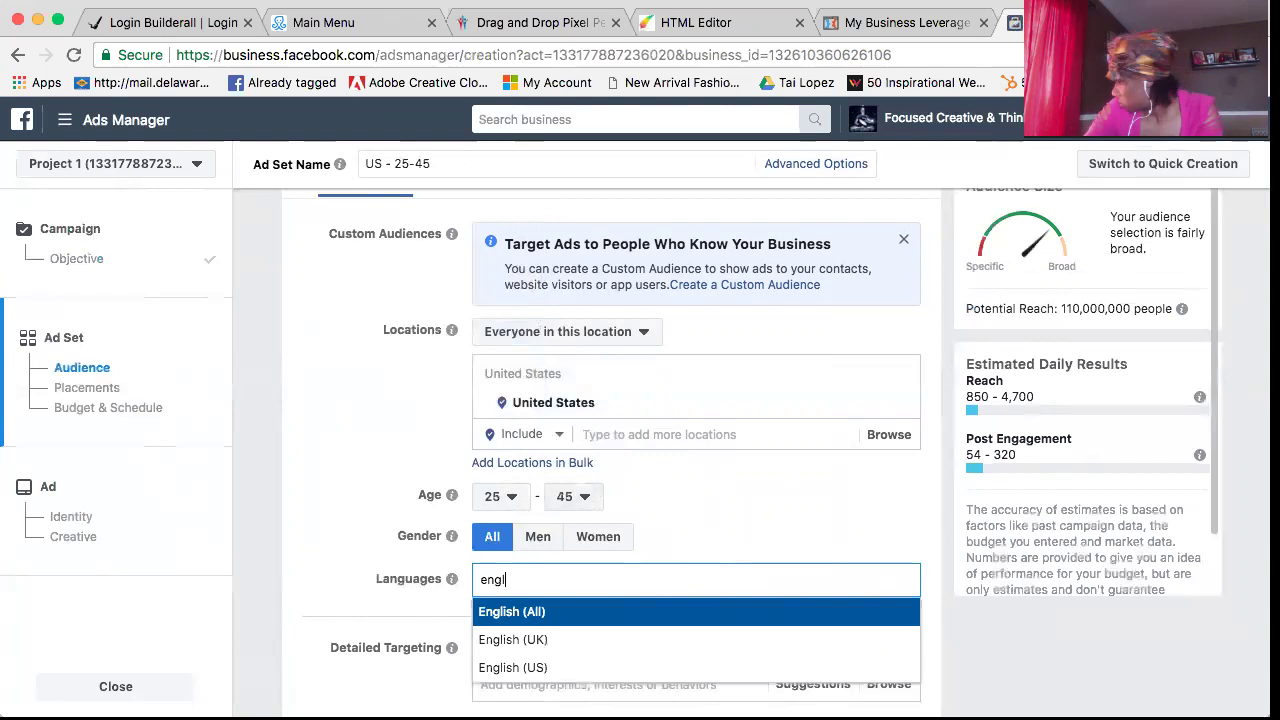
pyautogui.click(636, 613)
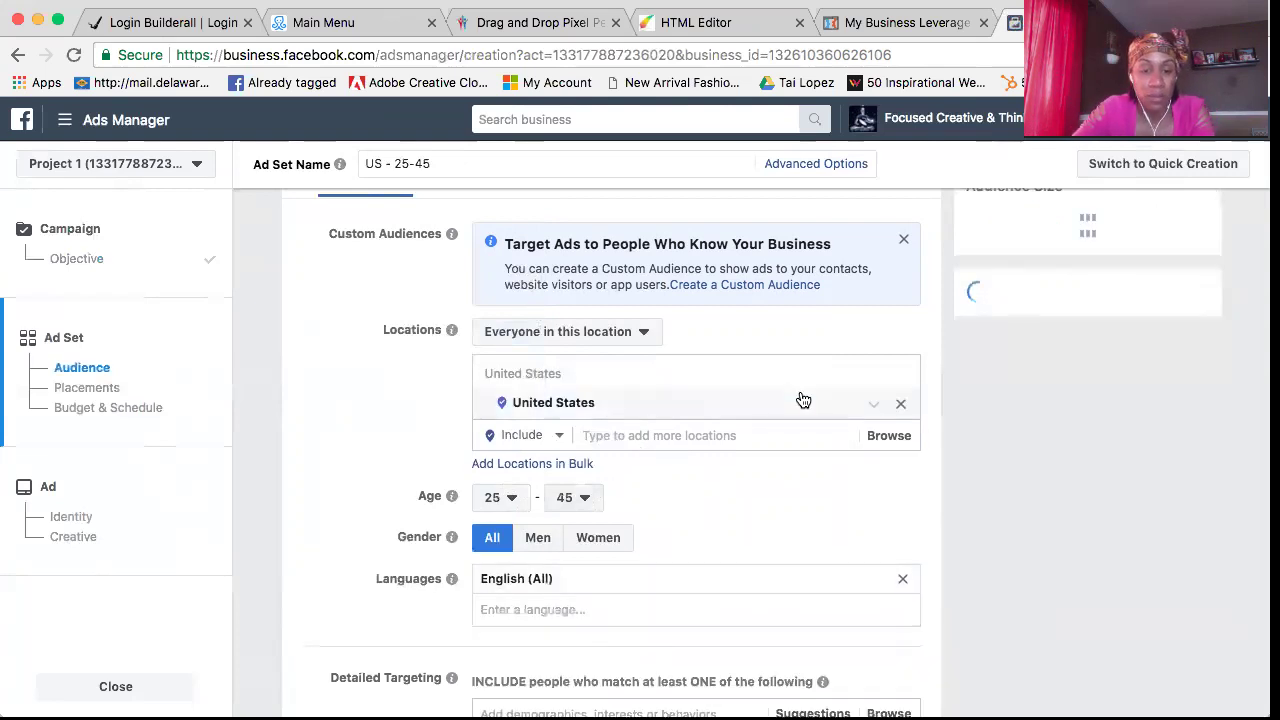
# Add the interest Jim Rohn to the audience's detailed targeting
pyautogui.scroll(-3, 803, 400)
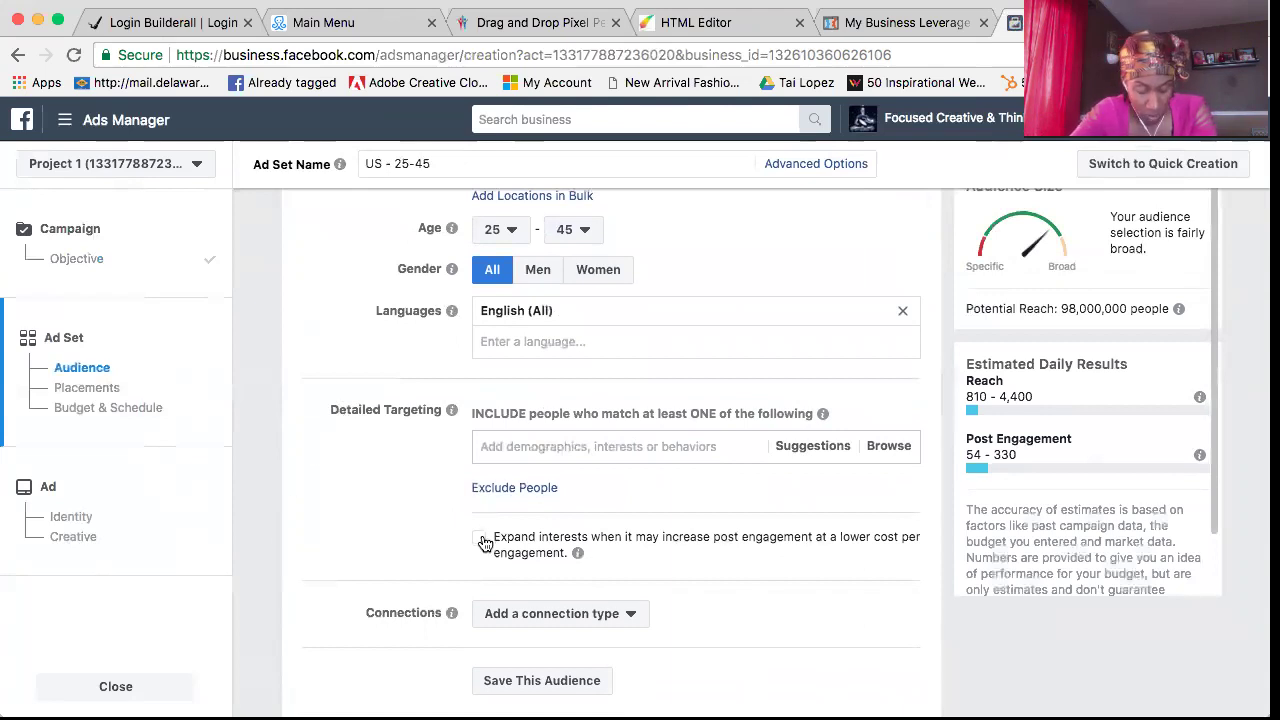
pyautogui.click(550, 440)
pyautogui.write('Jo')
pyautogui.press('BackSpace')
pyautogui.write('im Rohn')
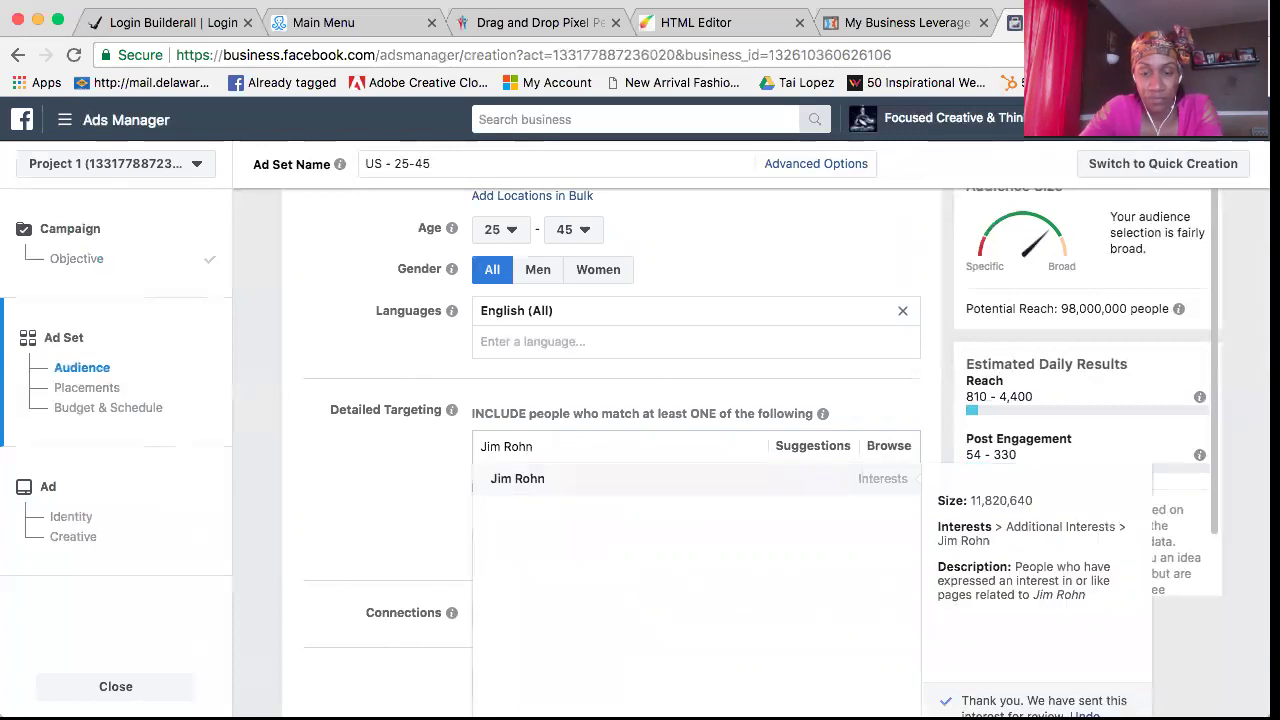
pyautogui.click(549, 485)
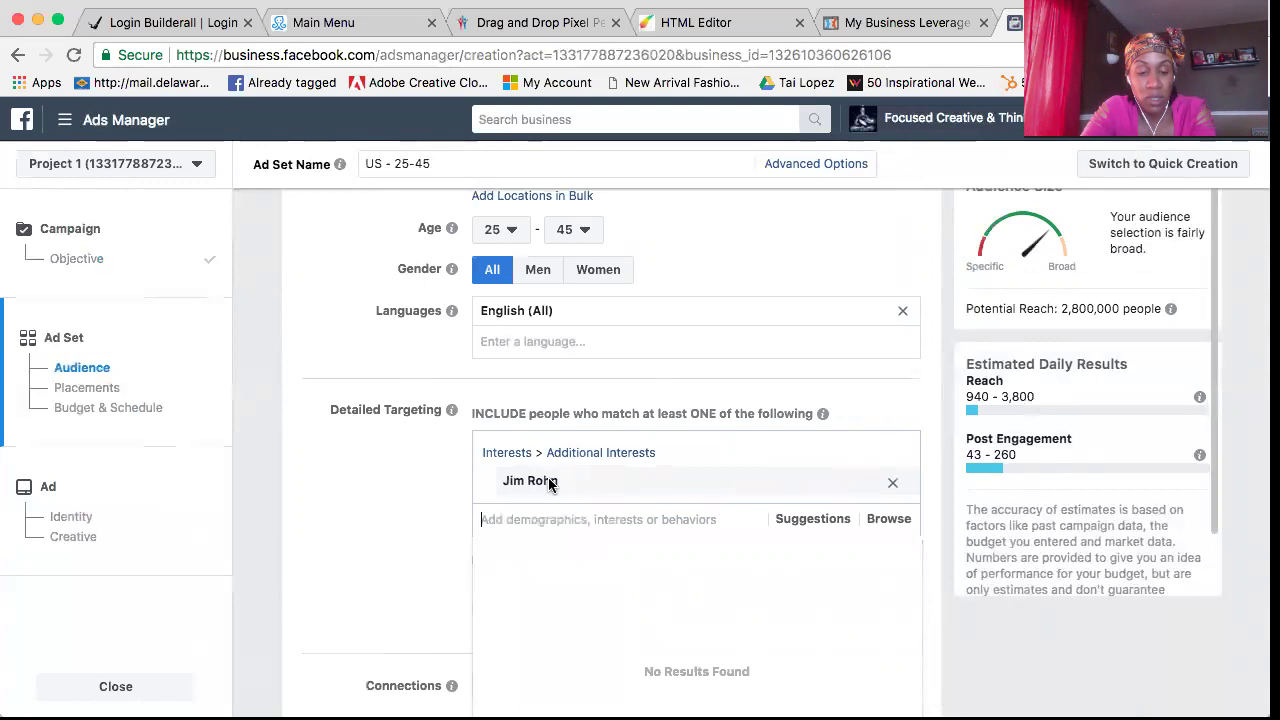
pyautogui.write('Les ')
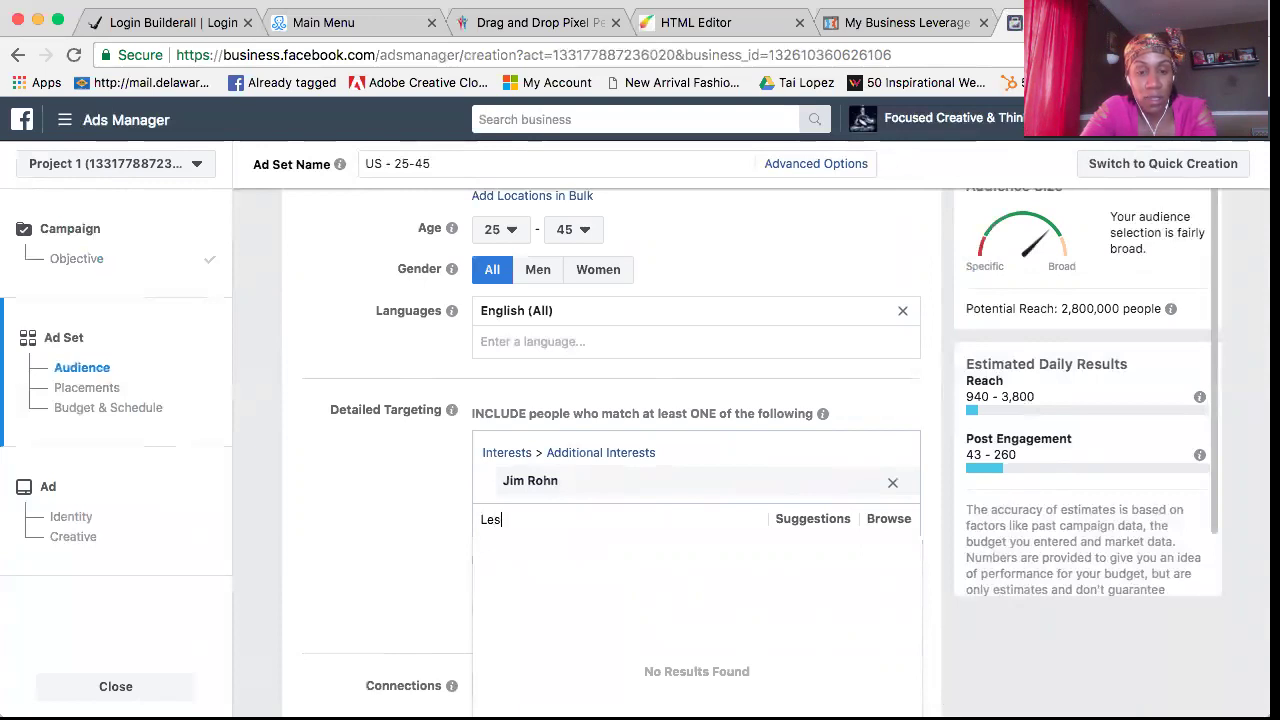
pyautogui.write('Brown')
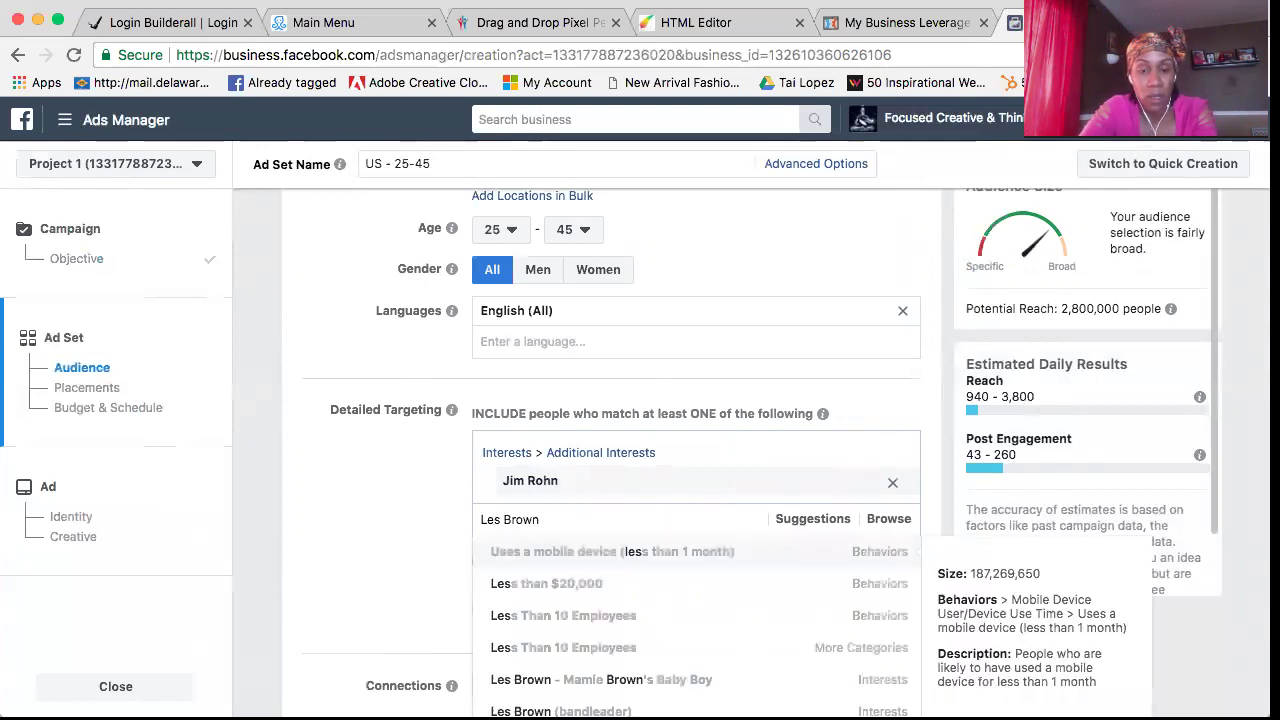
pyautogui.press('Return')
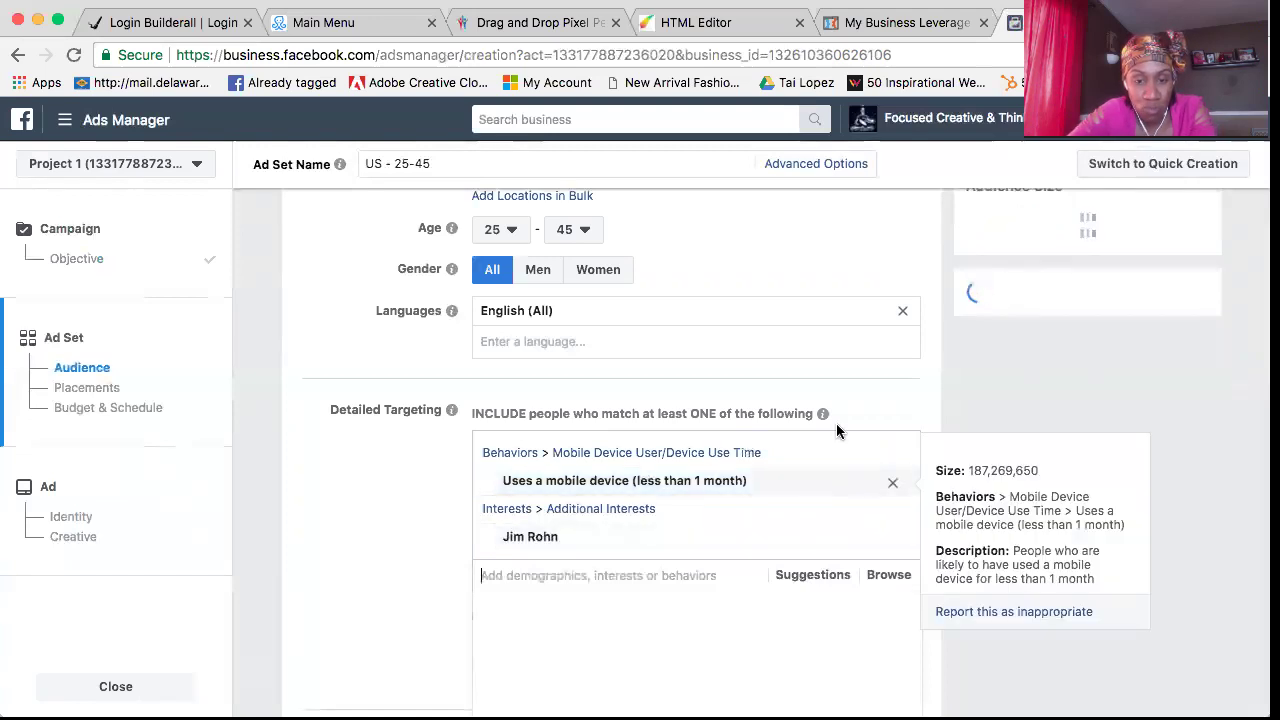
pyautogui.click(892, 485)
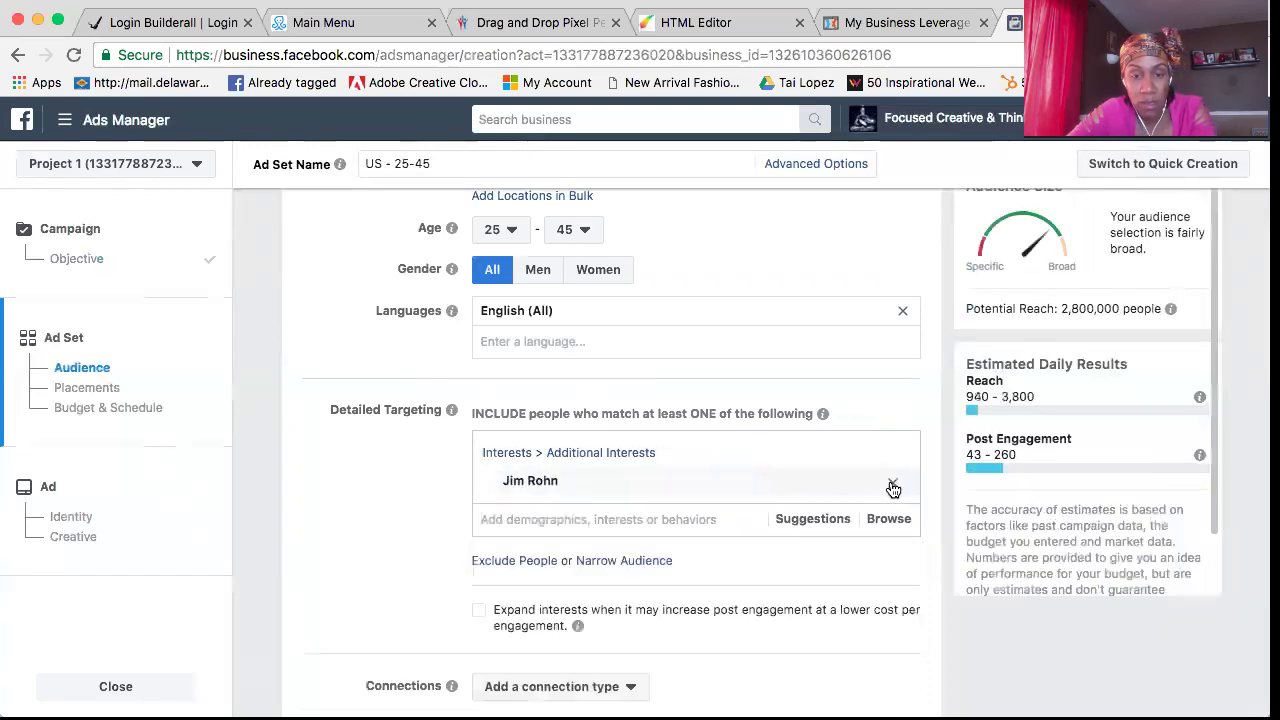
# Search for Les Brown in detailed targeting and add the interest Les Brown (speaker)
pyautogui.click(586, 527)
pyautogui.write('Les Brown')
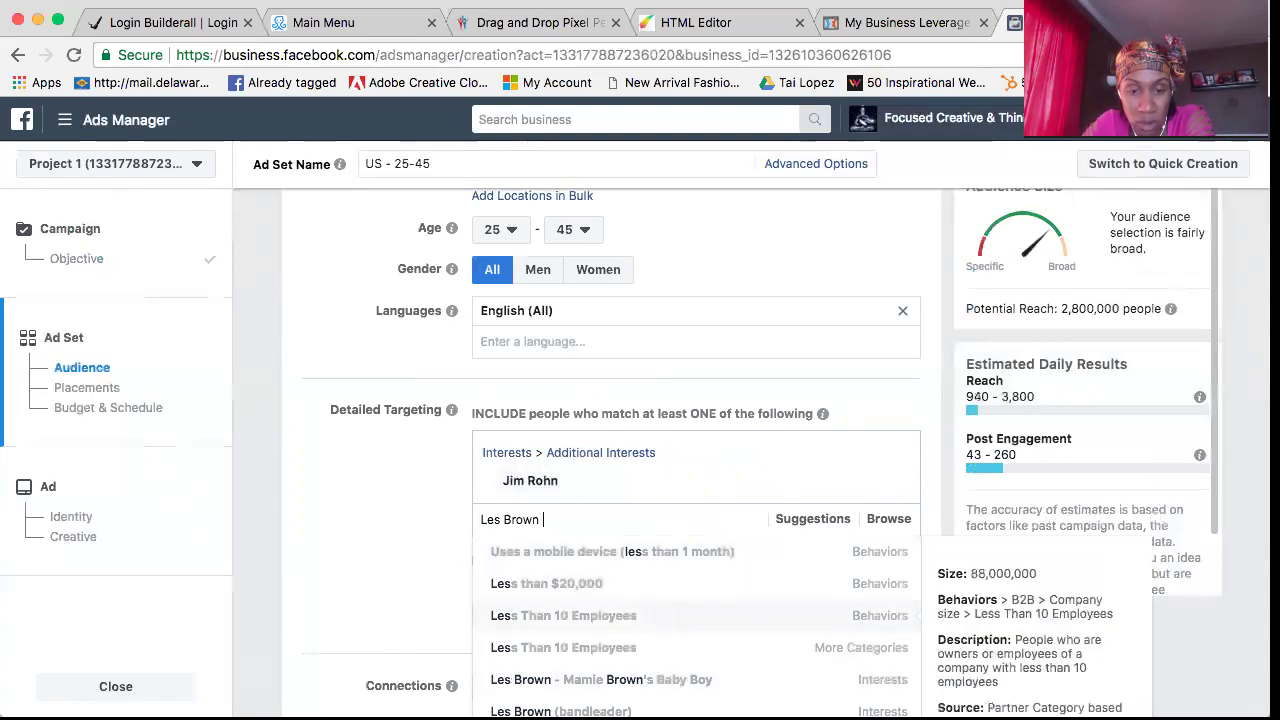
pyautogui.scroll(-2, 634, 628)
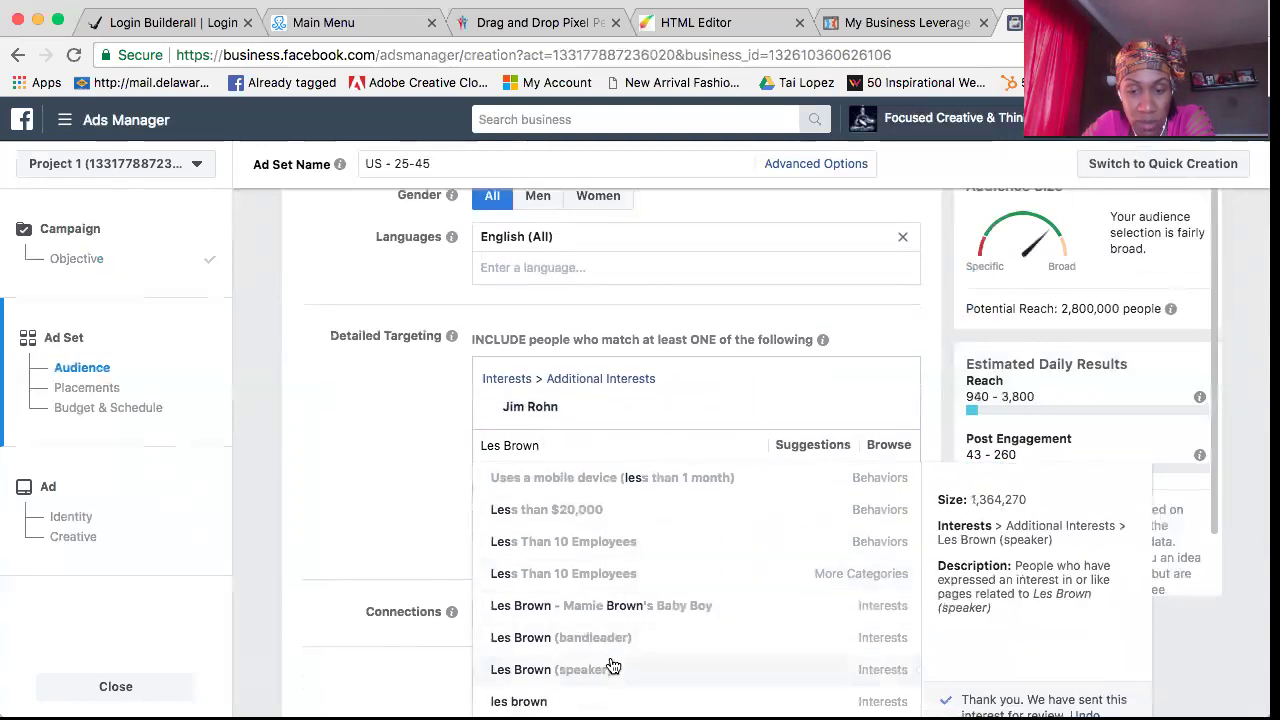
pyautogui.click(613, 667)
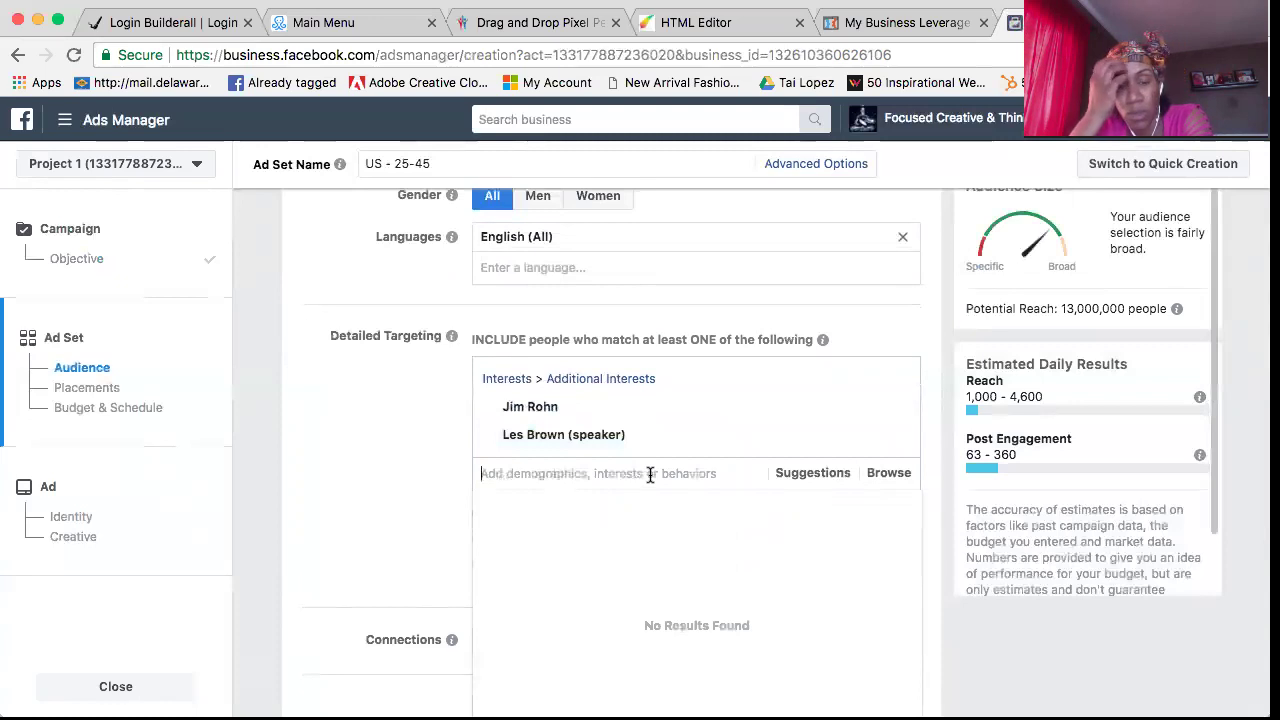
# Add the interest Tony Robbins to the included detailed targeting and close the suggestions
pyautogui.write('Ton')
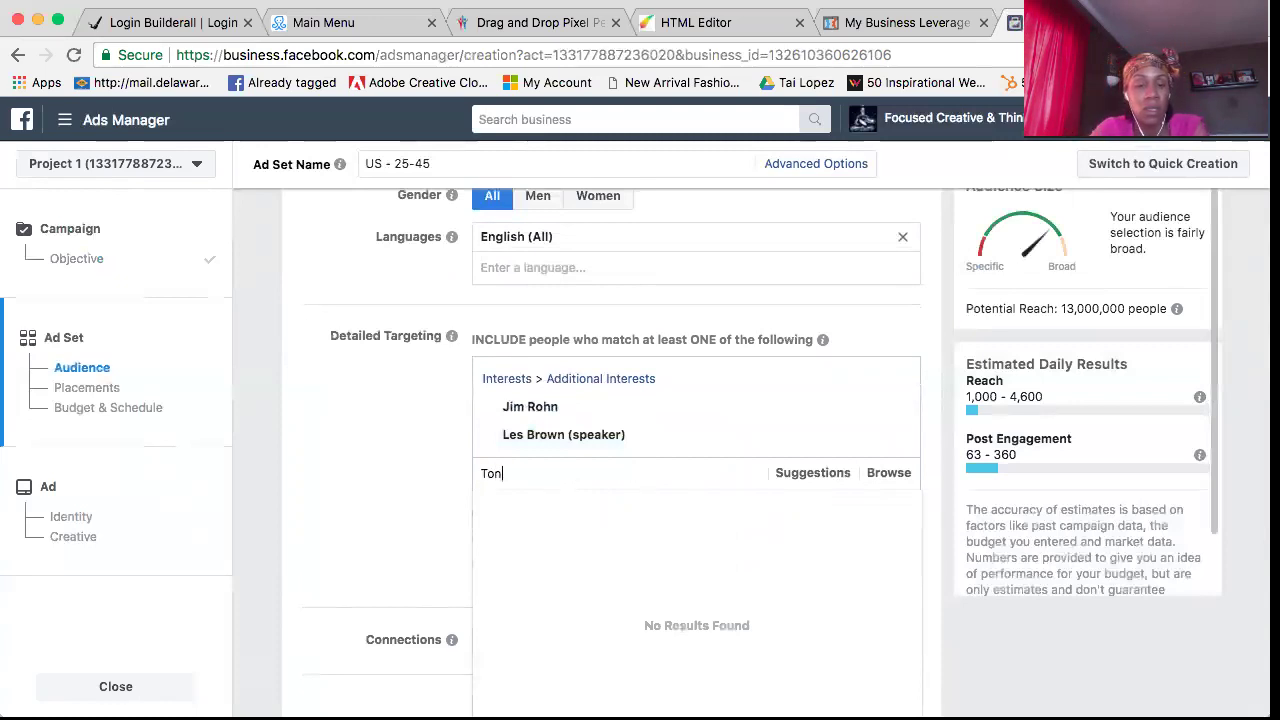
pyautogui.write('y Robbins')
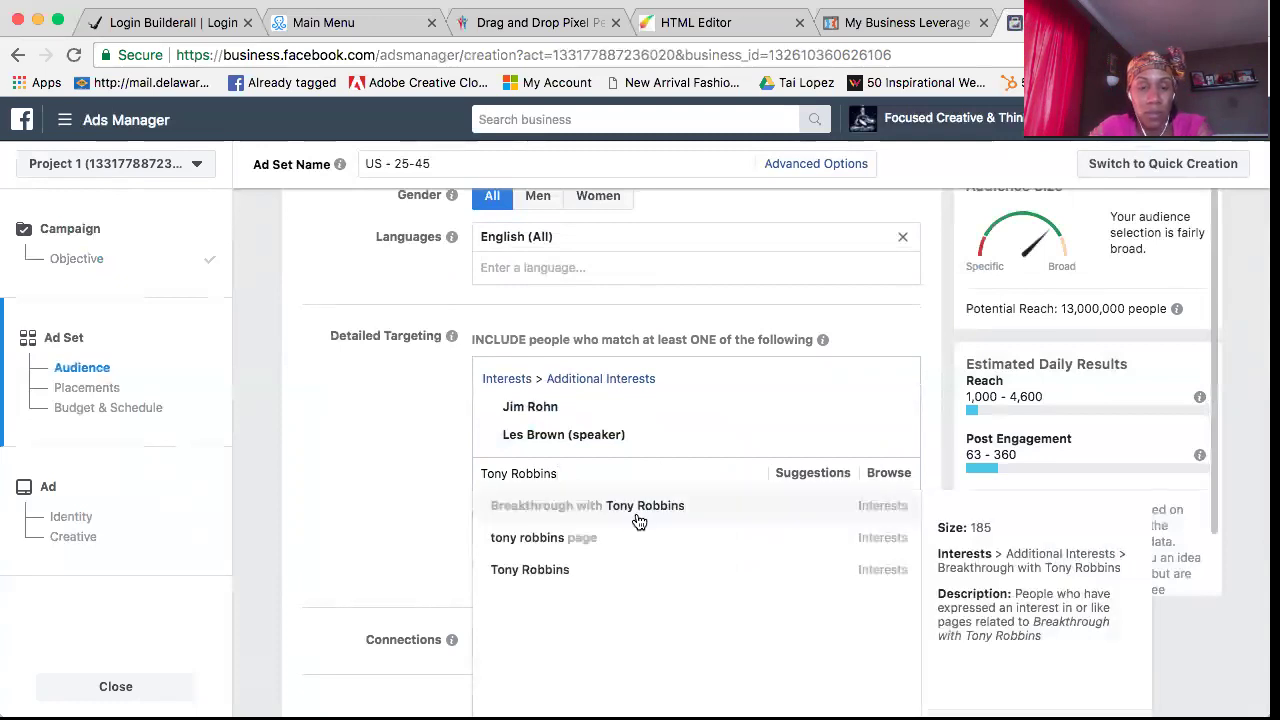
pyautogui.click(593, 571)
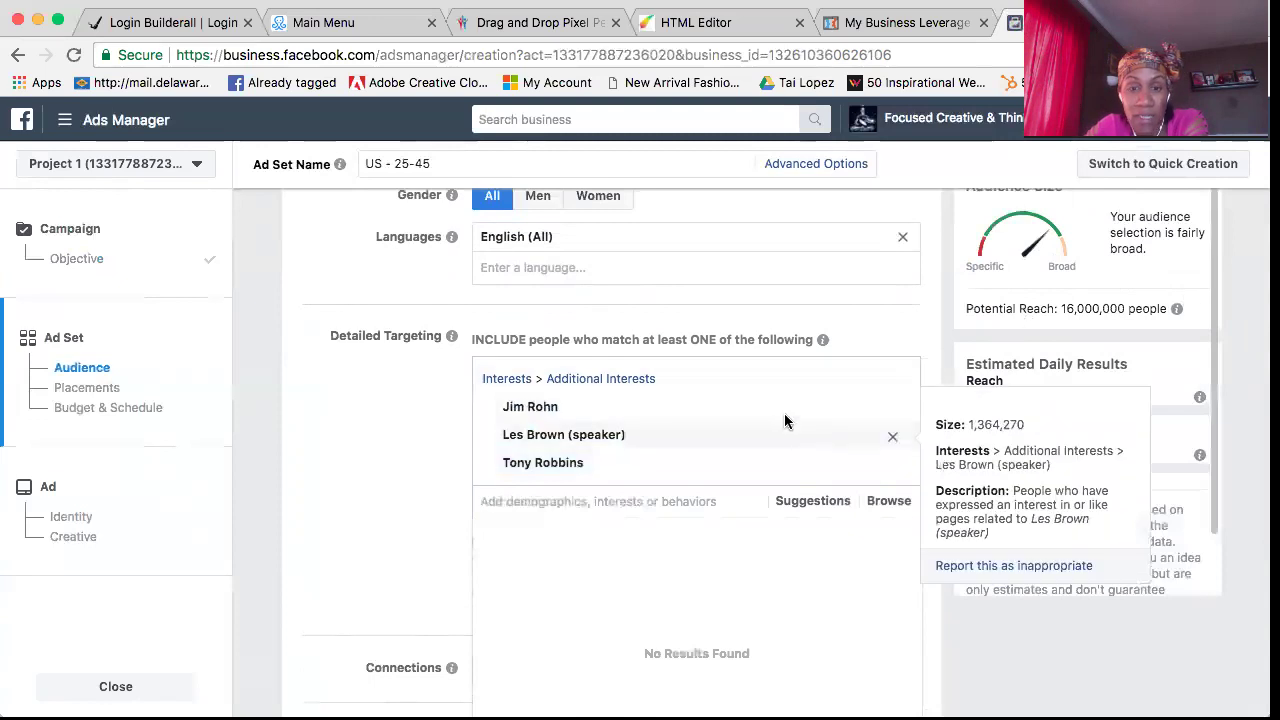
pyautogui.rightClick(786, 417)
pyautogui.click(384, 521)
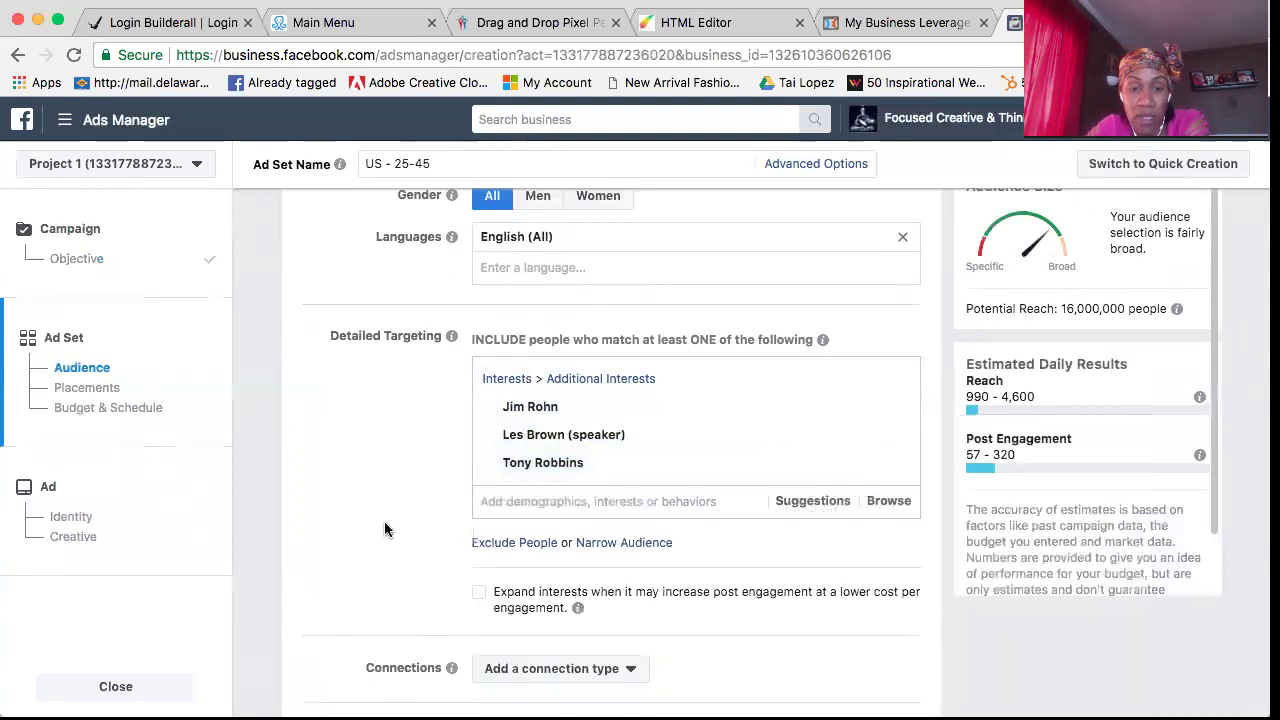
# Narrow the audience so people must also match the interest Entrepreneur (magazine)
pyautogui.click(617, 543)
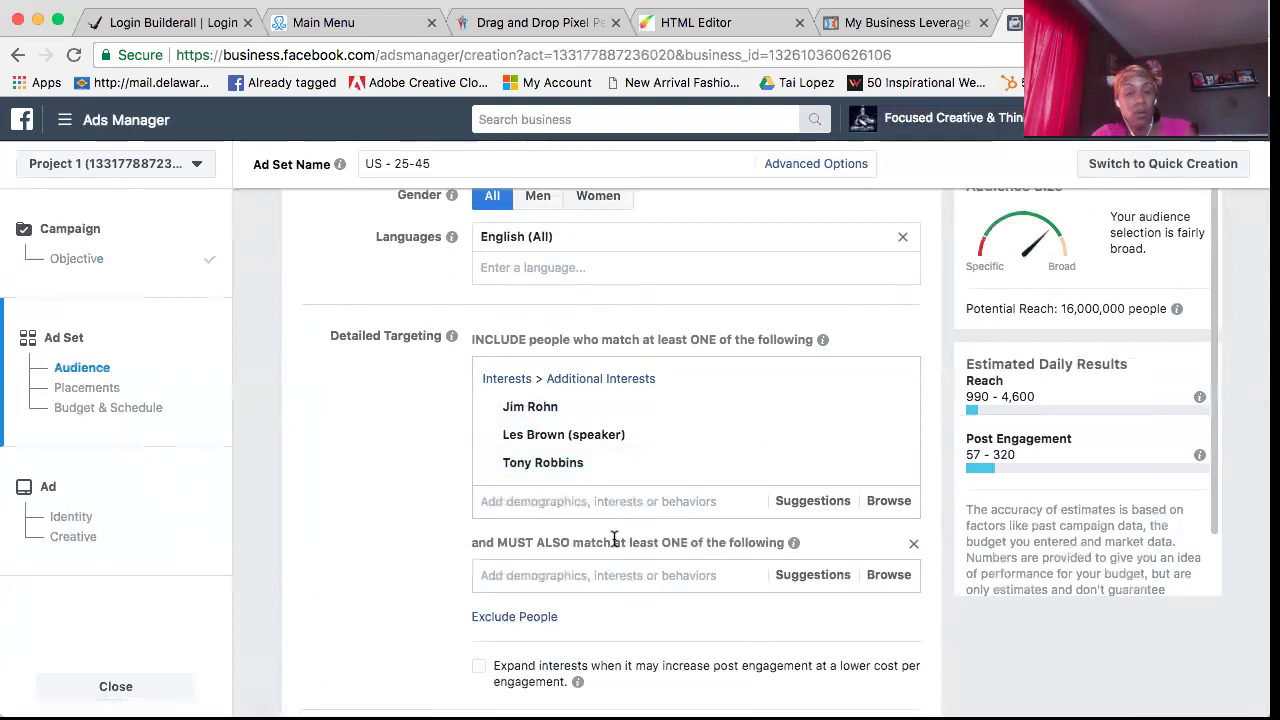
pyautogui.click(592, 575)
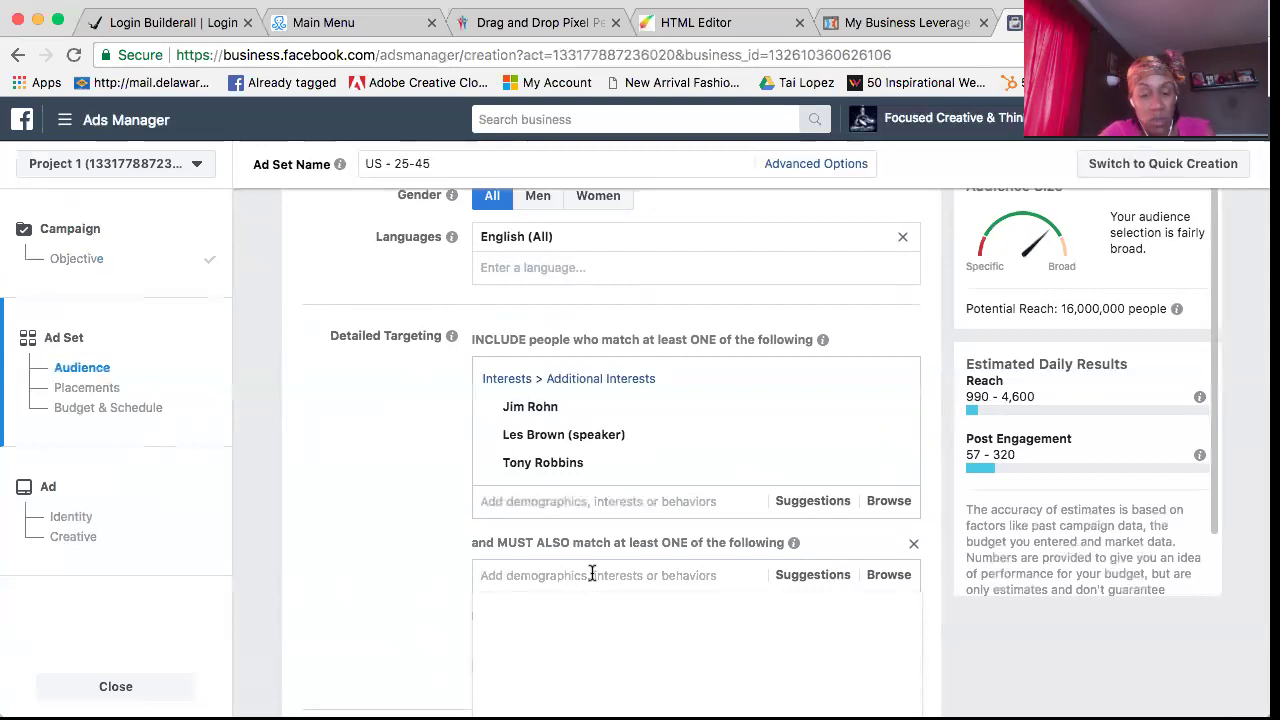
pyautogui.write('entre')
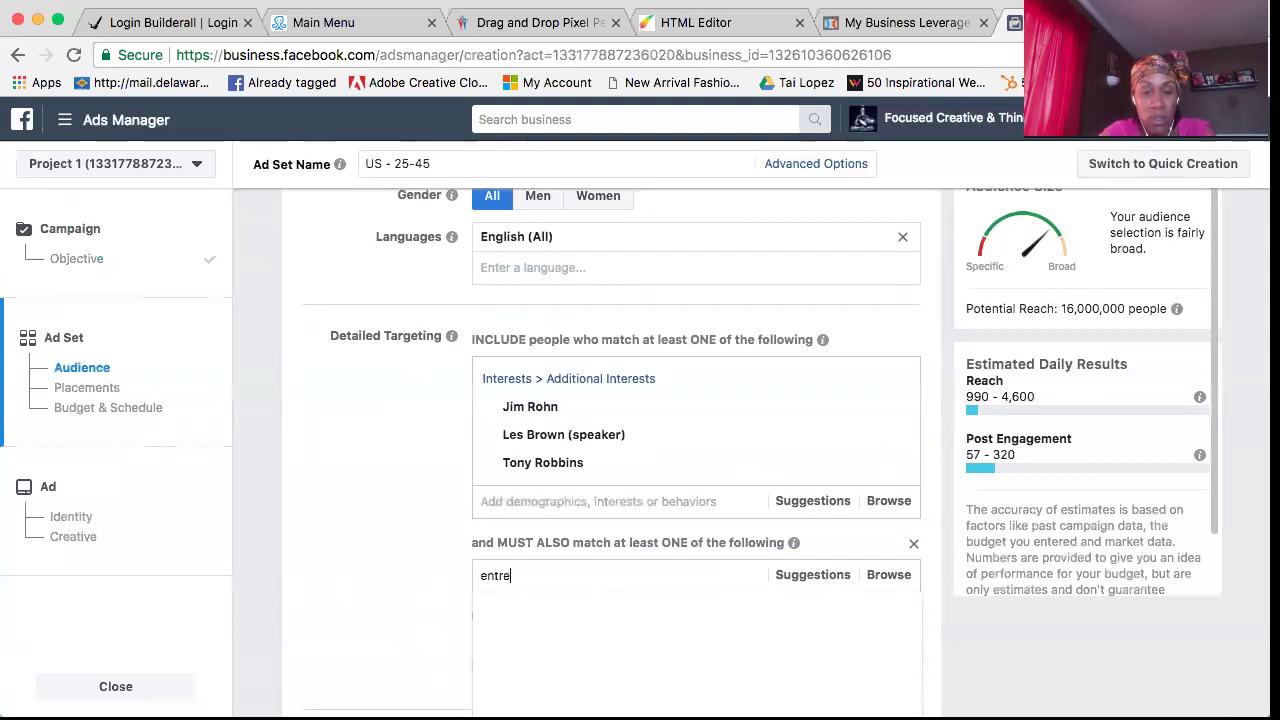
pyautogui.write('preneur')
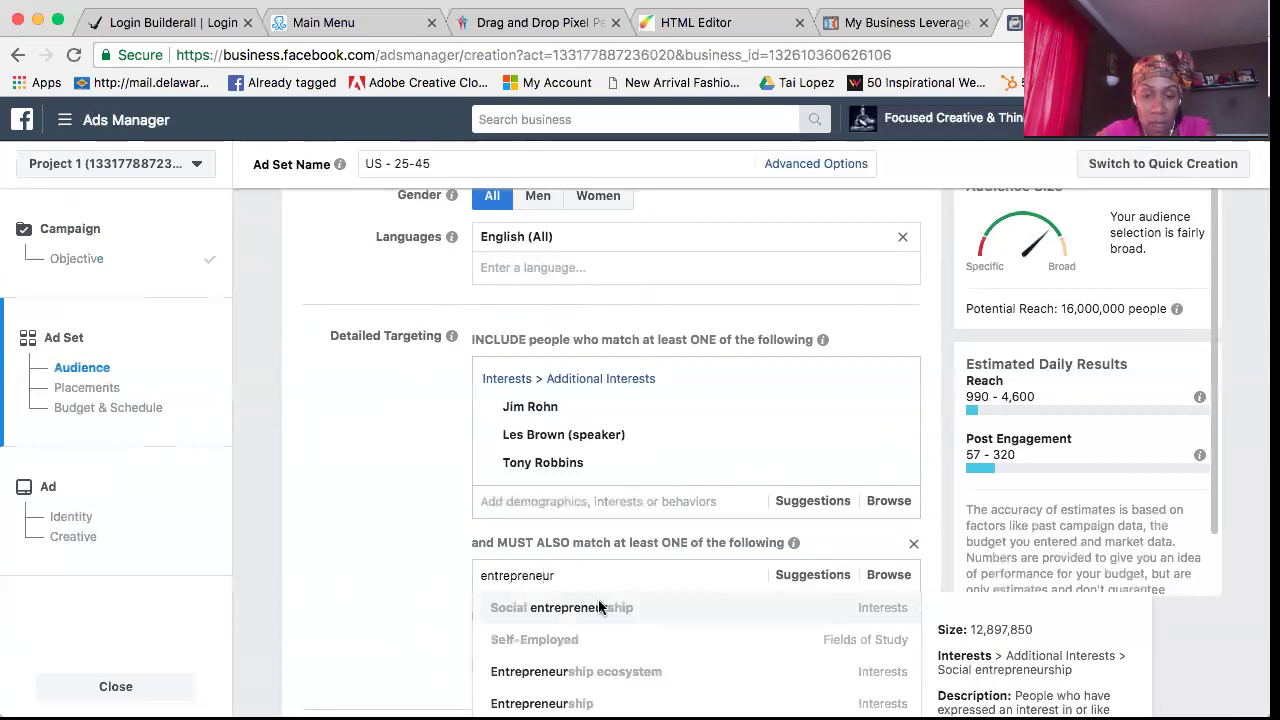
pyautogui.scroll(-3, 610, 663)
pyautogui.scroll(-1, 612, 663)
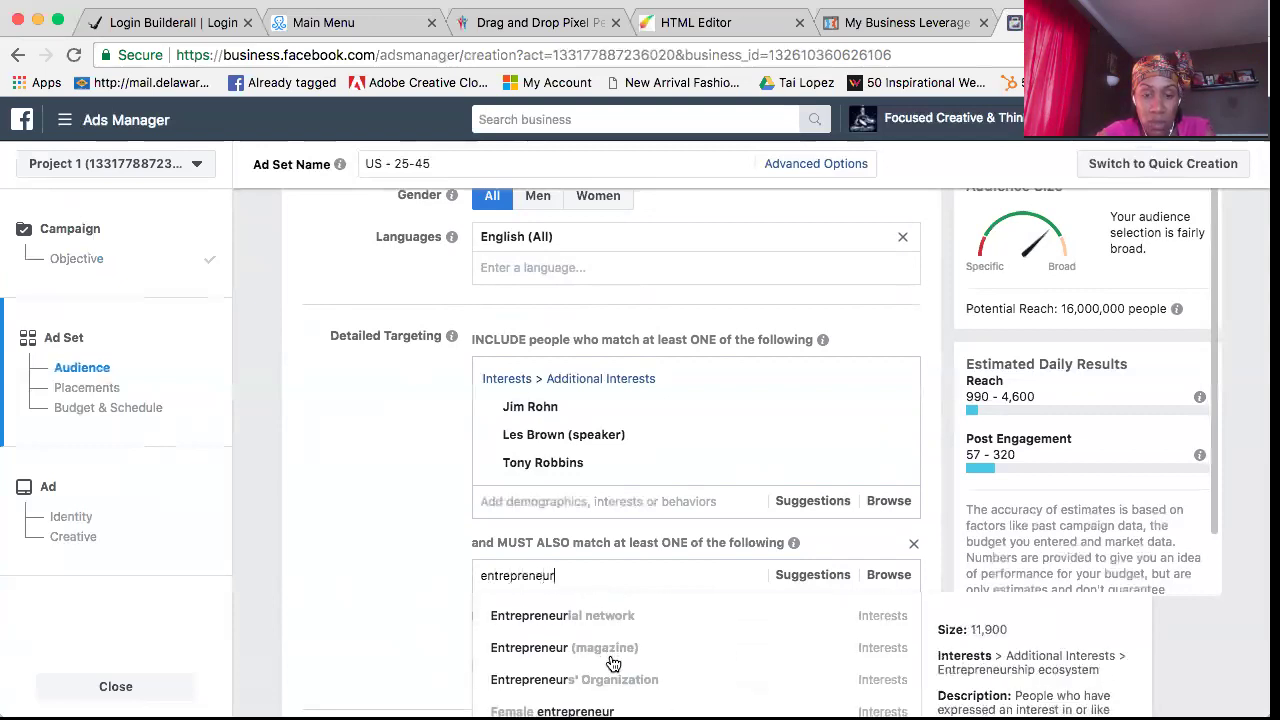
pyautogui.click(613, 649)
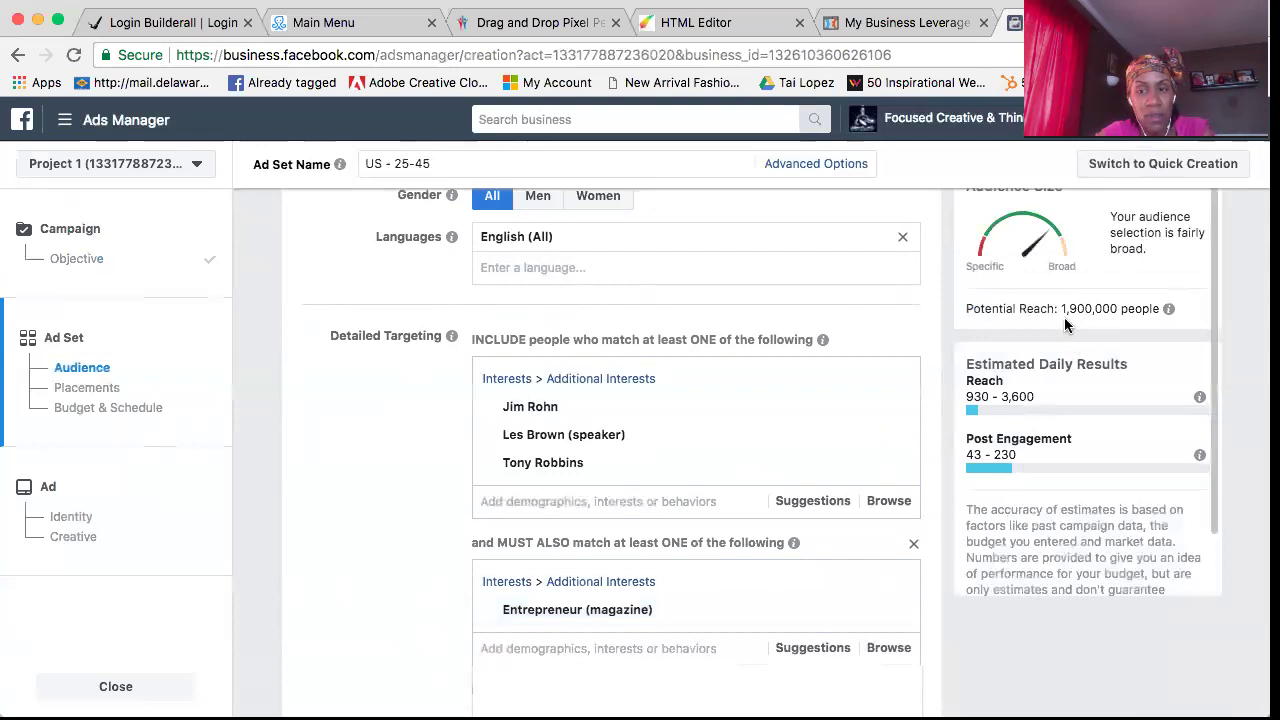
pyautogui.moveTo(786, 479)
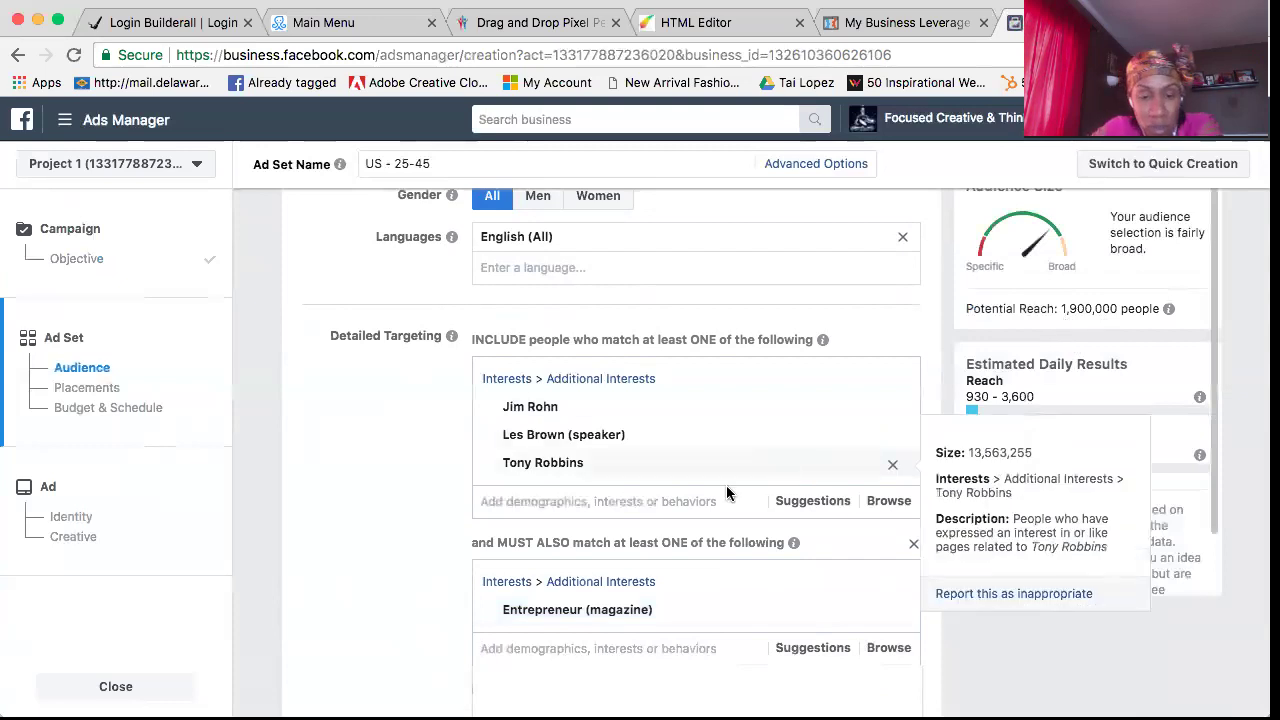
pyautogui.moveTo(530, 406)
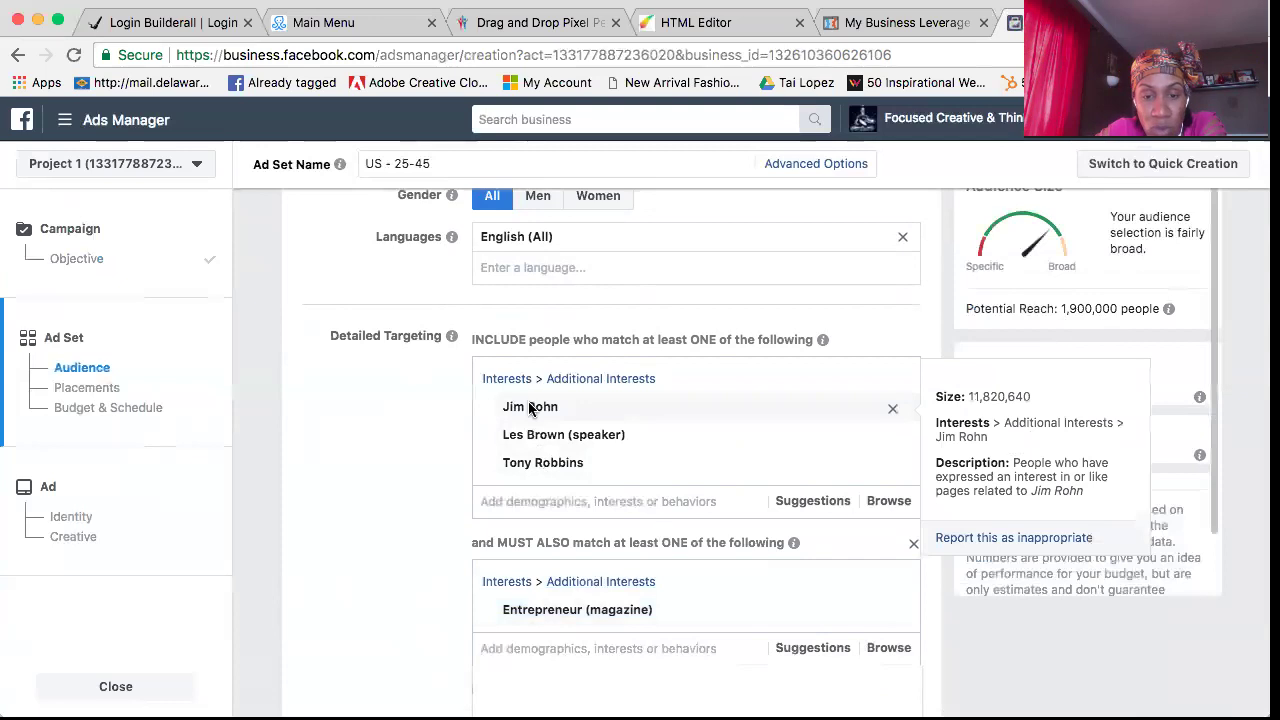
# Review the ad set's targeted interests and potential reach, along with its remaining audience, placement, budget and schedule settings
pyautogui.moveTo(533, 430)
pyautogui.moveTo(533, 467)
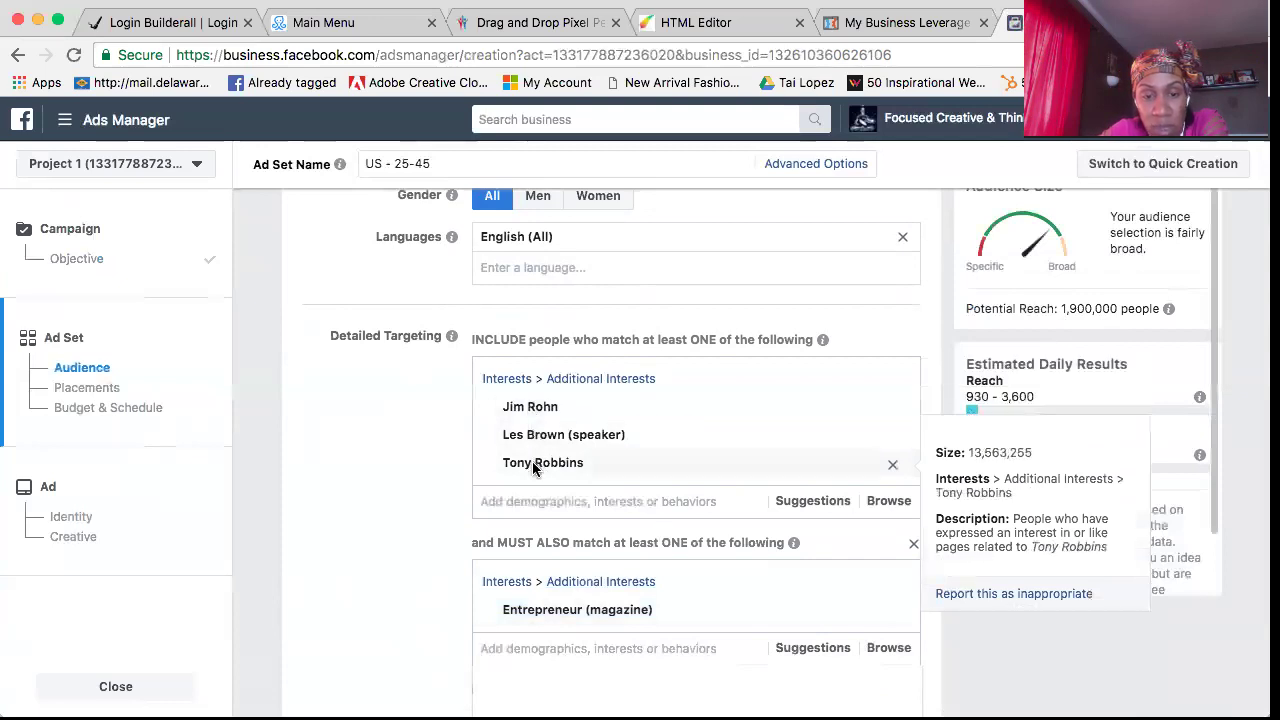
pyautogui.moveTo(578, 618)
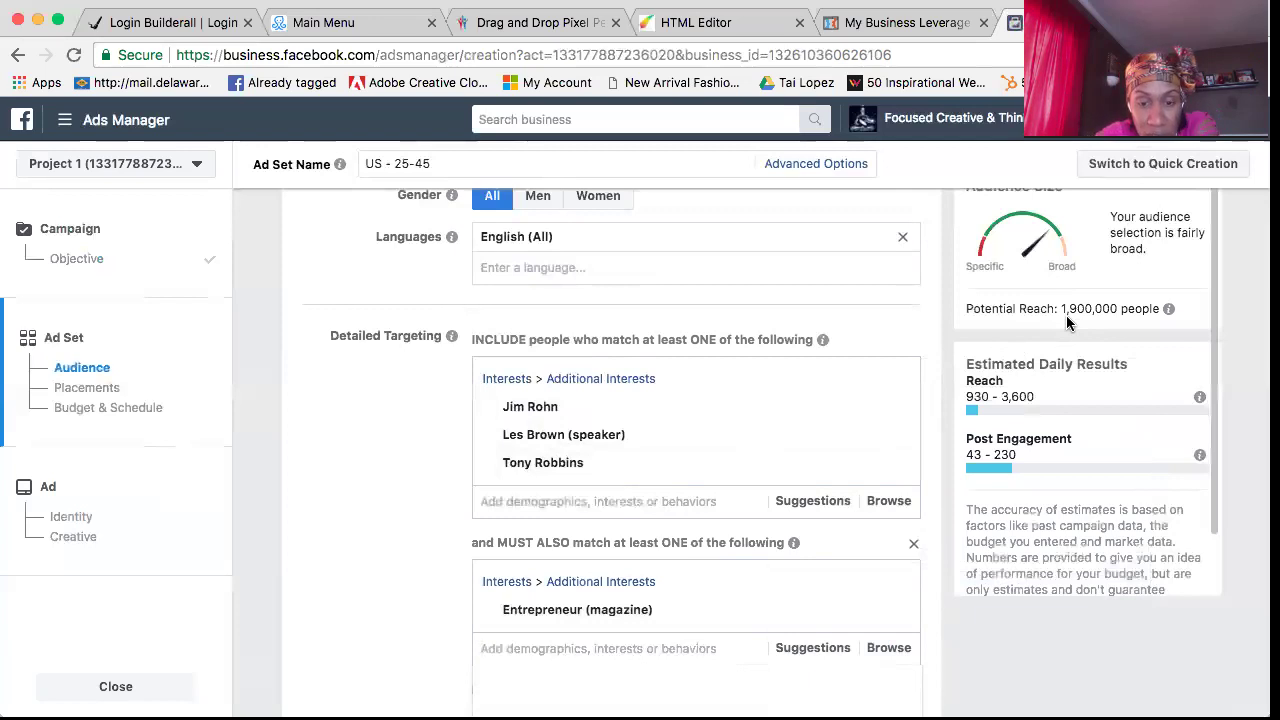
pyautogui.click(590, 652)
pyautogui.scroll(-5, 548, 511)
pyautogui.scroll(10, 548, 511)
pyautogui.scroll(2, 548, 511)
pyautogui.scroll(-5, 548, 511)
pyautogui.scroll(-2, 548, 511)
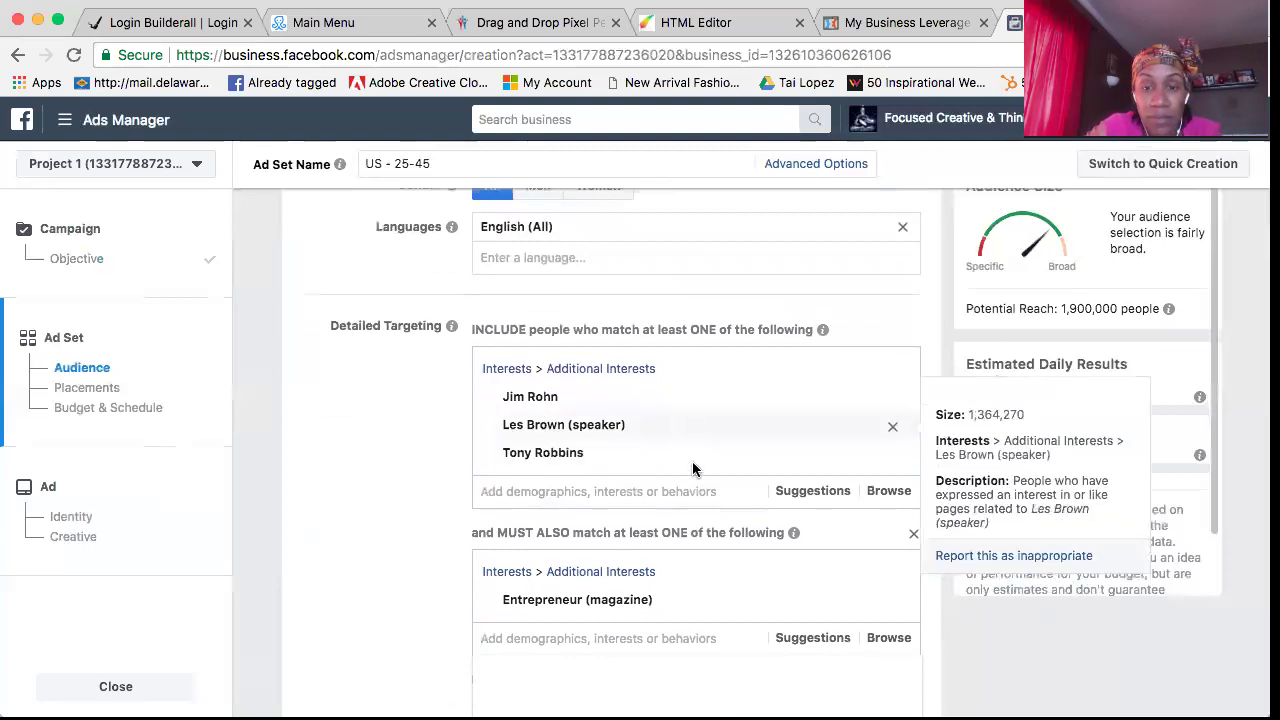
pyautogui.scroll(3, 695, 480)
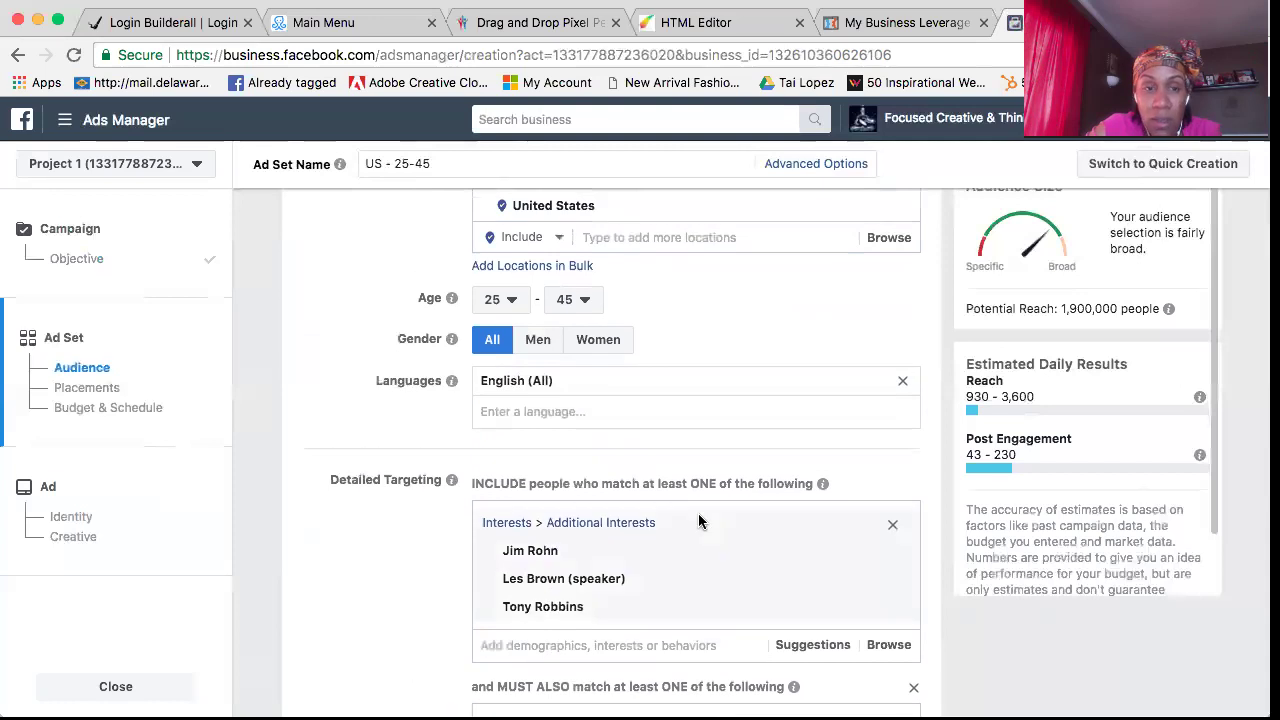
pyautogui.scroll(-10, 698, 520)
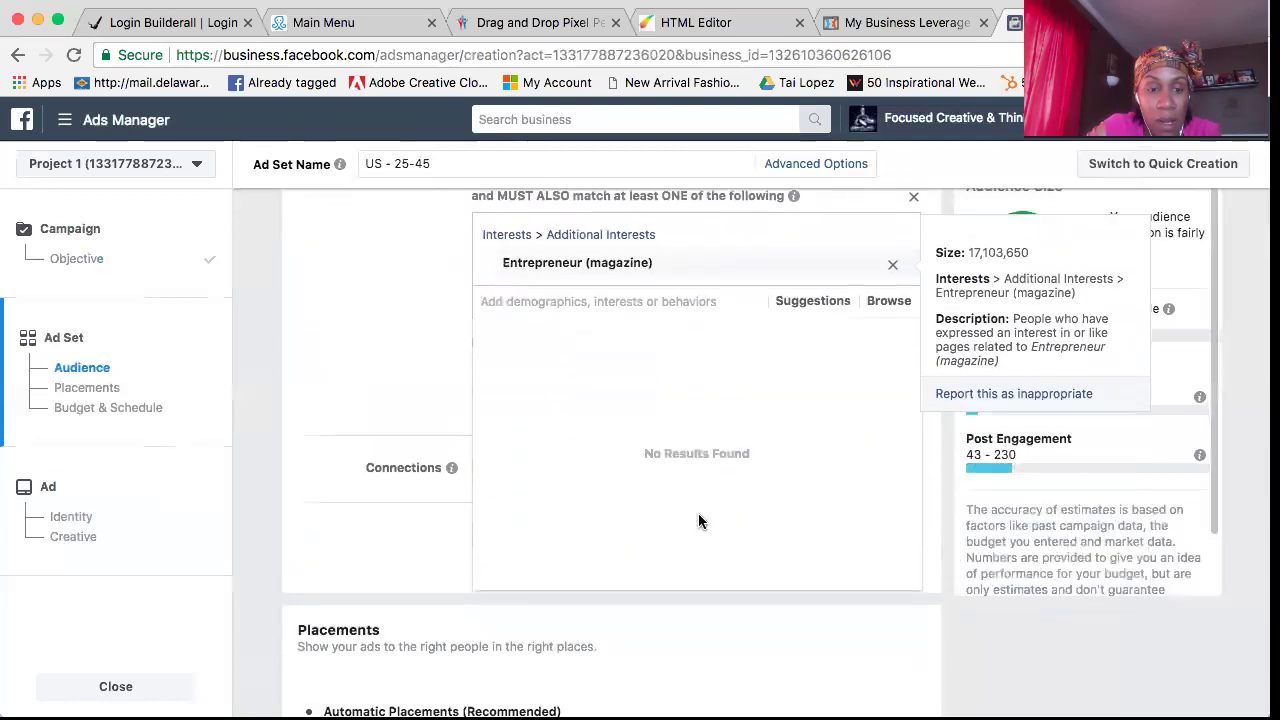
pyautogui.scroll(10, 698, 520)
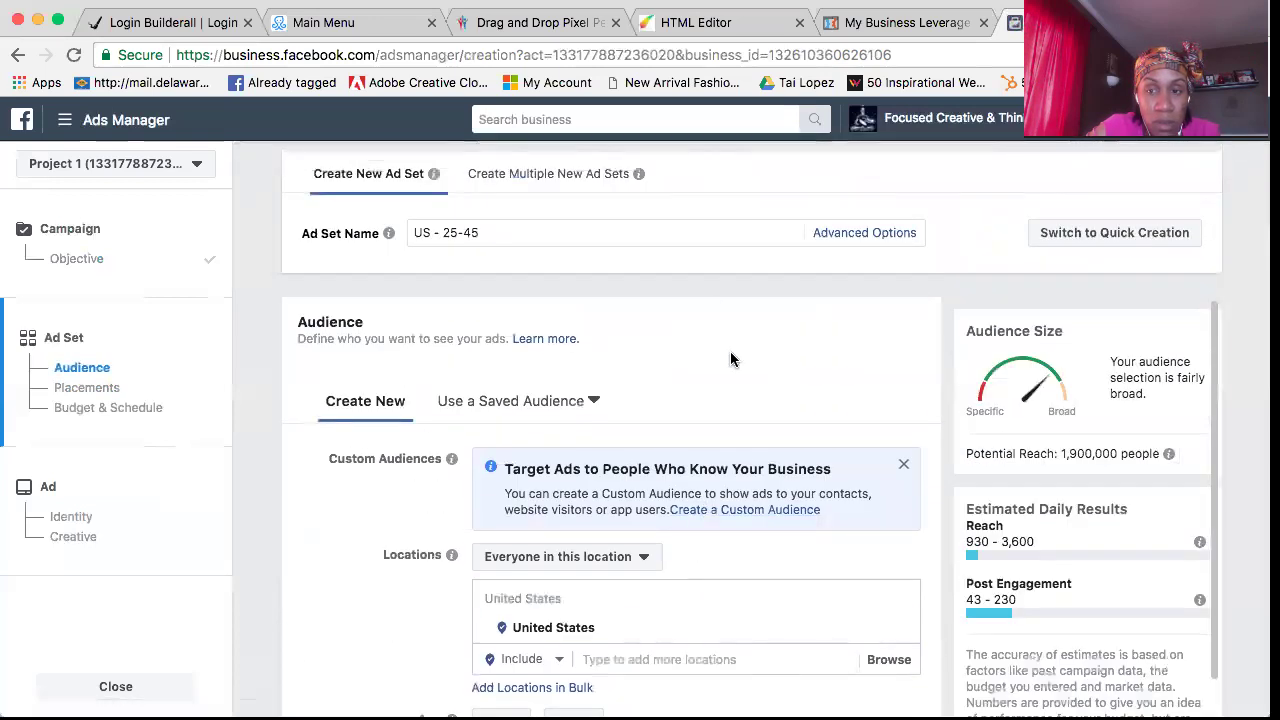
pyautogui.scroll(-15, 731, 360)
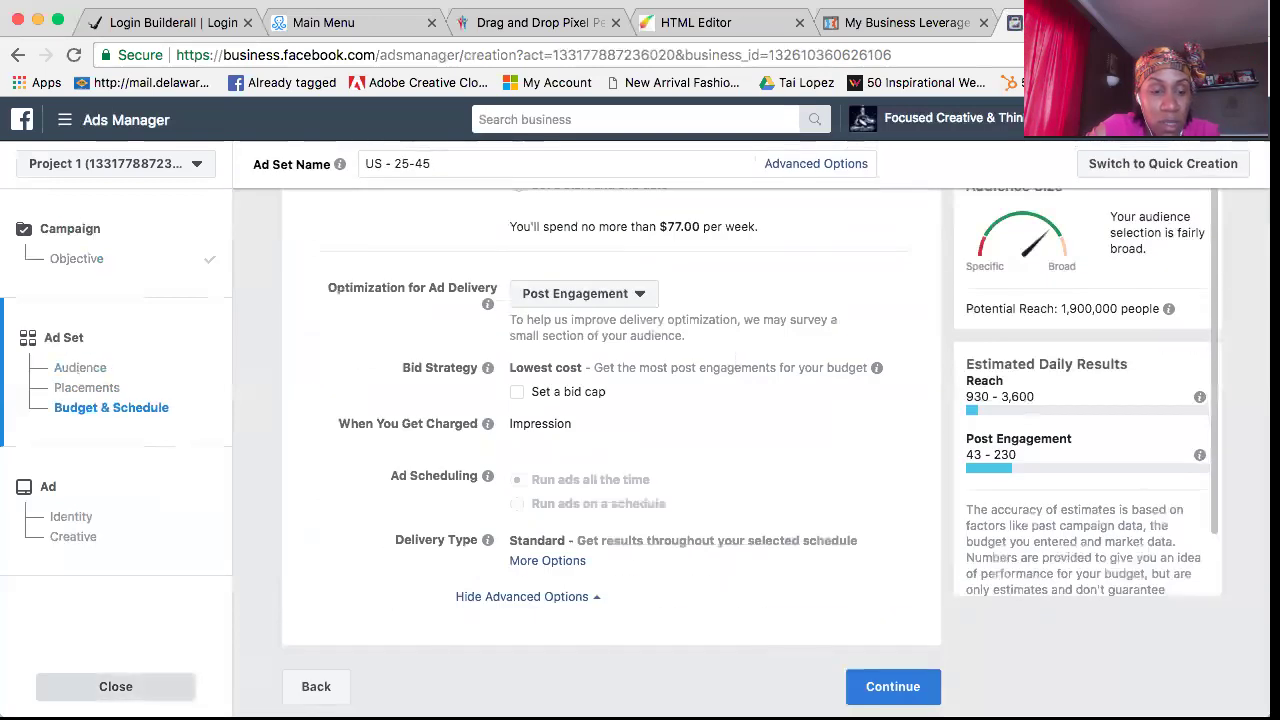
# Close ad set creation and the NDI 1 engagement campaign editor, leaving the draft items unpublished
pyautogui.click(115, 686)
pyautogui.click(640, 388)
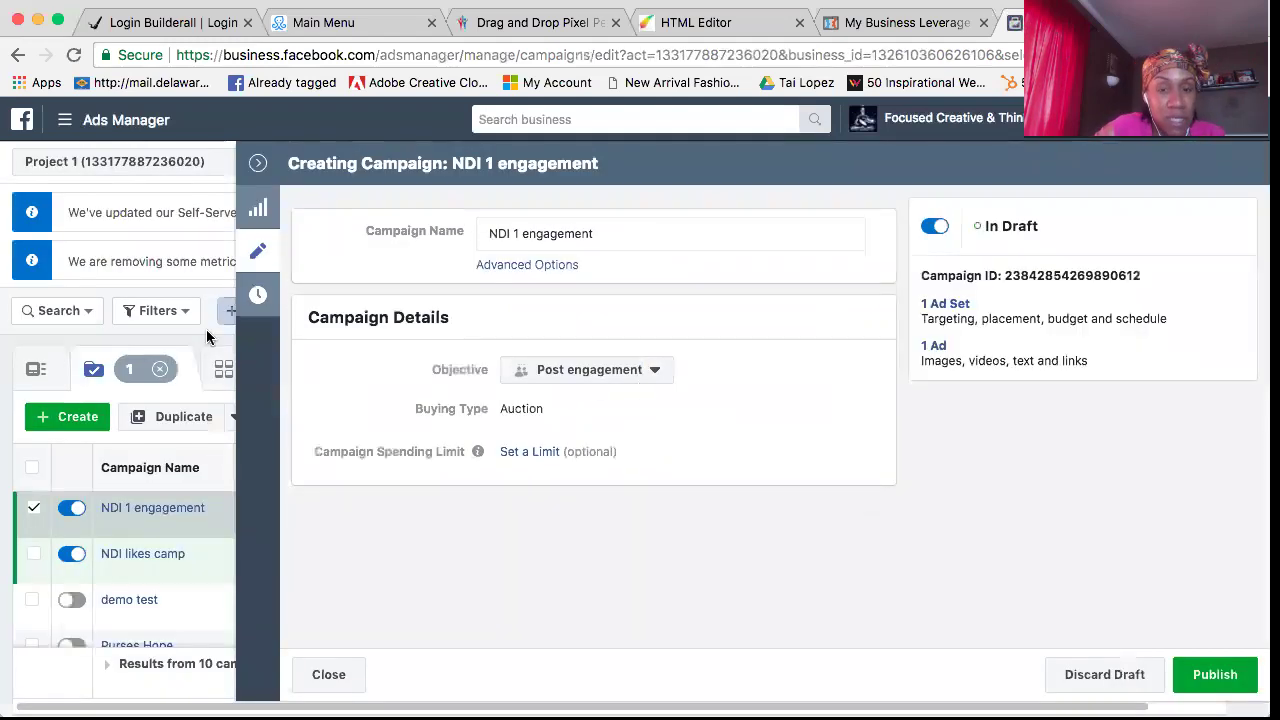
pyautogui.click(257, 164)
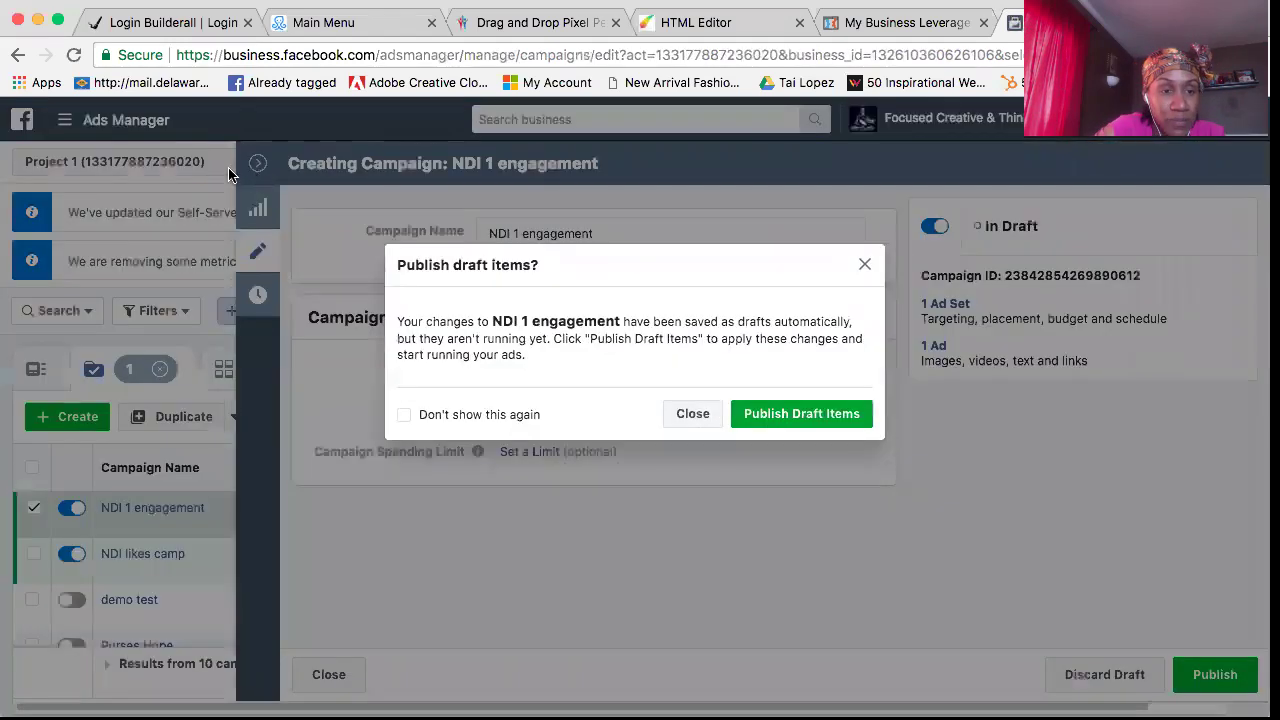
pyautogui.click(697, 416)
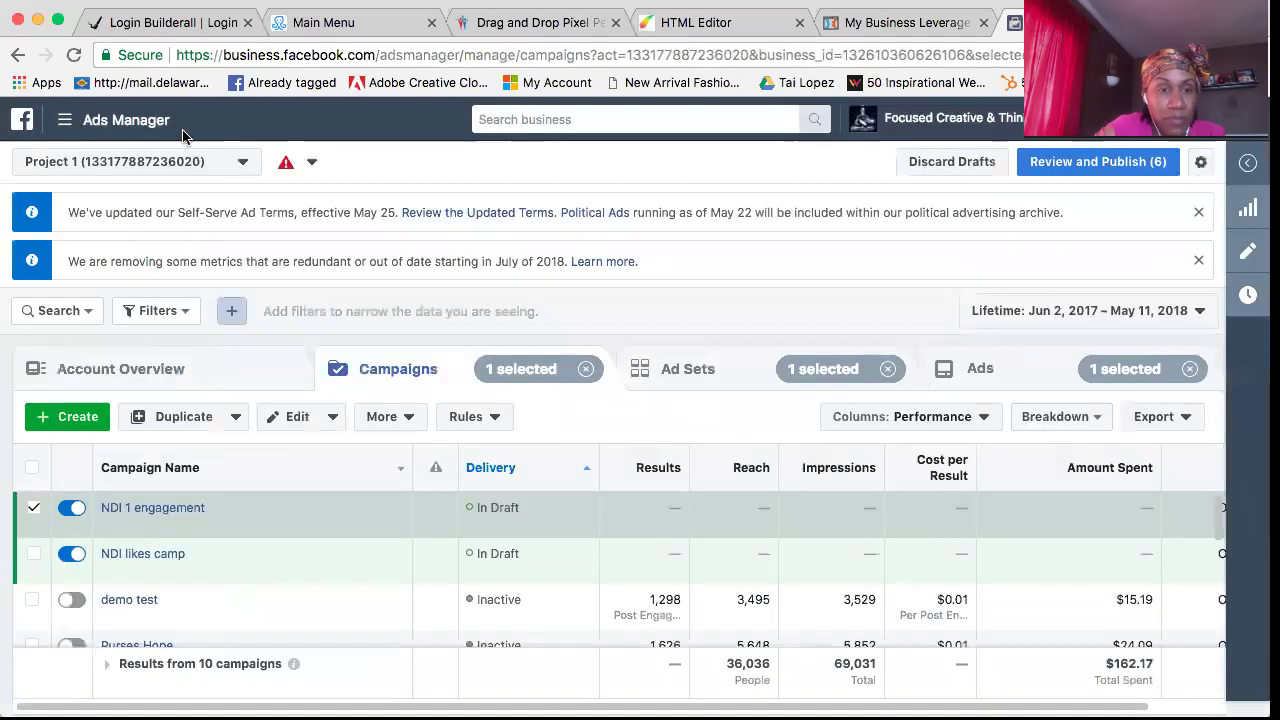
# Open Audience Insights and start a new audience based on everyone on Facebook
pyautogui.click(64, 120)
pyautogui.click(60, 264)
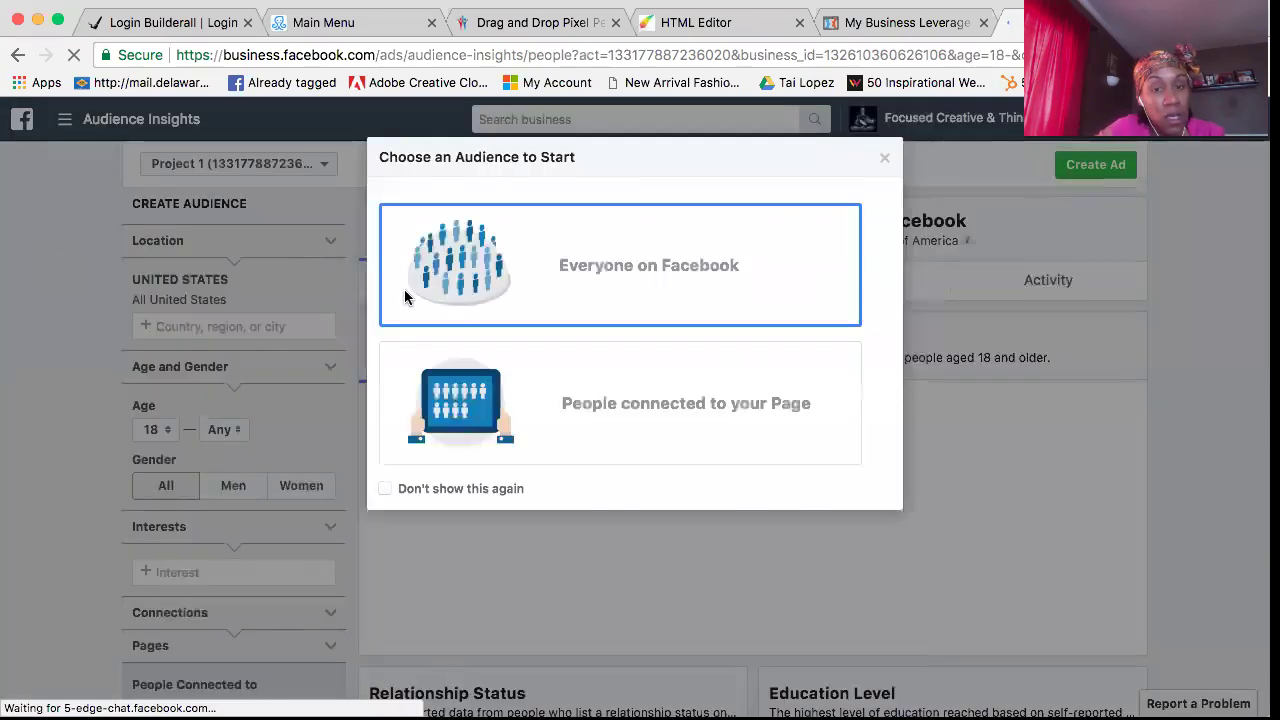
pyautogui.click(506, 308)
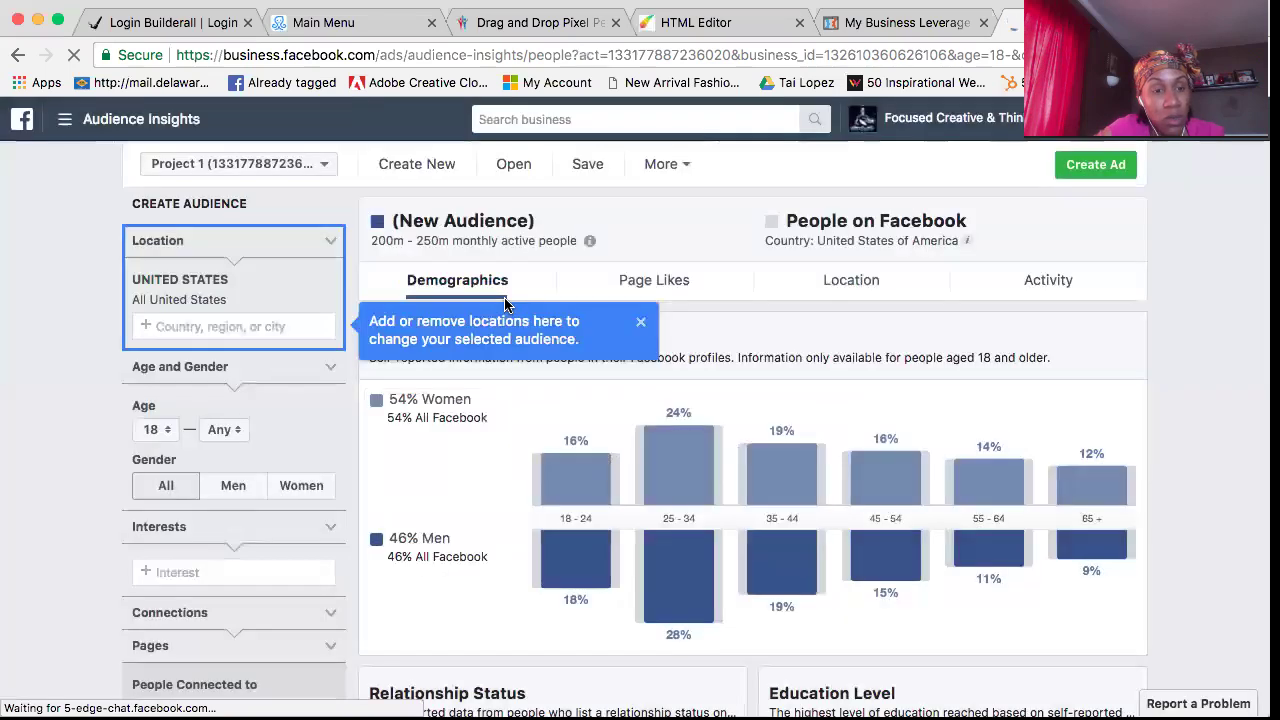
# Add the interest Jim Rohn to the new insights audience
pyautogui.click(280, 583)
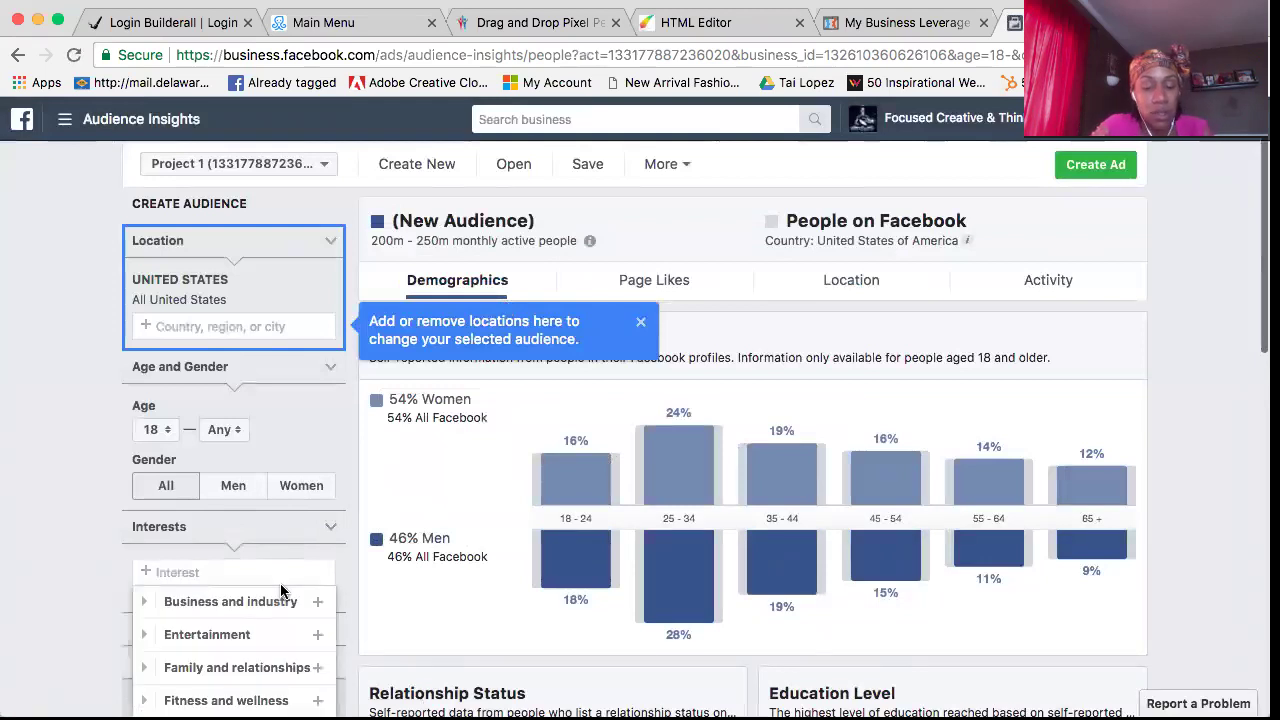
pyautogui.write('jim rohn')
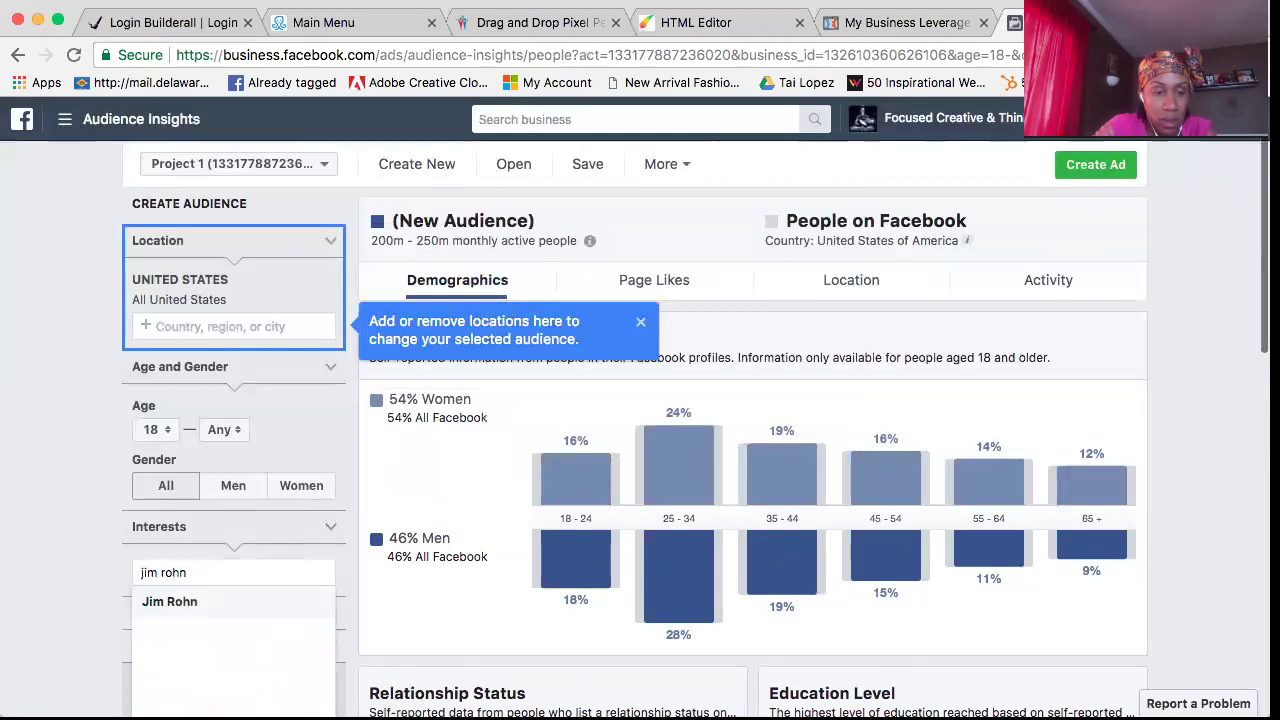
pyautogui.click(269, 607)
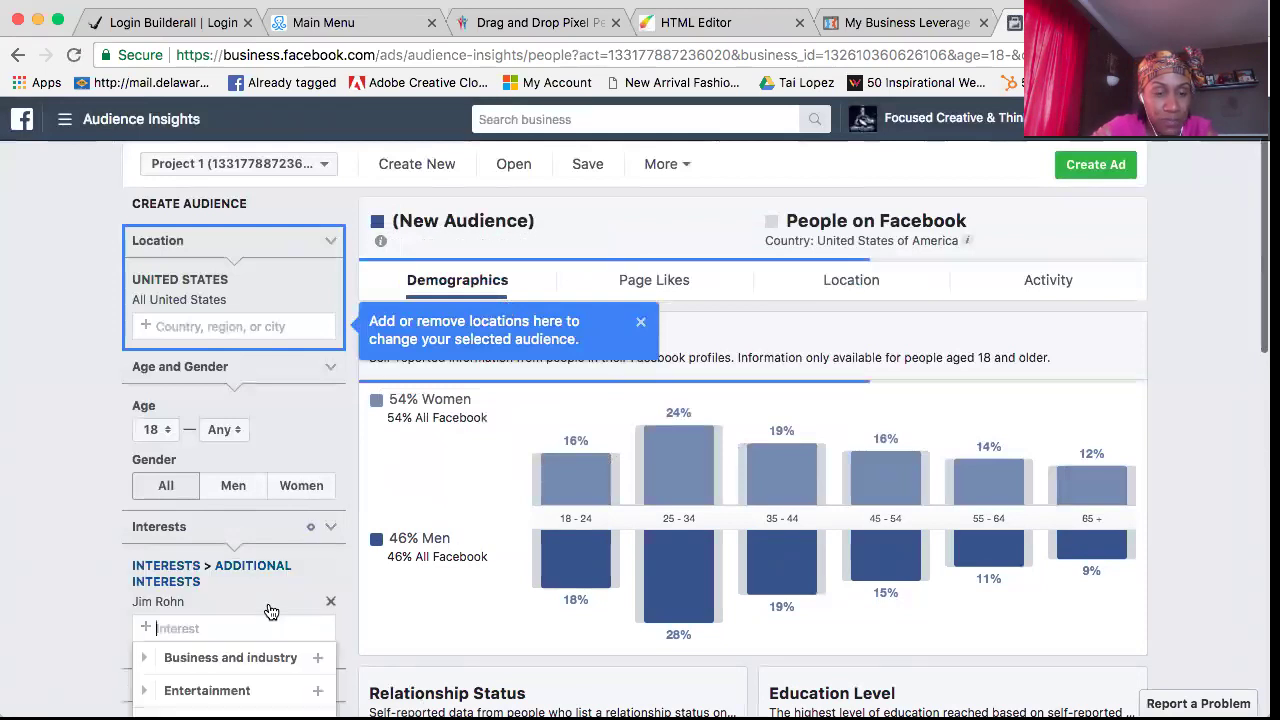
# Examine the Jim Rohn audience's demographics, including age, gender, relationship status, education level and job titles
pyautogui.scroll(-10, 524, 529)
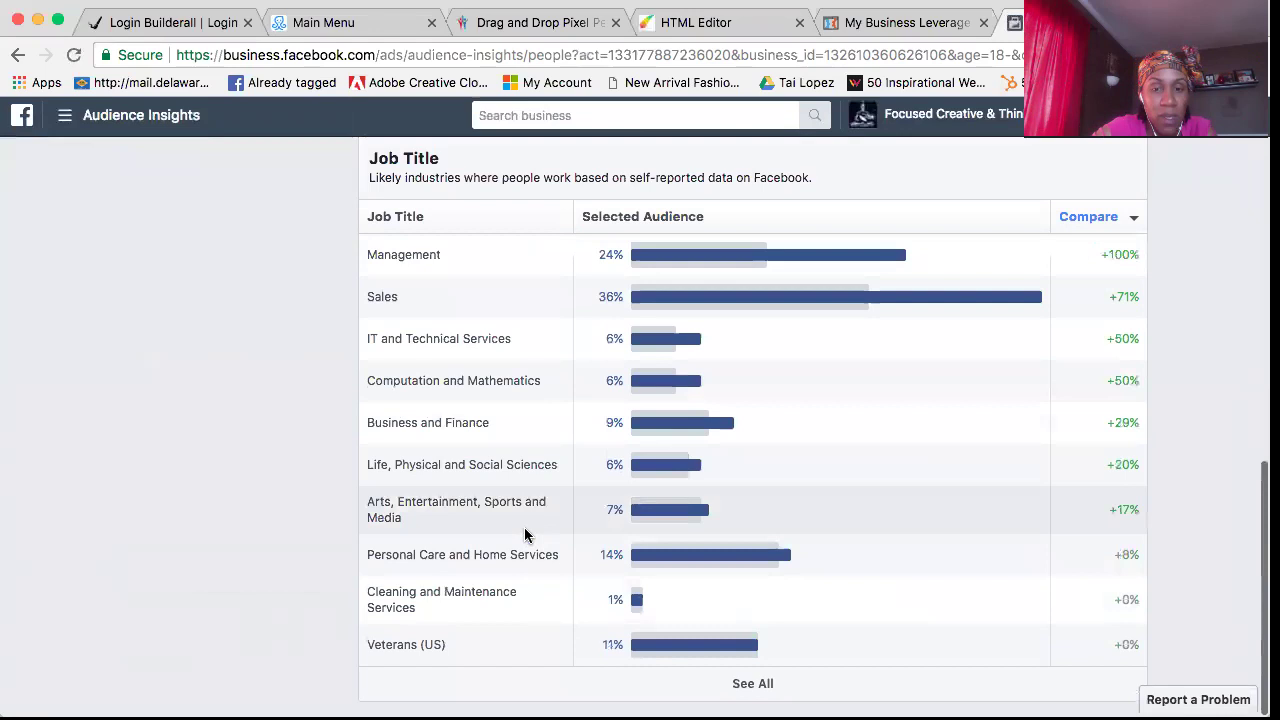
pyautogui.scroll(4, 524, 535)
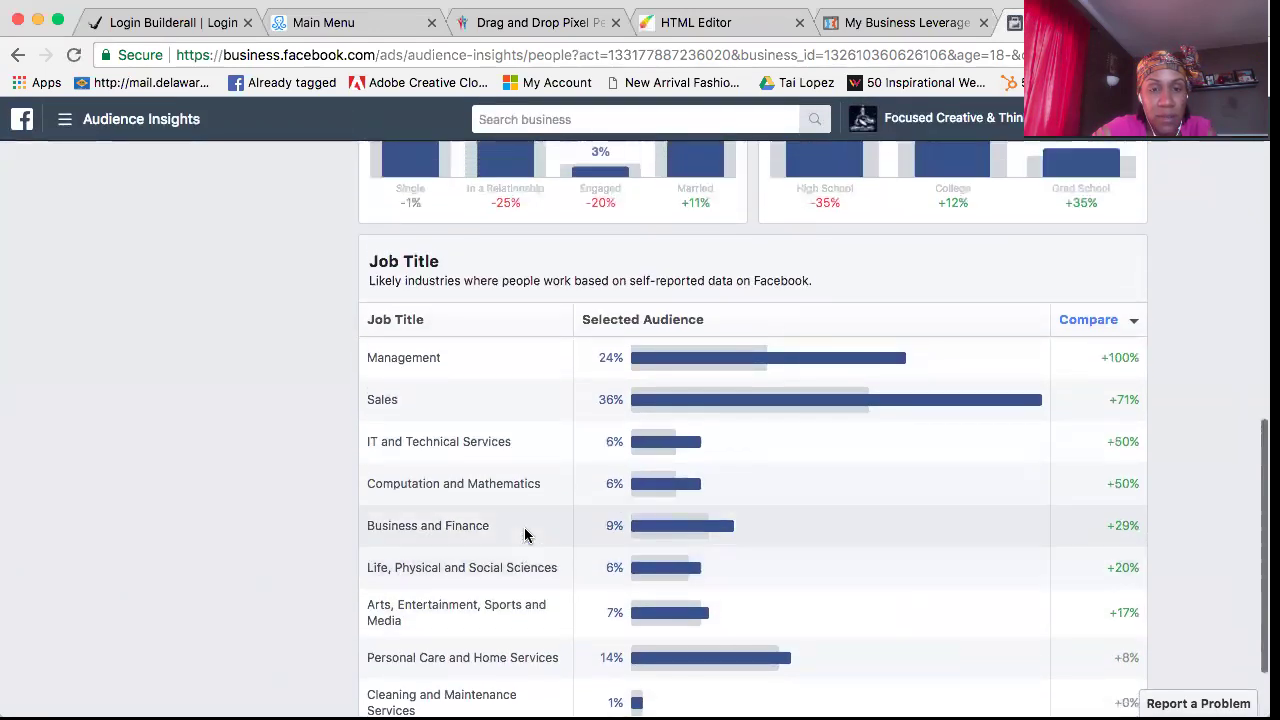
pyautogui.scroll(13, 524, 530)
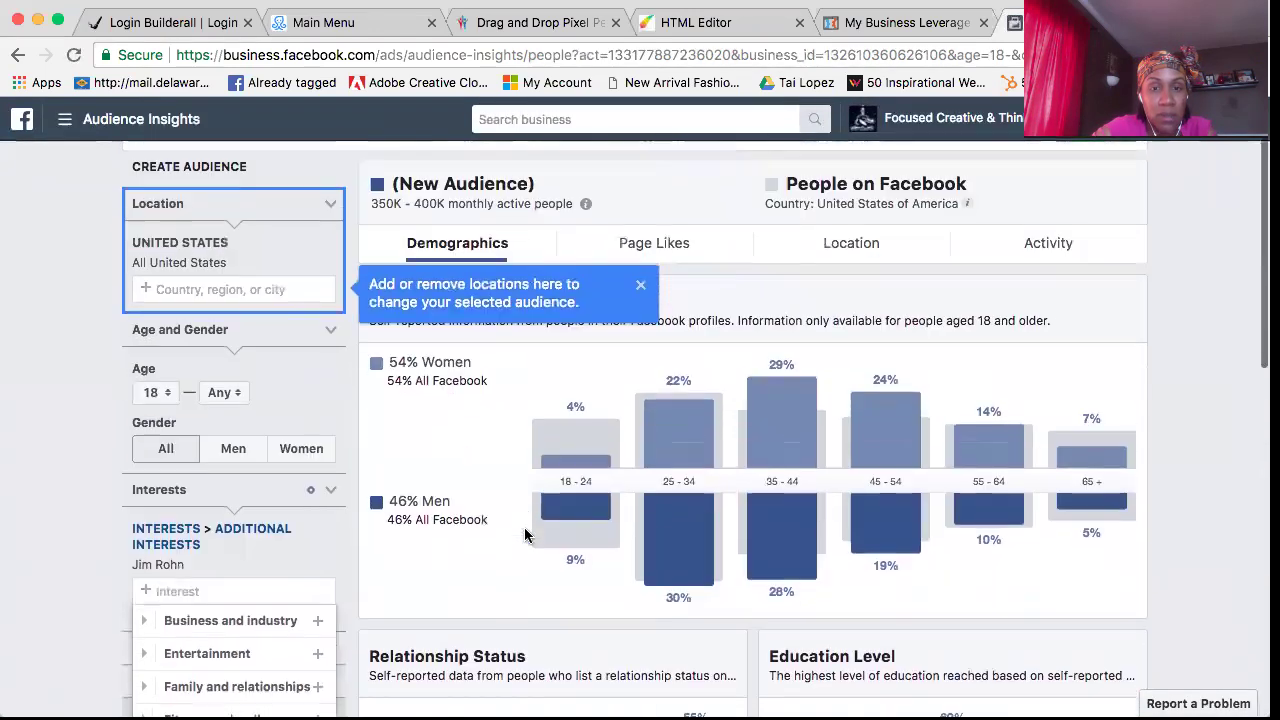
# View the audience's page likes and look over the top categories for related interests
pyautogui.click(632, 251)
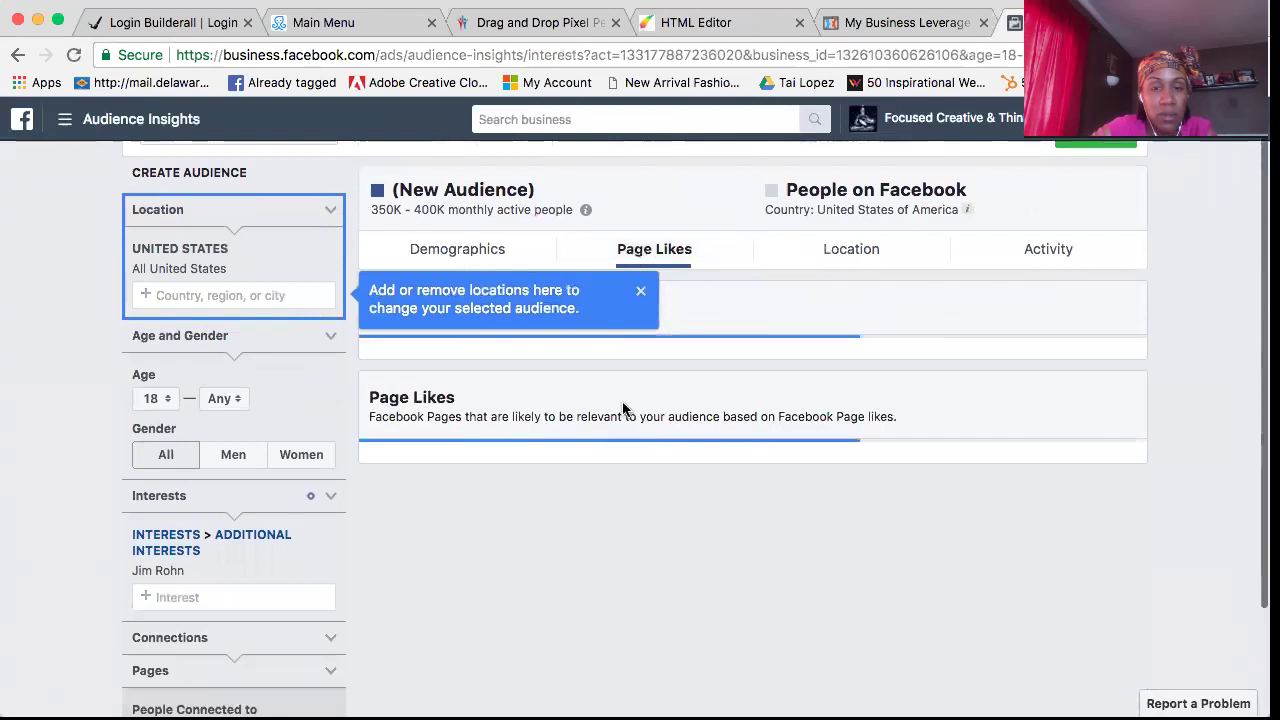
pyautogui.scroll(1, 625, 409)
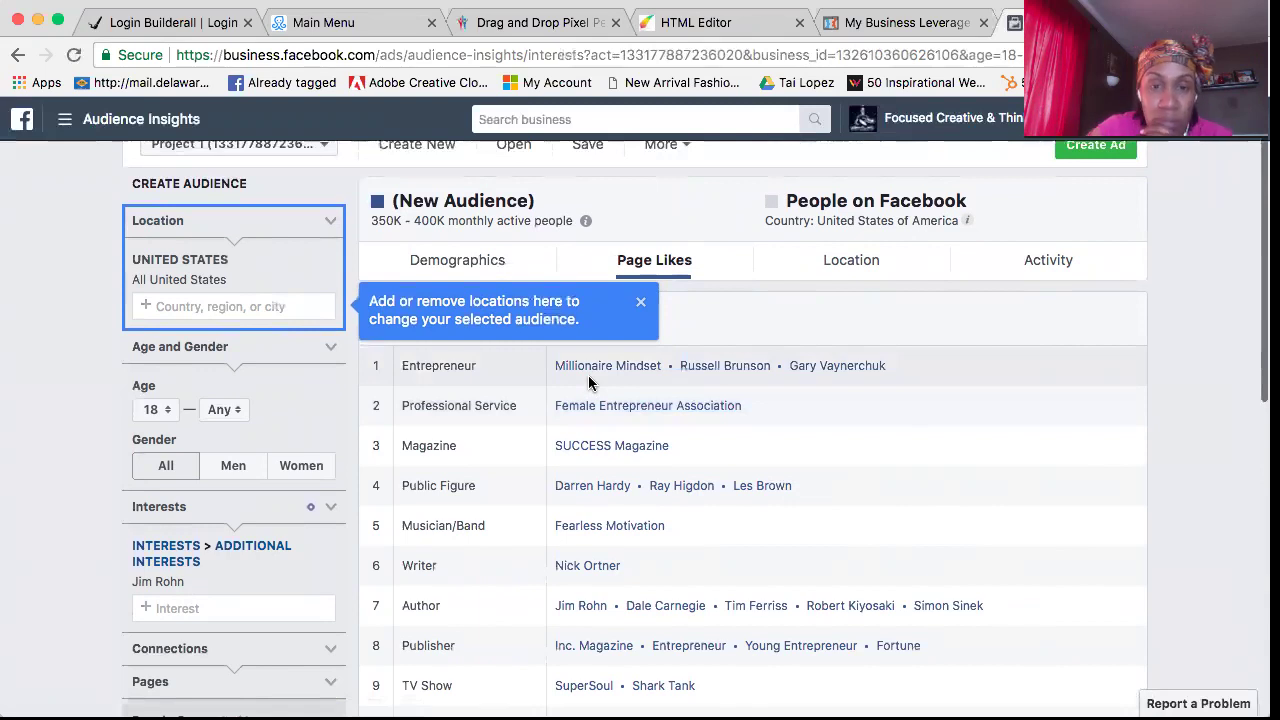
pyautogui.scroll(-3, 588, 375)
pyautogui.scroll(4, 566, 374)
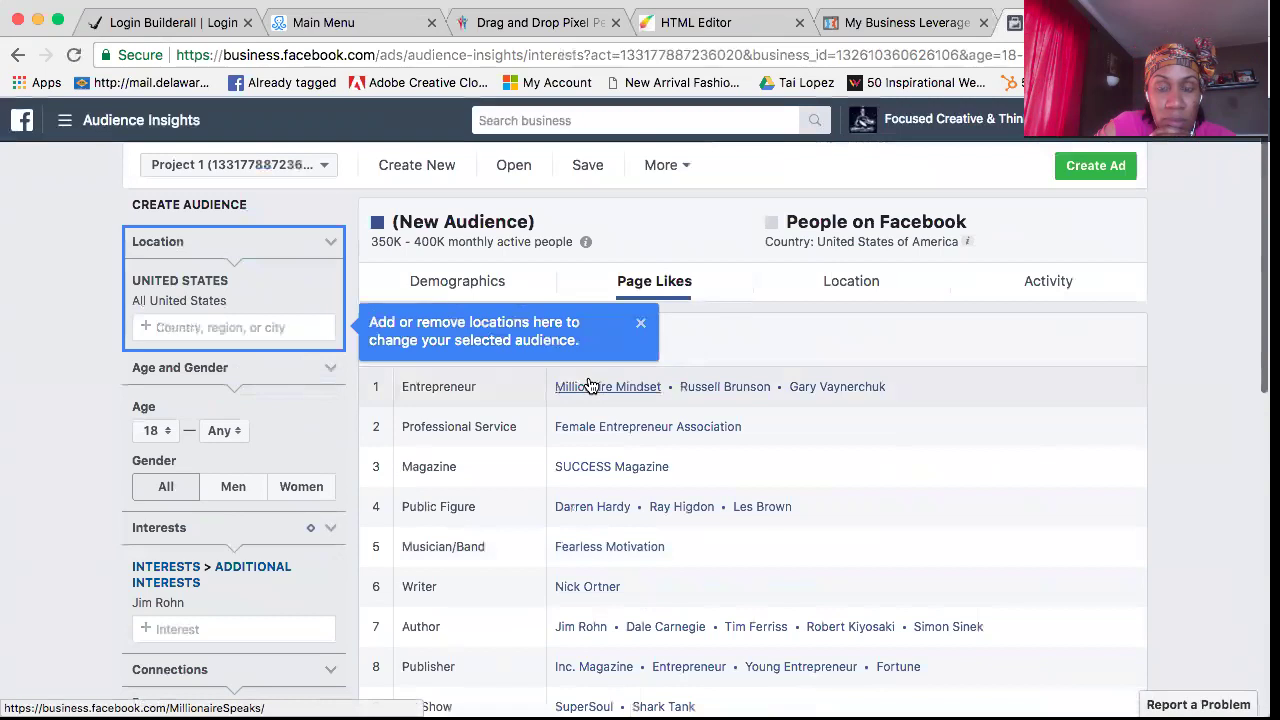
# Check the audience's Facebook activity and the devices its members use
pyautogui.click(1055, 291)
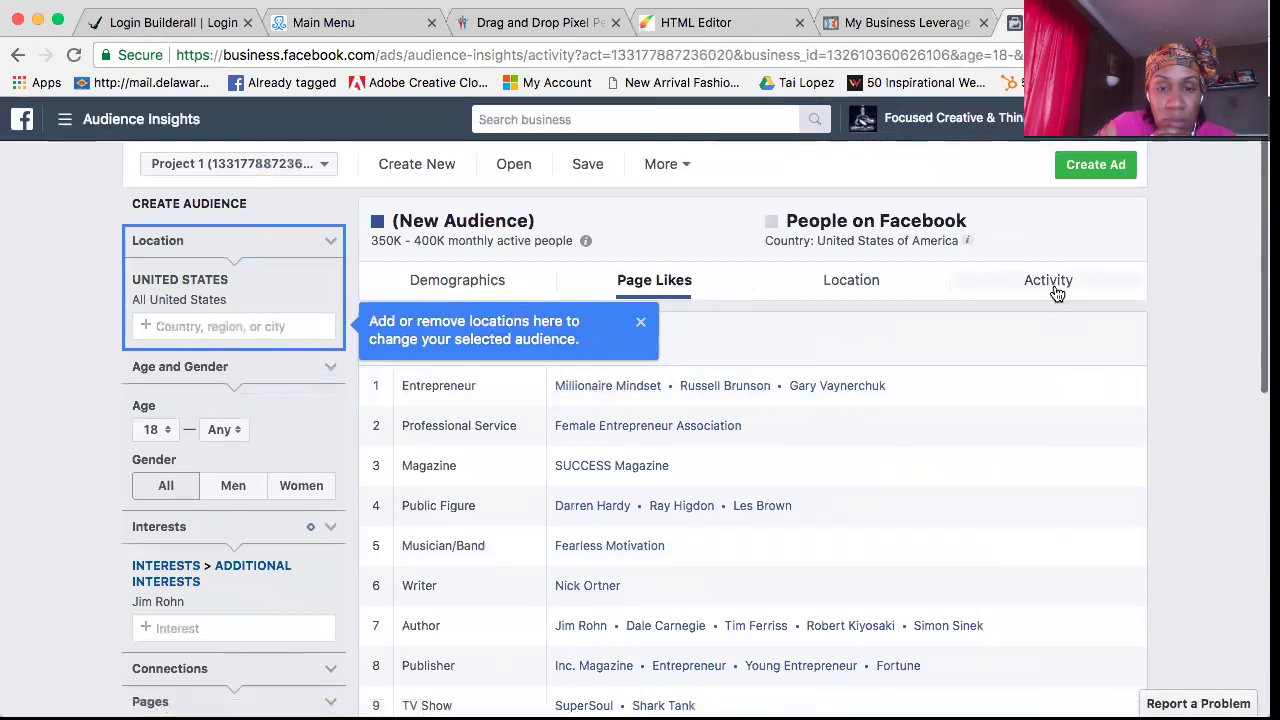
pyautogui.scroll(-3, 972, 410)
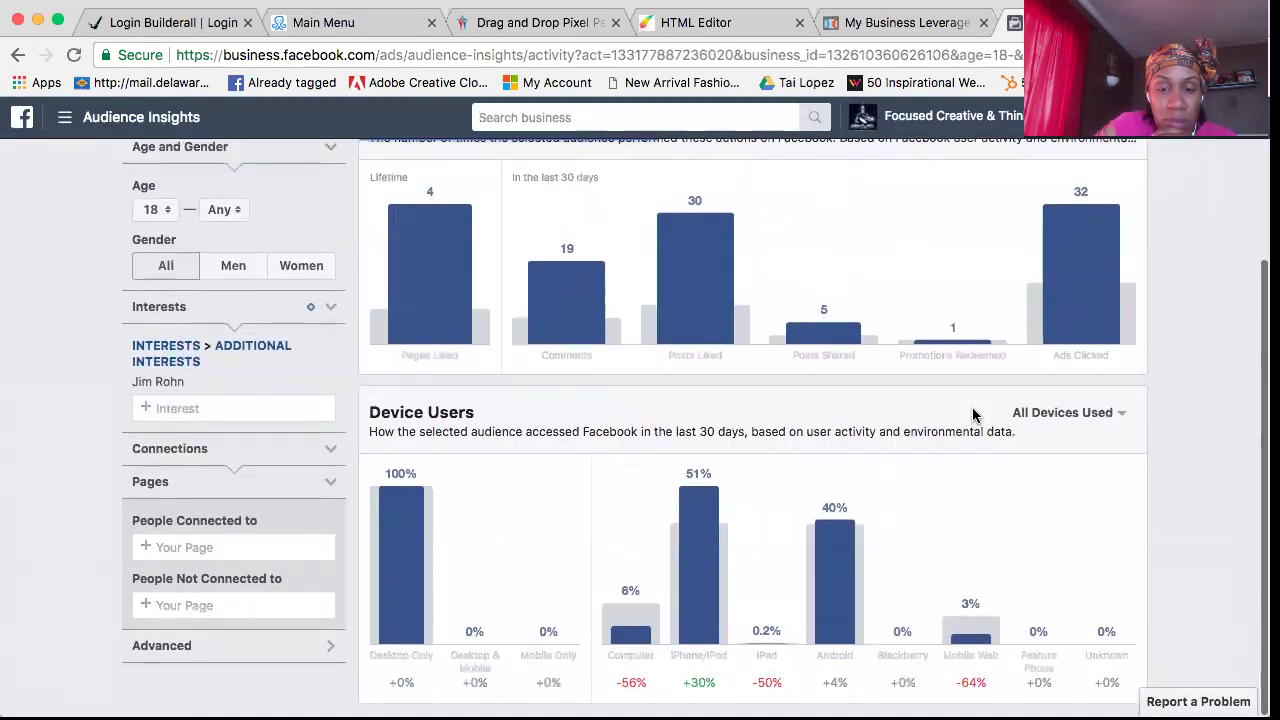
pyautogui.scroll(3, 972, 410)
# Return to the audience's page likes and compare the related pages by category, relevance, audience size and affinity
pyautogui.click(688, 286)
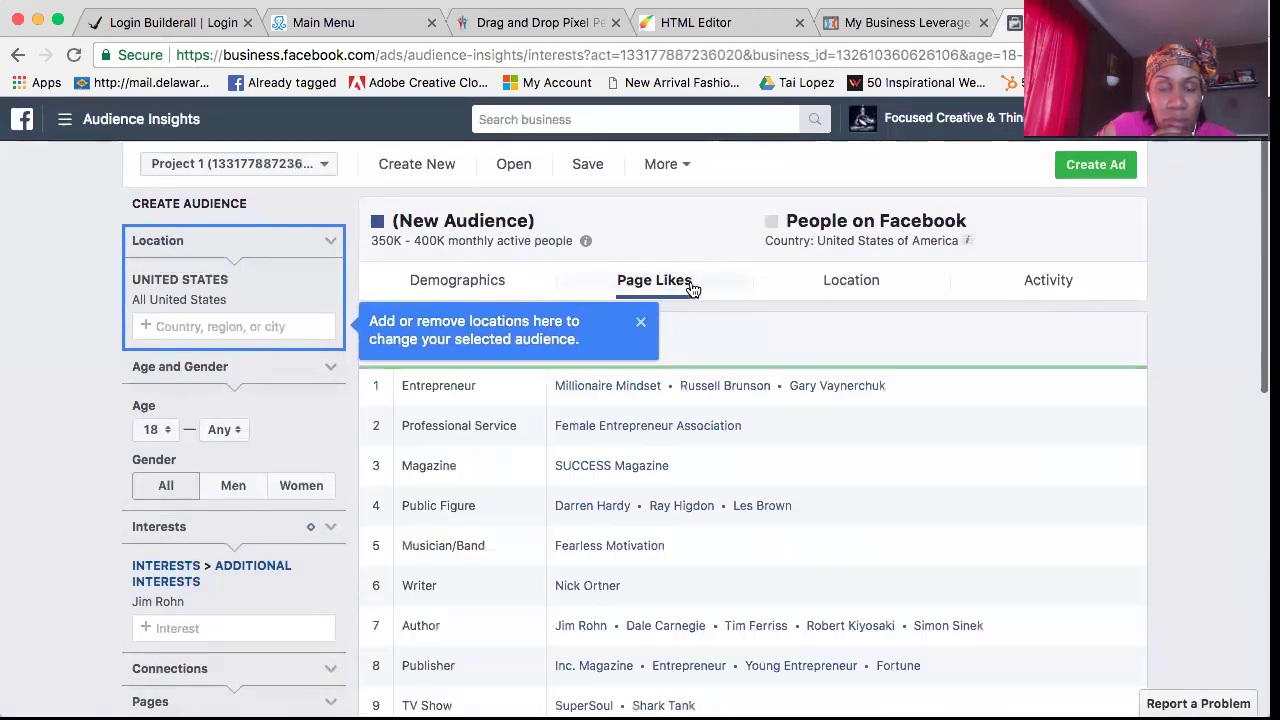
pyautogui.scroll(-5, 720, 443)
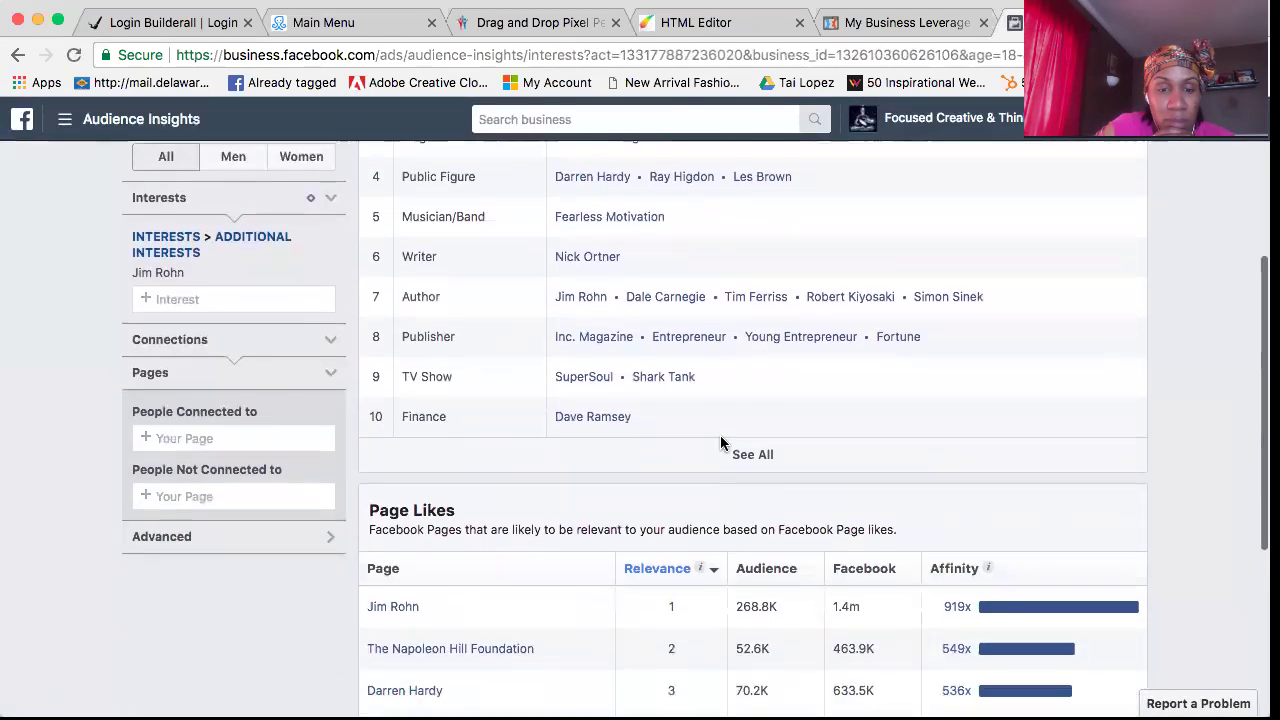
pyautogui.scroll(-1, 723, 445)
pyautogui.scroll(-5, 723, 445)
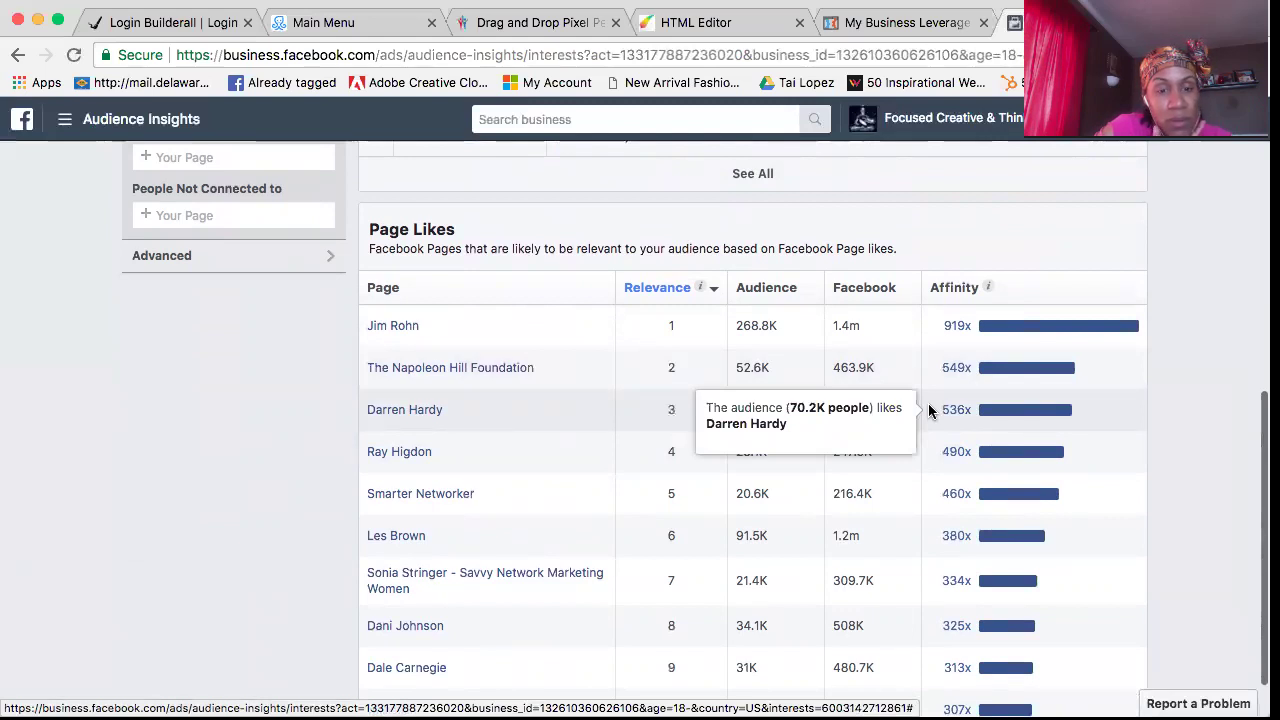
pyautogui.scroll(-2, 928, 410)
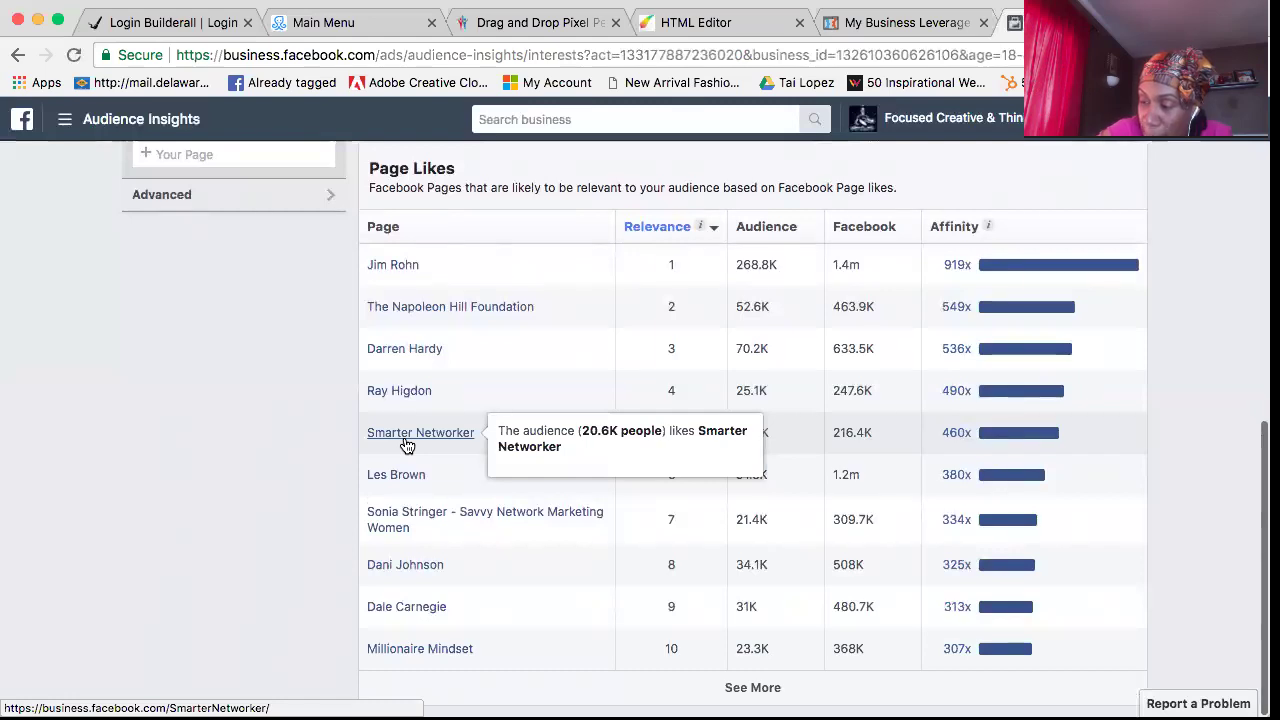
pyautogui.scroll(-1, 588, 305)
pyautogui.scroll(10, 588, 310)
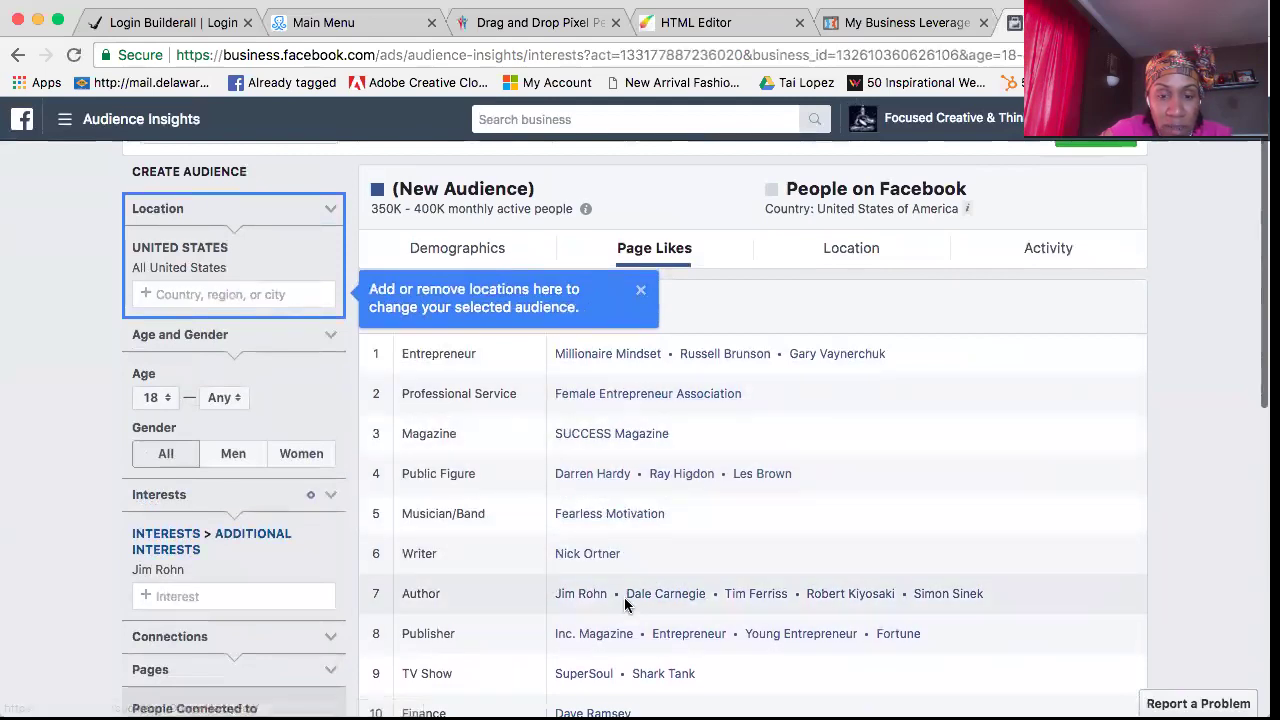
pyautogui.scroll(-2, 624, 600)
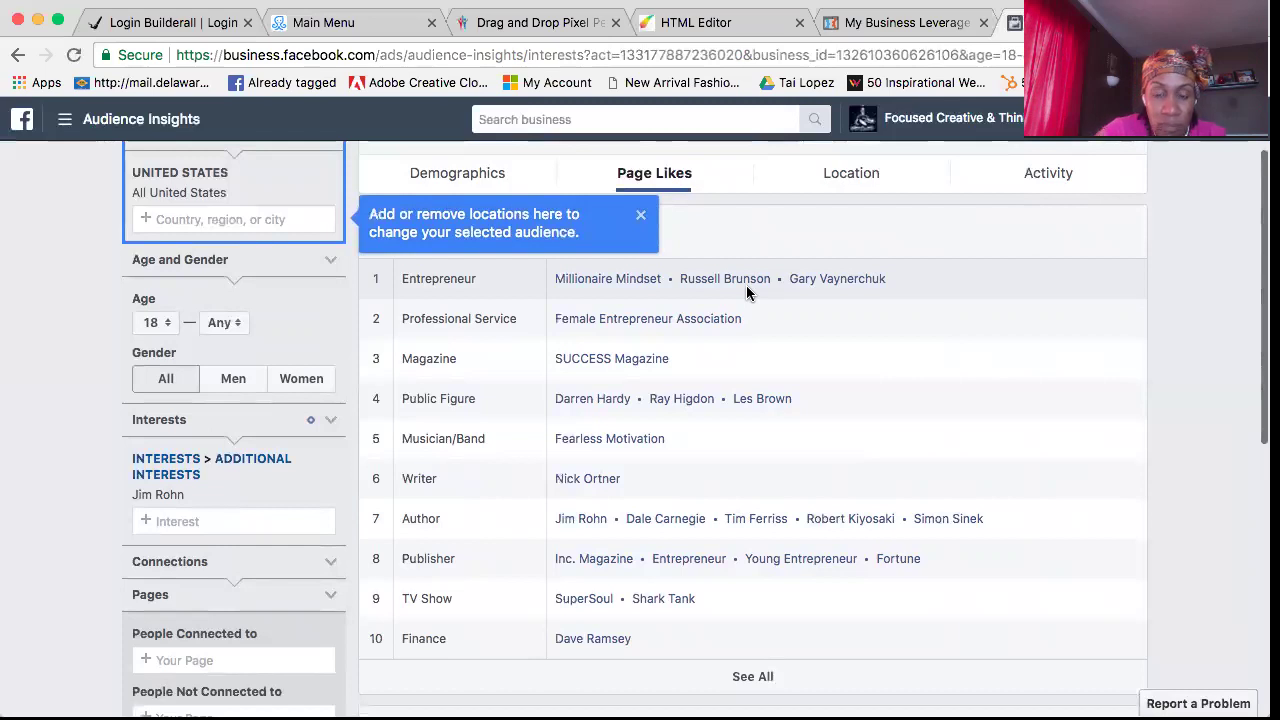
pyautogui.scroll(-3, 753, 328)
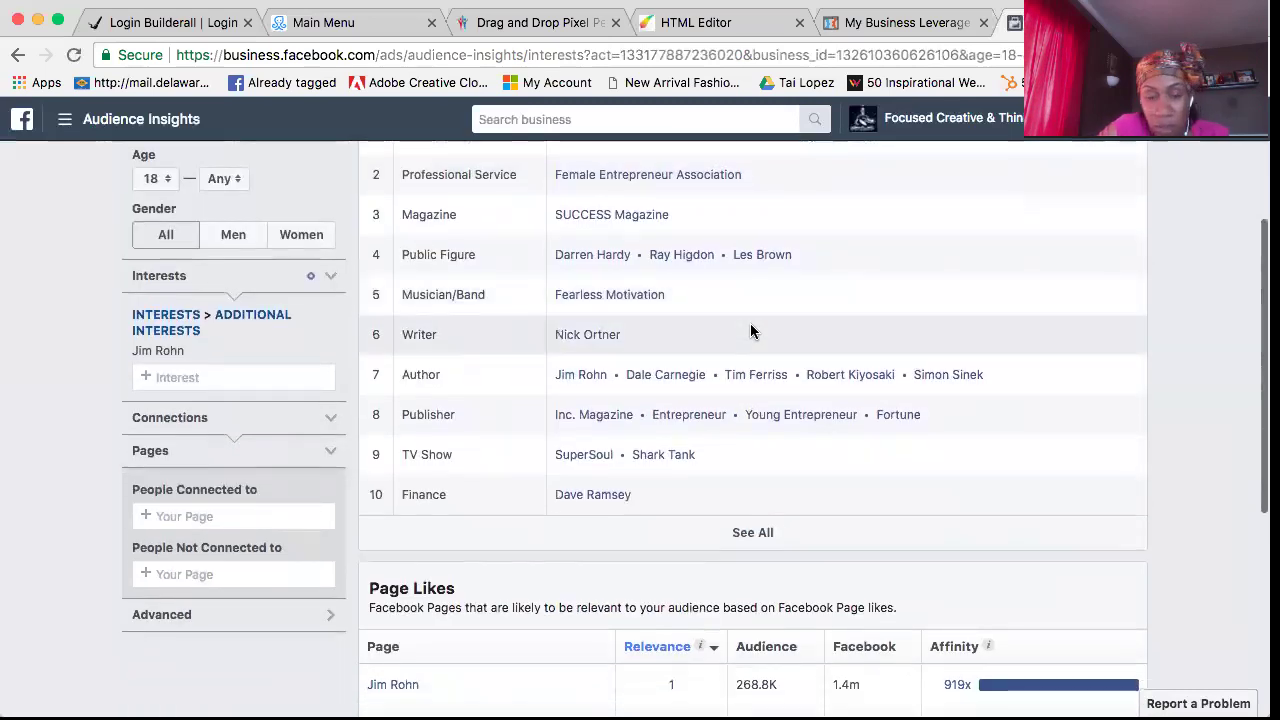
pyautogui.scroll(-5, 753, 331)
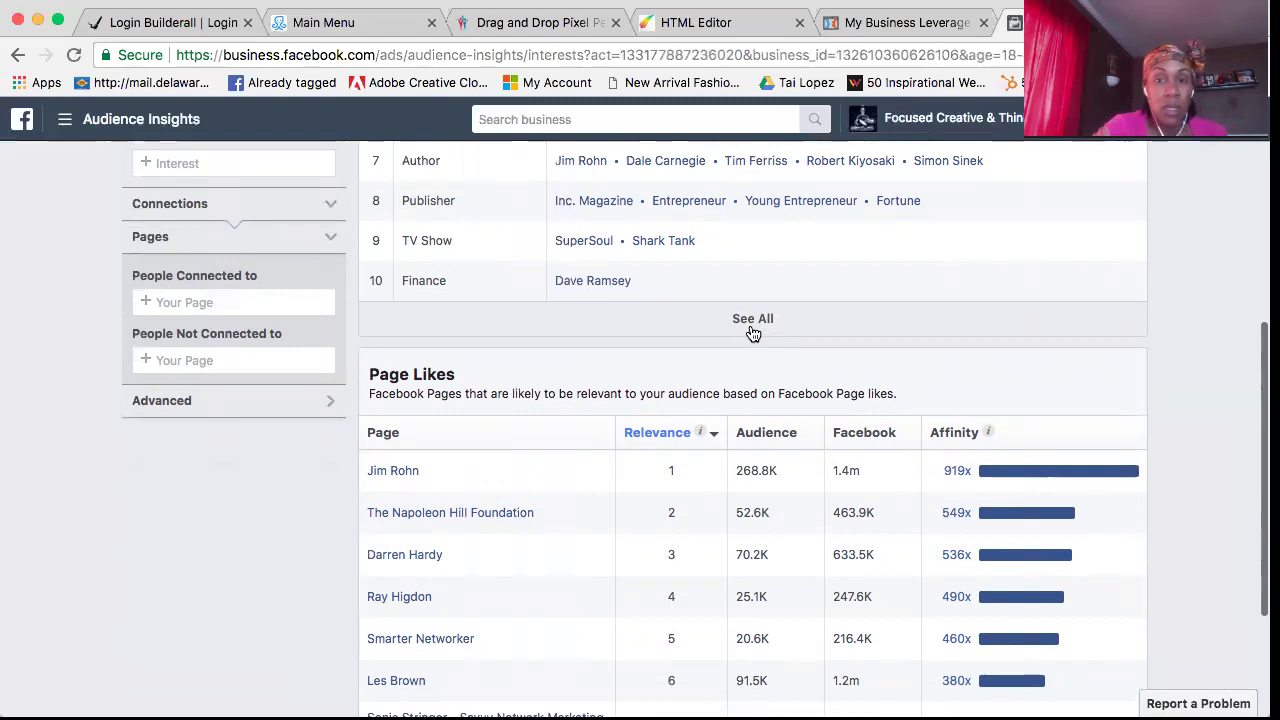
pyautogui.scroll(10, 820, 312)
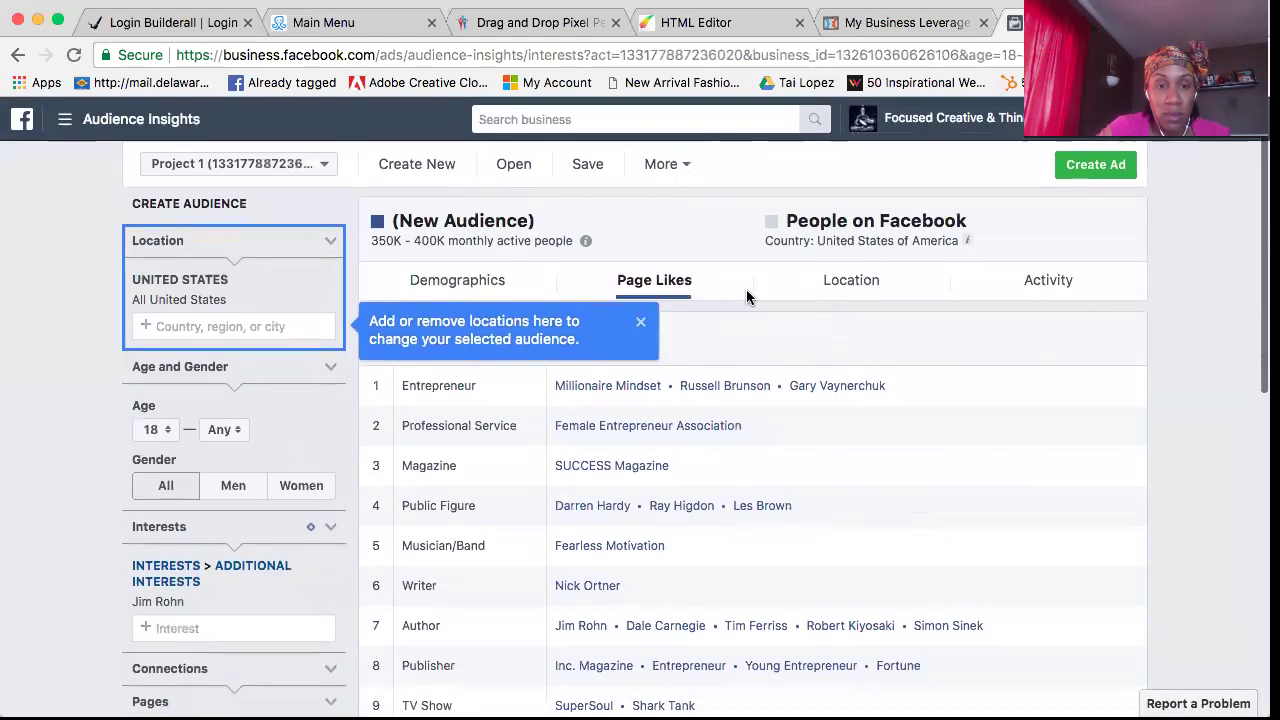
# Return to Ads Manager, leaving Audience Insights without saving the audience
pyautogui.click(65, 122)
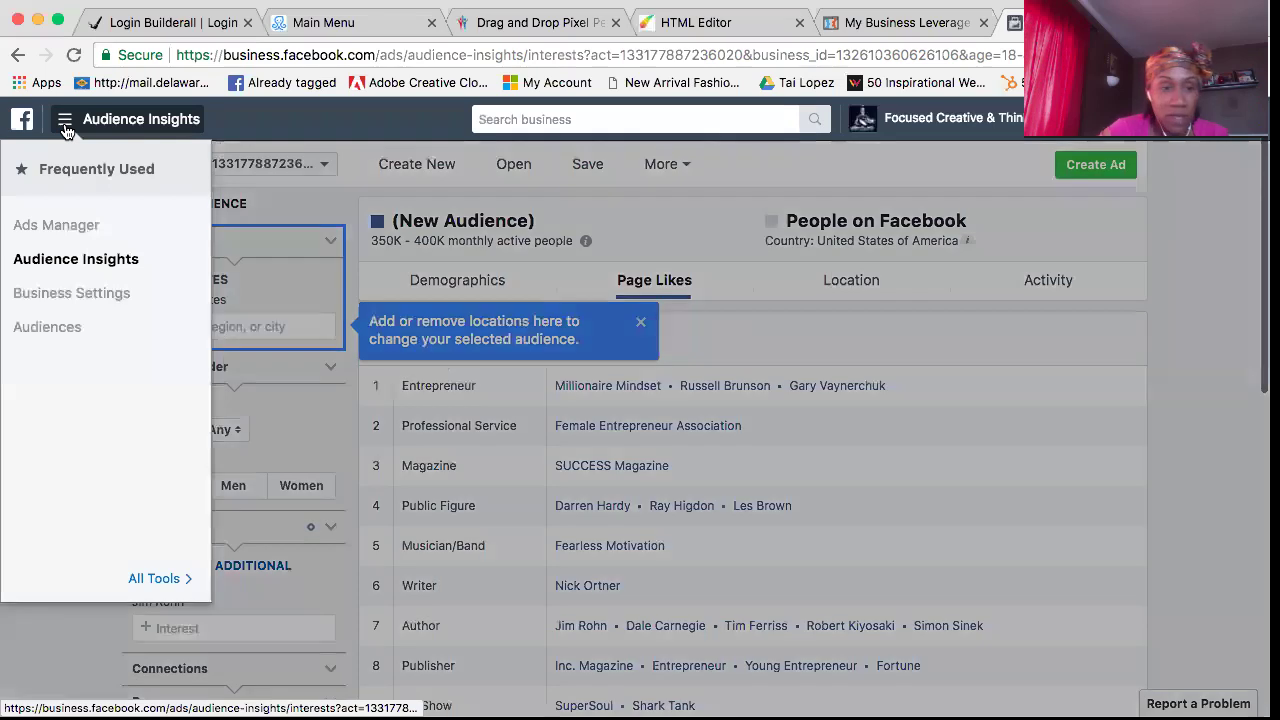
pyautogui.click(60, 225)
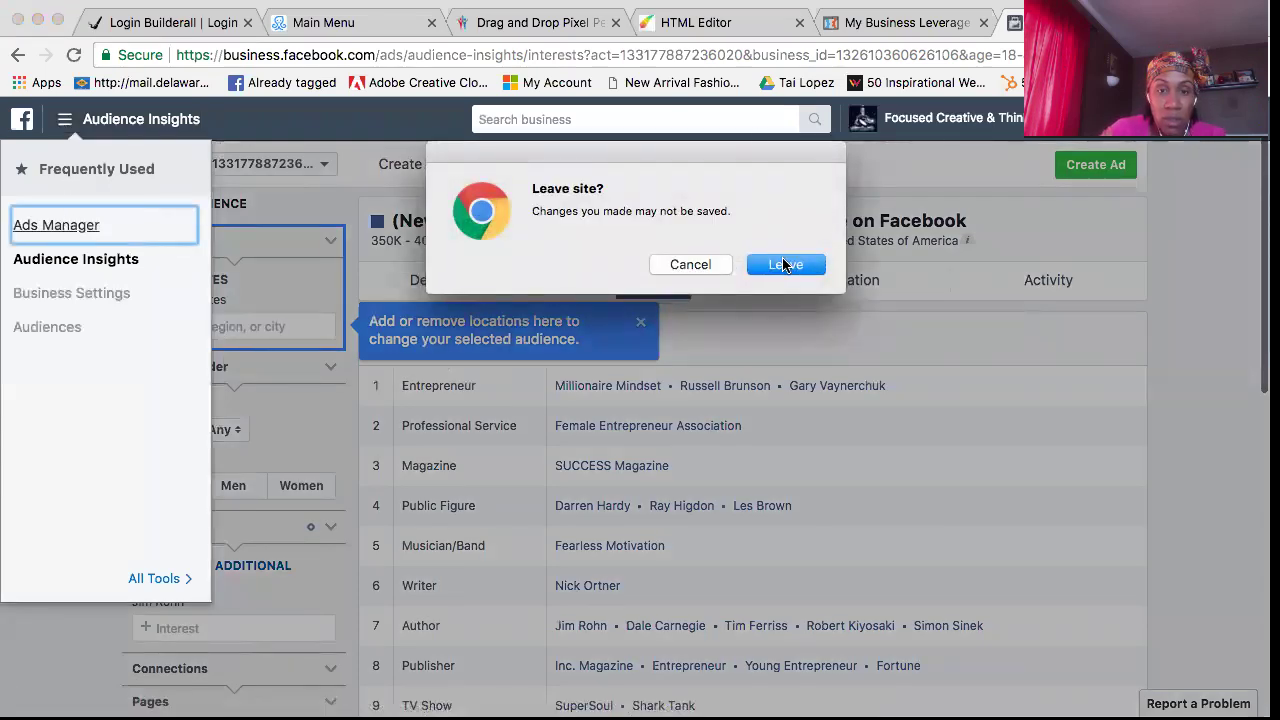
pyautogui.click(785, 265)
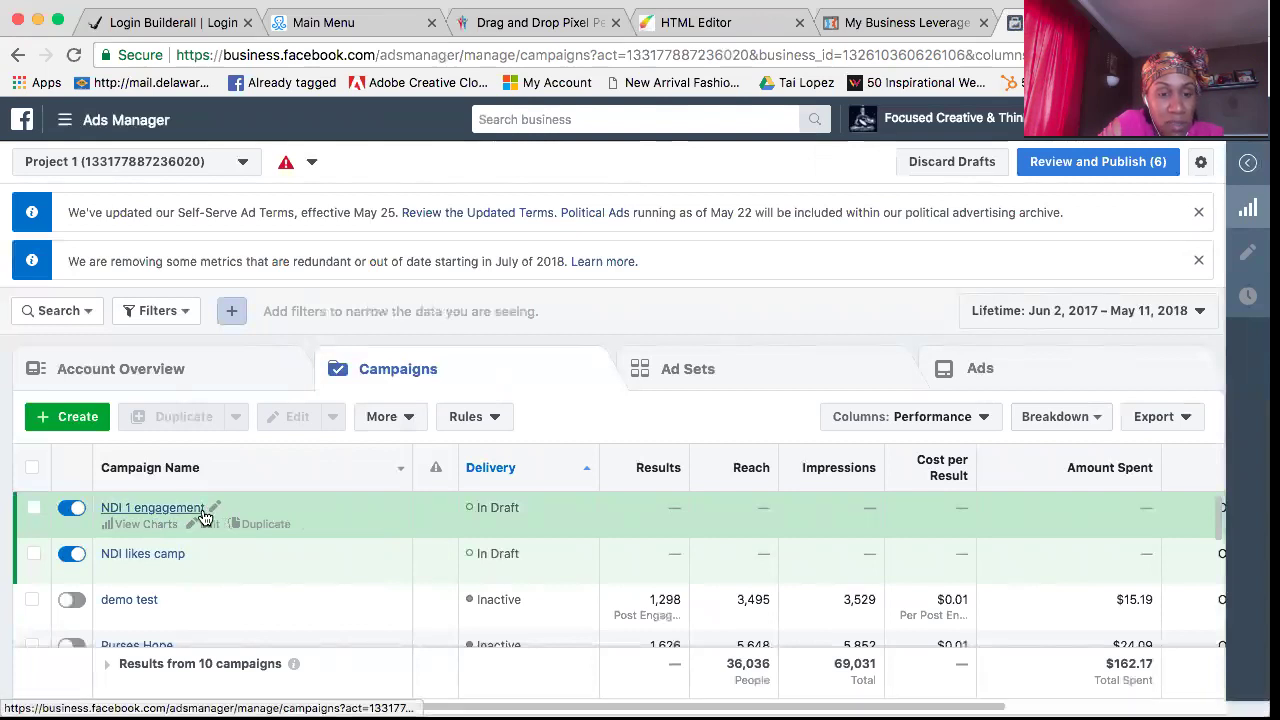
# Look over the draft ad in the NDI 1 engagement campaign's US - 25-45 ad set, and close it without publishing
pyautogui.click(200, 509)
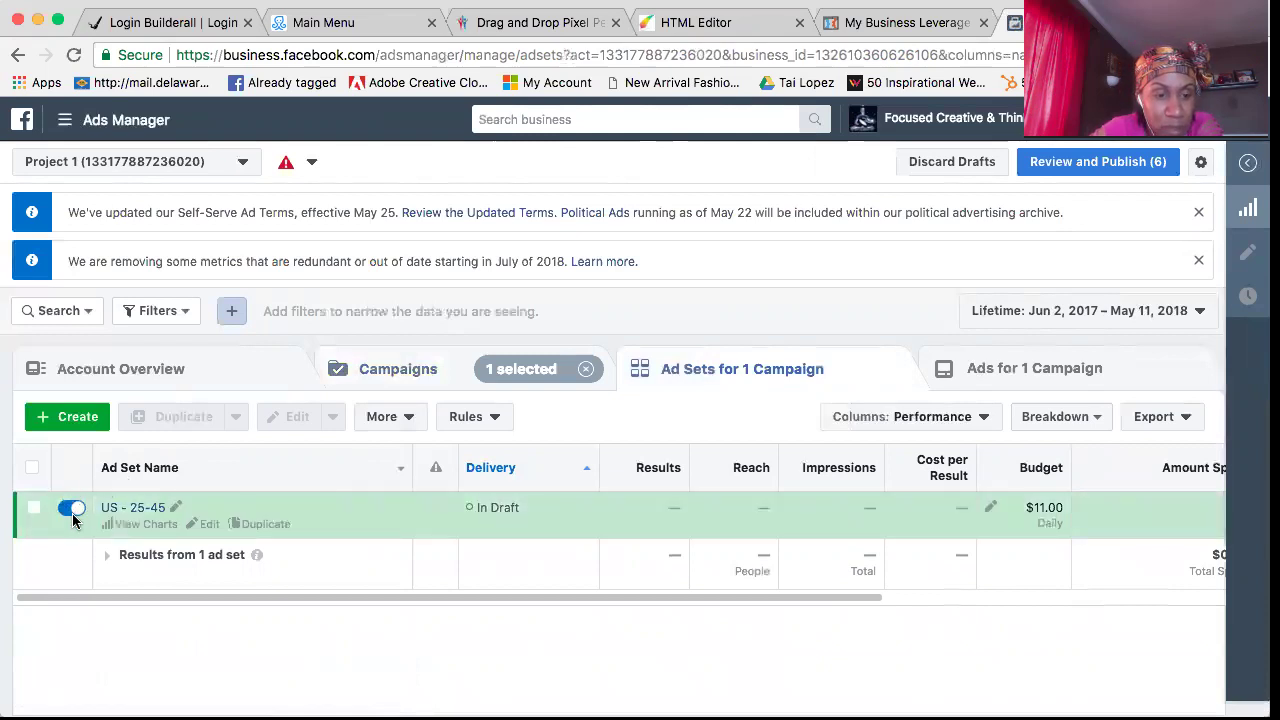
pyautogui.click(155, 515)
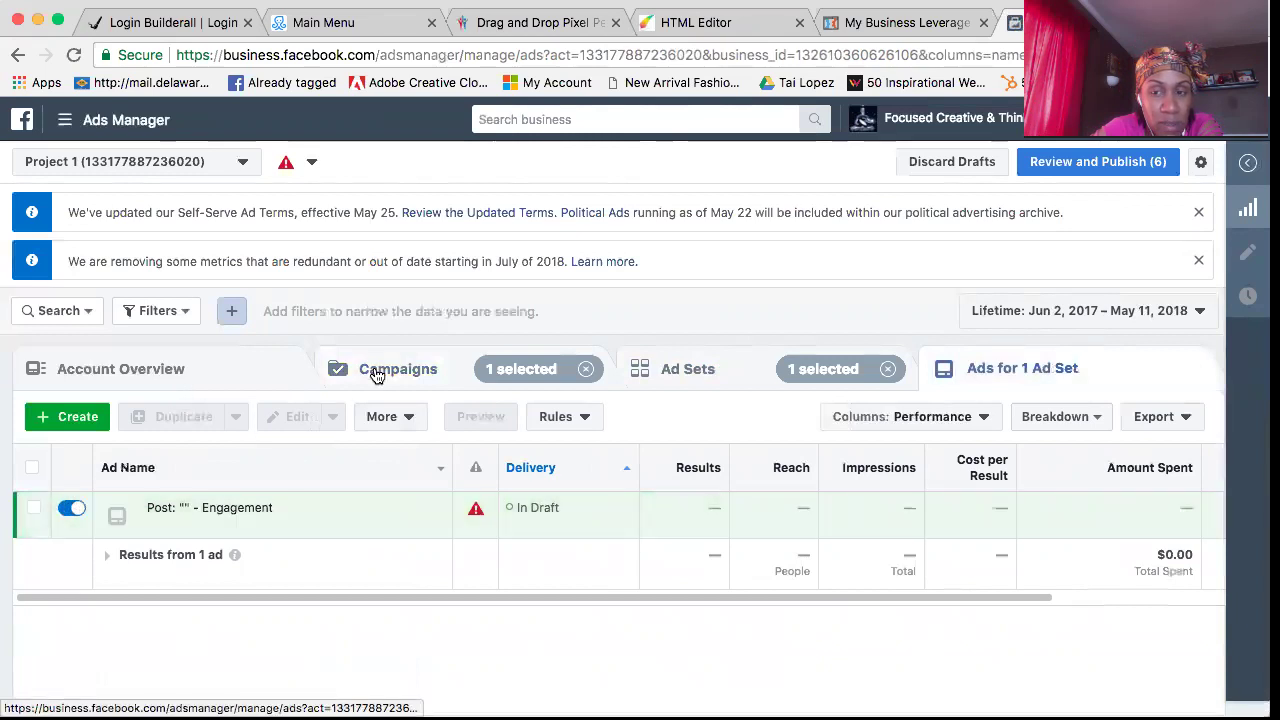
pyautogui.moveTo(229, 523)
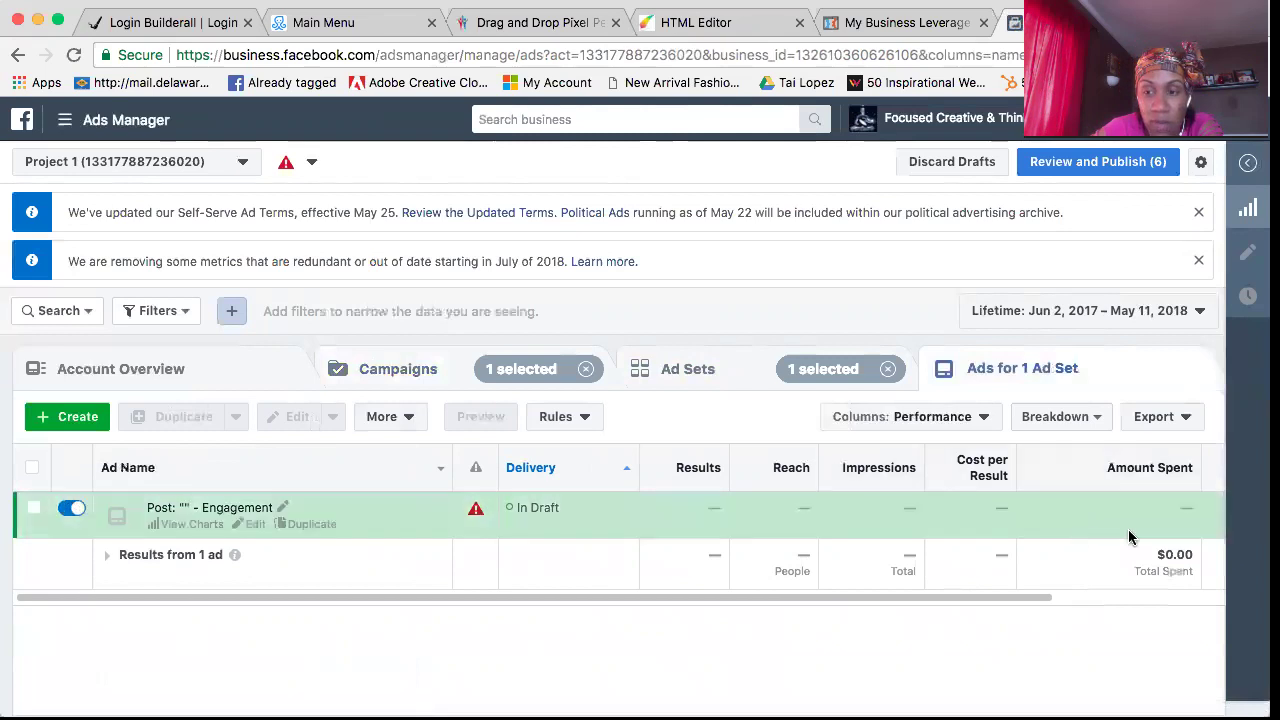
pyautogui.click(247, 524)
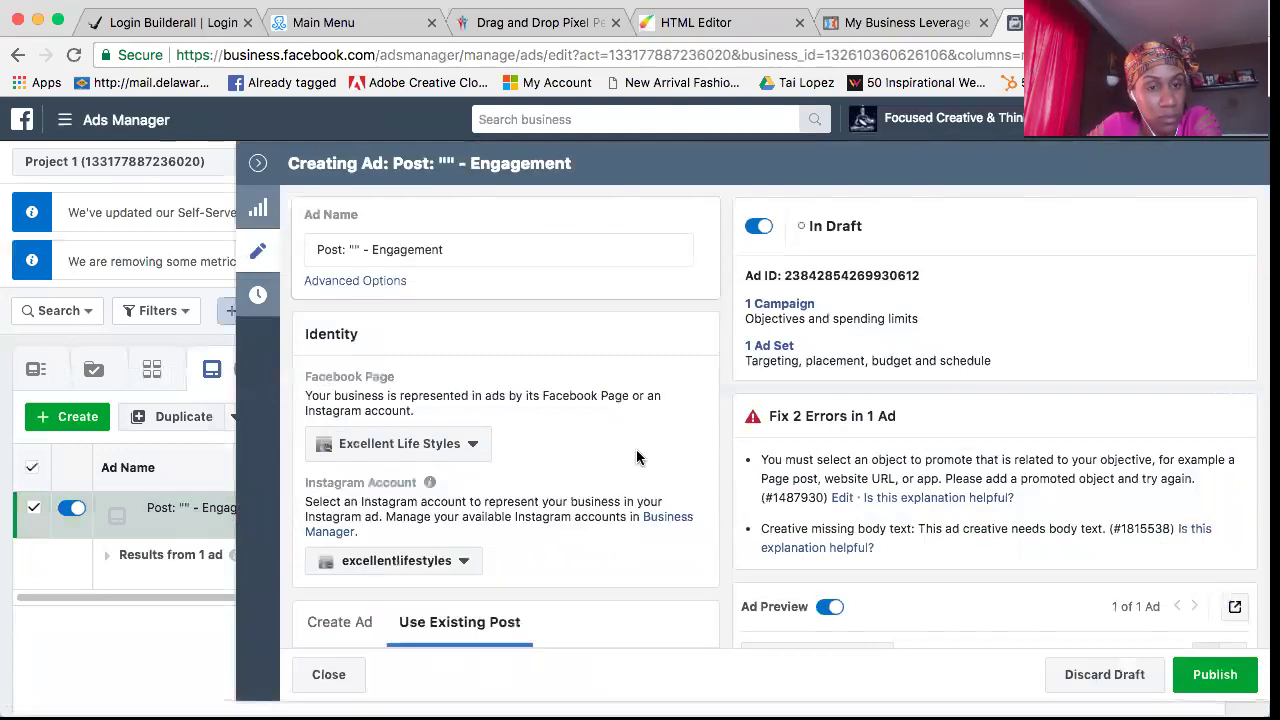
pyautogui.click(262, 170)
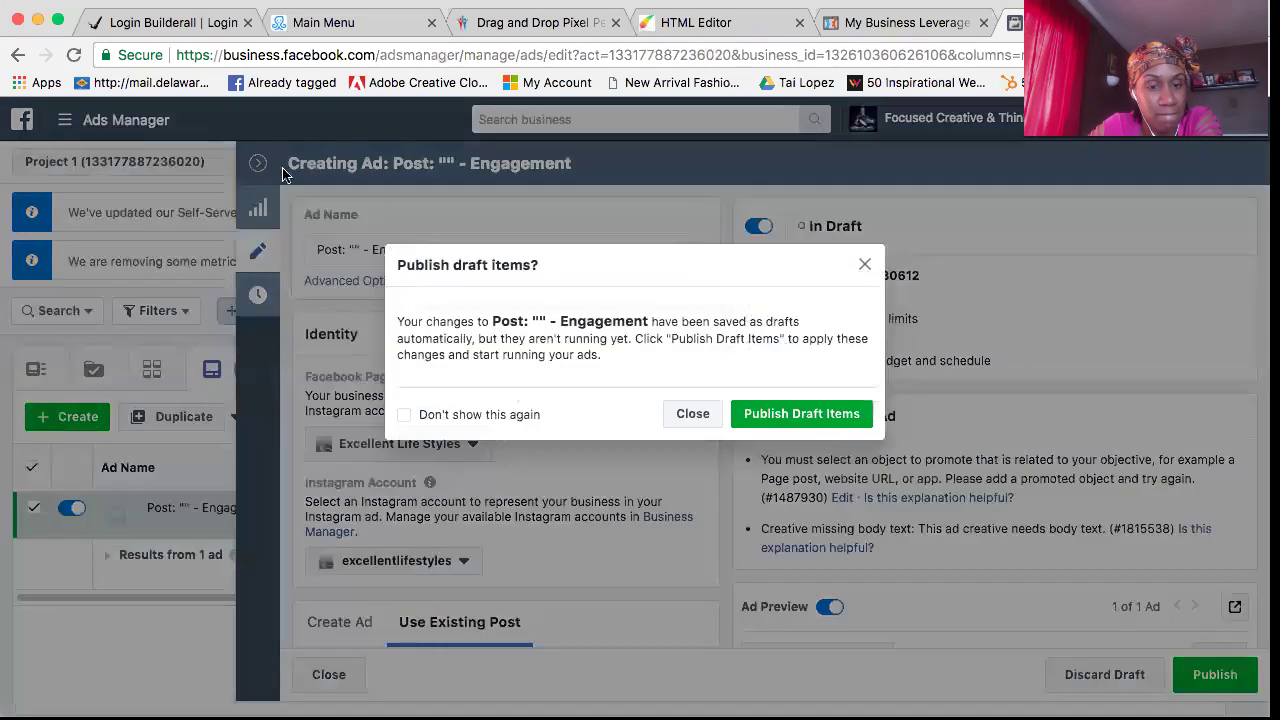
pyautogui.click(689, 414)
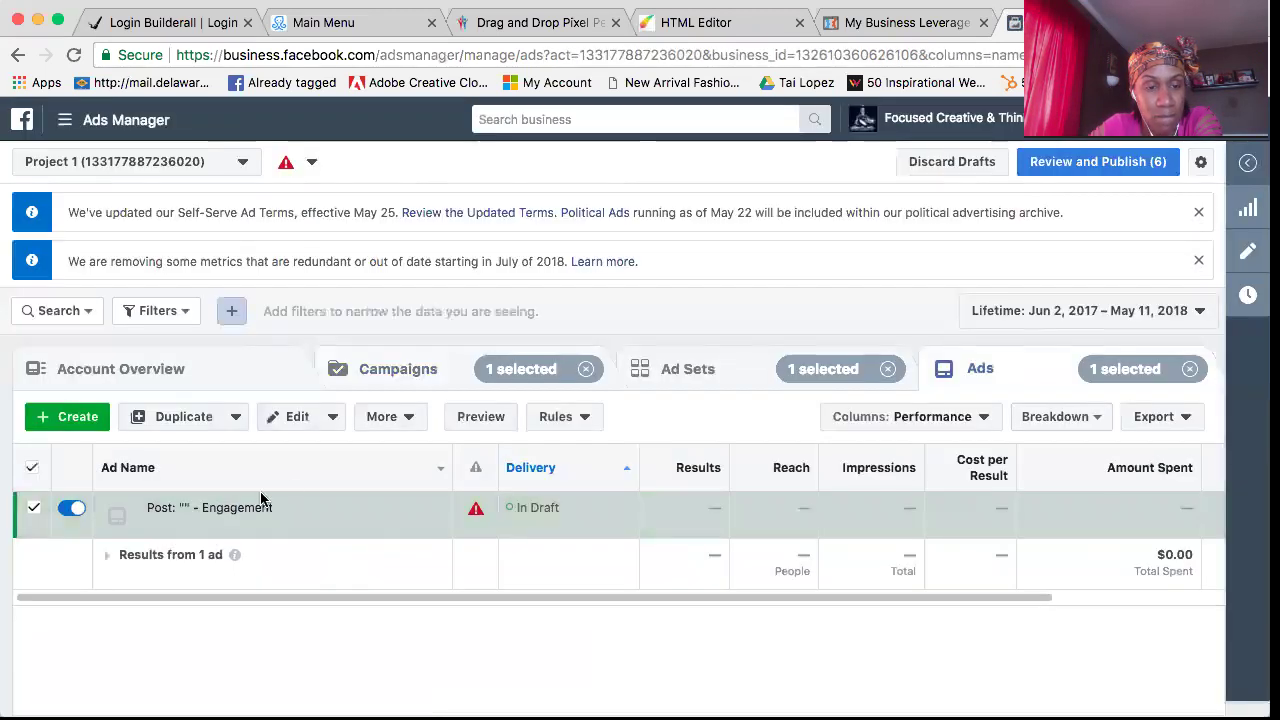
pyautogui.click(38, 511)
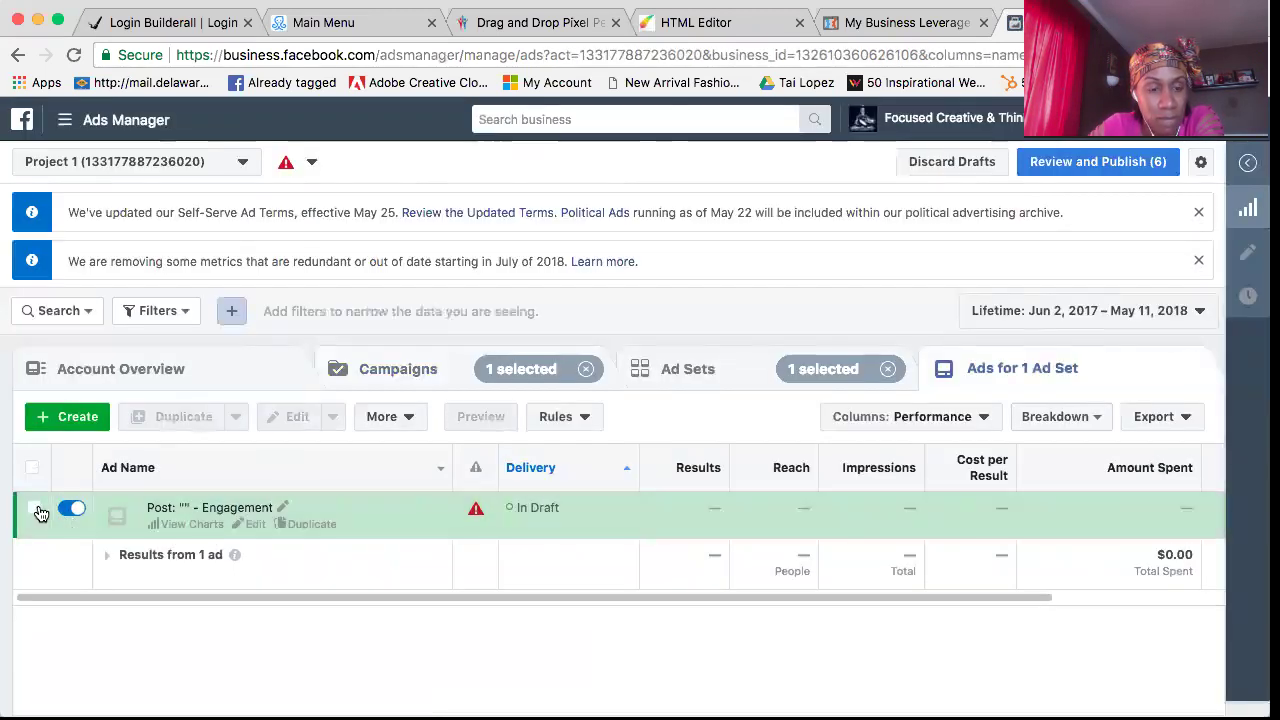
# Check the objective options in the NDI 1 engagement campaign's settings, keeping Post engagement, and close them without publishing
pyautogui.click(378, 377)
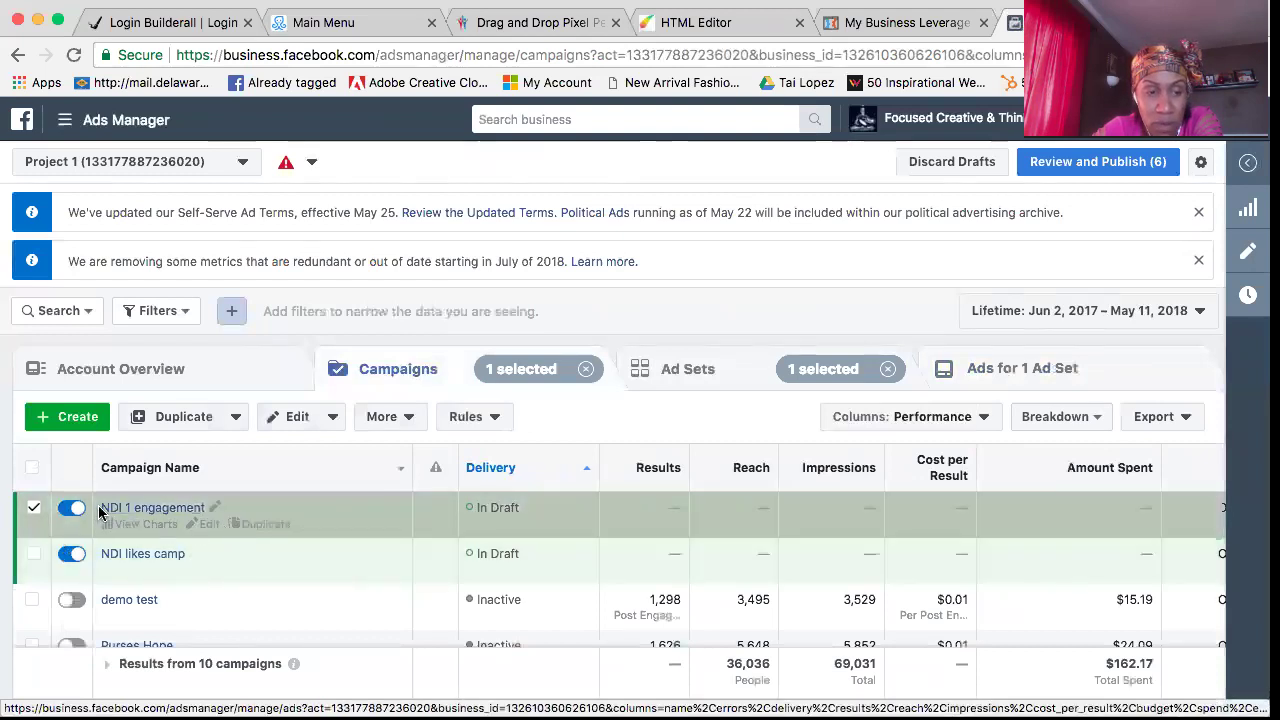
pyautogui.click(400, 467)
pyautogui.click(225, 481)
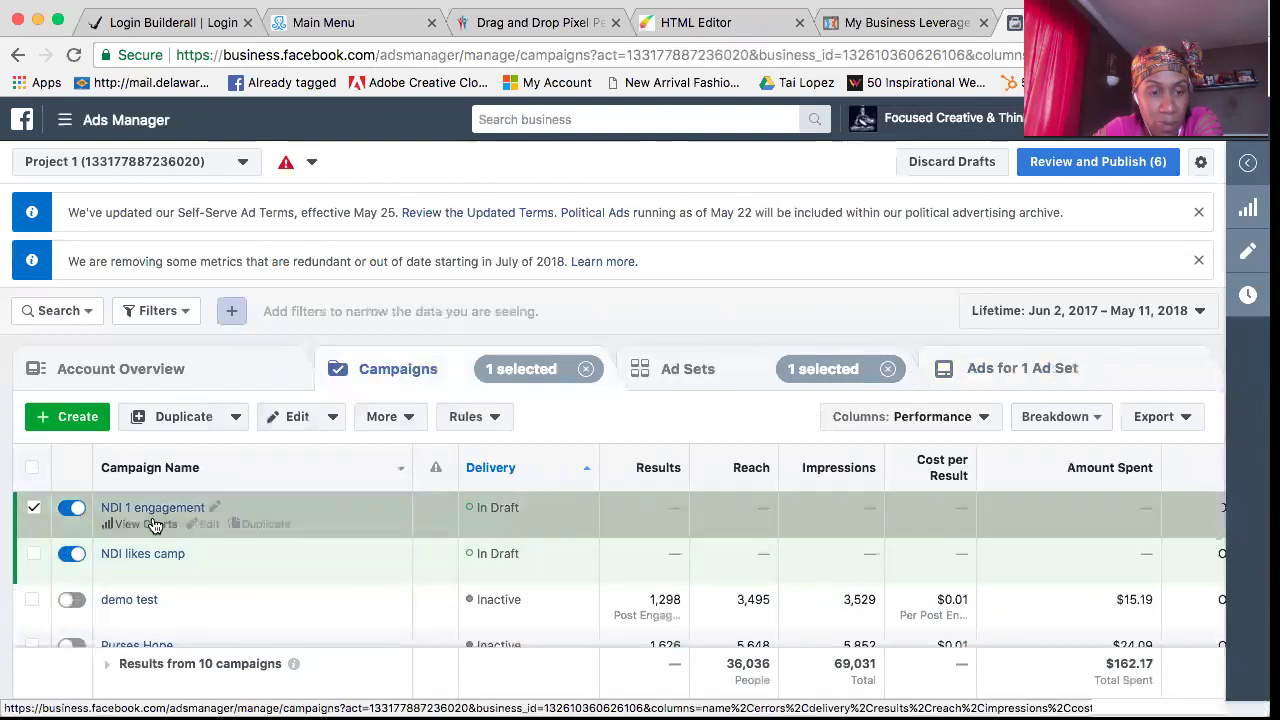
pyautogui.click(196, 525)
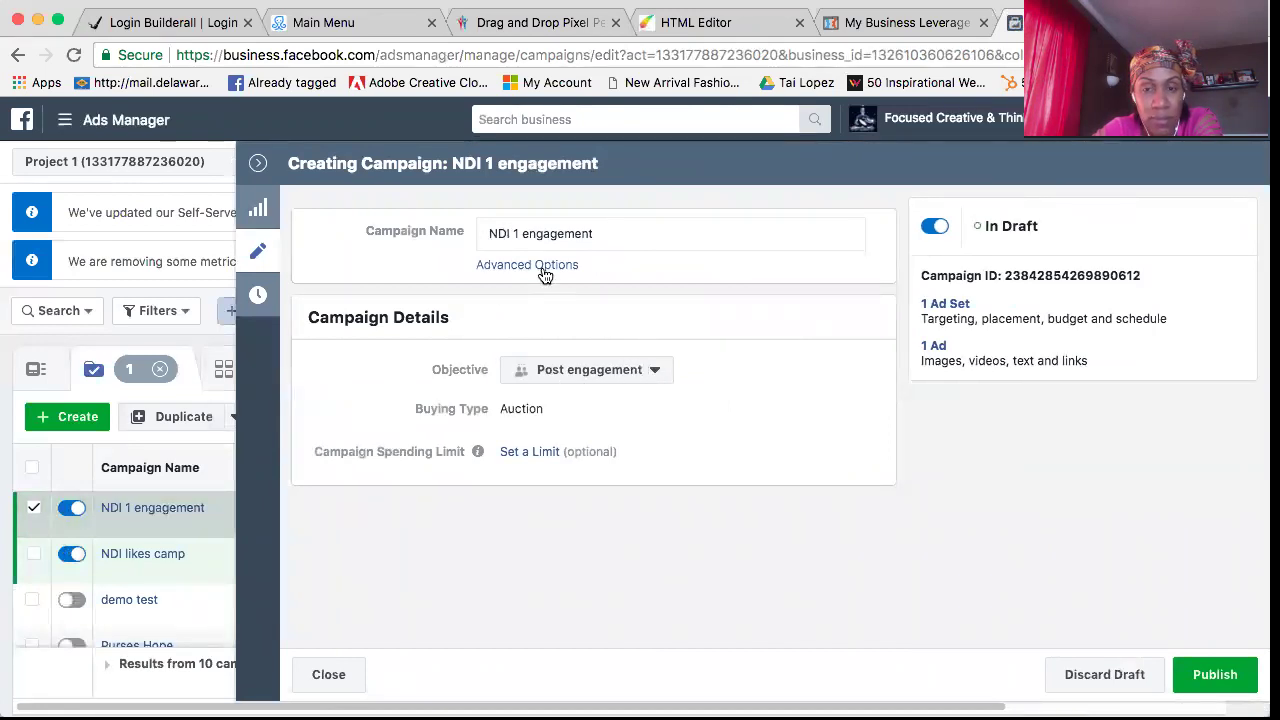
pyautogui.click(651, 374)
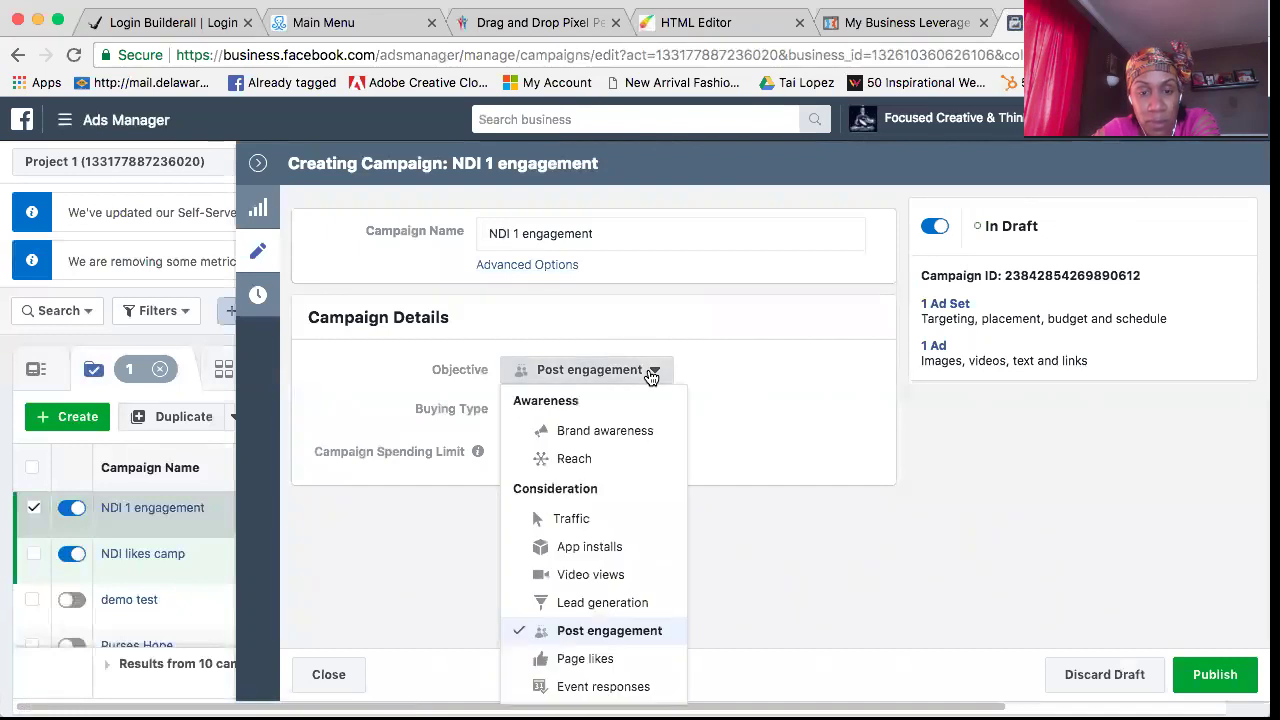
pyautogui.click(651, 374)
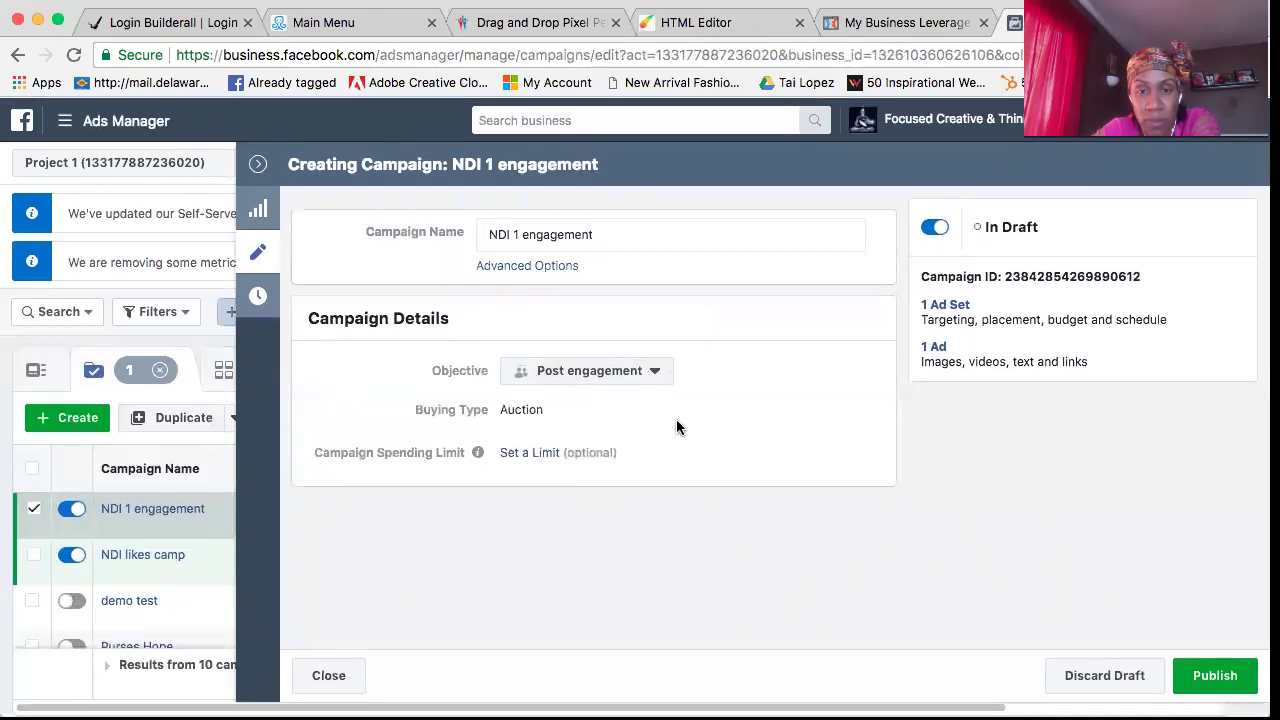
pyautogui.click(258, 163)
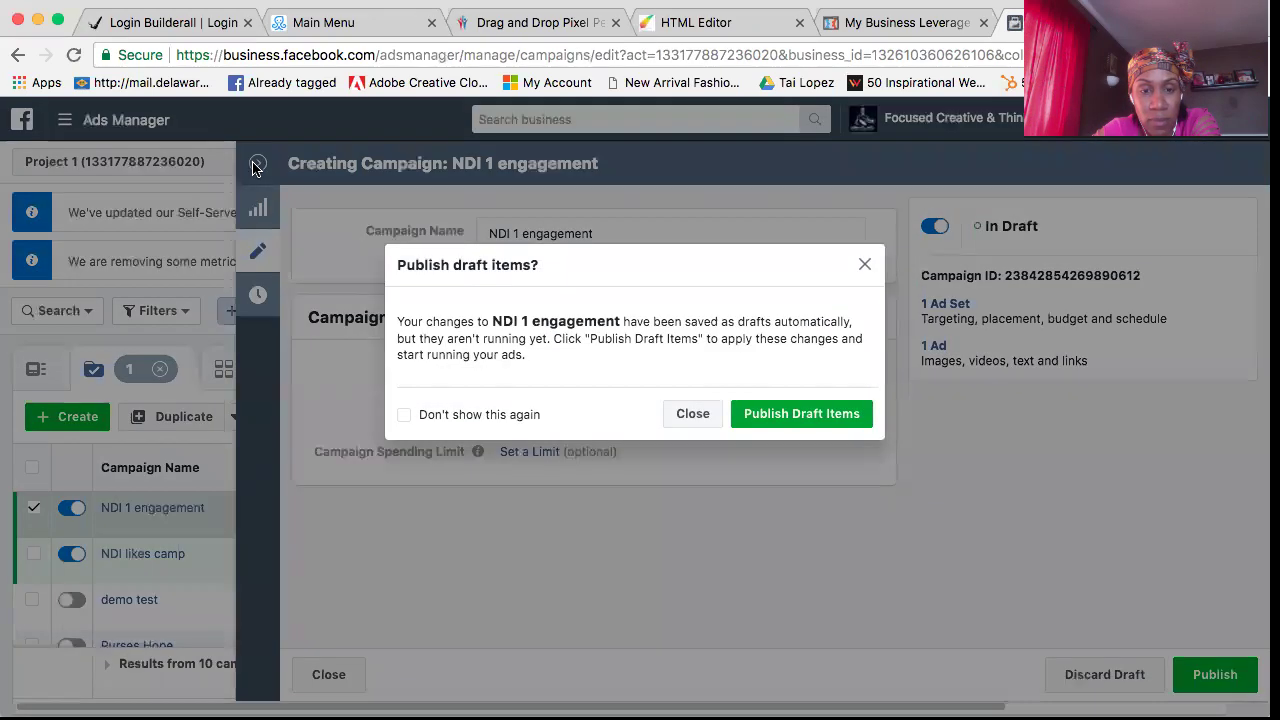
pyautogui.click(709, 413)
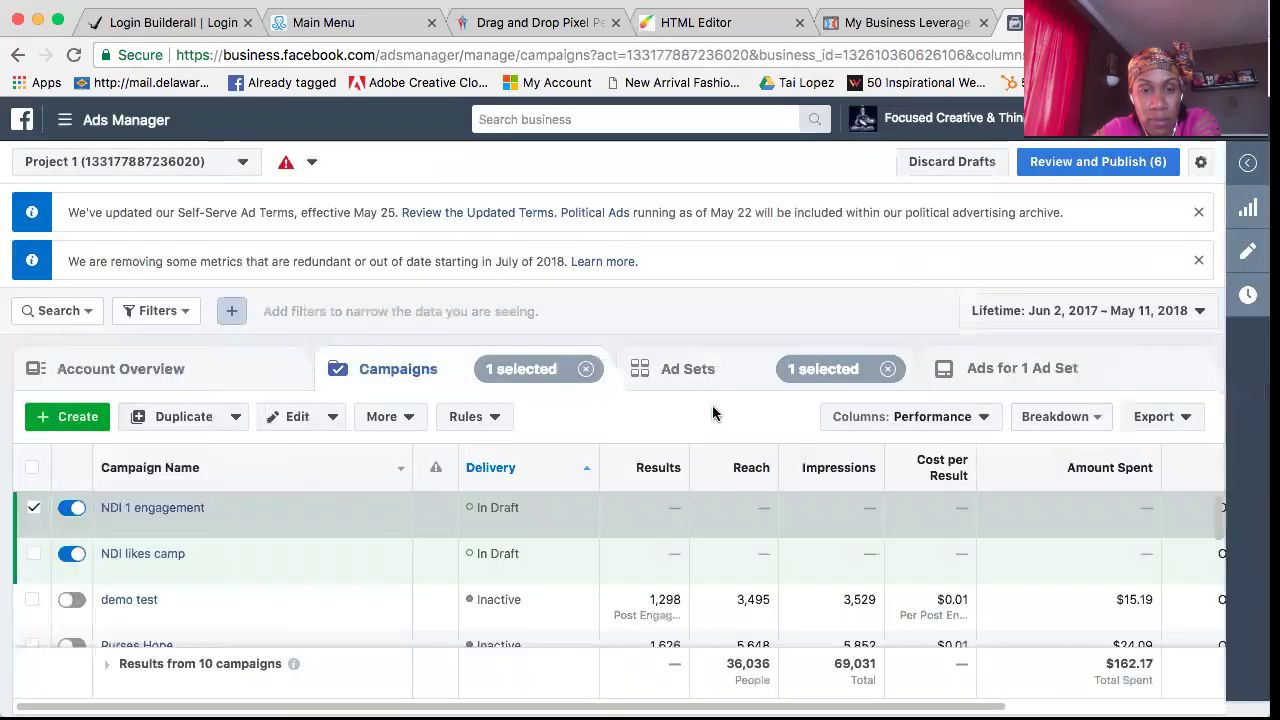
# Open the US - 25-45 ad set for editing and review its budget and schedule
pyautogui.click(737, 372)
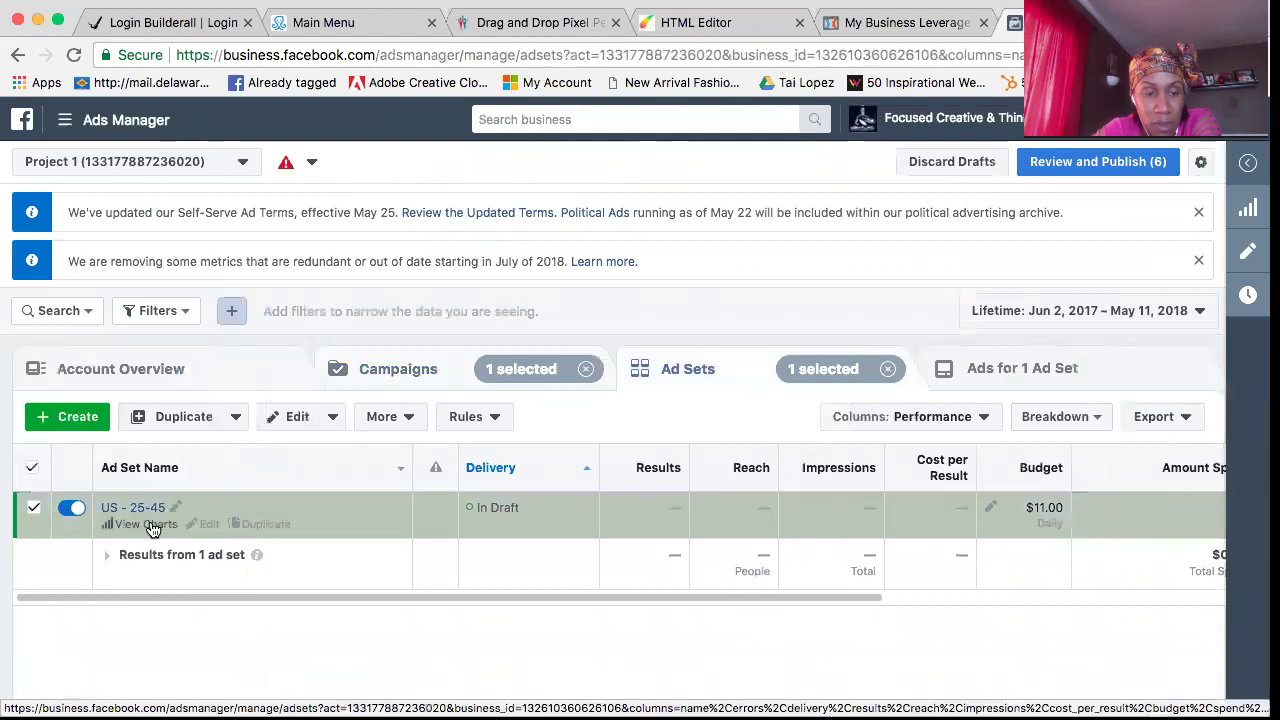
pyautogui.click(196, 528)
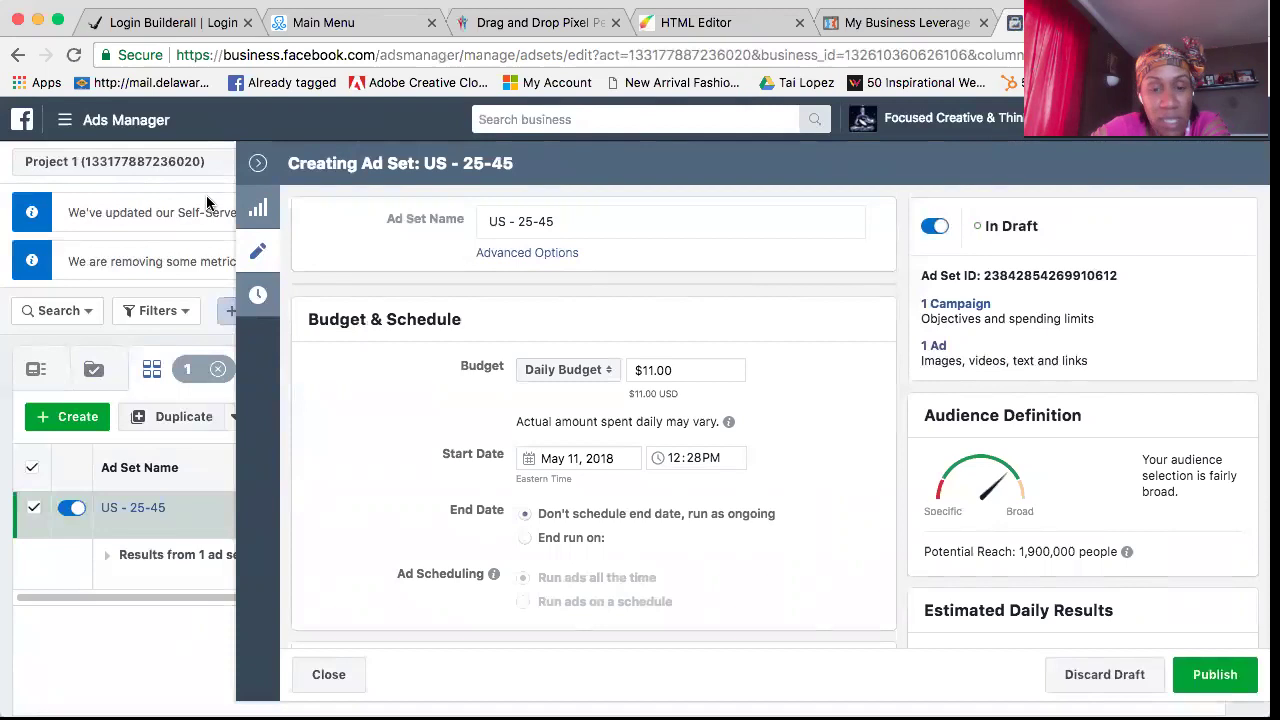
pyautogui.scroll(-3, 551, 410)
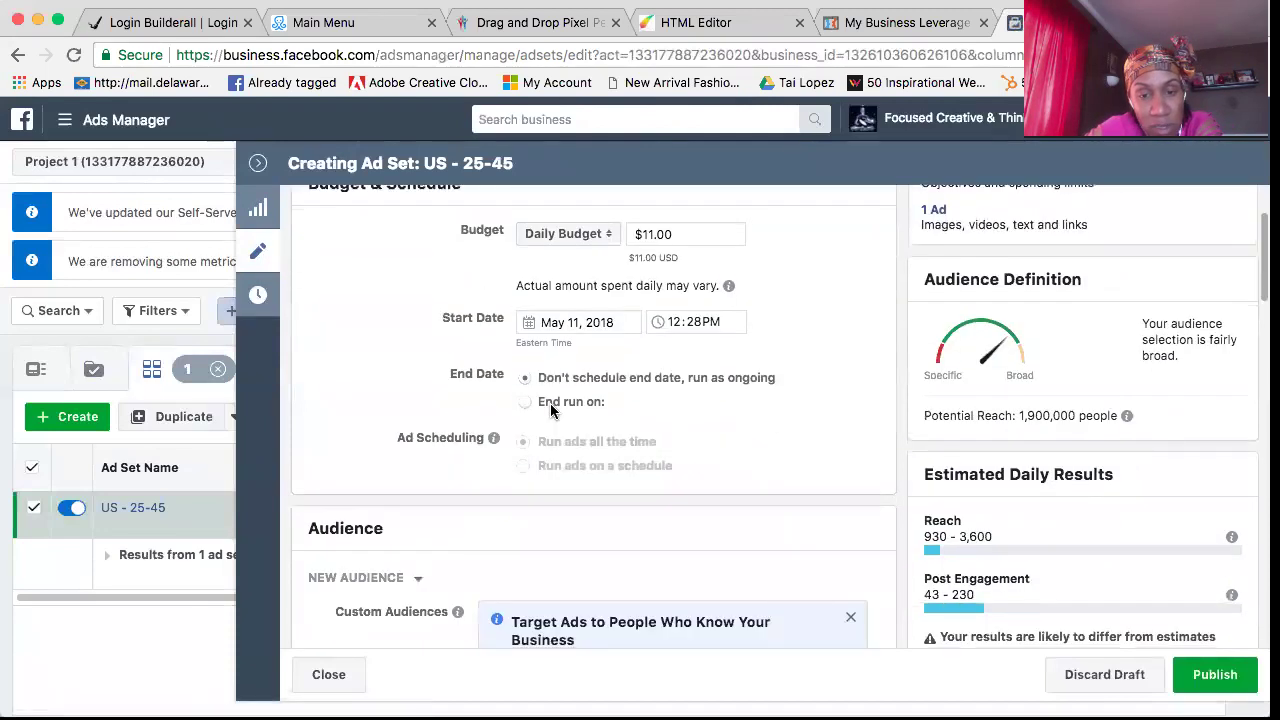
pyautogui.scroll(3, 551, 410)
pyautogui.scroll(-2, 551, 410)
pyautogui.scroll(-1, 551, 410)
pyautogui.scroll(4, 551, 410)
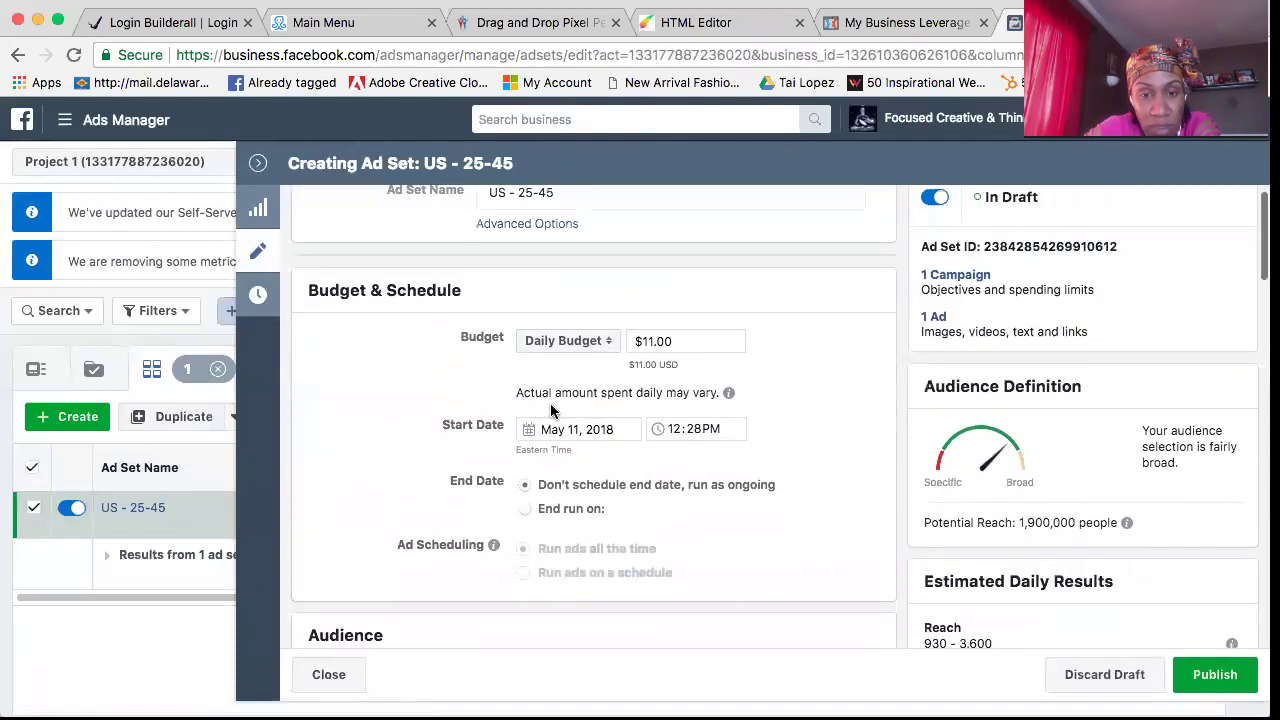
pyautogui.scroll(-6, 551, 410)
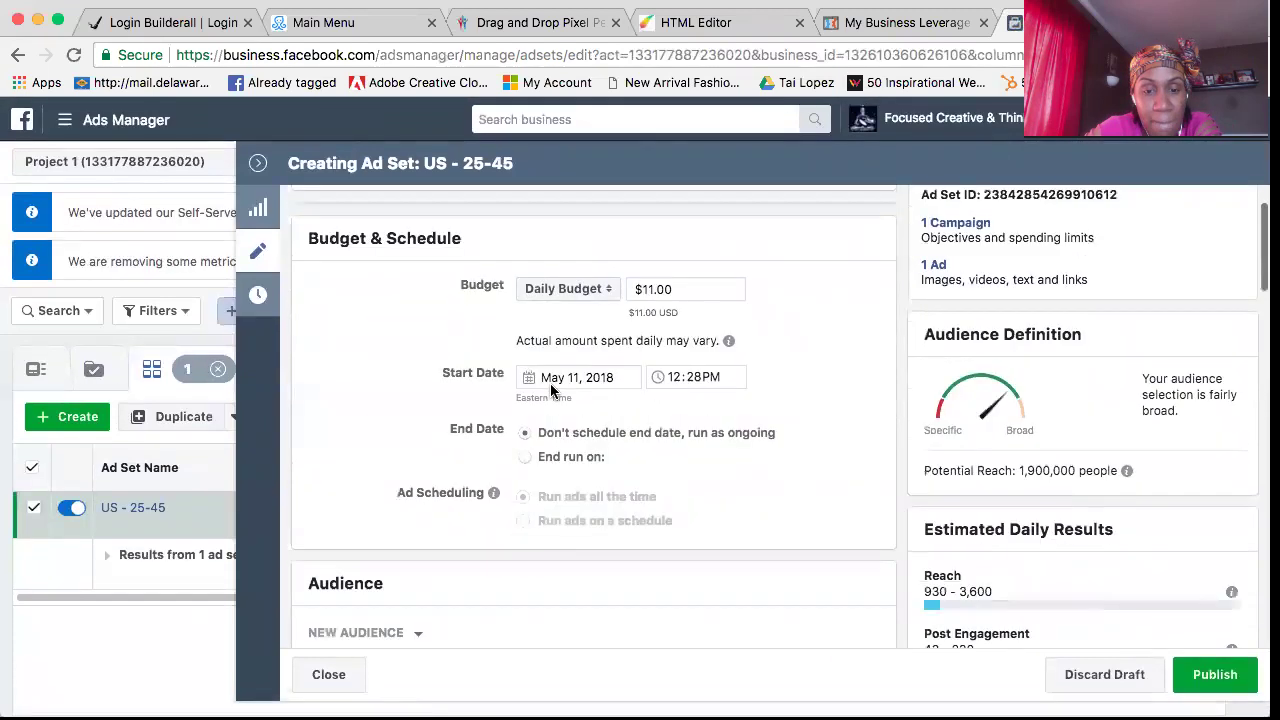
pyautogui.scroll(5, 551, 390)
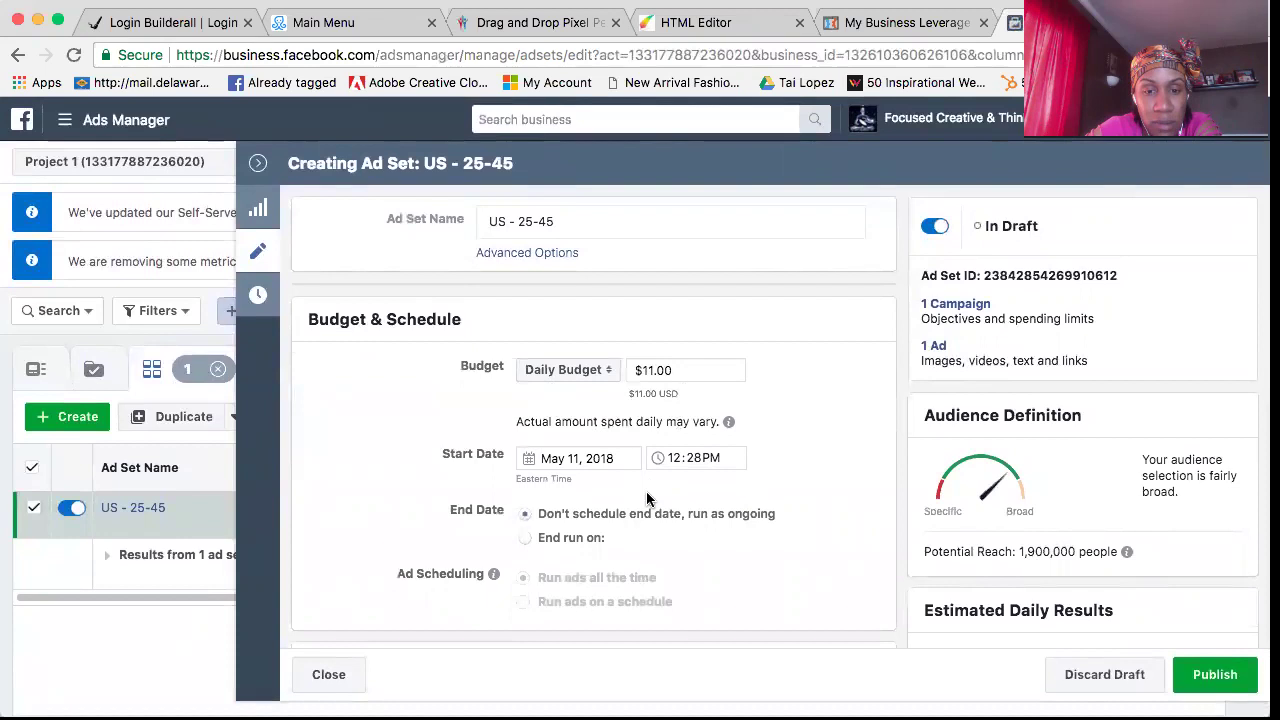
# Search for an interest to include in the first detailed-targeting group, trying "Neop" and "Nepleon"
pyautogui.scroll(-1, 679, 469)
pyautogui.scroll(-10, 679, 469)
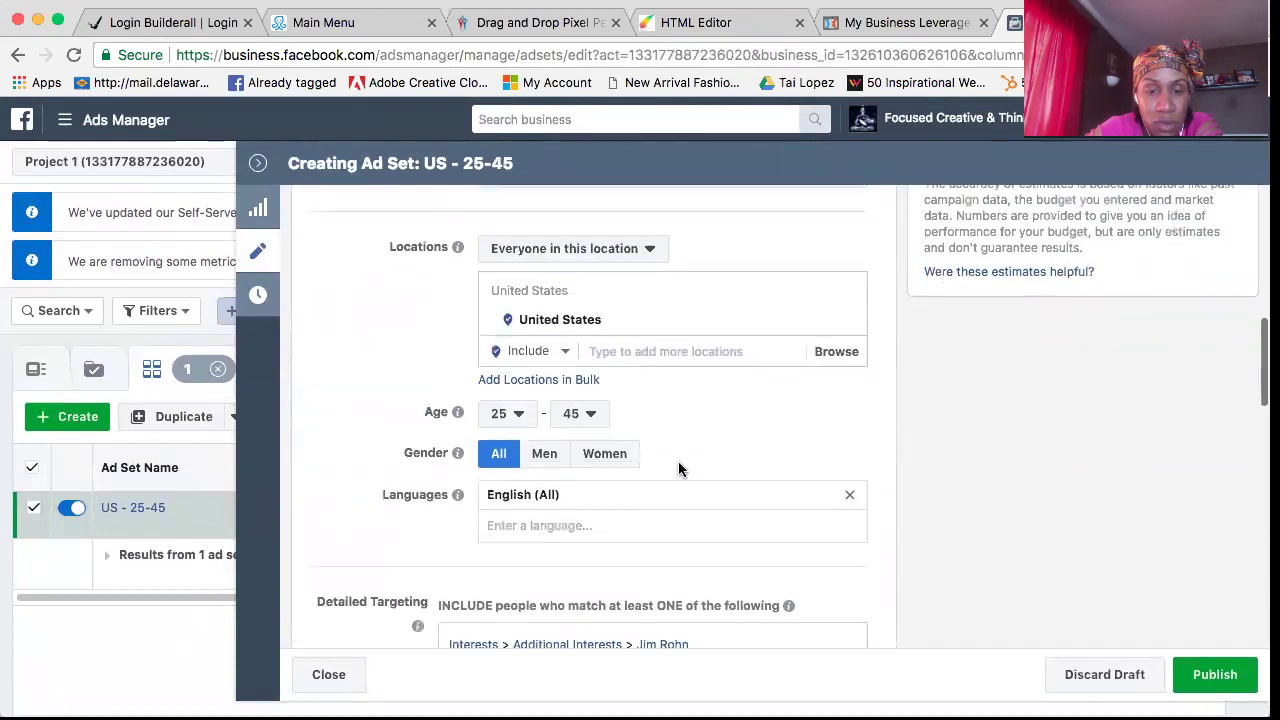
pyautogui.scroll(-3, 679, 469)
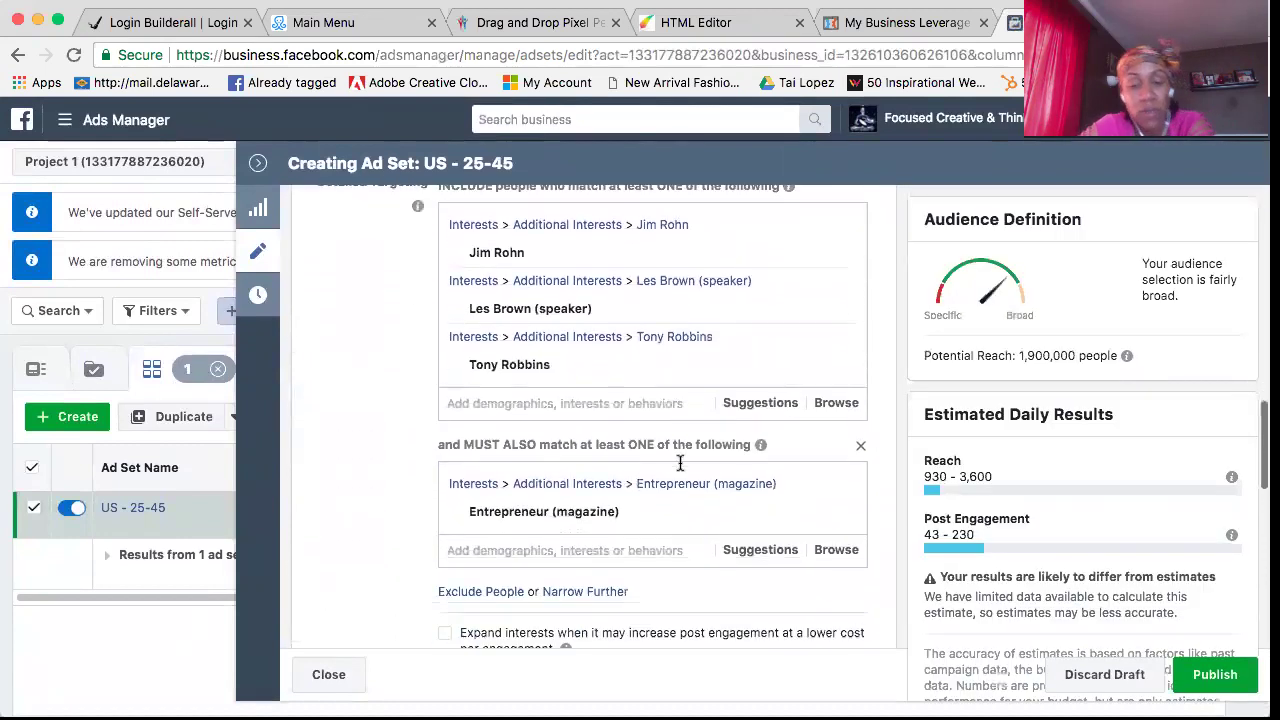
pyautogui.click(626, 538)
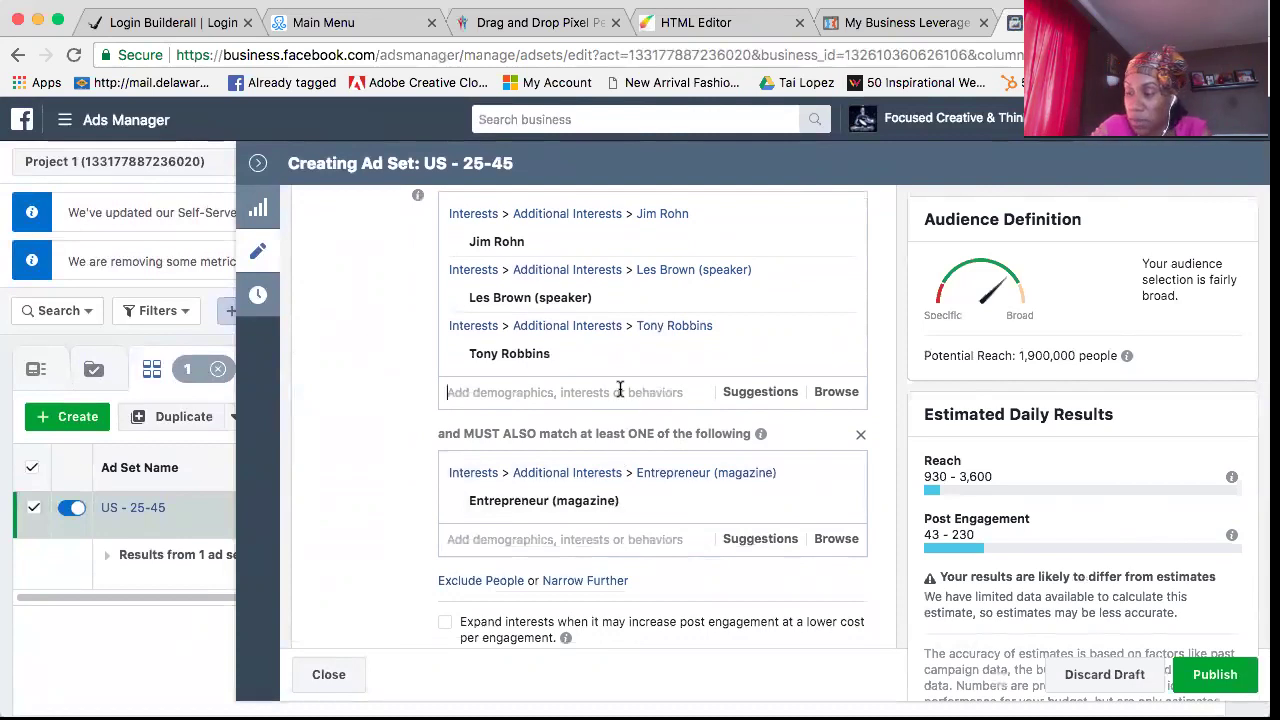
pyautogui.write('N')
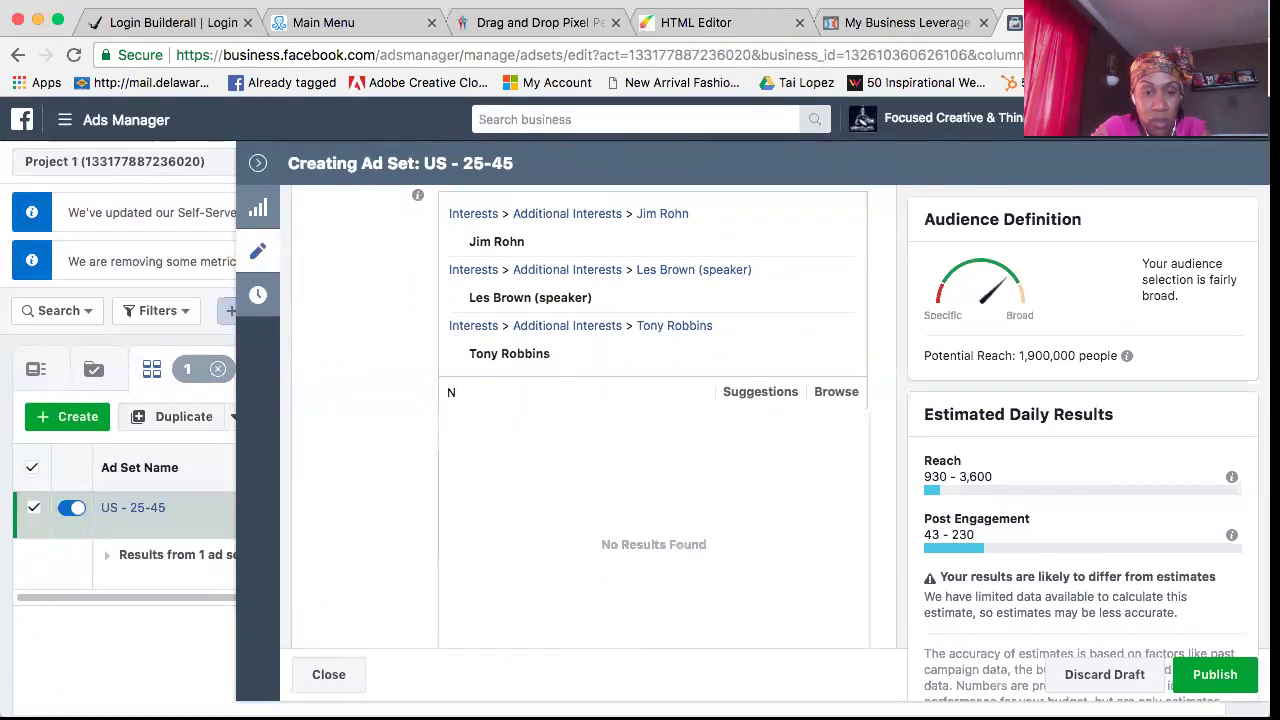
pyautogui.write('eo')
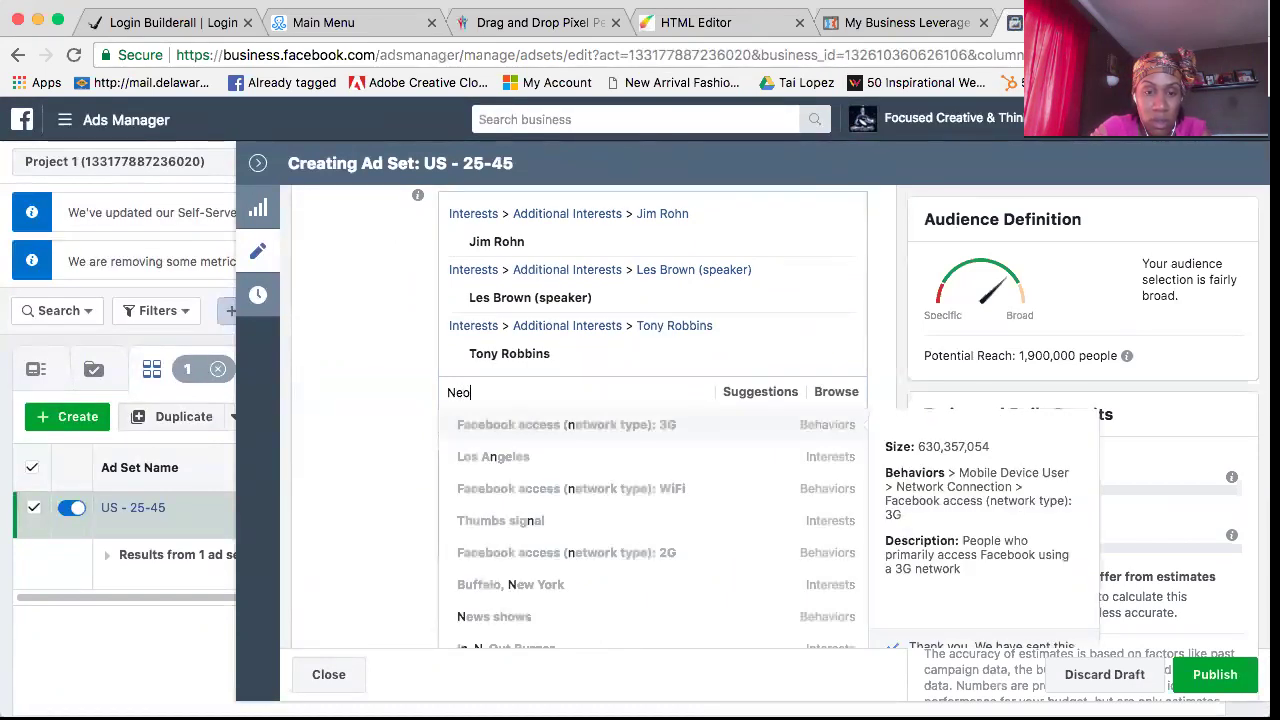
pyautogui.write('p')
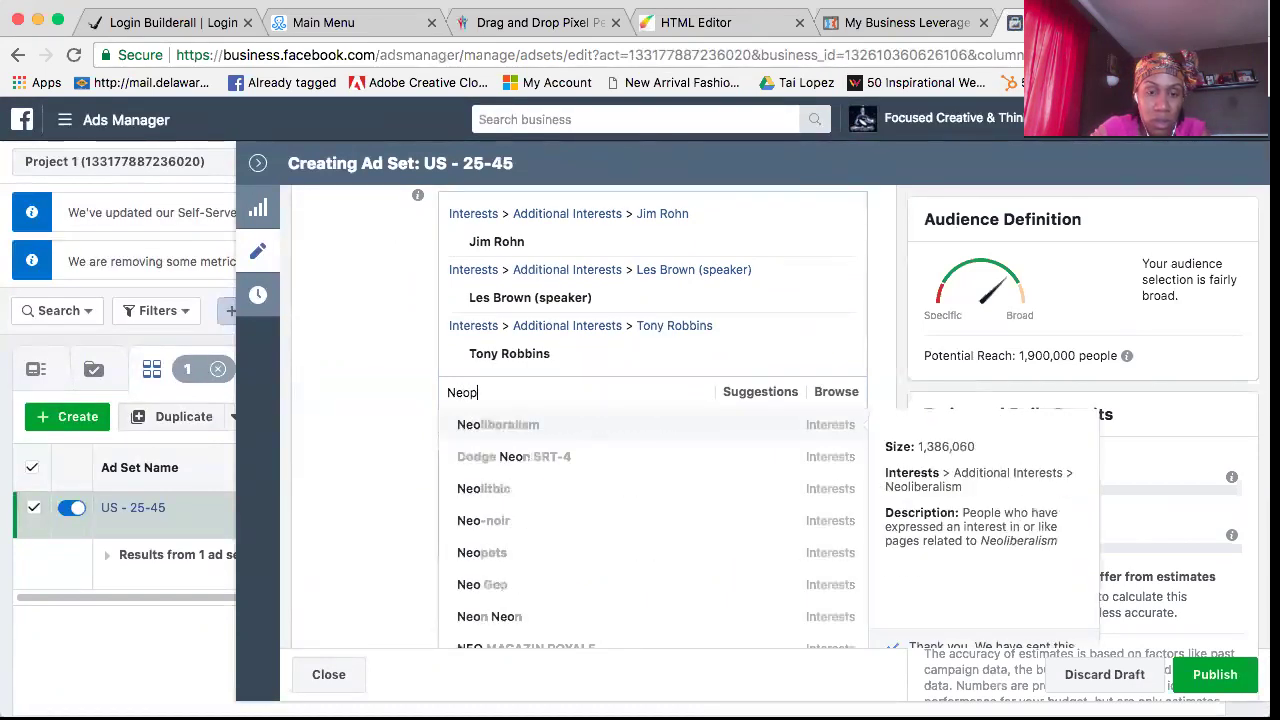
pyautogui.press('BackSpace')
pyautogui.press('BackSpace')
pyautogui.press('BackSpace')
pyautogui.write('ep')
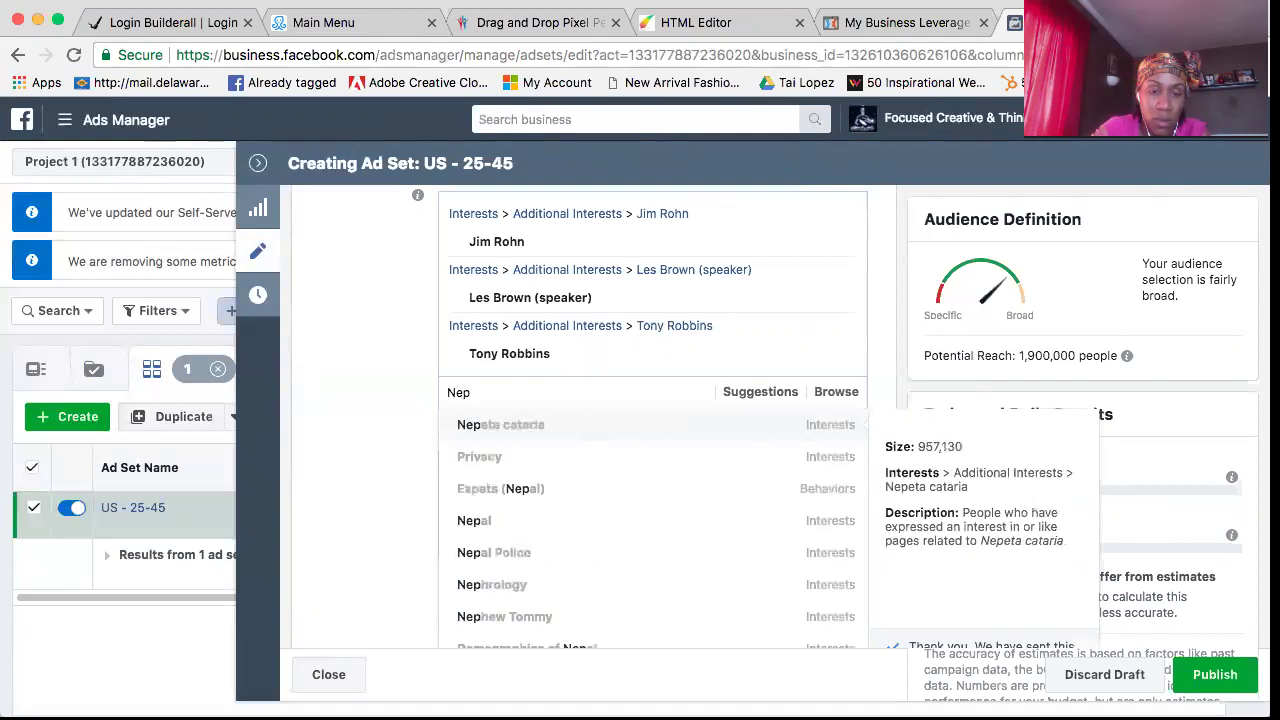
pyautogui.write('leon')
pyautogui.press('BackSpace')
pyautogui.press('BackSpace')
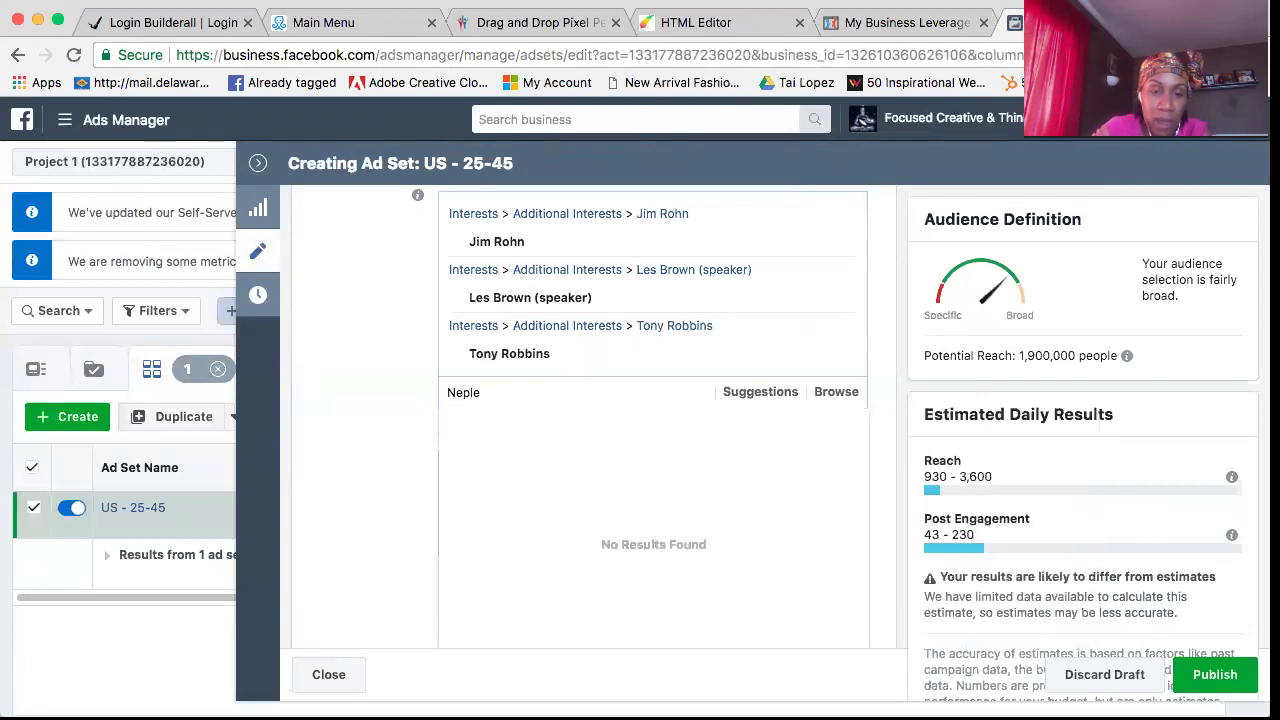
# Retry the interest search in the first targeting group with the spellings "Nap" and "Naoplean", clearing back to "N"
pyautogui.write('ap')
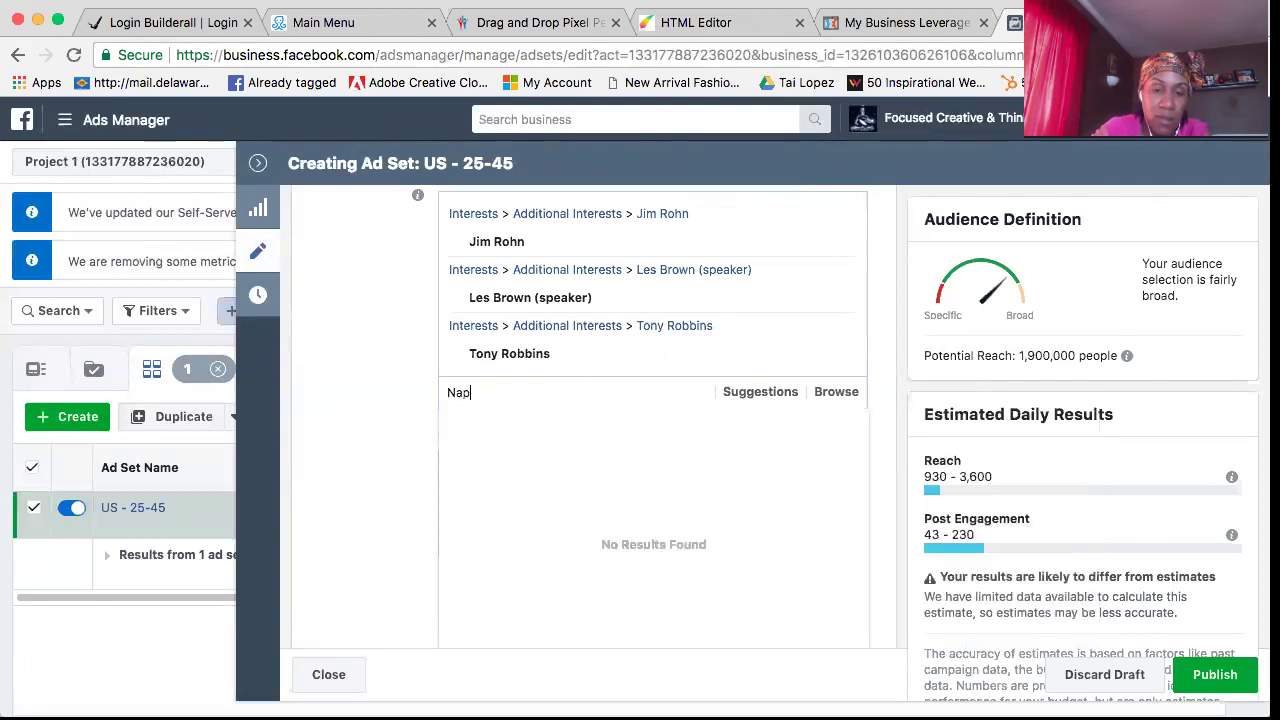
pyautogui.write('l')
pyautogui.press('BackSpace')
pyautogui.write('ol')
pyautogui.press('BackSpace')
pyautogui.write('plean')
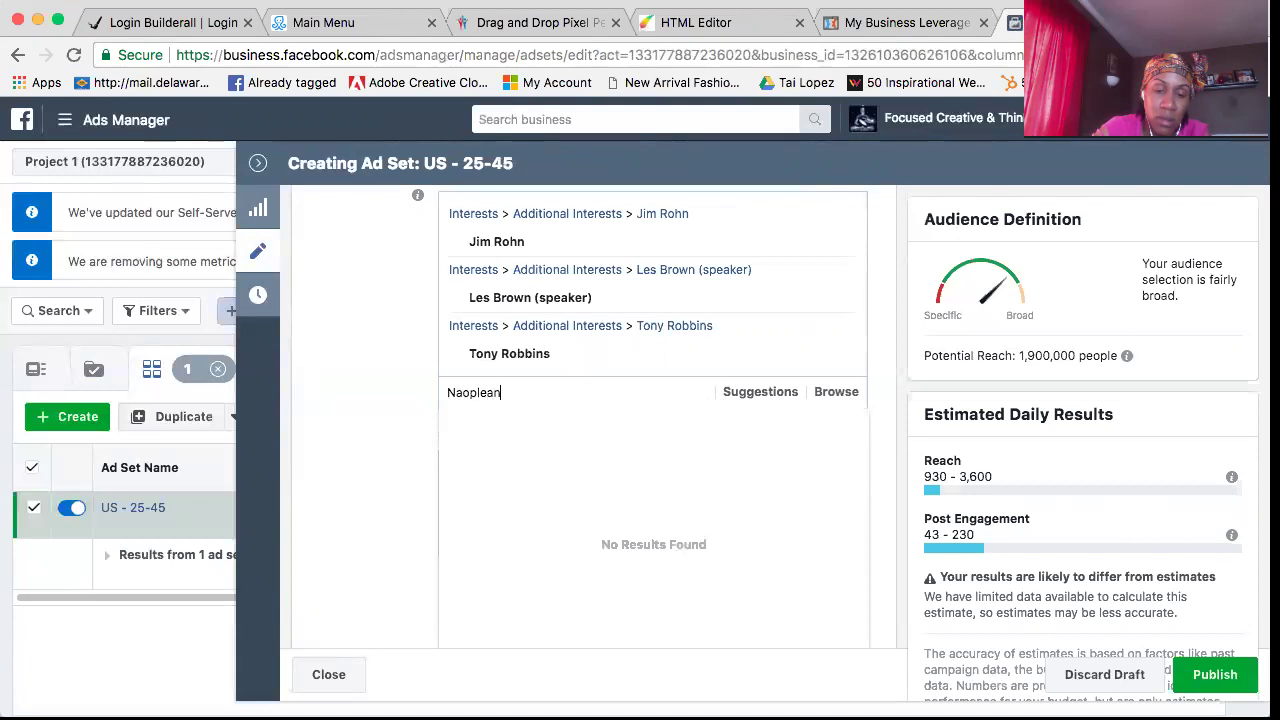
pyautogui.press('BackSpace')
pyautogui.press('BackSpace')
pyautogui.press('BackSpace')
pyautogui.press('BackSpace')
pyautogui.press('BackSpace')
pyautogui.press('BackSpace')
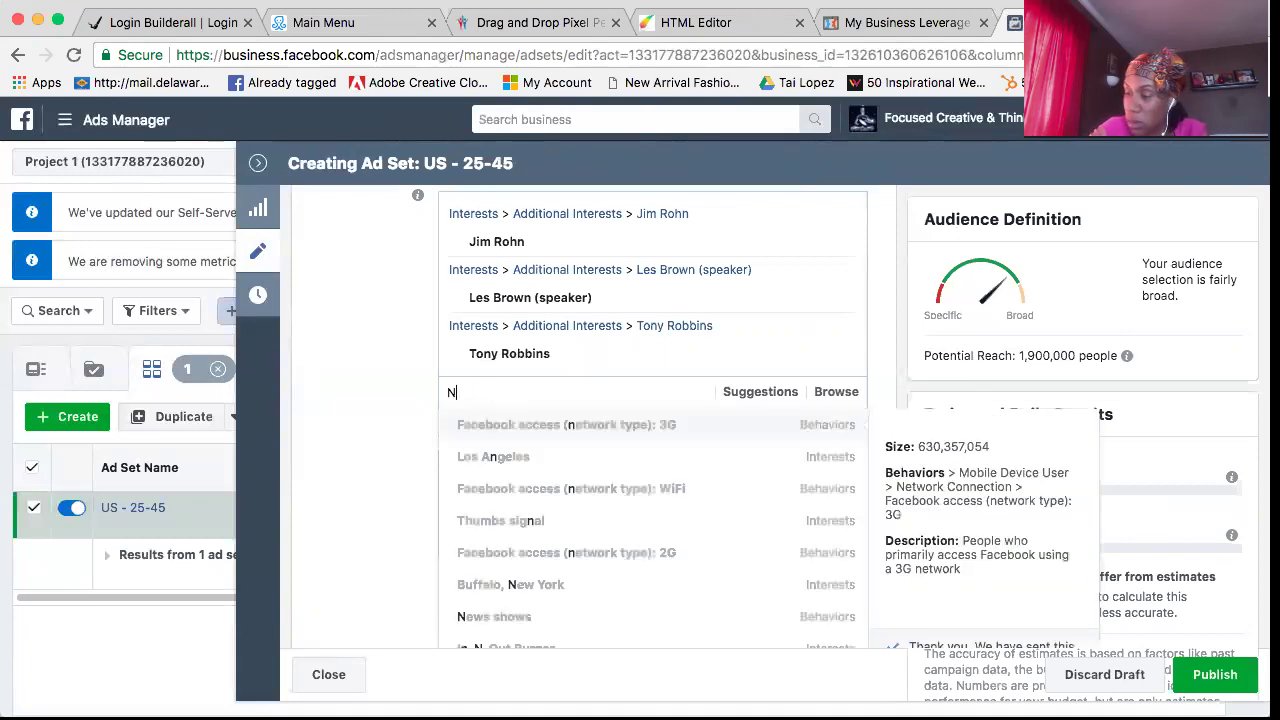
# Search the first detailed-targeting group for an interest using the spellings "Neop", "Neoplean" and "Neopleon"
pyautogui.write('eop')
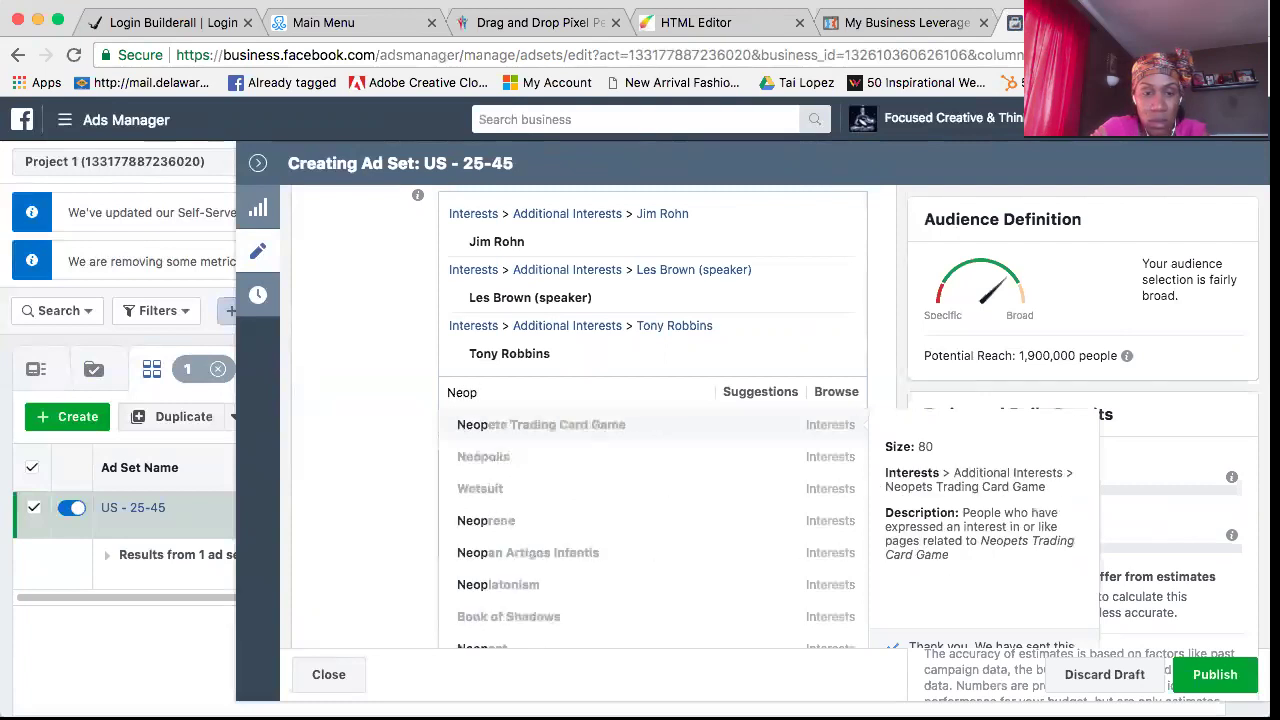
pyautogui.write('l')
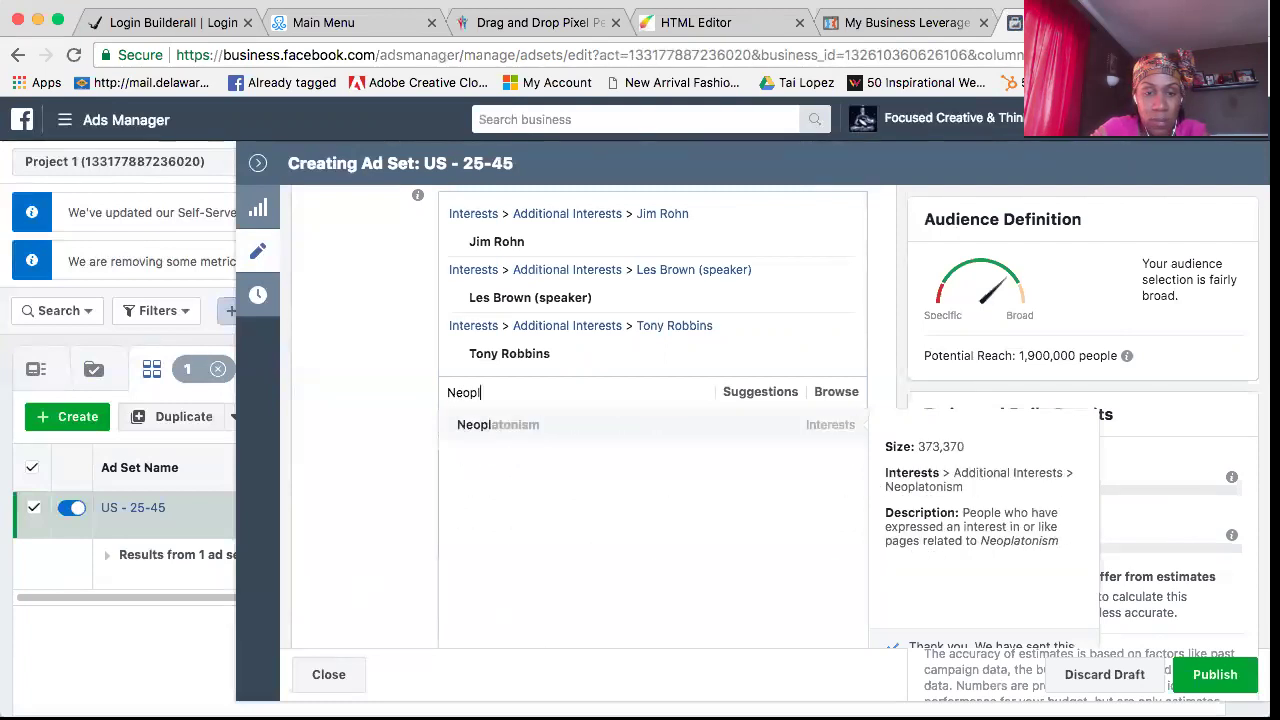
pyautogui.write('ean H')
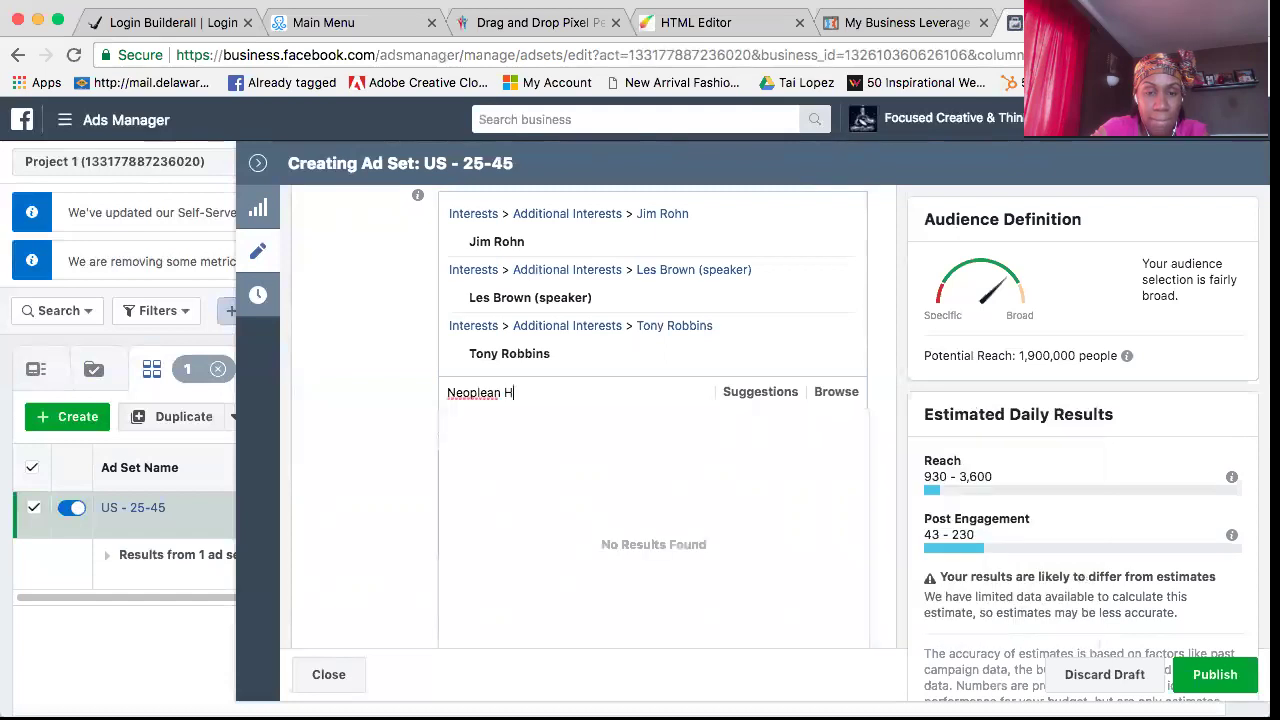
pyautogui.press('BackSpace')
pyautogui.press('BackSpace')
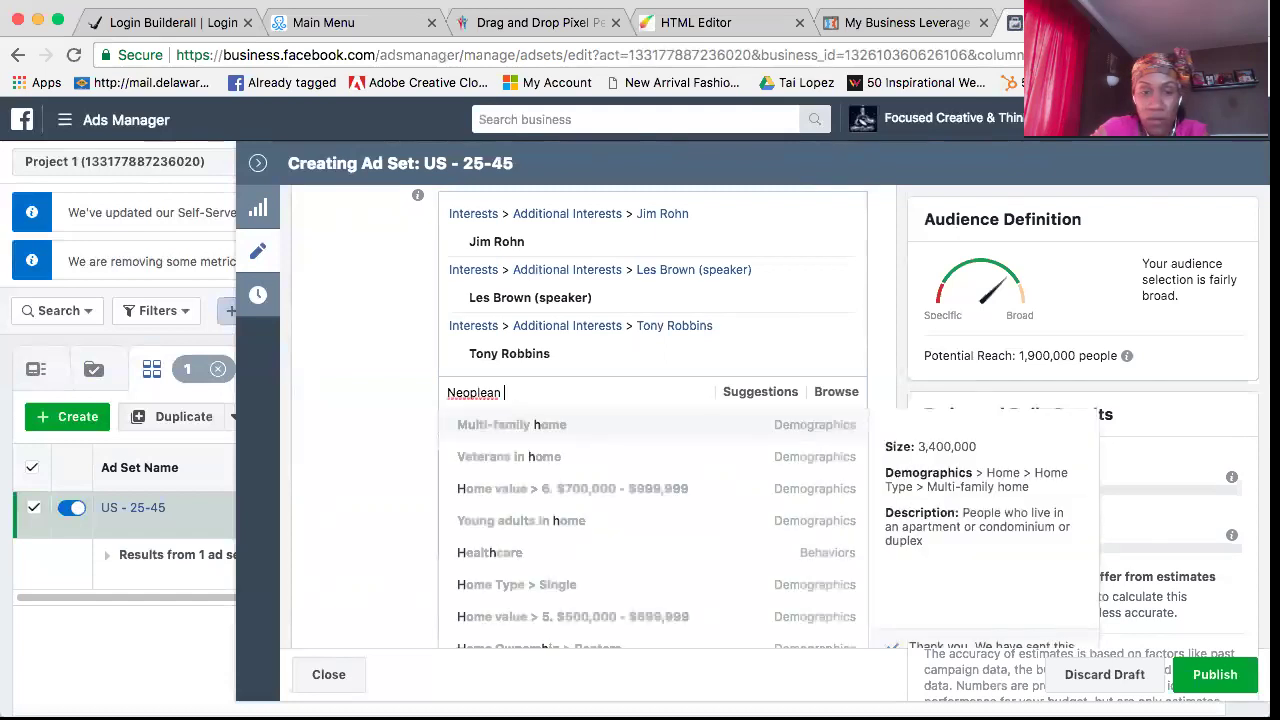
pyautogui.write('e')
pyautogui.press('BackSpace')
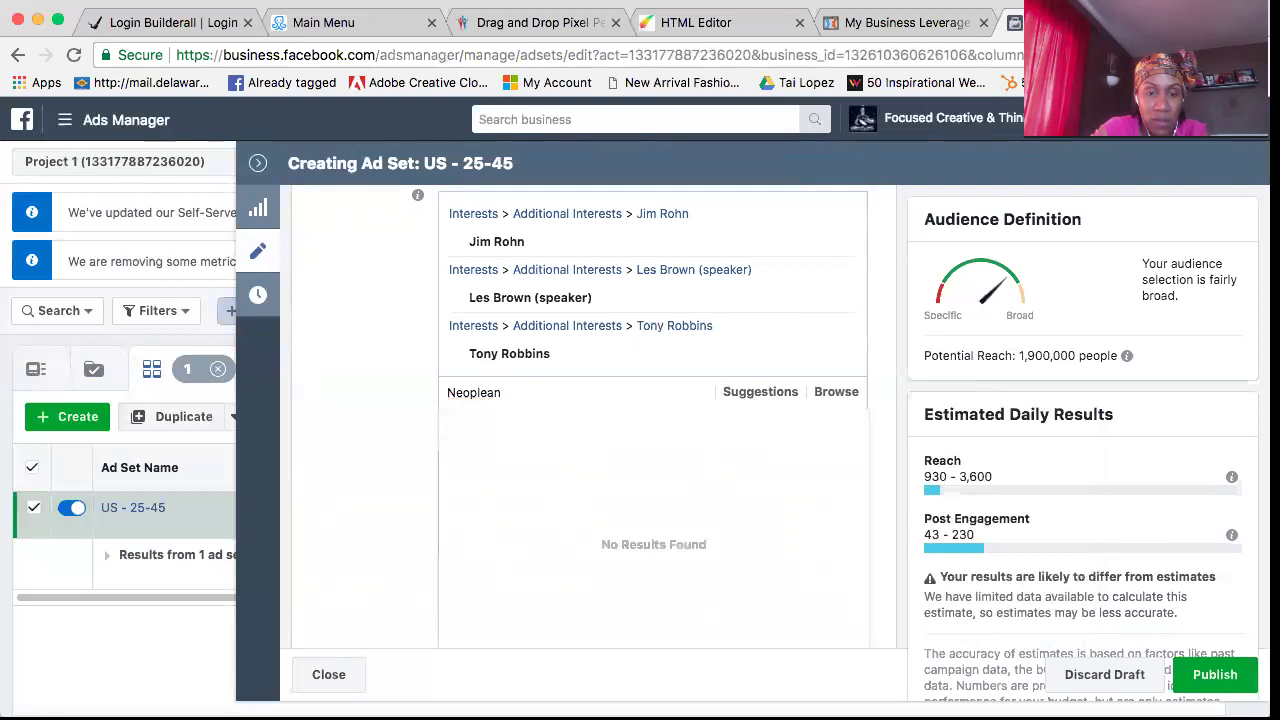
pyautogui.press('BackSpace')
pyautogui.press('BackSpace')
pyautogui.write('on')
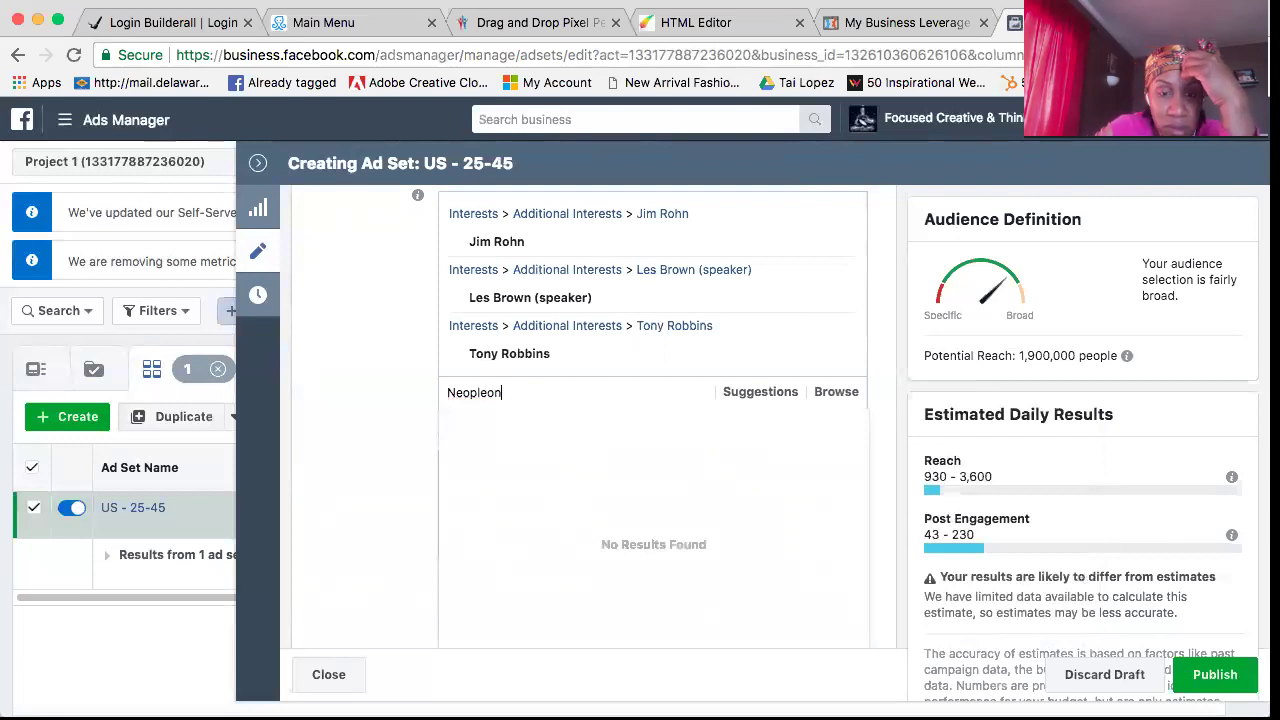
# Retry the interest search in the first targeting group with the spellings "Neopoli" and "Neopoleon"
pyautogui.press('BackSpace')
pyautogui.press('BackSpace')
pyautogui.press('BackSpace')
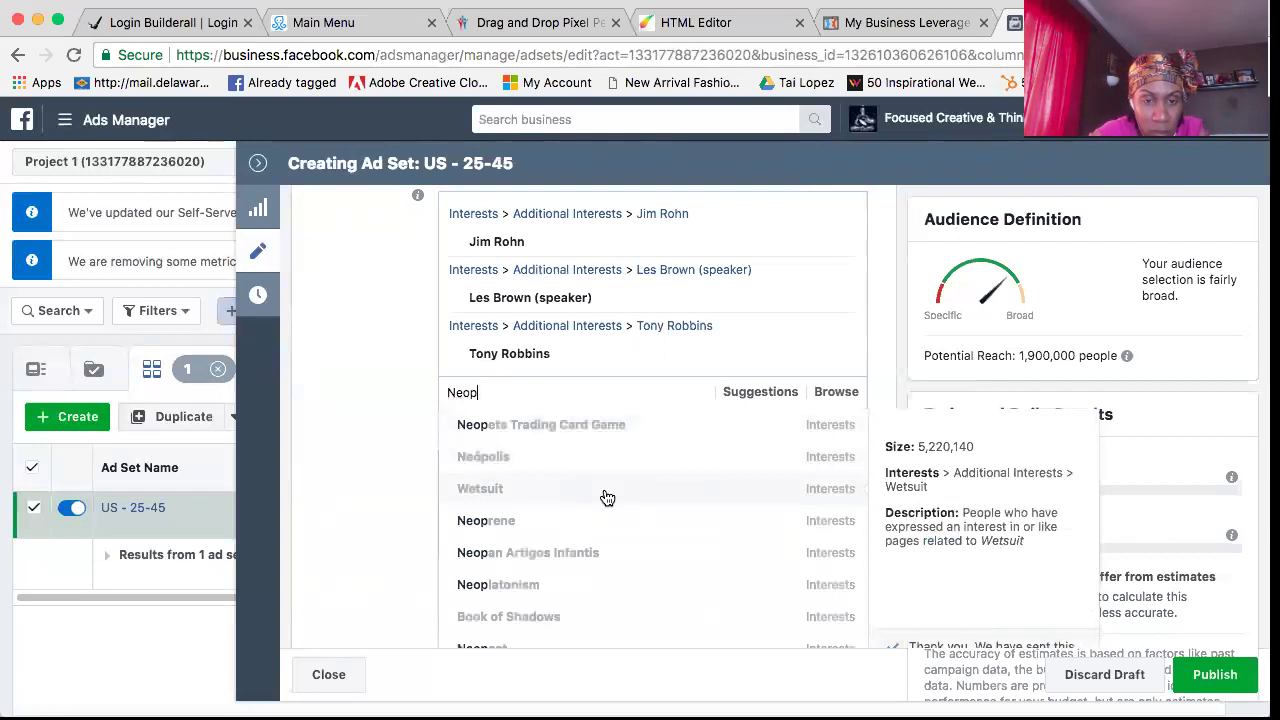
pyautogui.write('oli')
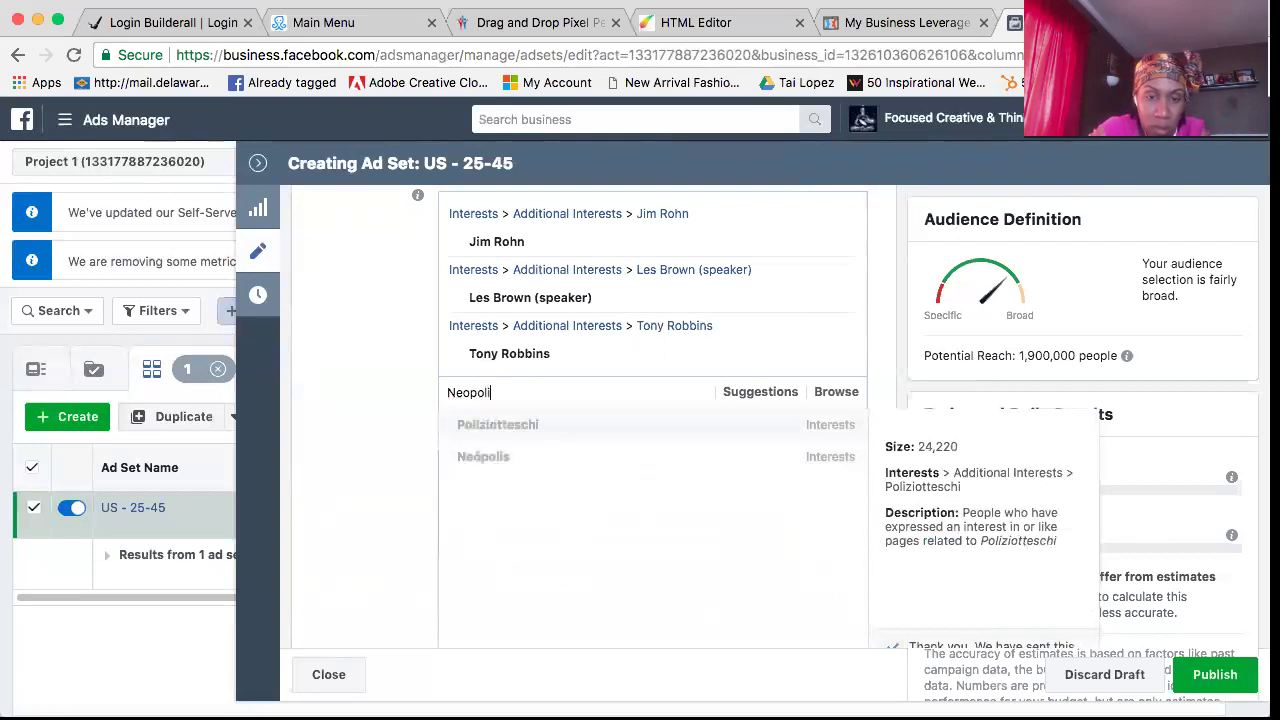
pyautogui.press('BackSpace')
pyautogui.write('eao')
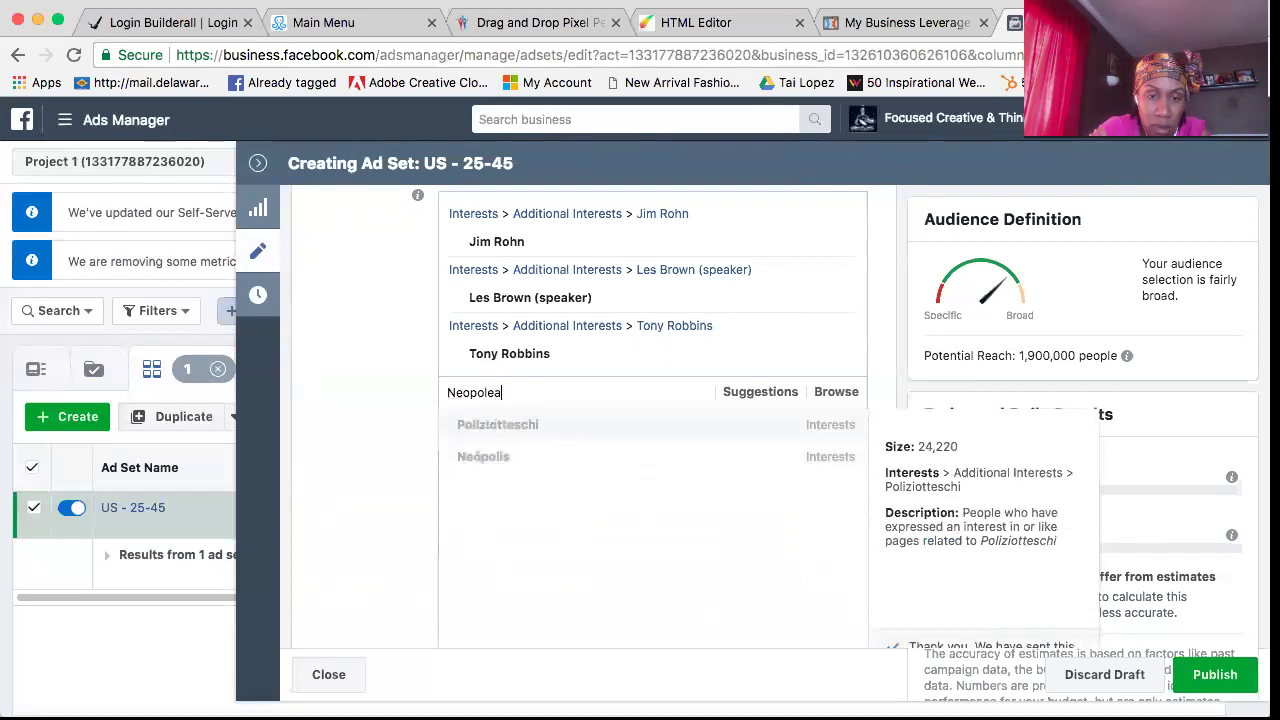
pyautogui.press('BackSpace')
pyautogui.press('BackSpace')
pyautogui.write('in')
pyautogui.press('BackSpace')
pyautogui.write('on')
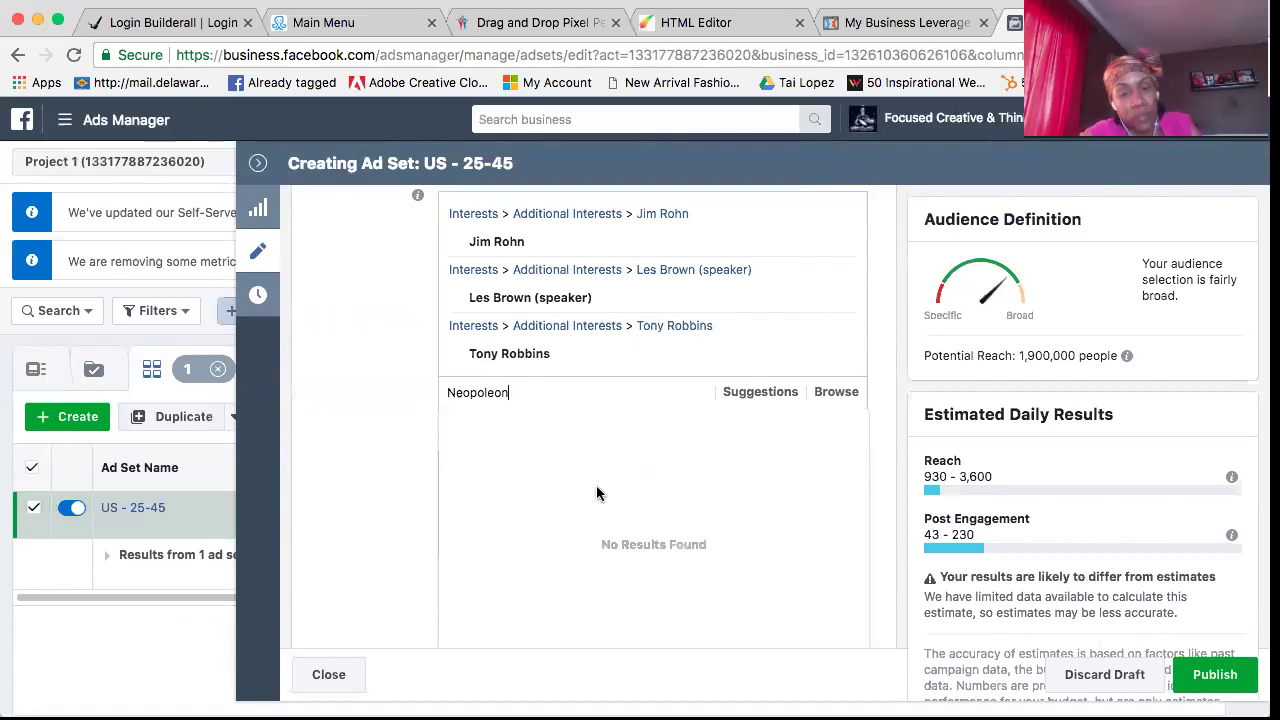
# Replace the interest search with the spellings "Nep" and "Nepol", and clear the search text
pyautogui.doubleClick(468, 393)
pyautogui.press('BackSpace')
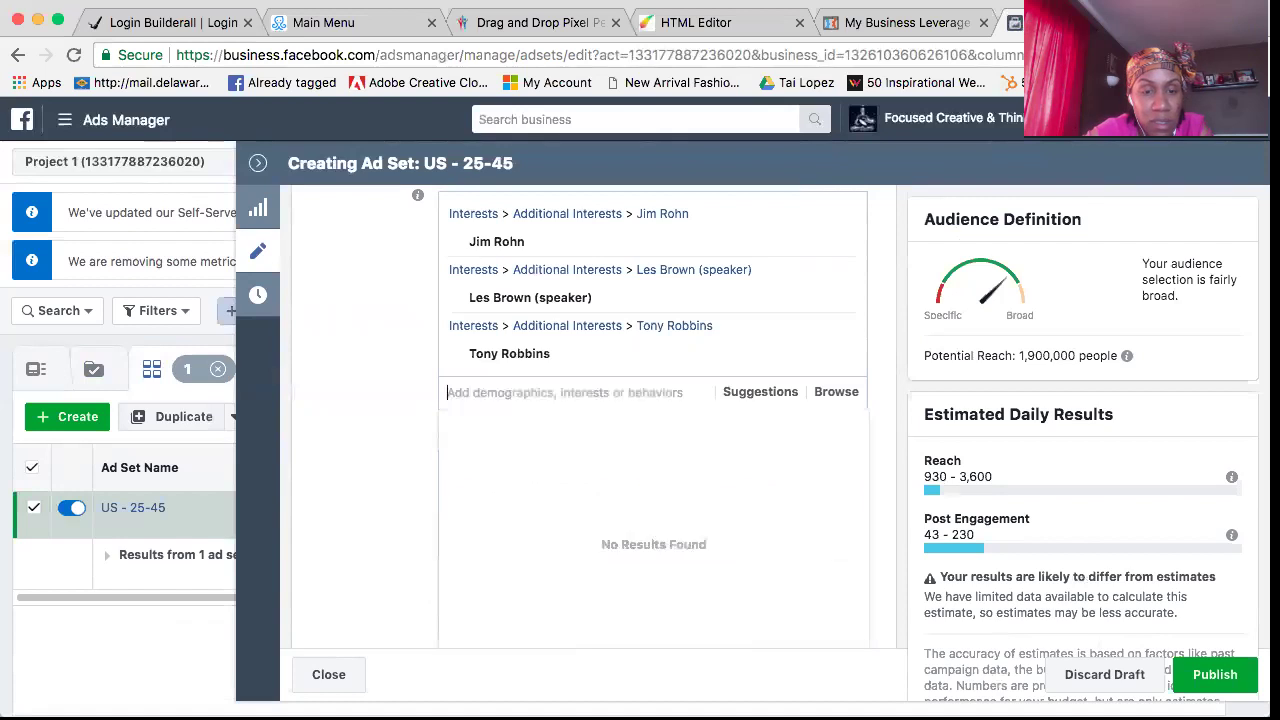
pyautogui.write('N')
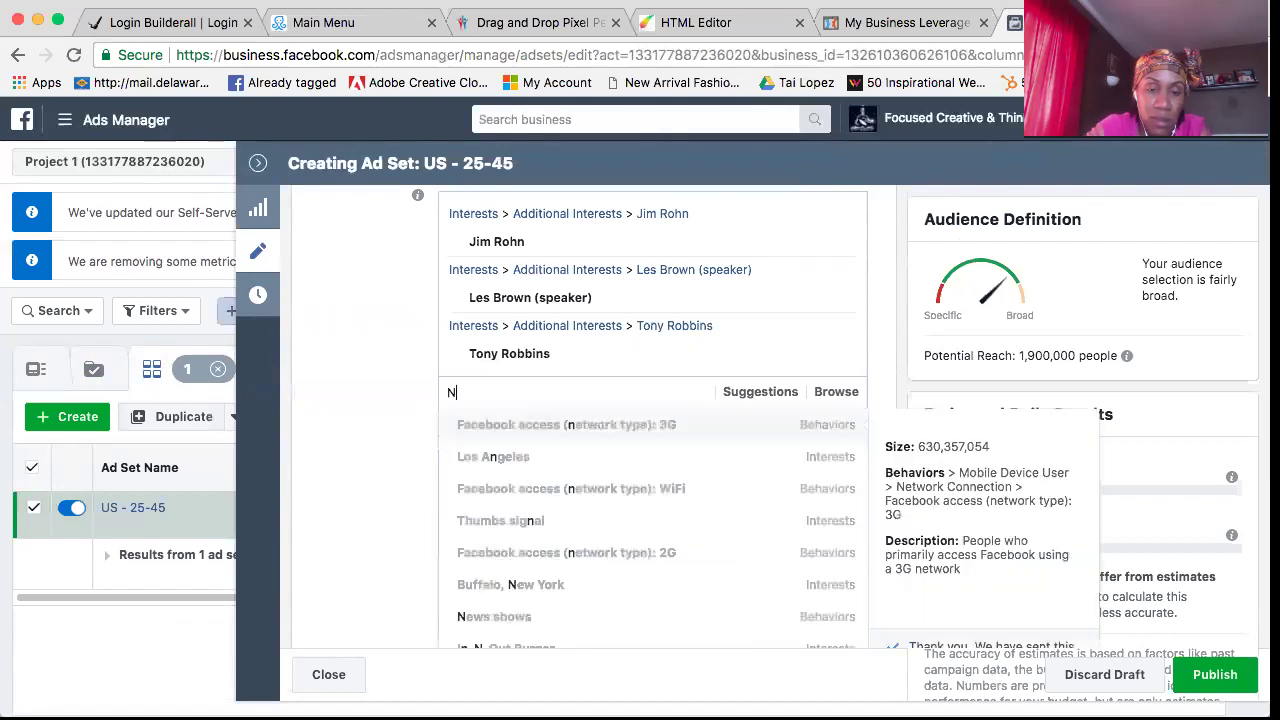
pyautogui.write('e')
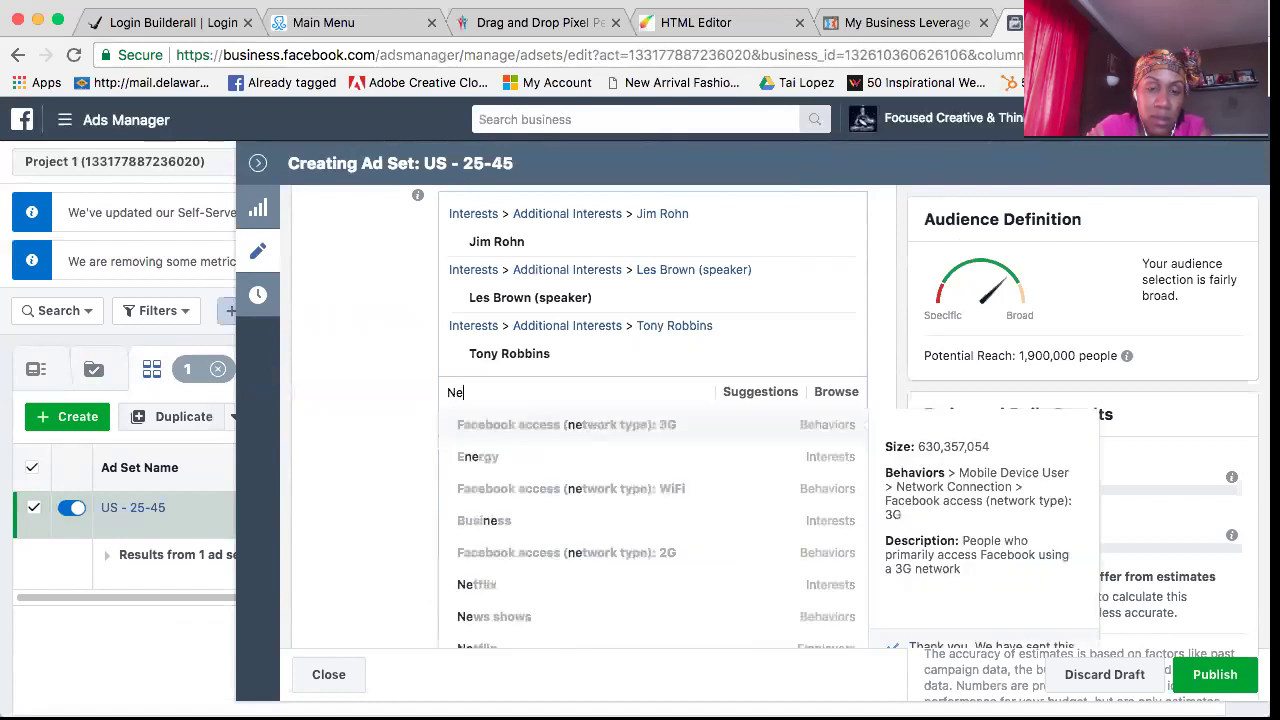
pyautogui.press('BackSpace')
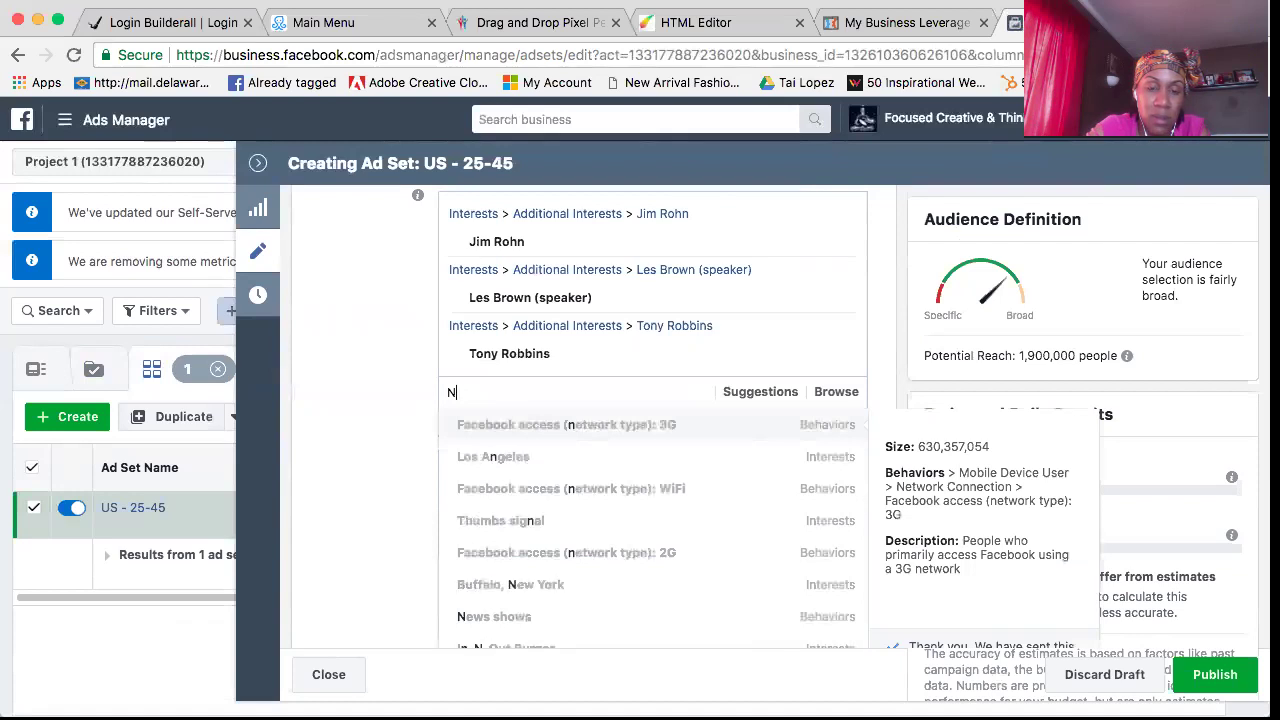
pyautogui.write('ep')
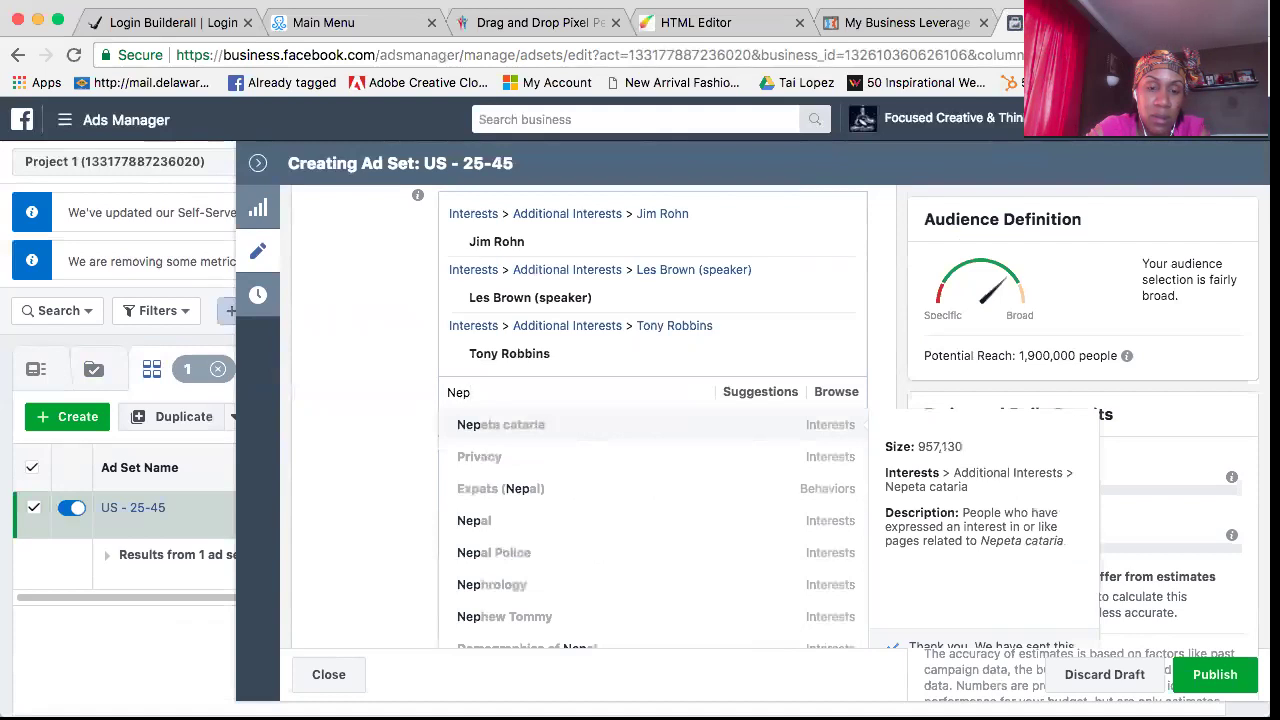
pyautogui.write('o')
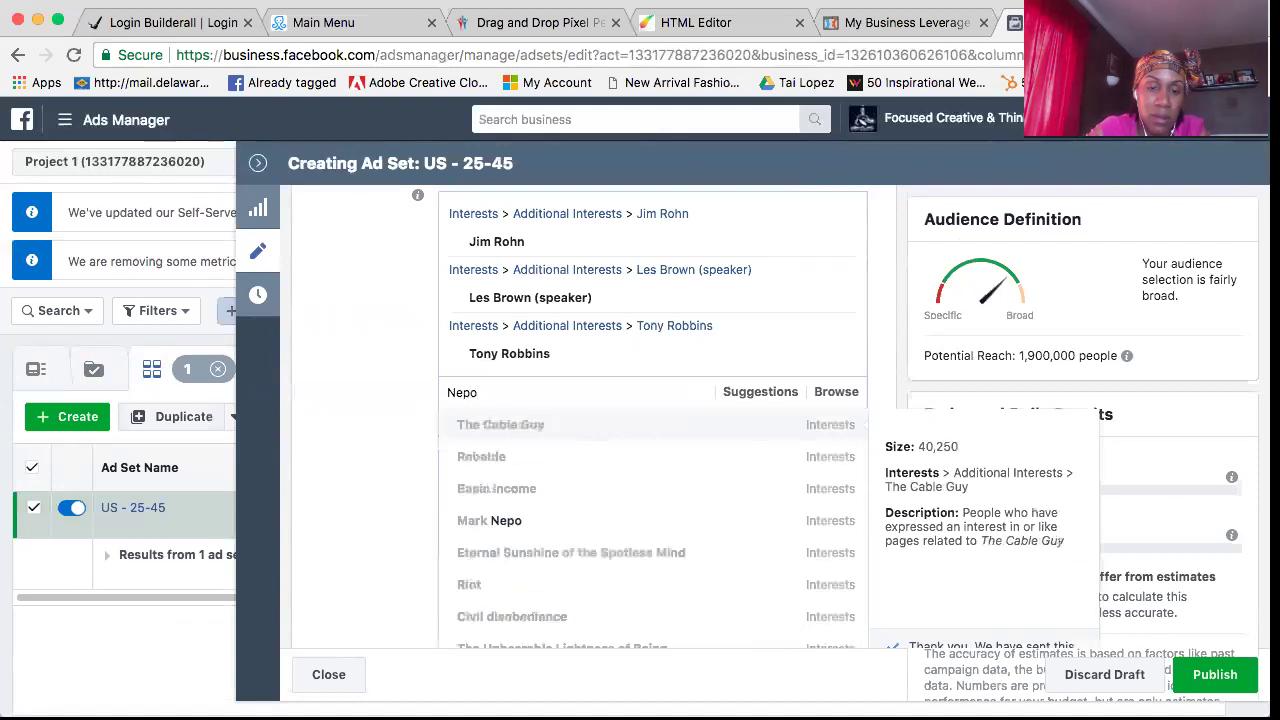
pyautogui.write('l')
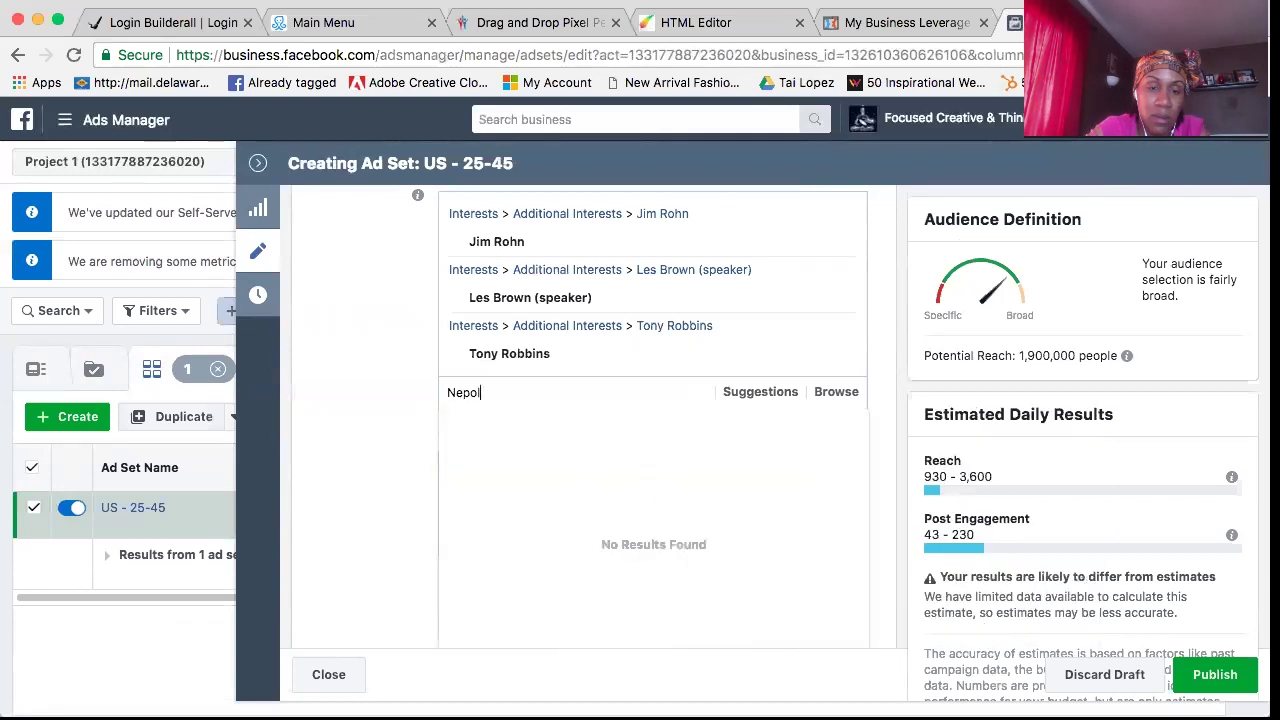
pyautogui.press('BackSpace')
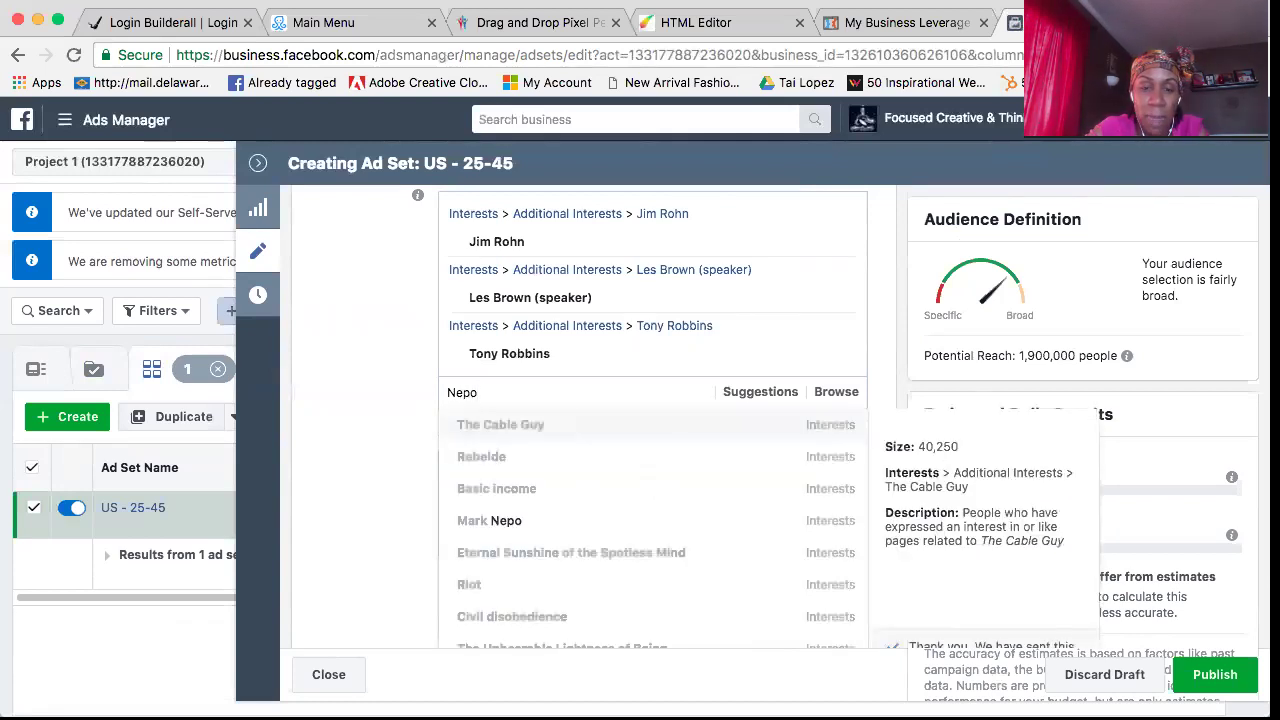
pyautogui.press('BackSpace')
pyautogui.press('BackSpace')
pyautogui.press('BackSpace')
pyautogui.press('BackSpace')
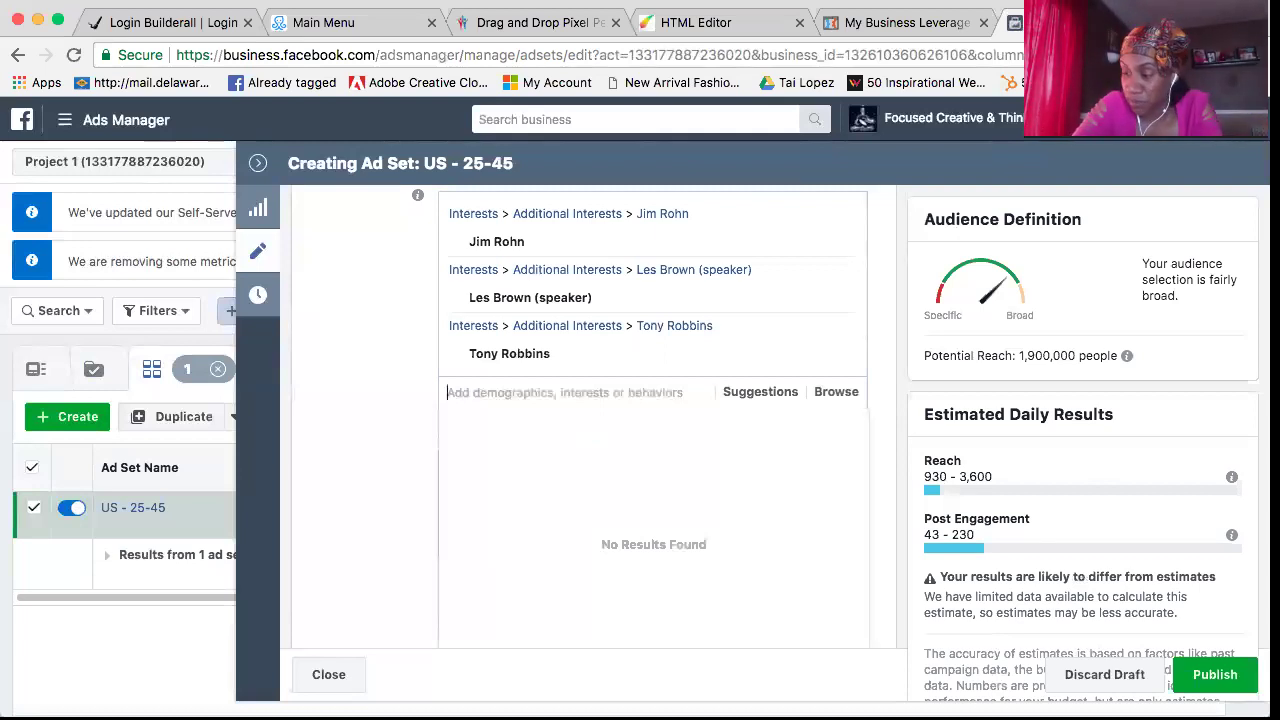
# Add the Darren Hardy interest to the first detailed-targeting group
pyautogui.write('D')
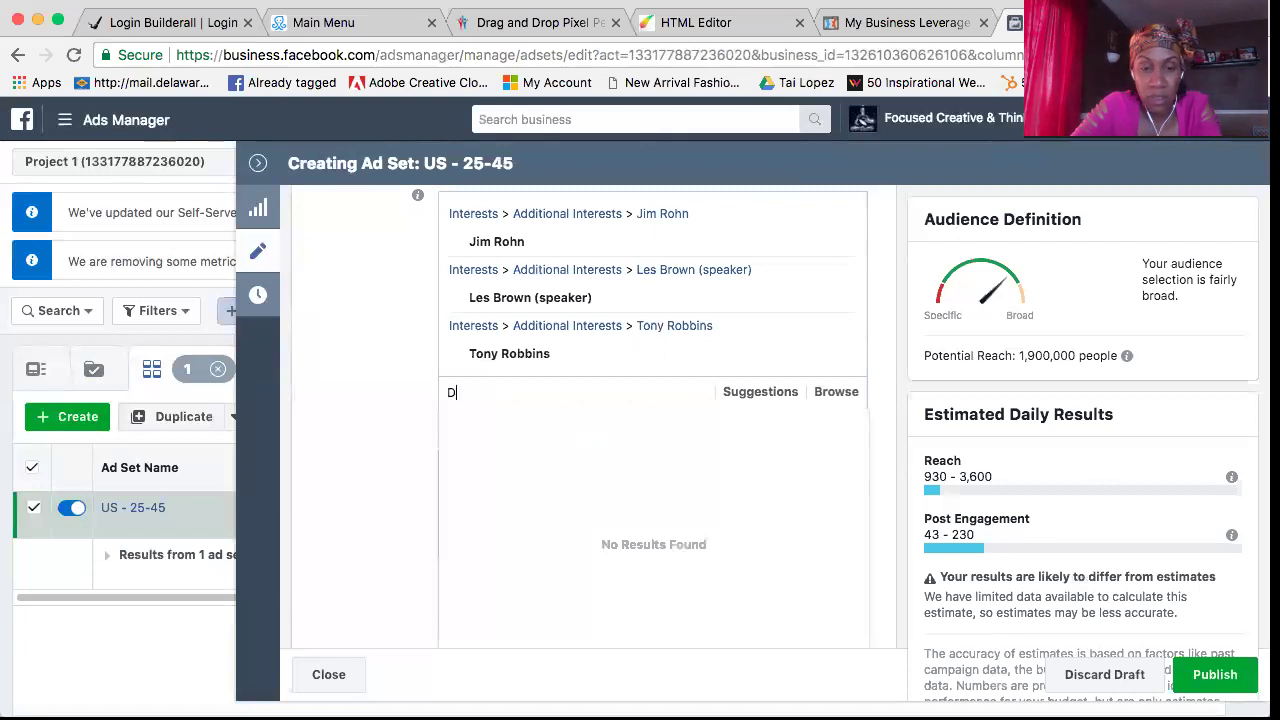
pyautogui.write('arr')
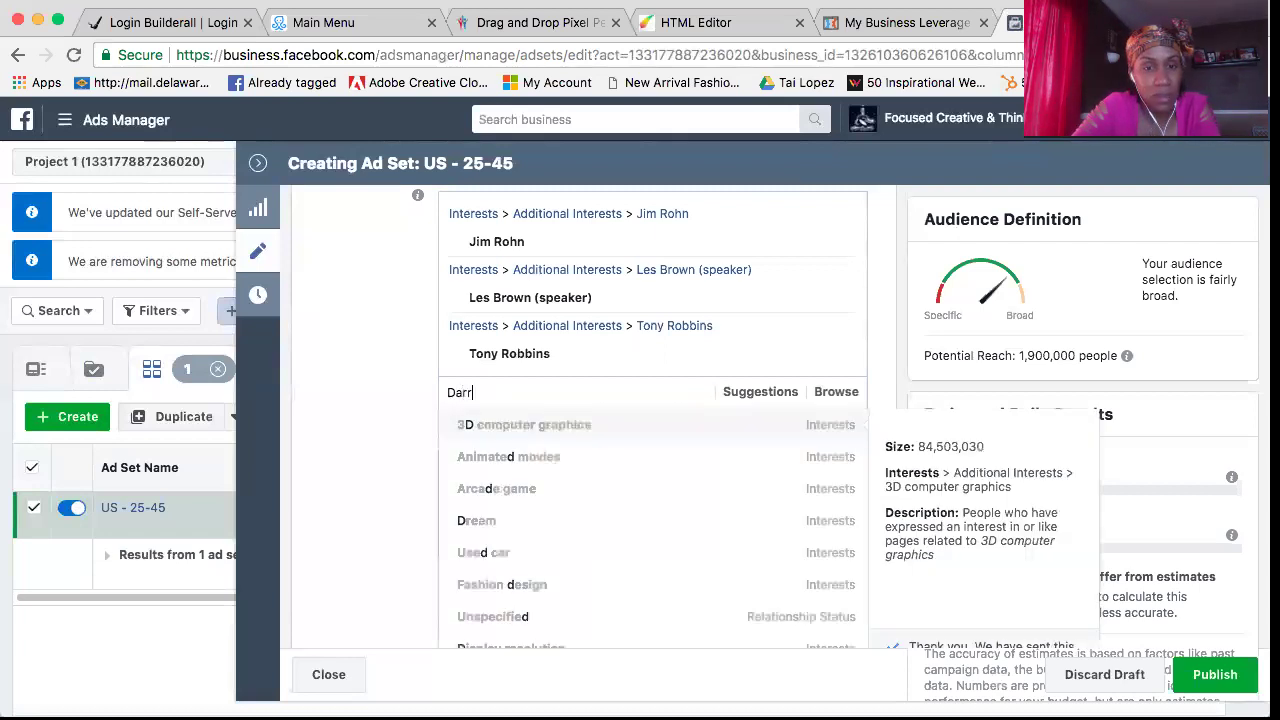
pyautogui.write('en Harr')
pyautogui.write('dy')
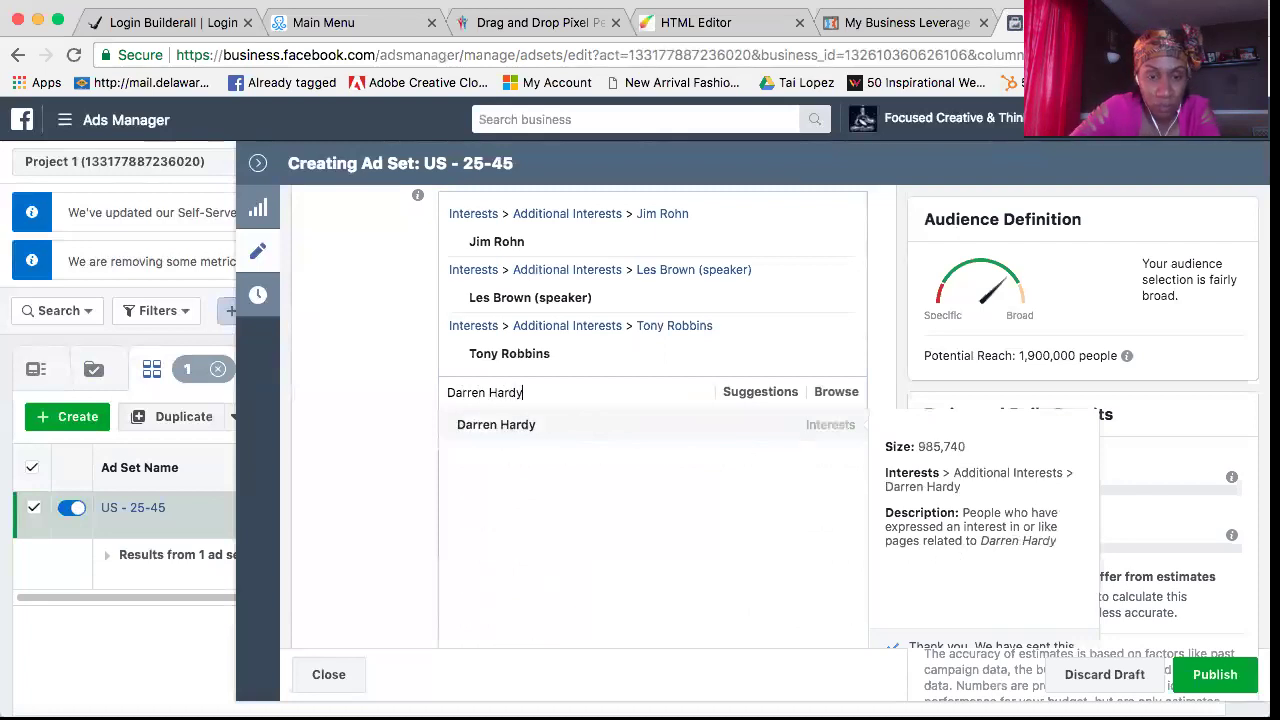
pyautogui.click(505, 426)
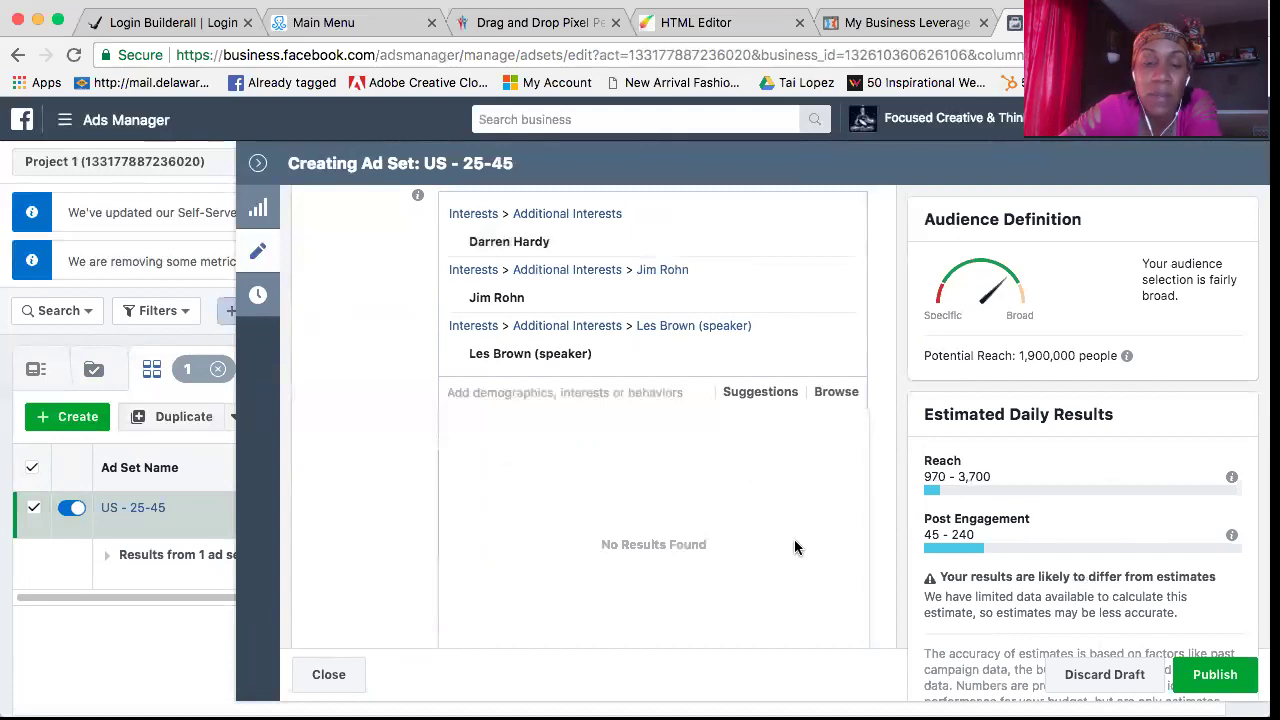
# Add the Success (magazine) interest to the must-also-match targeting group alongside Entrepreneur (magazine)
pyautogui.scroll(1, 794, 547)
pyautogui.scroll(-4, 794, 547)
pyautogui.scroll(-1, 794, 539)
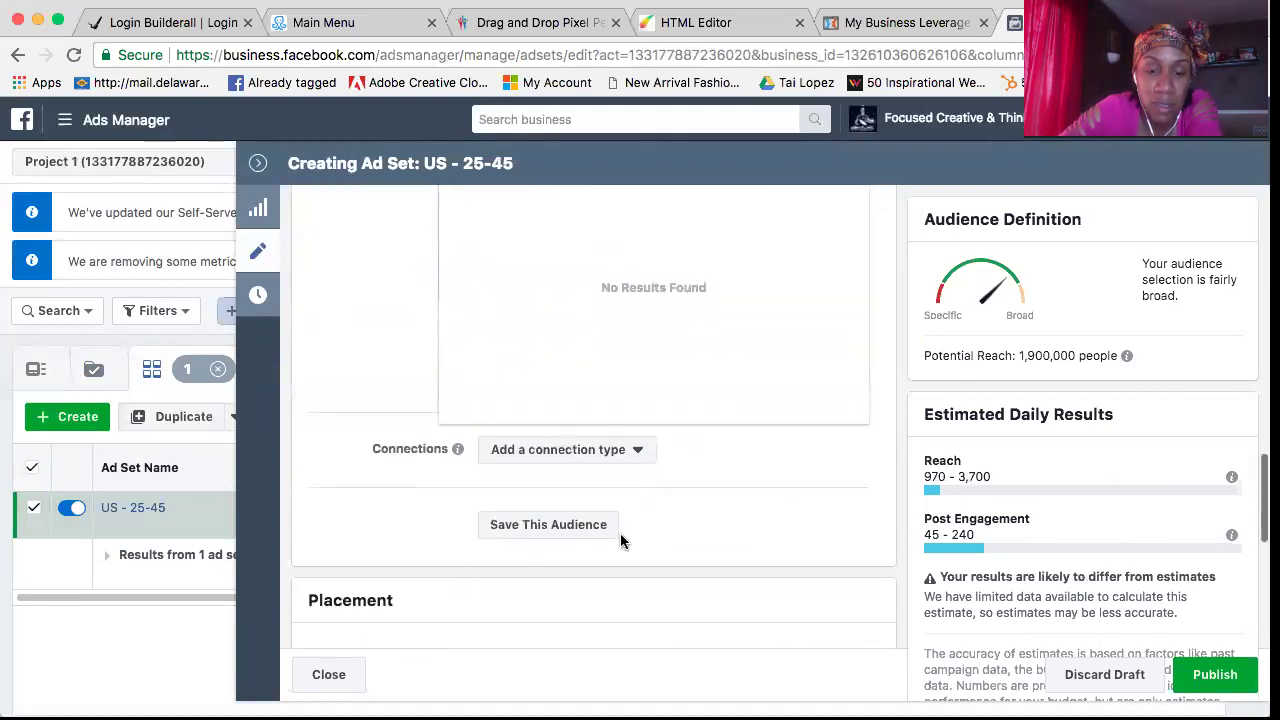
pyautogui.scroll(-1, 534, 410)
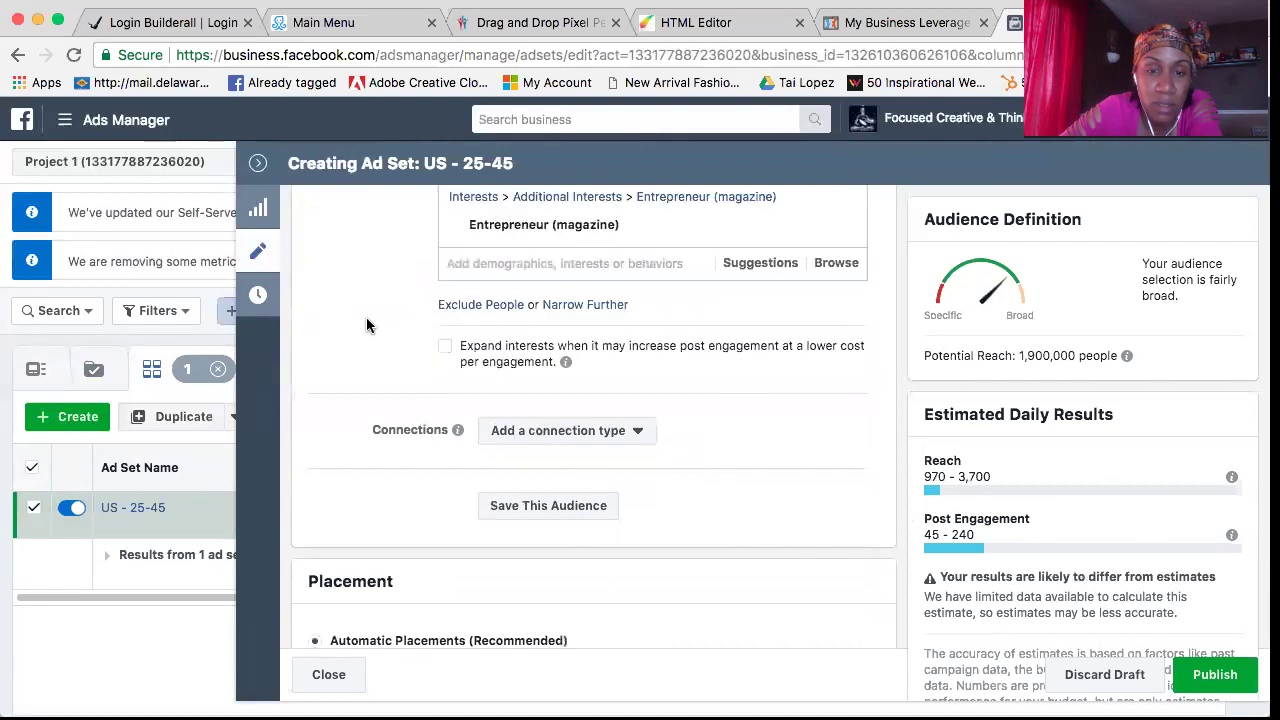
pyautogui.scroll(5, 366, 317)
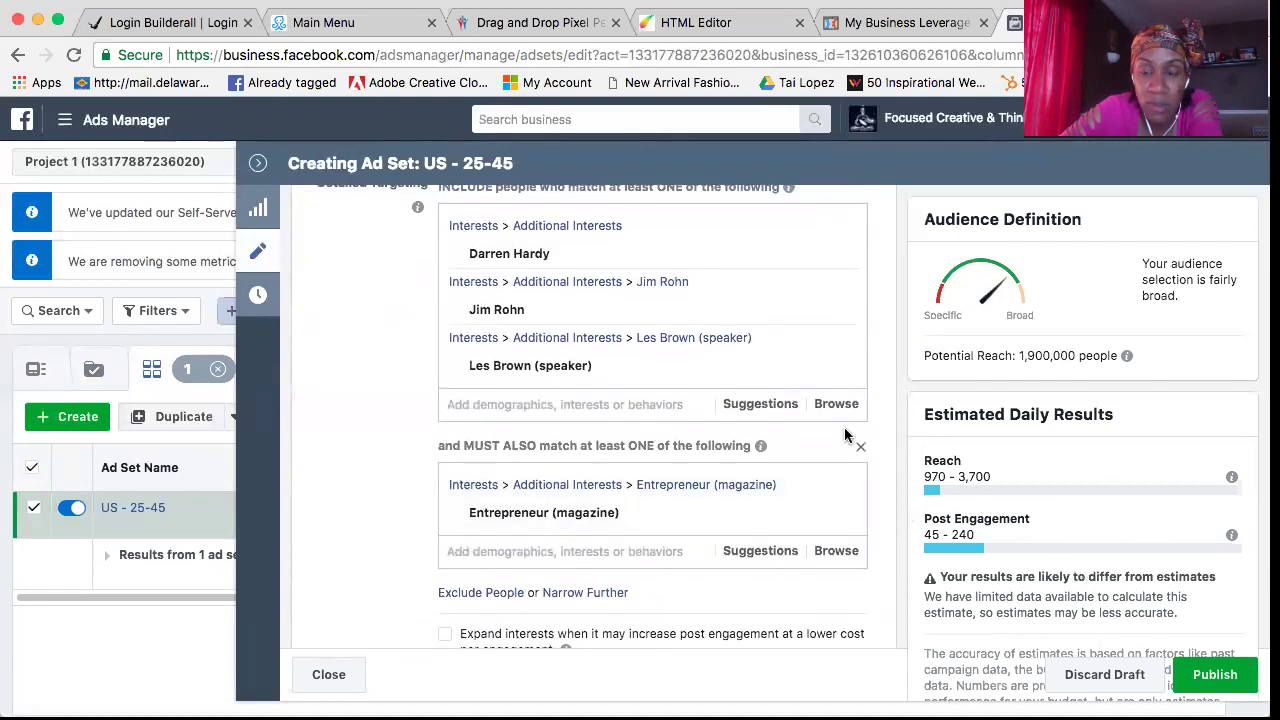
pyautogui.click(532, 547)
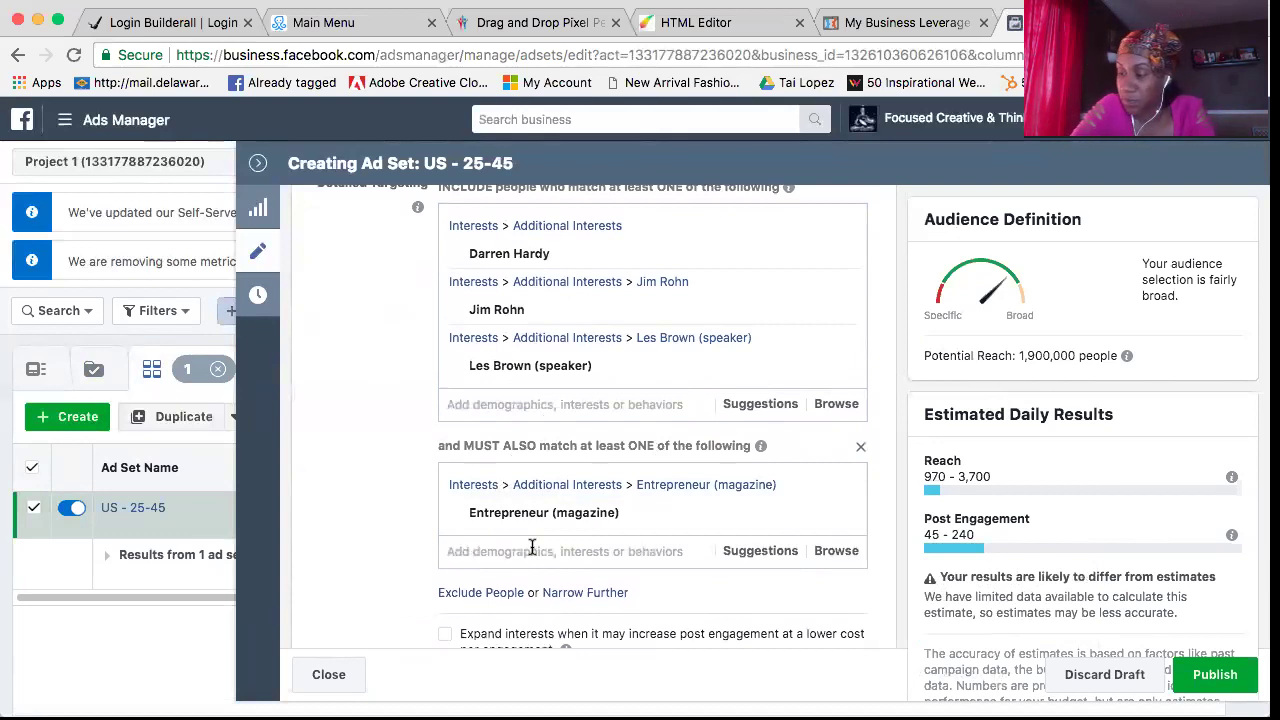
pyautogui.write('Su')
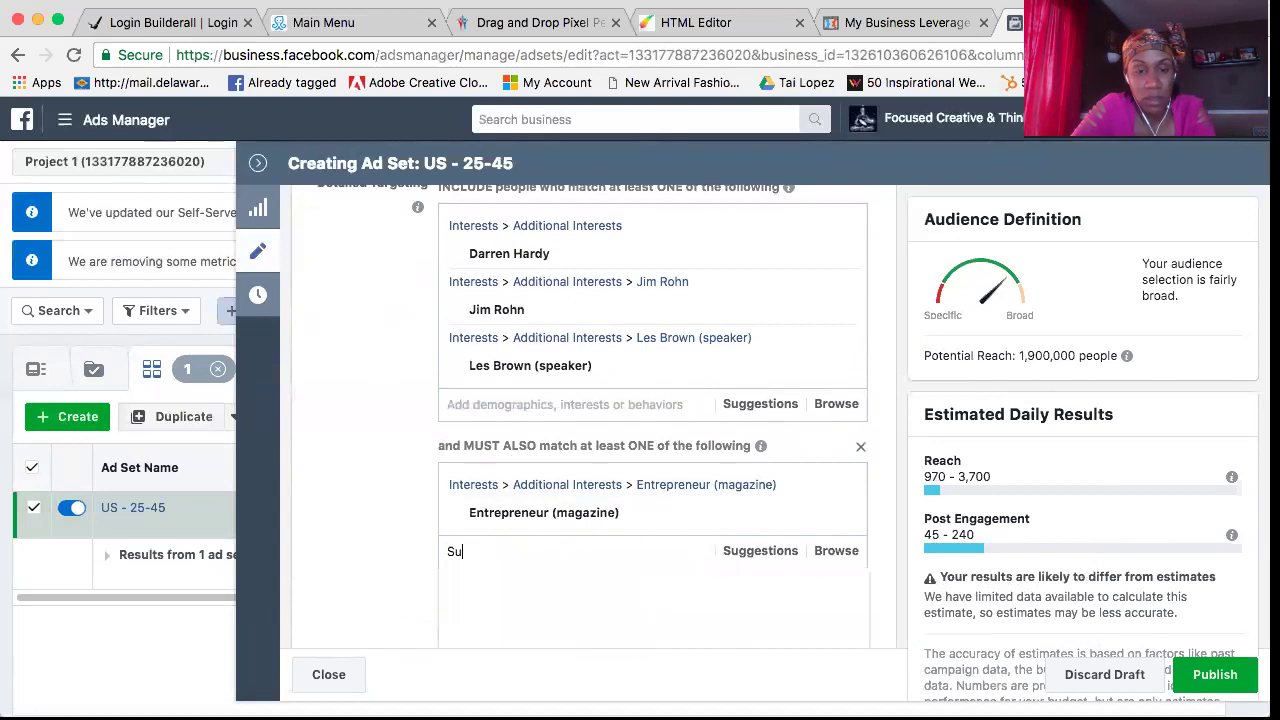
pyautogui.write('ccess Magaiz')
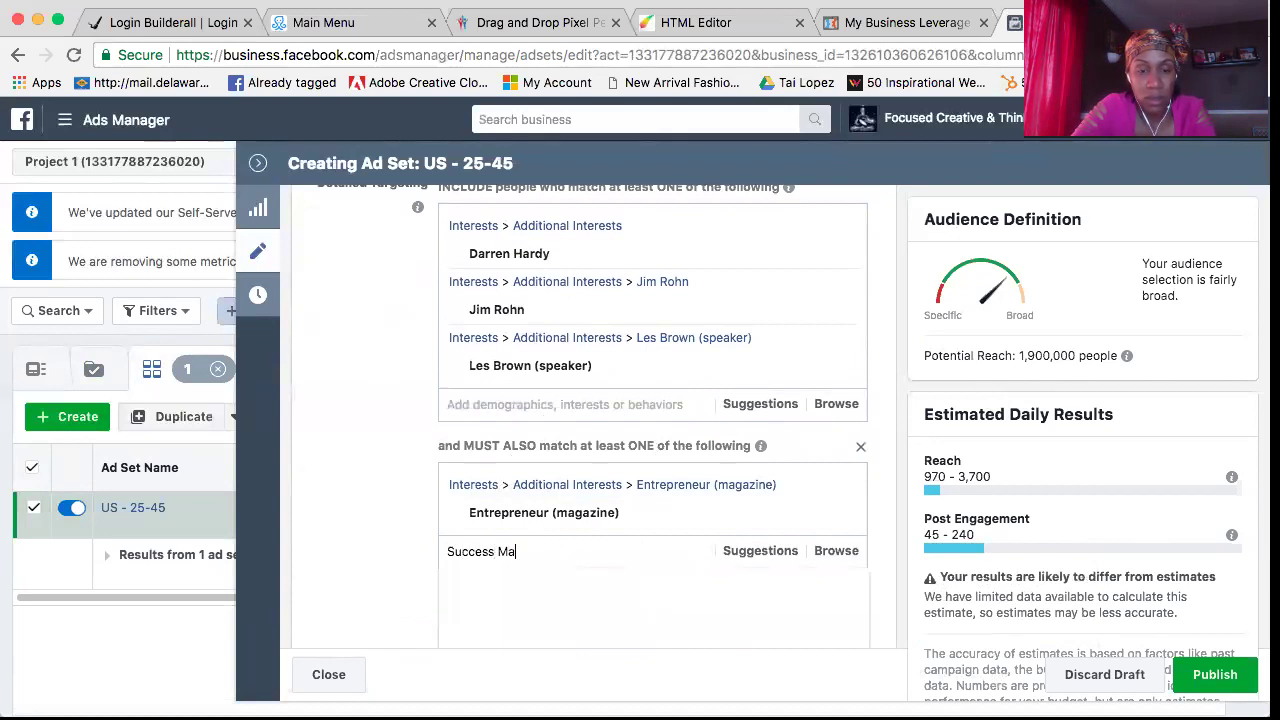
pyautogui.press('BackSpace')
pyautogui.press('BackSpace')
pyautogui.write('zine')
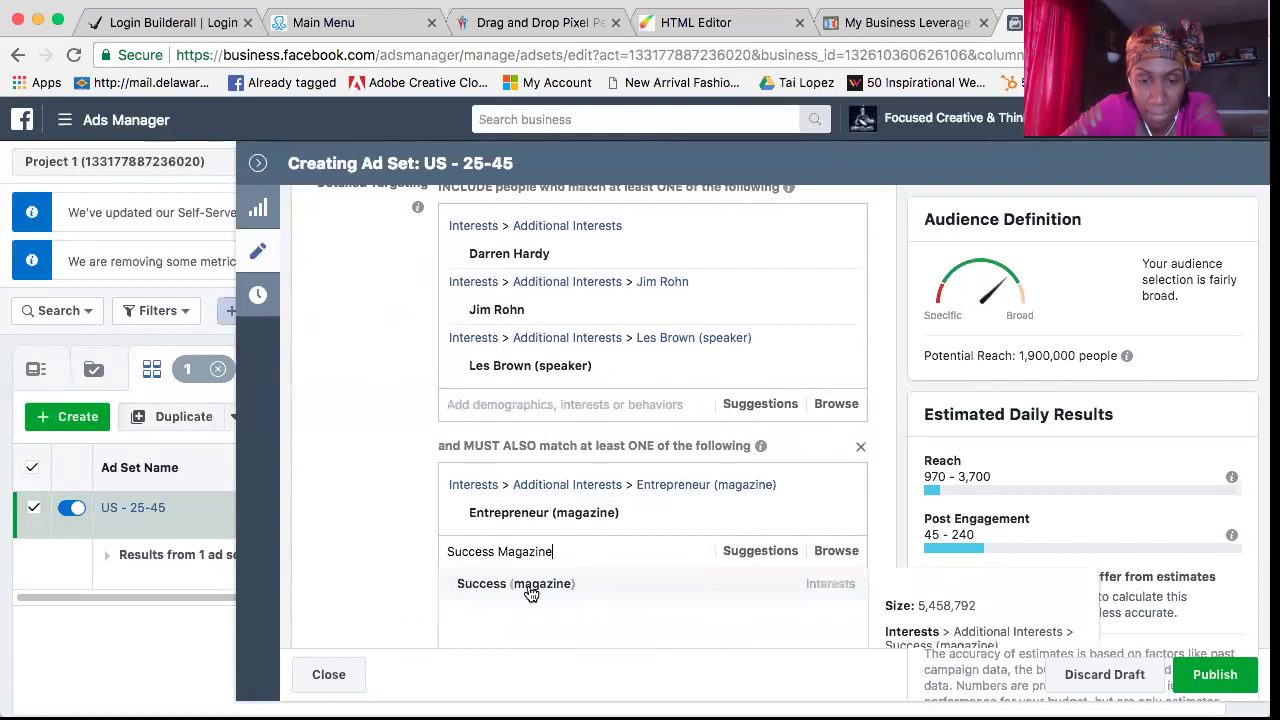
pyautogui.click(531, 594)
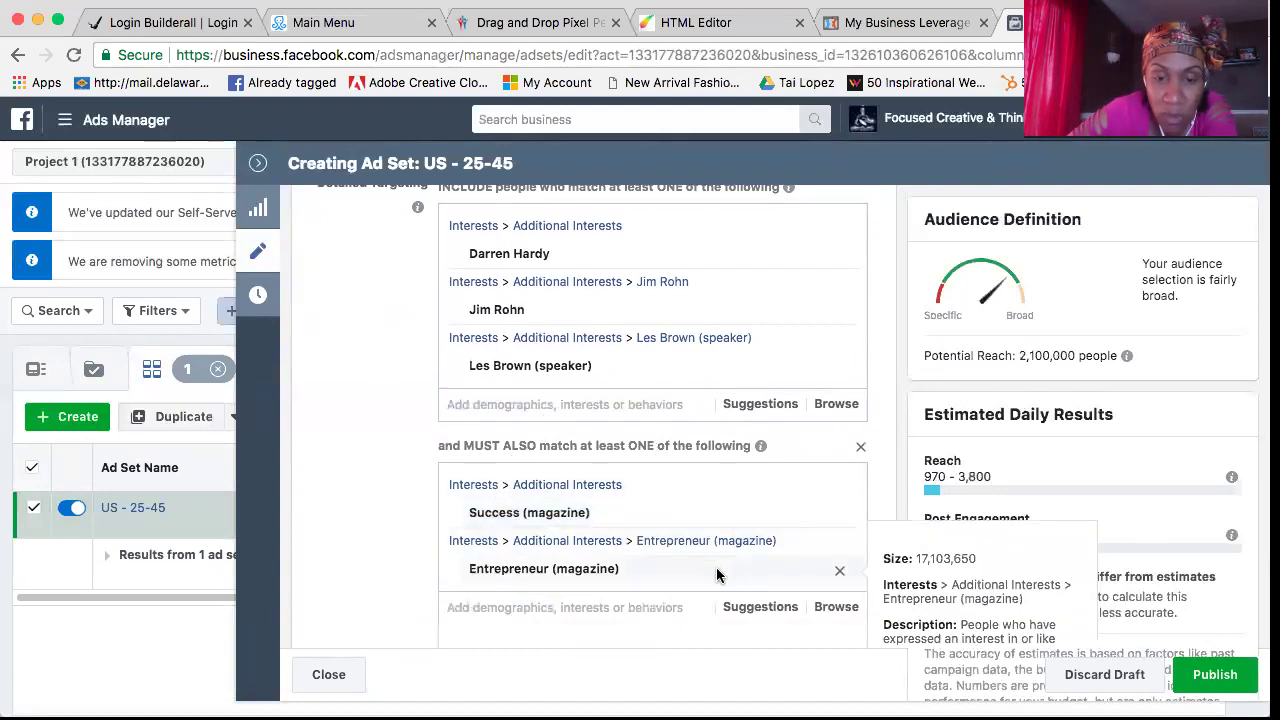
# Search the must-also-match targeting group for "Millionaire Mindset" and clear the search text
pyautogui.moveTo(560, 576)
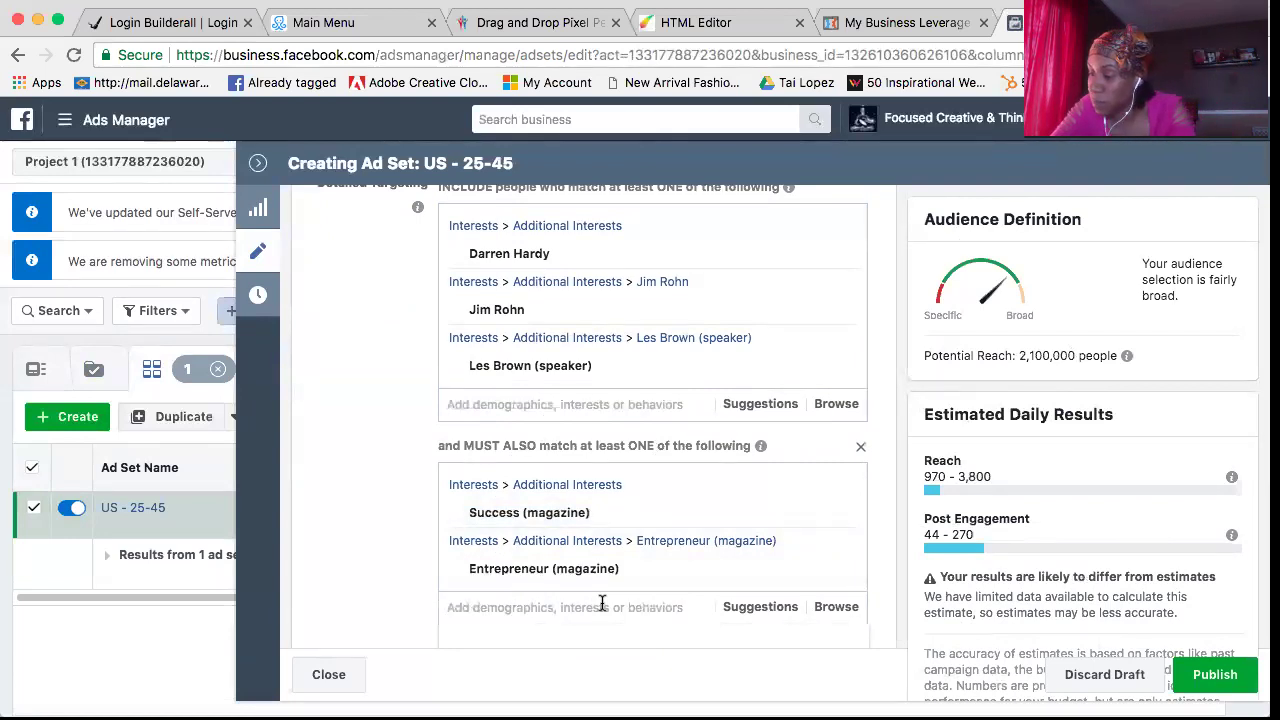
pyautogui.write('M')
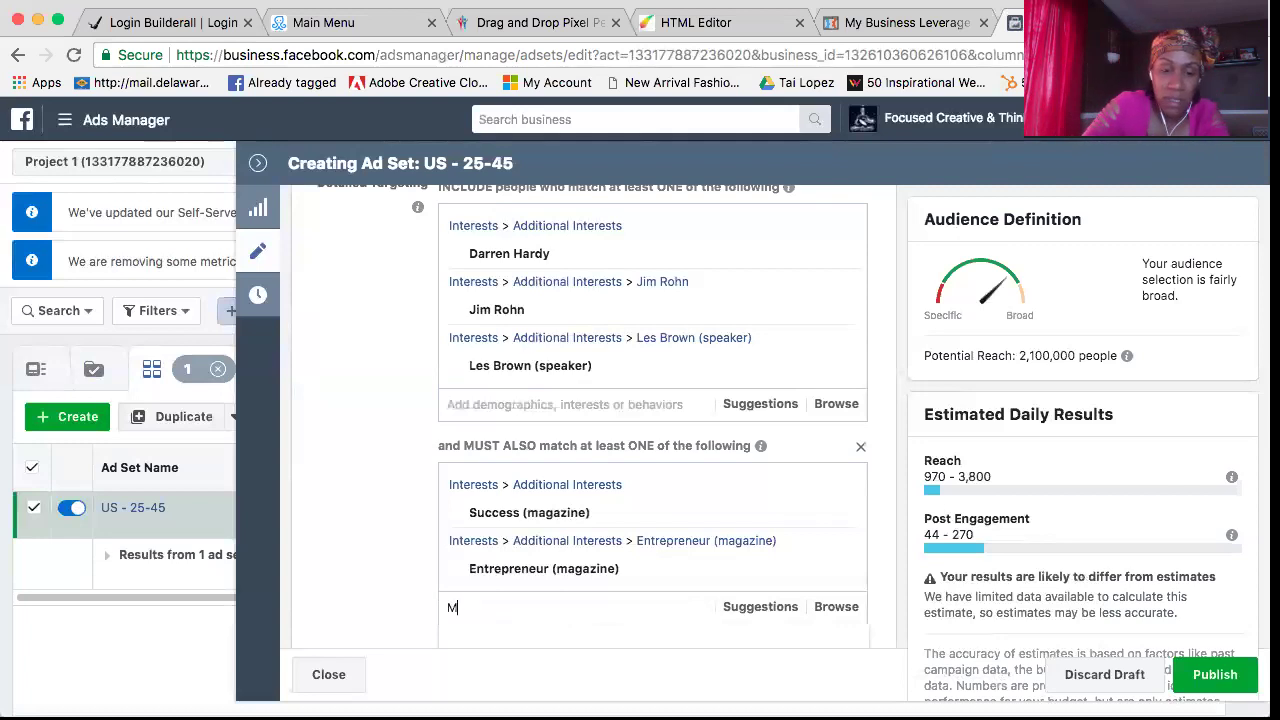
pyautogui.write('illionaire Mill')
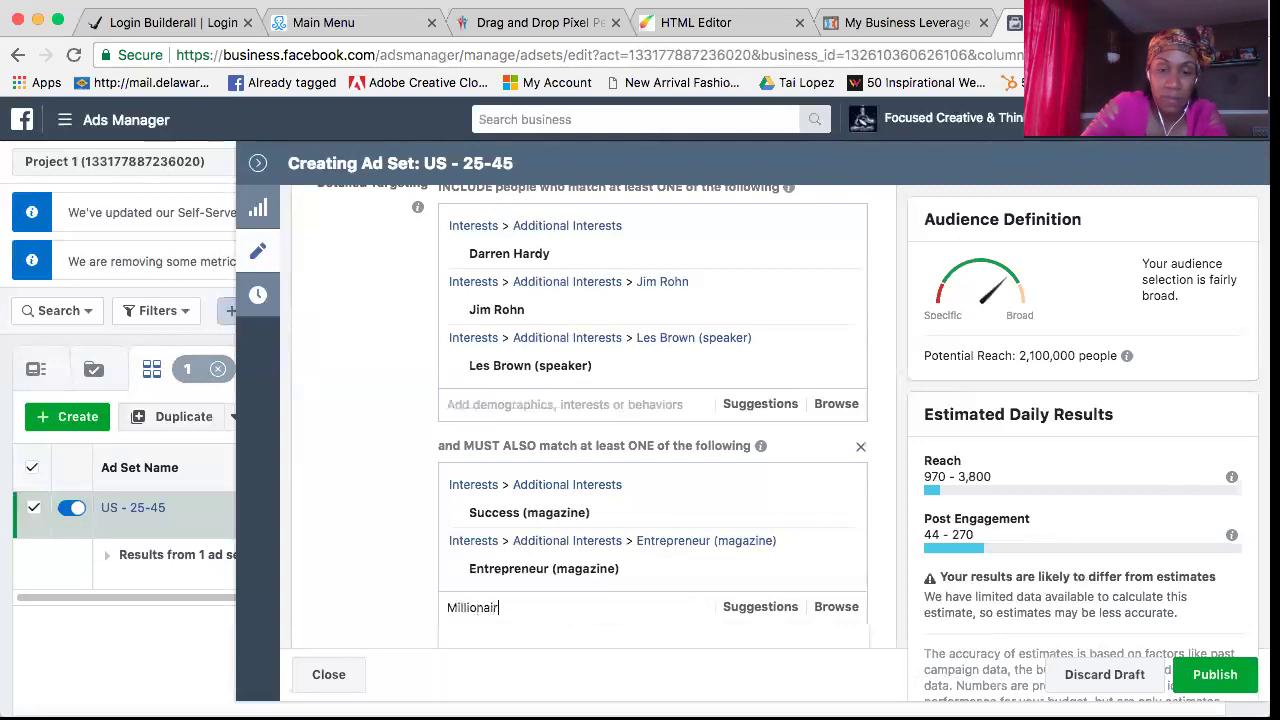
pyautogui.press('BackSpace')
pyautogui.press('BackSpace')
pyautogui.write('ndset')
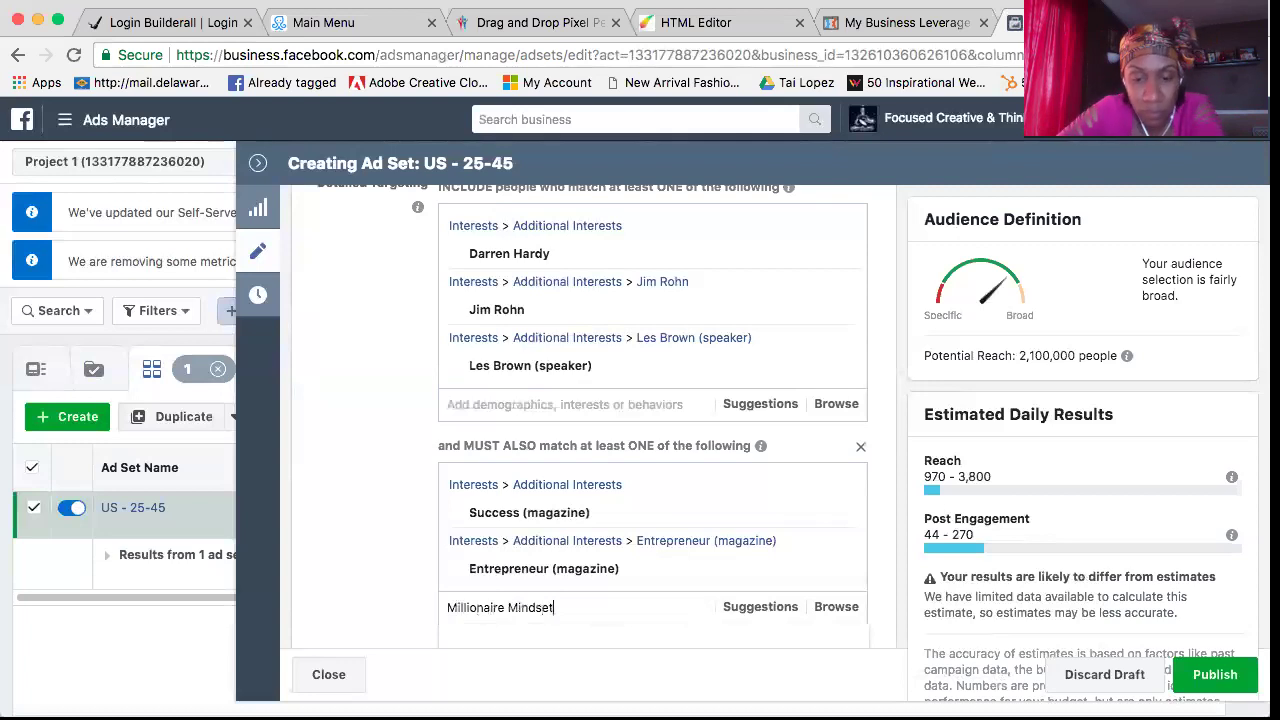
pyautogui.scroll(-2, 616, 495)
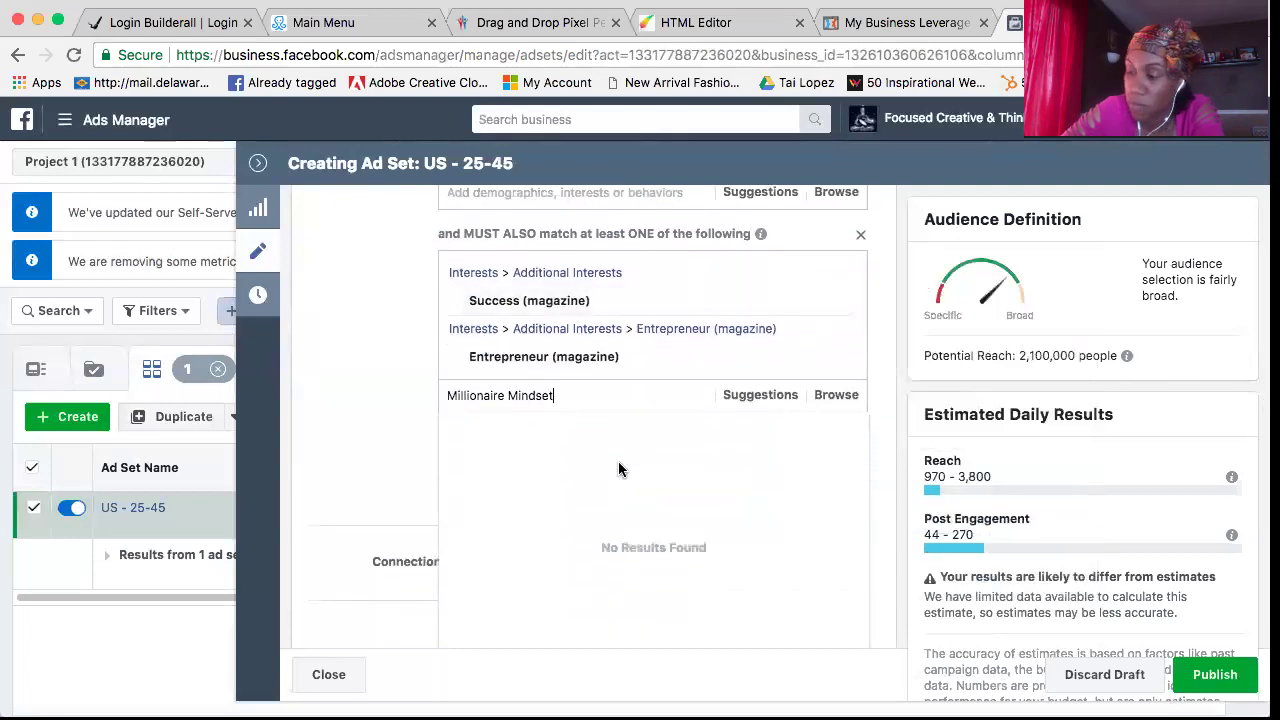
pyautogui.press('BackSpace')
pyautogui.press('BackSpace')
pyautogui.press('BackSpace')
pyautogui.press('BackSpace')
pyautogui.press('BackSpace')
pyautogui.press('BackSpace')
pyautogui.press('BackSpace')
pyautogui.press('BackSpace')
pyautogui.press('BackSpace')
pyautogui.press('BackSpace')
pyautogui.press('BackSpace')
pyautogui.press('BackSpace')
pyautogui.press('BackSpace')
pyautogui.press('BackSpace')
pyautogui.press('BackSpace')
pyautogui.press('BackSpace')
pyautogui.press('BackSpace')
pyautogui.press('BackSpace')
pyautogui.press('BackSpace')
pyautogui.press('BackSpace')
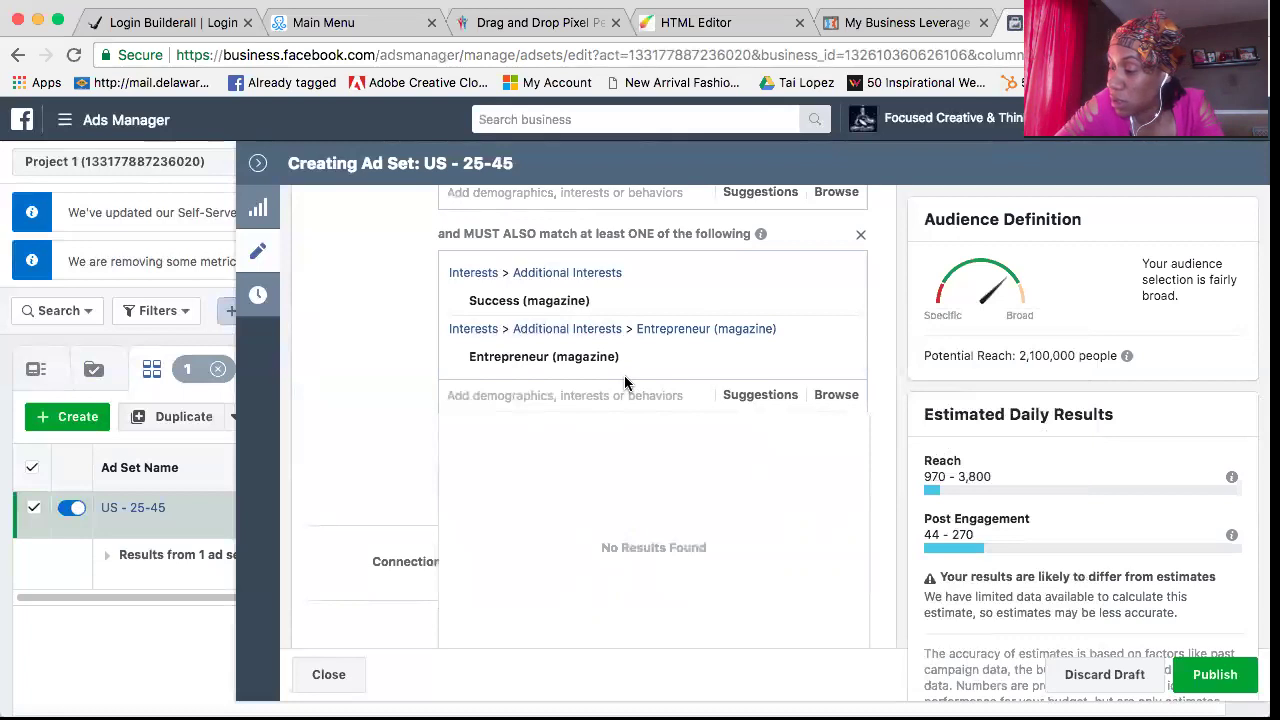
# Add the Russell Brunson interest to the must-also-match targeting group
pyautogui.write('russ')
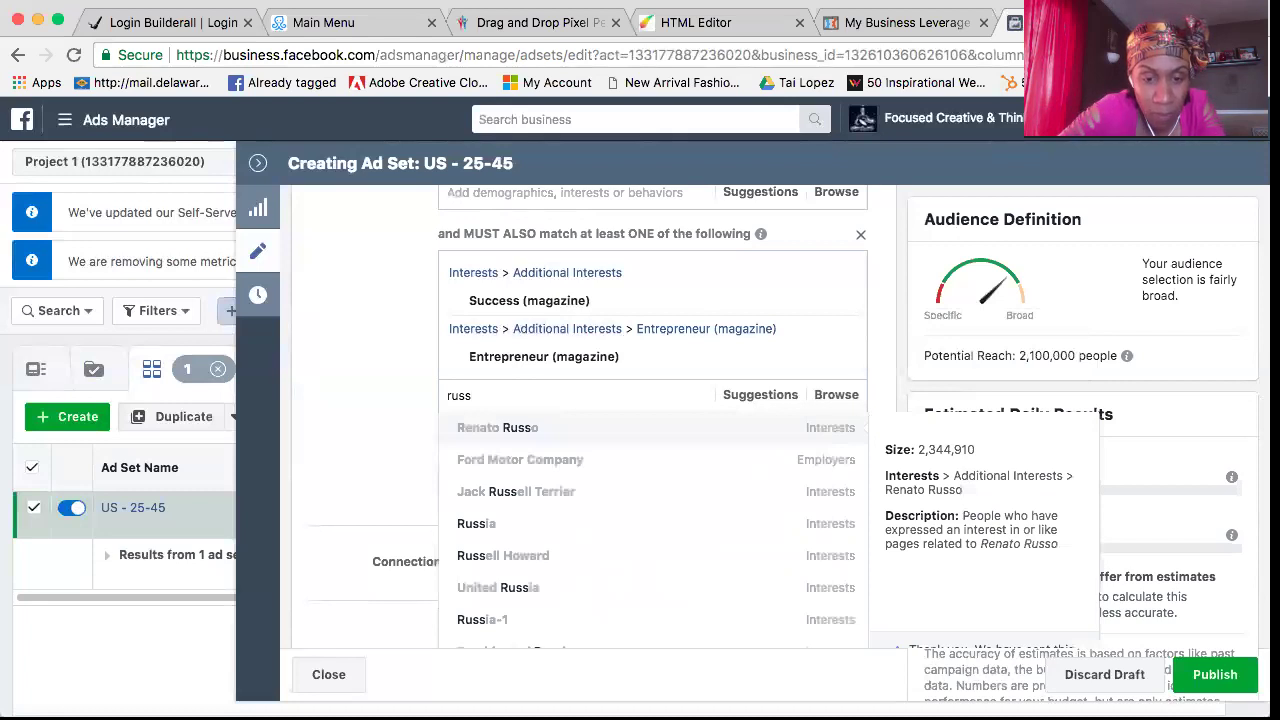
pyautogui.write('ell')
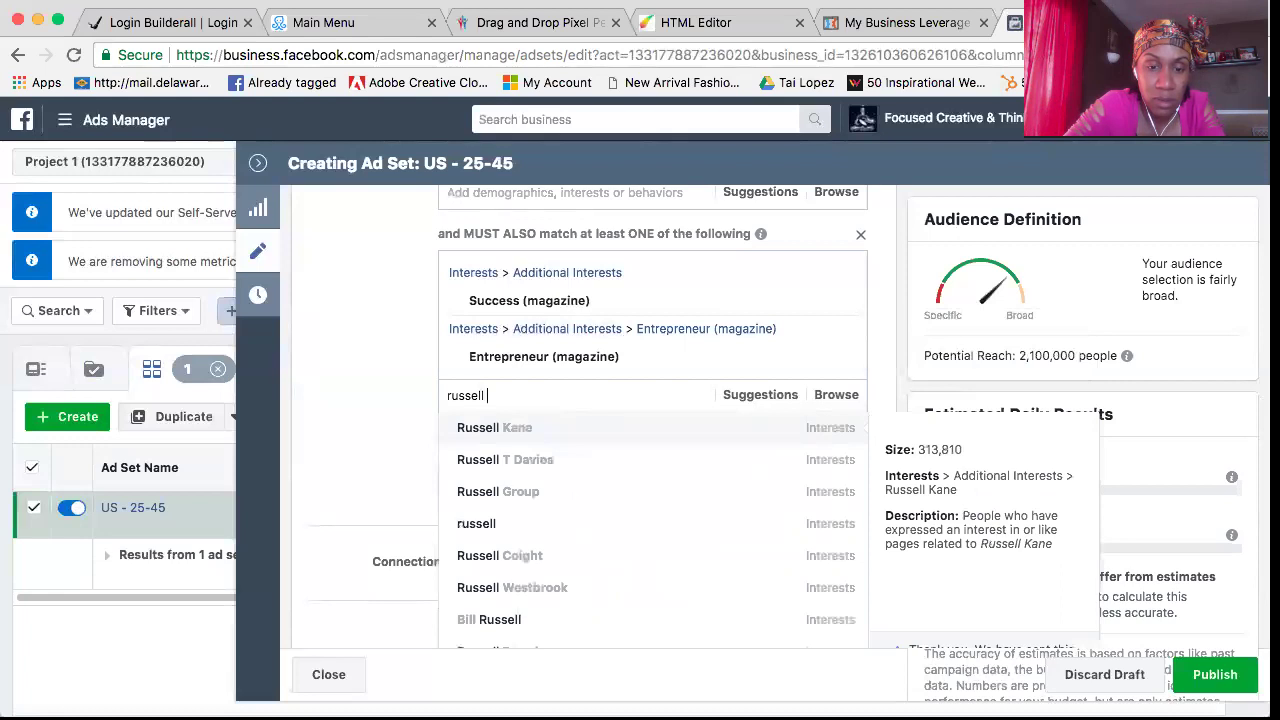
pyautogui.write(' Br')
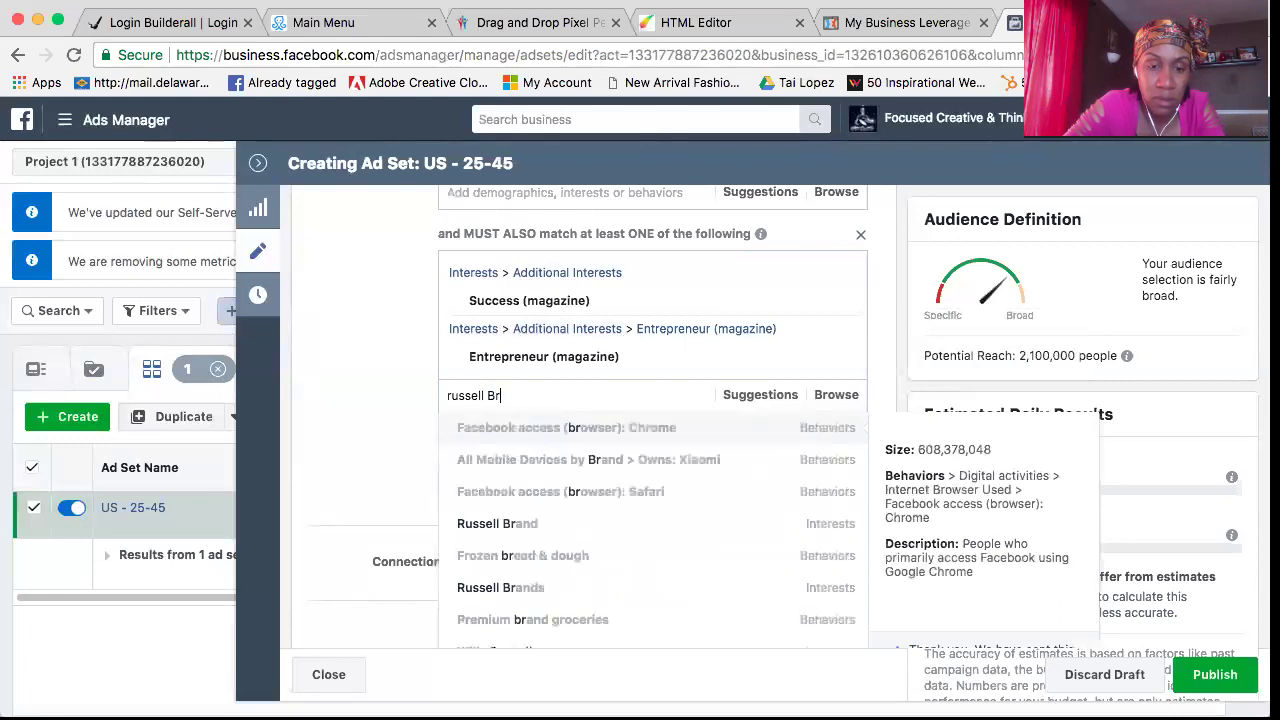
pyautogui.write('u')
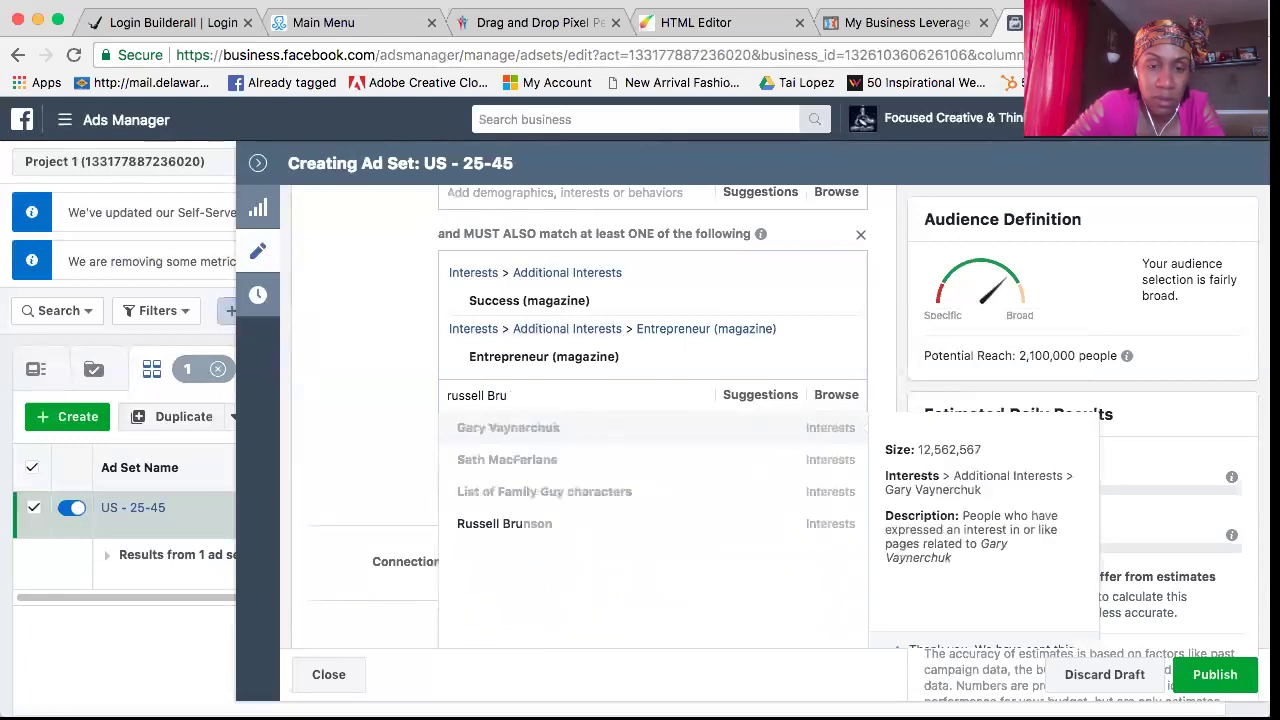
pyautogui.click(587, 527)
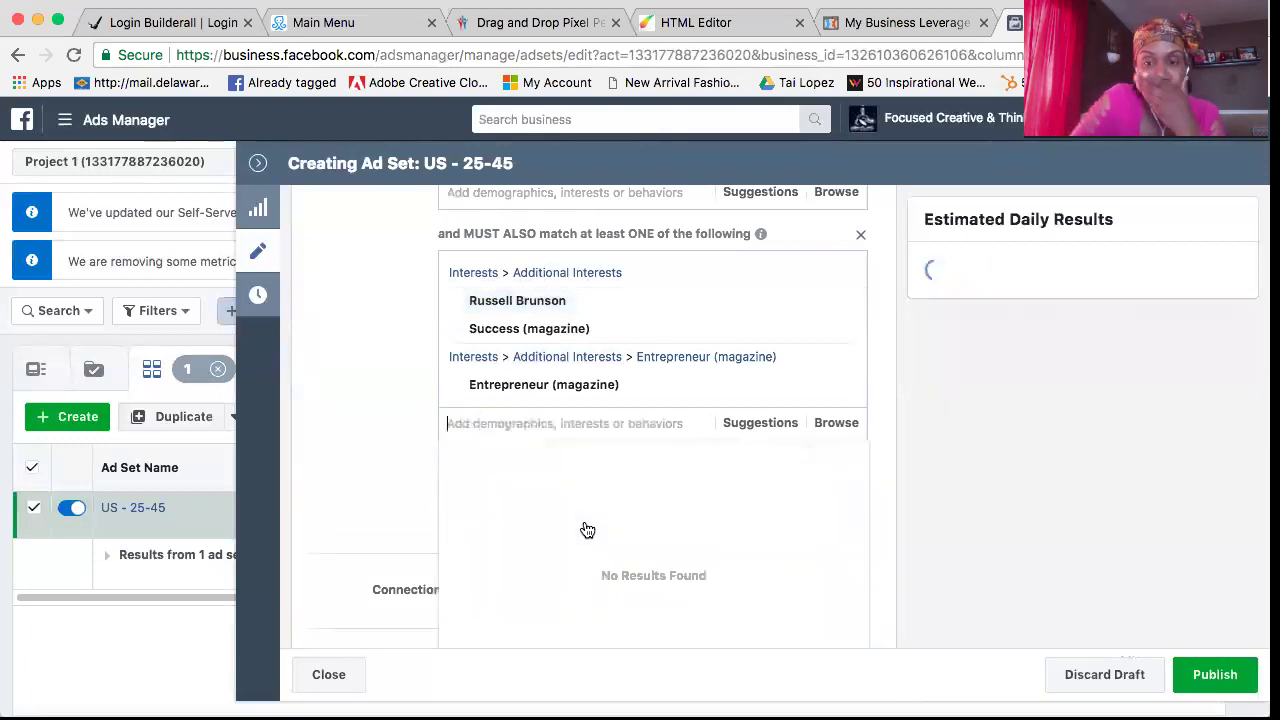
pyautogui.click(304, 485)
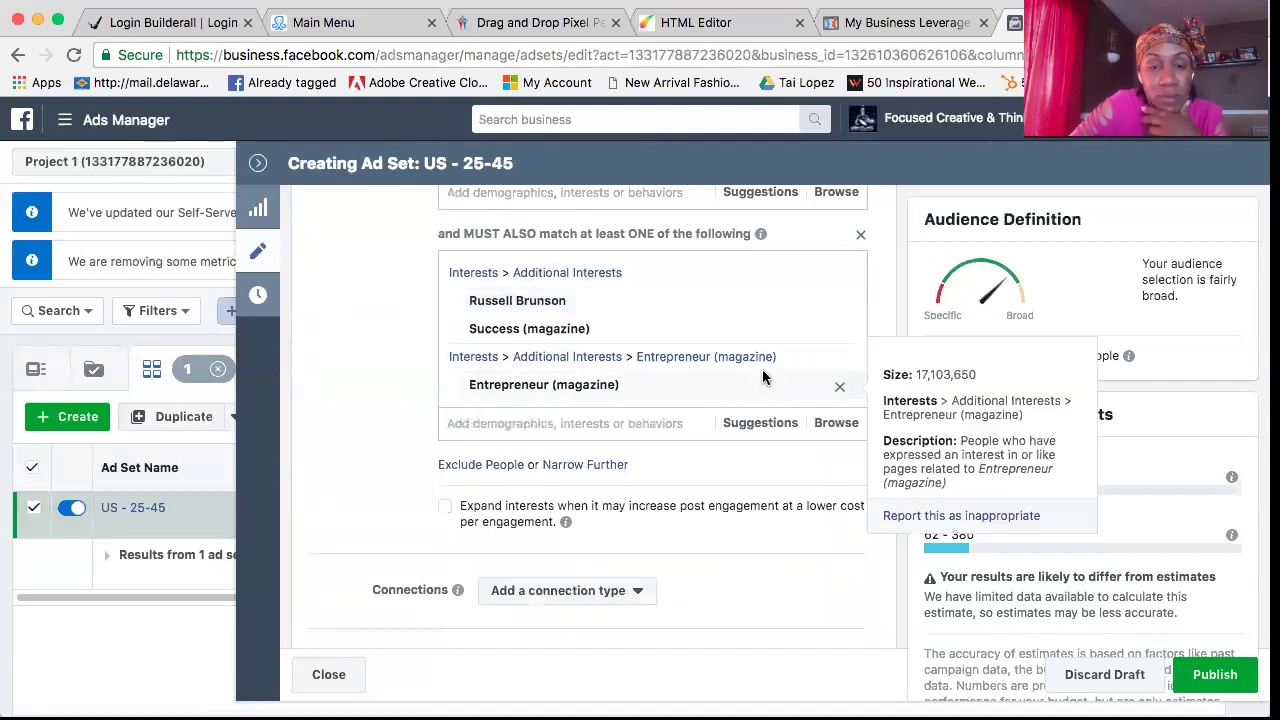
# Remove the Les Brown (speaker) interest from the first detailed-targeting group
pyautogui.scroll(1, 762, 367)
pyautogui.scroll(2, 762, 375)
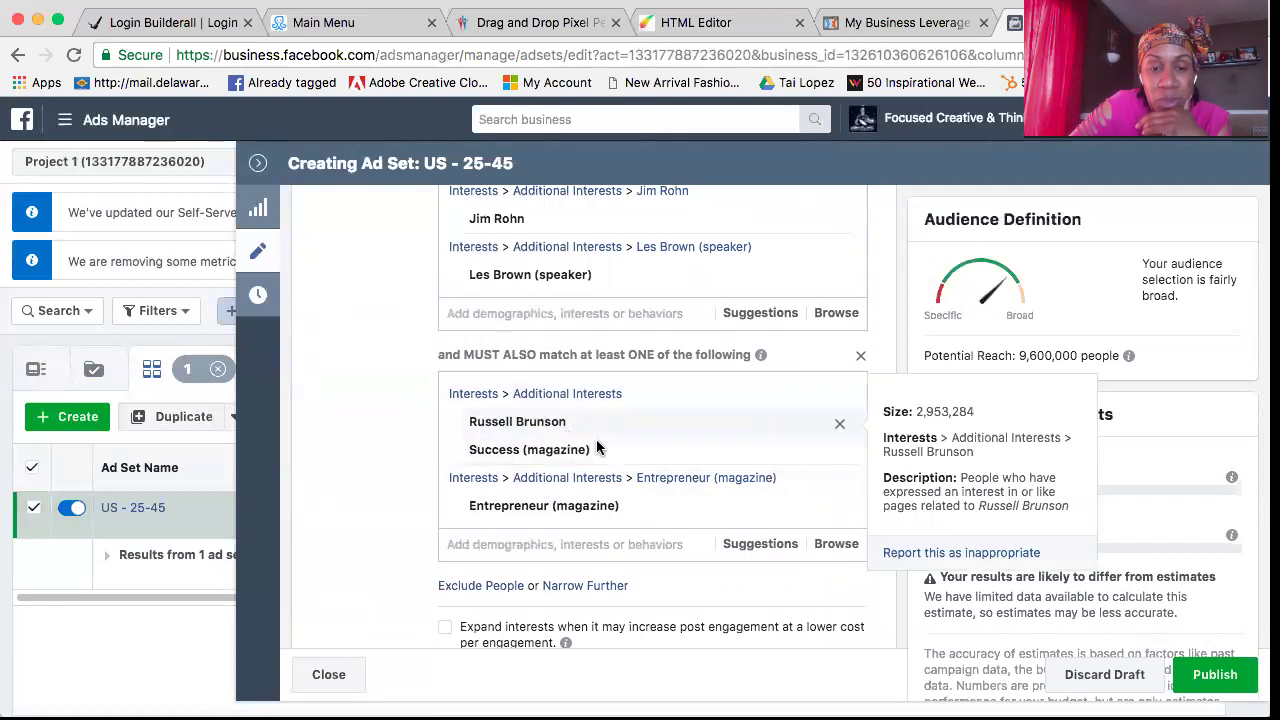
pyautogui.scroll(2, 627, 383)
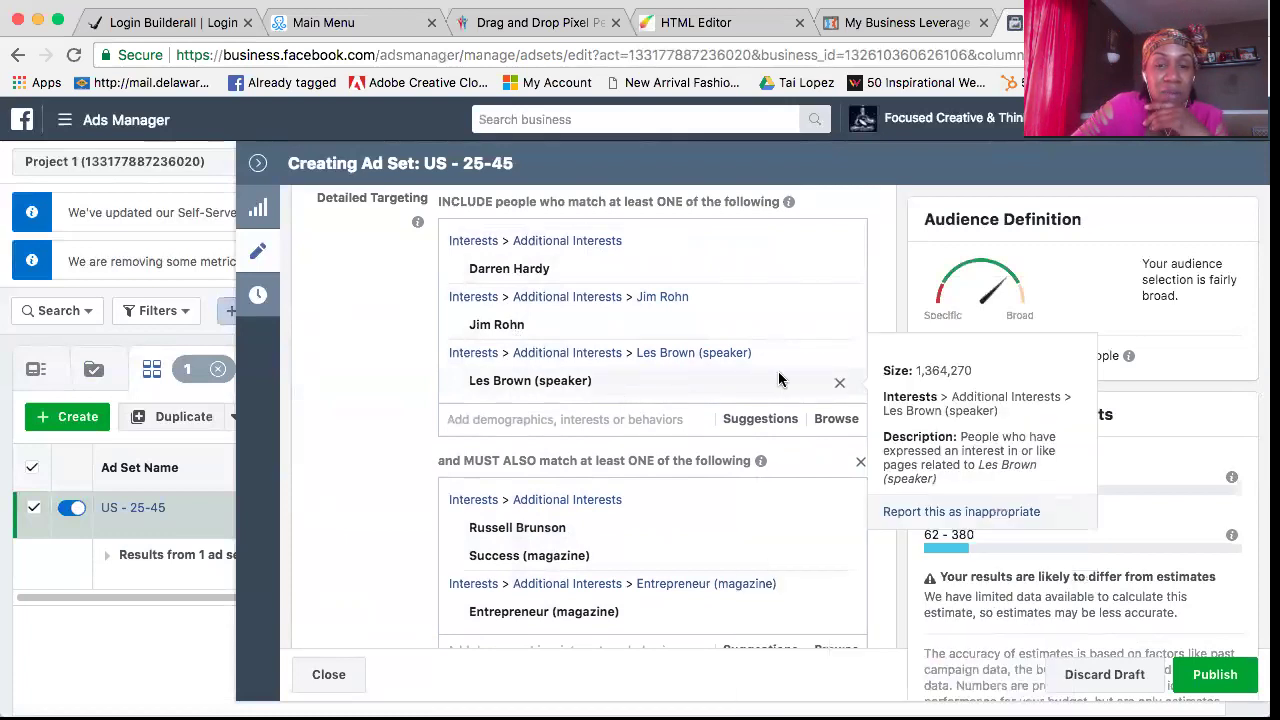
pyautogui.click(841, 386)
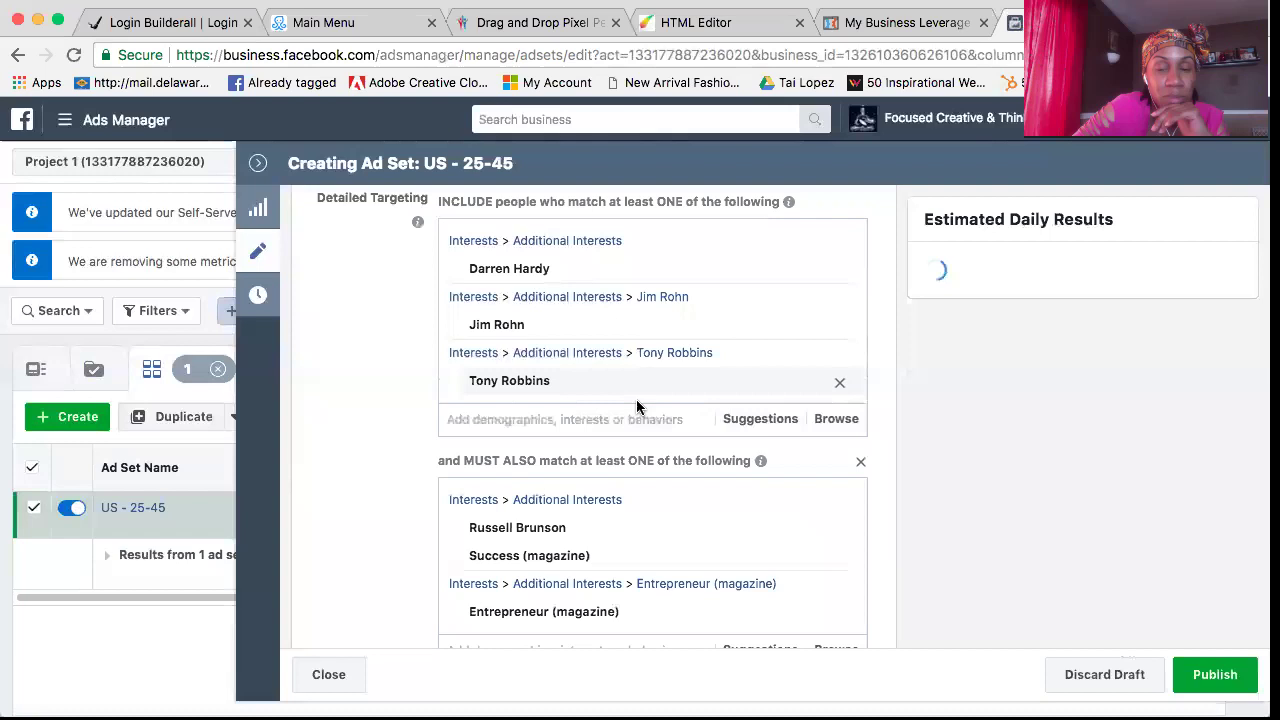
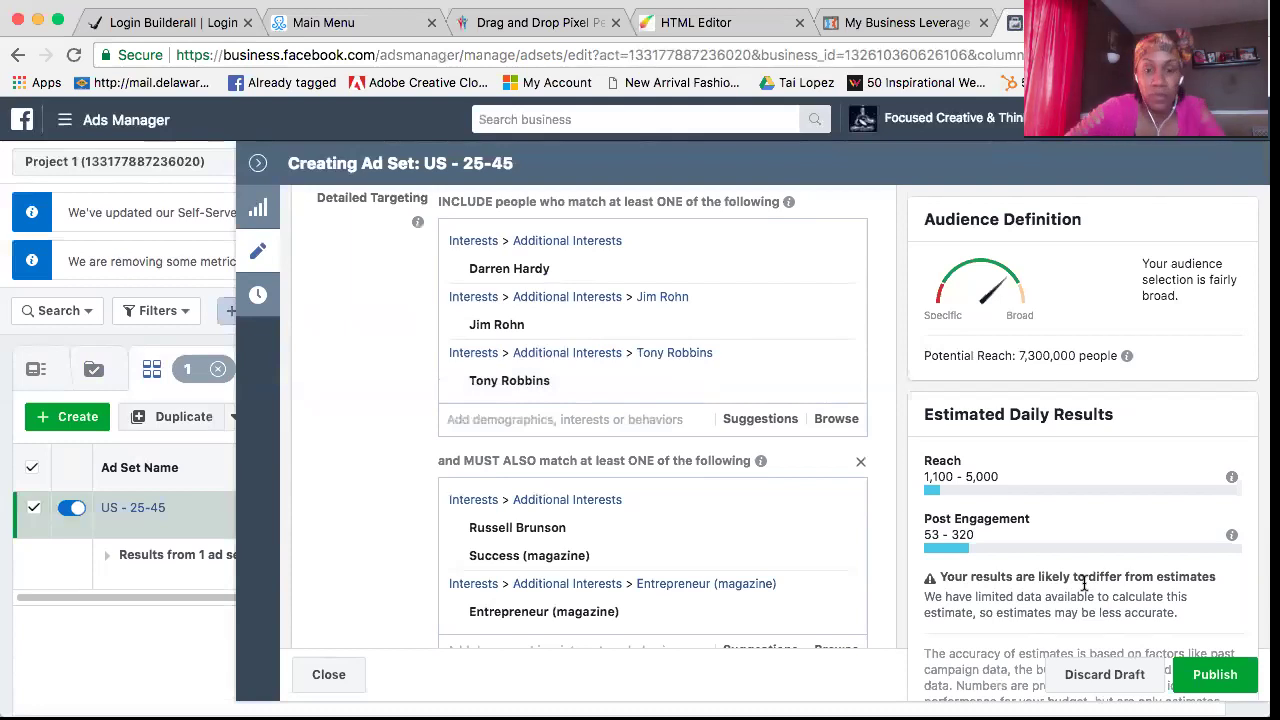
# Set the ad set's daily budget to $5.00
pyautogui.scroll(-2, 825, 468)
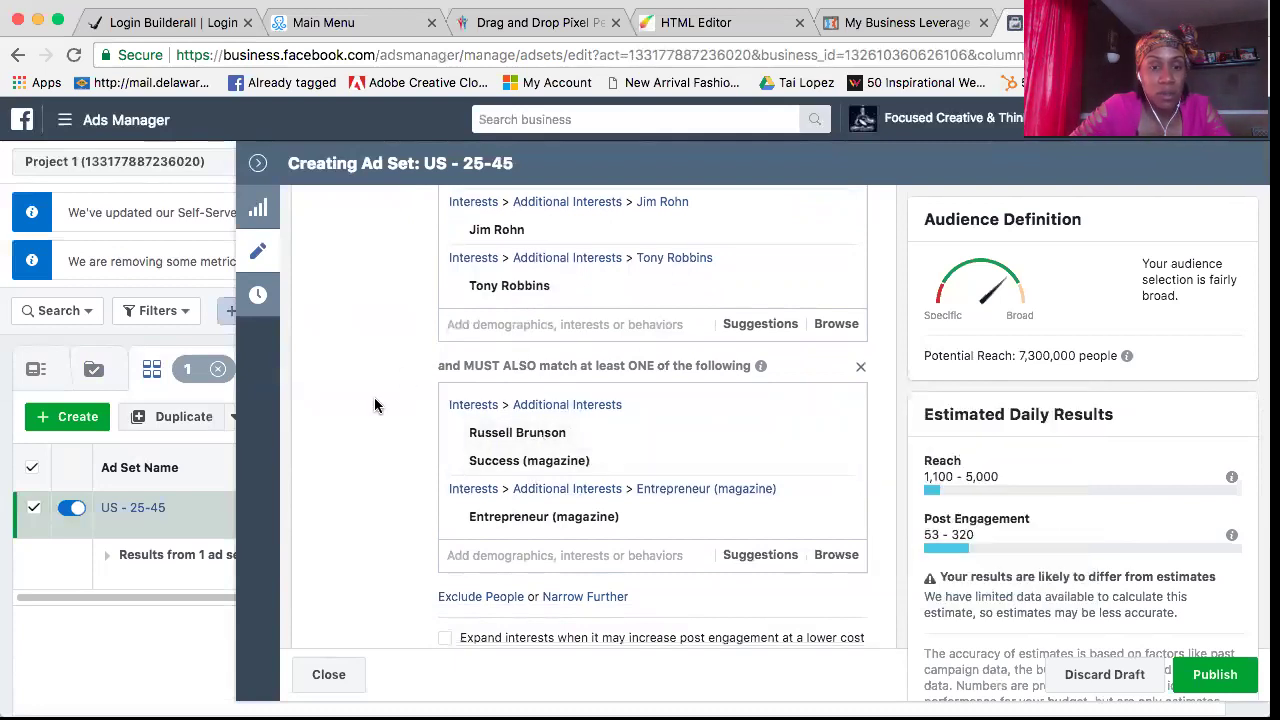
pyautogui.scroll(1, 560, 397)
pyautogui.scroll(3, 560, 397)
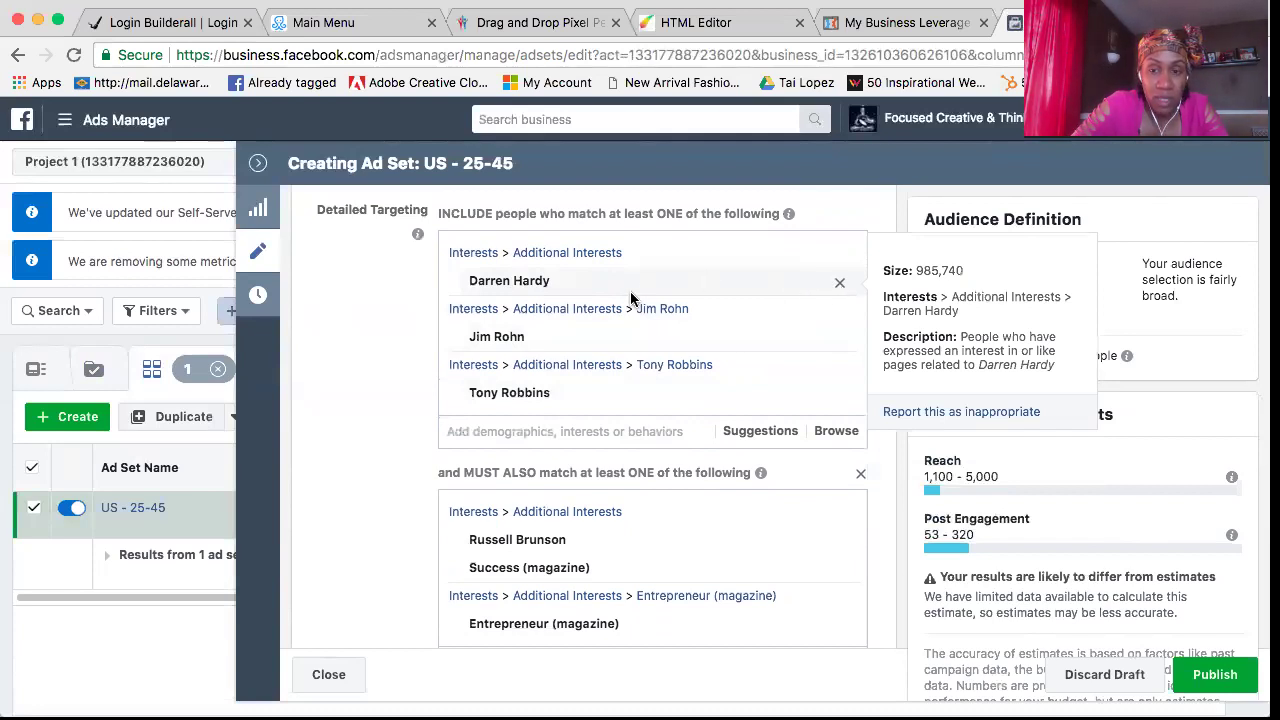
pyautogui.scroll(-1, 704, 437)
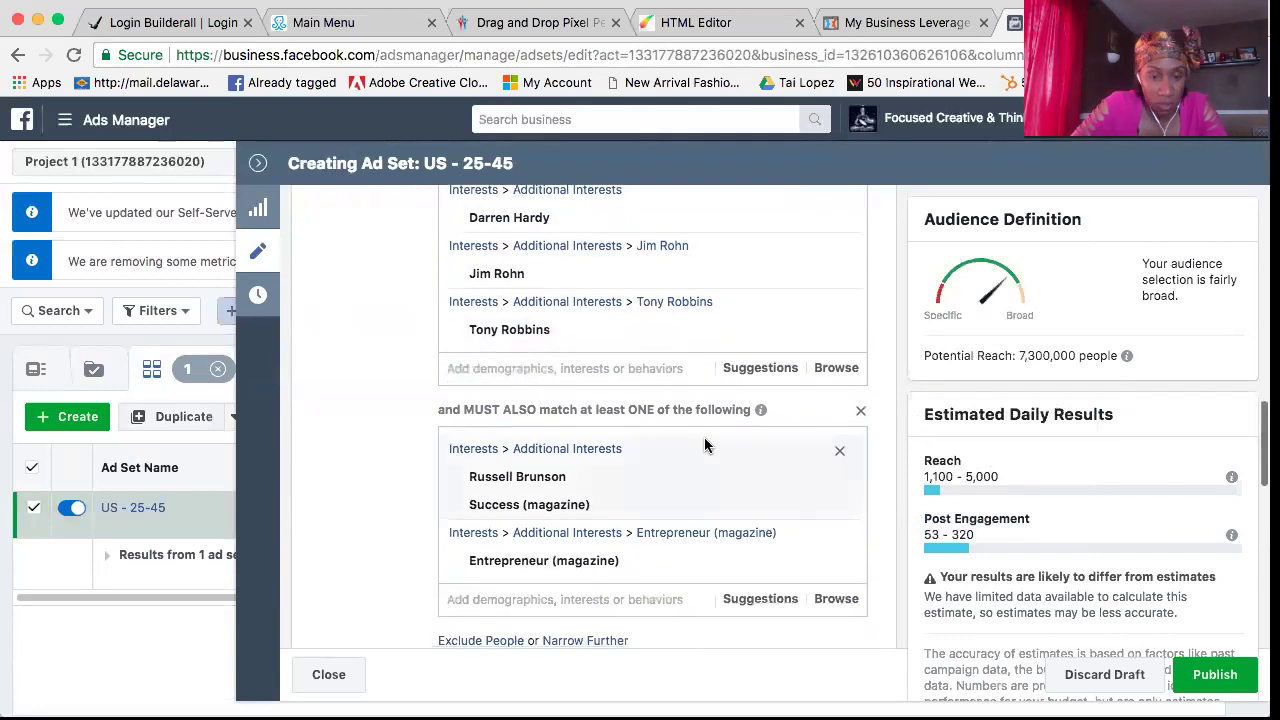
pyautogui.scroll(-1, 704, 438)
pyautogui.scroll(-4, 704, 437)
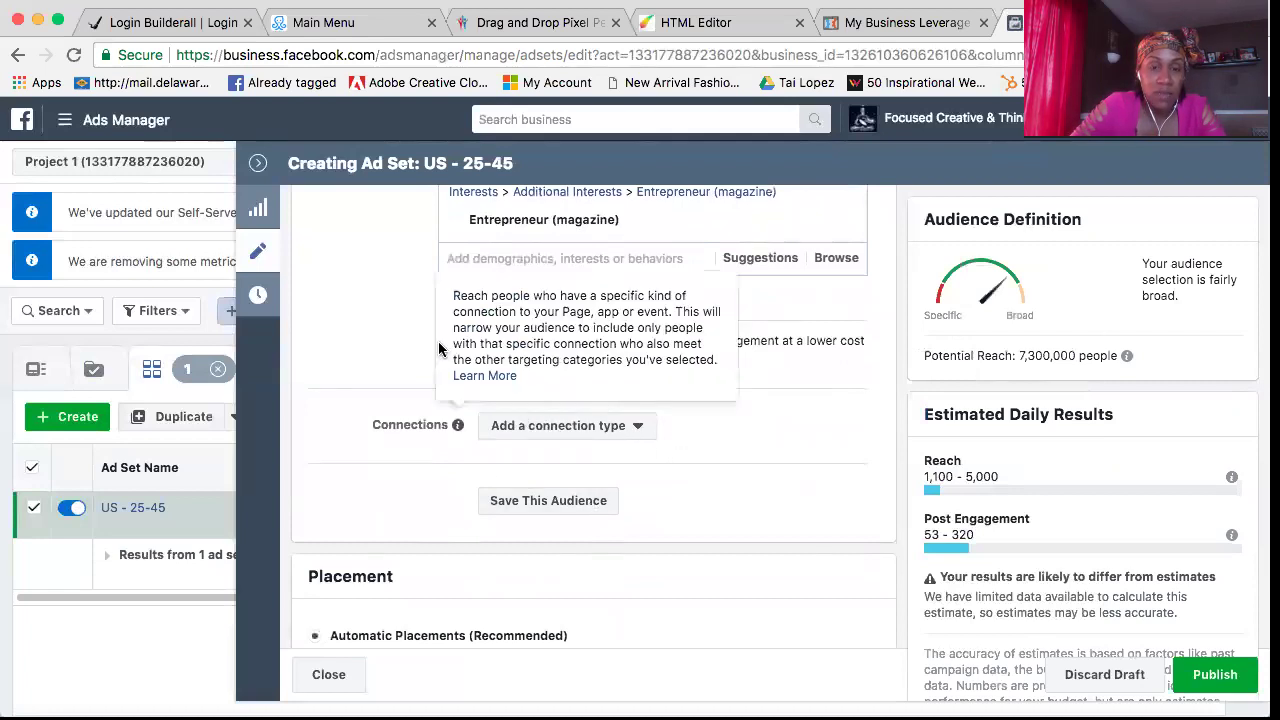
pyautogui.scroll(15, 358, 337)
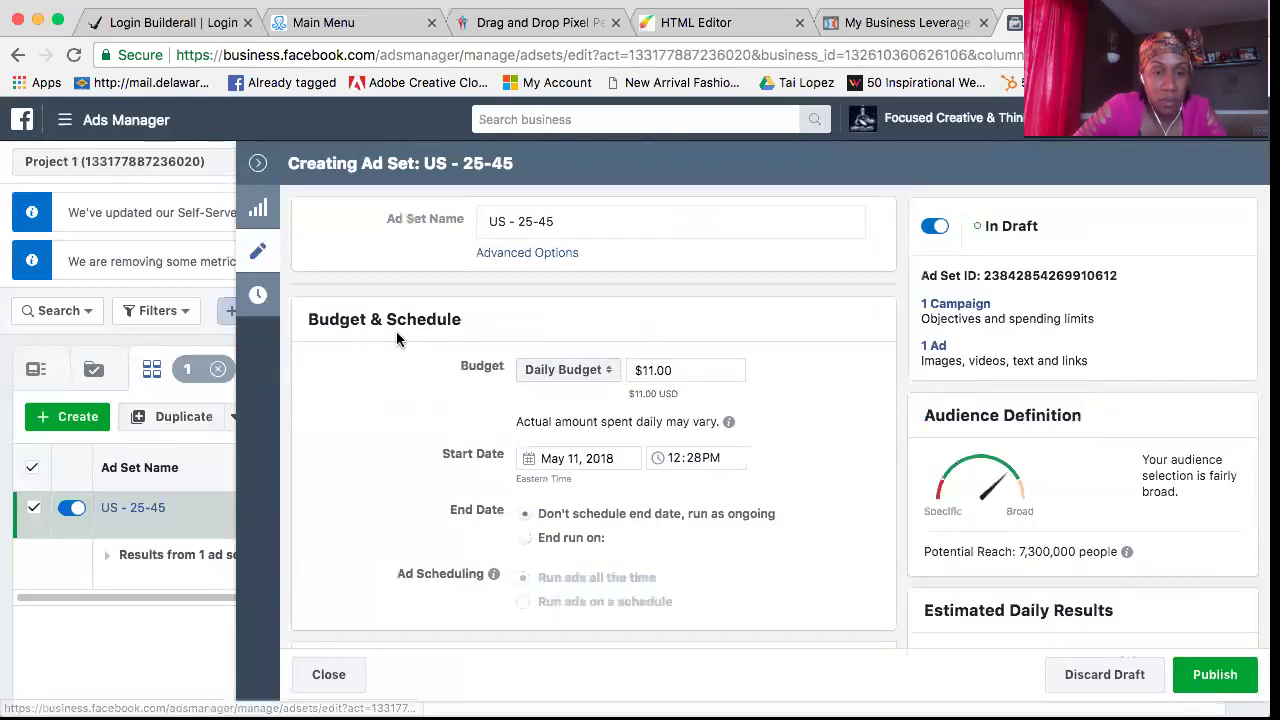
pyautogui.click(678, 368)
pyautogui.press('BackSpace')
pyautogui.press('BackSpace')
pyautogui.press('BackSpace')
pyautogui.press('BackSpace')
pyautogui.press('BackSpace')
pyautogui.press('BackSpace')
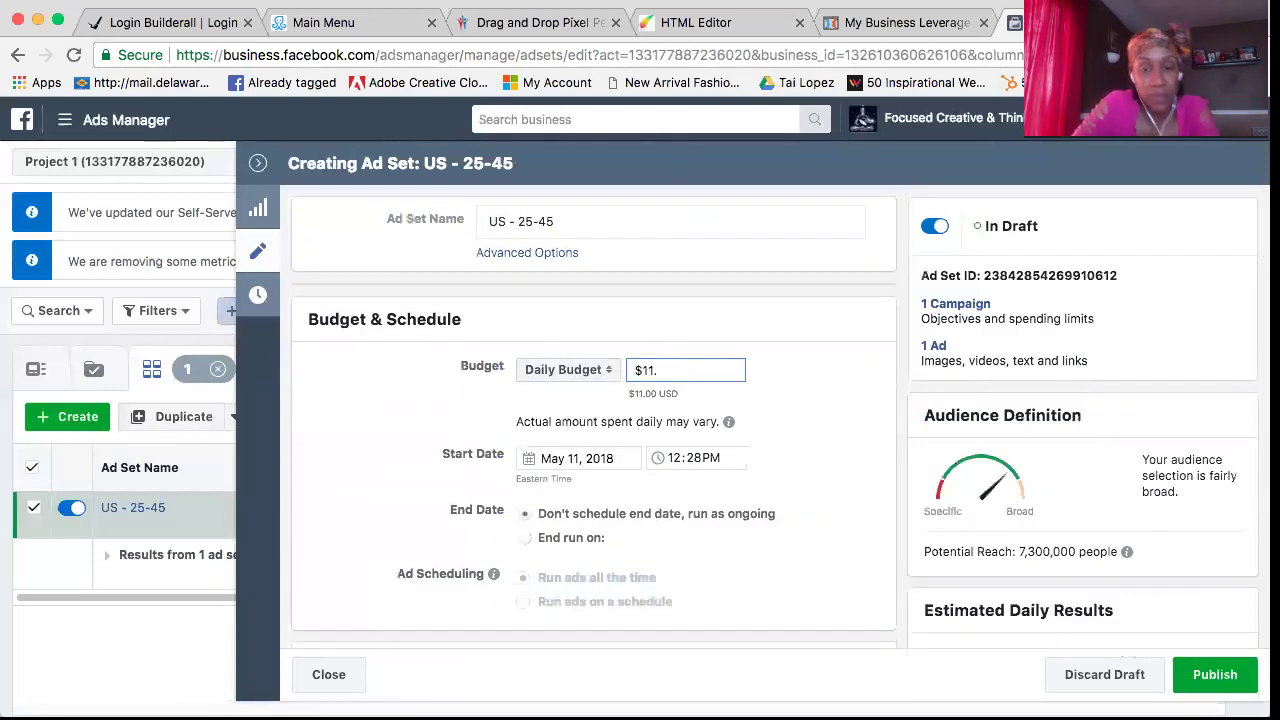
pyautogui.write('5.00')
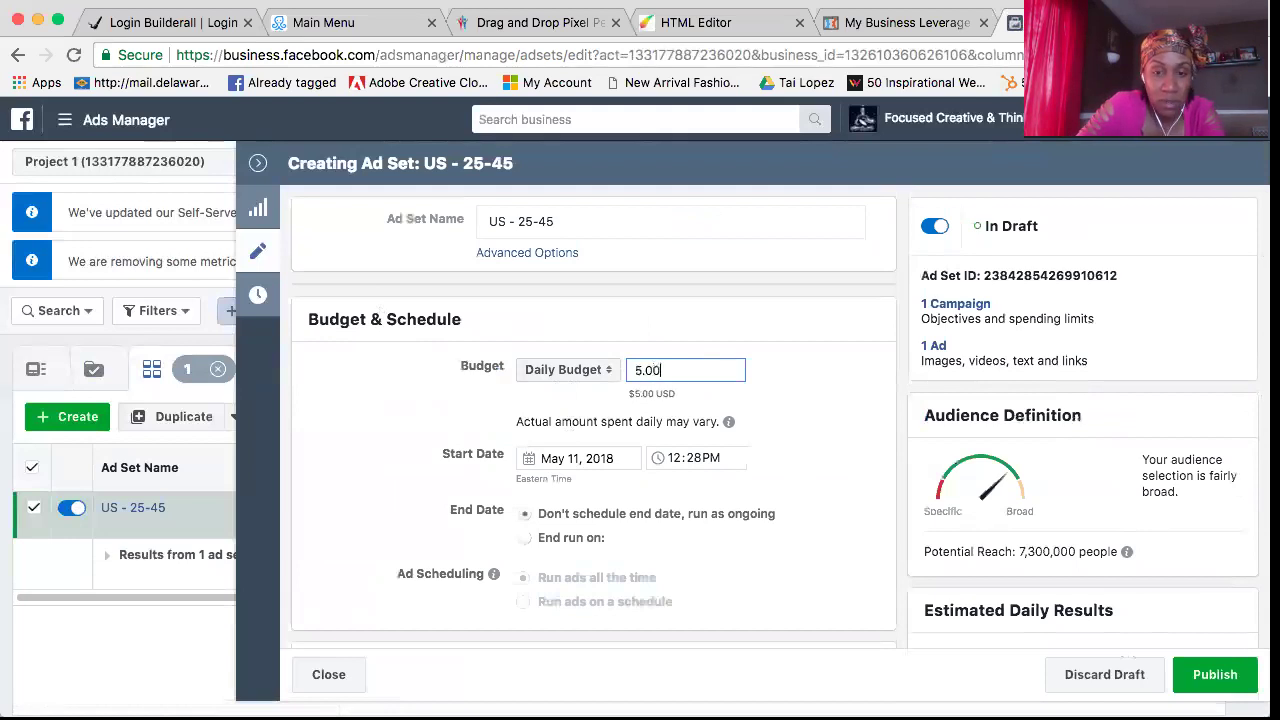
pyautogui.click(872, 432)
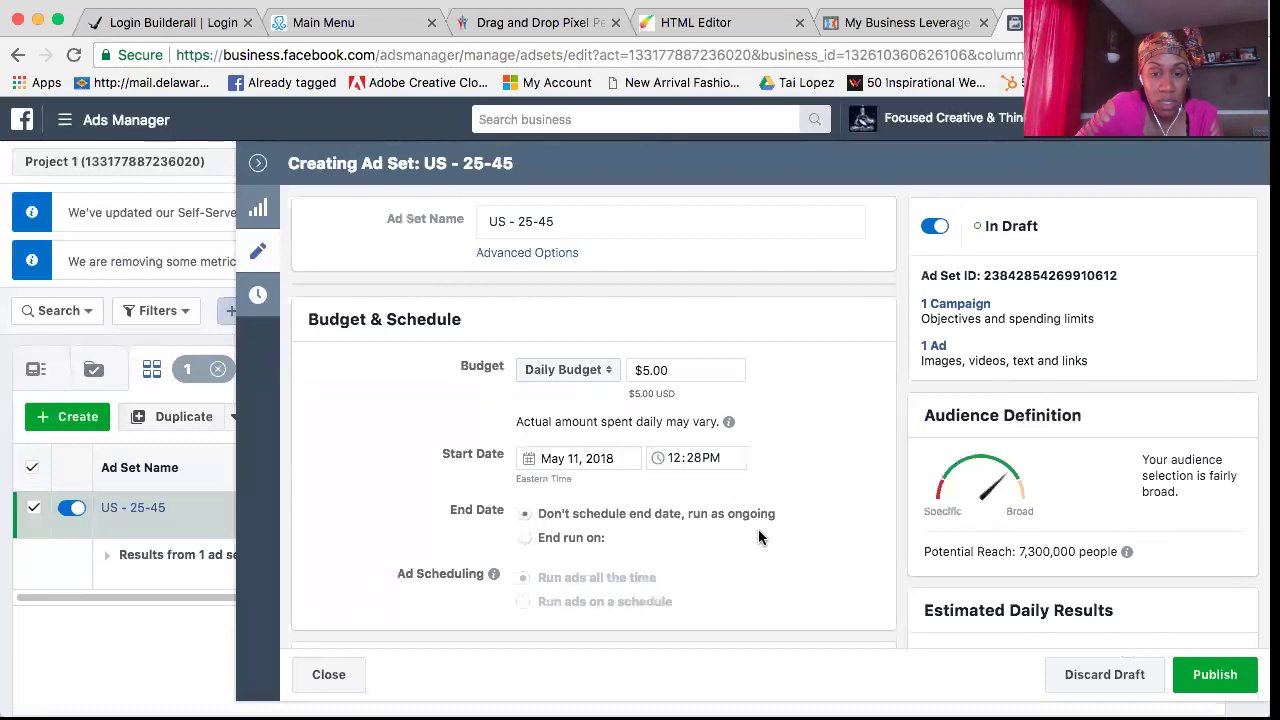
# Schedule the ad set's run to end on 5/28/2018
pyautogui.click(524, 538)
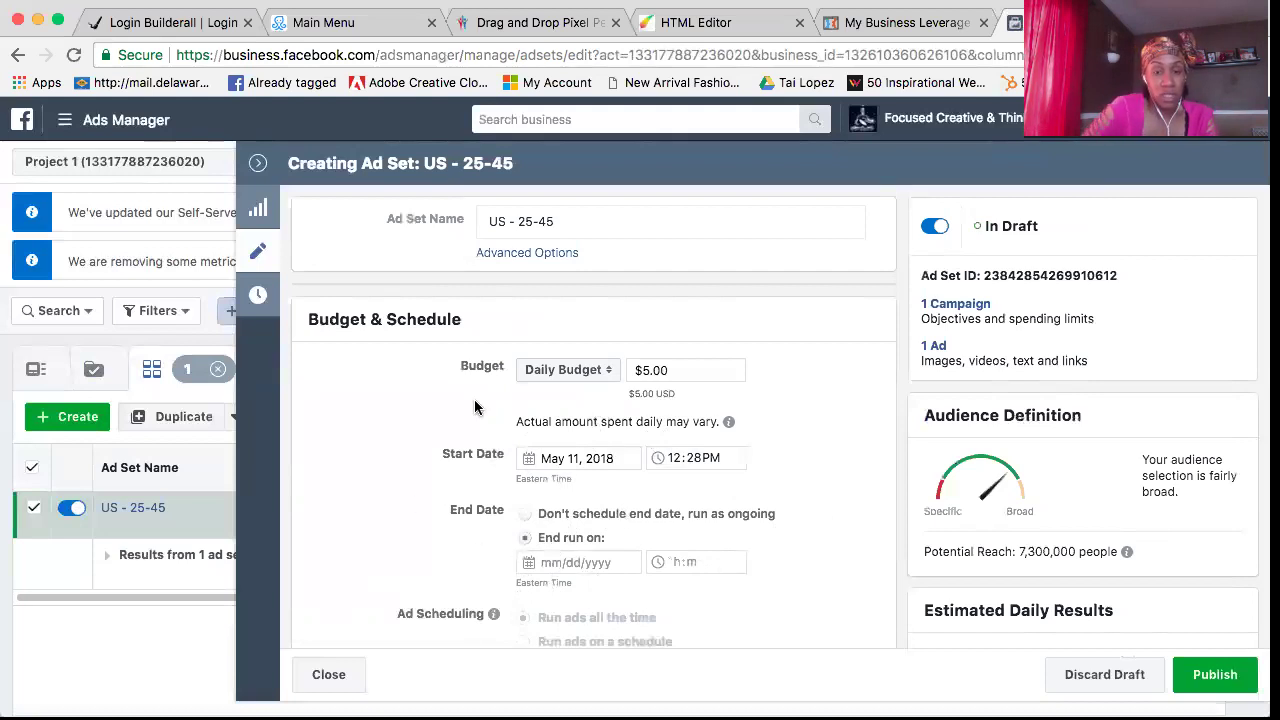
pyautogui.click(533, 564)
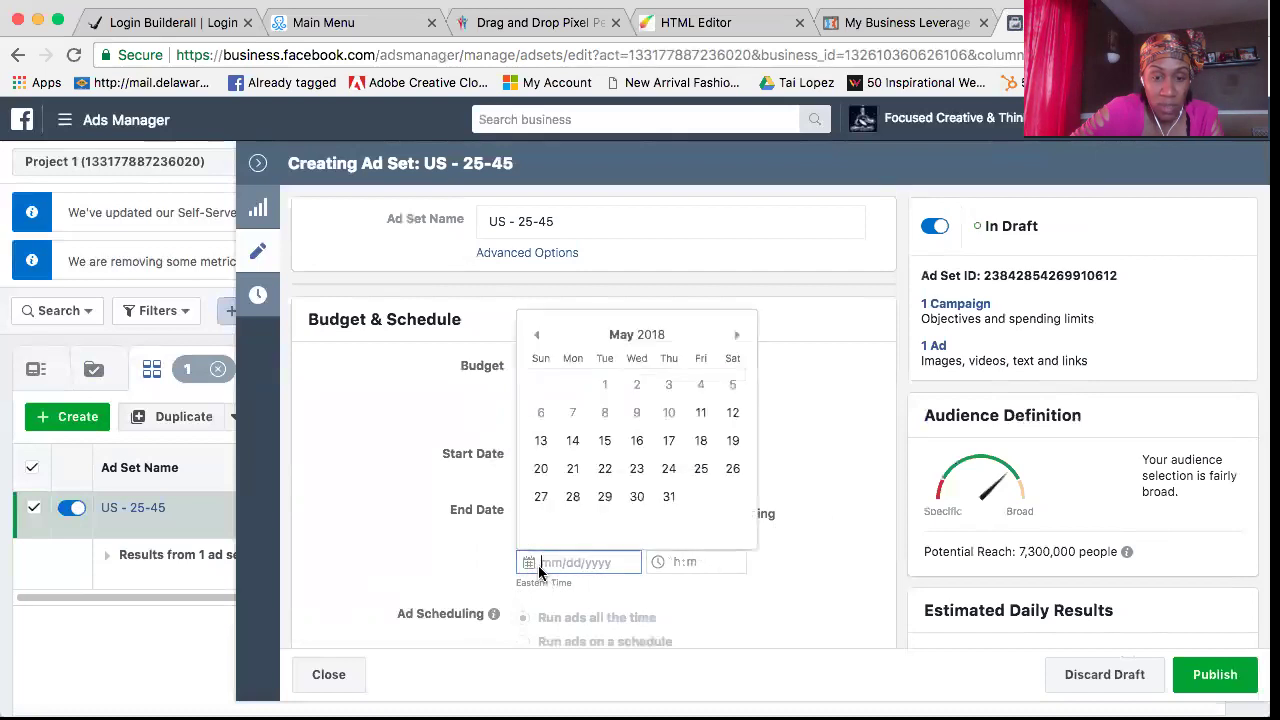
pyautogui.click(570, 497)
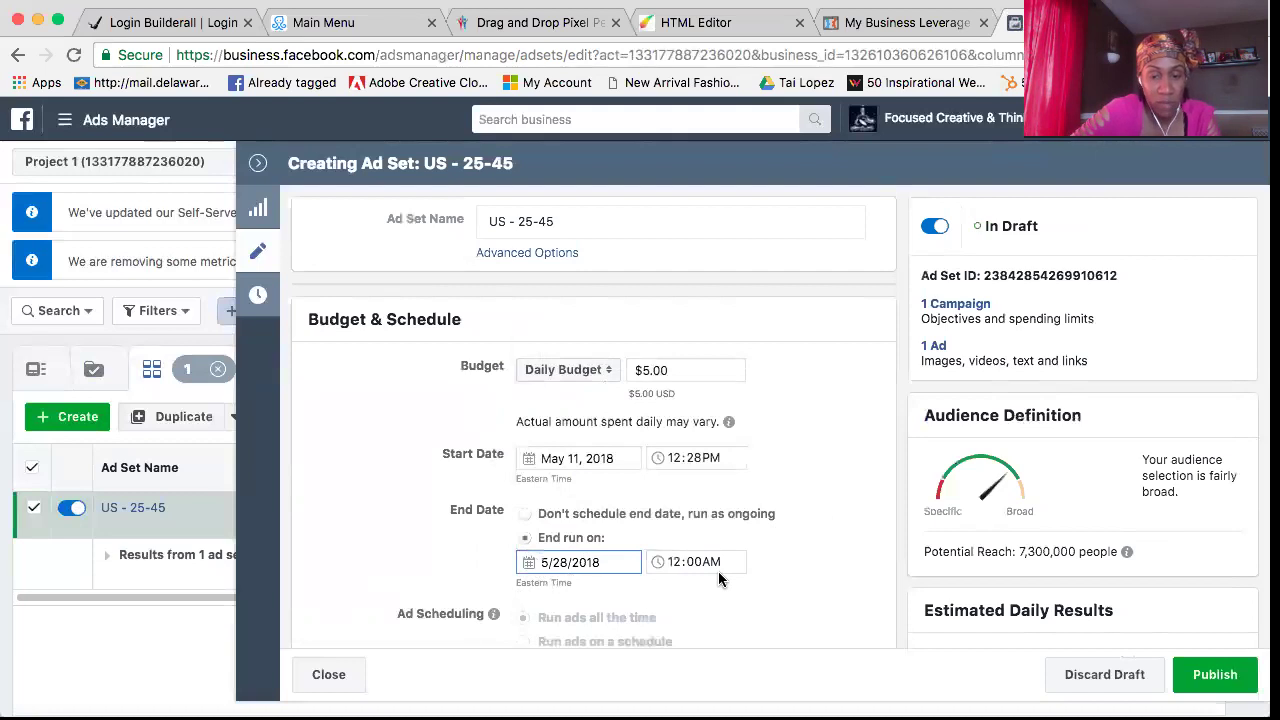
# Add a Facebook Pages connection to the audience that excludes people who like your Page
pyautogui.scroll(-3, 718, 573)
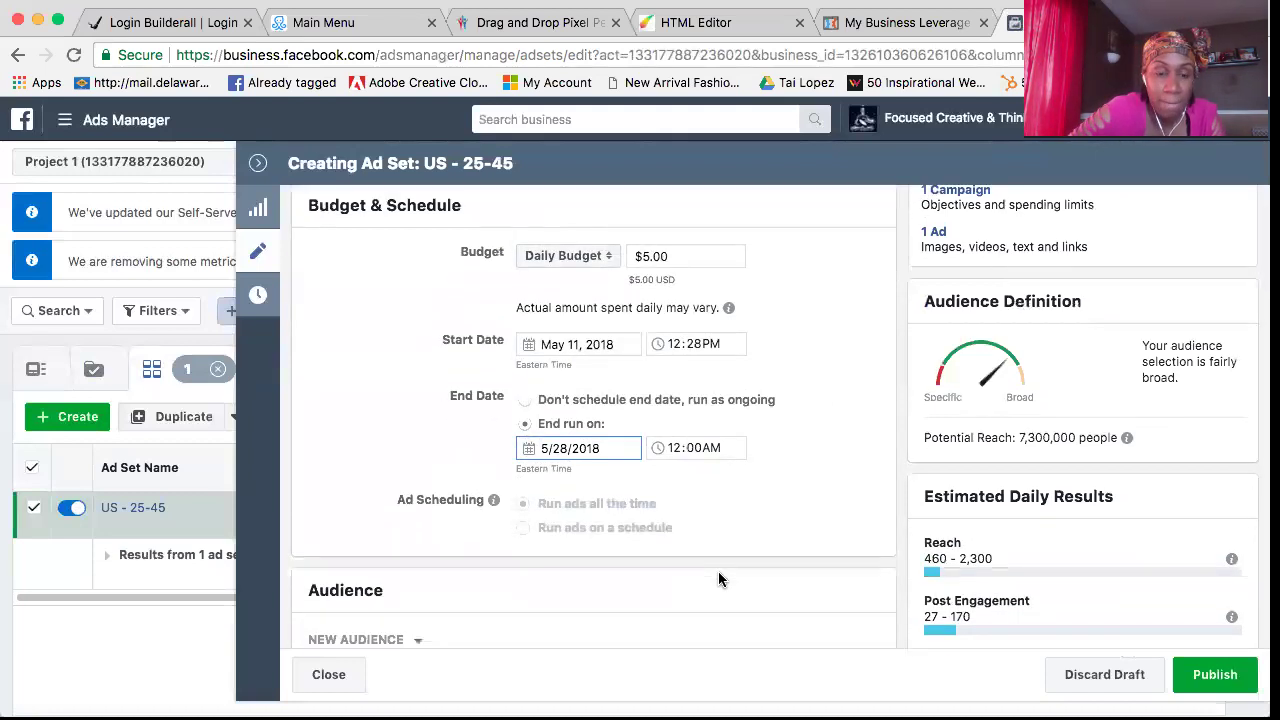
pyautogui.scroll(-10, 718, 575)
pyautogui.scroll(-12, 718, 578)
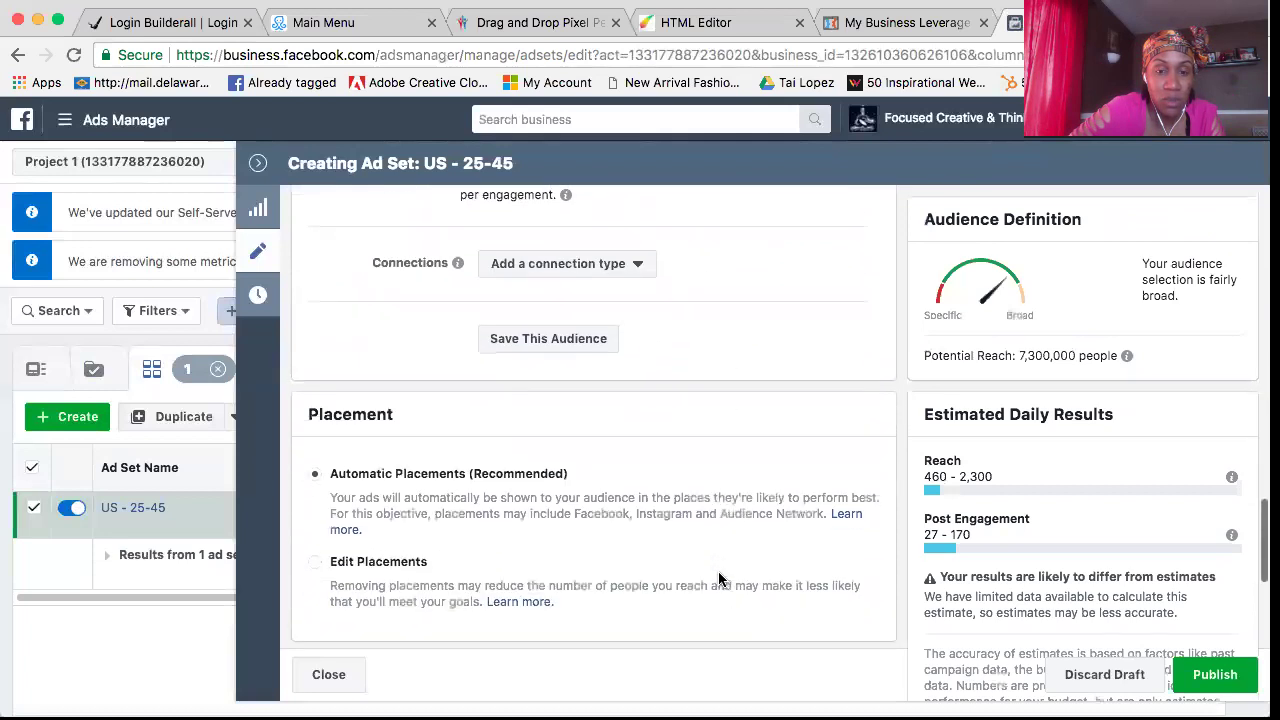
pyautogui.scroll(2, 643, 334)
pyautogui.click(638, 324)
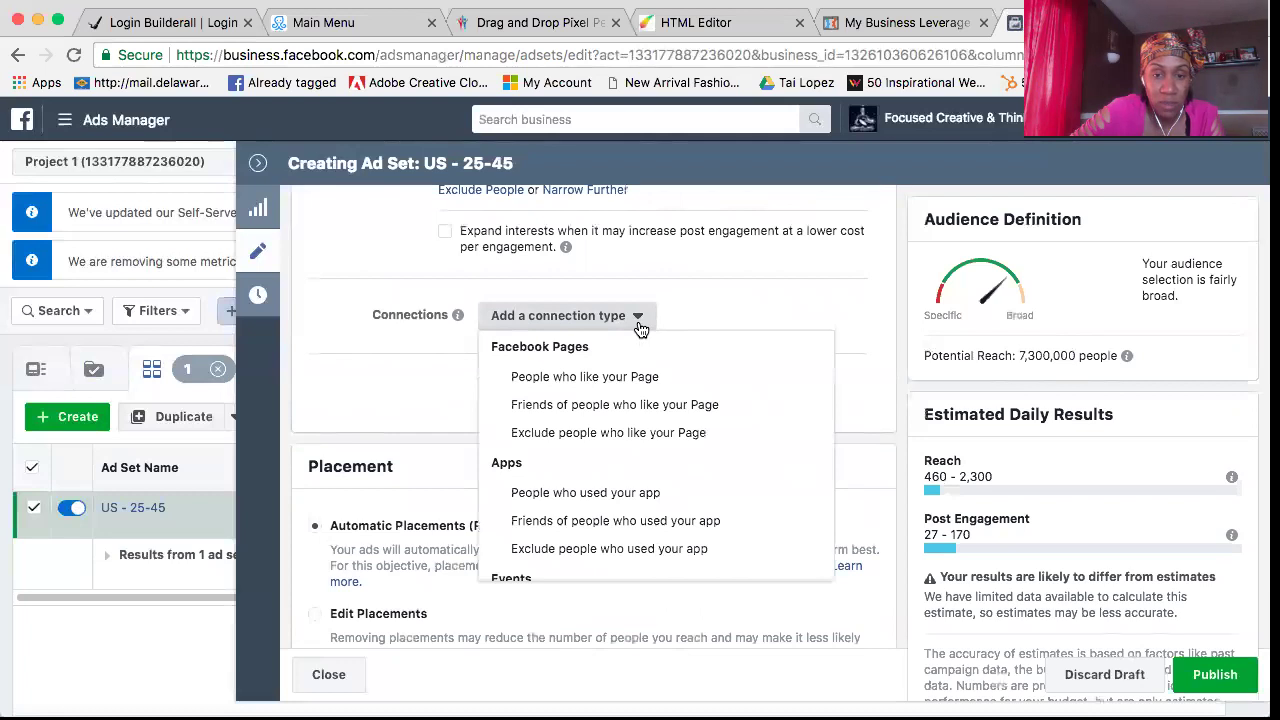
pyautogui.click(679, 438)
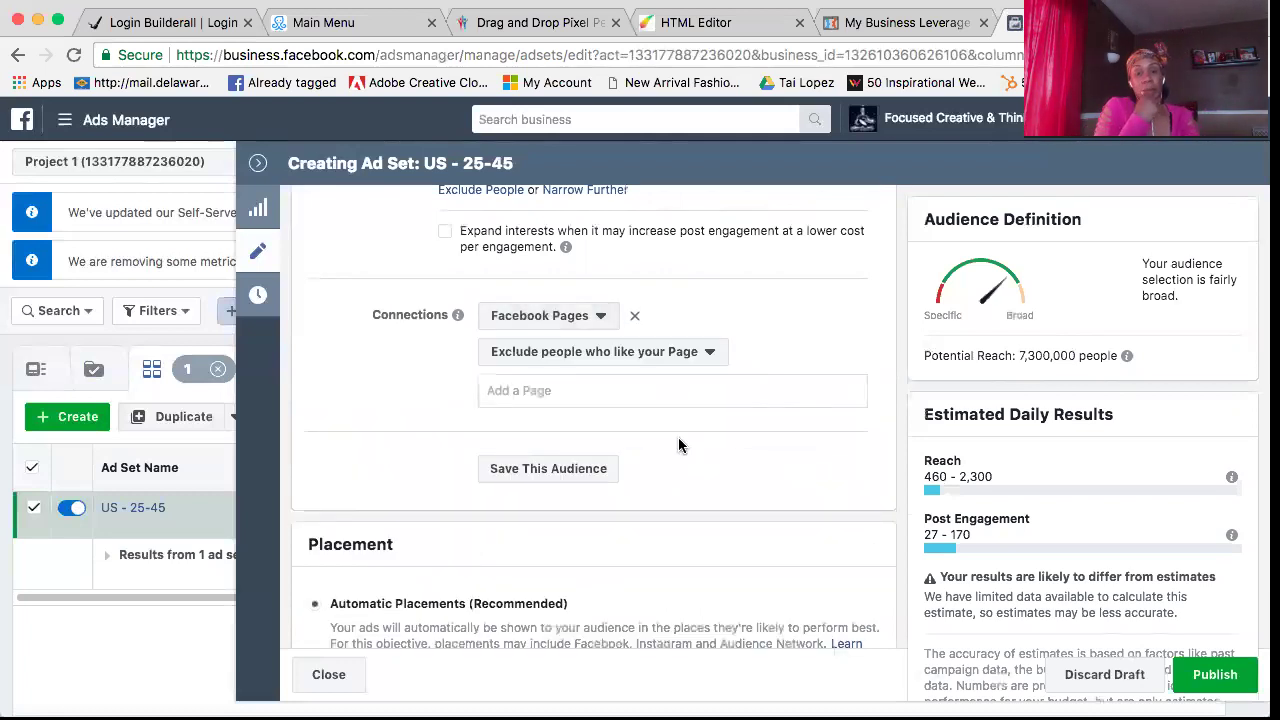
pyautogui.click(702, 358)
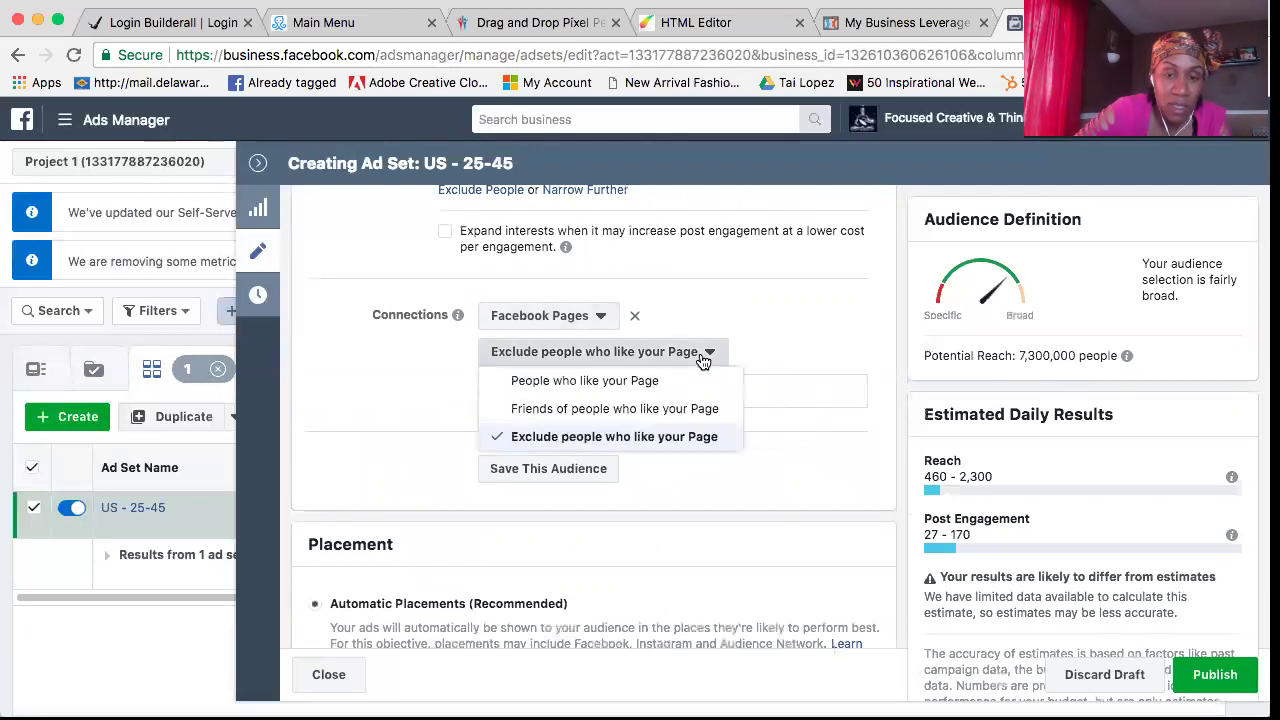
pyautogui.click(648, 440)
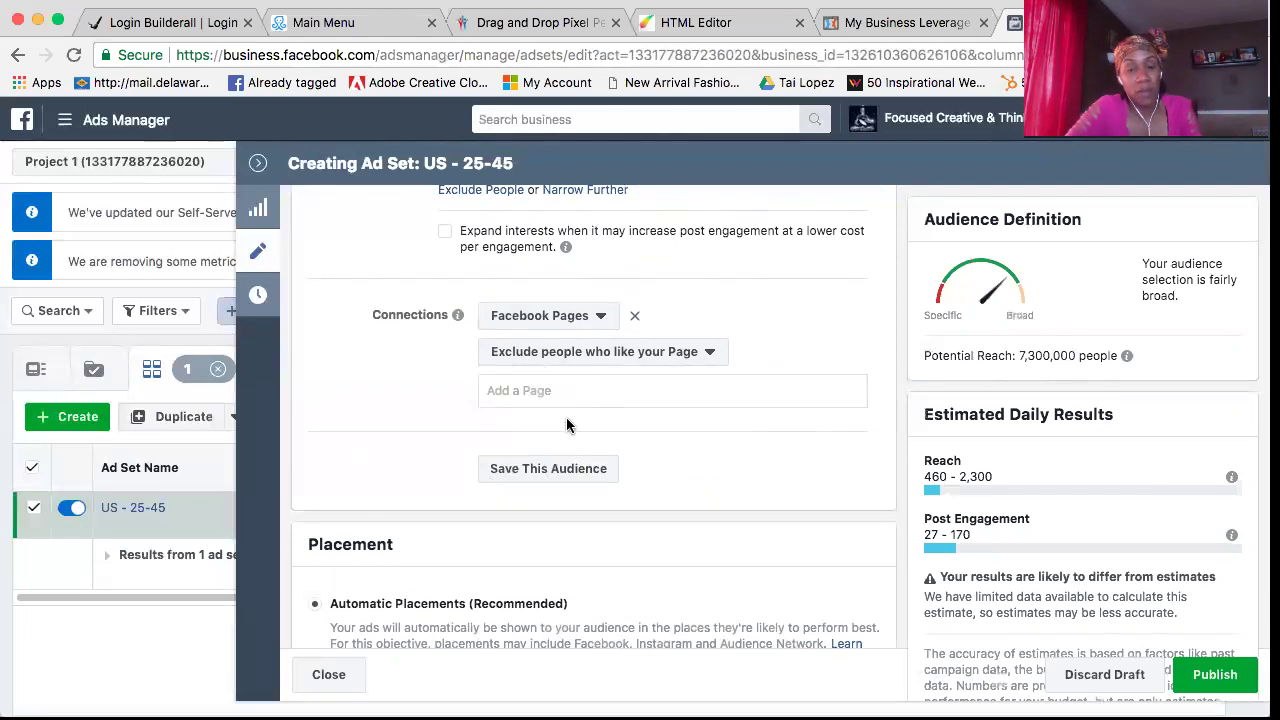
# Save the ad set's audience under the name "NDI post engage"
pyautogui.click(541, 469)
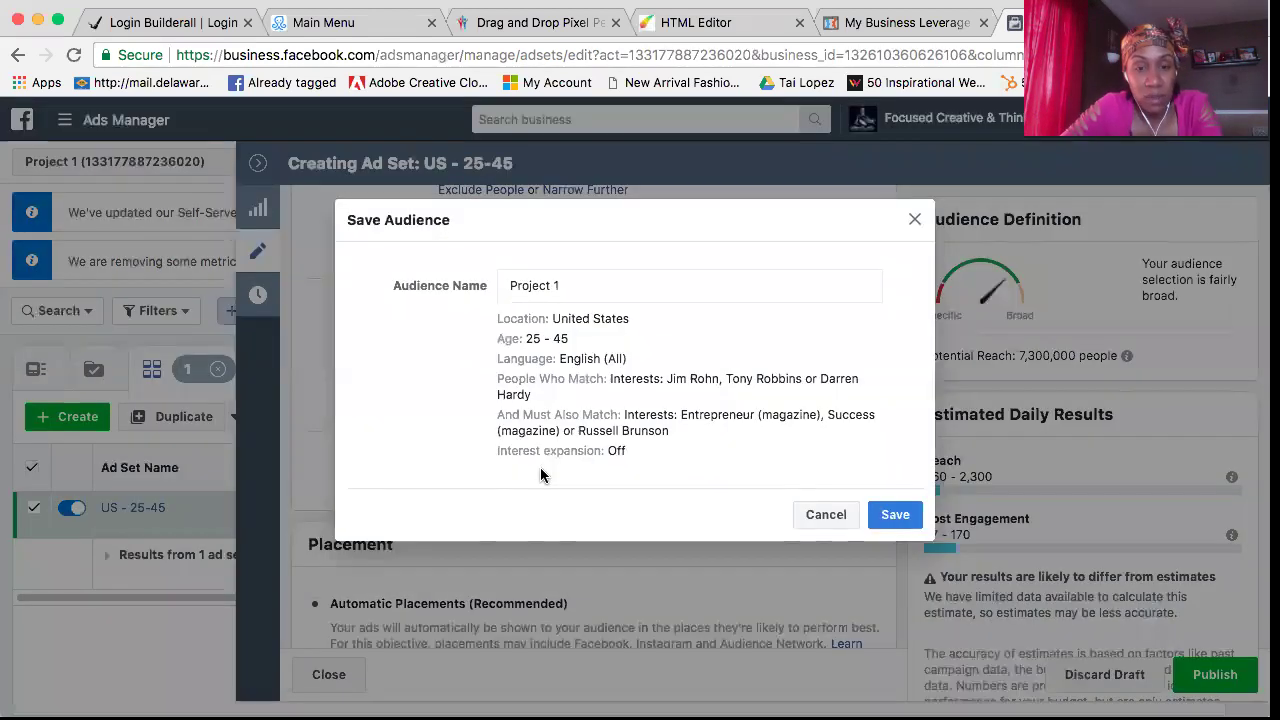
pyautogui.click(582, 286)
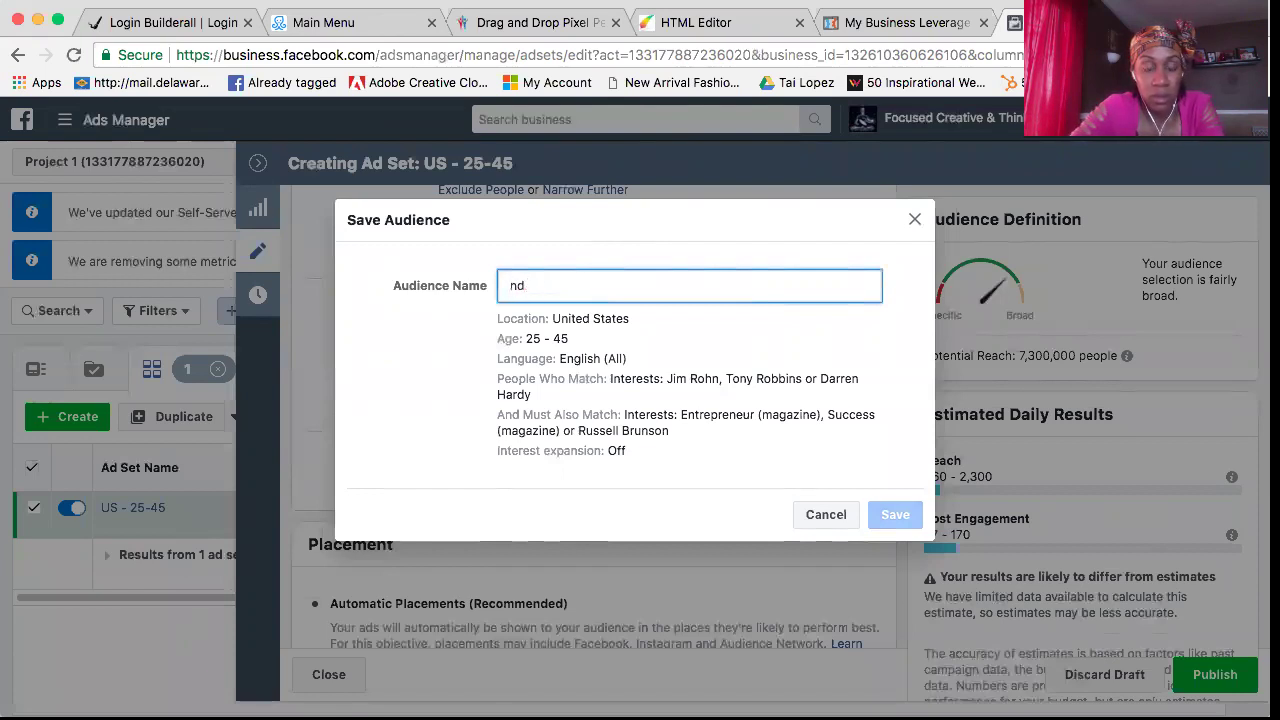
pyautogui.write('nd')
pyautogui.press('BackSpace')
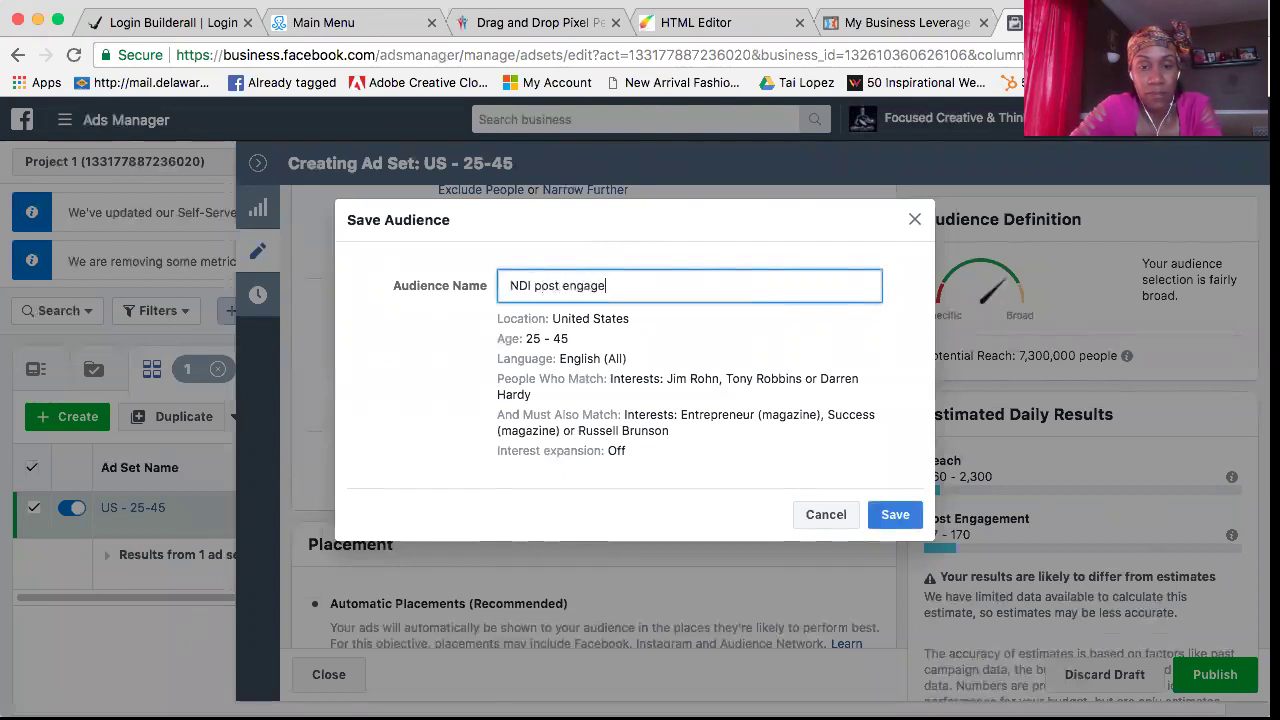
pyautogui.click(914, 524)
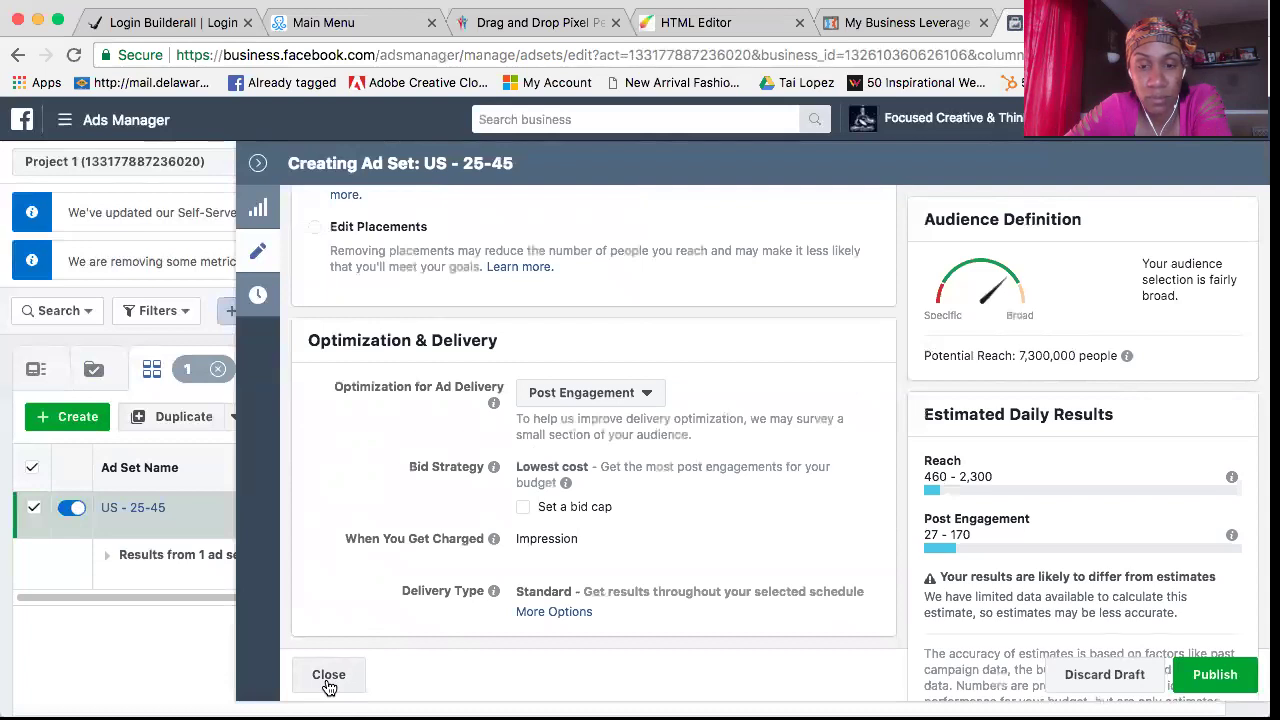
# Review the ad set's budget, schedule and delivery settings, and close its editor without publishing the draft
pyautogui.scroll(10, 466, 453)
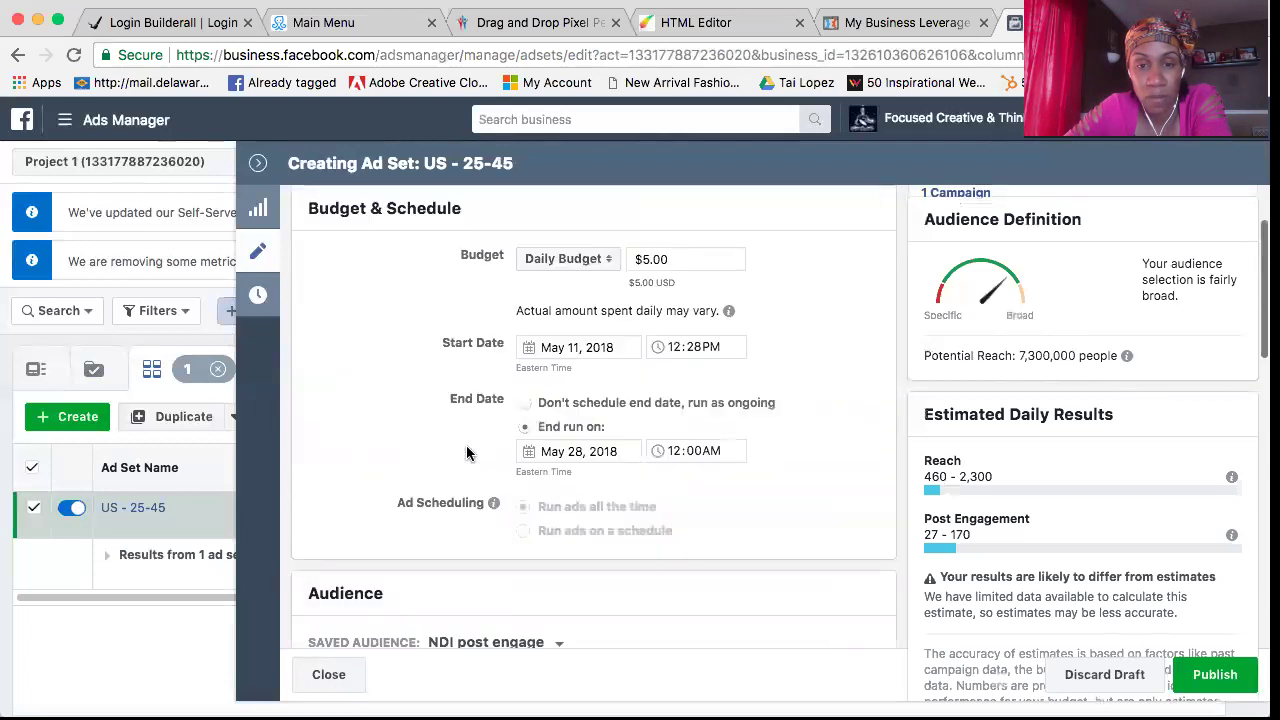
pyautogui.scroll(3, 466, 453)
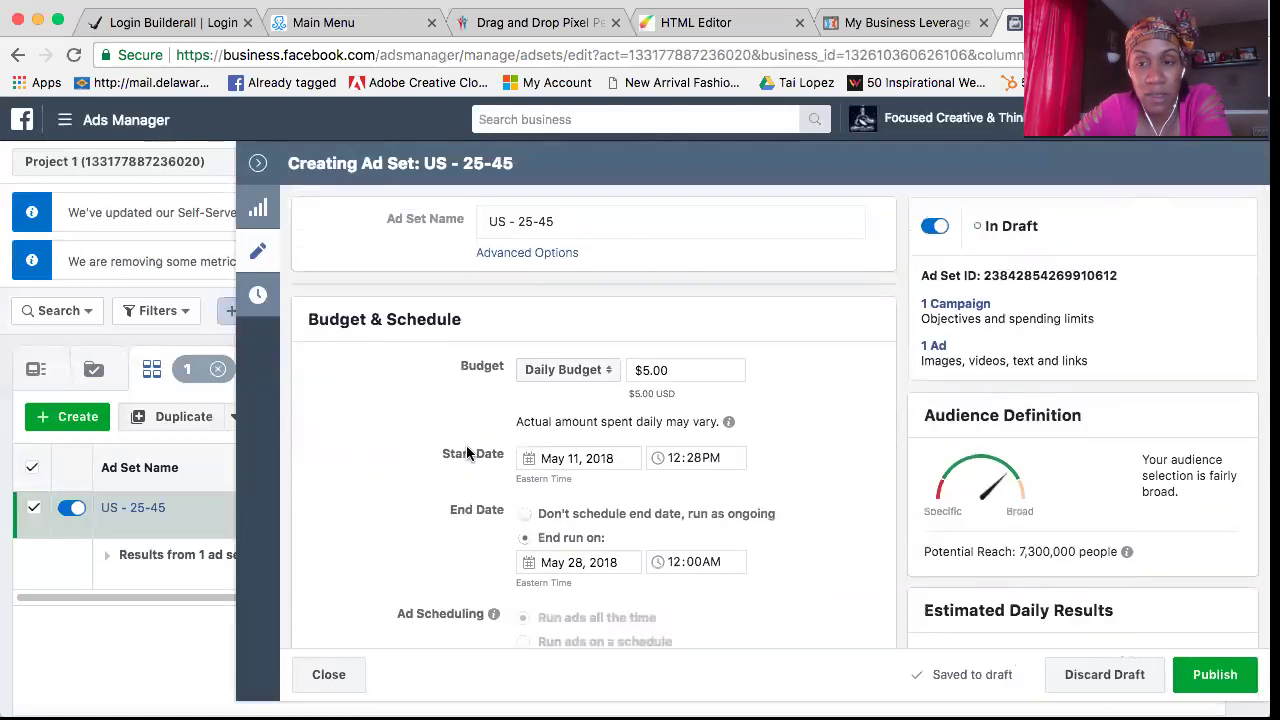
pyautogui.scroll(-12, 466, 453)
pyautogui.click(330, 676)
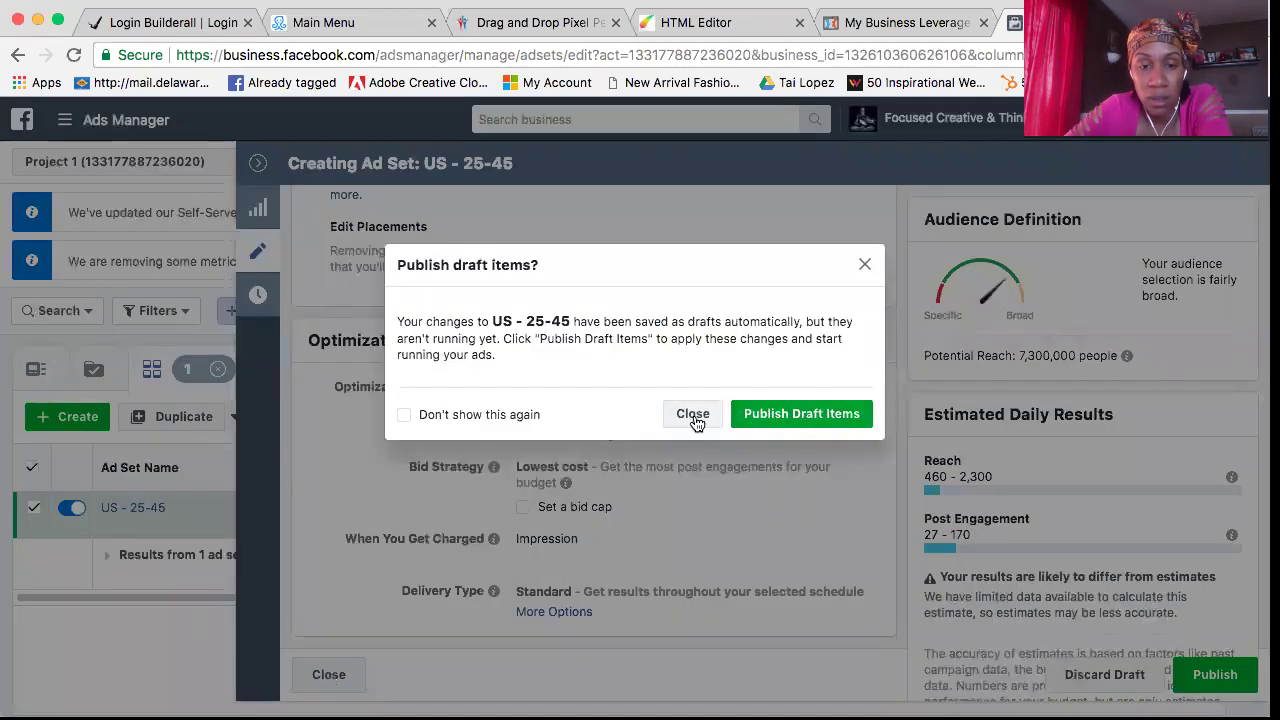
pyautogui.click(694, 418)
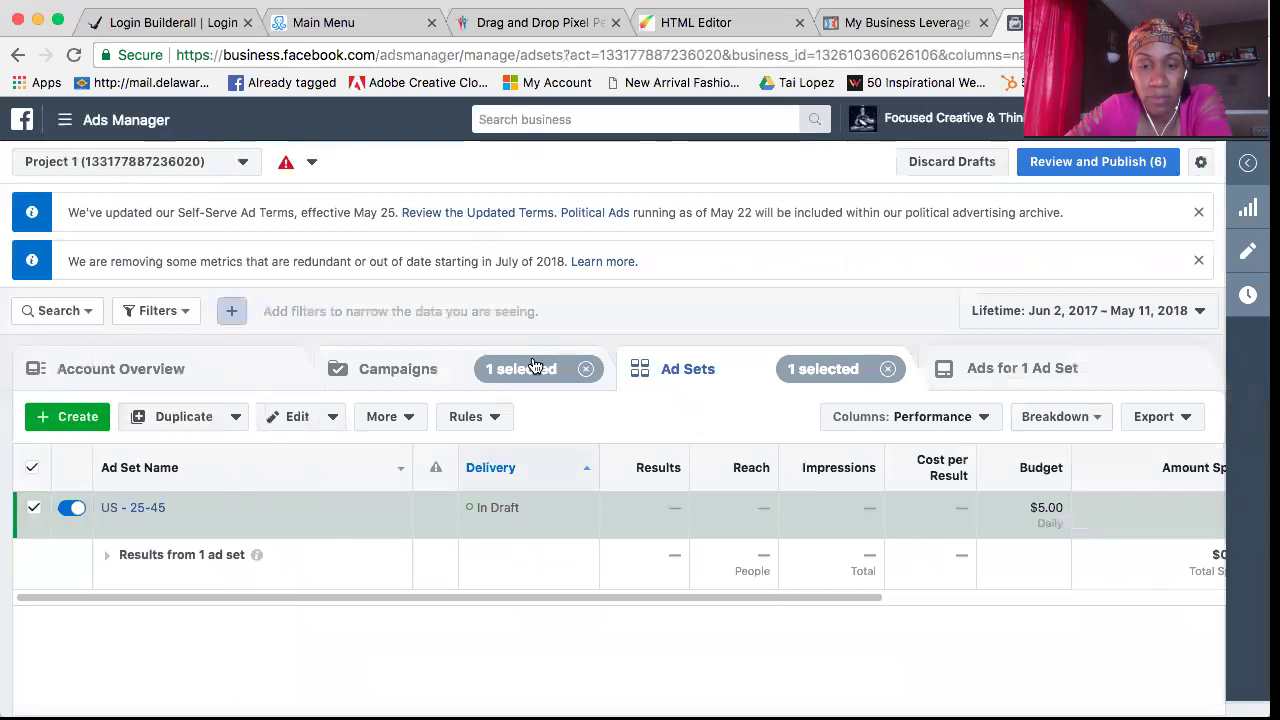
# Open the draft engagement ad for editing and set its Facebook Page to No Degree Income
pyautogui.click(986, 386)
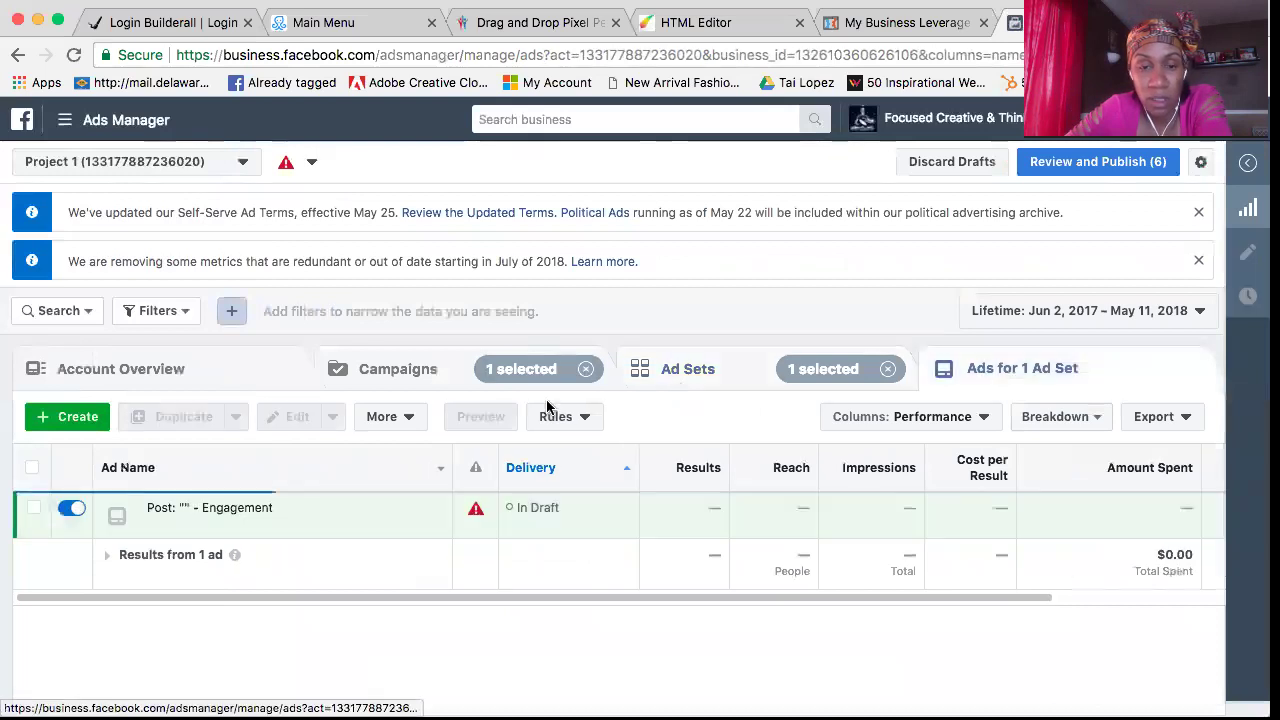
pyautogui.click(248, 525)
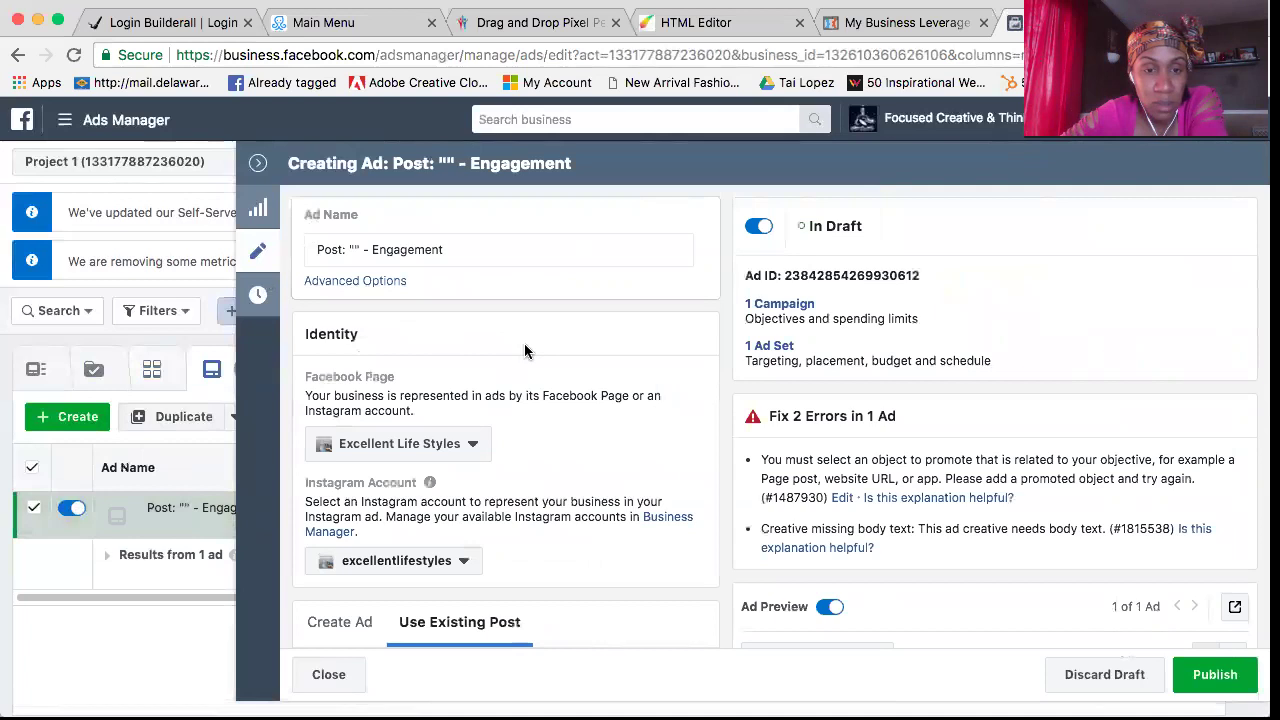
pyautogui.click(474, 451)
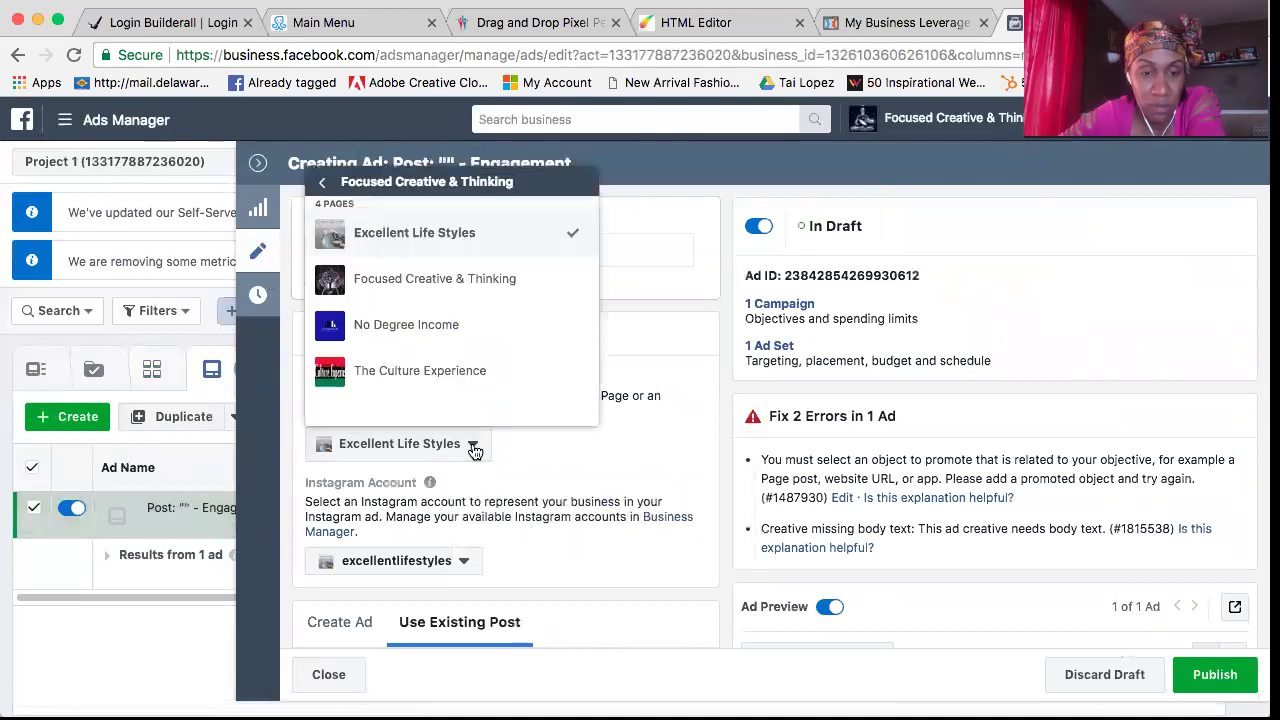
pyautogui.click(446, 330)
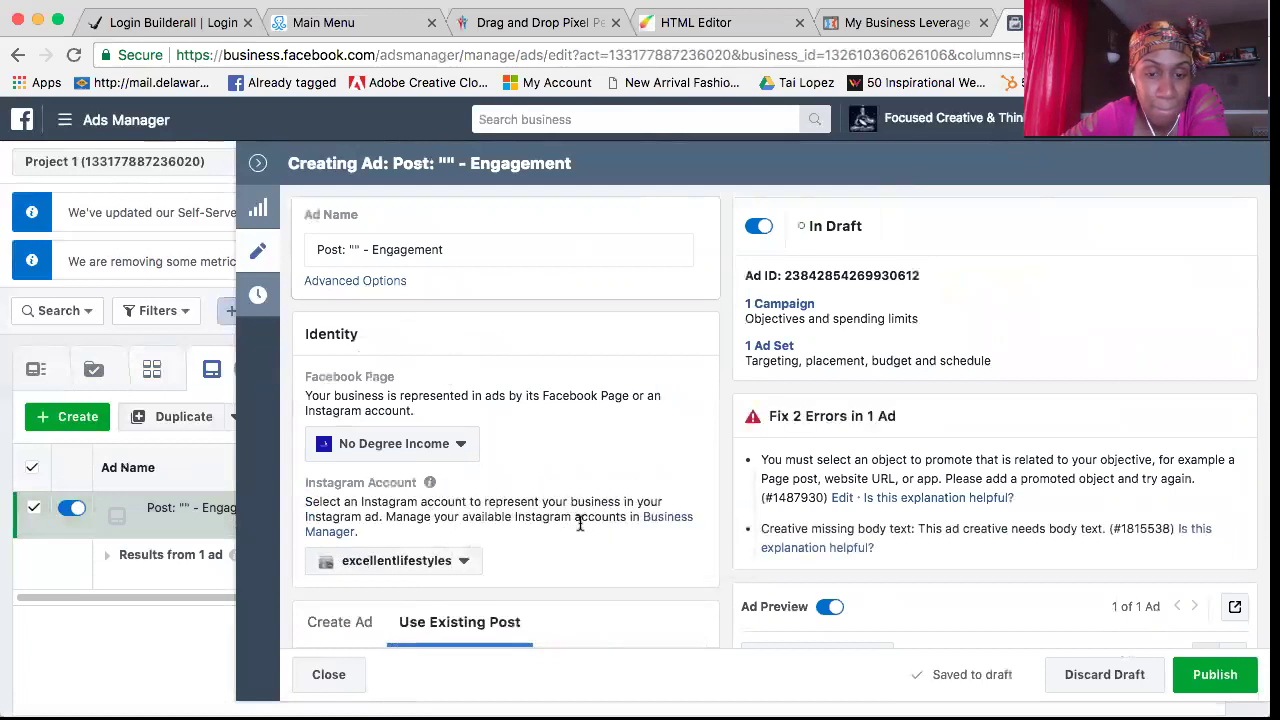
# Set the ad's Instagram account to use the selected Facebook Page
pyautogui.click(458, 561)
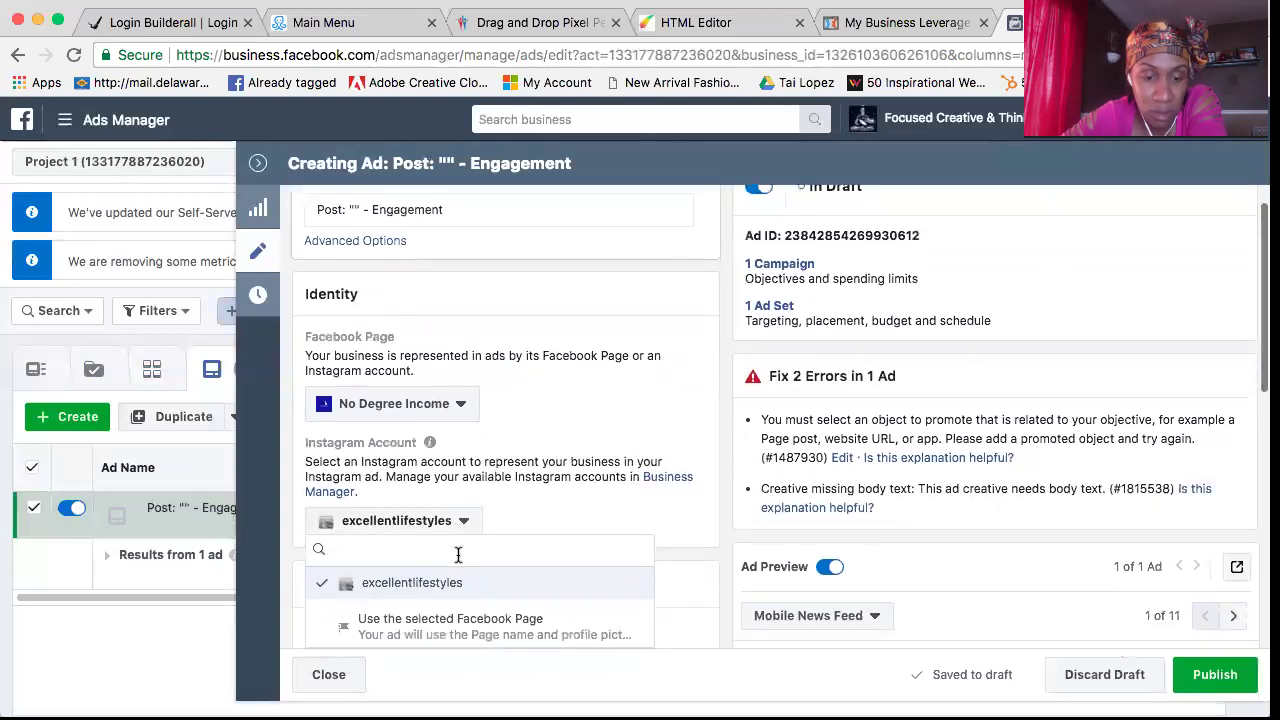
pyautogui.click(555, 638)
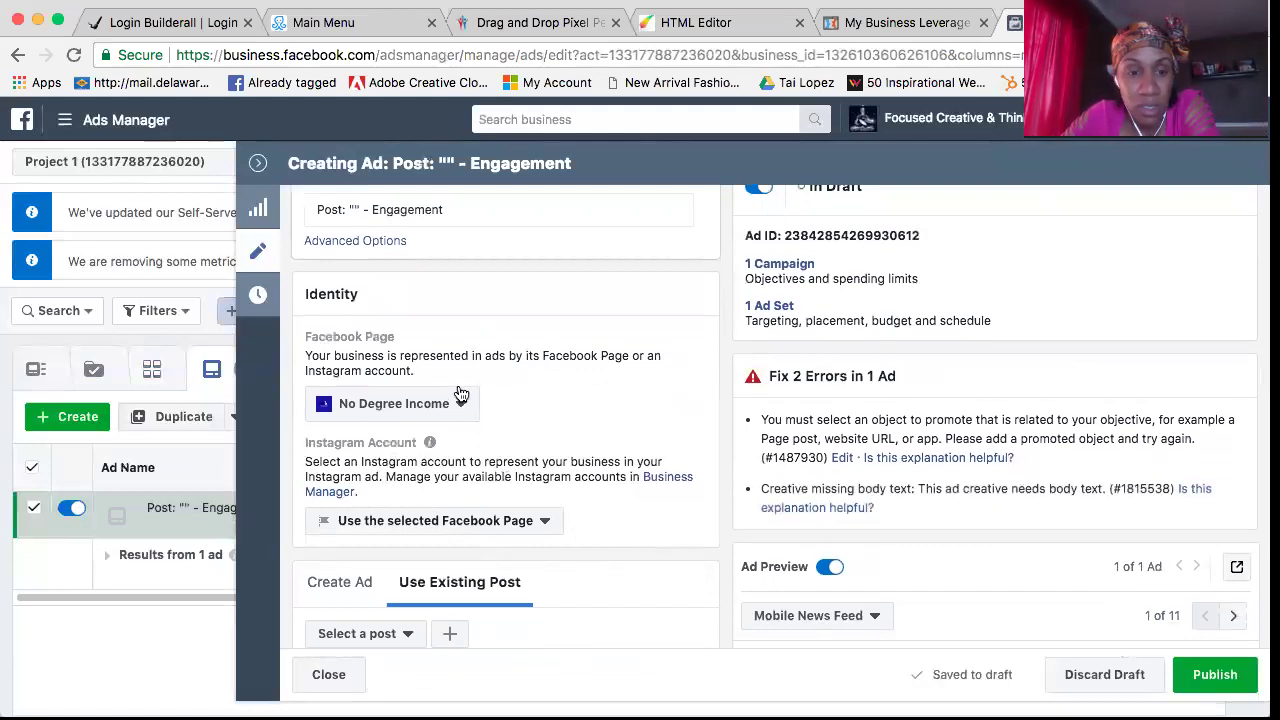
pyautogui.moveTo(431, 443)
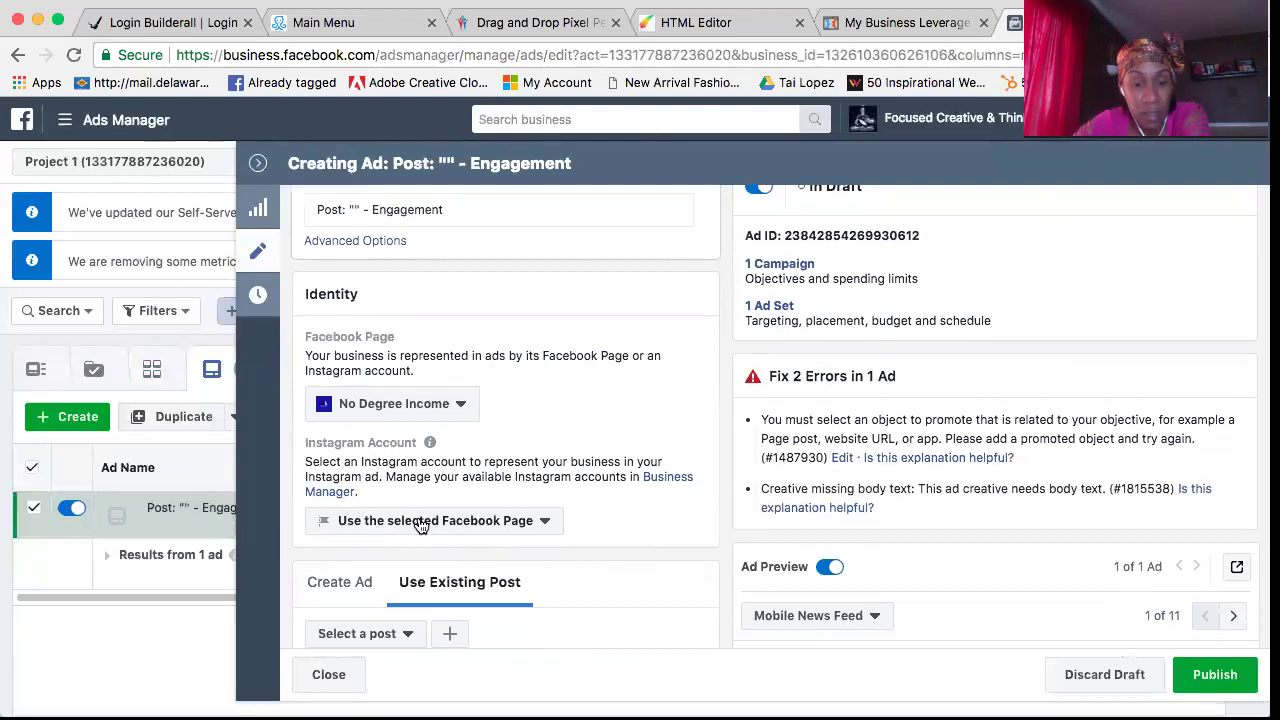
pyautogui.scroll(2, 578, 427)
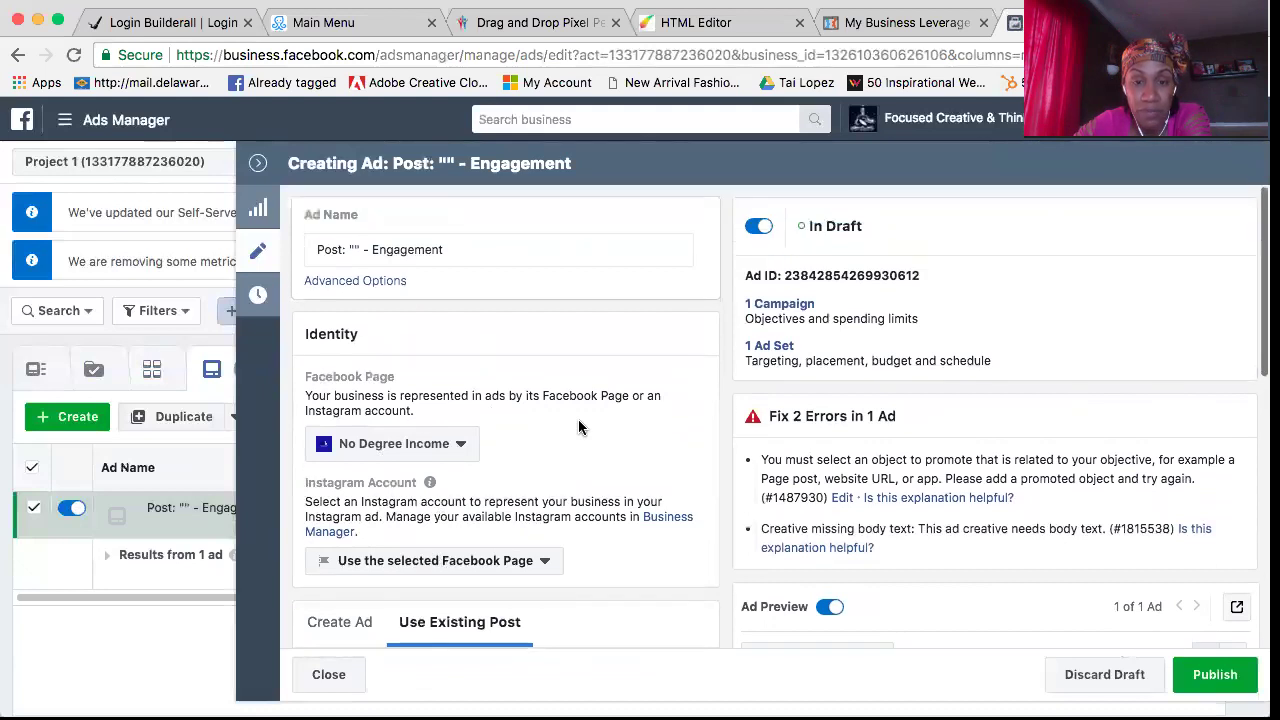
pyautogui.scroll(-2, 579, 427)
pyautogui.scroll(2, 579, 427)
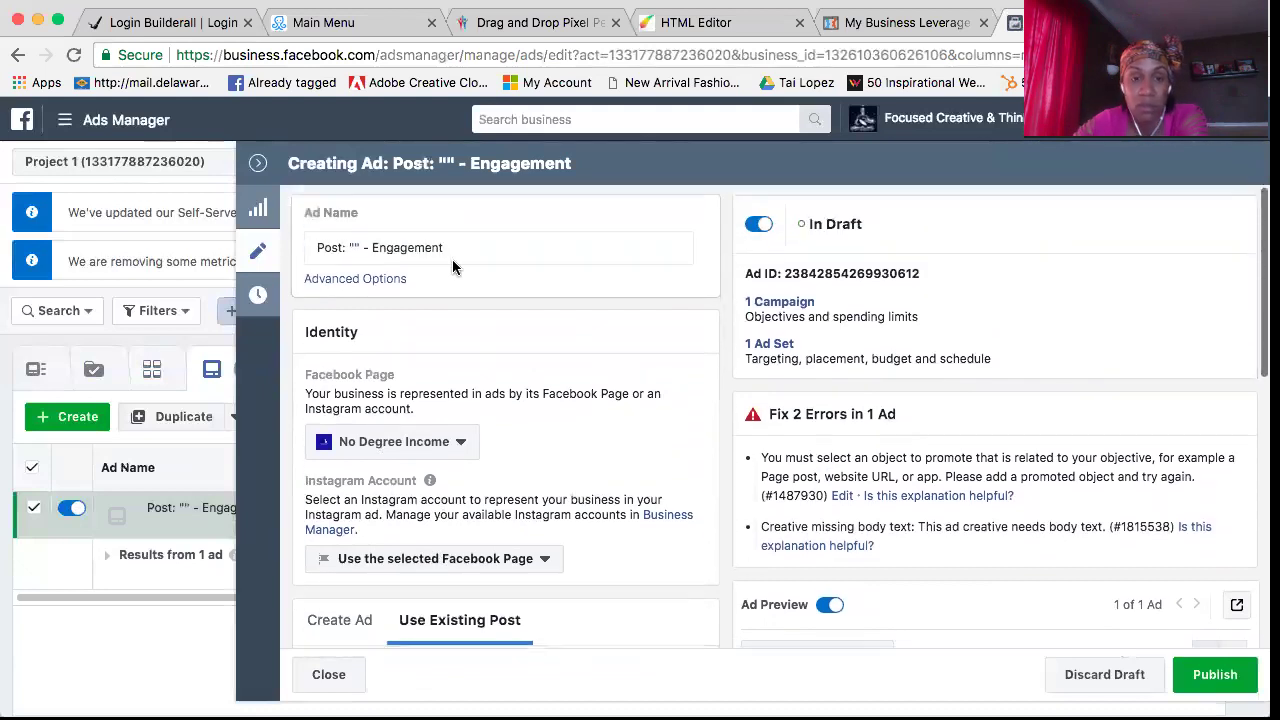
# Switch the ad from using an existing post to creating a new ad
pyautogui.scroll(-5, 501, 383)
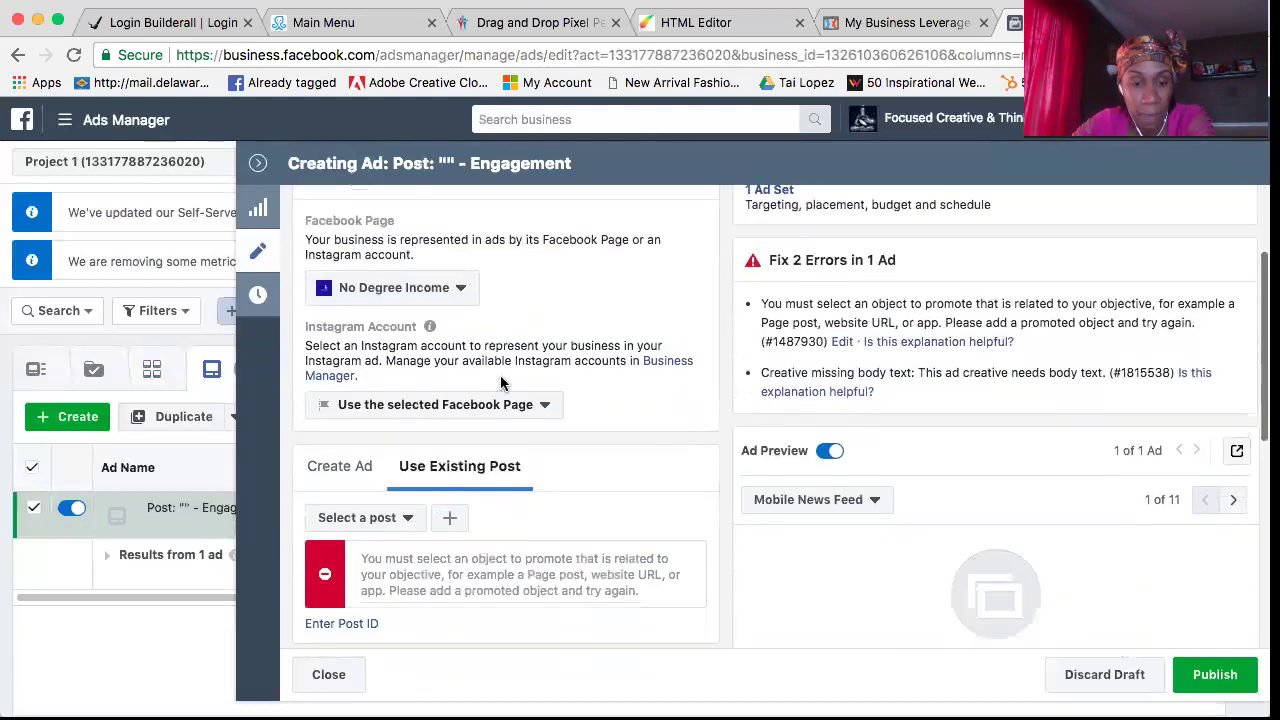
pyautogui.click(325, 376)
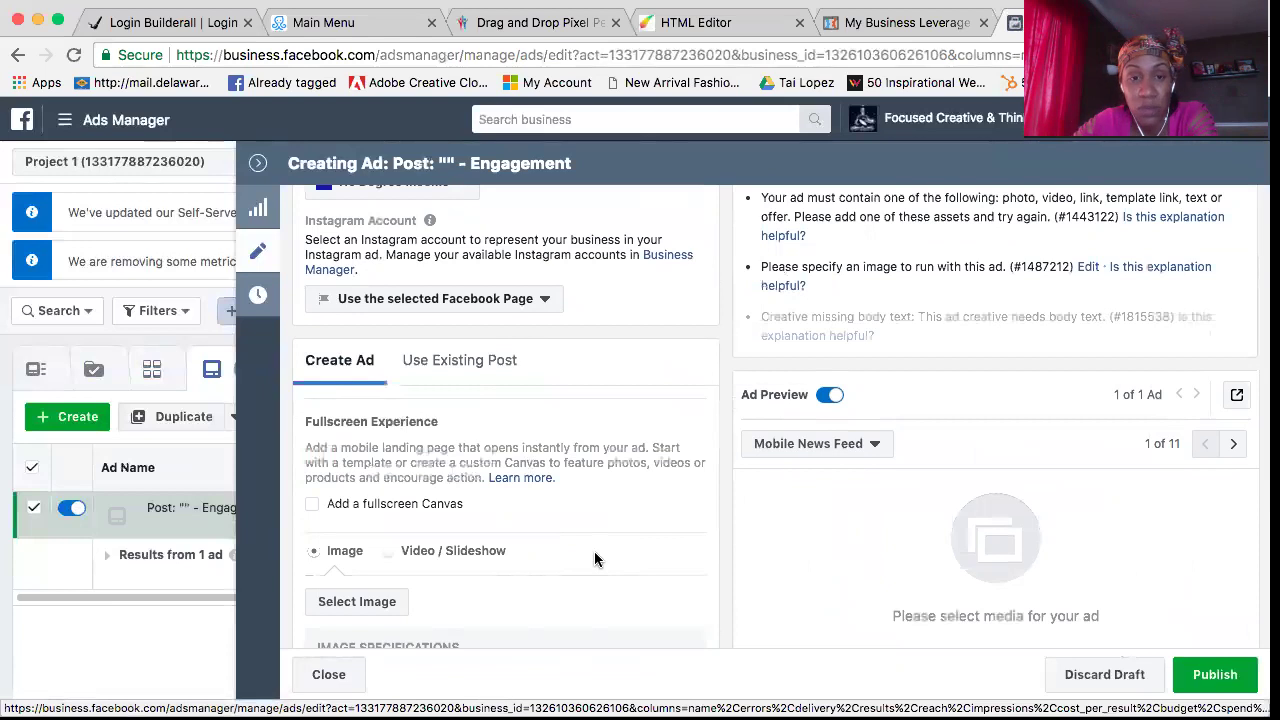
pyautogui.scroll(-1, 576, 485)
pyautogui.scroll(-1, 554, 395)
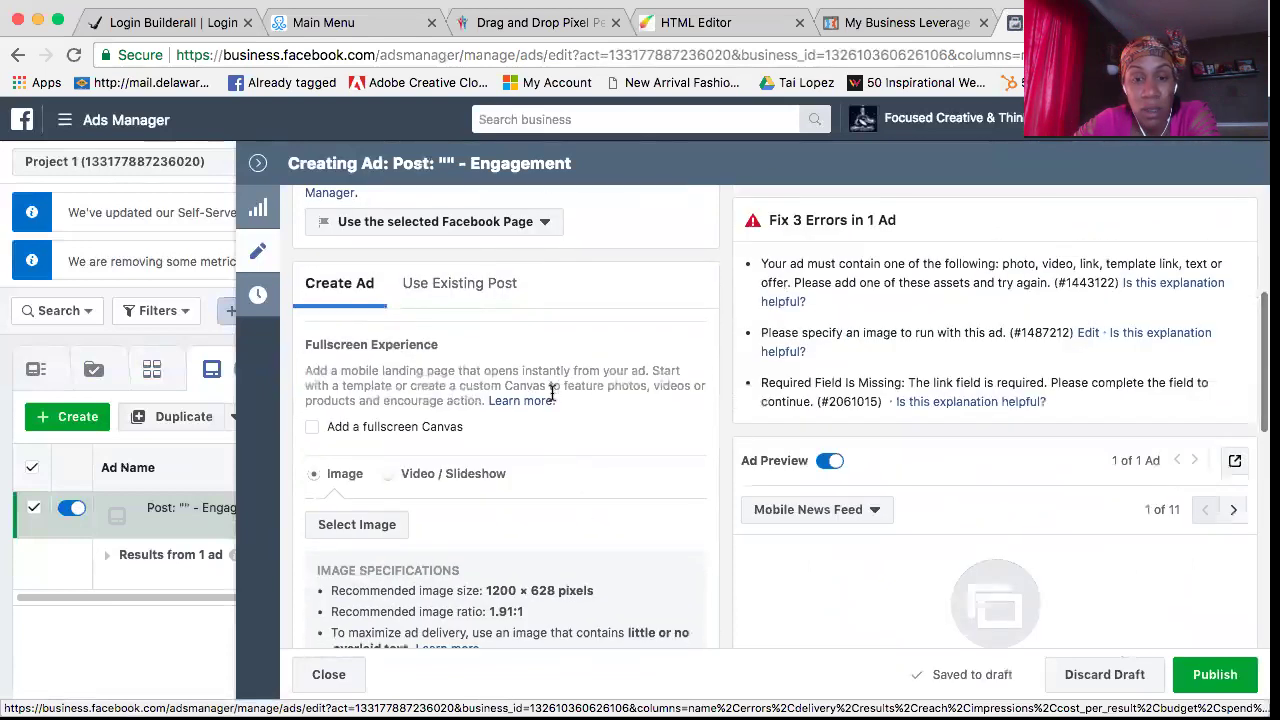
pyautogui.scroll(2, 553, 399)
pyautogui.scroll(-1, 553, 399)
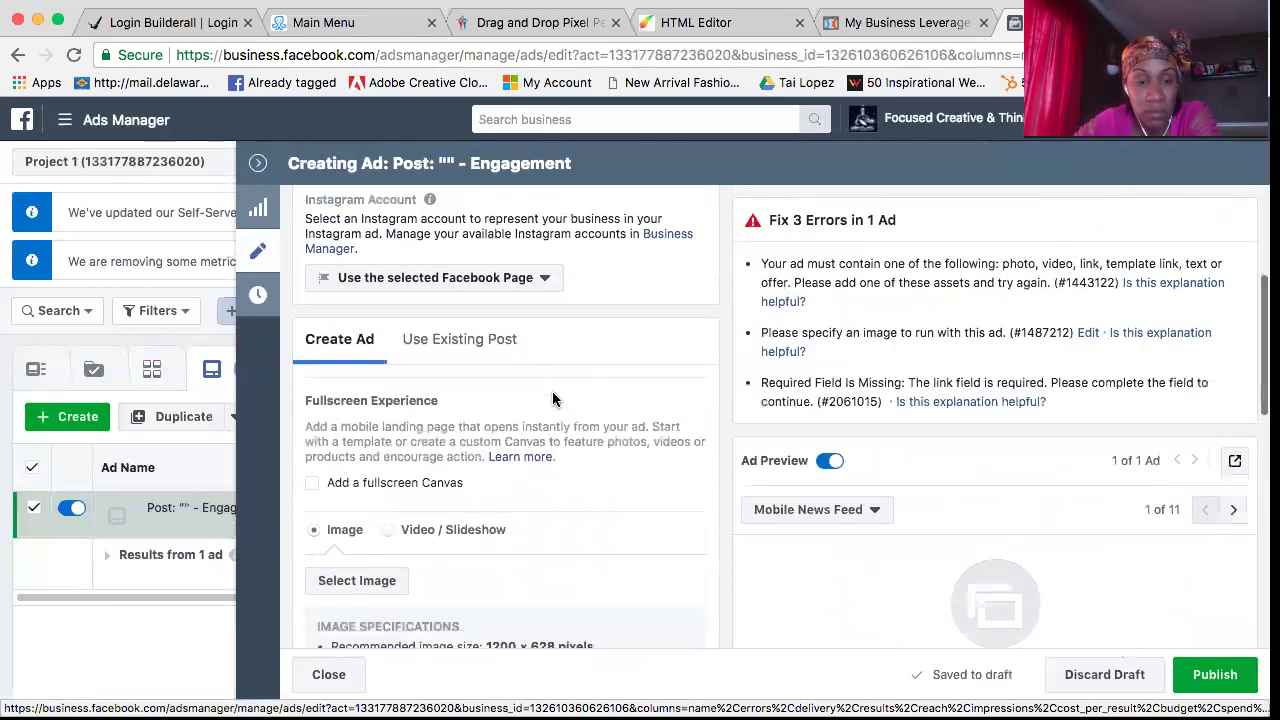
# Start selecting the ad's image and search the free stock images for "money"
pyautogui.scroll(-1, 551, 393)
pyautogui.click(374, 534)
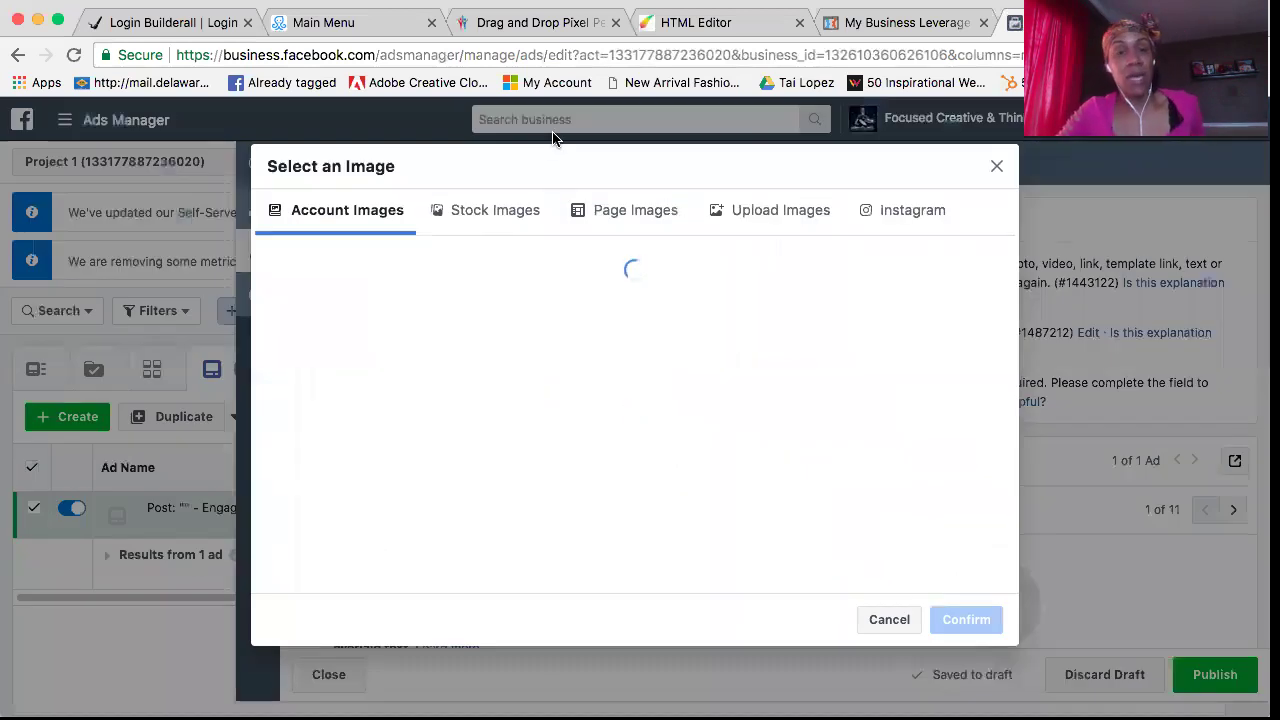
pyautogui.click(488, 212)
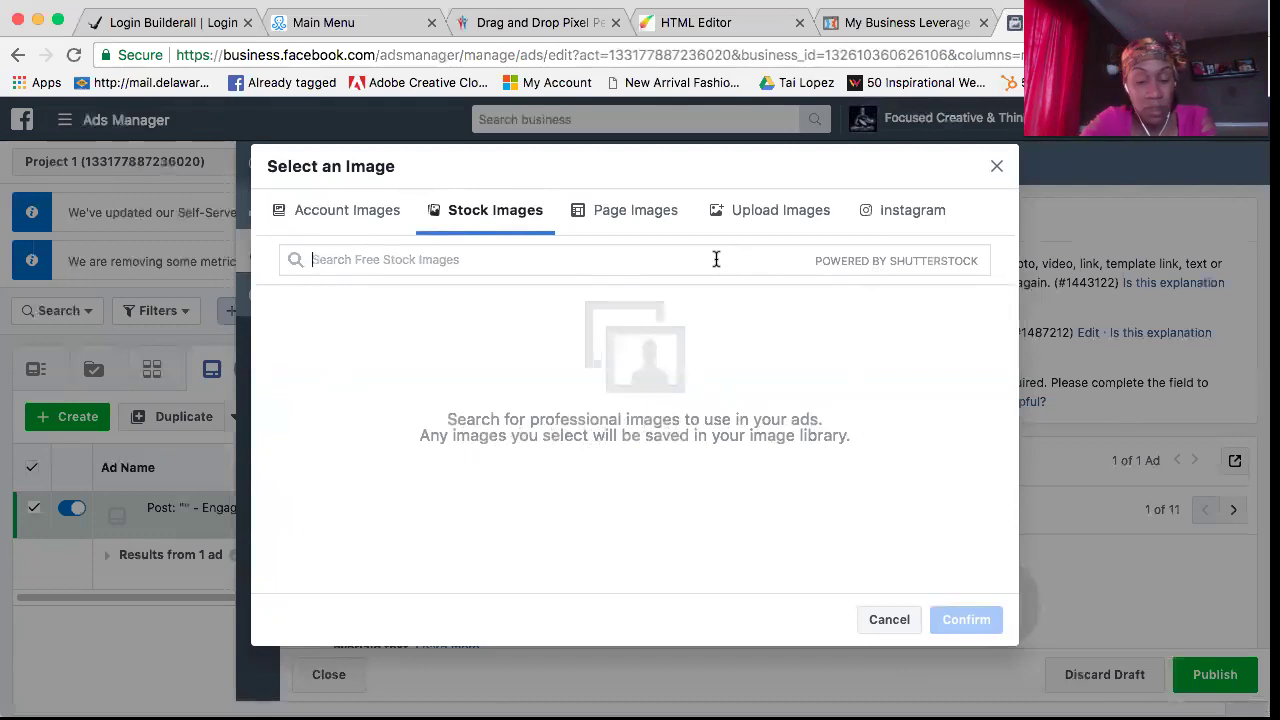
pyautogui.write('money')
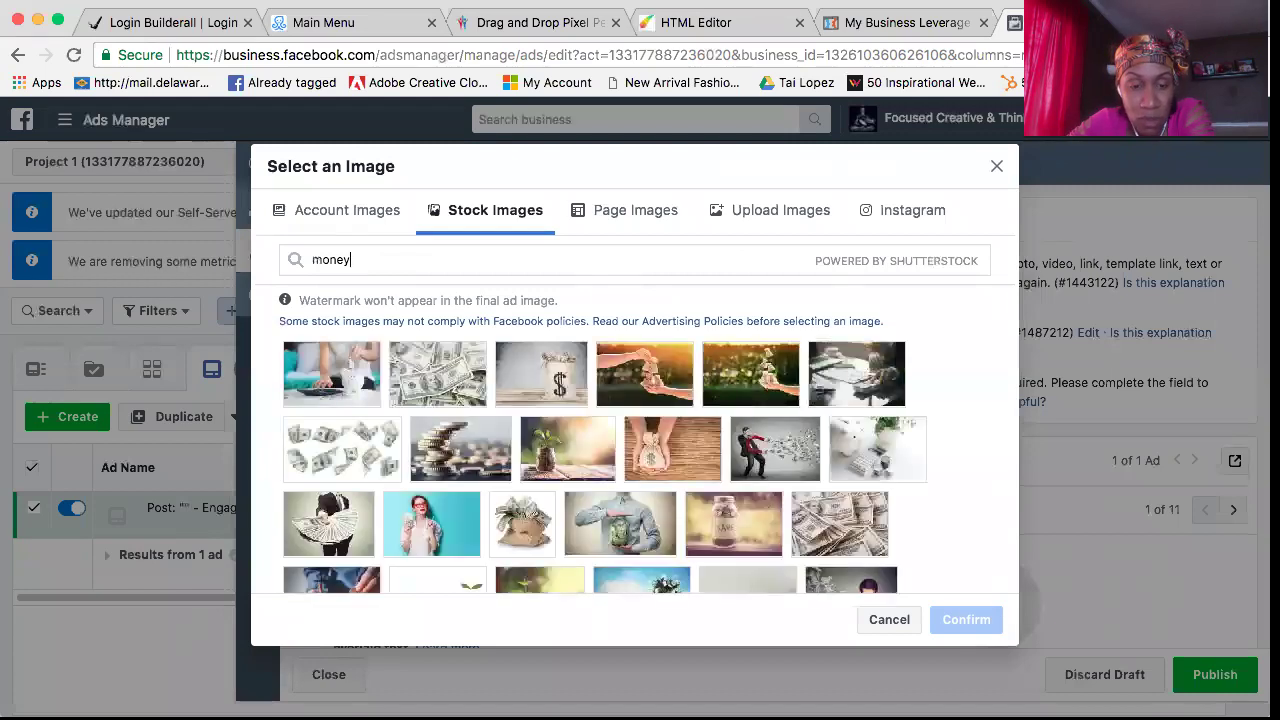
# Browse the money stock images and preview several candidates for the ad
pyautogui.moveTo(716, 484)
pyautogui.scroll(-2, 716, 484)
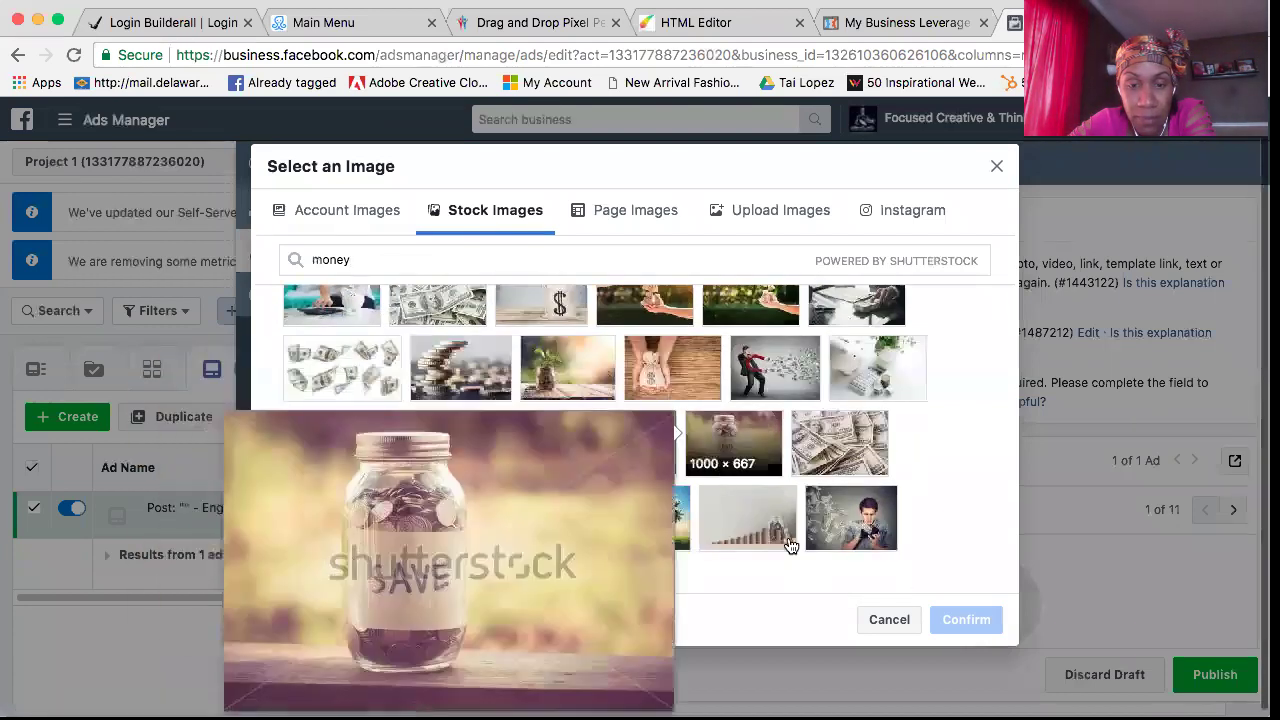
pyautogui.moveTo(855, 500)
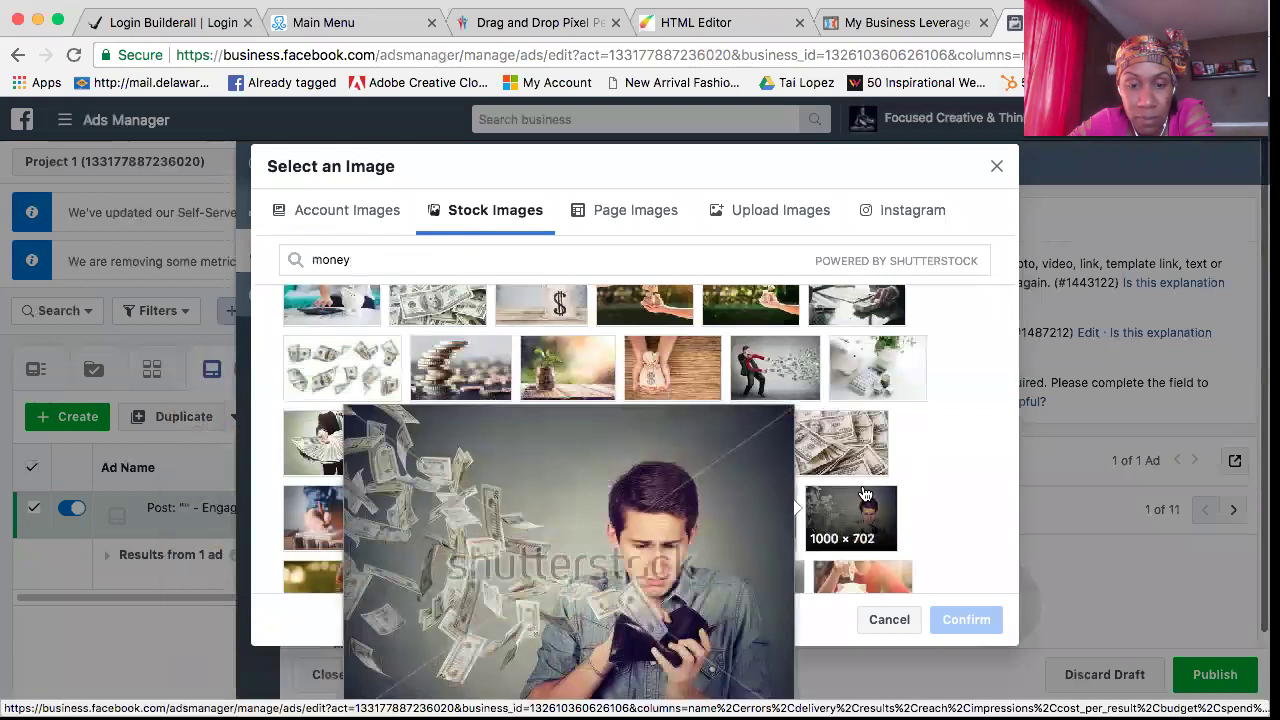
pyautogui.scroll(-1, 866, 493)
pyautogui.scroll(-1, 866, 493)
pyautogui.moveTo(740, 566)
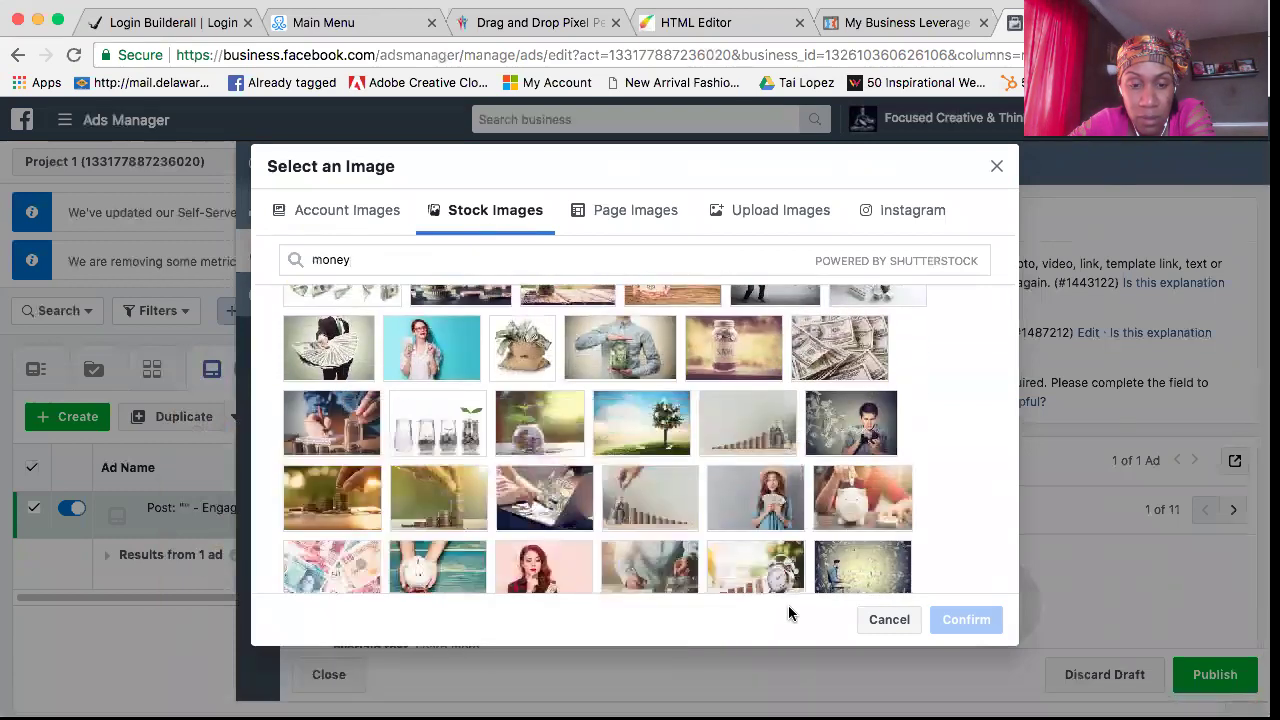
pyautogui.moveTo(688, 505)
pyautogui.scroll(-1, 688, 510)
pyautogui.scroll(-2, 688, 510)
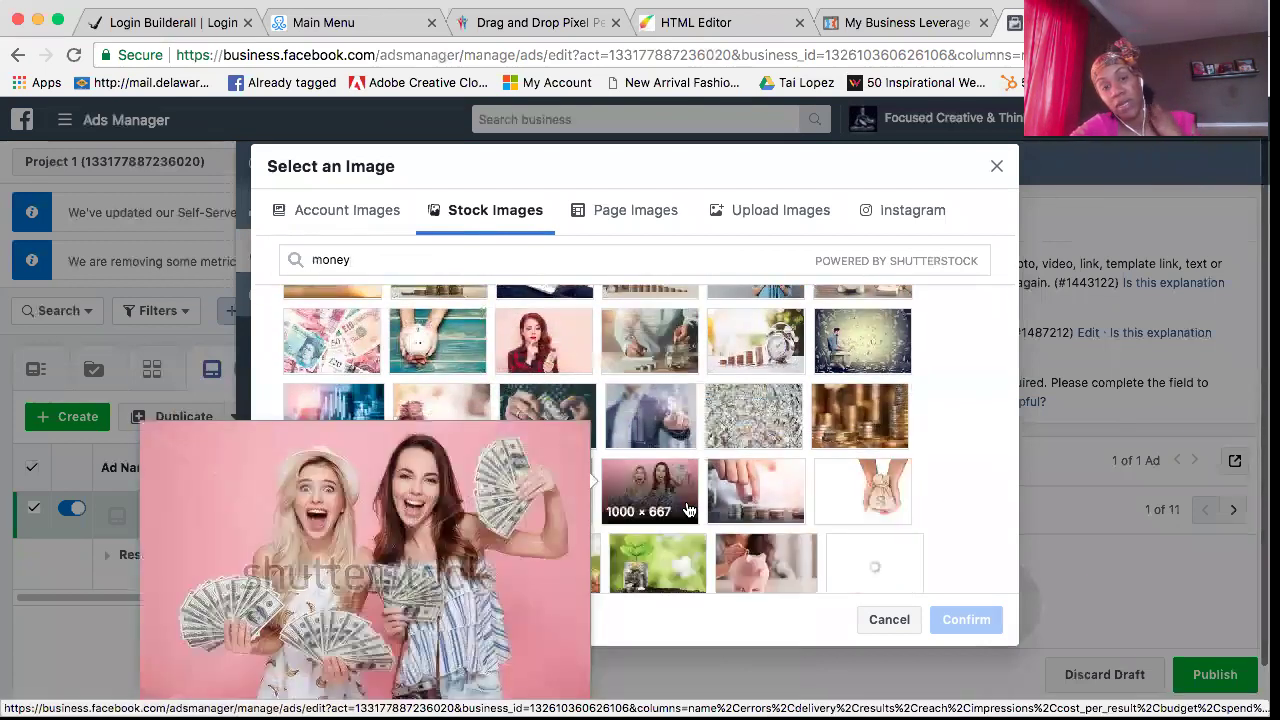
pyautogui.moveTo(757, 427)
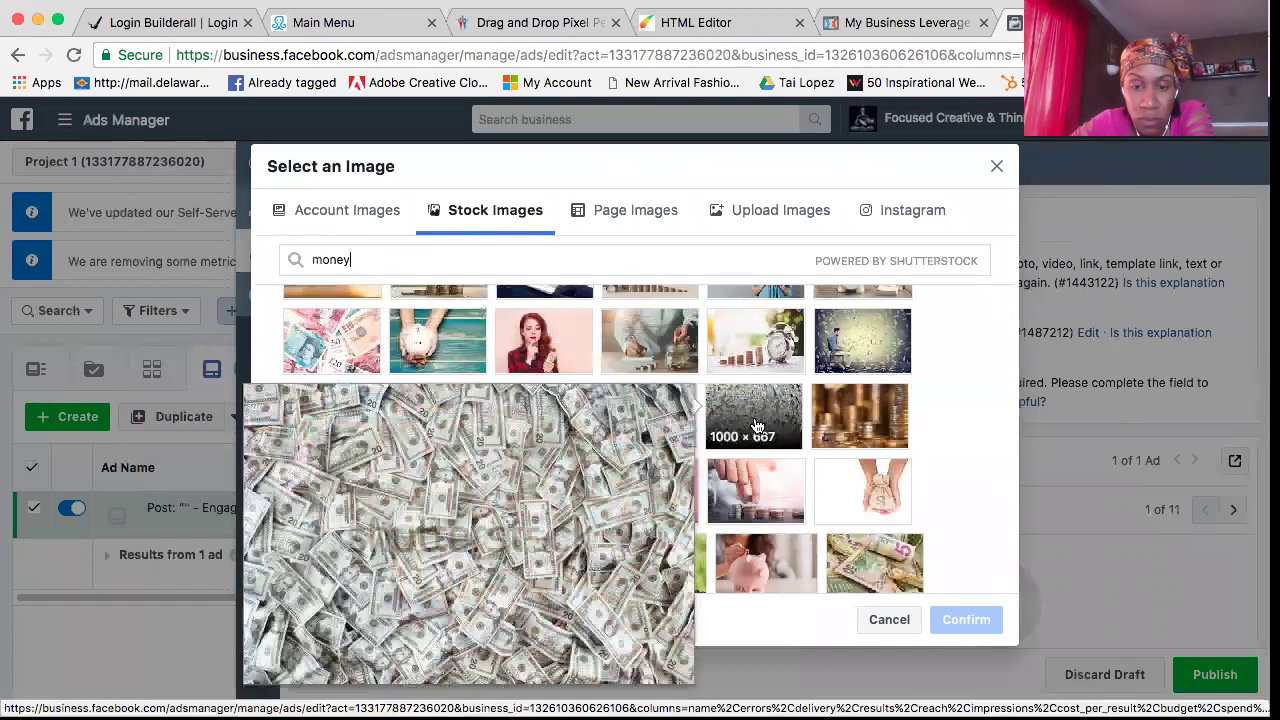
pyautogui.moveTo(775, 370)
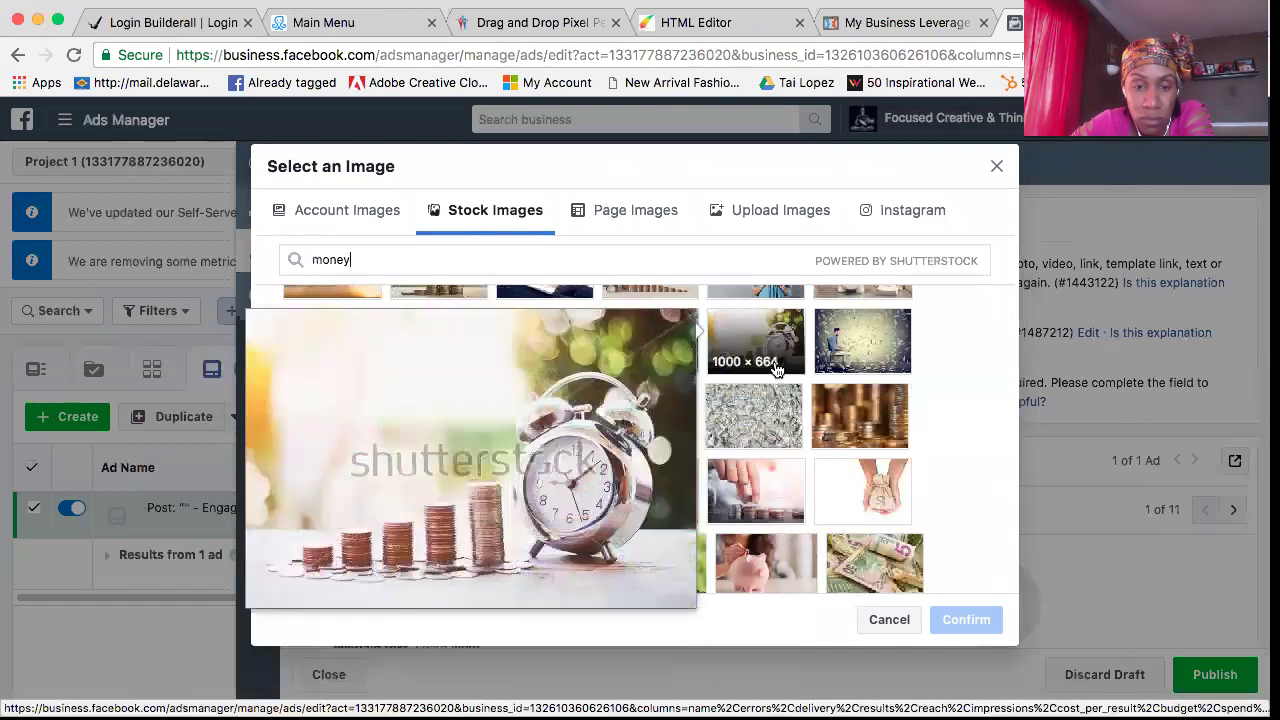
pyautogui.scroll(-2, 846, 527)
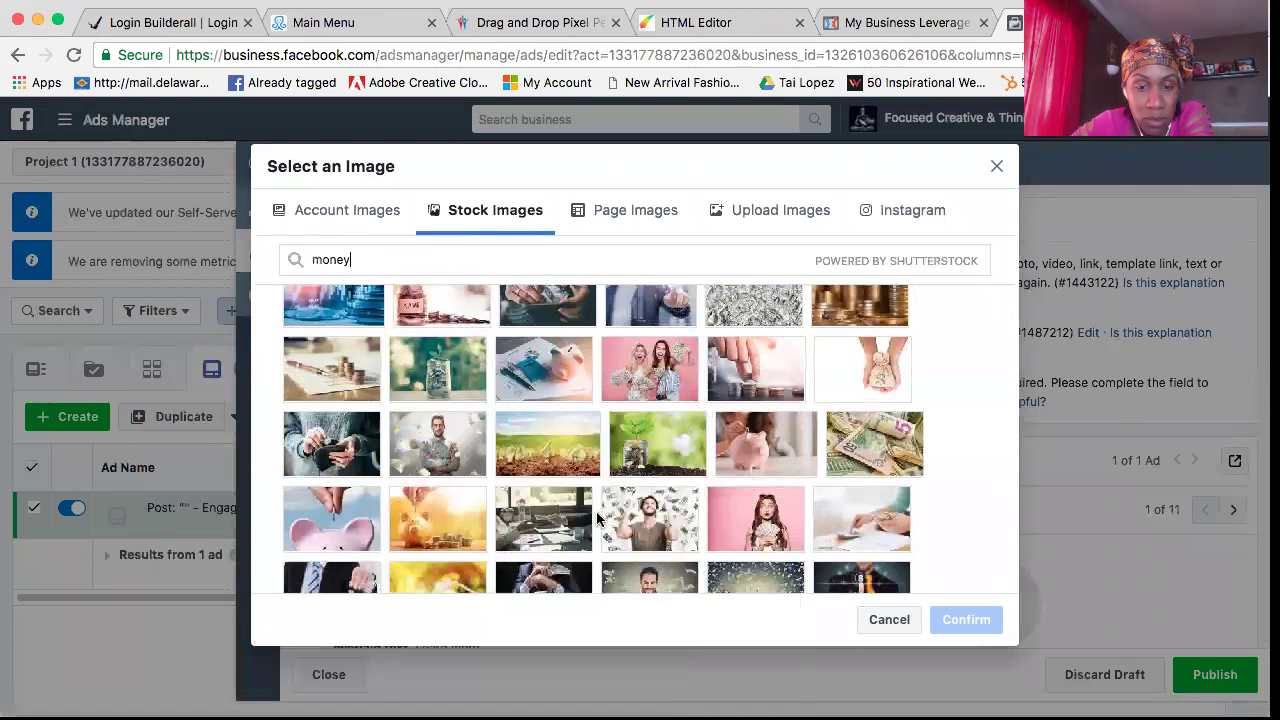
pyautogui.moveTo(646, 515)
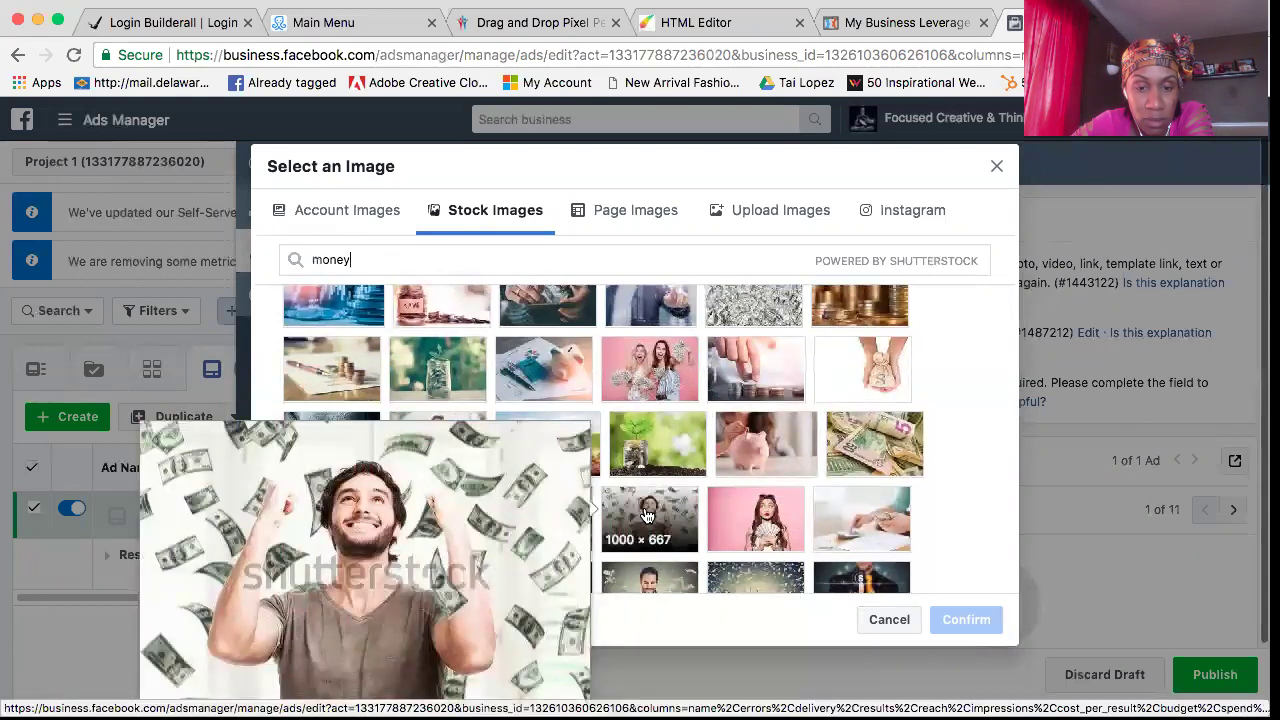
pyautogui.moveTo(648, 394)
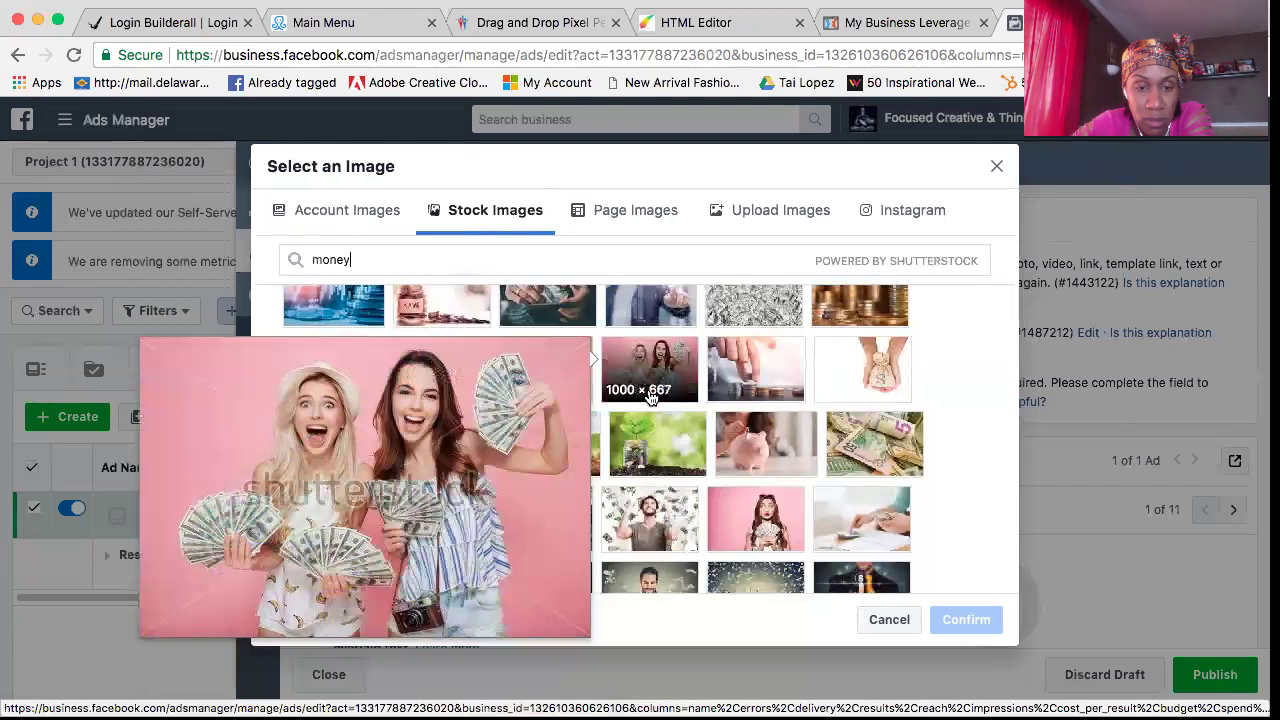
pyautogui.scroll(-1, 648, 394)
pyautogui.moveTo(851, 537)
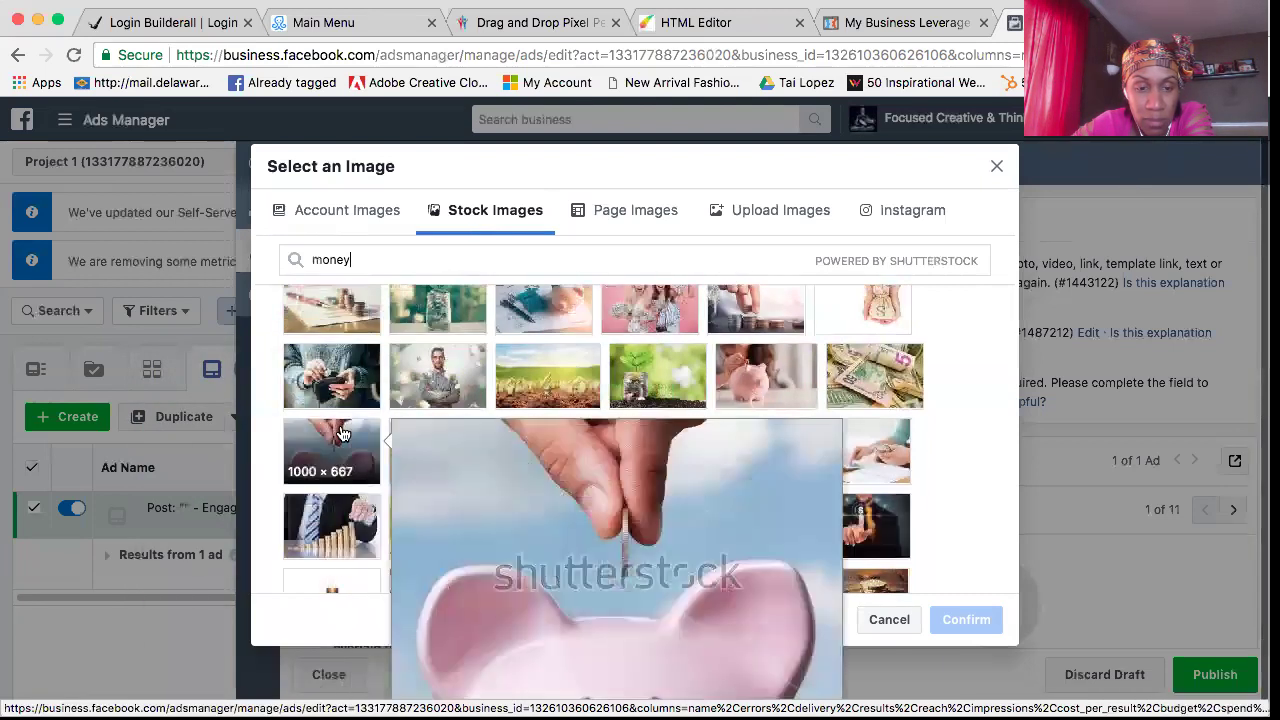
pyautogui.scroll(-2, 400, 375)
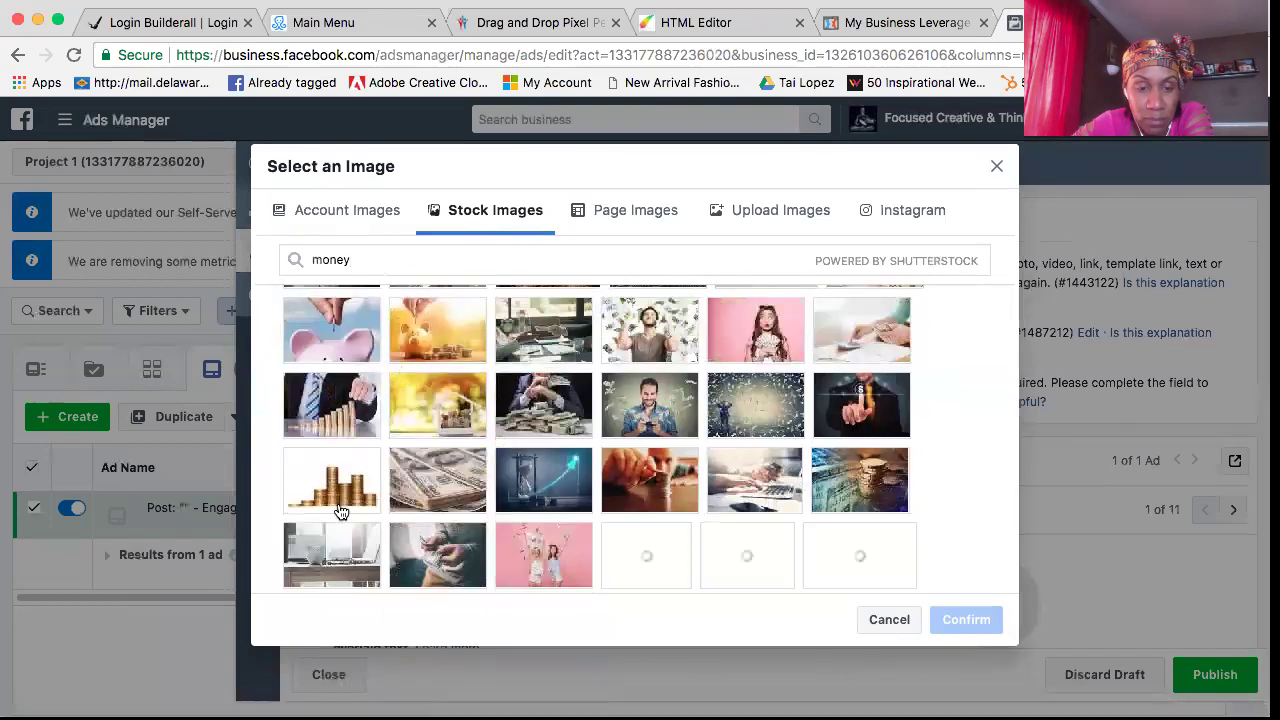
pyautogui.moveTo(372, 558)
pyautogui.moveTo(434, 558)
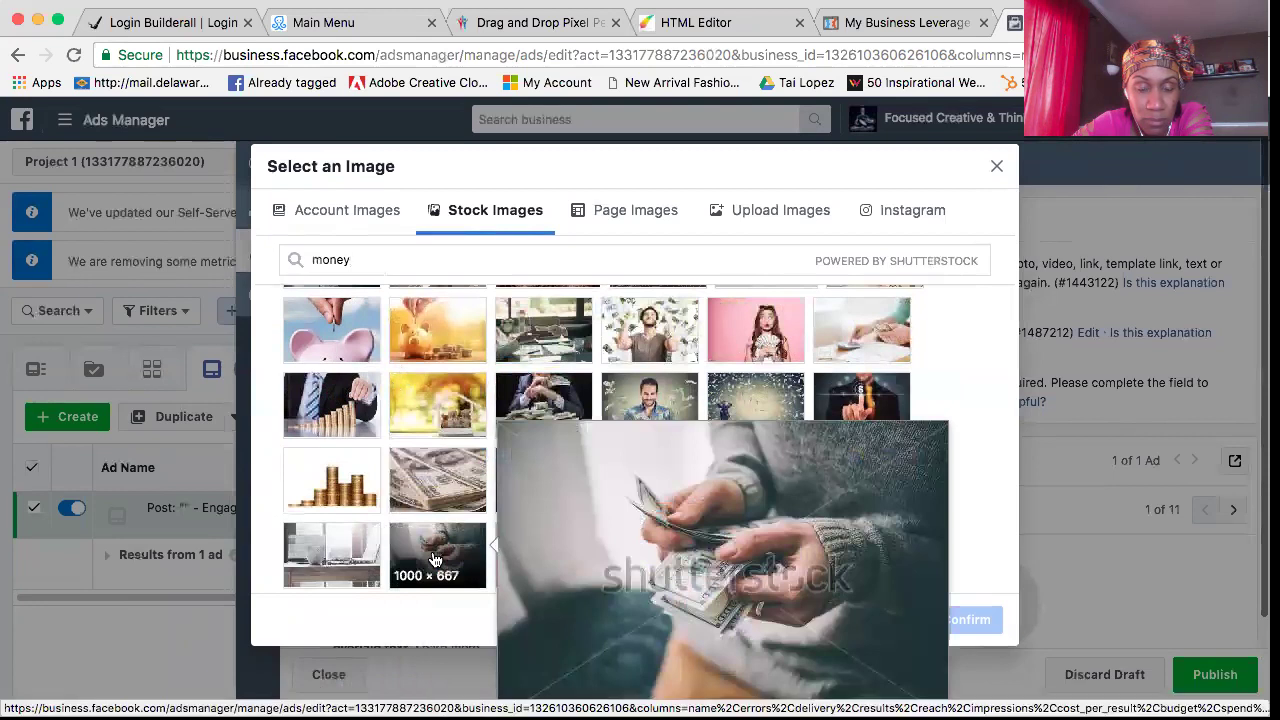
# Use the stock image of a suited man holding out a fan of dollar bills as the ad's image
pyautogui.moveTo(435, 463)
pyautogui.scroll(4, 435, 463)
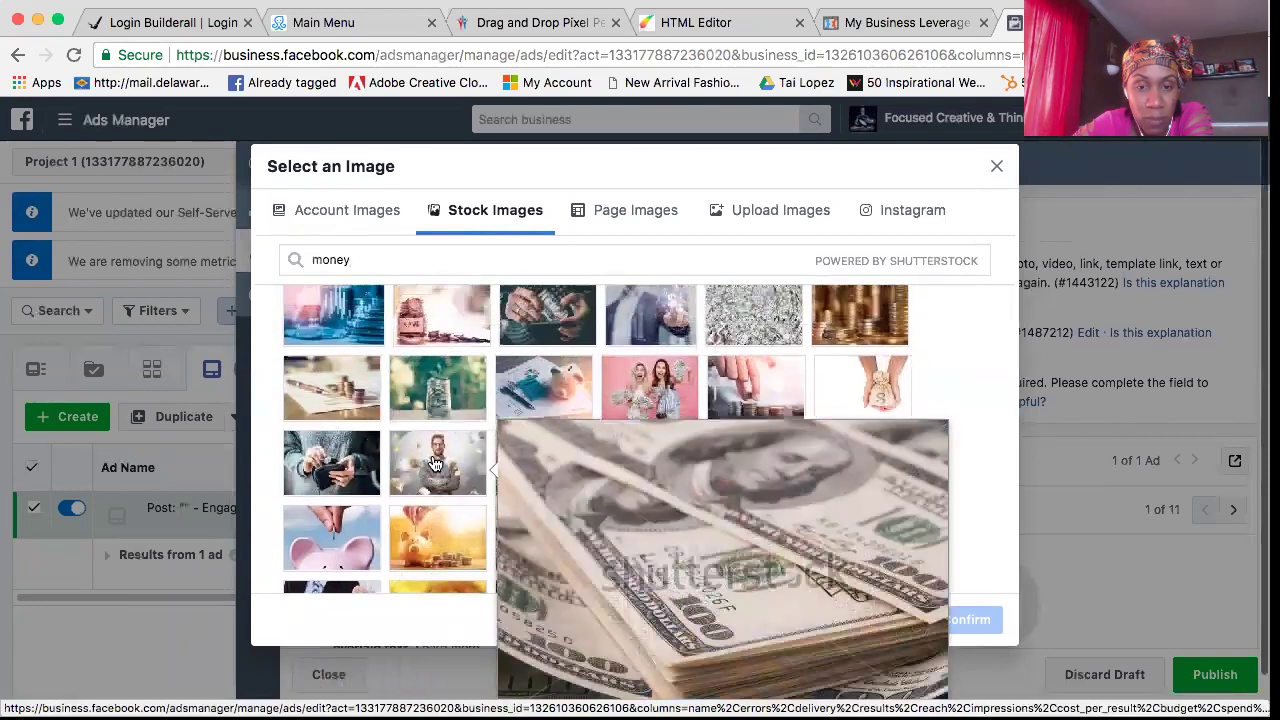
pyautogui.scroll(5, 435, 463)
pyautogui.scroll(4, 435, 463)
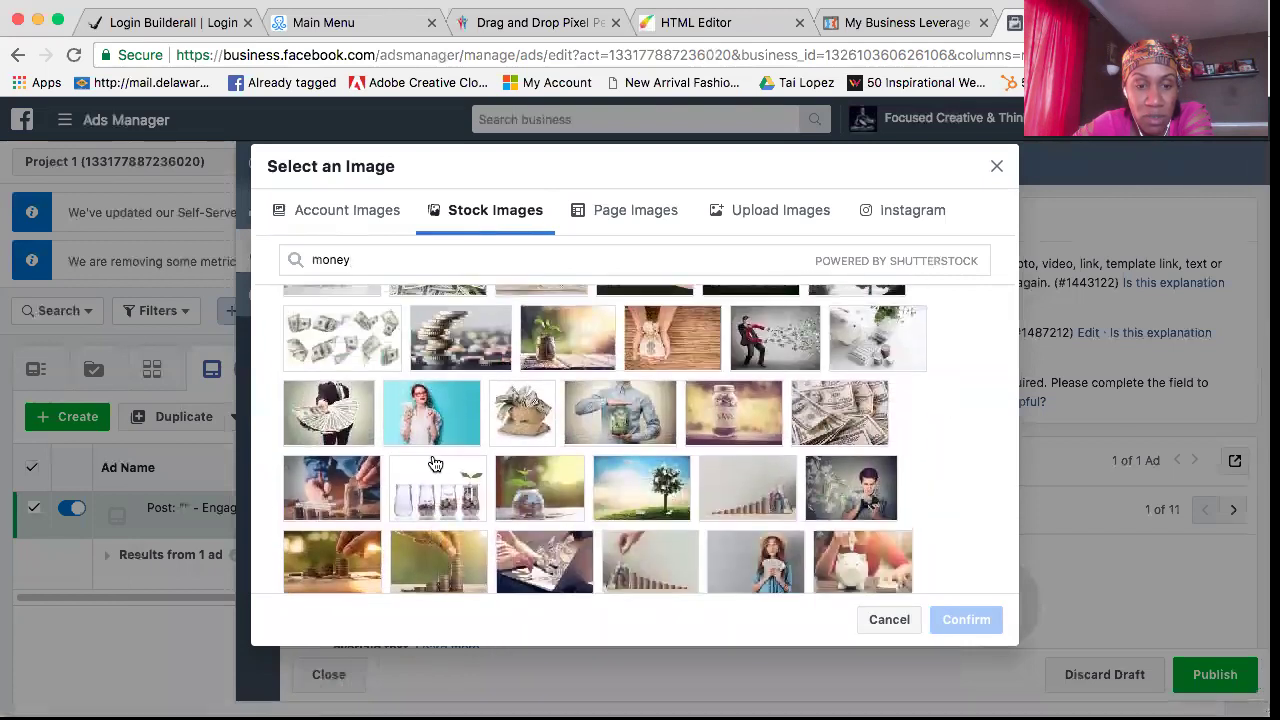
pyautogui.click(329, 412)
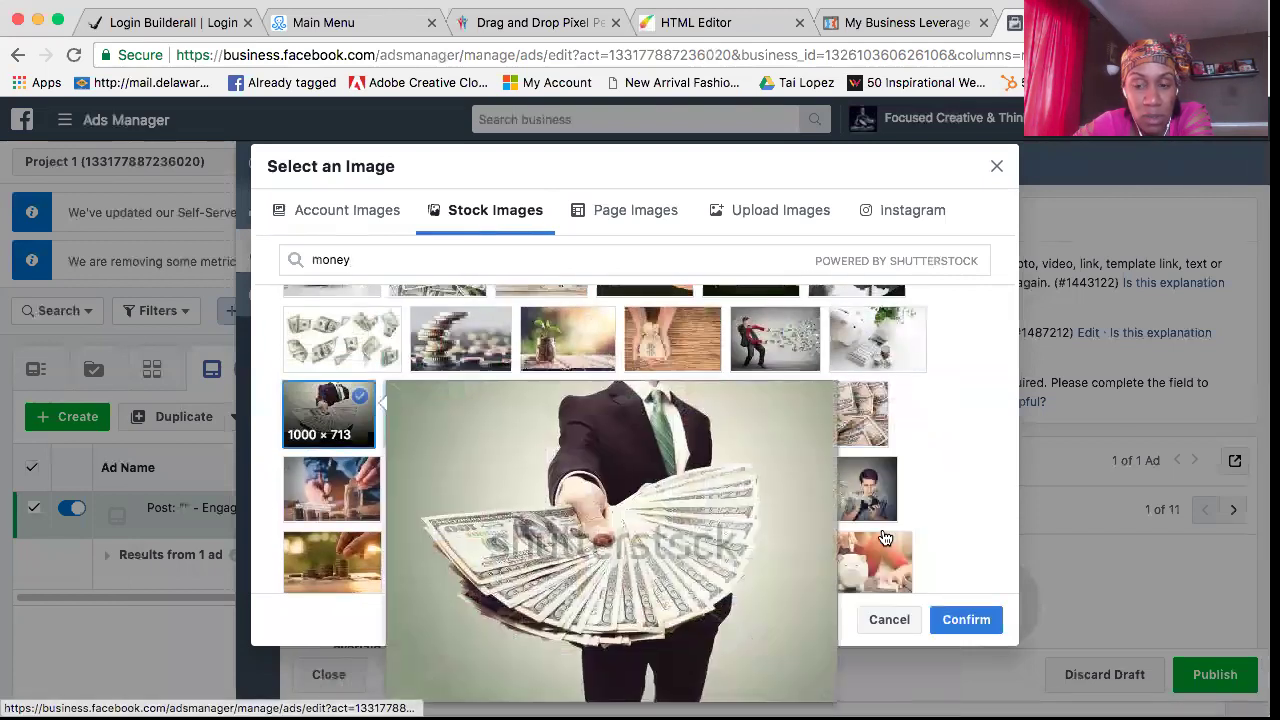
pyautogui.click(968, 618)
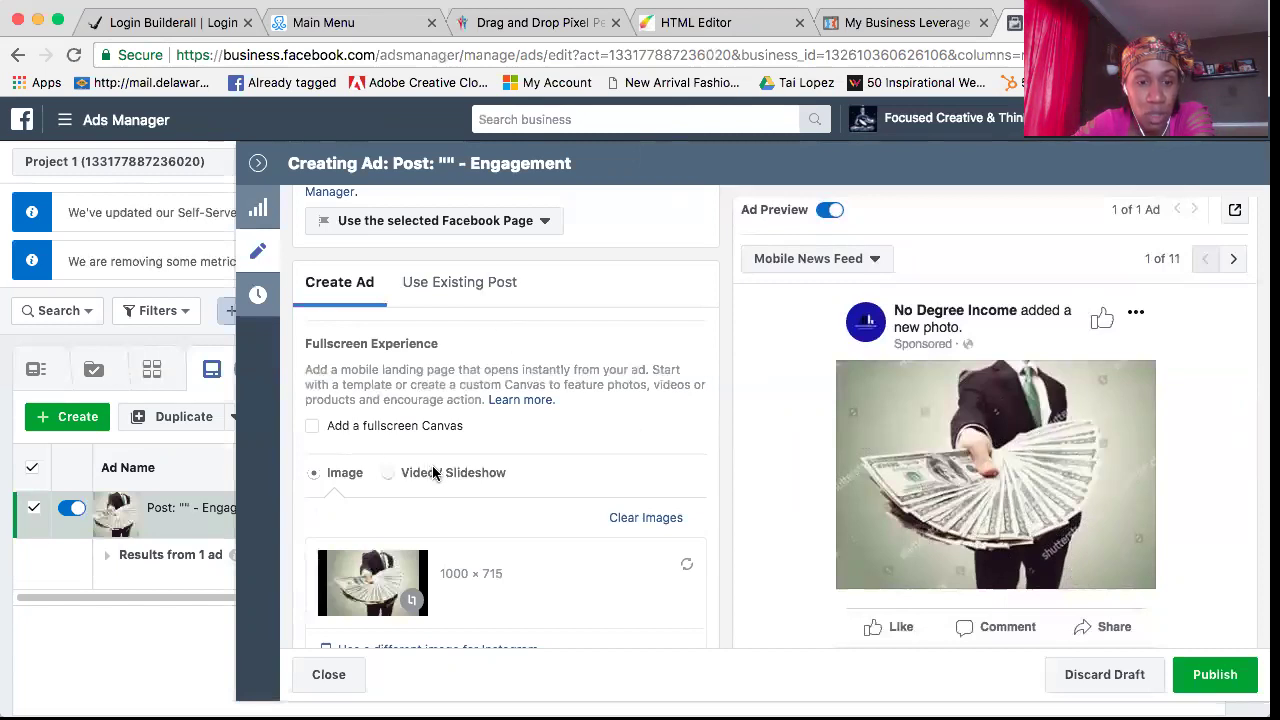
# Set the ad's call to action to Send Message
pyautogui.scroll(-2, 549, 459)
pyautogui.scroll(-2, 546, 459)
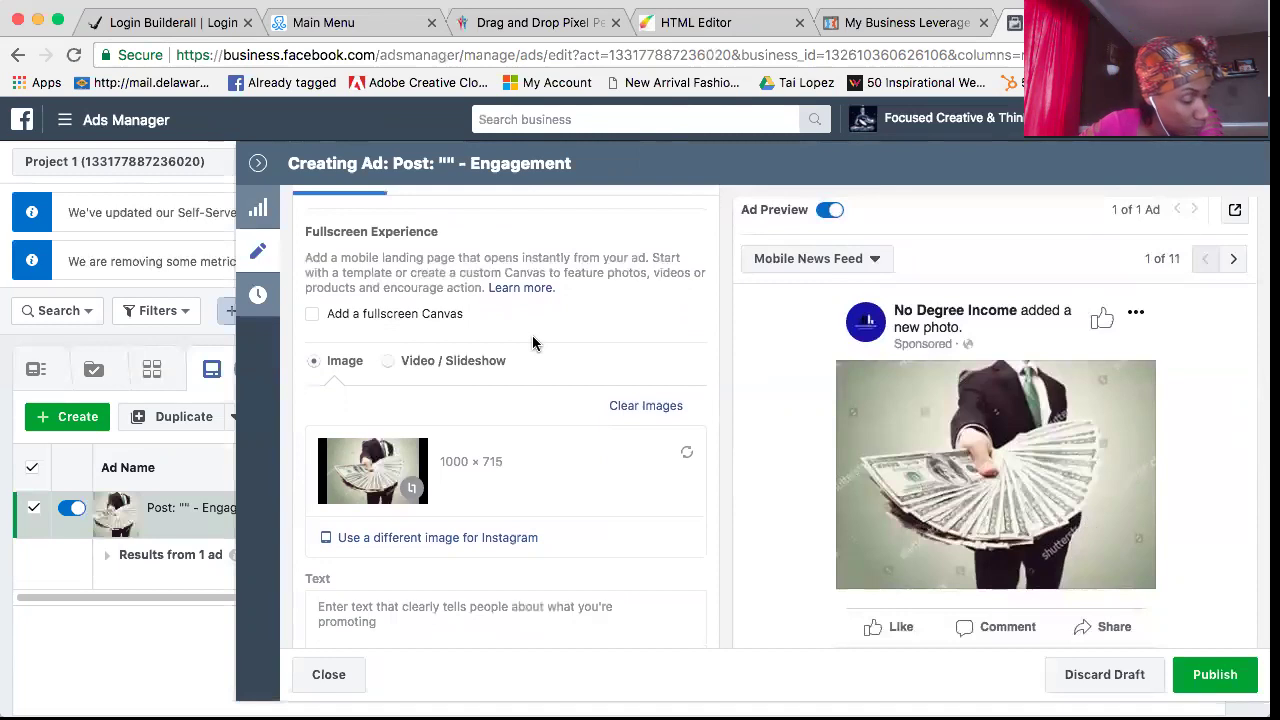
pyautogui.scroll(-5, 533, 343)
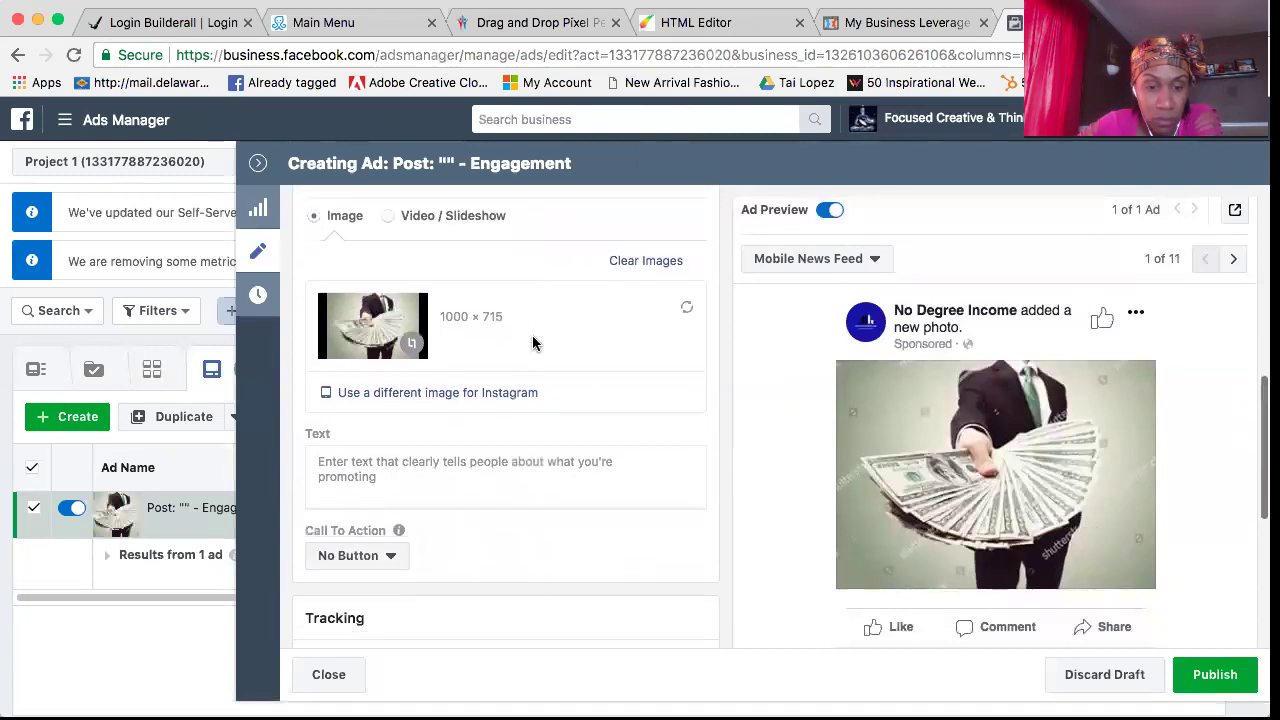
pyautogui.click(382, 512)
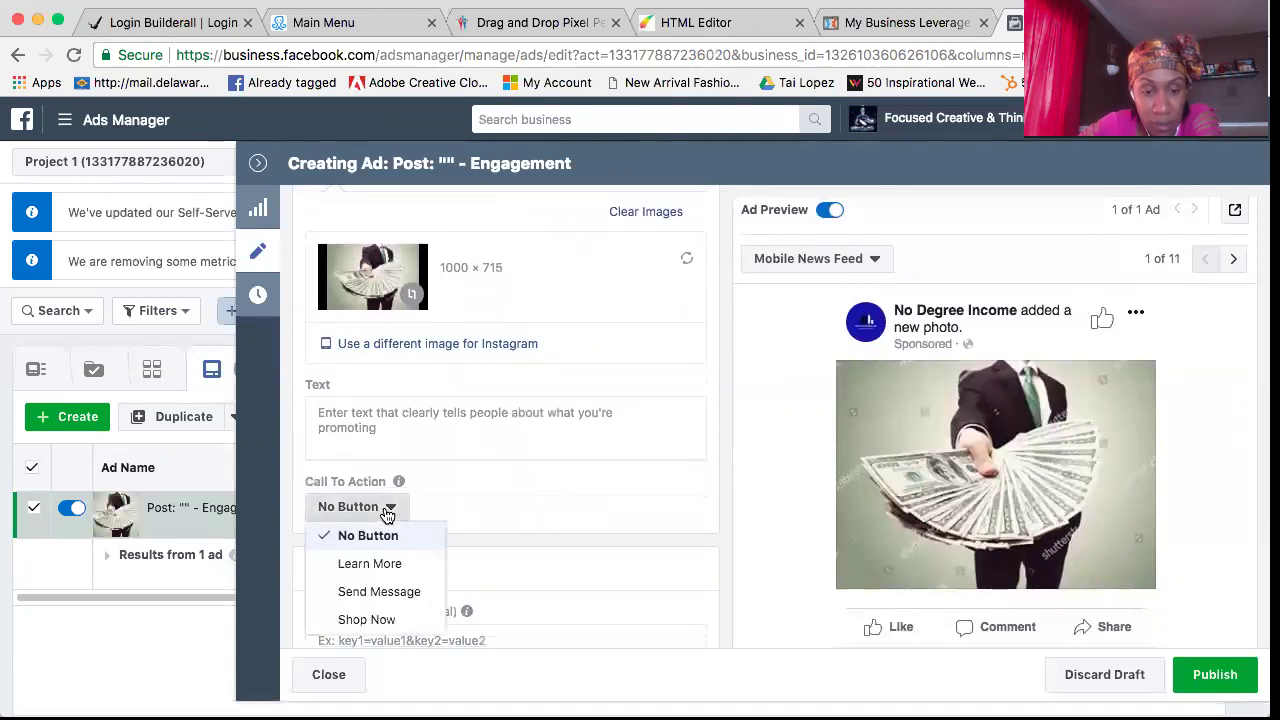
pyautogui.click(404, 591)
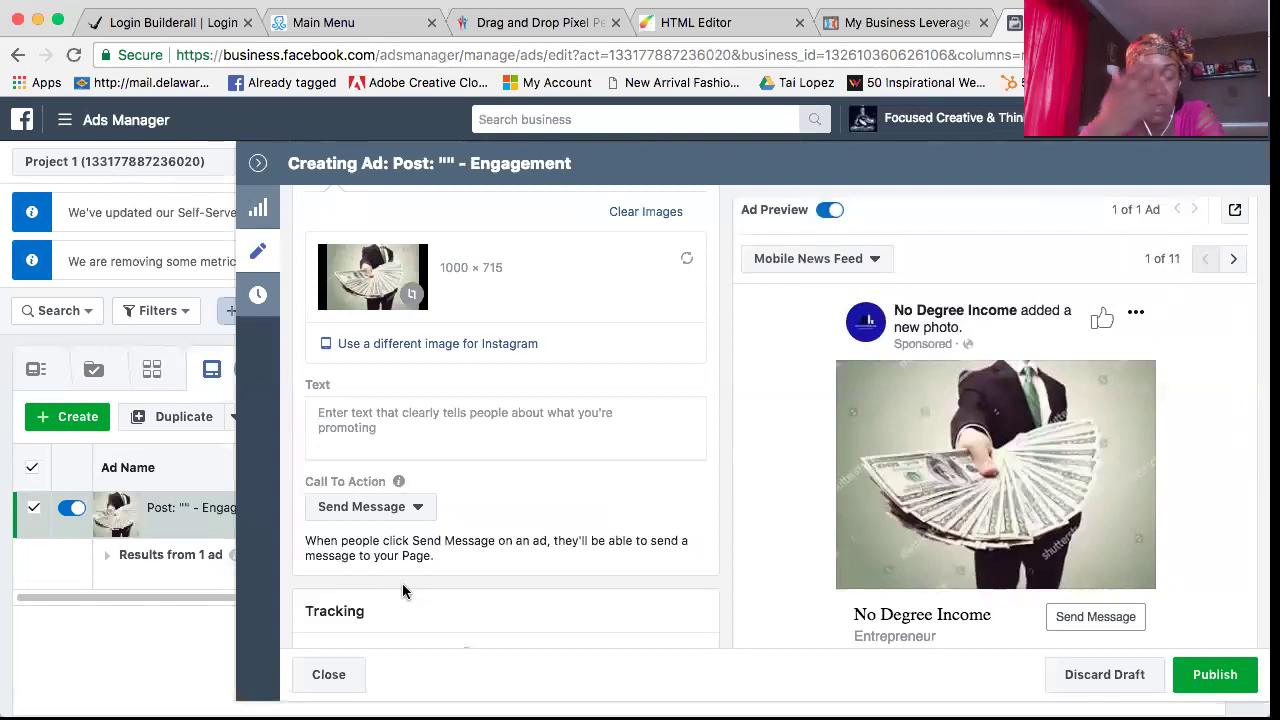
# Enter the ad text "Tired of drinking bland coffee for your jobs break room?"
pyautogui.click(398, 432)
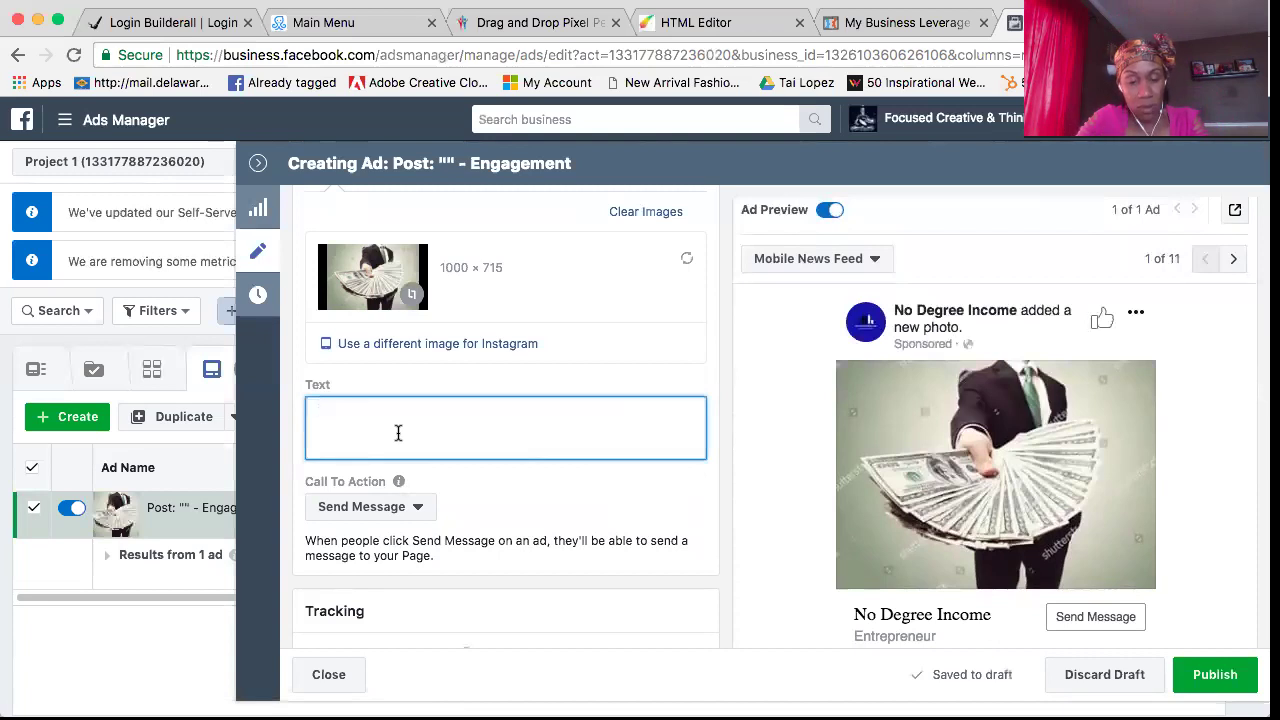
pyautogui.write('Tired o')
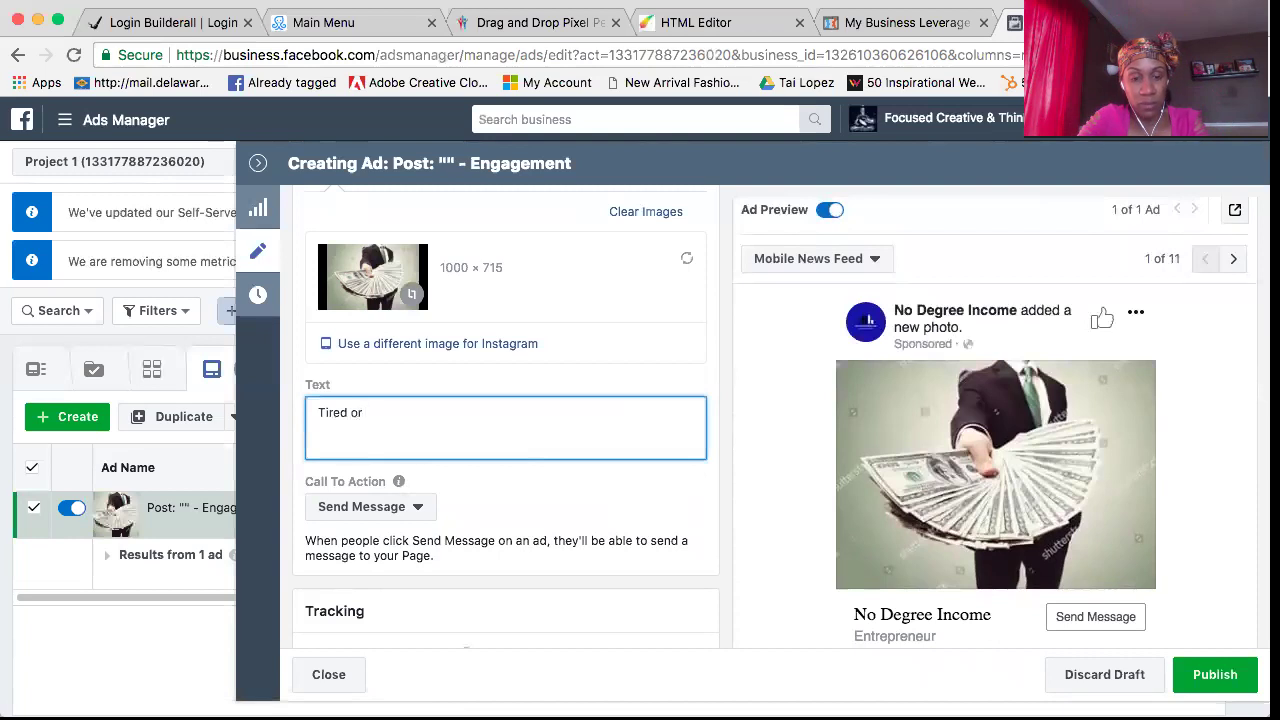
pyautogui.write('f dr')
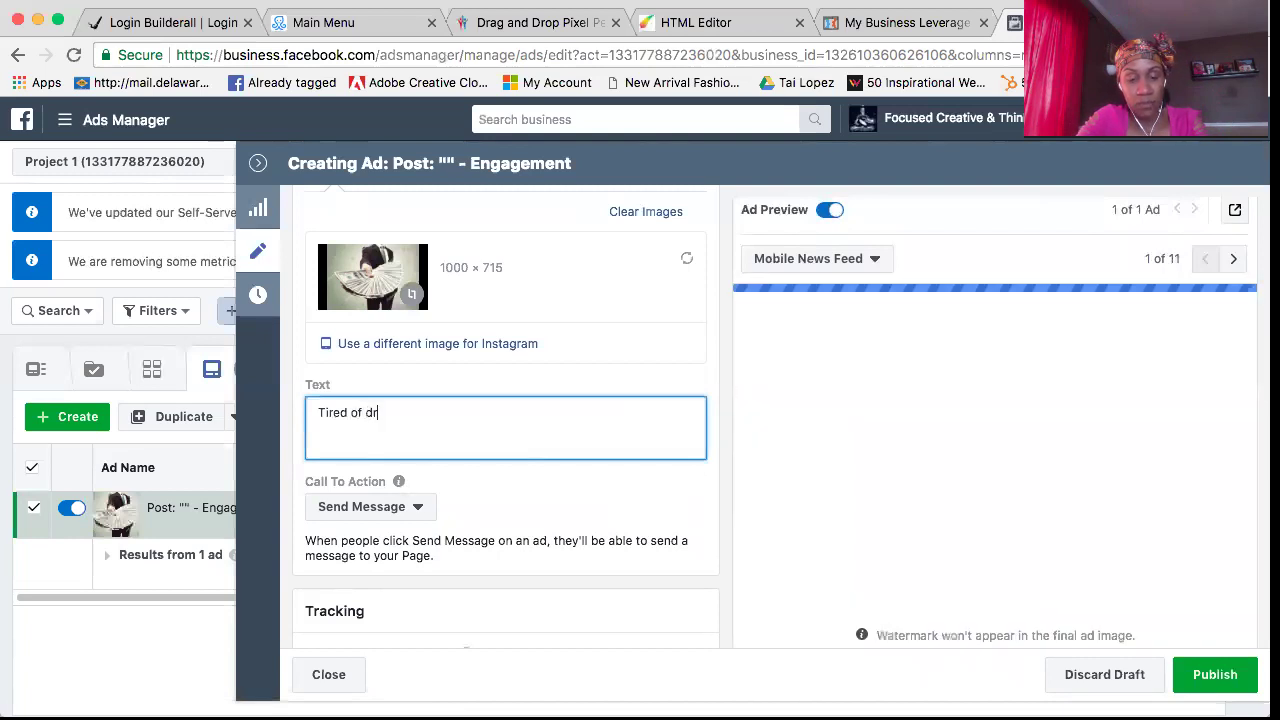
pyautogui.write('inking')
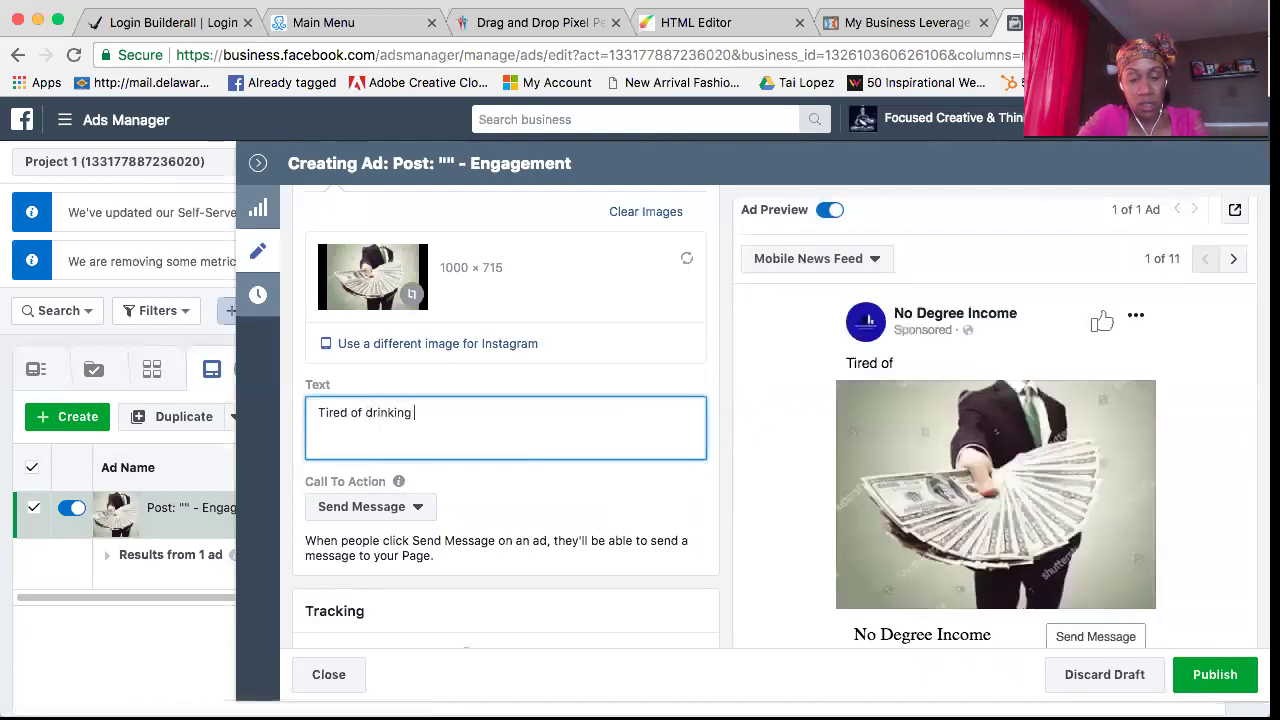
pyautogui.write(' bla')
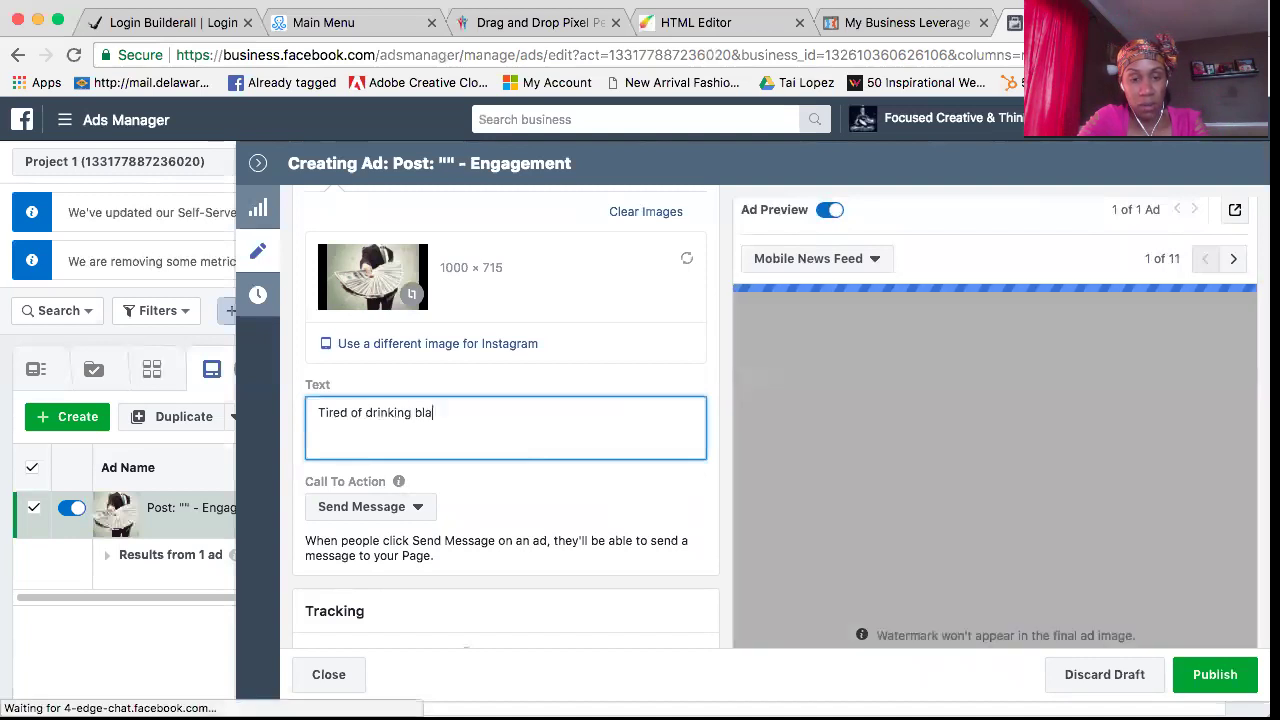
pyautogui.write('nd')
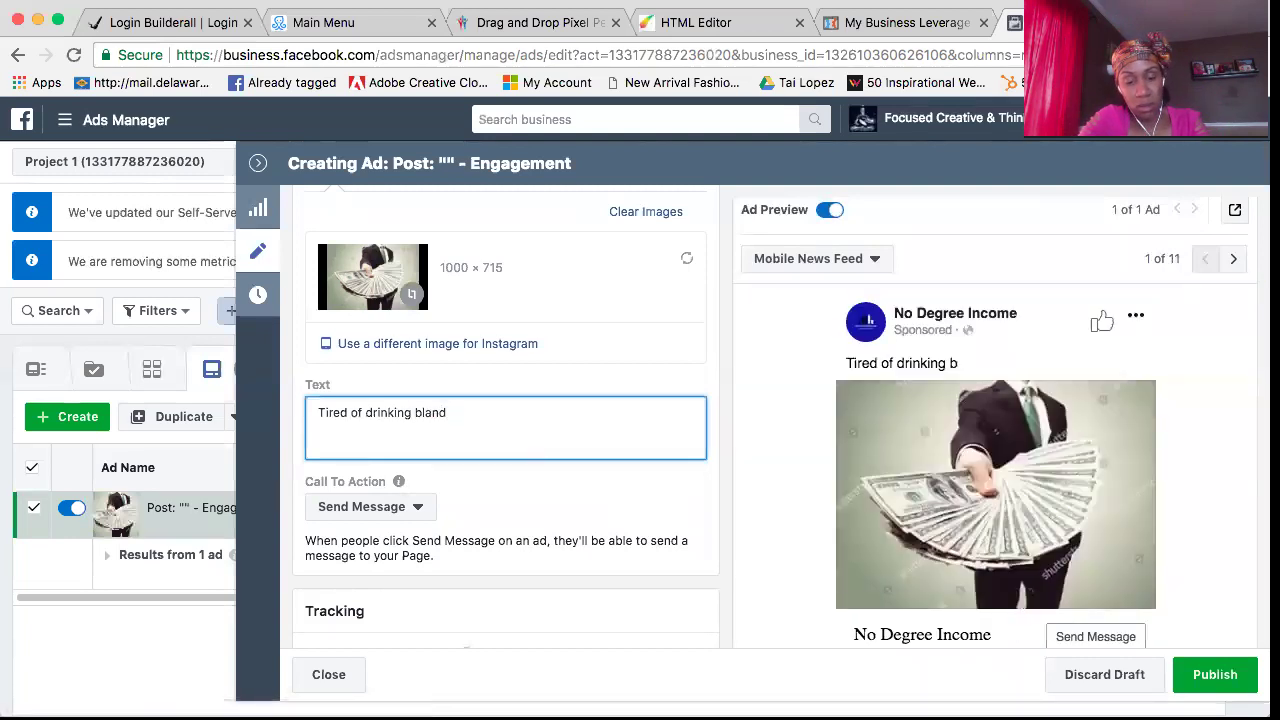
pyautogui.write(' coffee')
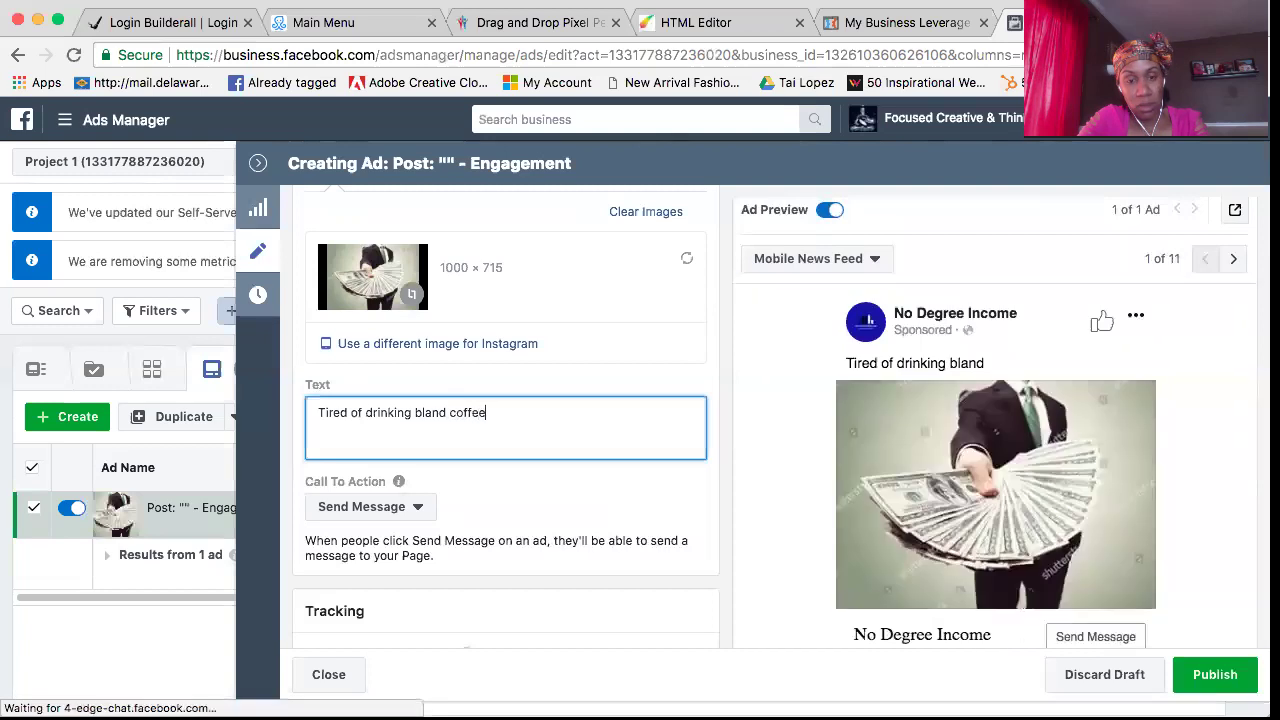
pyautogui.write(' for your')
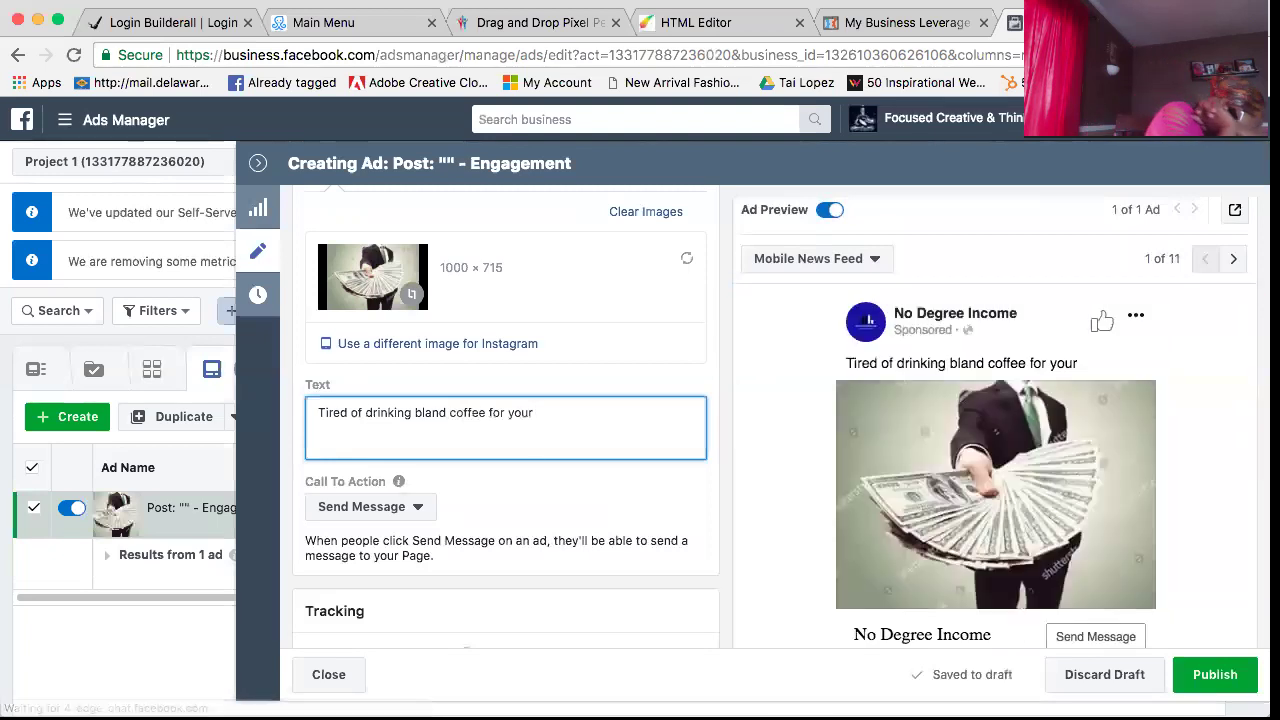
pyautogui.write(' jobs break room')
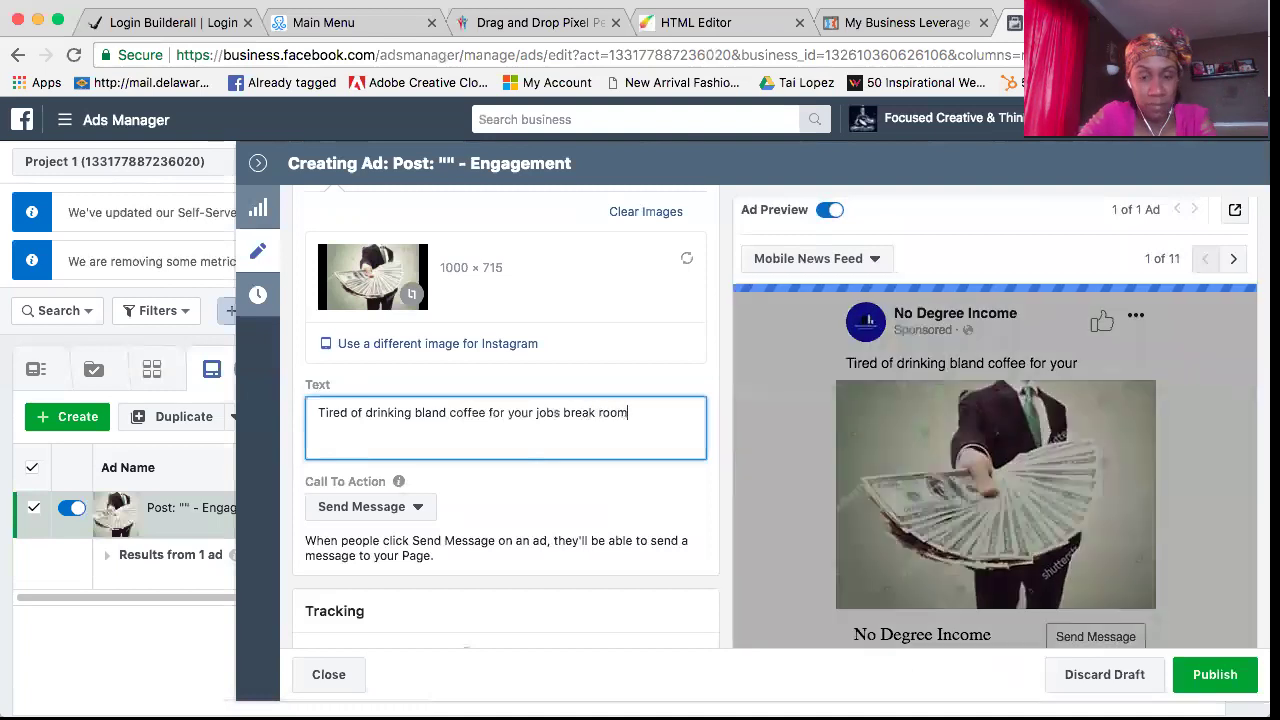
pyautogui.write('?')
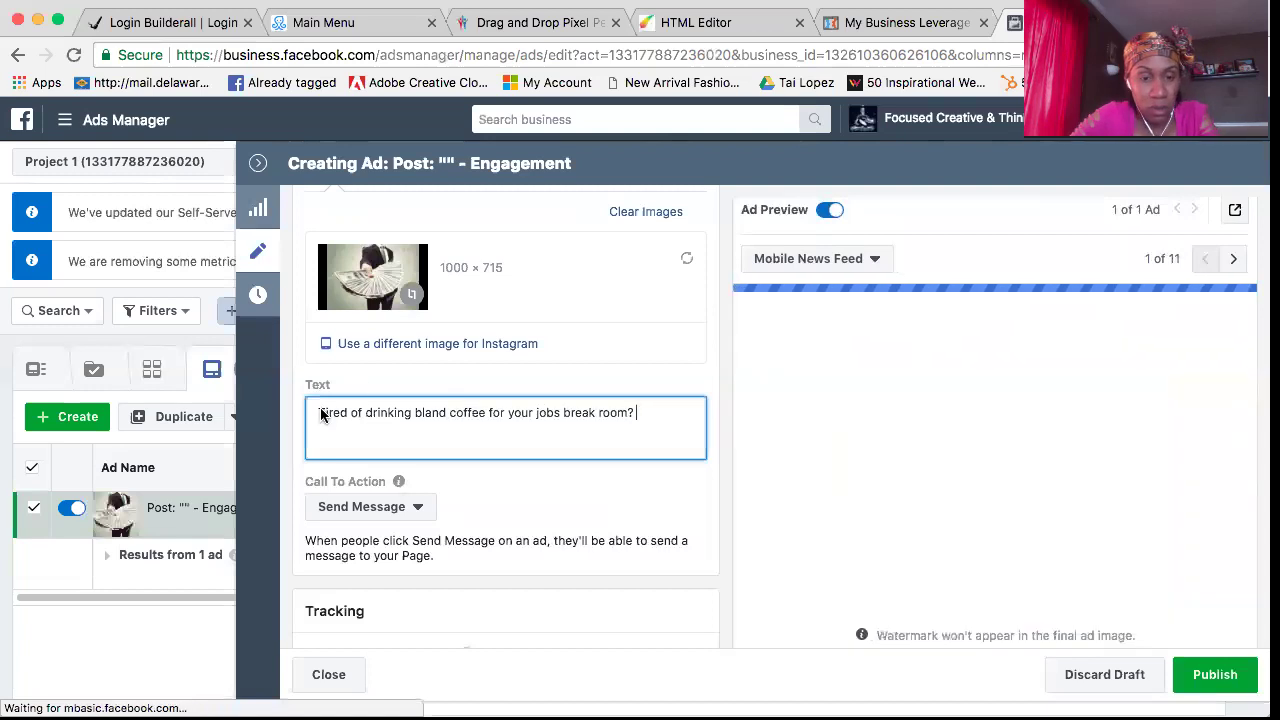
pyautogui.write(' A')
pyautogui.press('BackSpace')
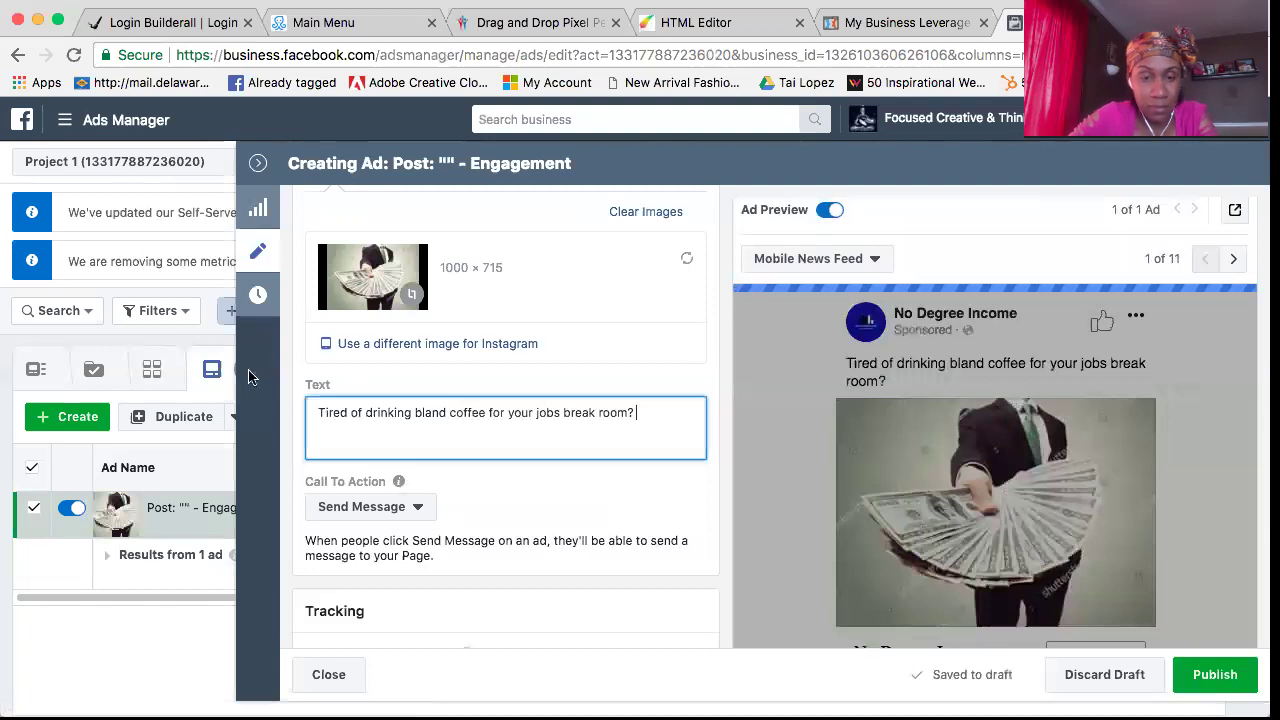
# Reword the start of the ad text to "Are you tired", with a lowercase t in "tired"
pyautogui.click(318, 412)
pyautogui.write('Are ')
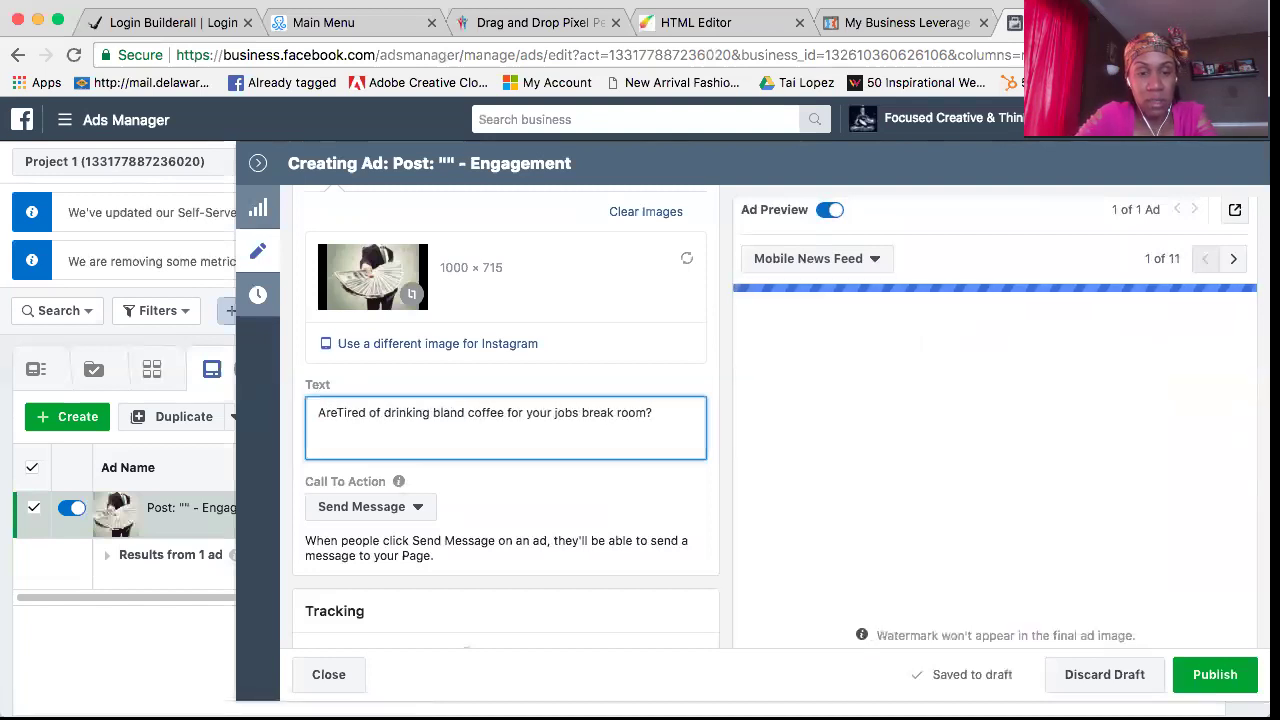
pyautogui.write('you')
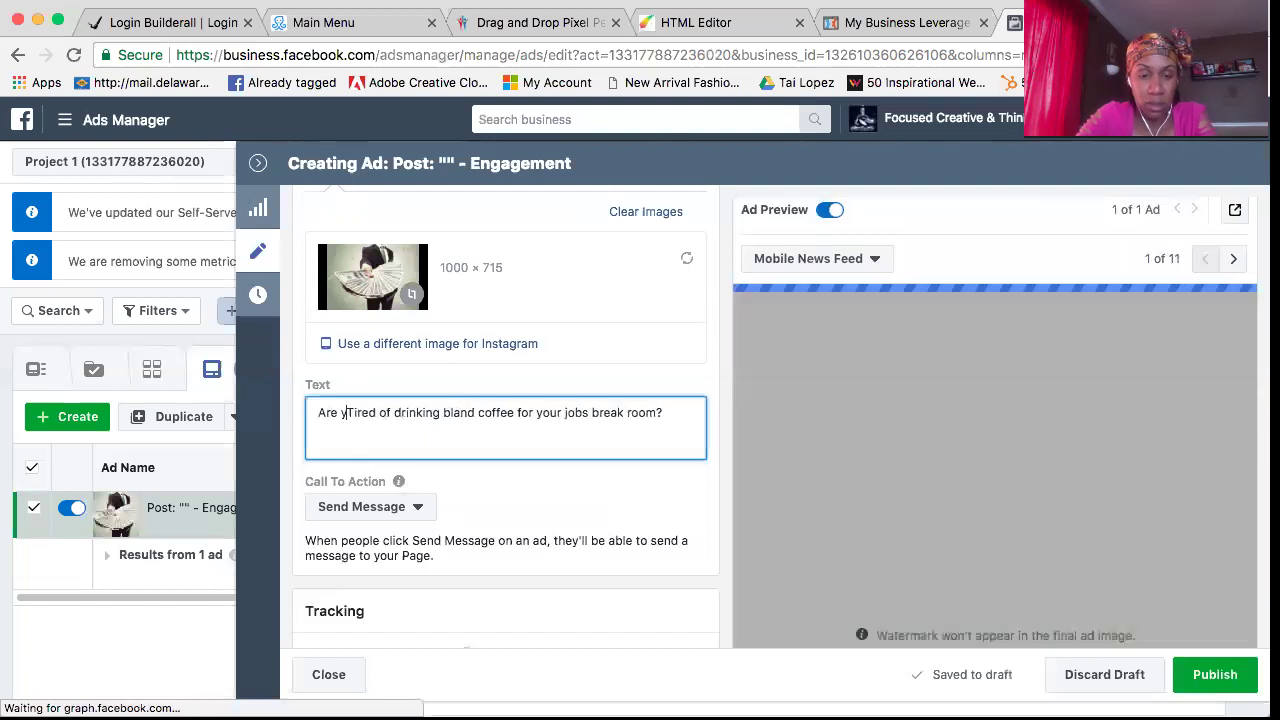
pyautogui.press('Delete')
pyautogui.write('t')
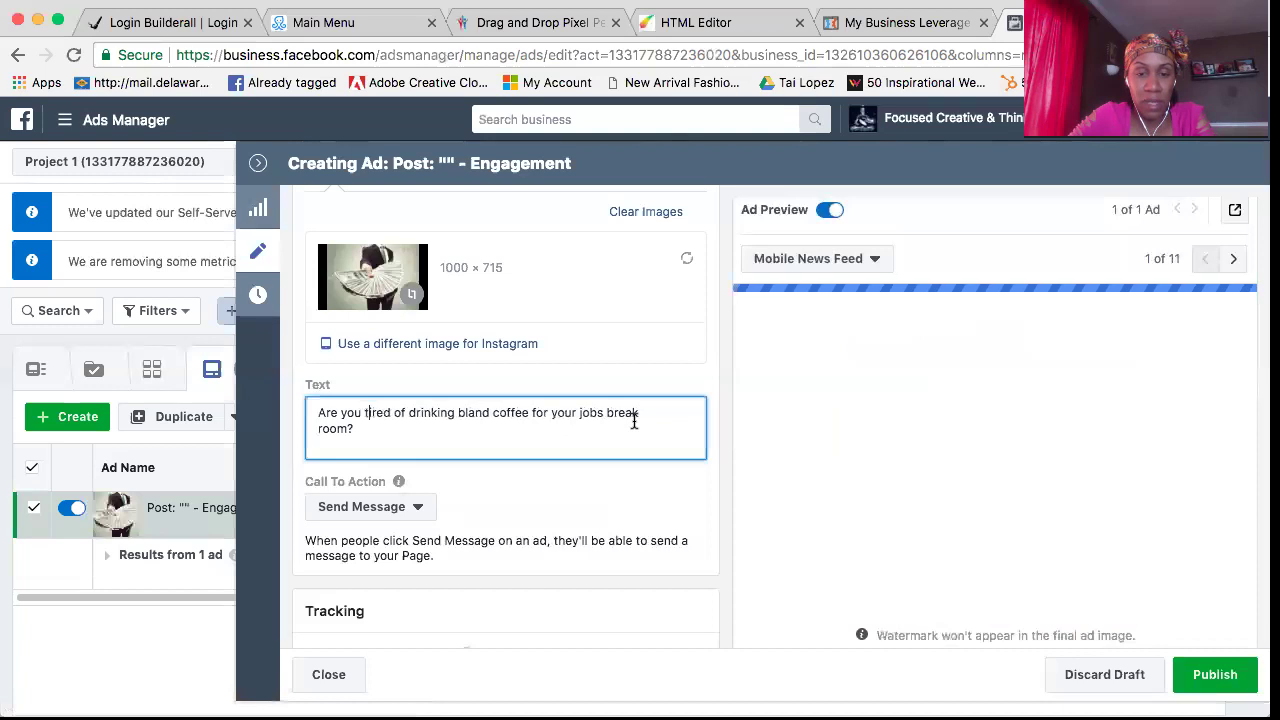
pyautogui.click(374, 428)
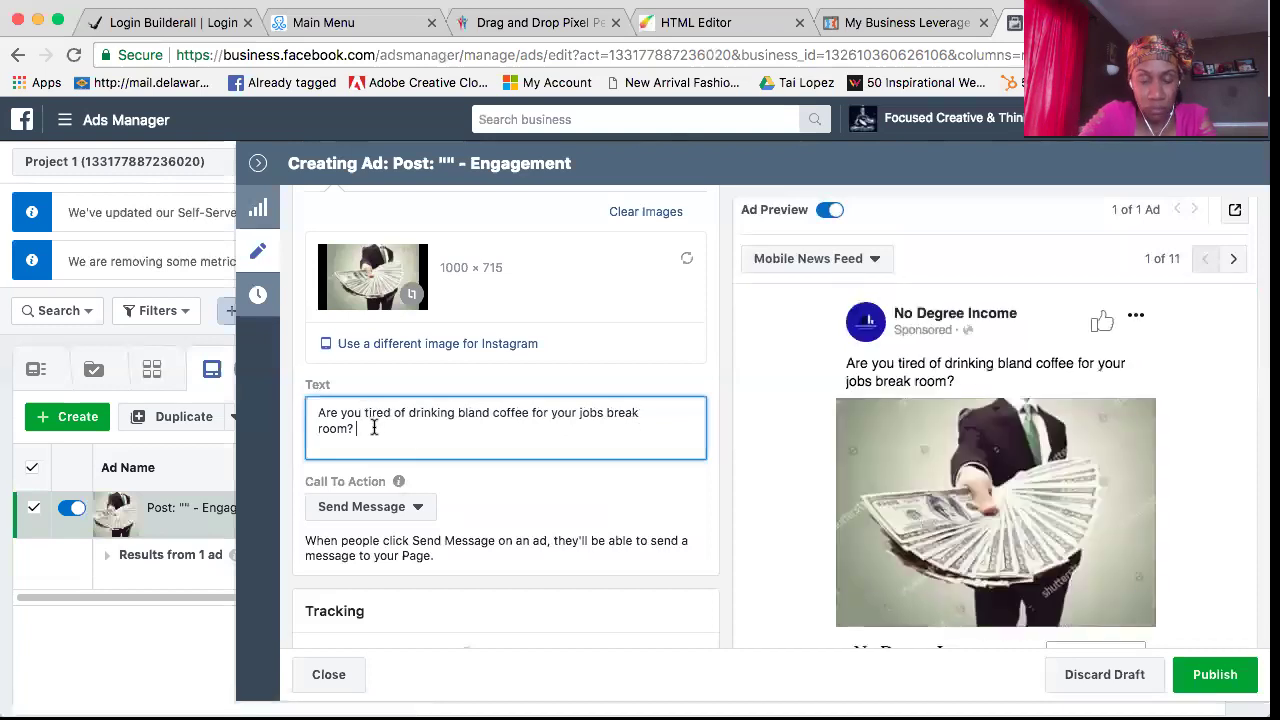
# Add the question "Does everyone there seem to be stuck in a rut?" to the ad text
pyautogui.write('Does everyone')
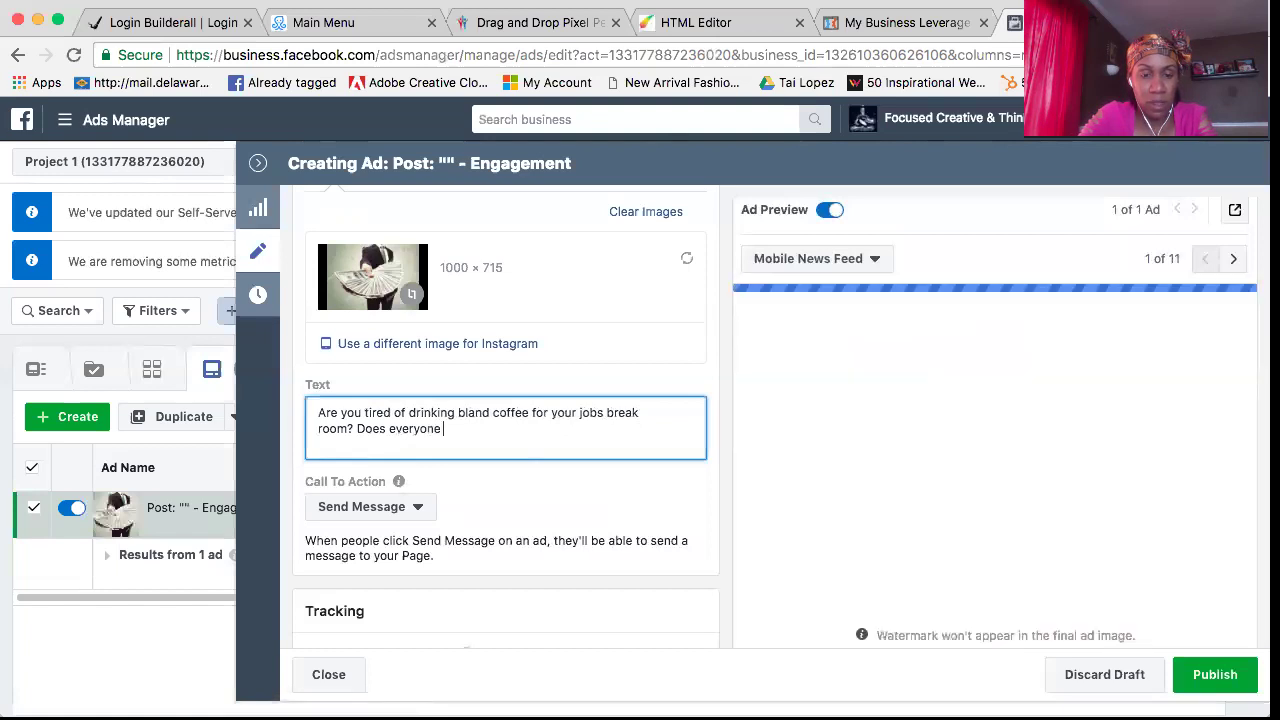
pyautogui.write(' there s')
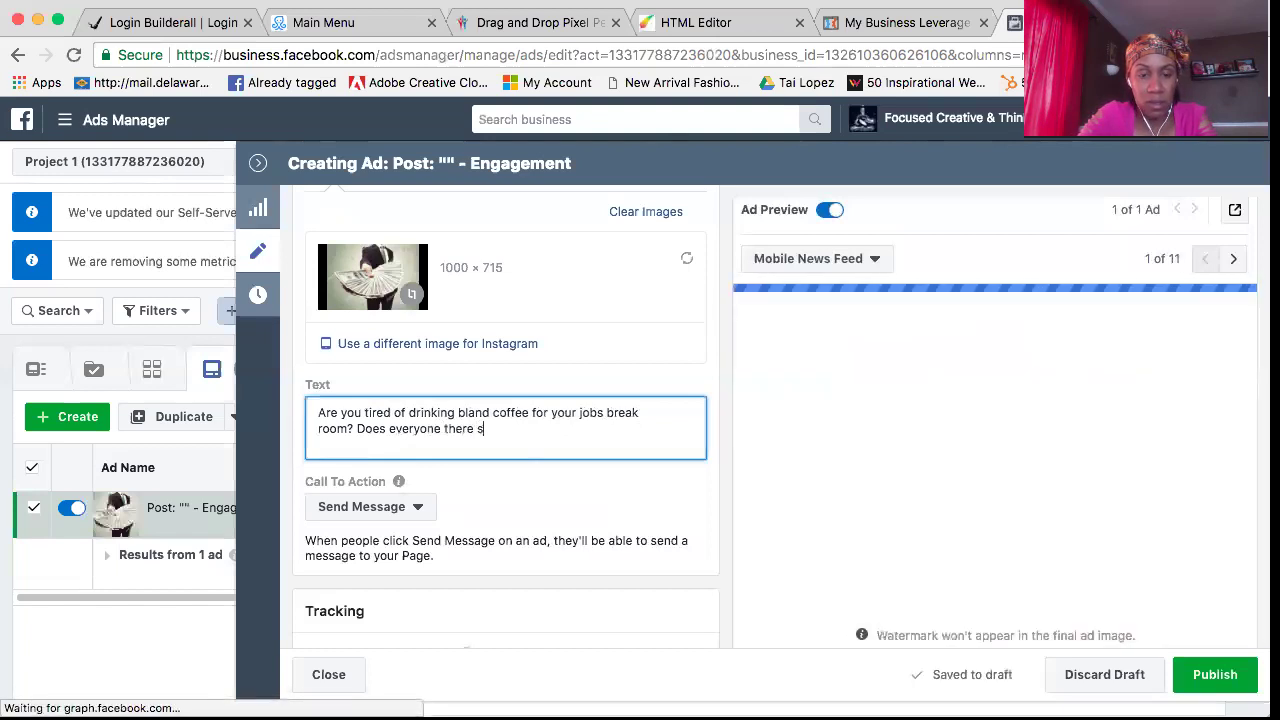
pyautogui.write('eem to be st')
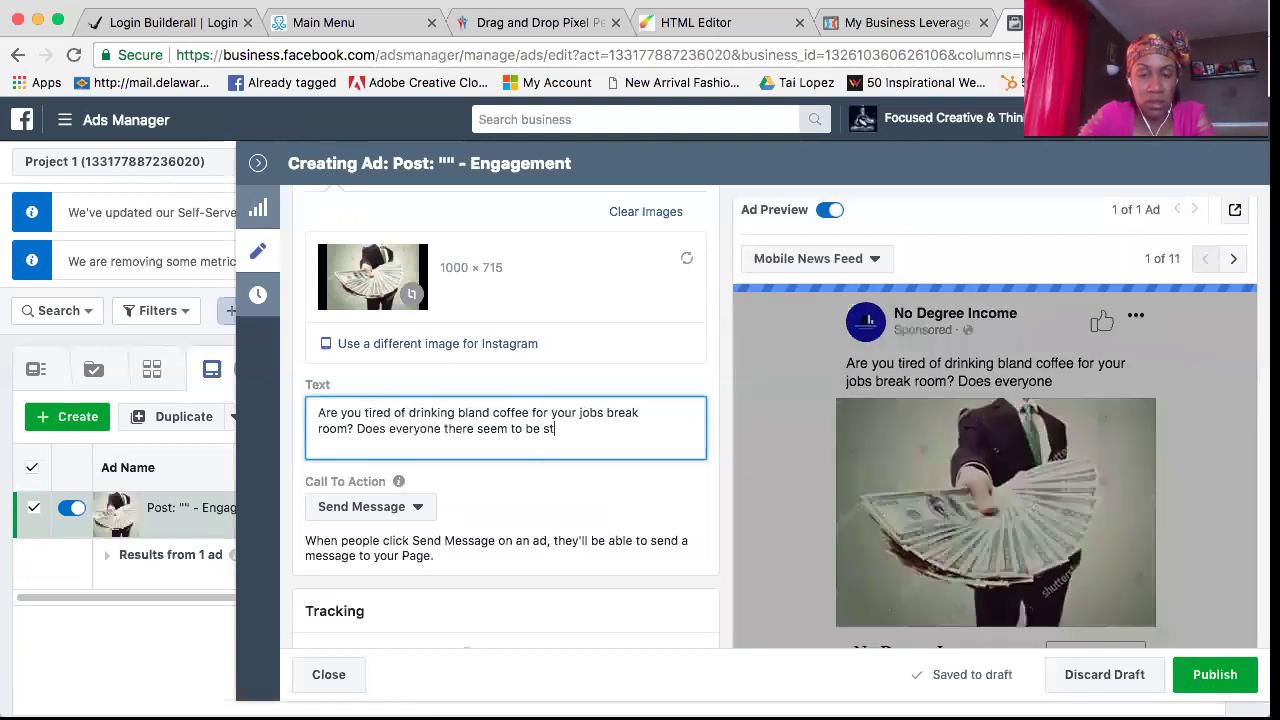
pyautogui.write('uck in a rut')
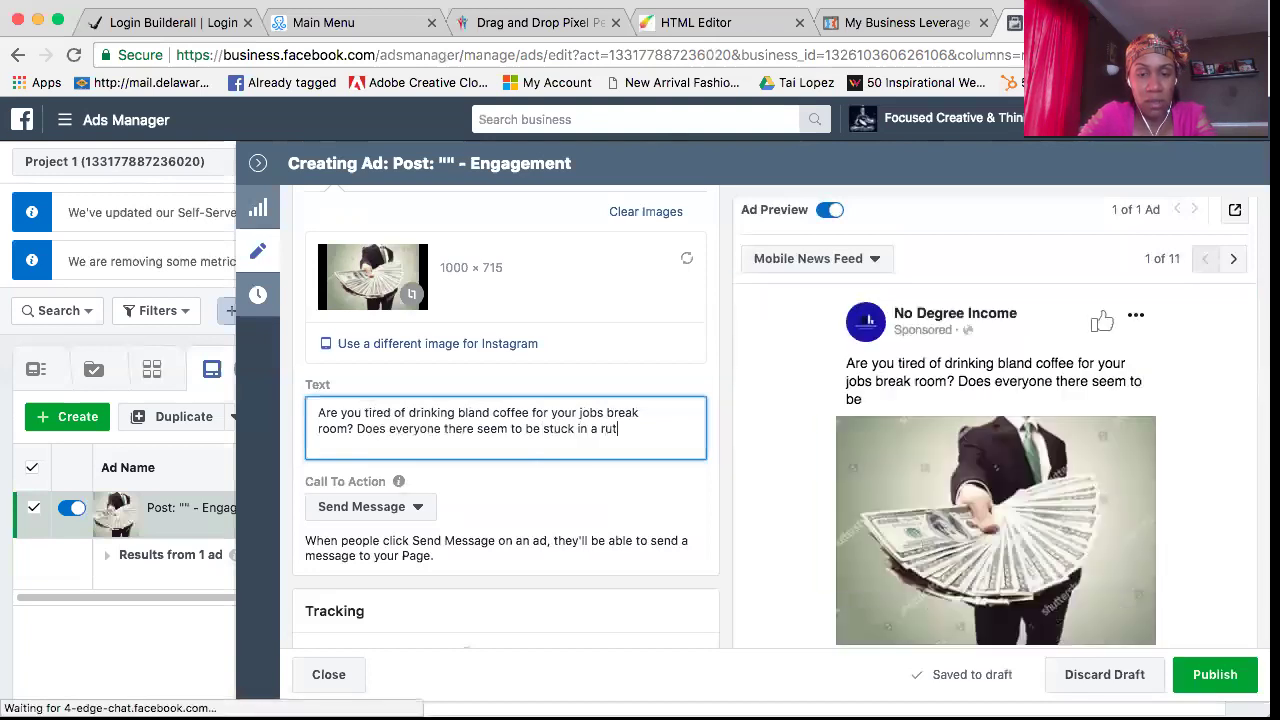
pyautogui.write('?')
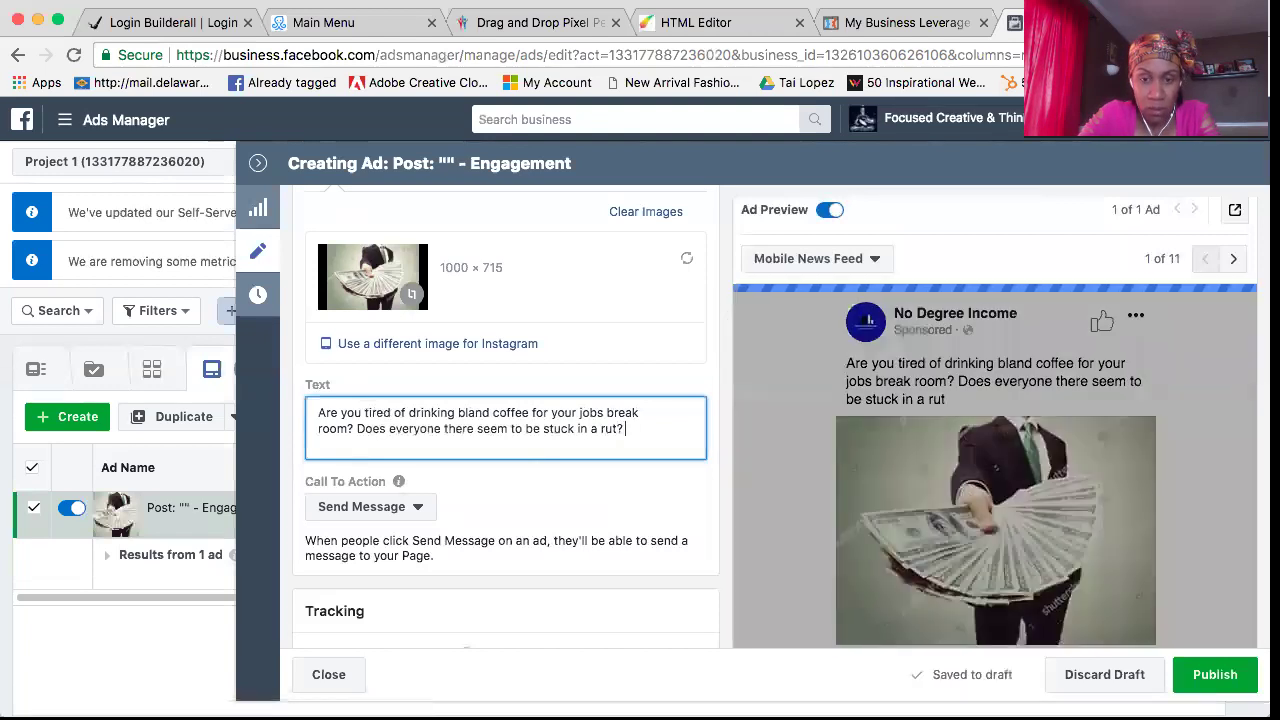
pyautogui.write(' We')
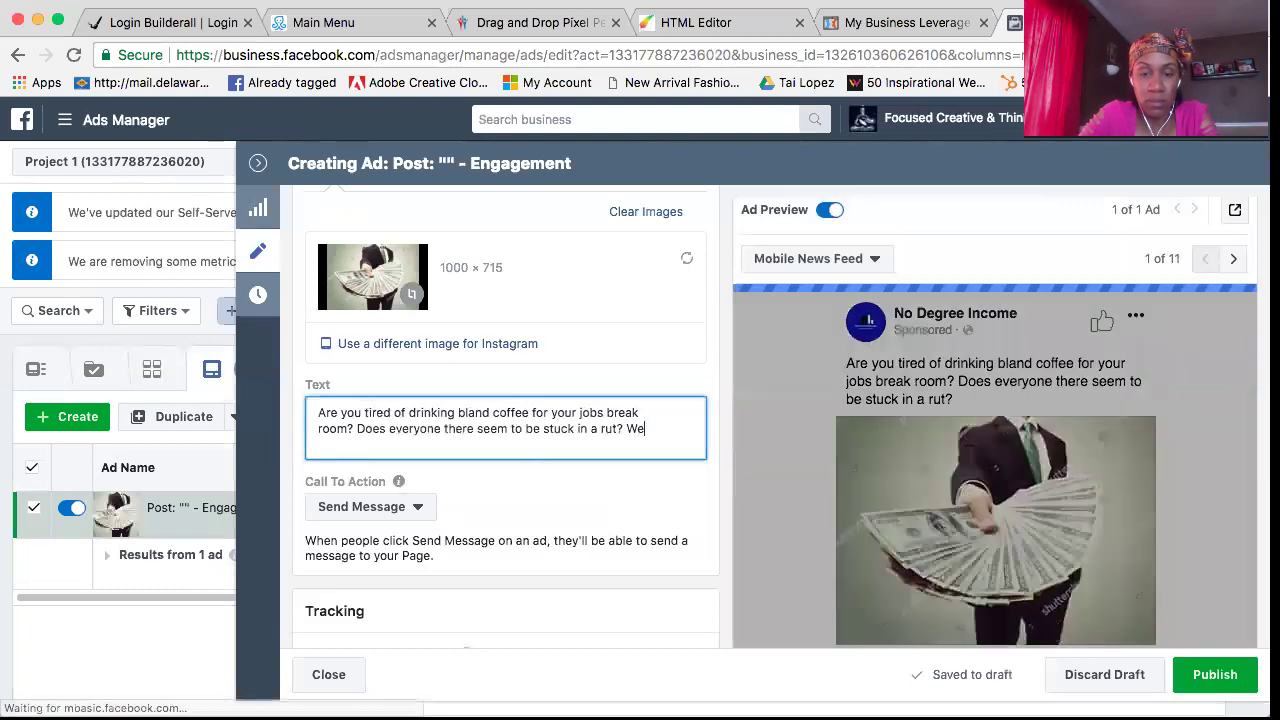
pyautogui.write(' ll')
pyautogui.press('BackSpace')
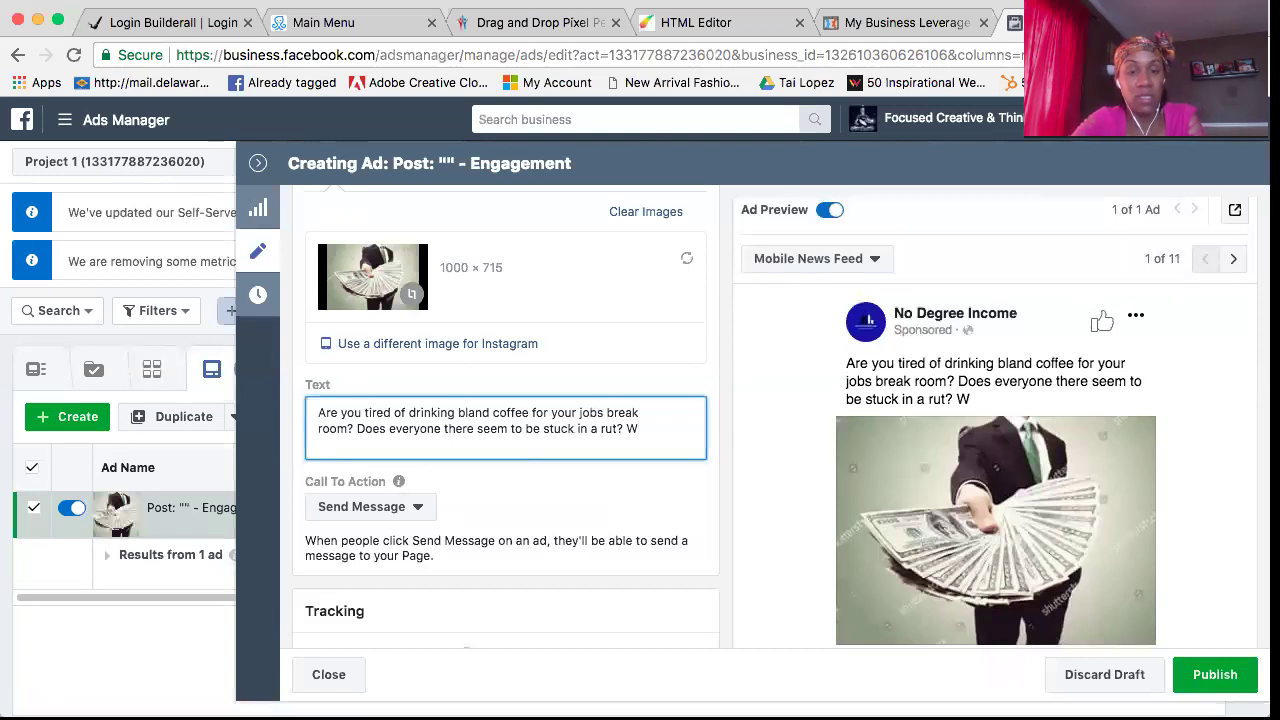
pyautogui.press('BackSpace')
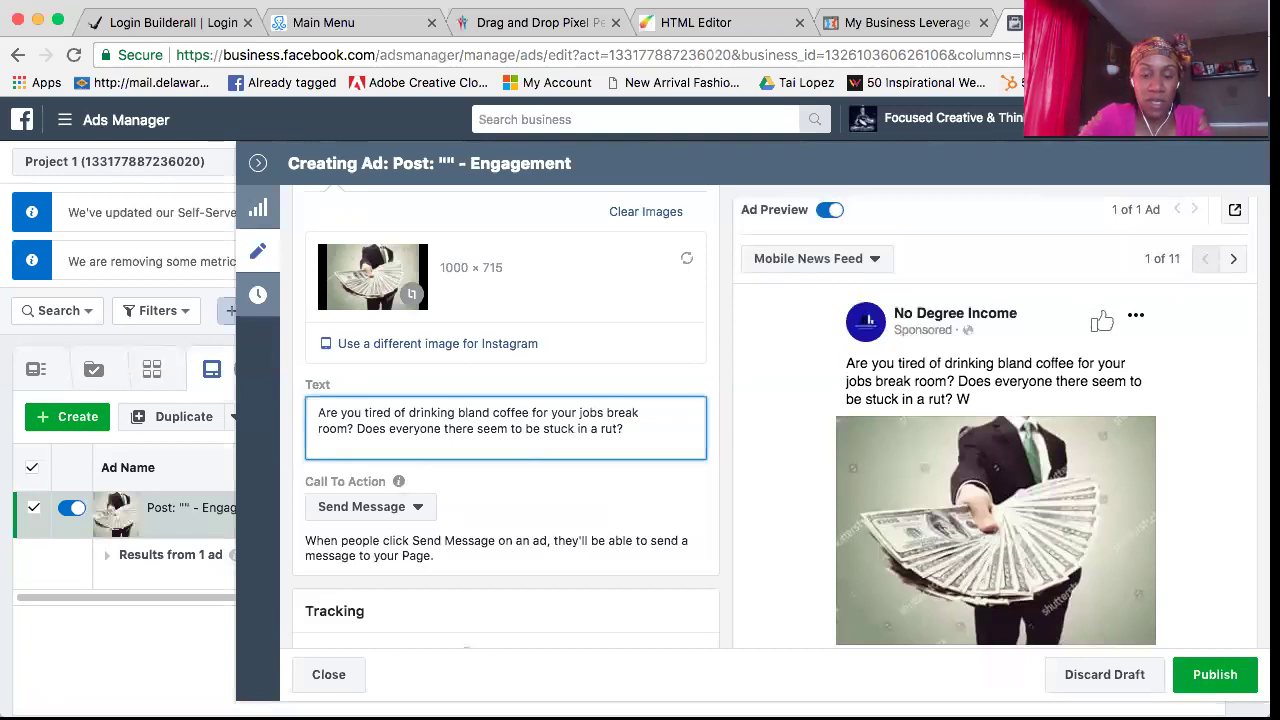
# Continue the ad text with "If that's you don't worry there is light at the end of the tunnel."
pyautogui.write('If tha')
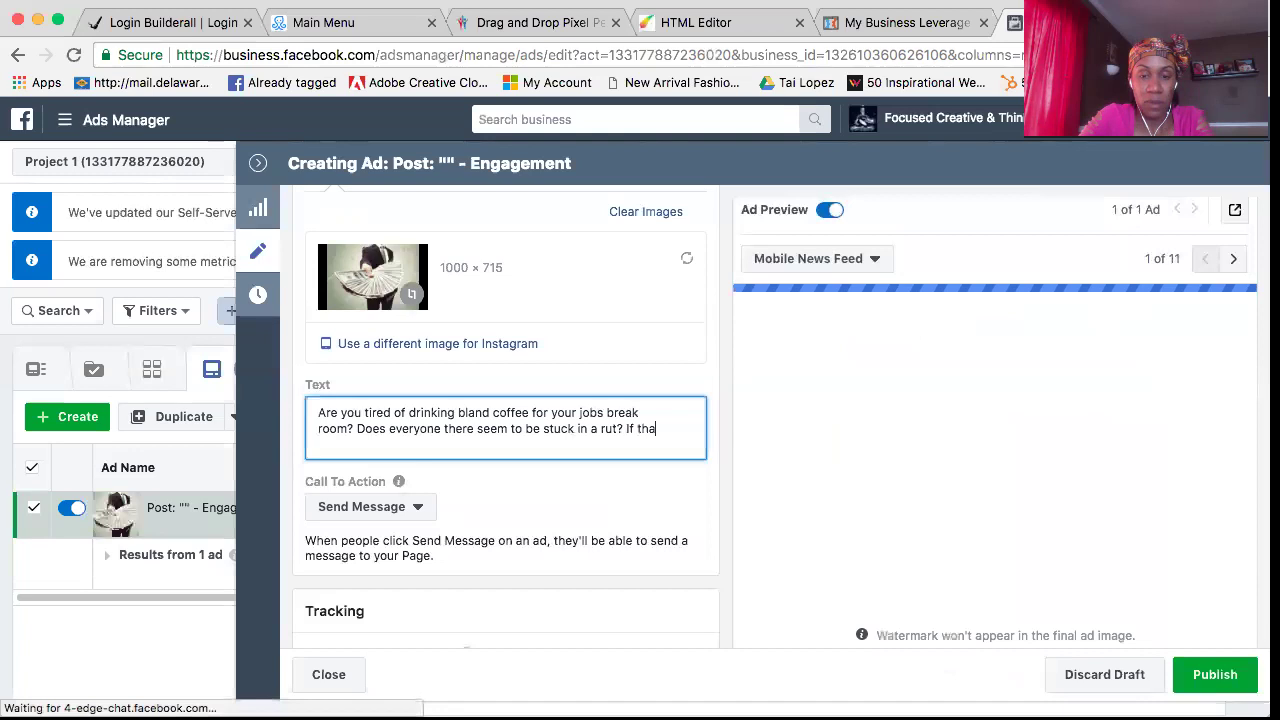
pyautogui.write("t's tt")
pyautogui.press('BackSpace')
pyautogui.press('BackSpace')
pyautogui.press('BackSpace')
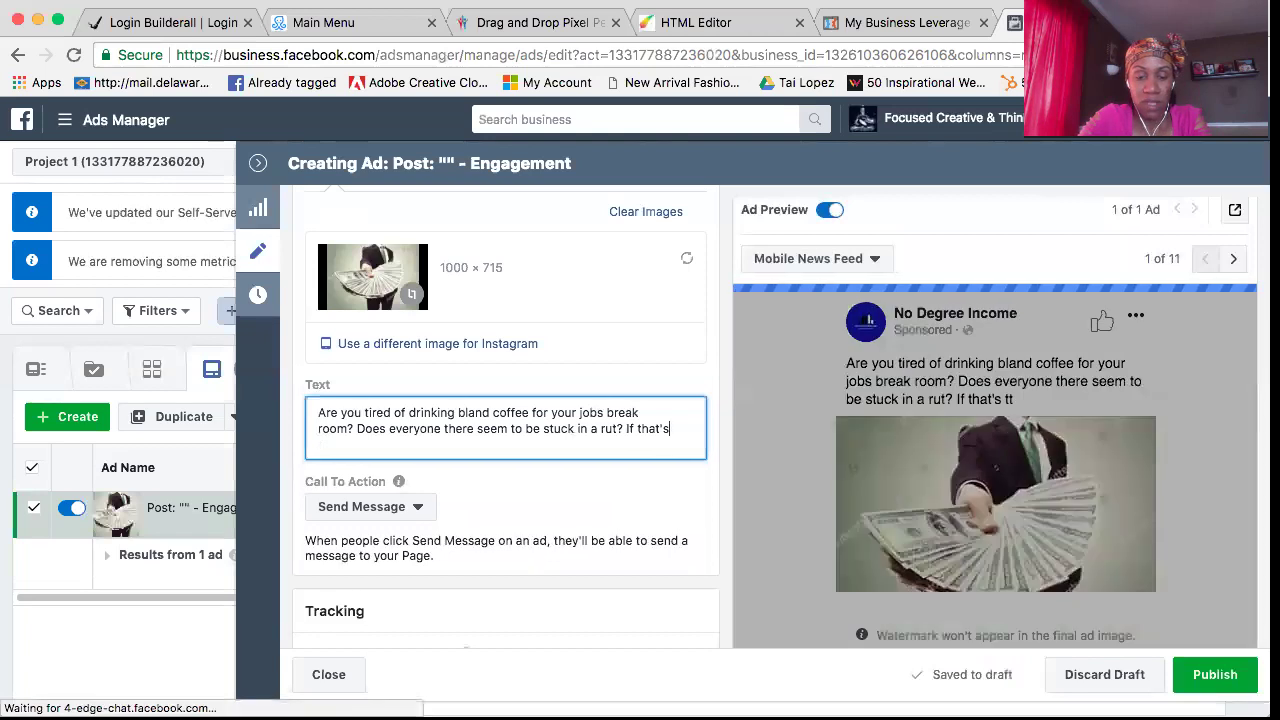
pyautogui.write("you don't worr")
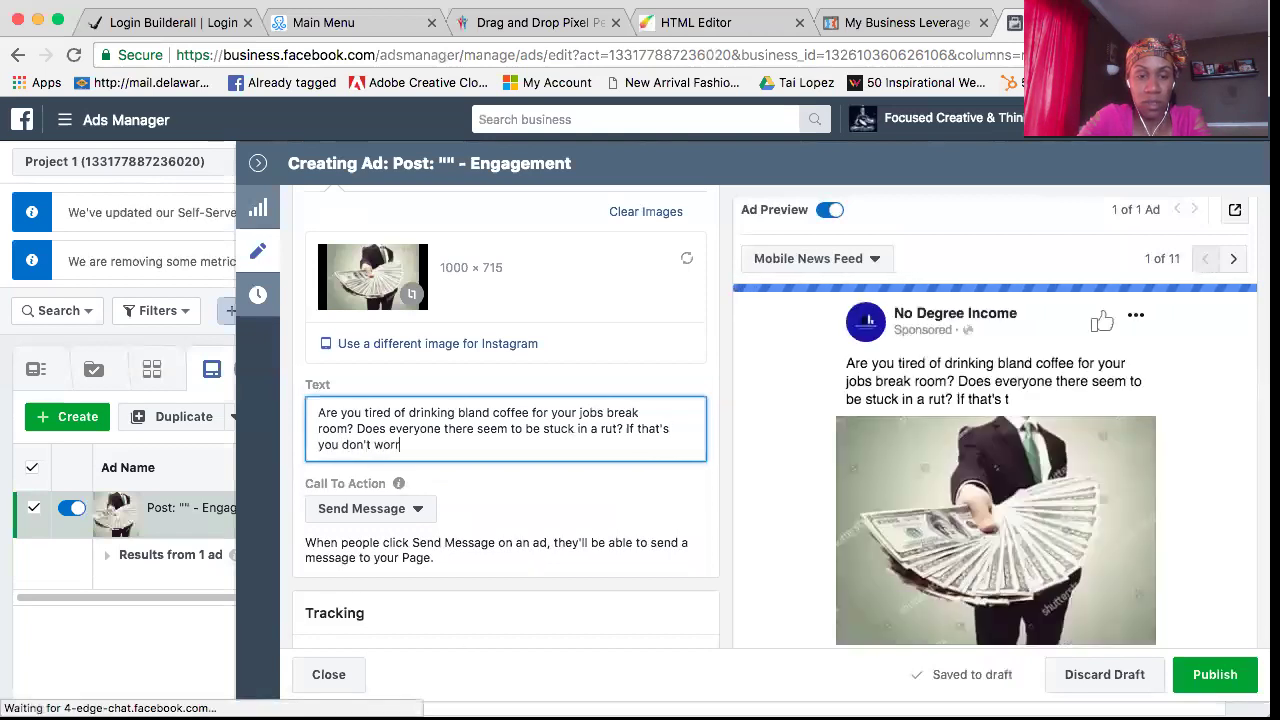
pyautogui.write('y there is s')
pyautogui.press('BackSpace')
pyautogui.write('light')
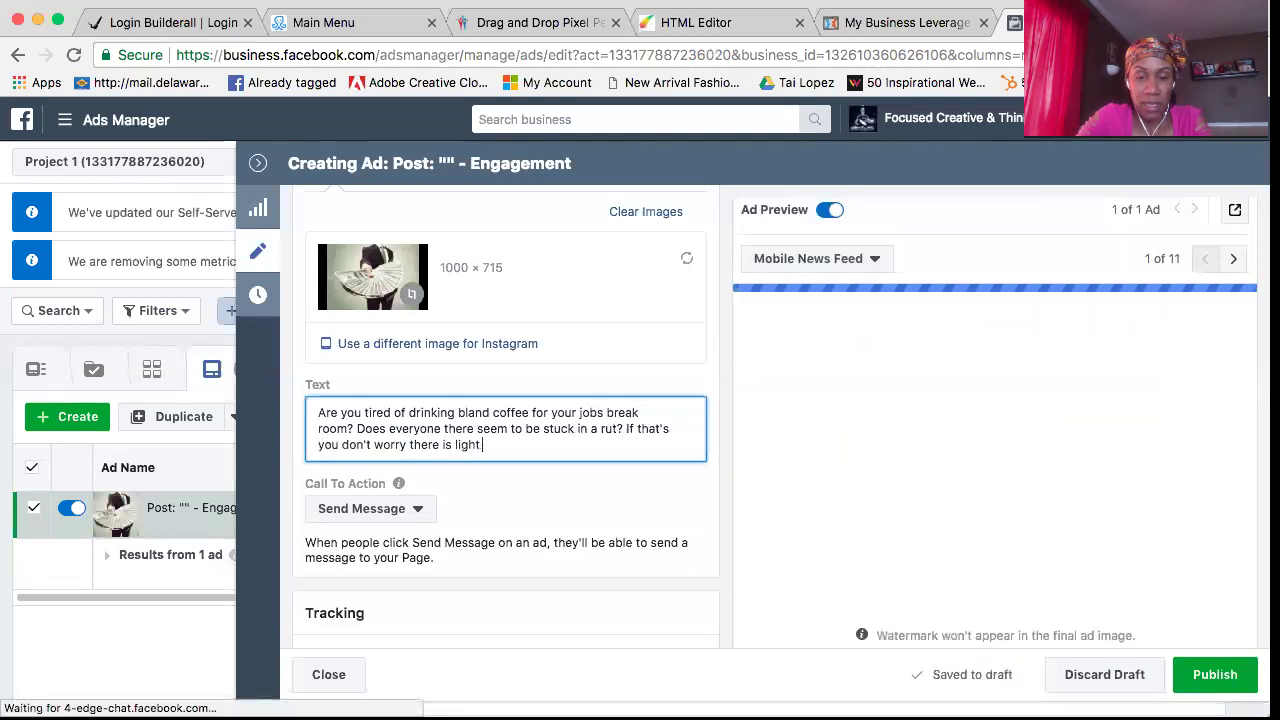
pyautogui.write(' at the')
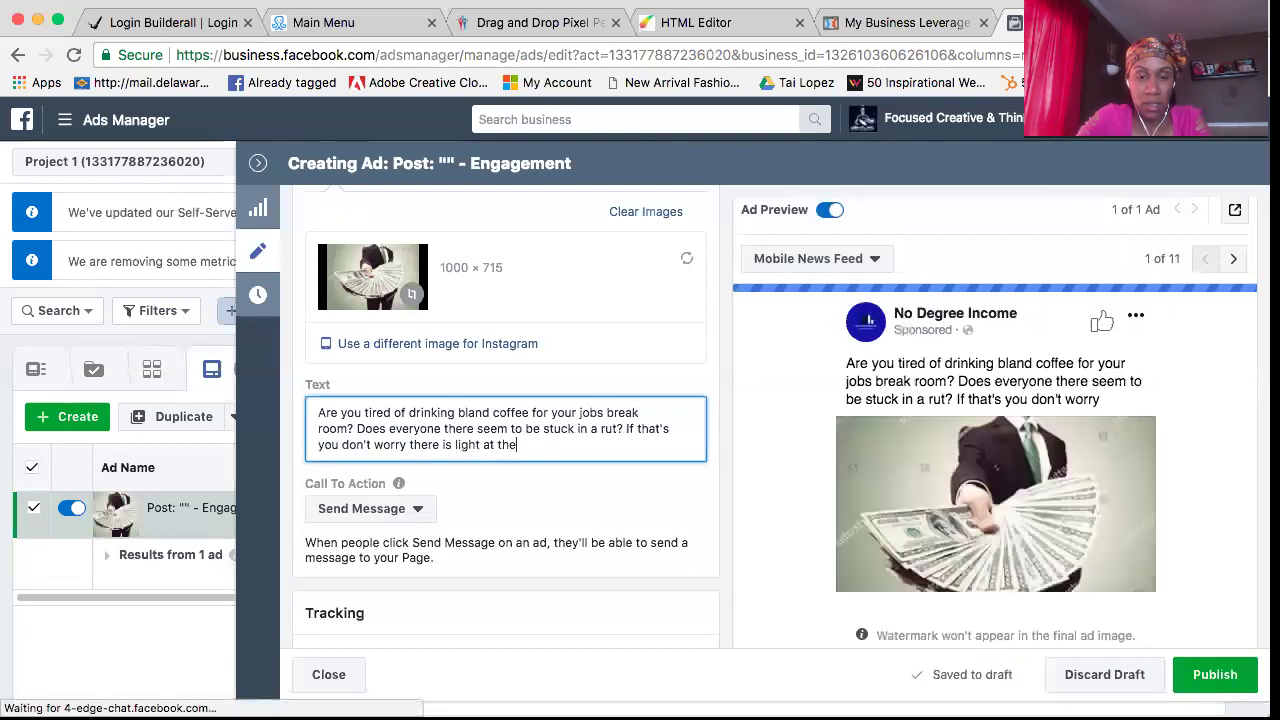
pyautogui.write(' end of the ru')
pyautogui.write('n')
pyautogui.press('BackSpace')
pyautogui.press('BackSpace')
pyautogui.press('BackSpace')
pyautogui.write('tun')
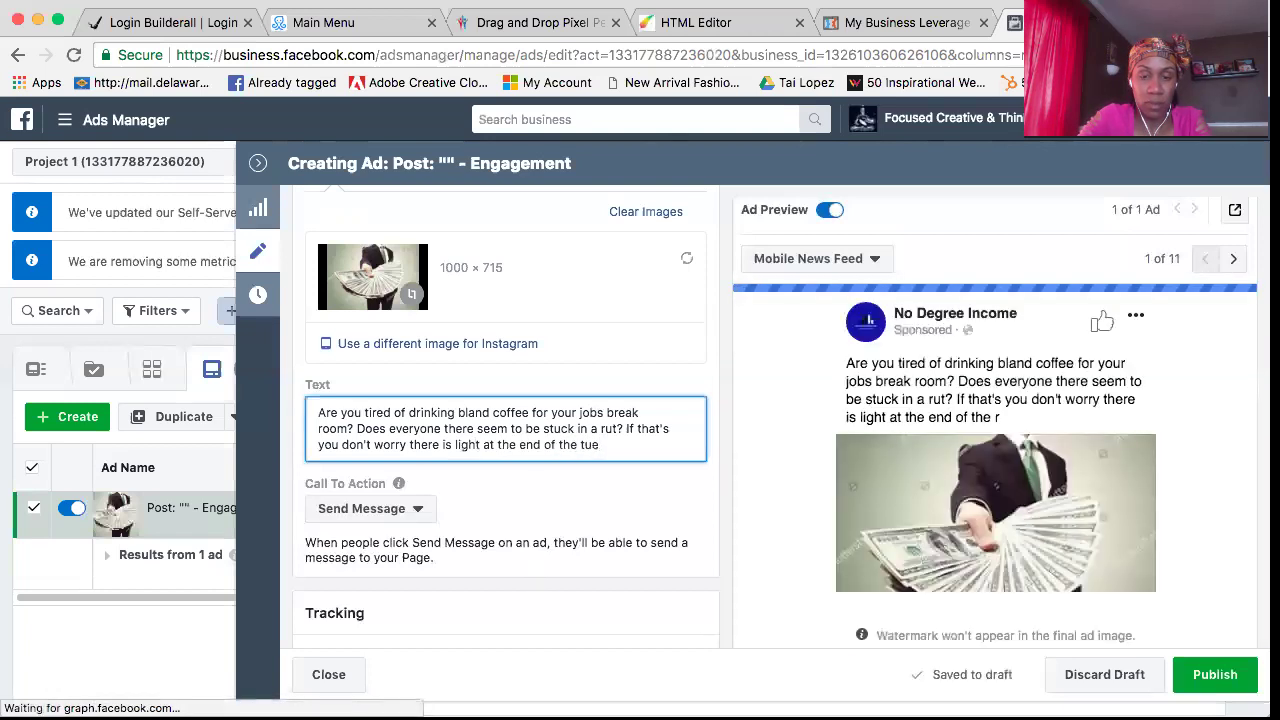
pyautogui.write('nel.')
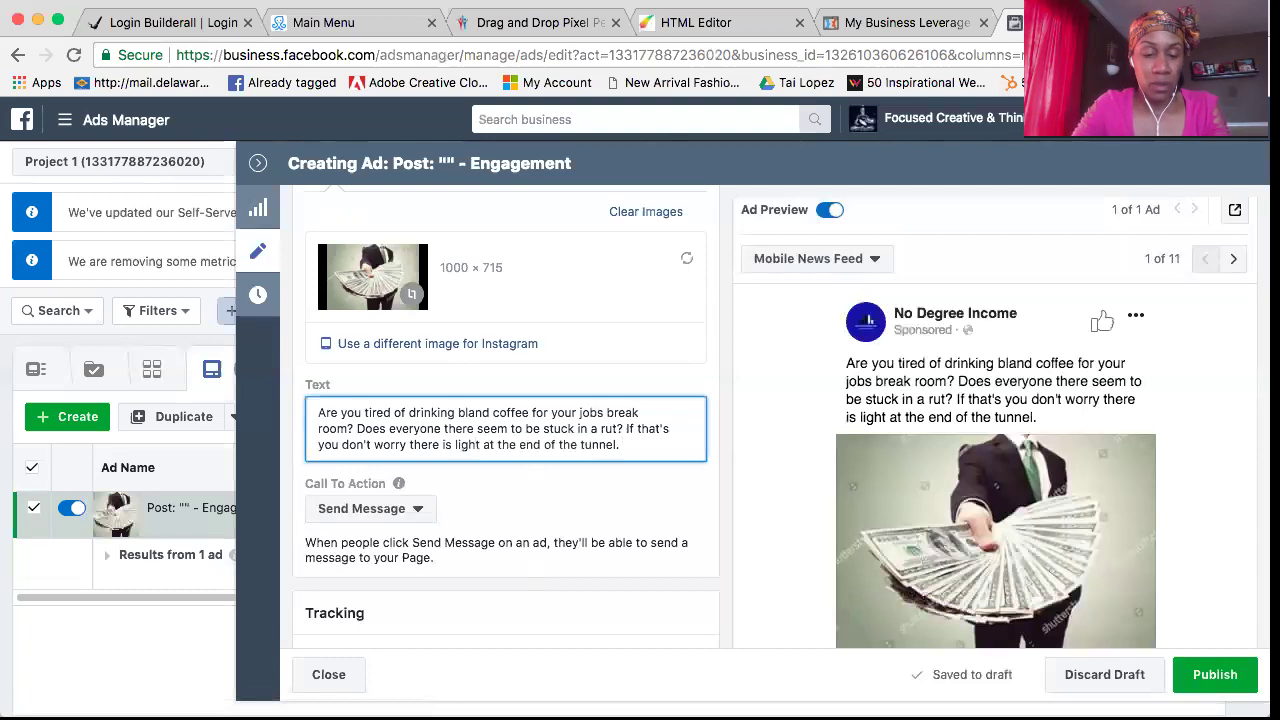
# Continue the ad text with "2018 is the of the work at home" after the tunnel sentence
pyautogui.write('201')
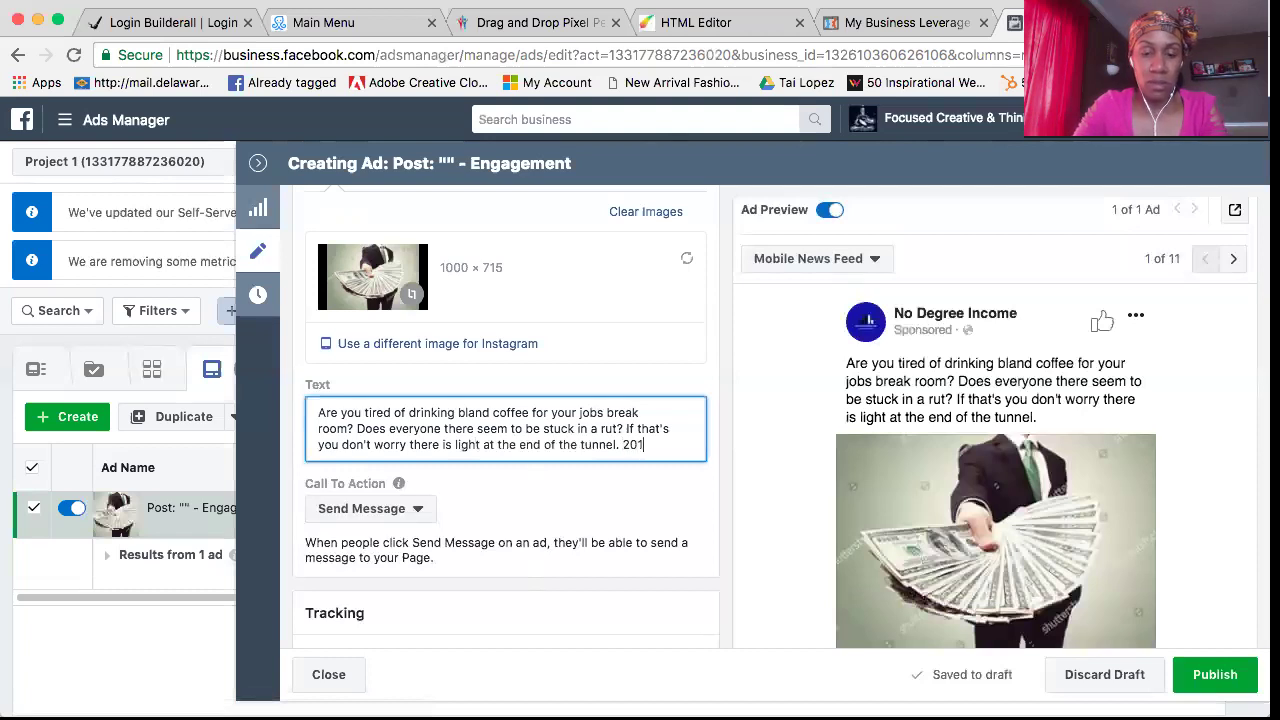
pyautogui.write('8 is')
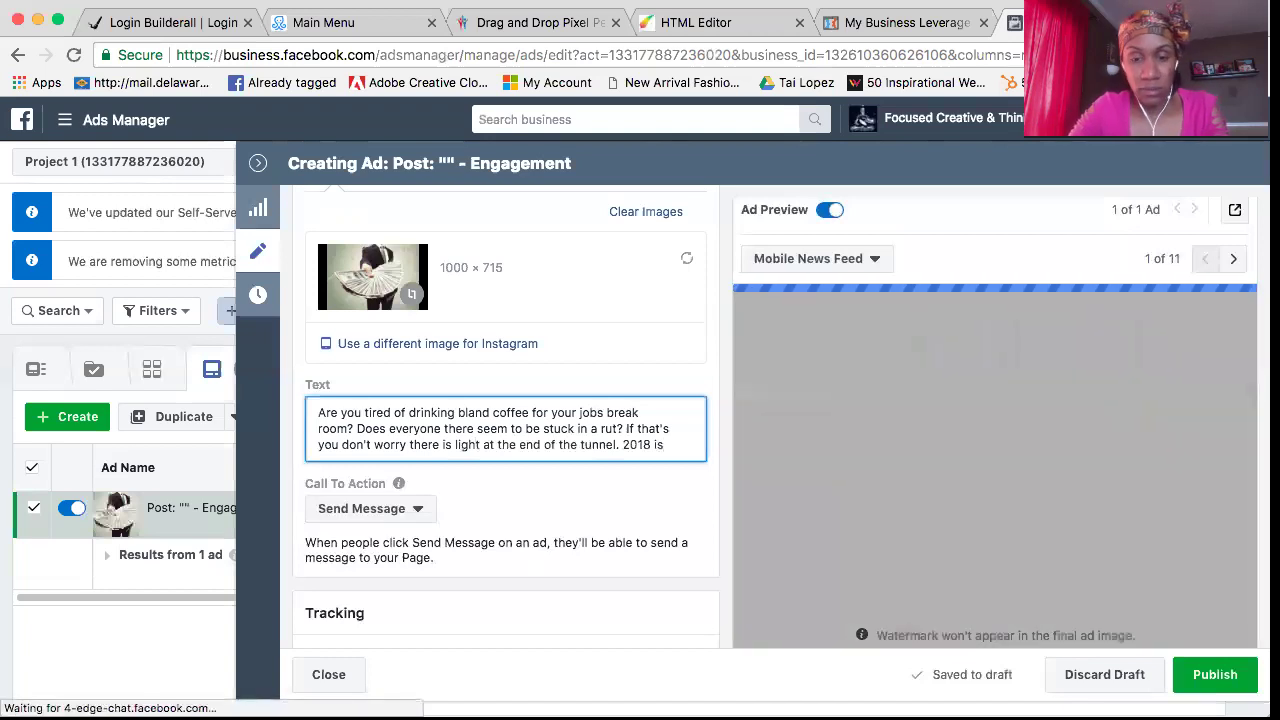
pyautogui.write(' te ')
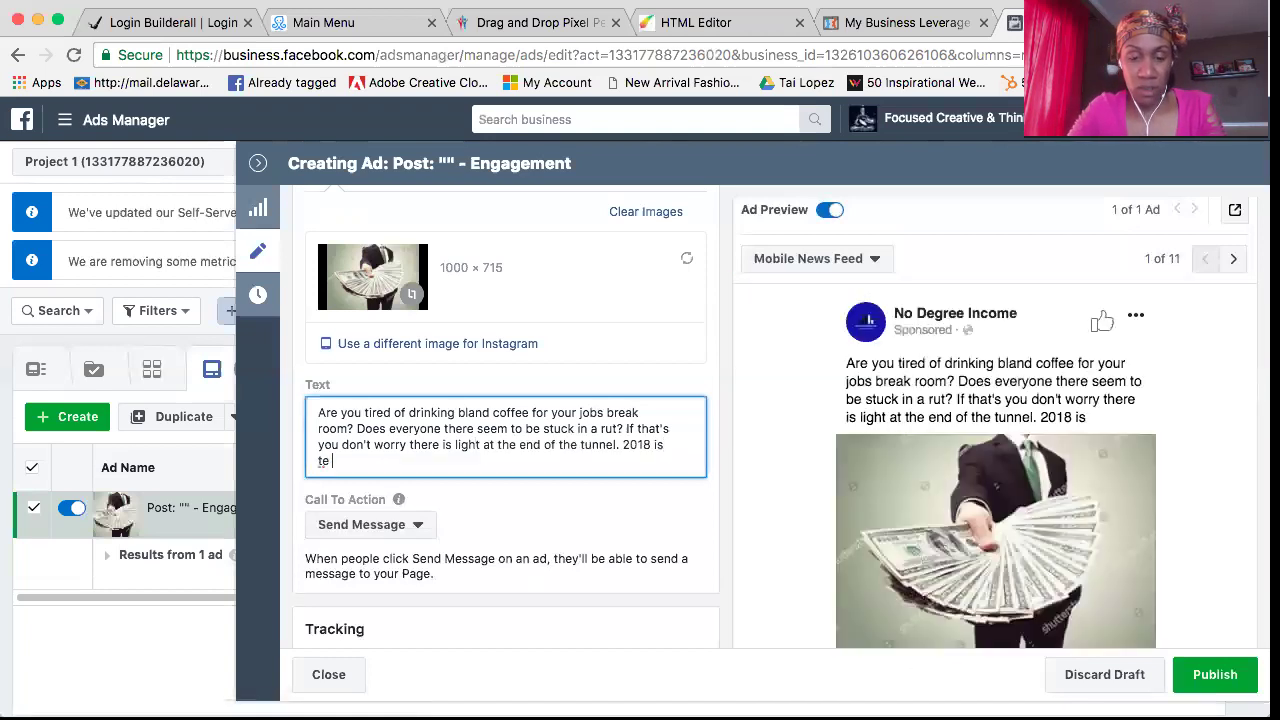
pyautogui.write('year')
pyautogui.press('BackSpace')
pyautogui.press('BackSpace')
pyautogui.press('BackSpace')
pyautogui.press('BackSpace')
pyautogui.press('BackSpace')
pyautogui.press('BackSpace')
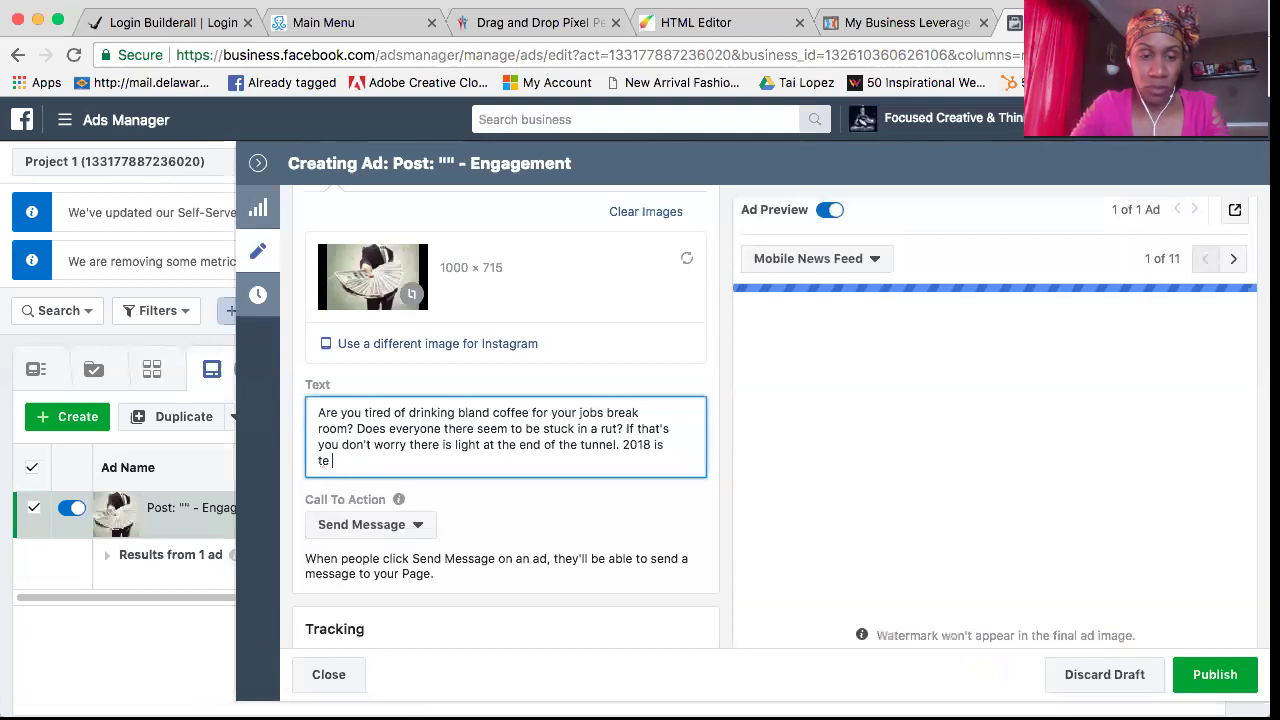
pyautogui.write('he of t')
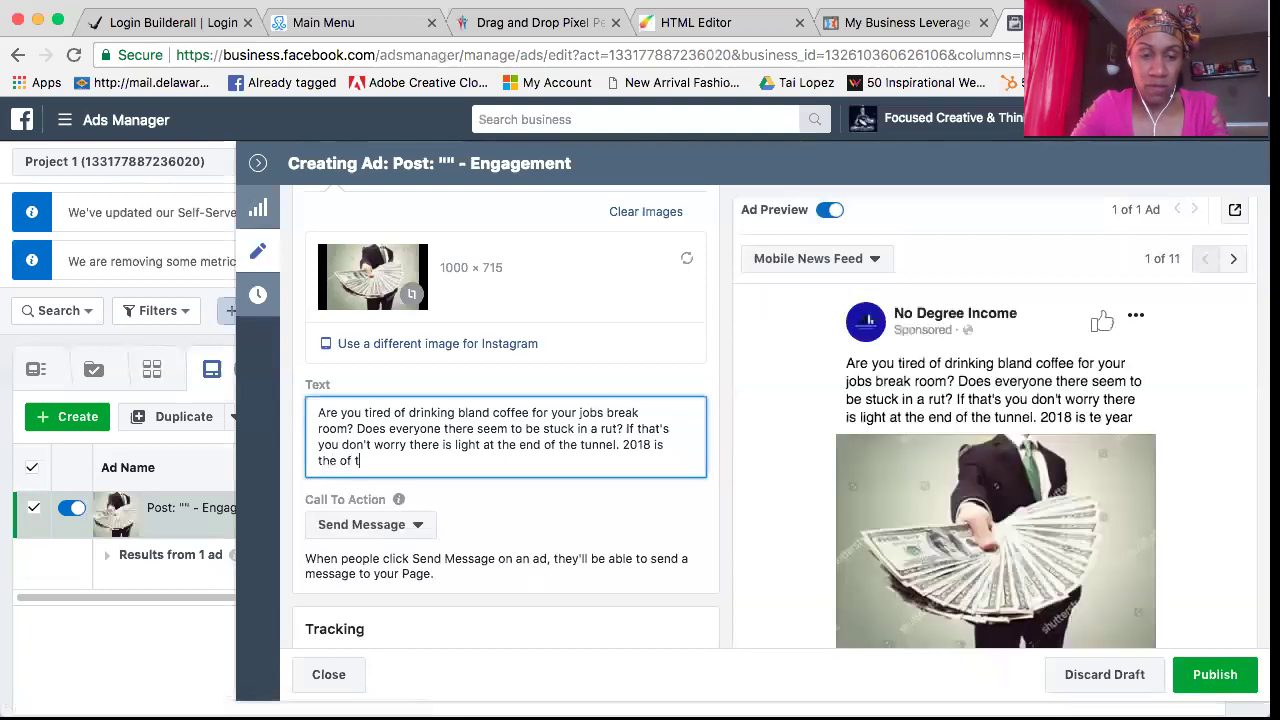
pyautogui.write('he work at home')
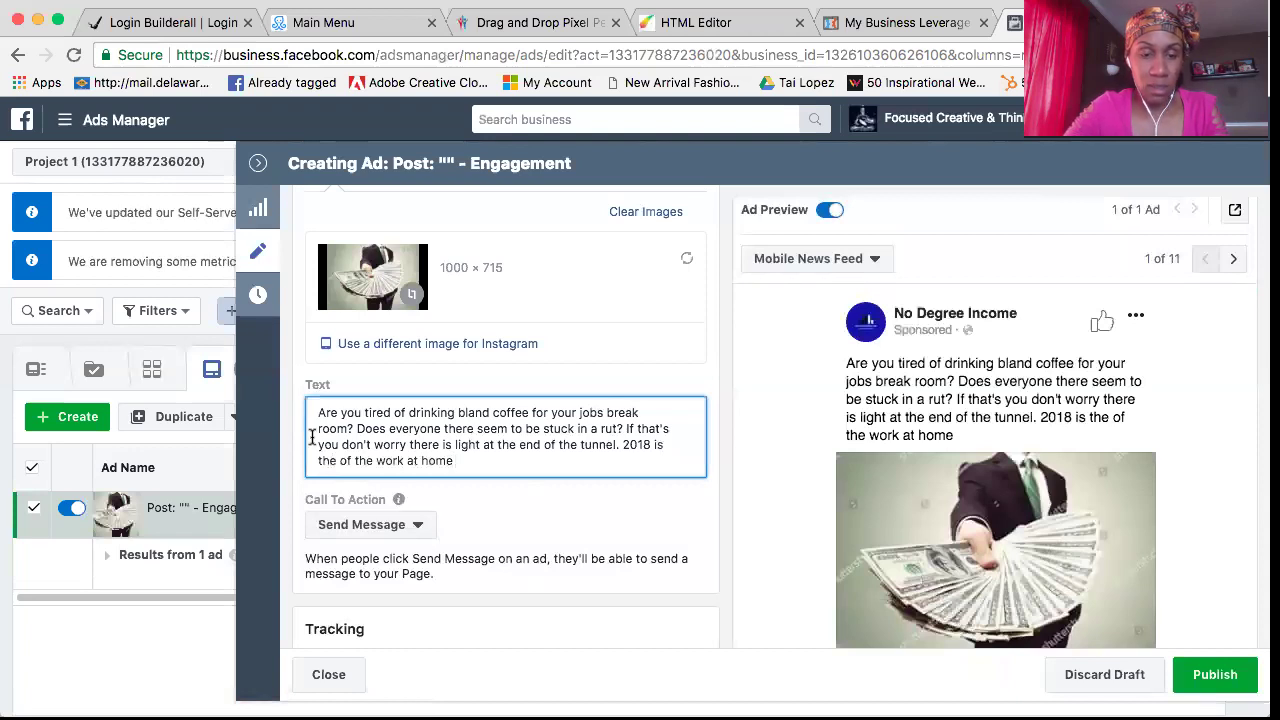
# Insert "year" after "2018 is the" and add "boss" after "work at home" in the ad text
pyautogui.click(334, 462)
pyautogui.write('year')
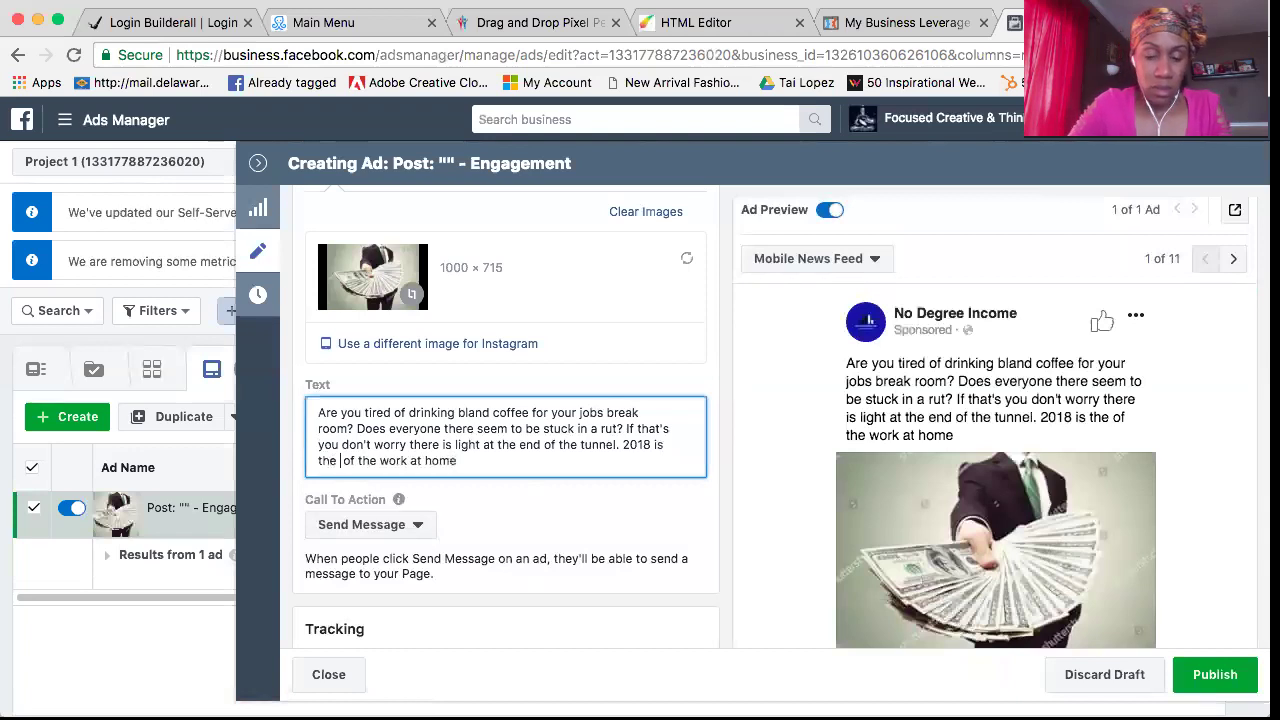
pyautogui.click(485, 461)
pyautogui.write('bo')
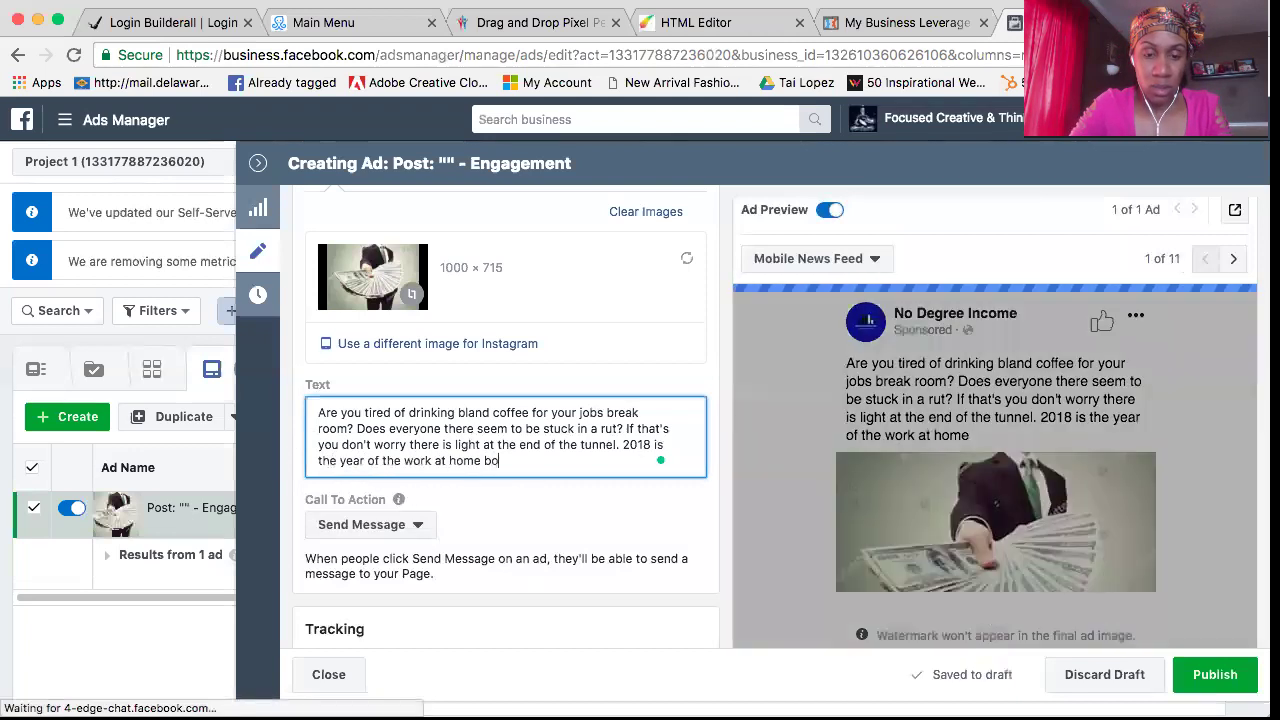
pyautogui.write('sss')
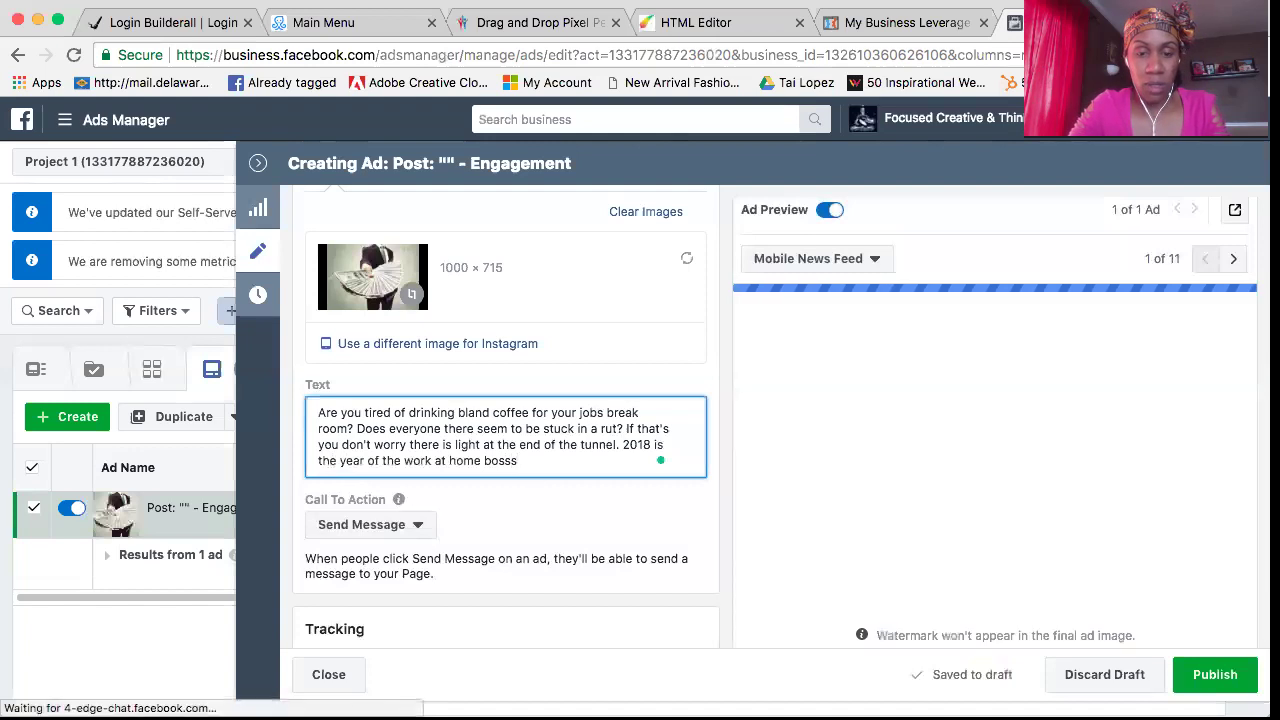
pyautogui.press('BackSpace')
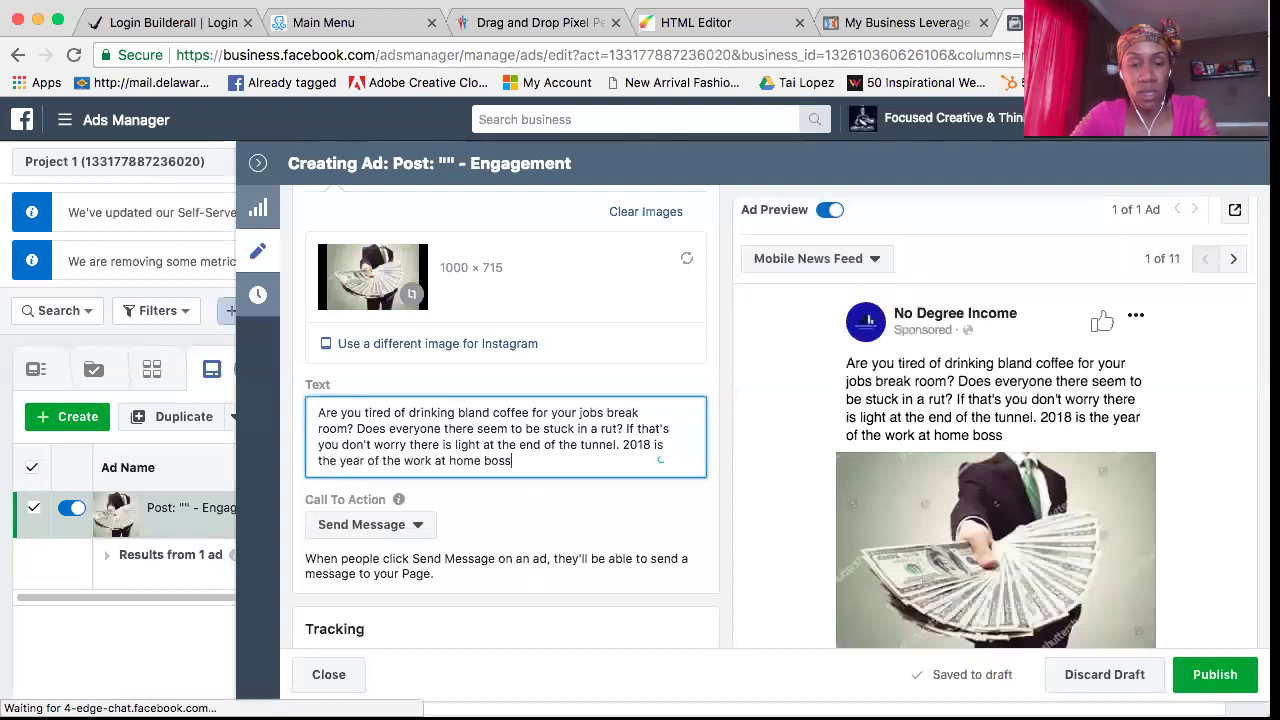
# Complete the 2018 sentence with "and employing yourself is easier than you think." and dismiss the grammar suggestion for "home"
pyautogui.write('and employ')
pyautogui.write('ing yoursel')
pyautogui.write('f is s')
pyautogui.write('as')
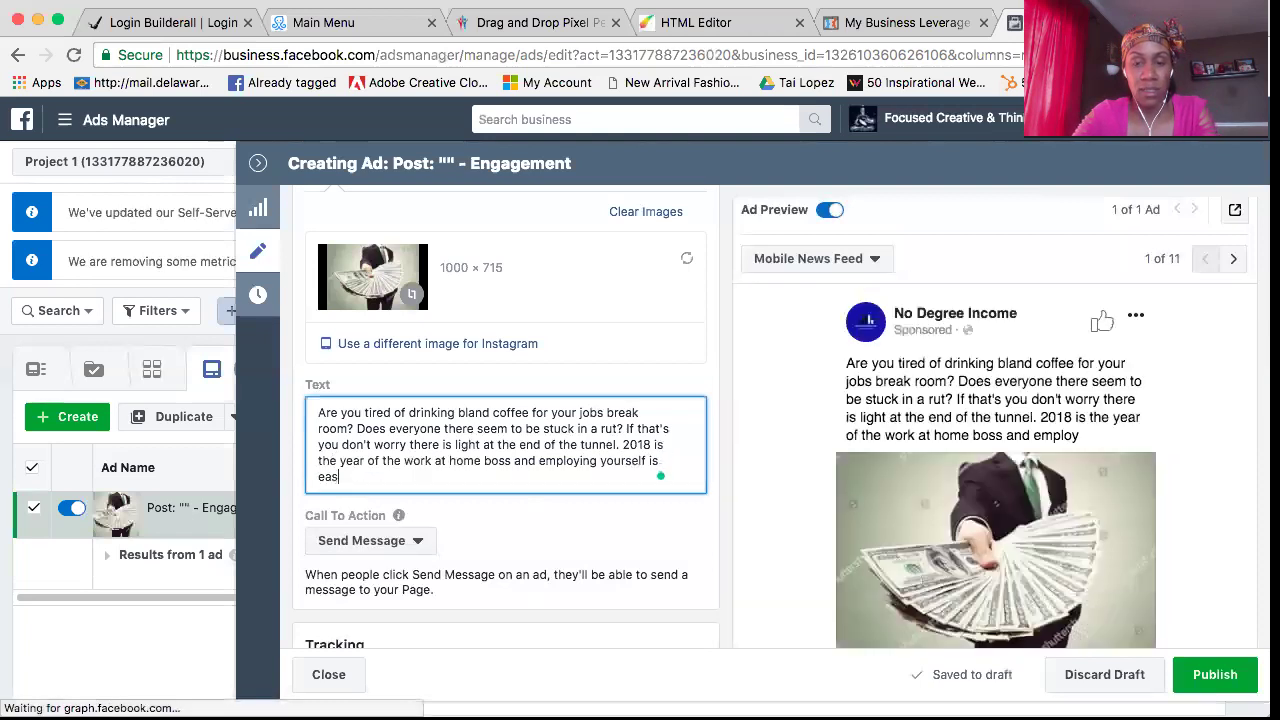
pyautogui.write('ier than y')
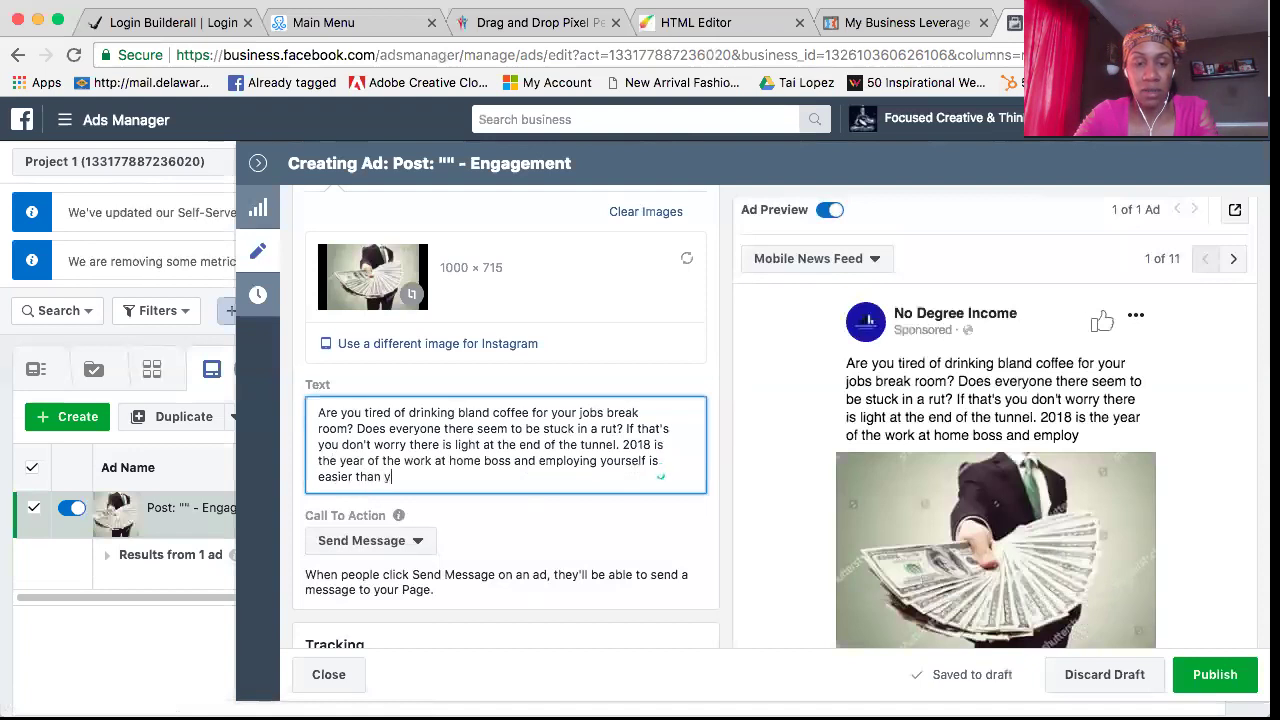
pyautogui.write('ou think.')
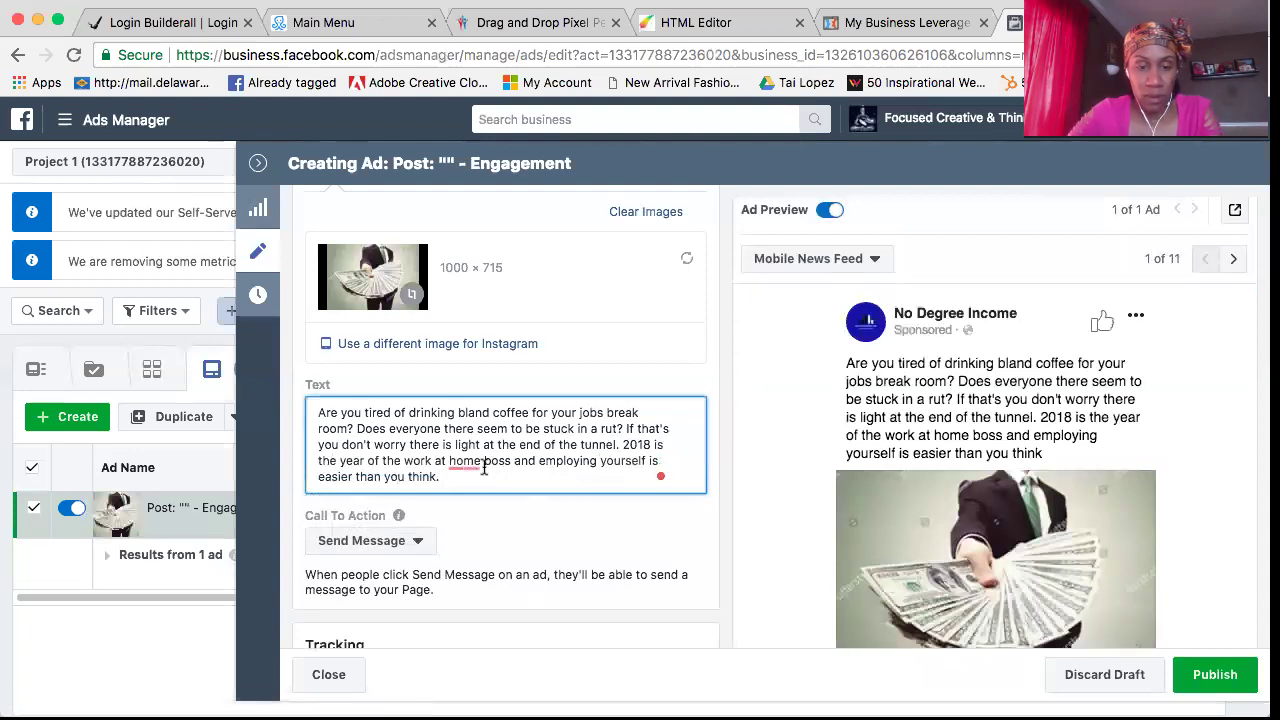
pyautogui.moveTo(460, 460)
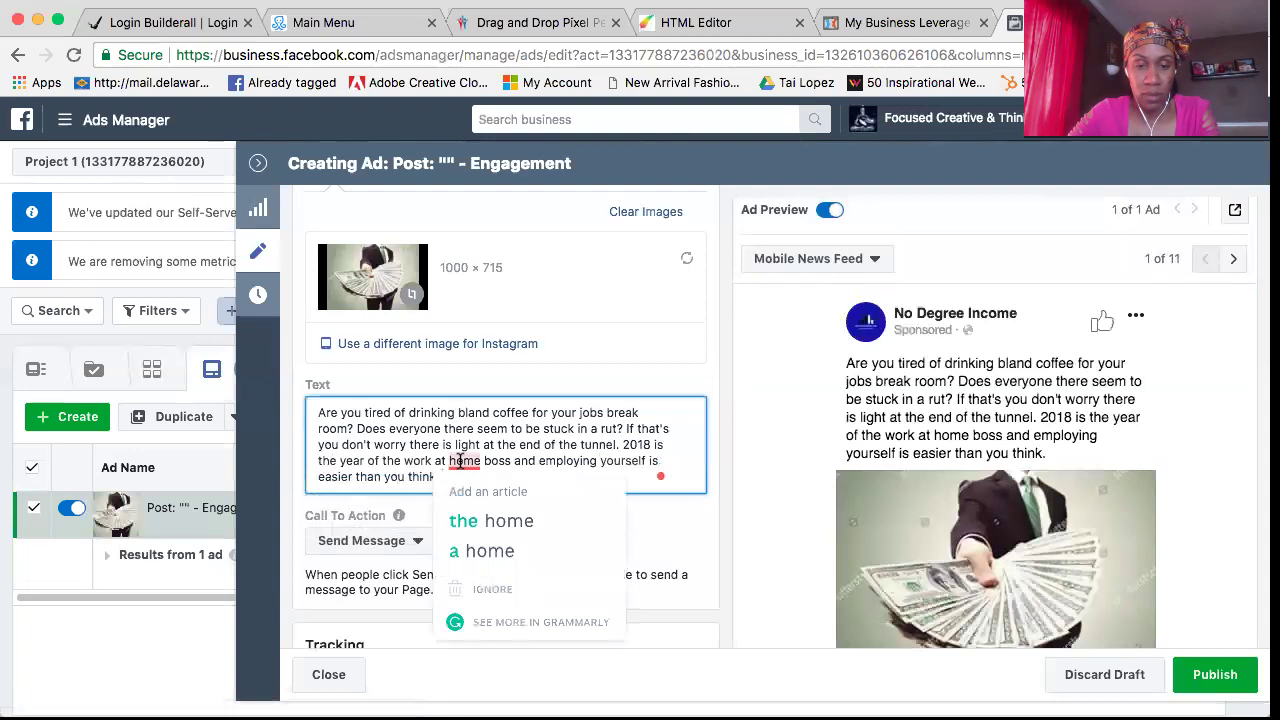
pyautogui.click(735, 555)
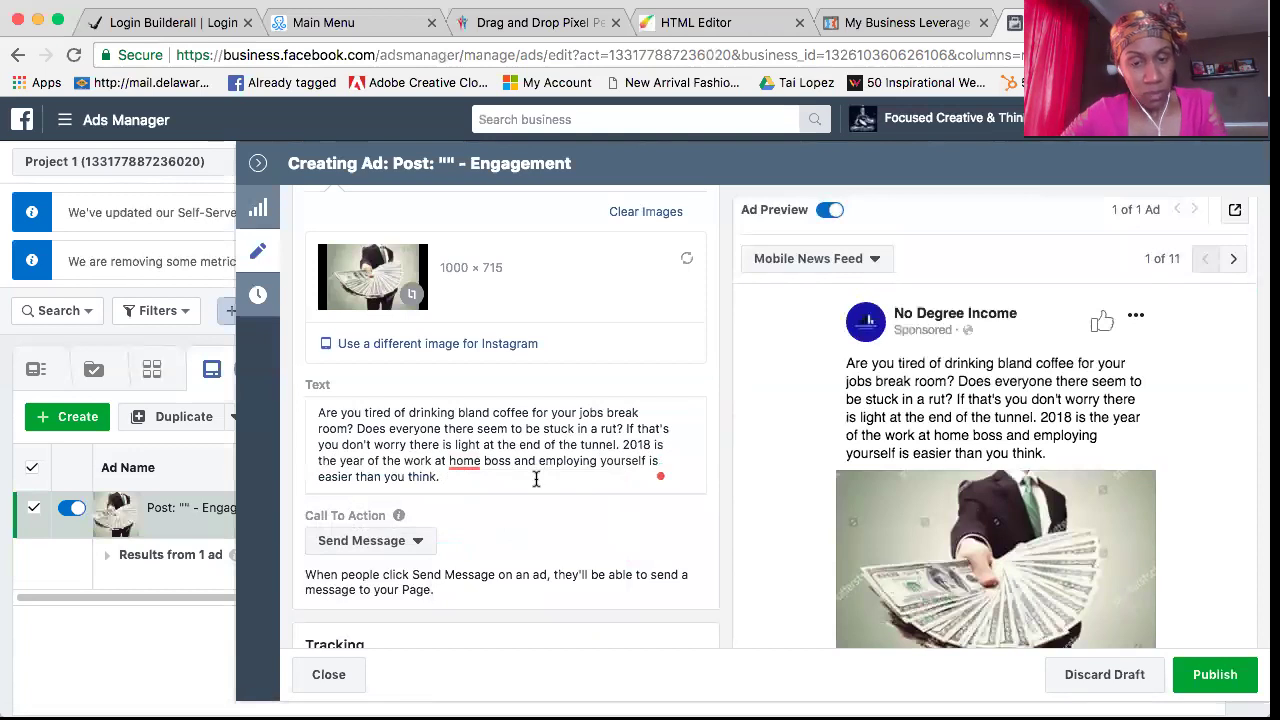
# Continue the ad text with "If you want to fire your boss and hire yourself" after the 2018 sentence
pyautogui.click(472, 478)
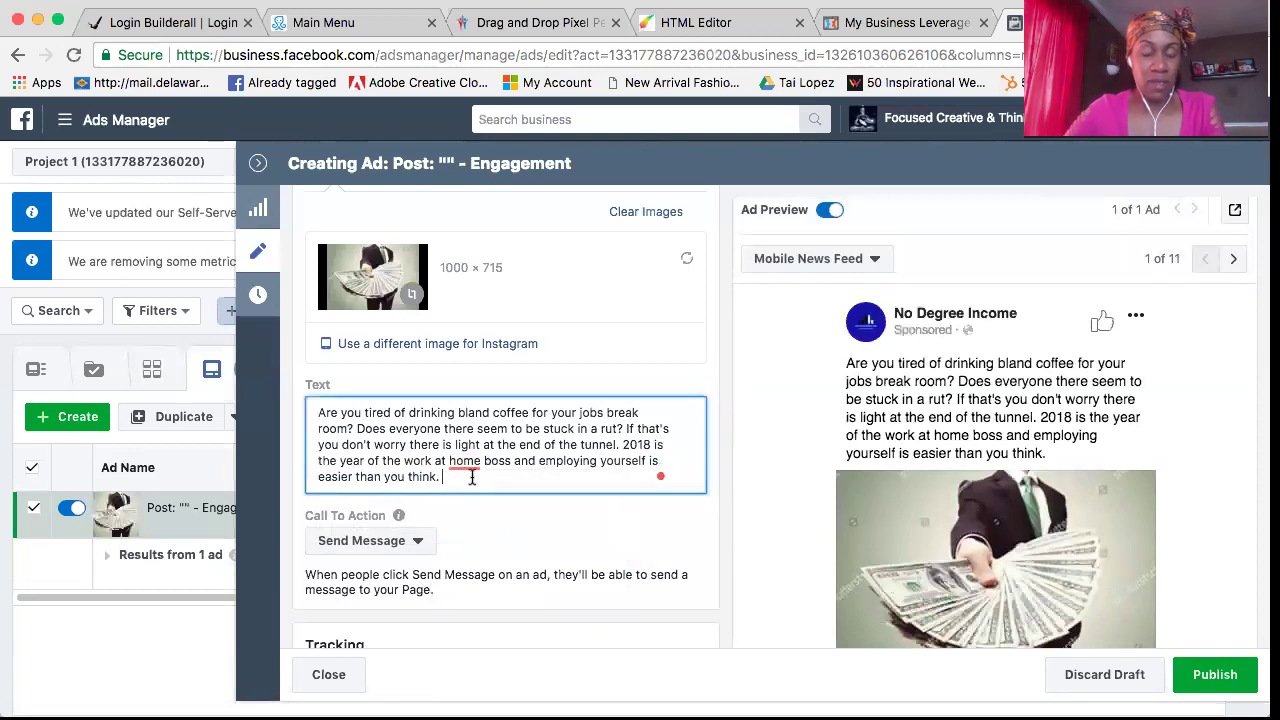
pyautogui.write('If you wnt')
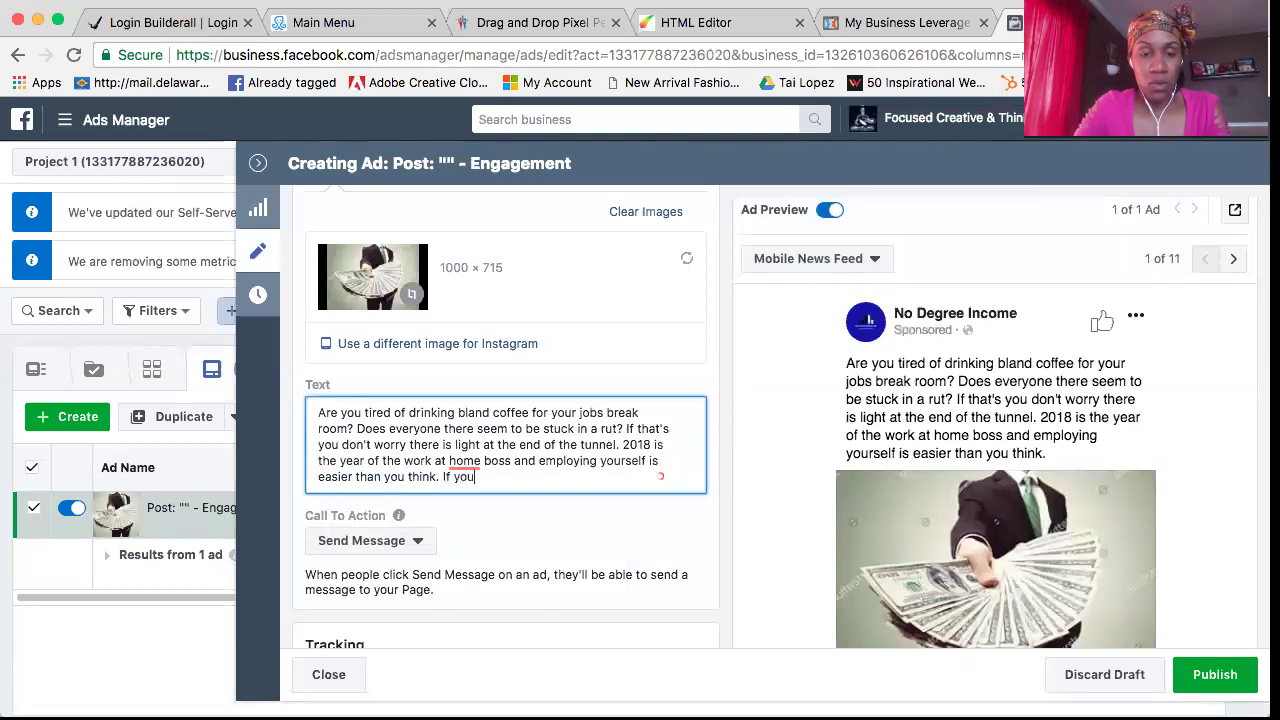
pyautogui.press('BackSpace')
pyautogui.press('BackSpace')
pyautogui.write('ant')
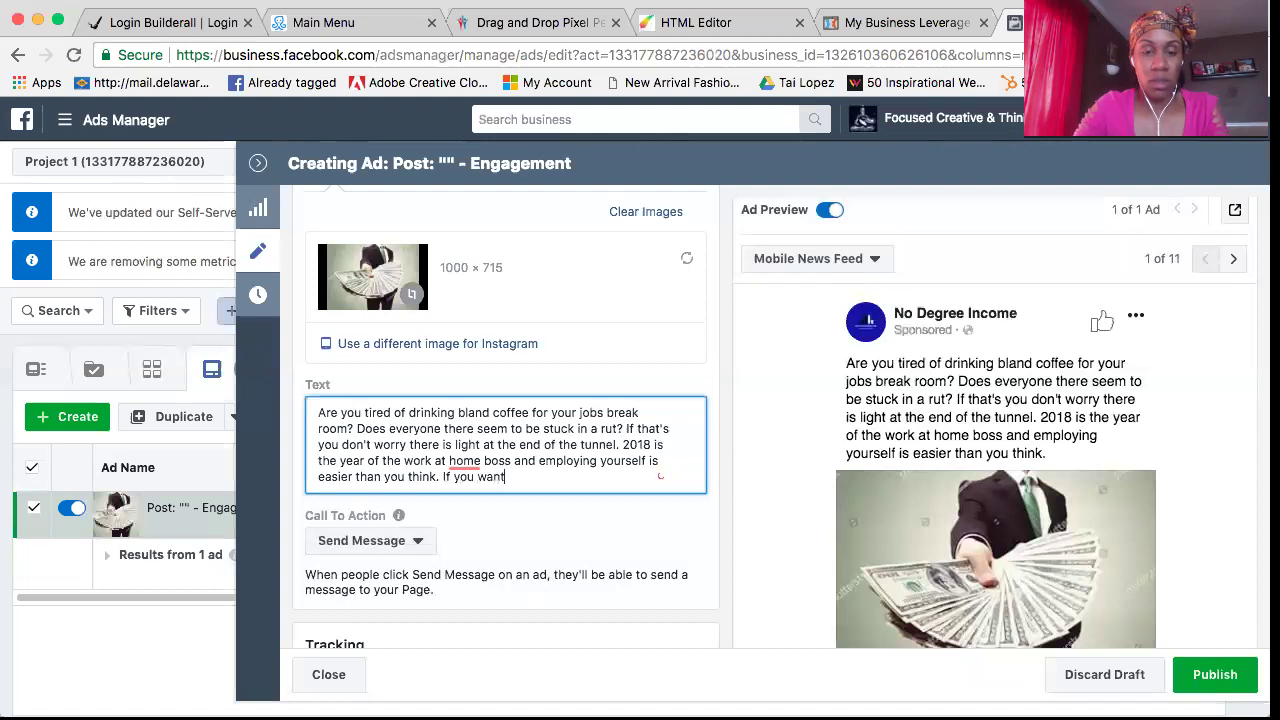
pyautogui.write(' to fi')
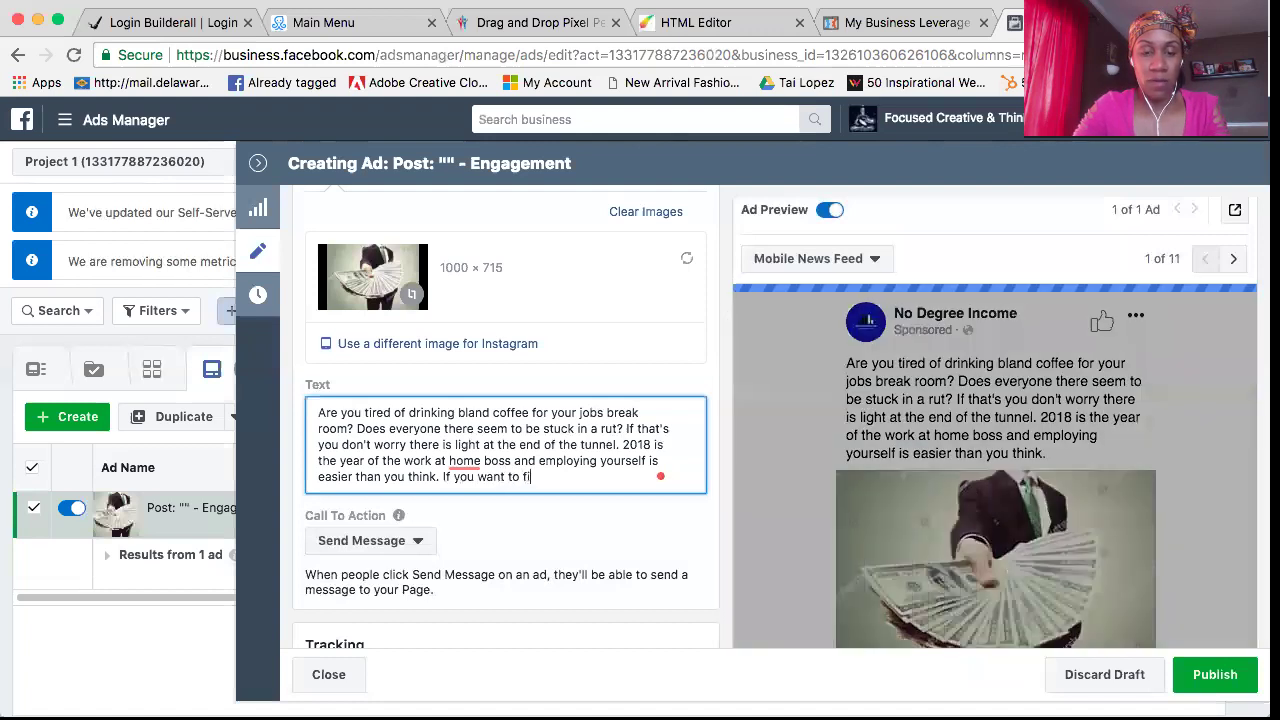
pyautogui.write('re your boss and hire')
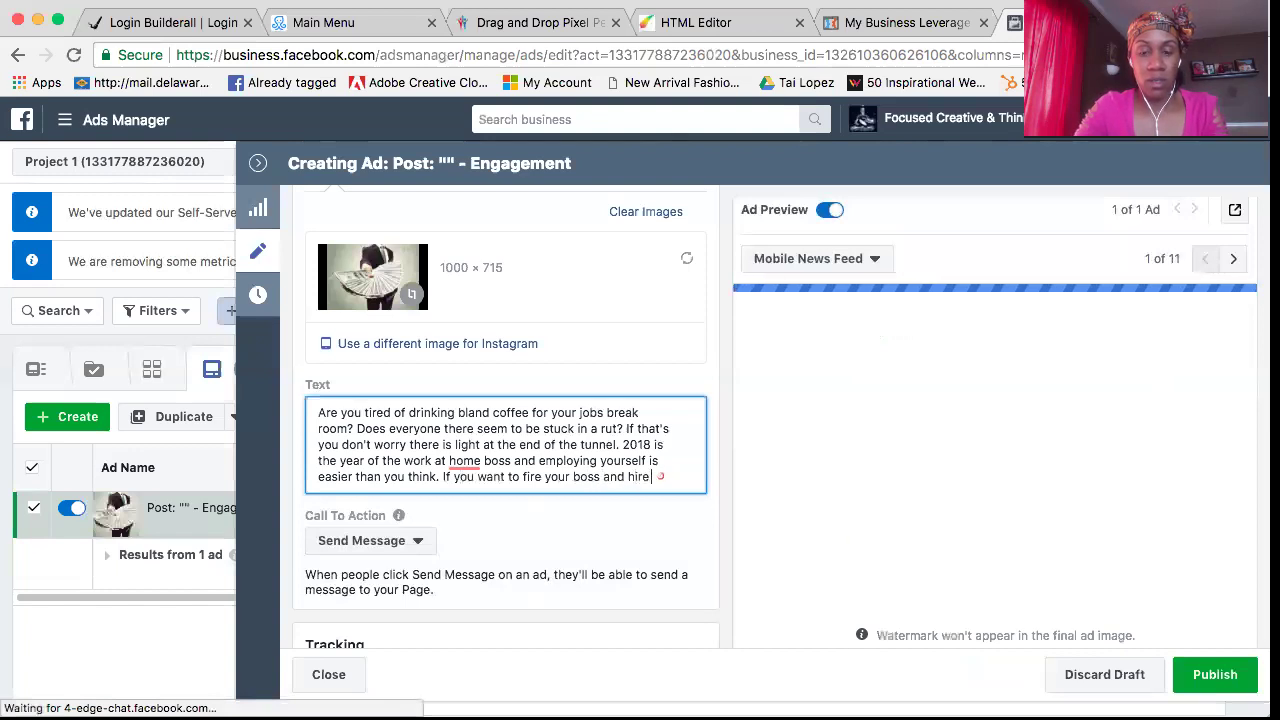
pyautogui.write(' yourself')
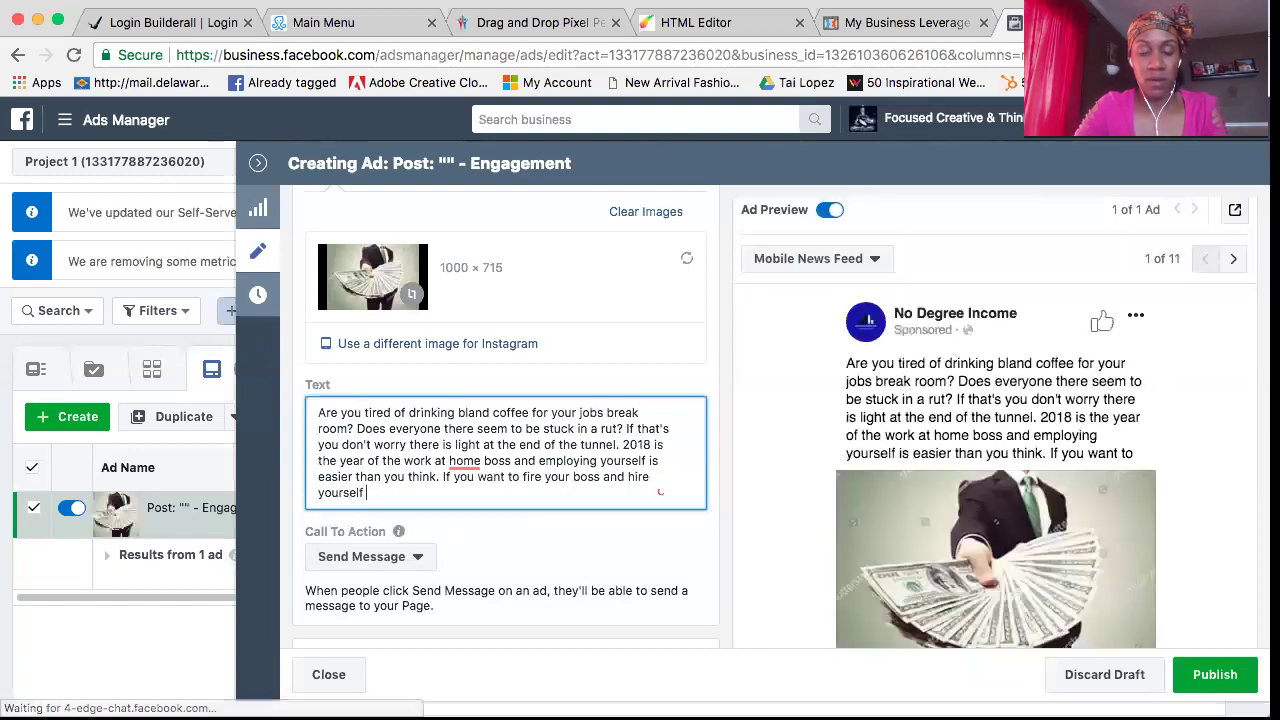
# Complete the ad text's sentence about hiring yourself with "then join the movement and sign up today."
pyautogui.write(' then join')
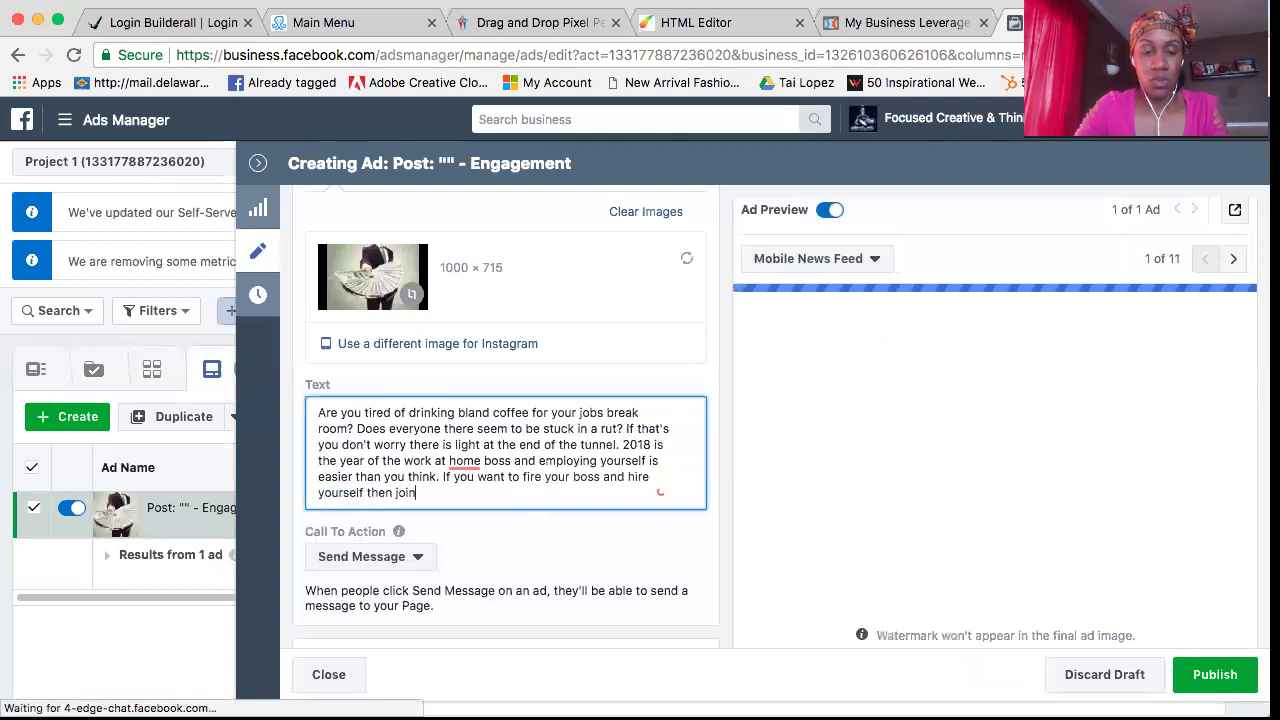
pyautogui.write(' the mo')
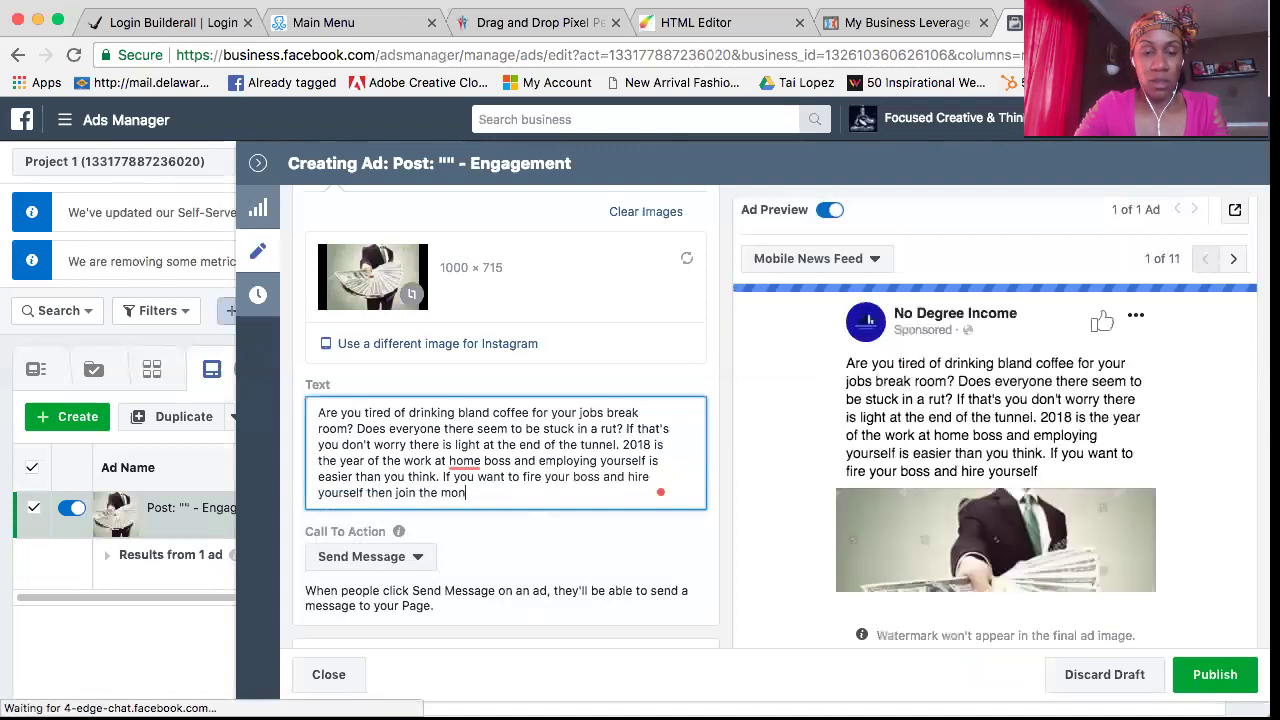
pyautogui.write('vement')
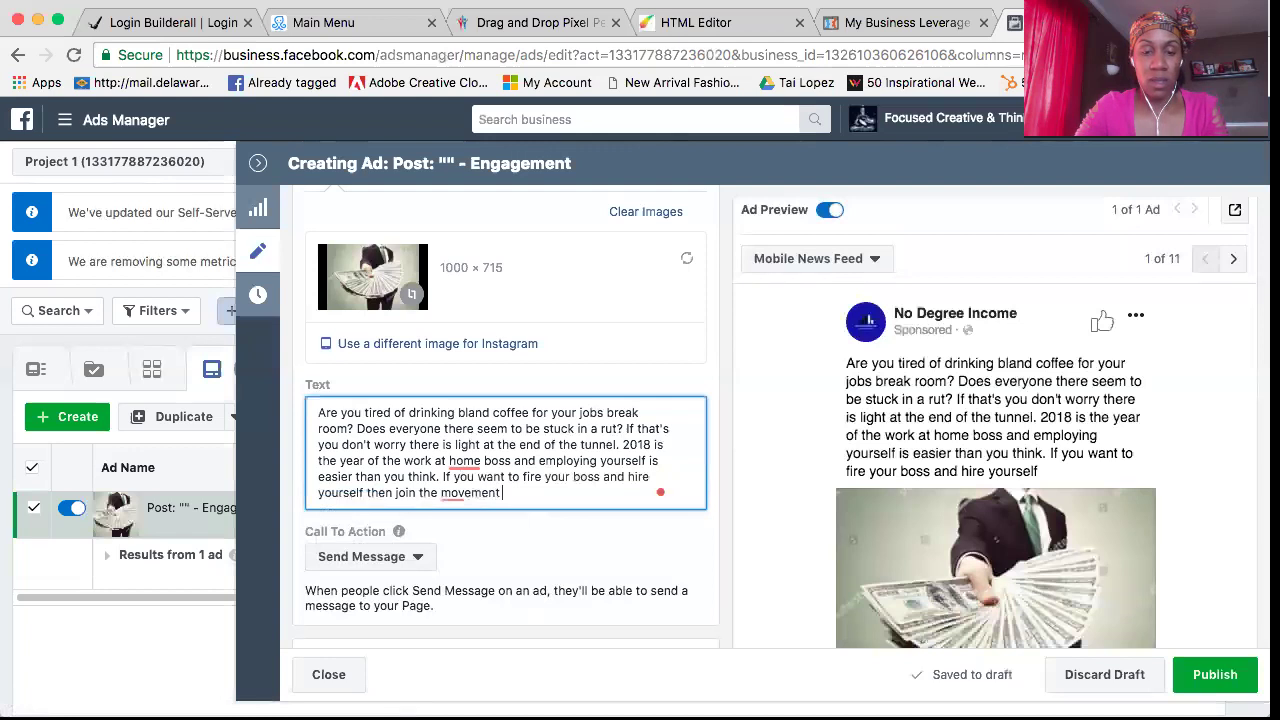
pyautogui.write(' and get')
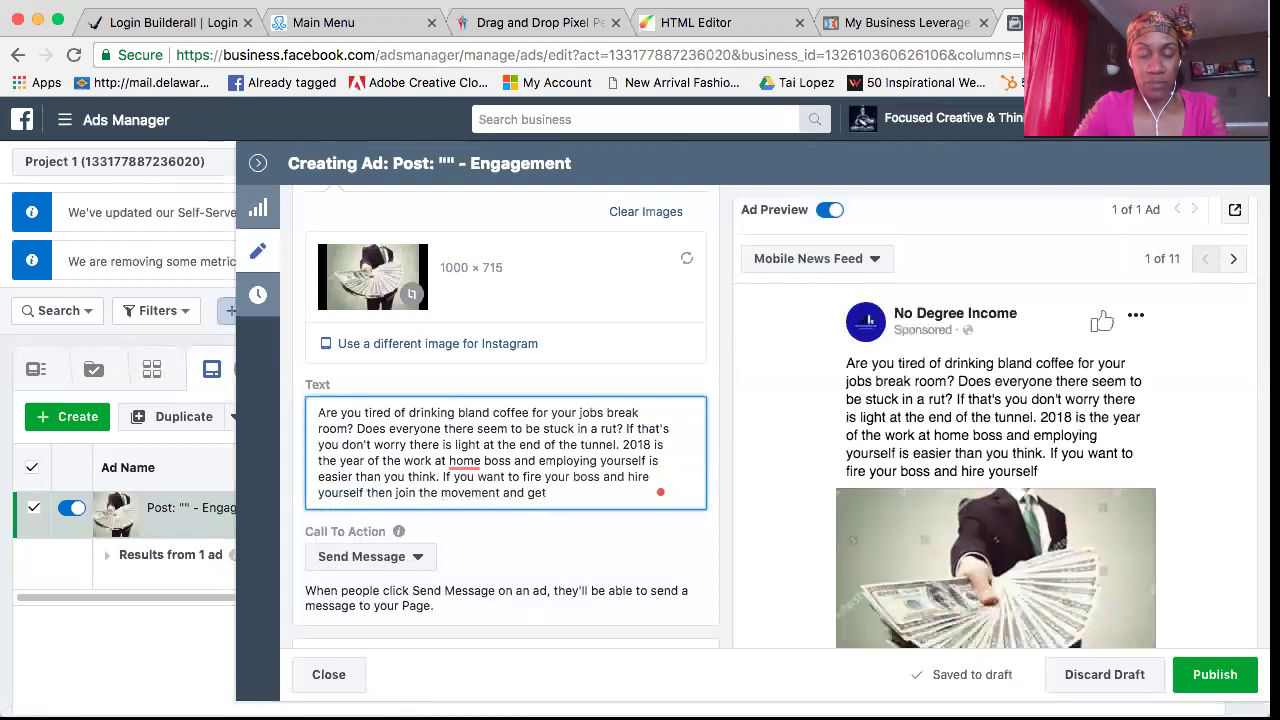
pyautogui.press('BackSpace')
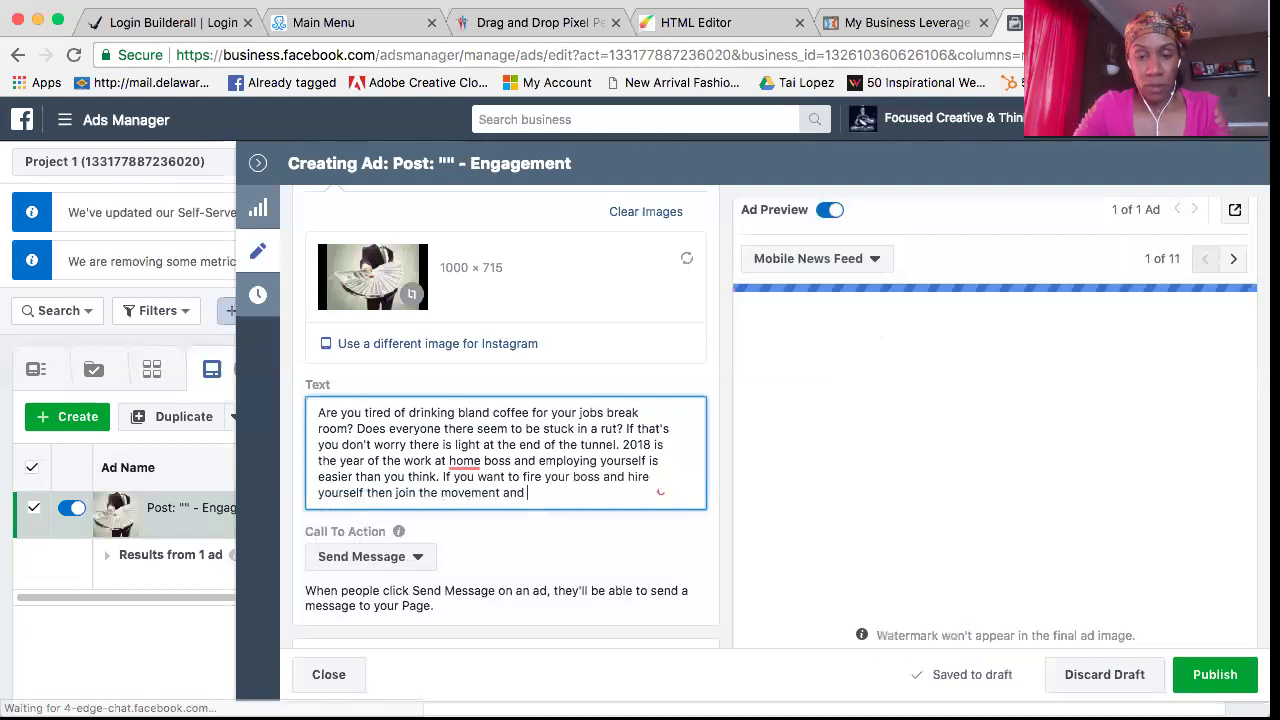
pyautogui.write('sig')
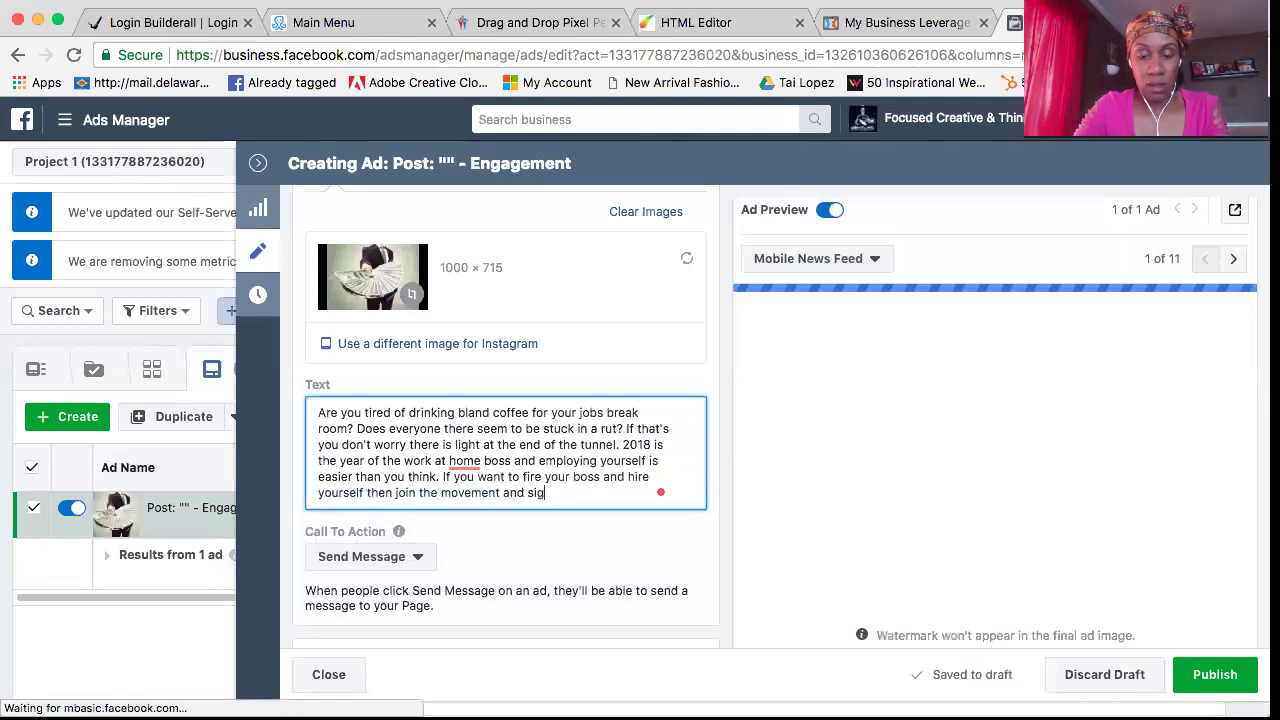
pyautogui.write('n up today')
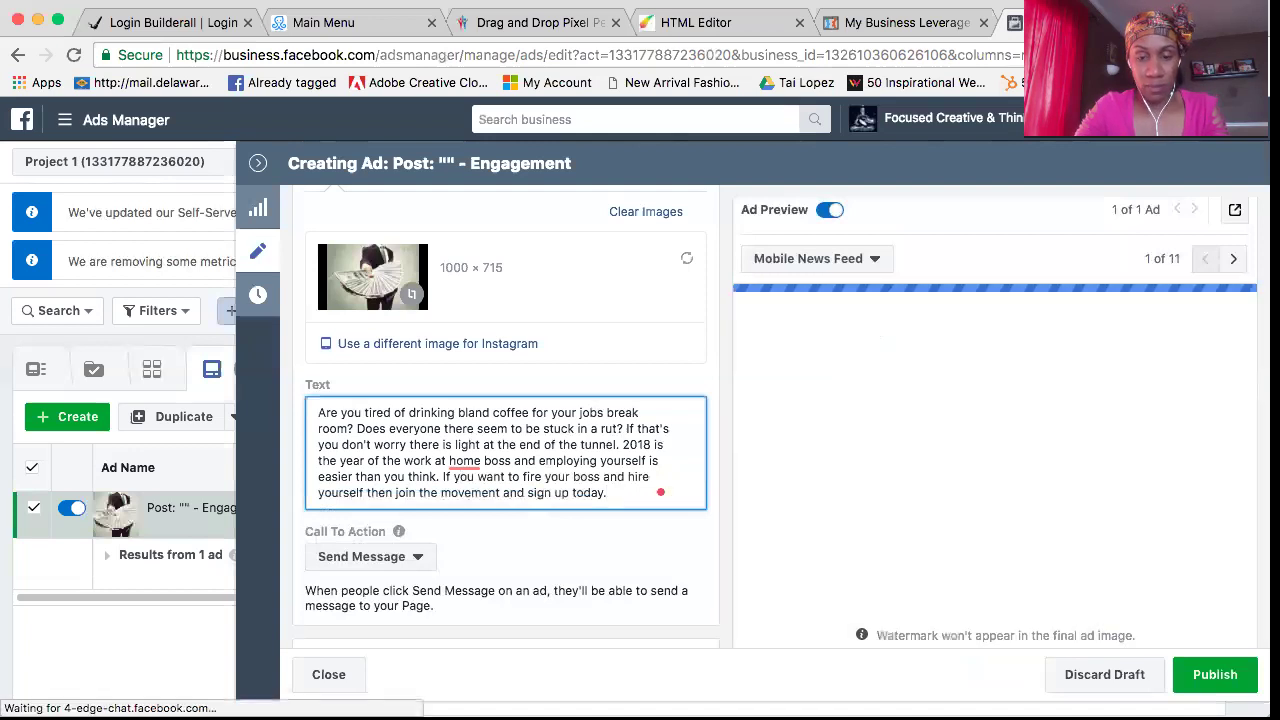
# End the ad text with the sentence "Just send us a message to get going."
pyautogui.write('. Just send us a')
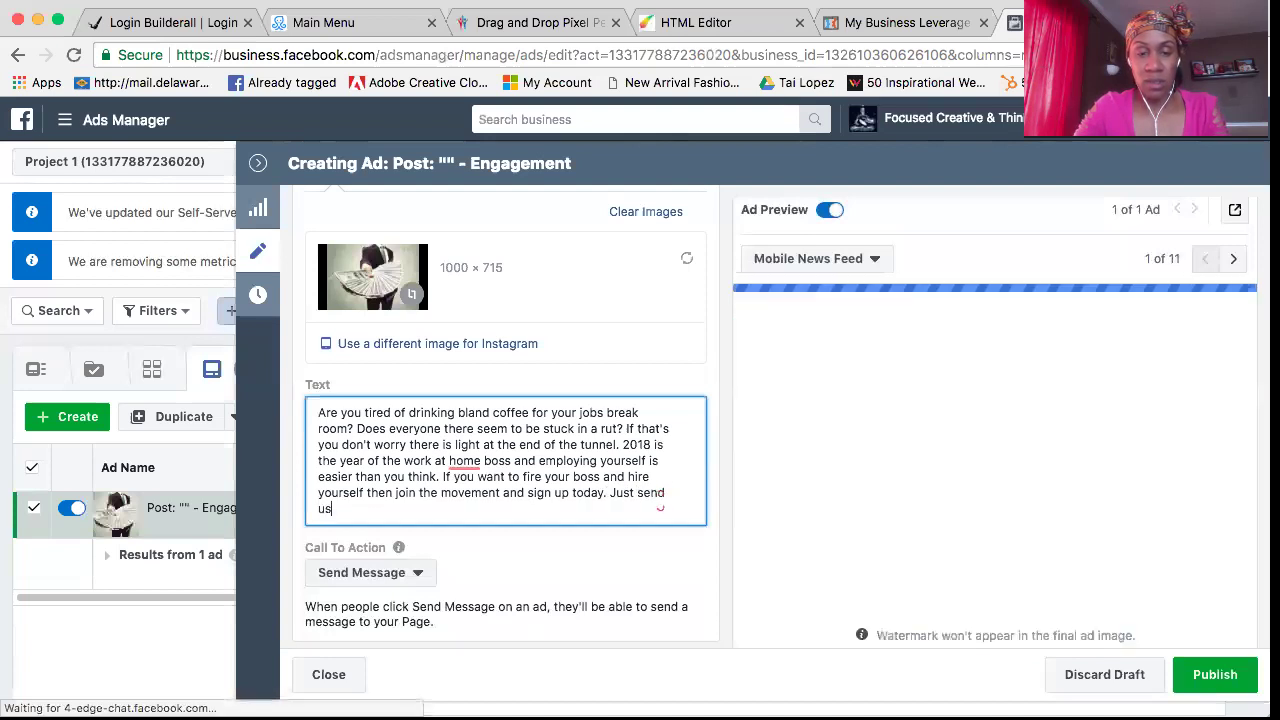
pyautogui.write(' message to')
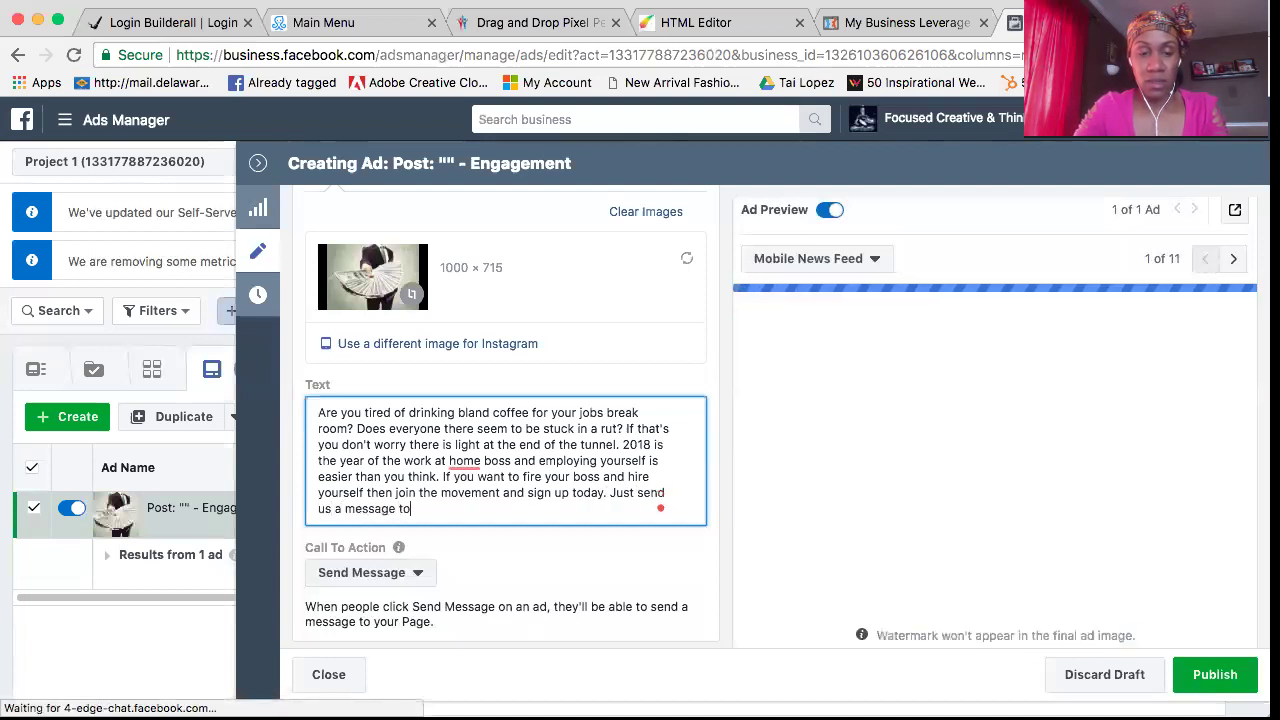
pyautogui.write(' get going')
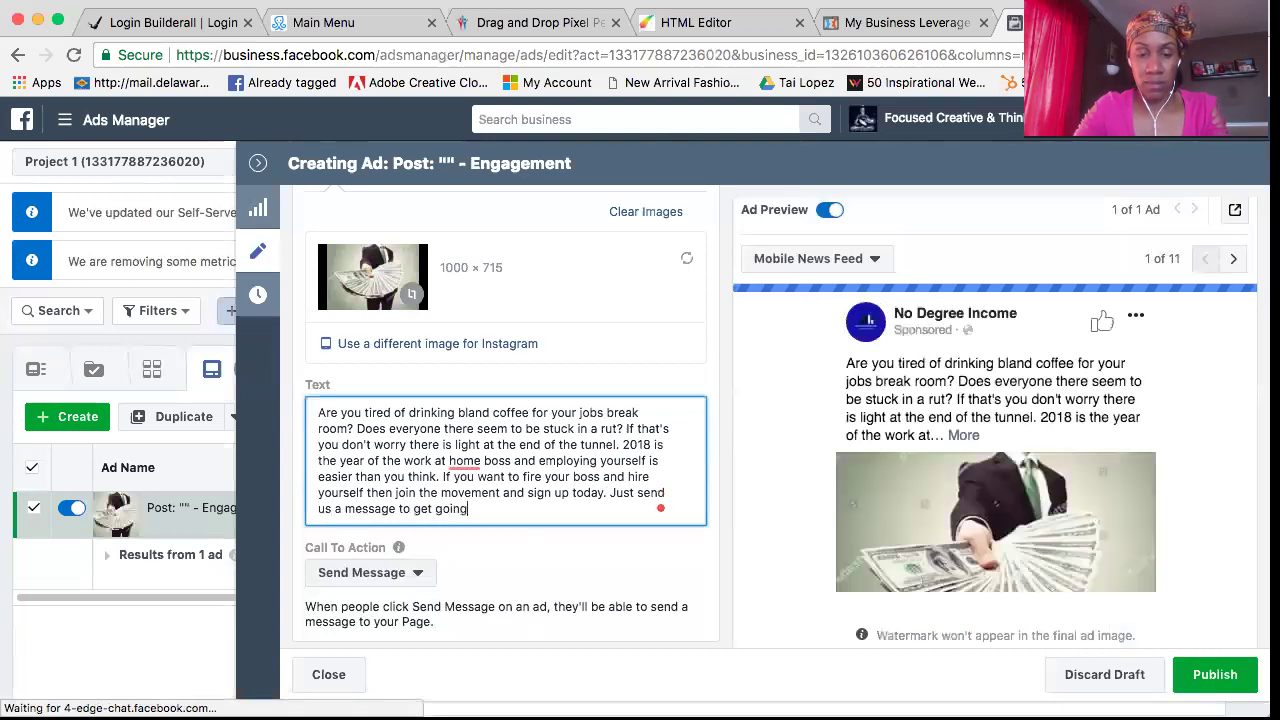
pyautogui.write('.')
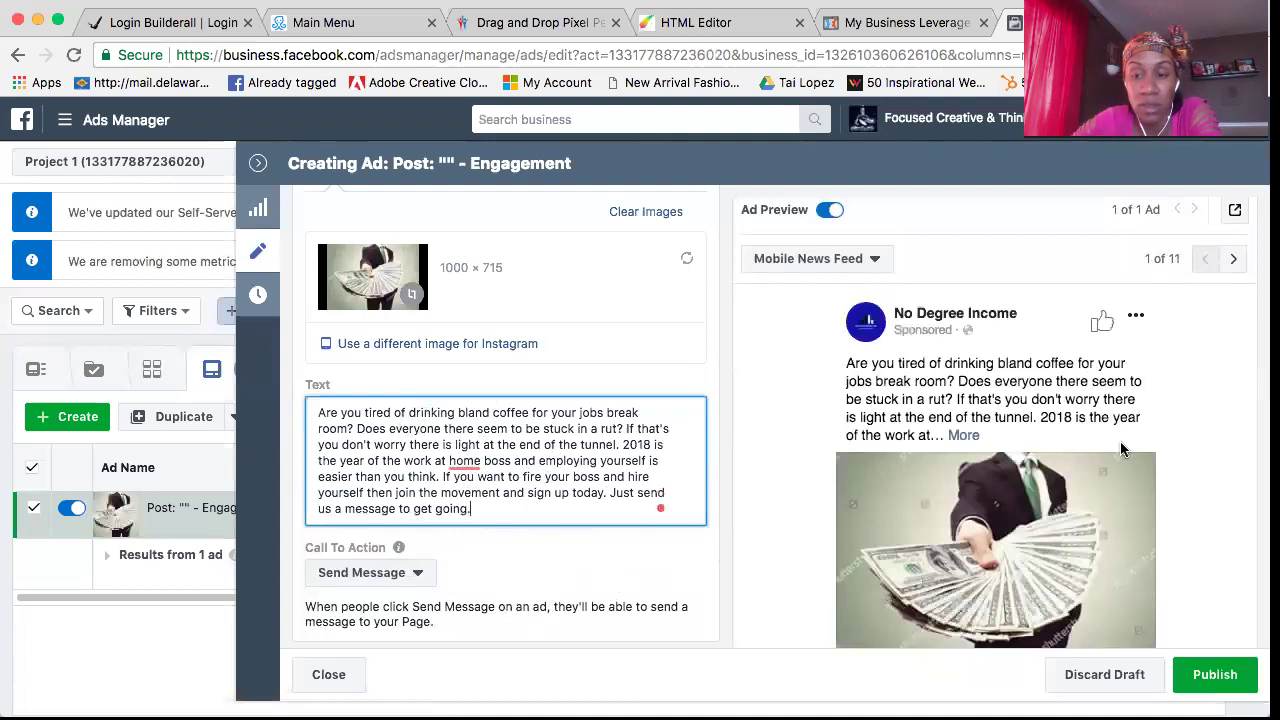
# Examine the Mobile News Feed preview with its Send Message button and the ad's Tracking options
pyautogui.scroll(-3, 1121, 444)
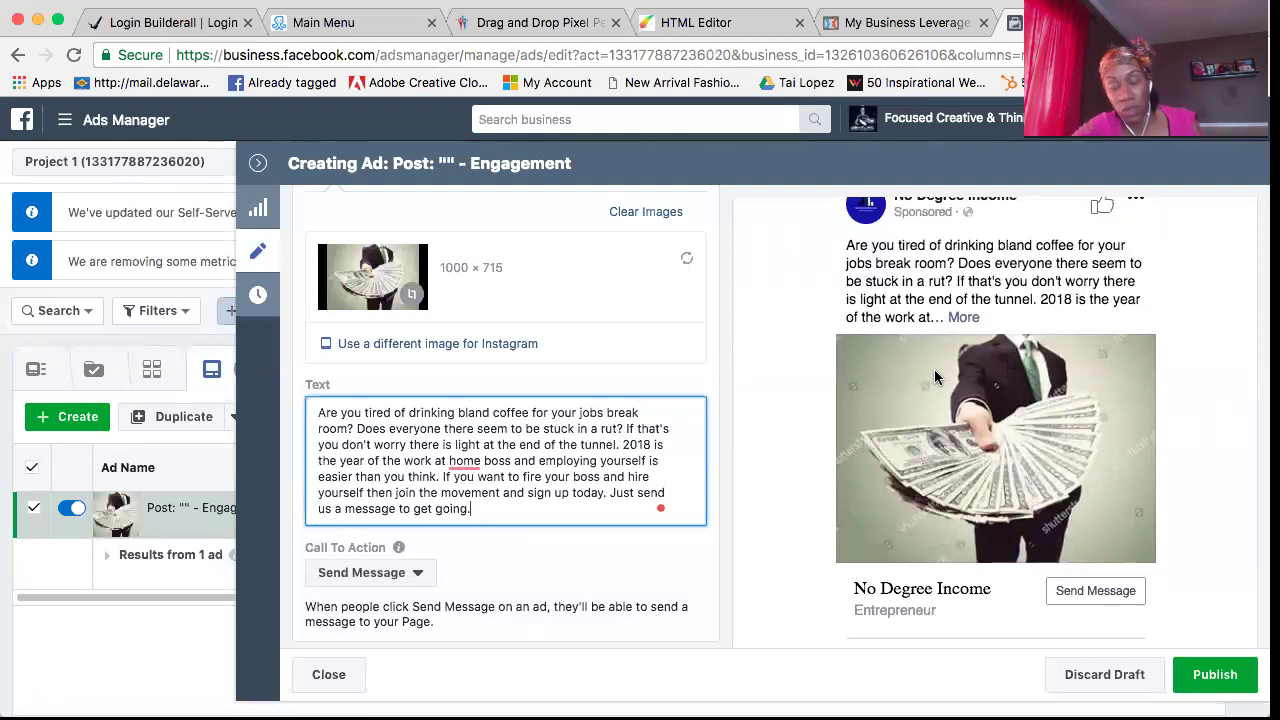
pyautogui.scroll(-5, 626, 357)
pyautogui.scroll(3, 625, 352)
pyautogui.scroll(1, 625, 352)
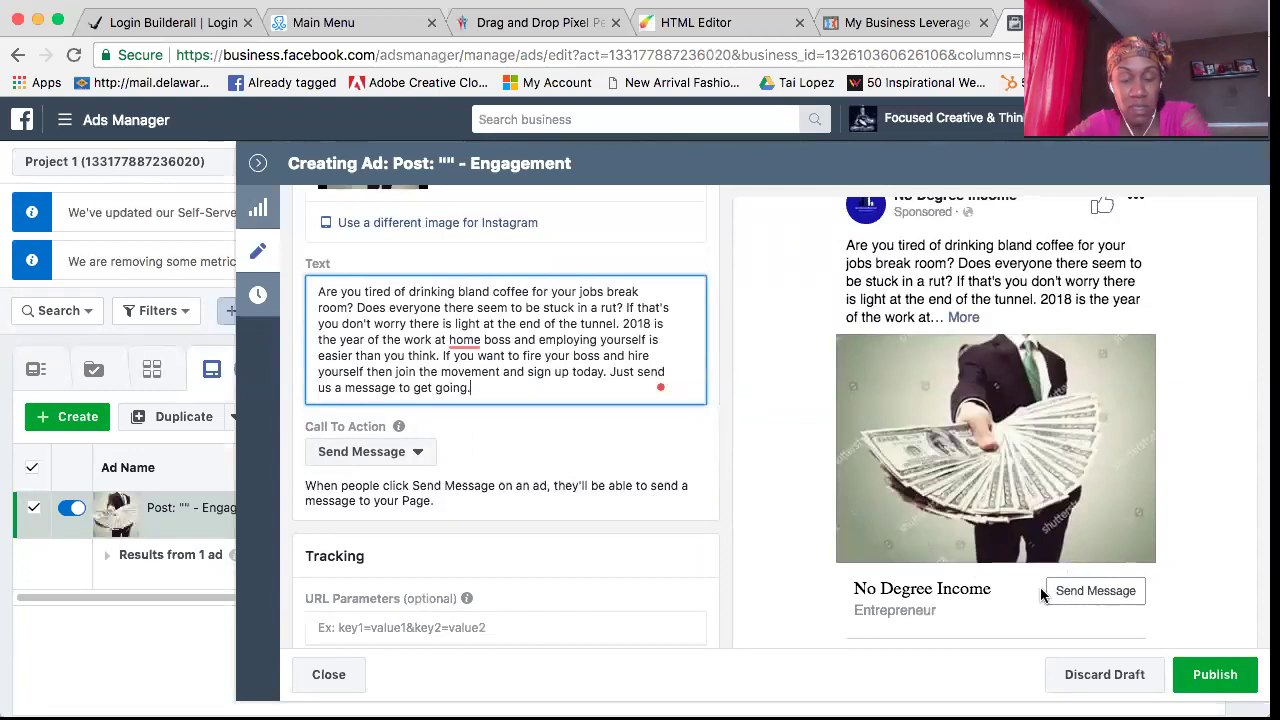
pyautogui.scroll(-1, 696, 490)
pyautogui.scroll(-5, 697, 490)
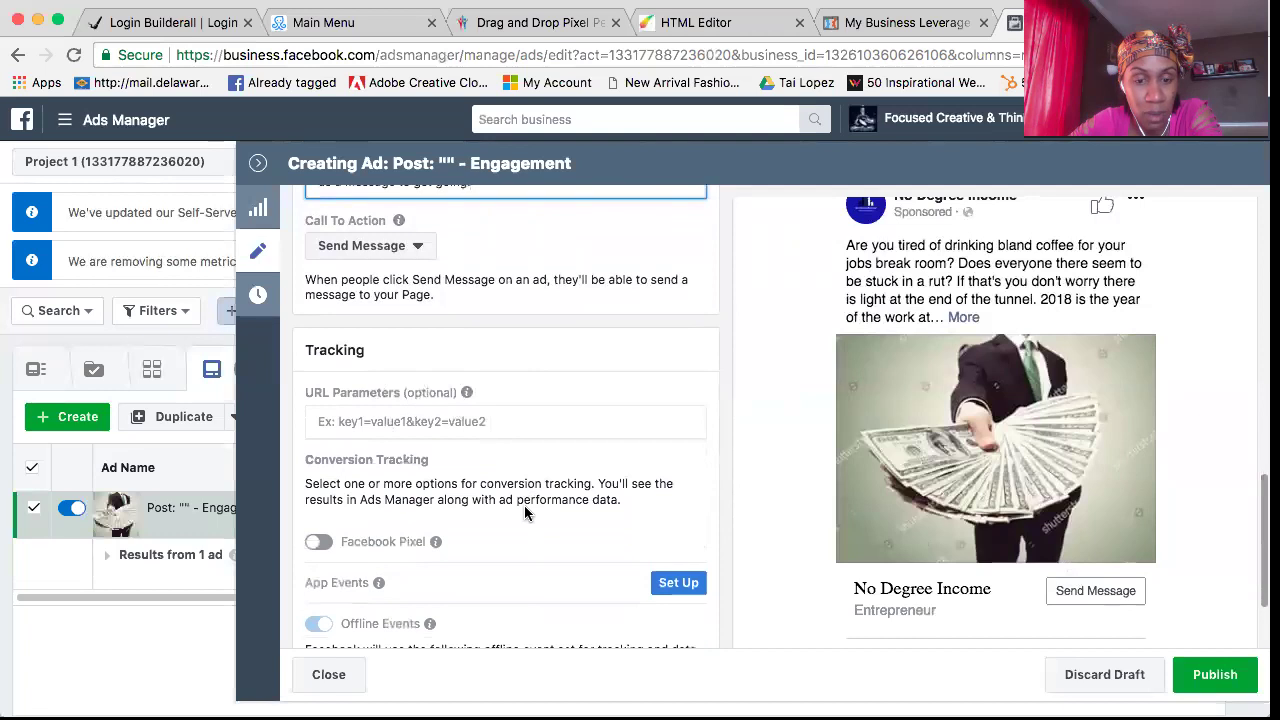
pyautogui.scroll(-3, 524, 505)
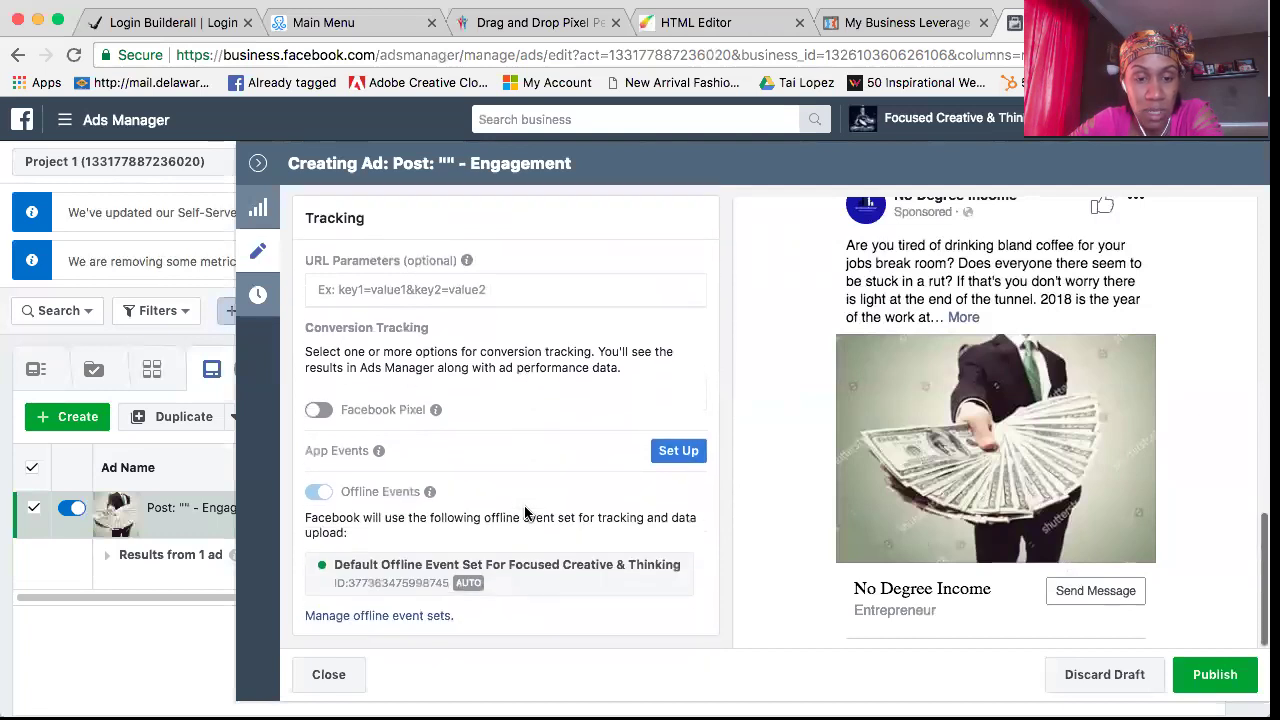
# Rename the ad as "NDI engage"
pyautogui.scroll(10, 524, 513)
pyautogui.scroll(8, 524, 513)
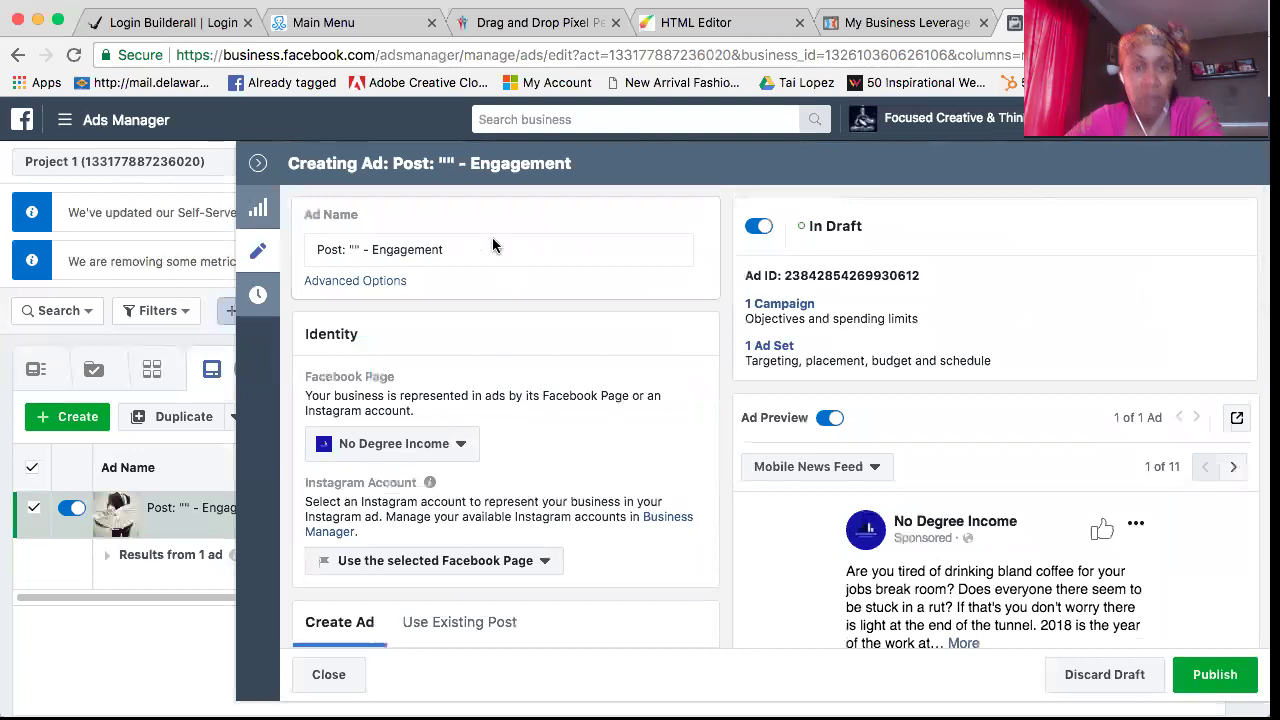
pyautogui.click(466, 249)
pyautogui.press('BackSpace')
pyautogui.press('BackSpace')
pyautogui.press('BackSpace')
pyautogui.press('BackSpace')
pyautogui.press('BackSpace')
pyautogui.press('BackSpace')
pyautogui.press('BackSpace')
pyautogui.press('BackSpace')
pyautogui.press('BackSpace')
pyautogui.press('BackSpace')
pyautogui.press('BackSpace')
pyautogui.press('BackSpace')
pyautogui.press('BackSpace')
pyautogui.press('BackSpace')
pyautogui.press('BackSpace')
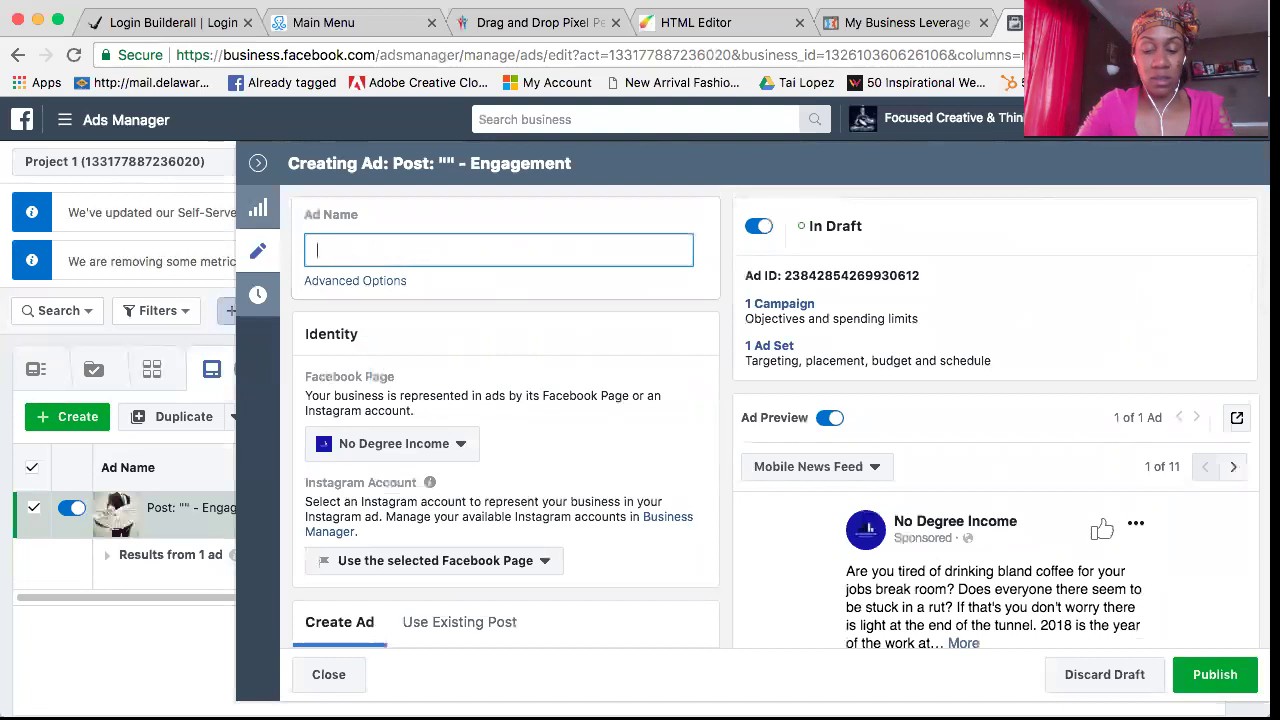
pyautogui.write('NDI')
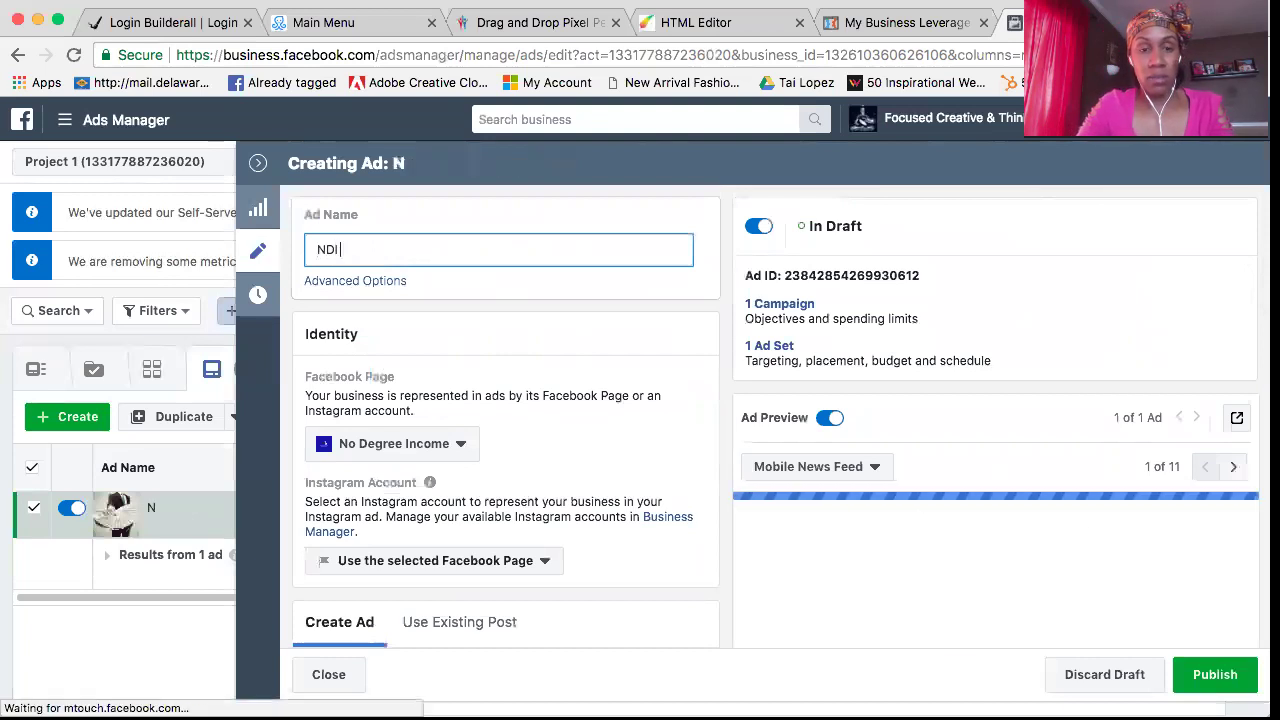
pyautogui.write(' engage')
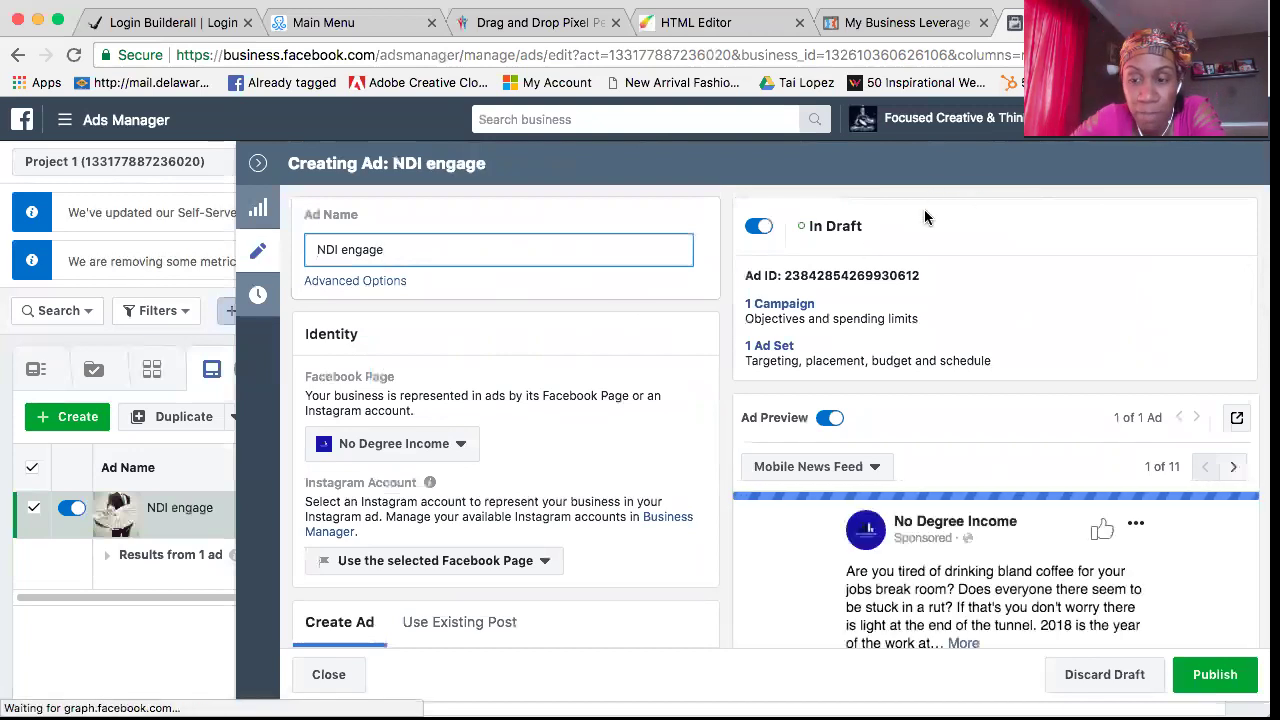
# Review the NDI engage ad's settings from its identity through call to action and conversion tracking
pyautogui.scroll(-1, 924, 209)
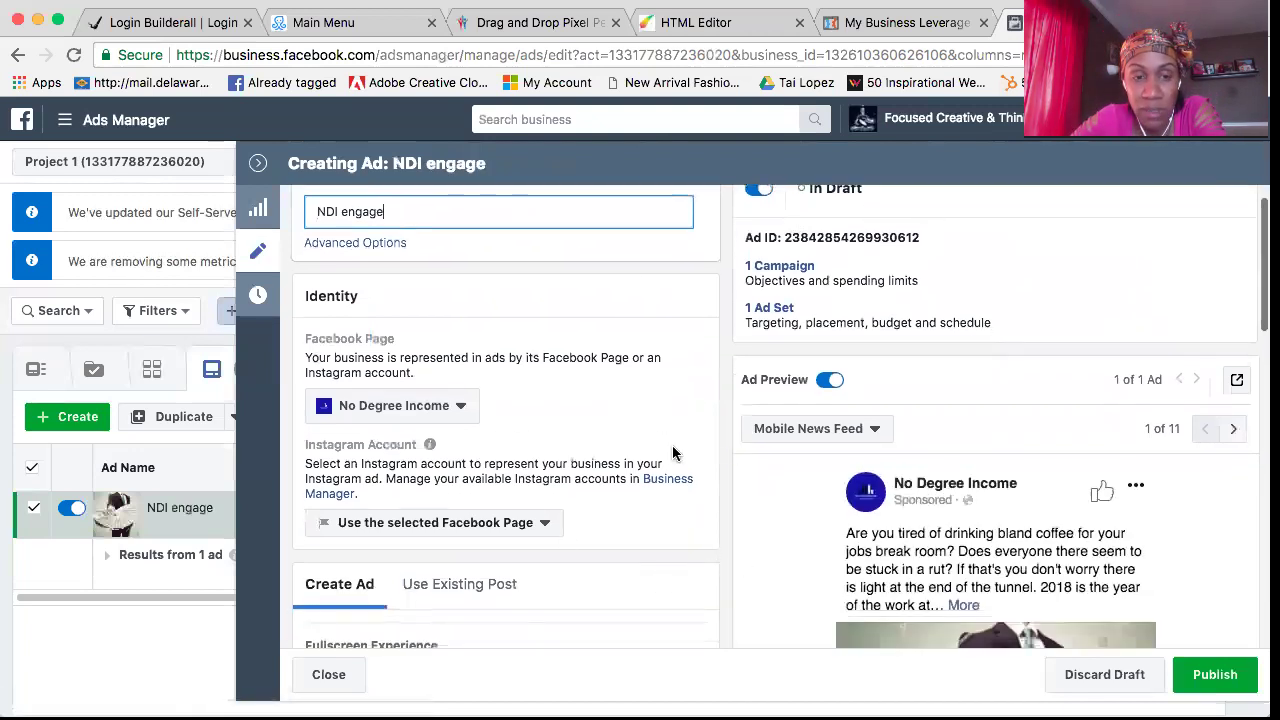
pyautogui.scroll(-10, 672, 453)
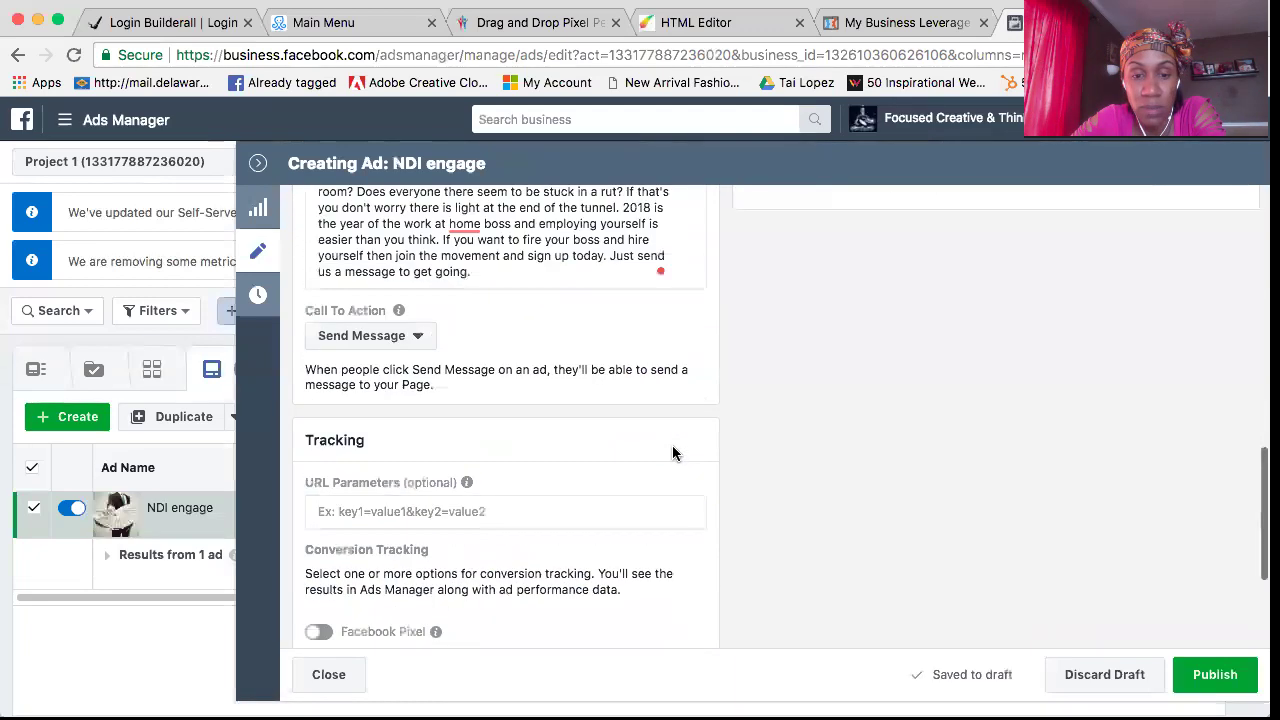
pyautogui.scroll(-3, 672, 453)
pyautogui.scroll(15, 672, 453)
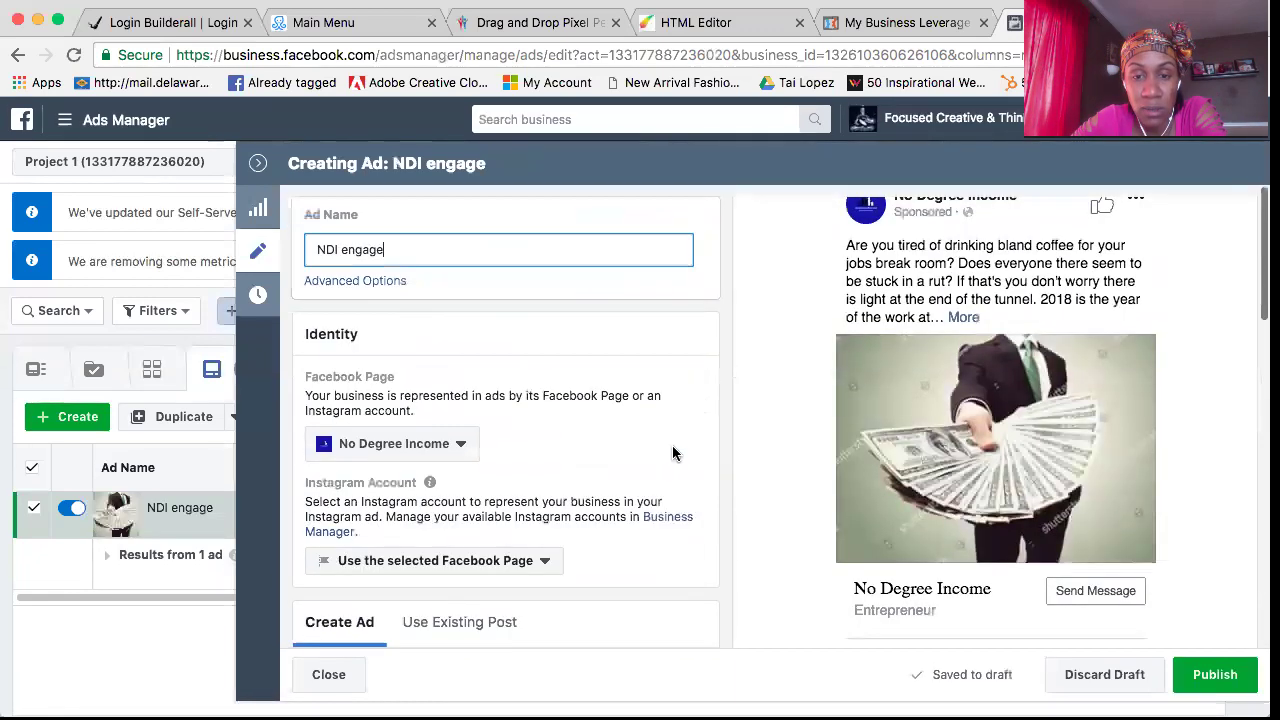
pyautogui.scroll(-12, 672, 453)
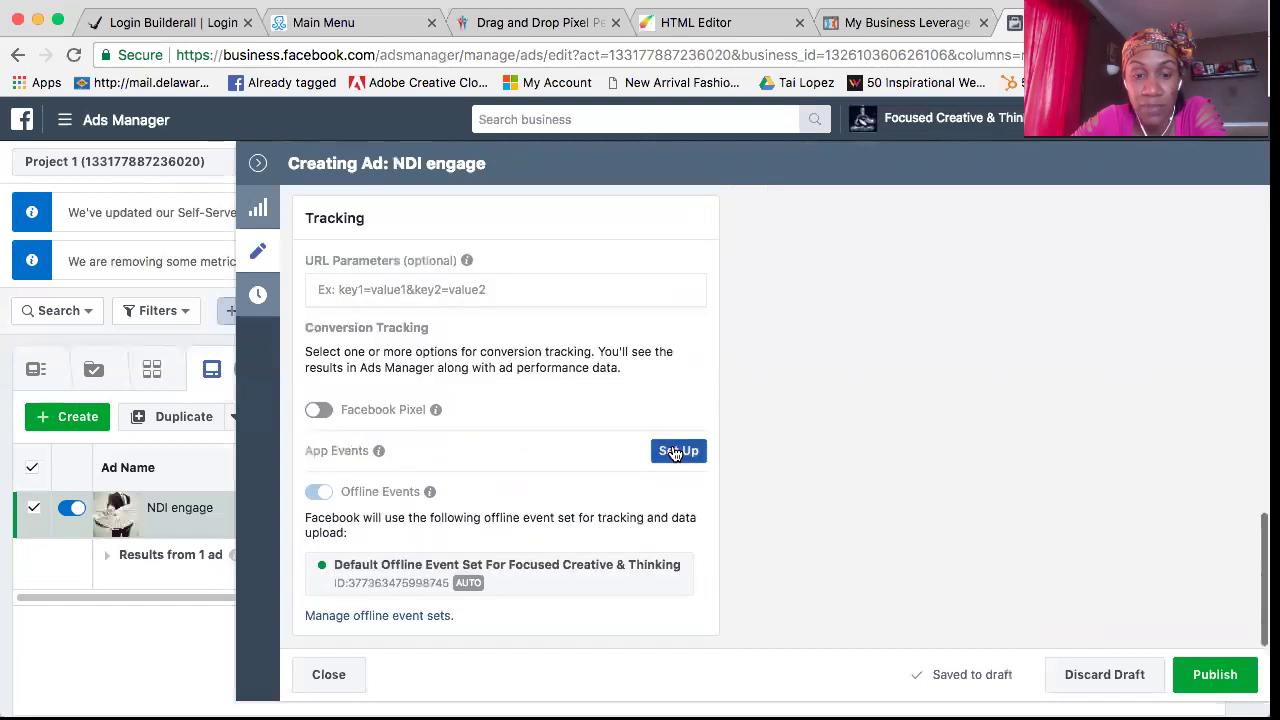
pyautogui.scroll(12, 674, 453)
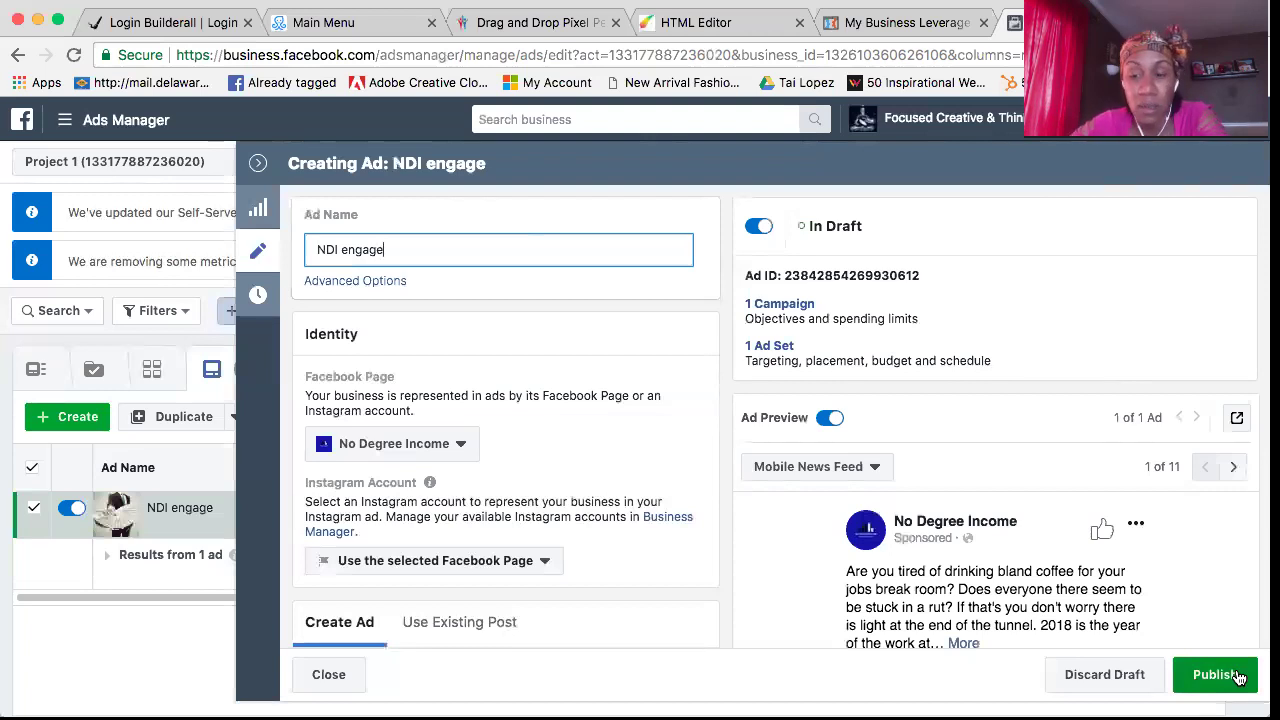
# Cancel discarding the draft and close the ad editor, keeping the NDI engage ad as an unpublished draft
pyautogui.click(1106, 674)
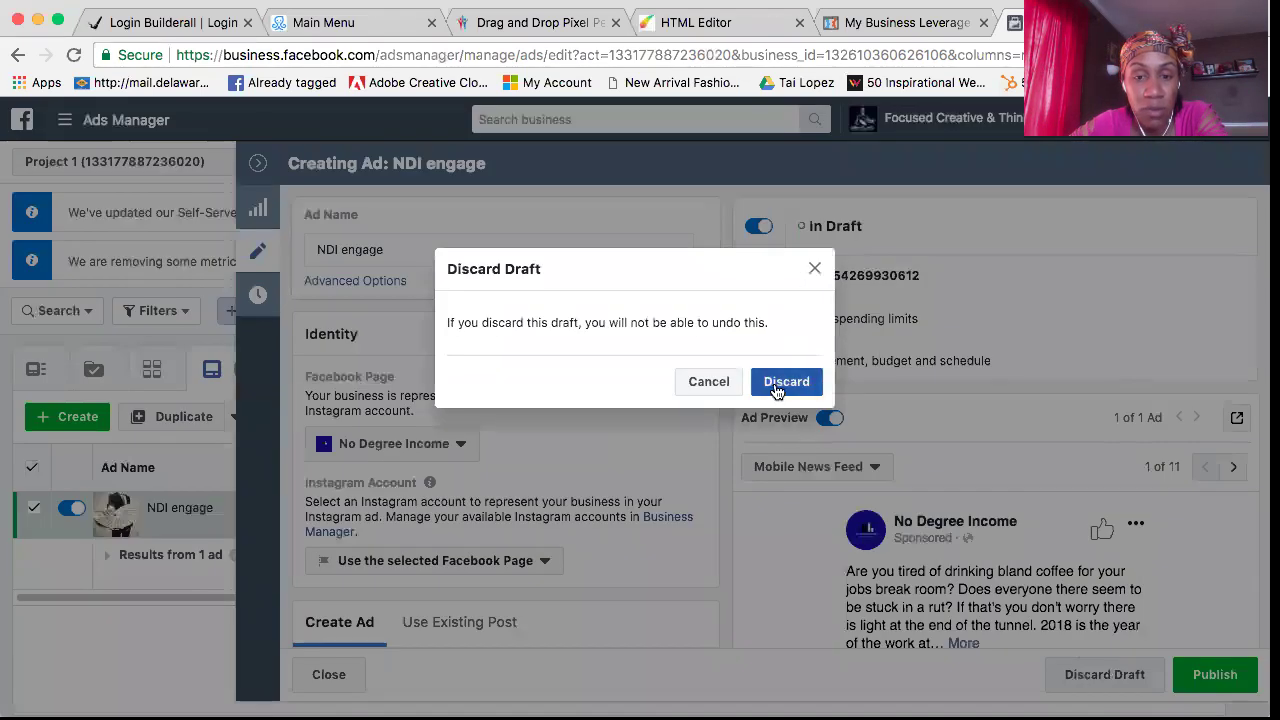
pyautogui.click(725, 385)
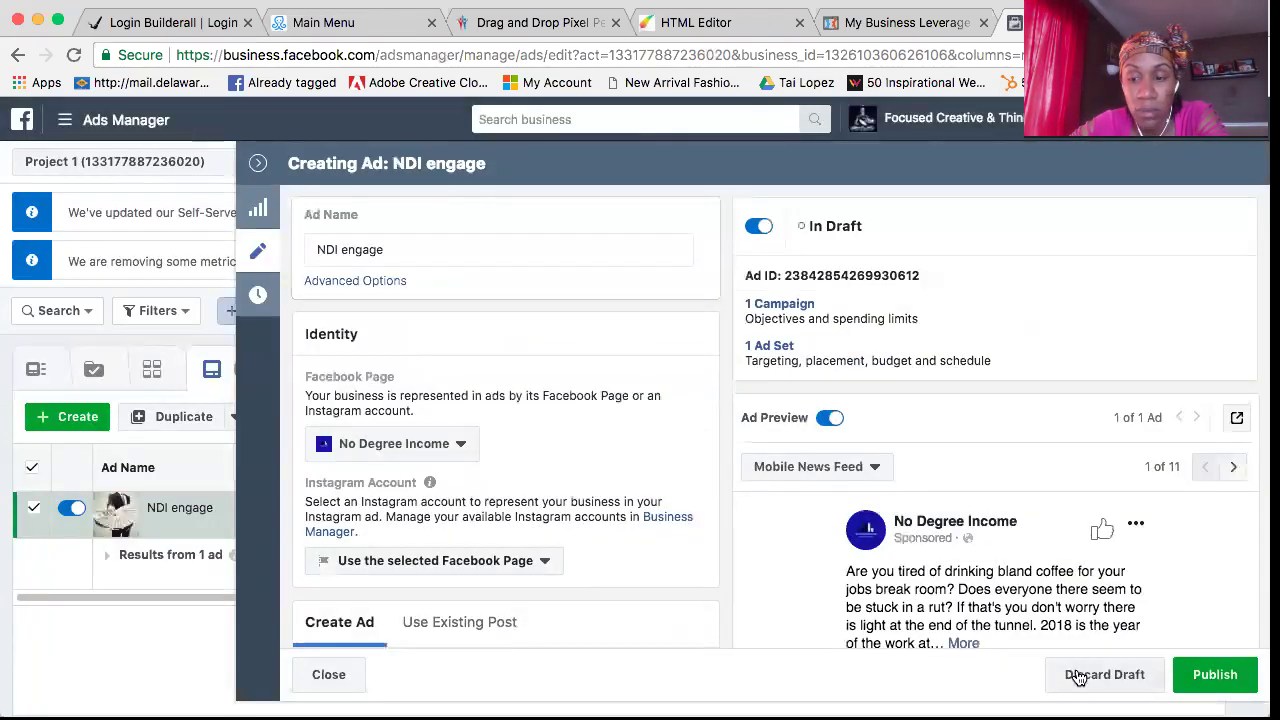
pyautogui.click(329, 678)
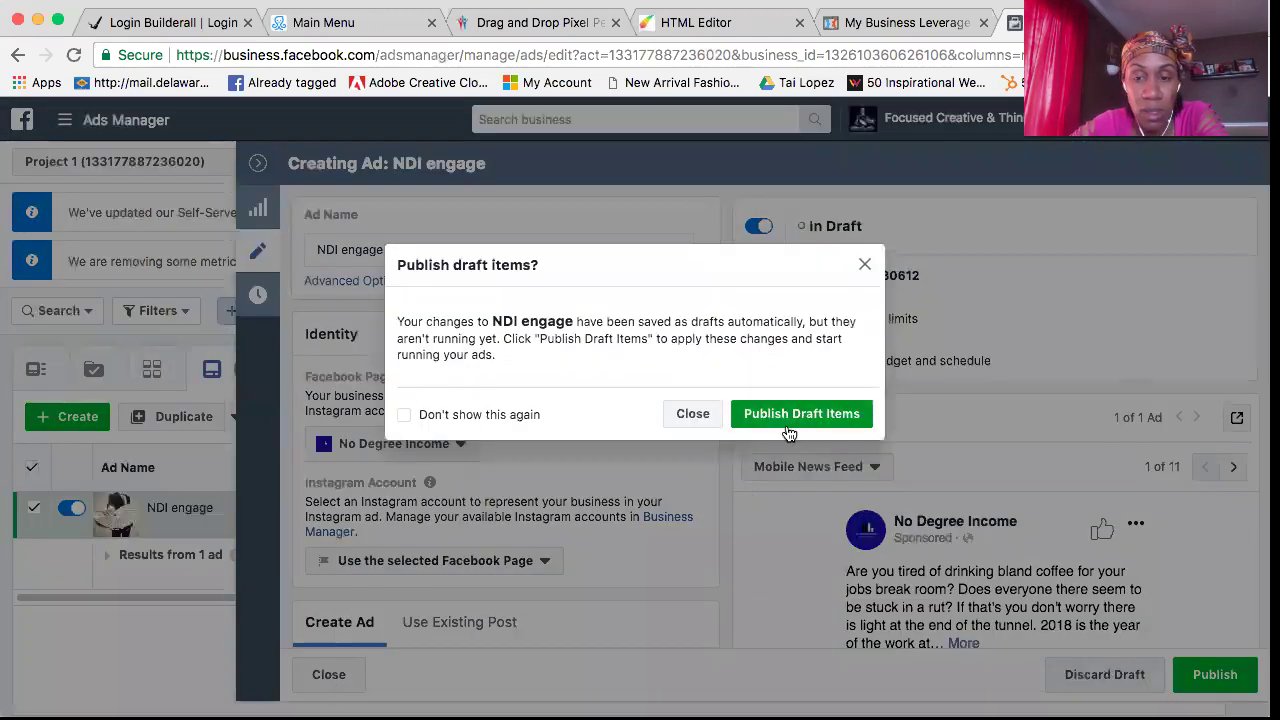
pyautogui.click(693, 414)
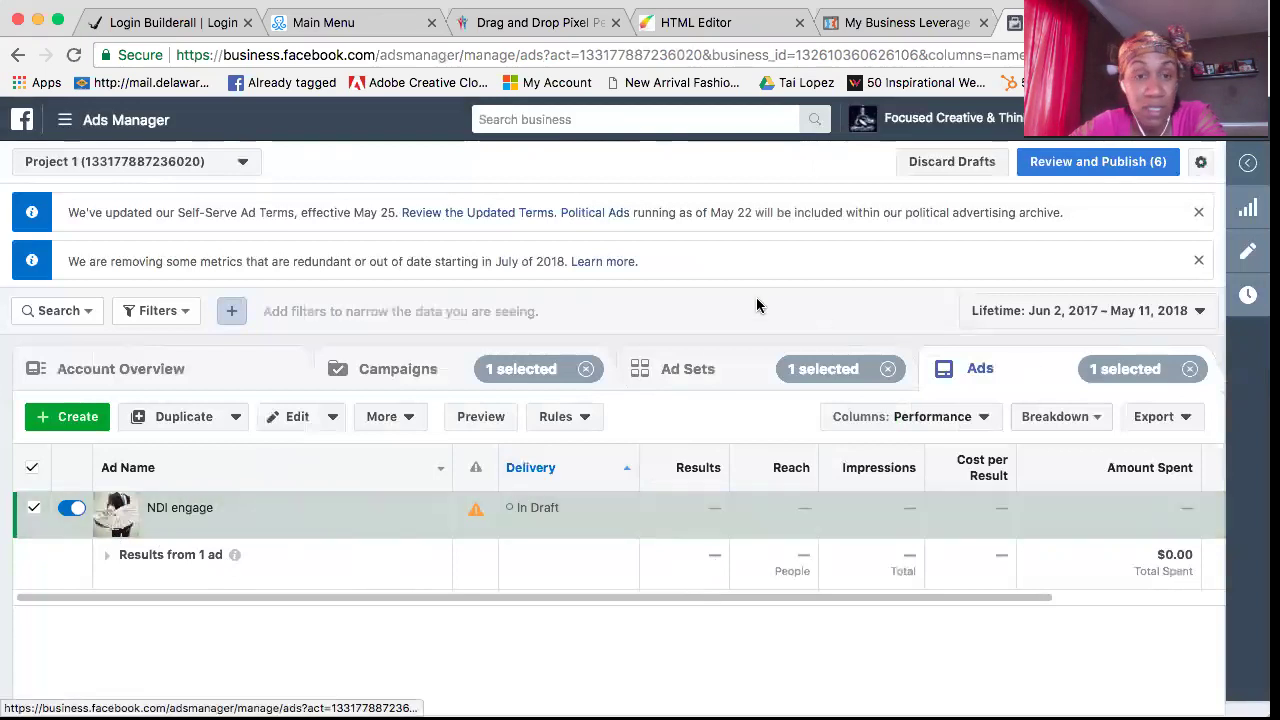
pyautogui.moveTo(1094, 486)
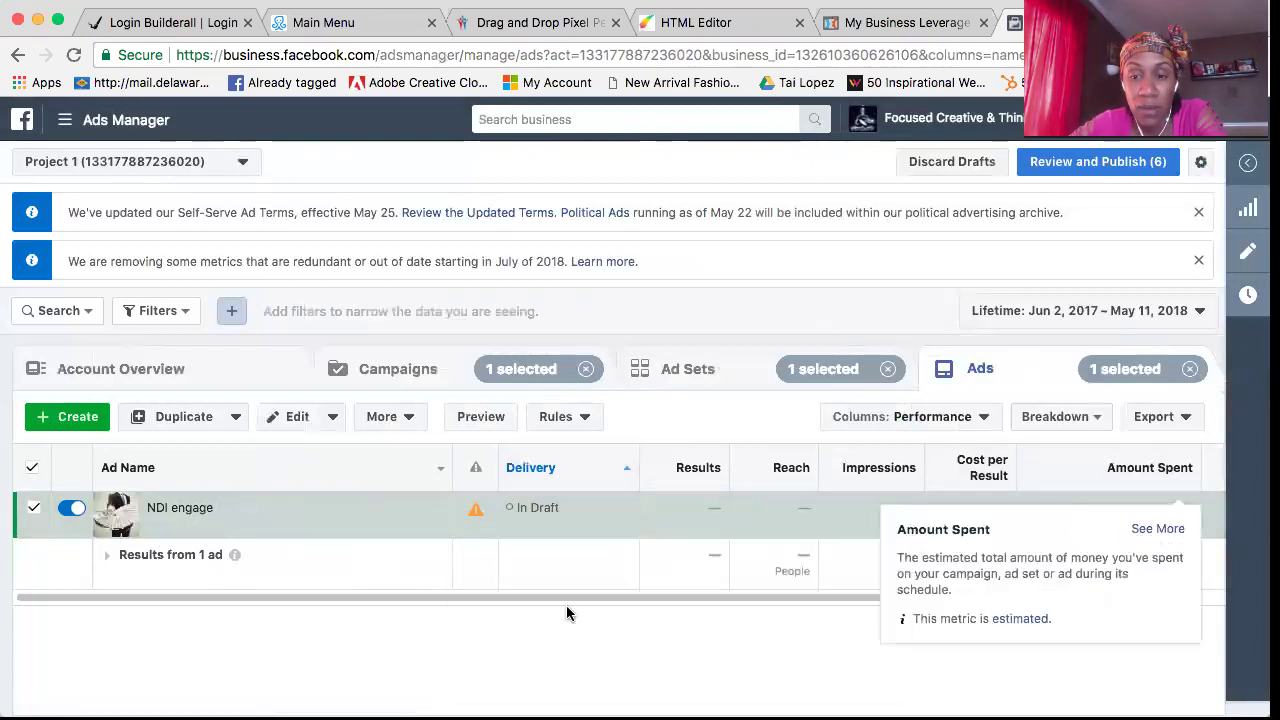